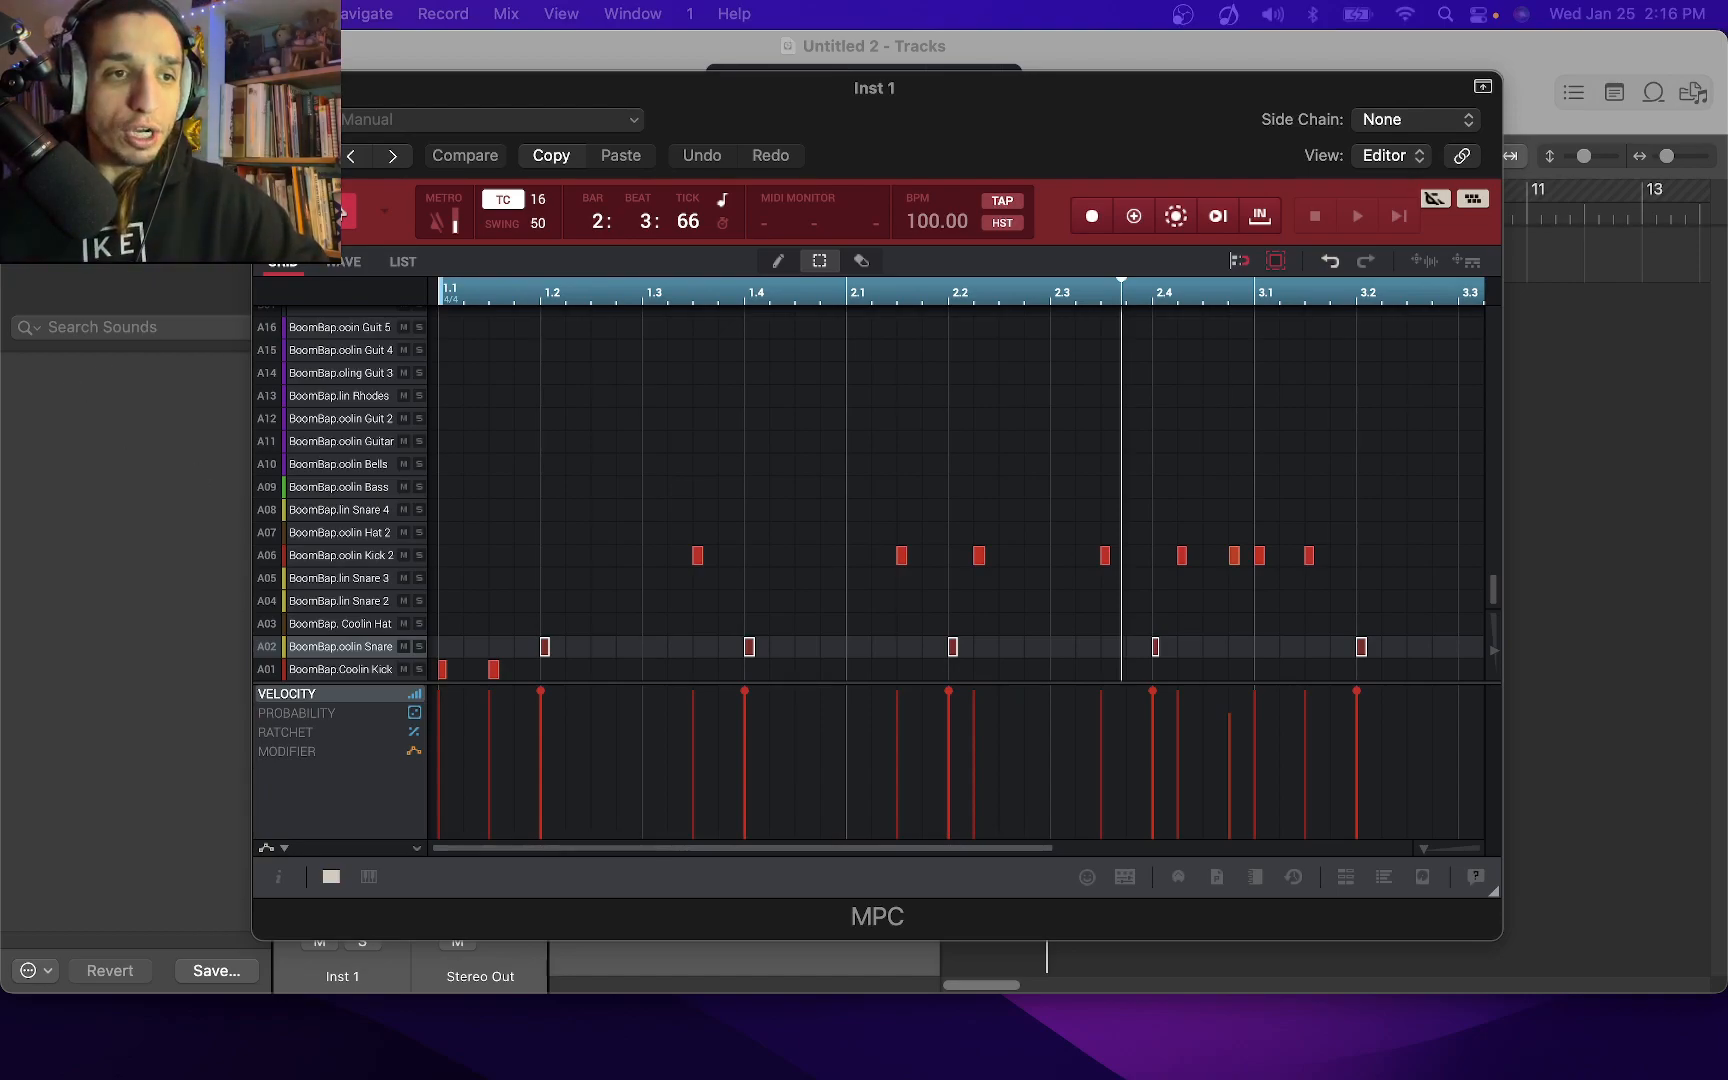
drag(365, 100, 569, 159)
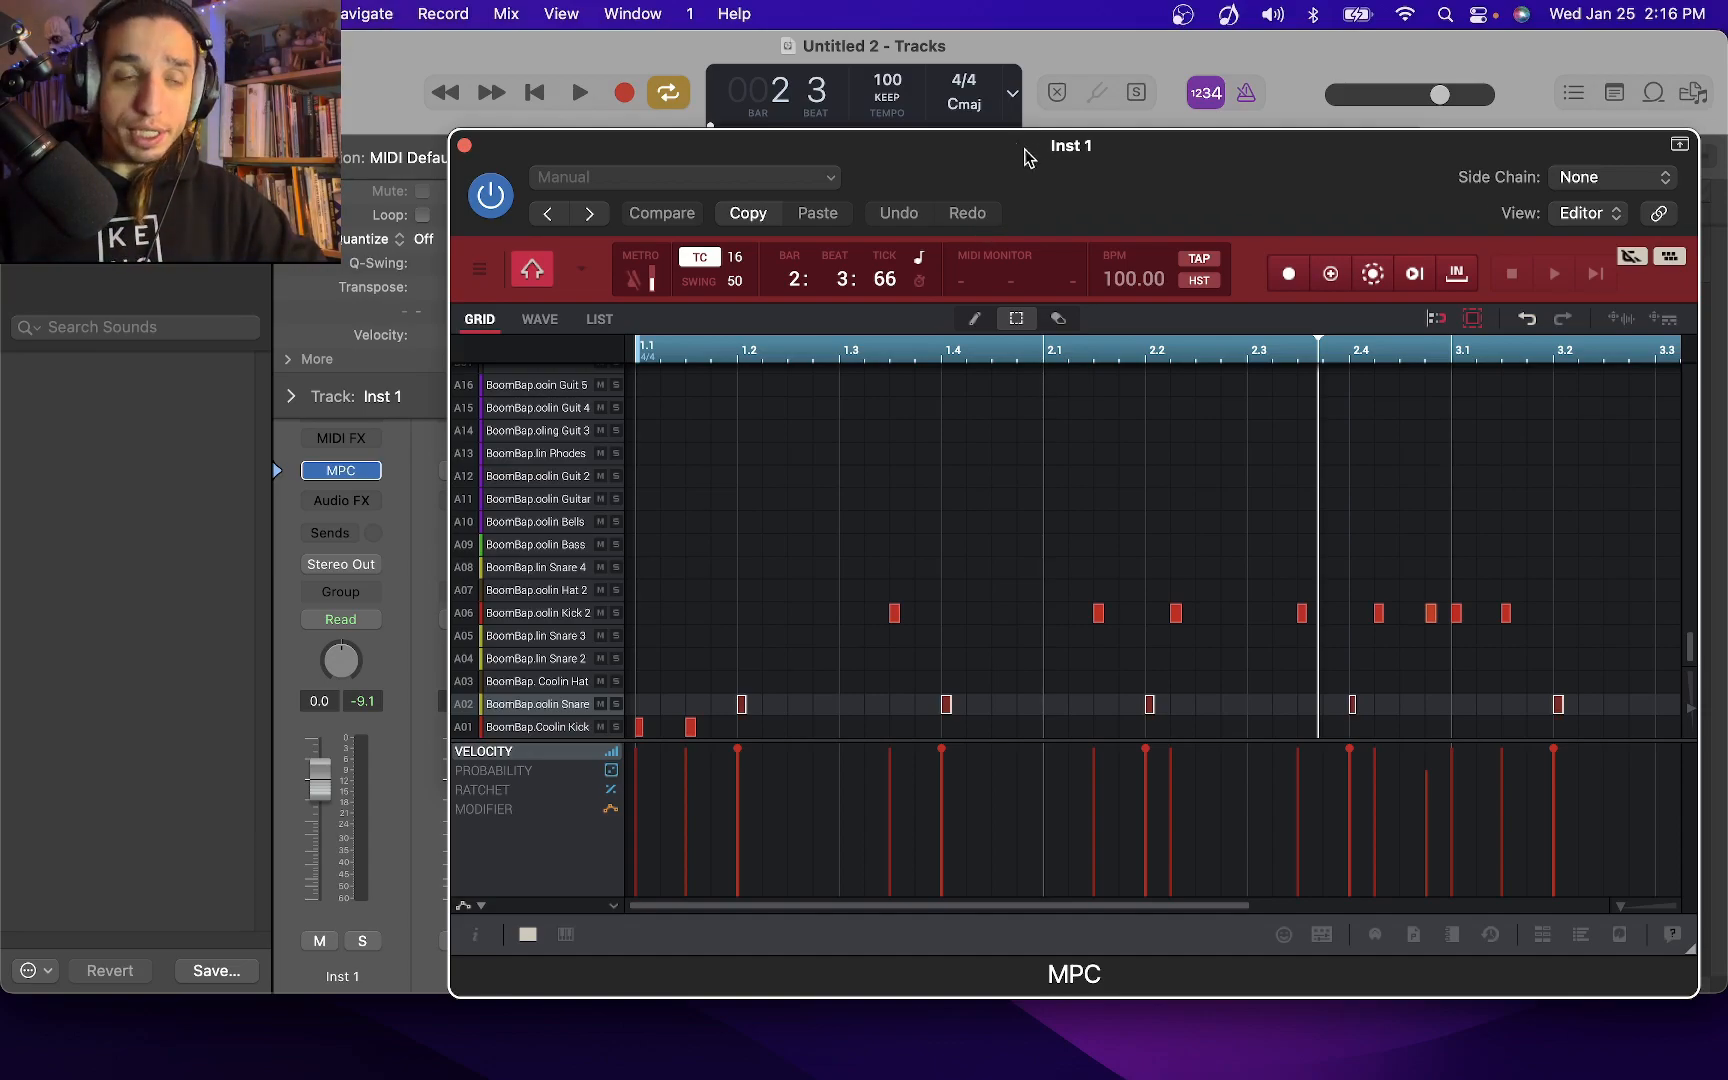
drag(983, 155, 870, 257)
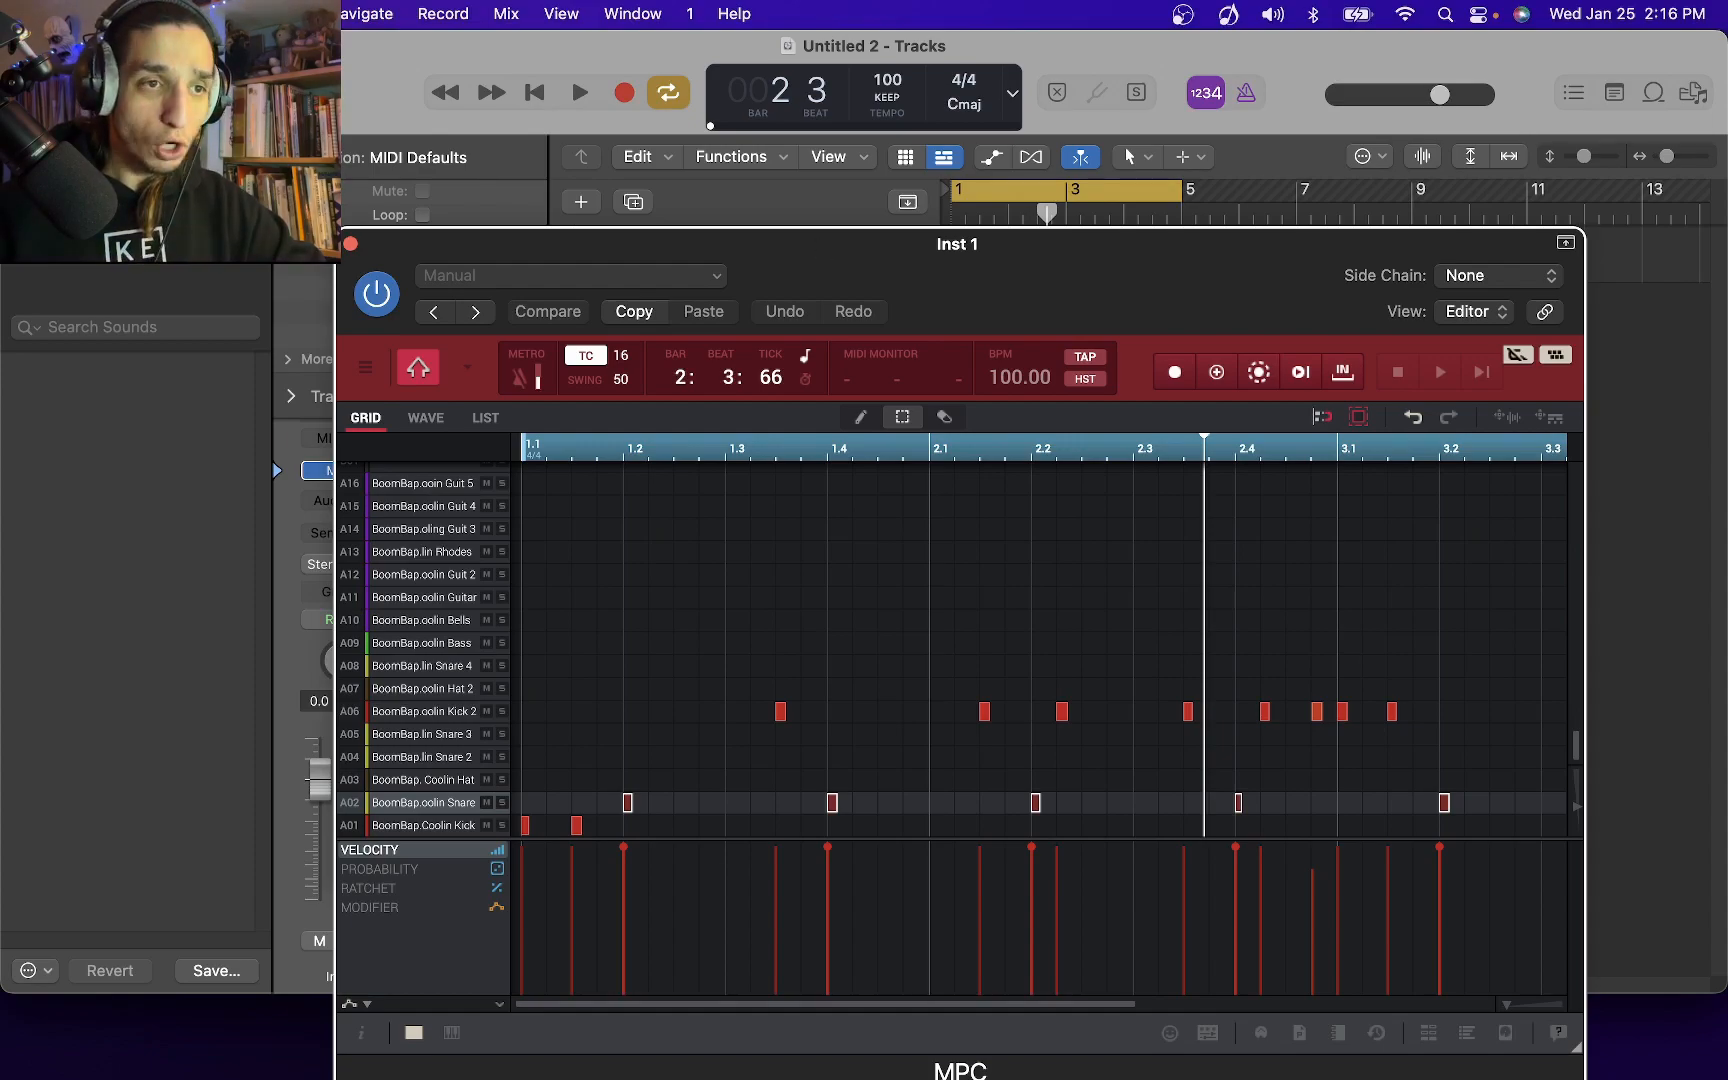
drag(1110, 243, 969, 273)
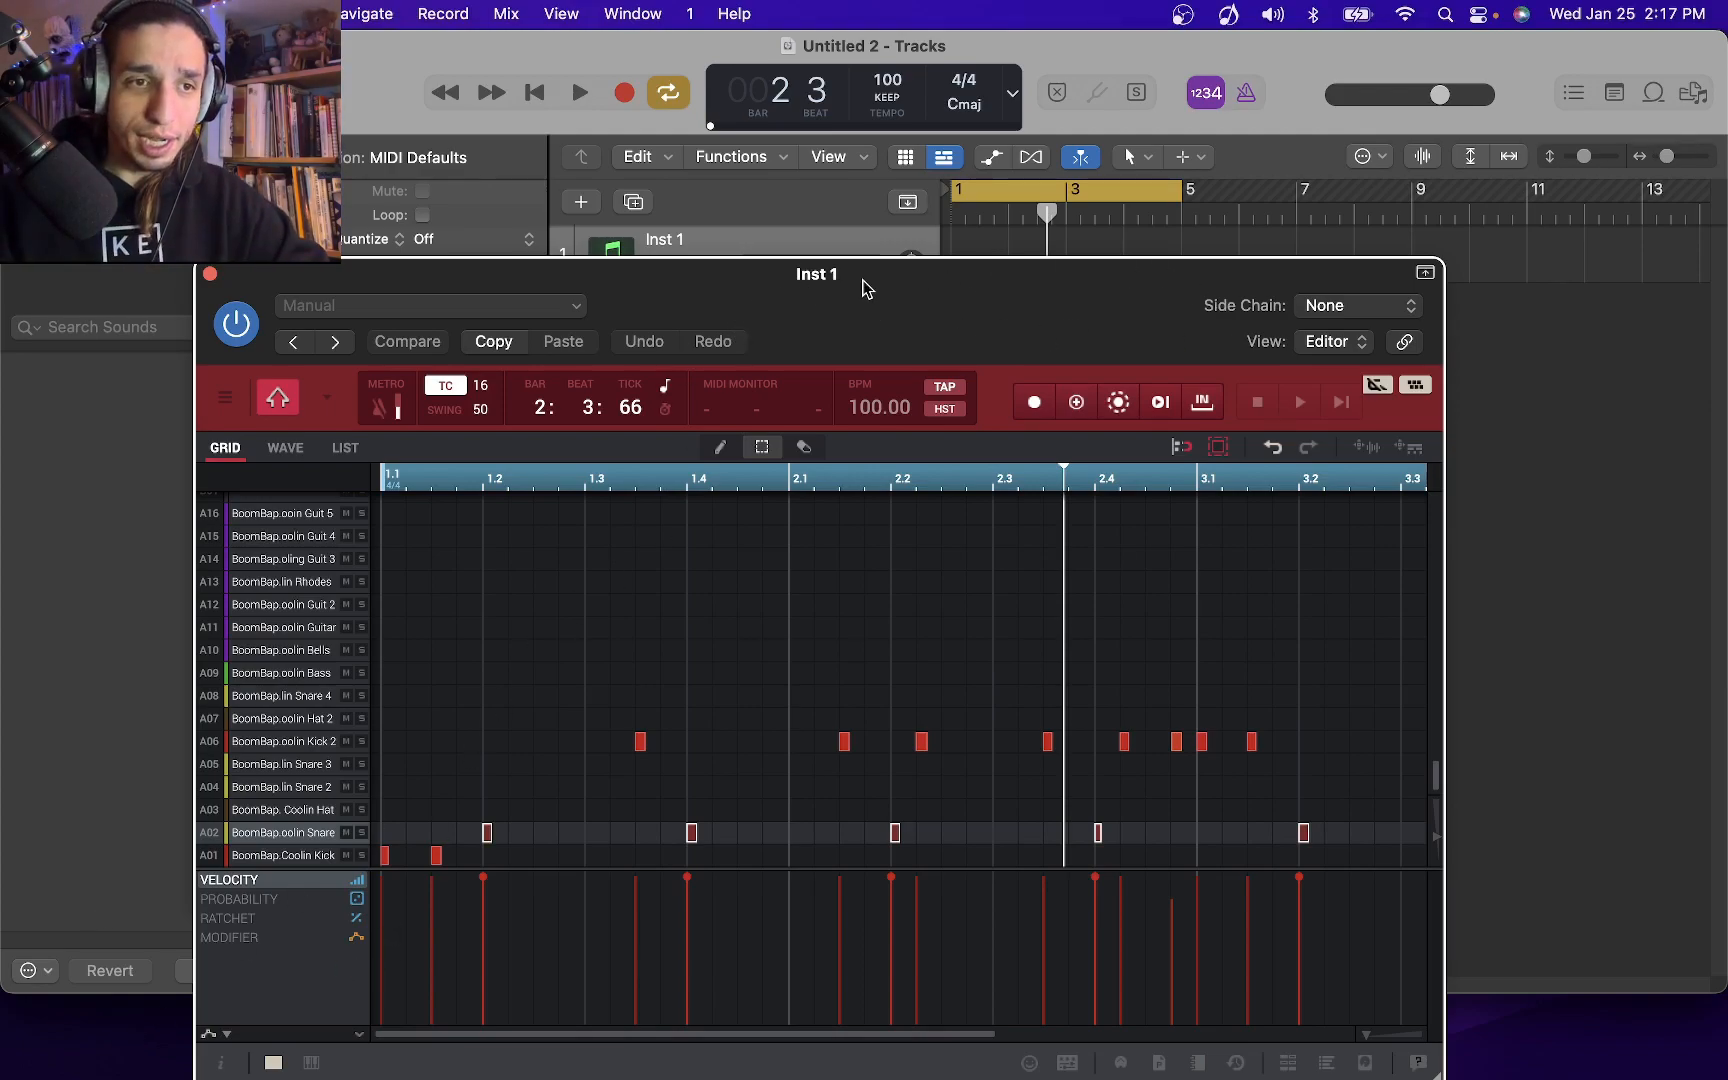
drag(863, 282, 879, 326)
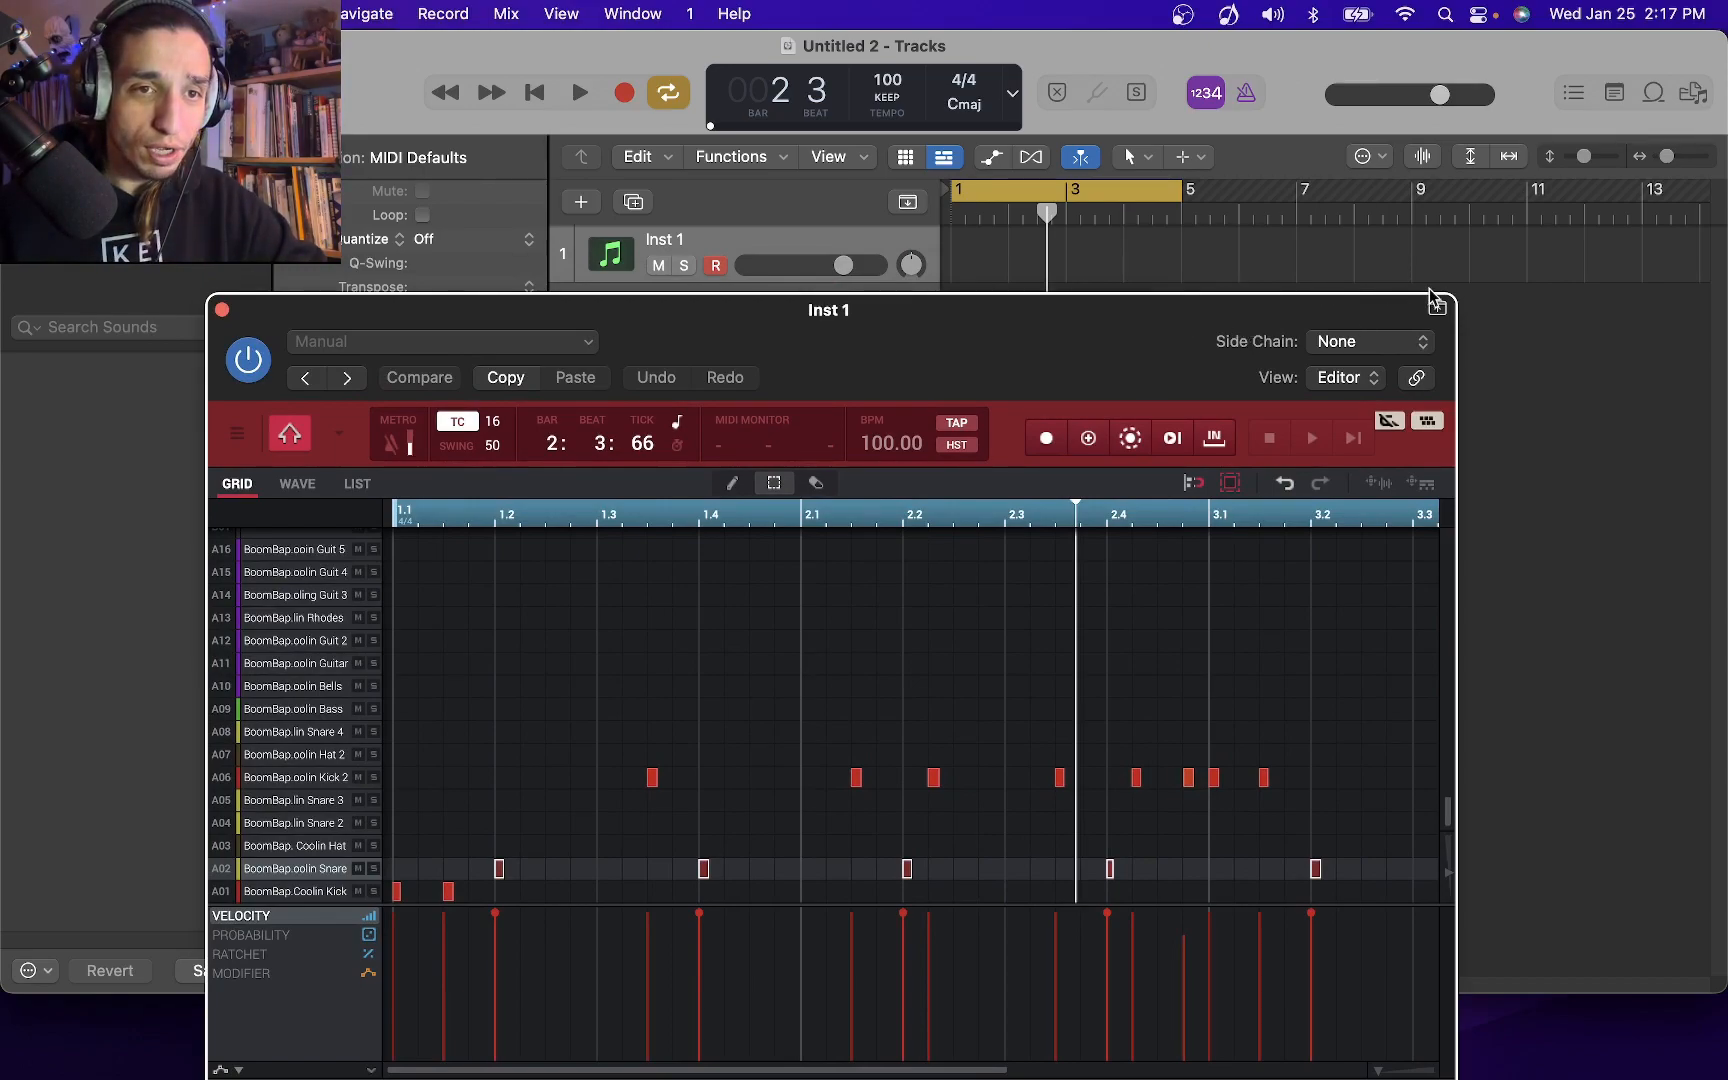
drag(1150, 337, 1082, 160)
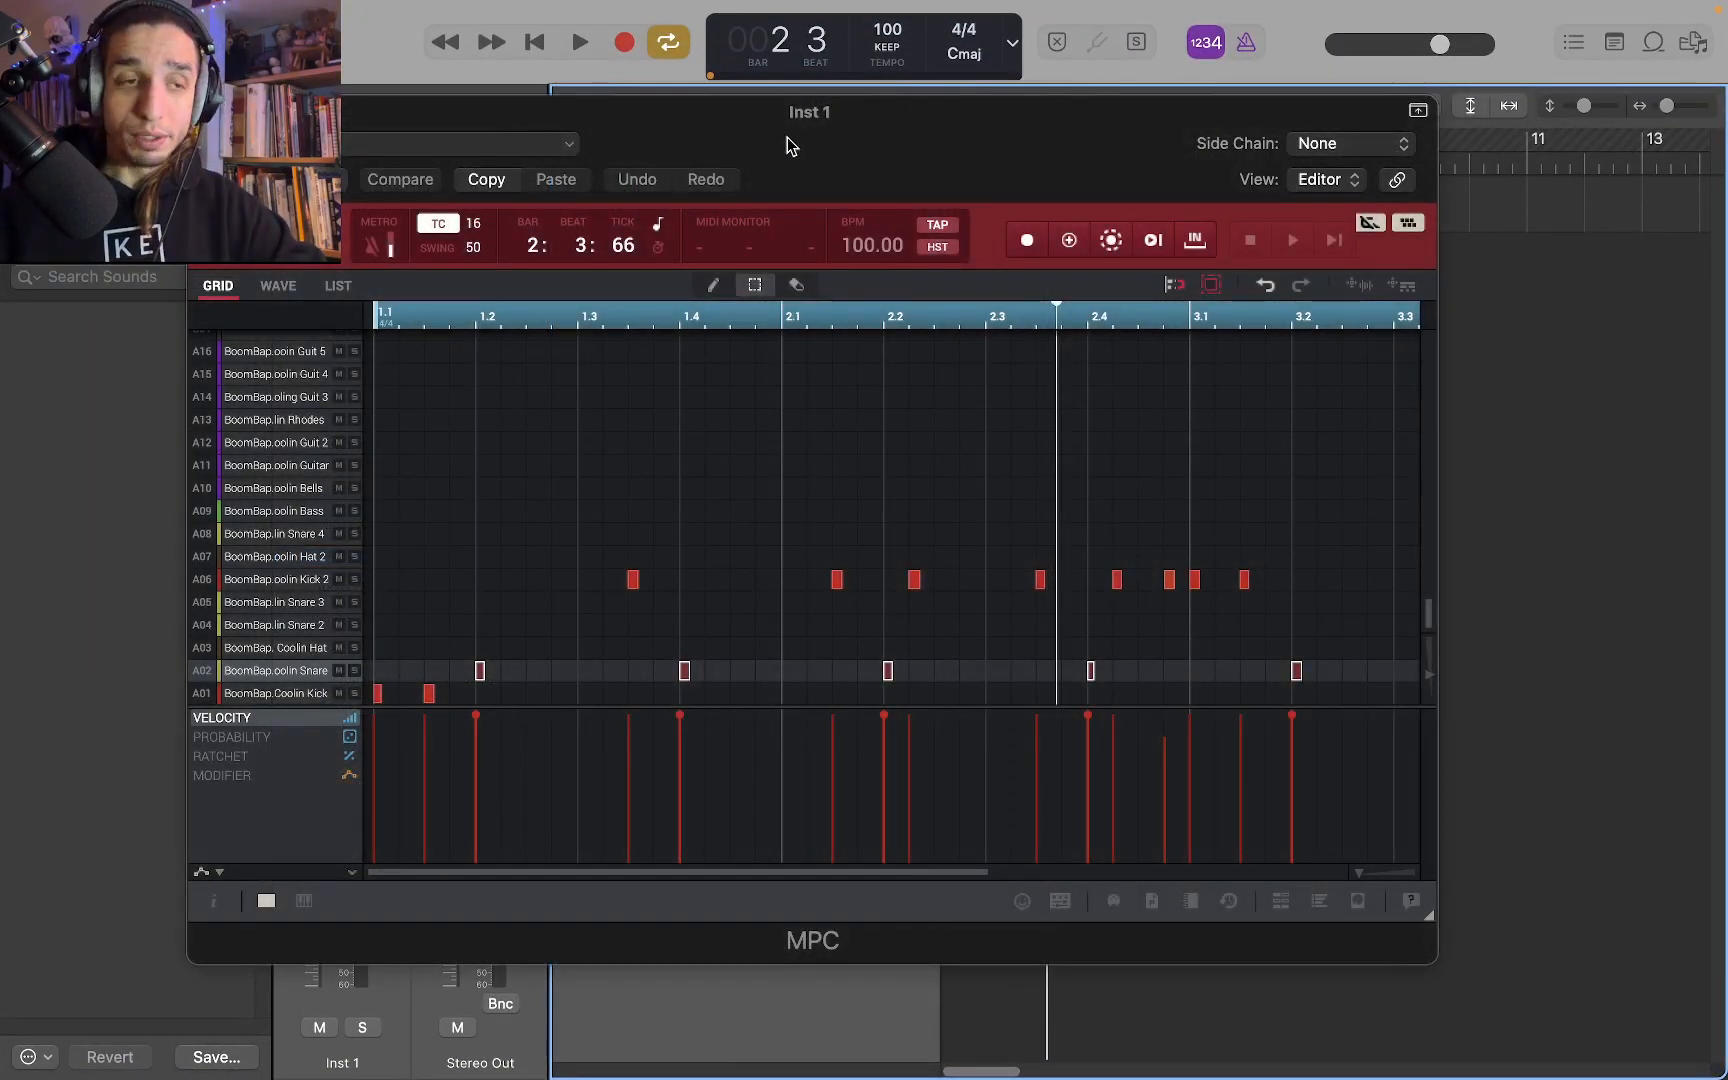
drag(698, 123, 788, 247)
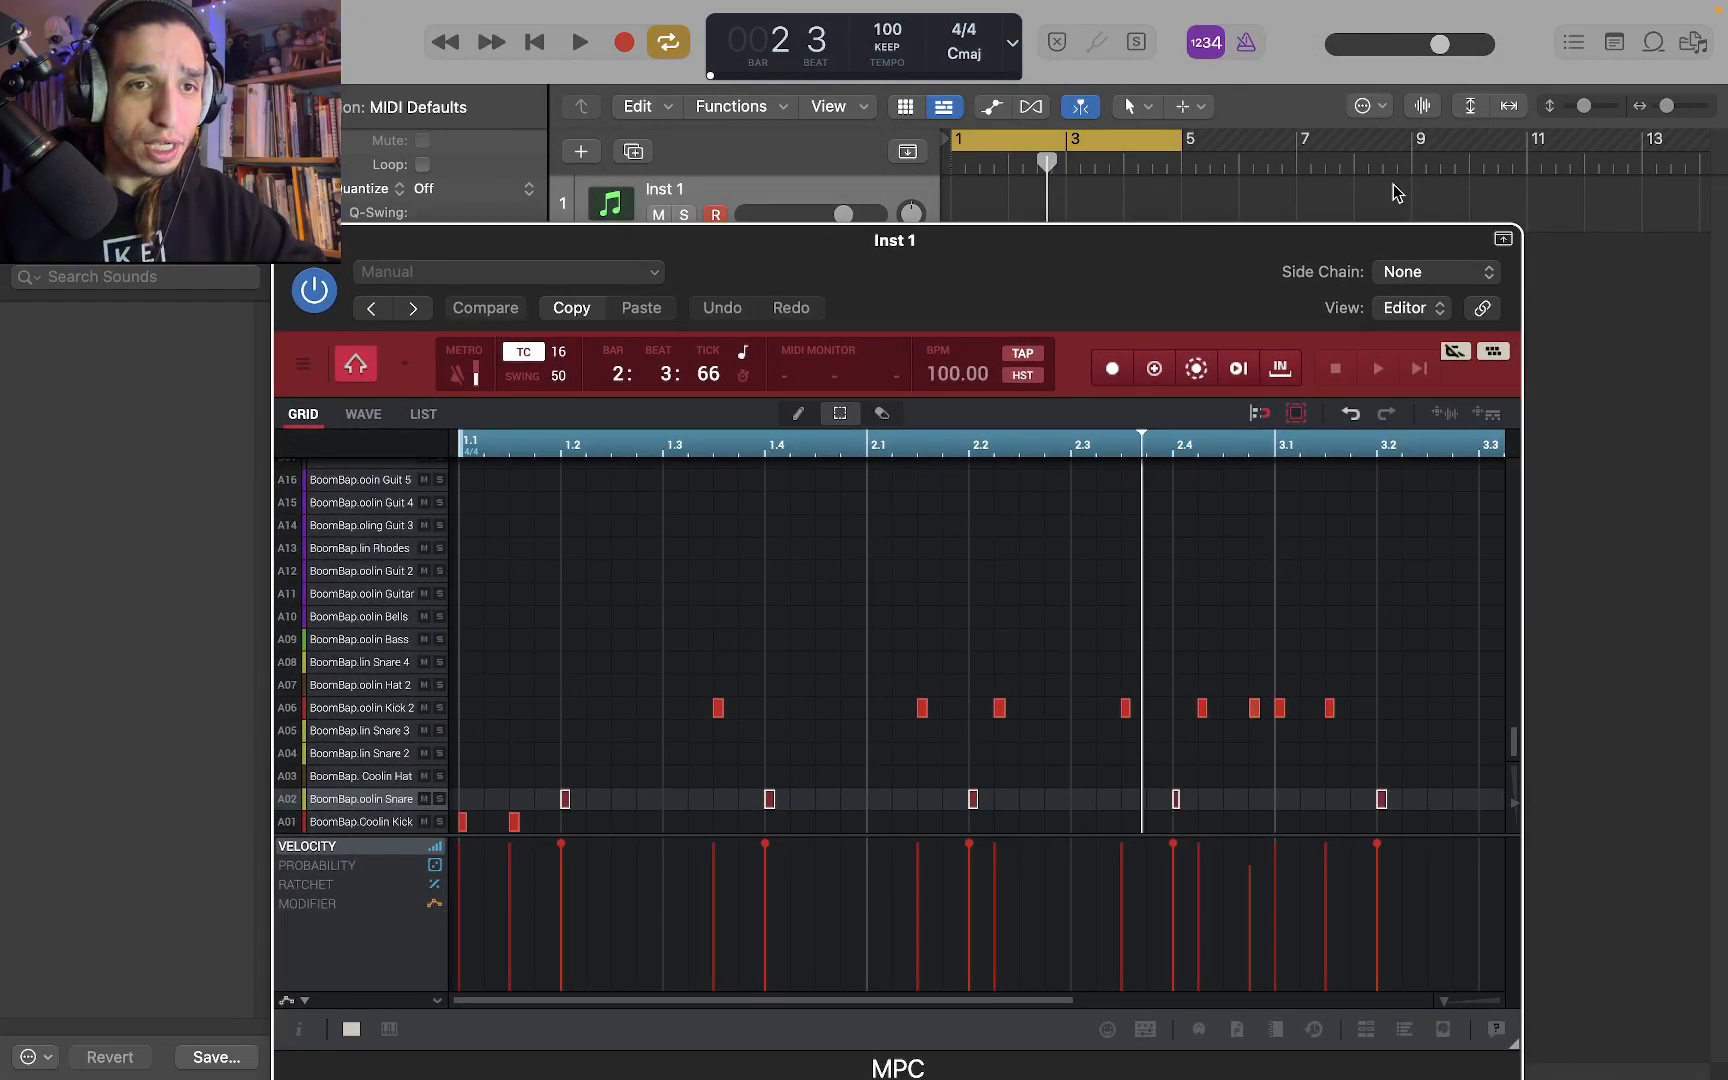
Show the mixer below the tracks area and move the MPC plug-in window clear of it
mouse_move(393, 8)
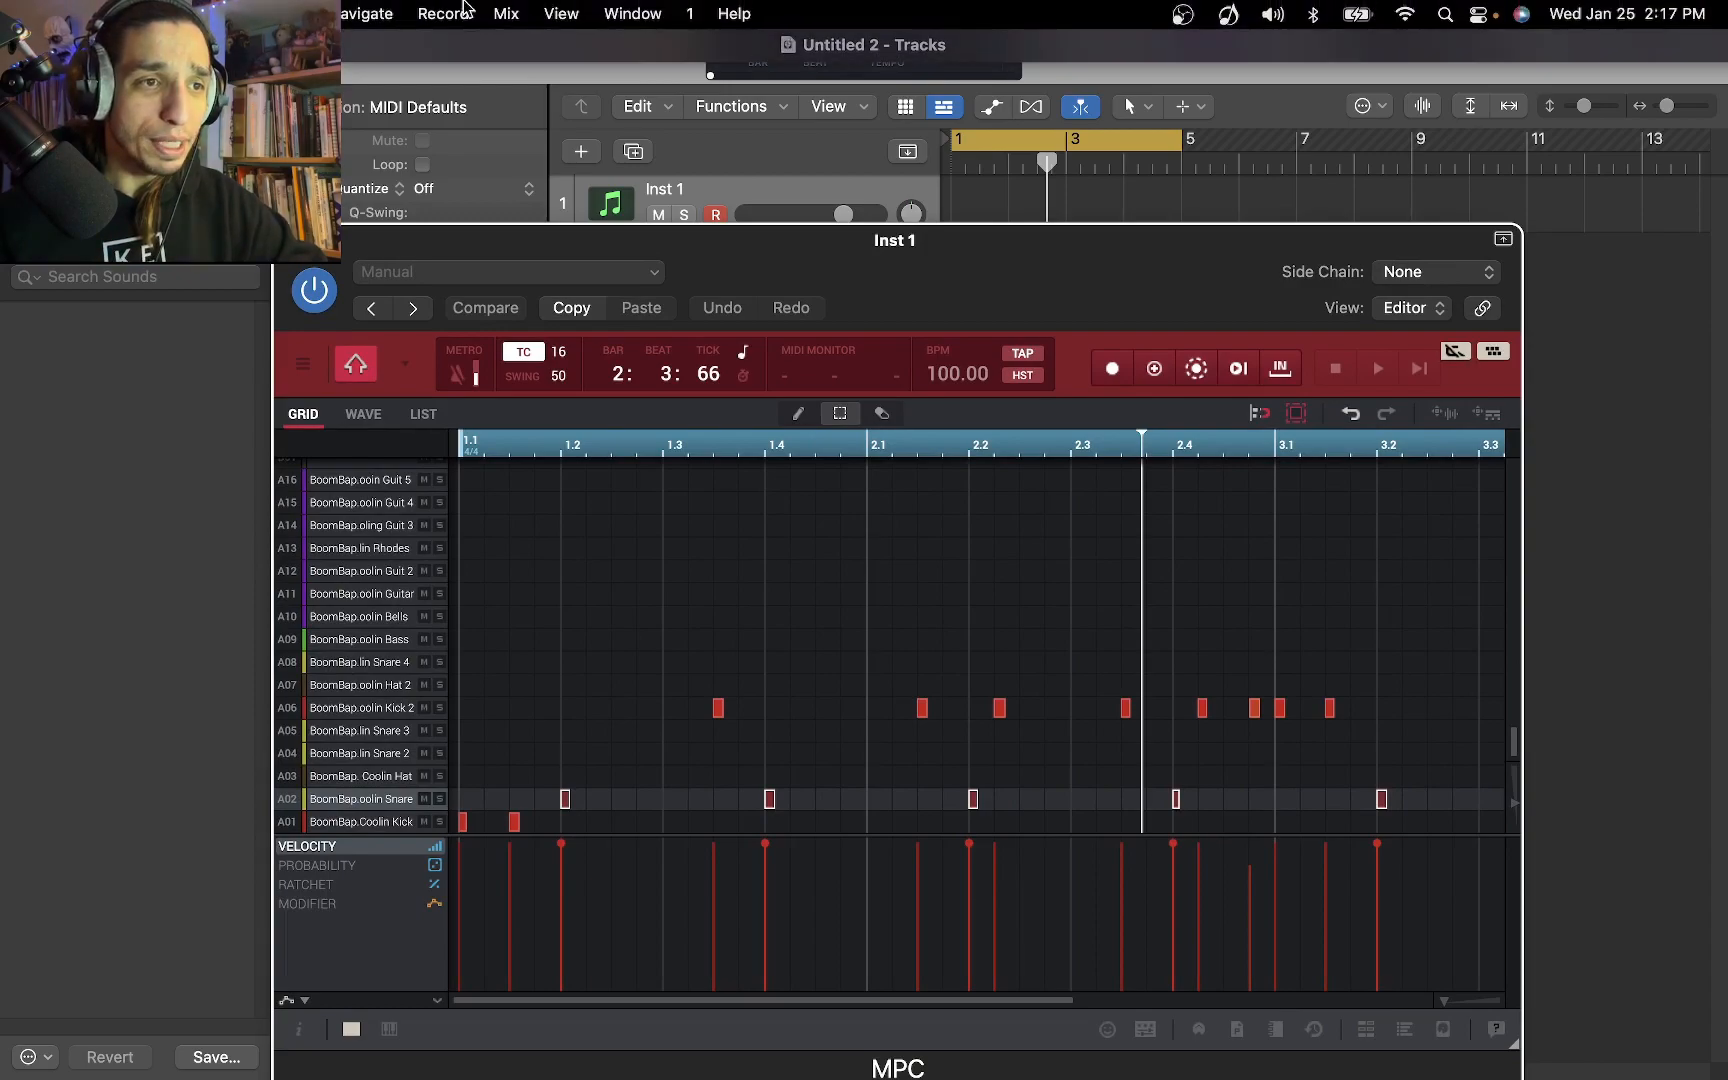
click(503, 12)
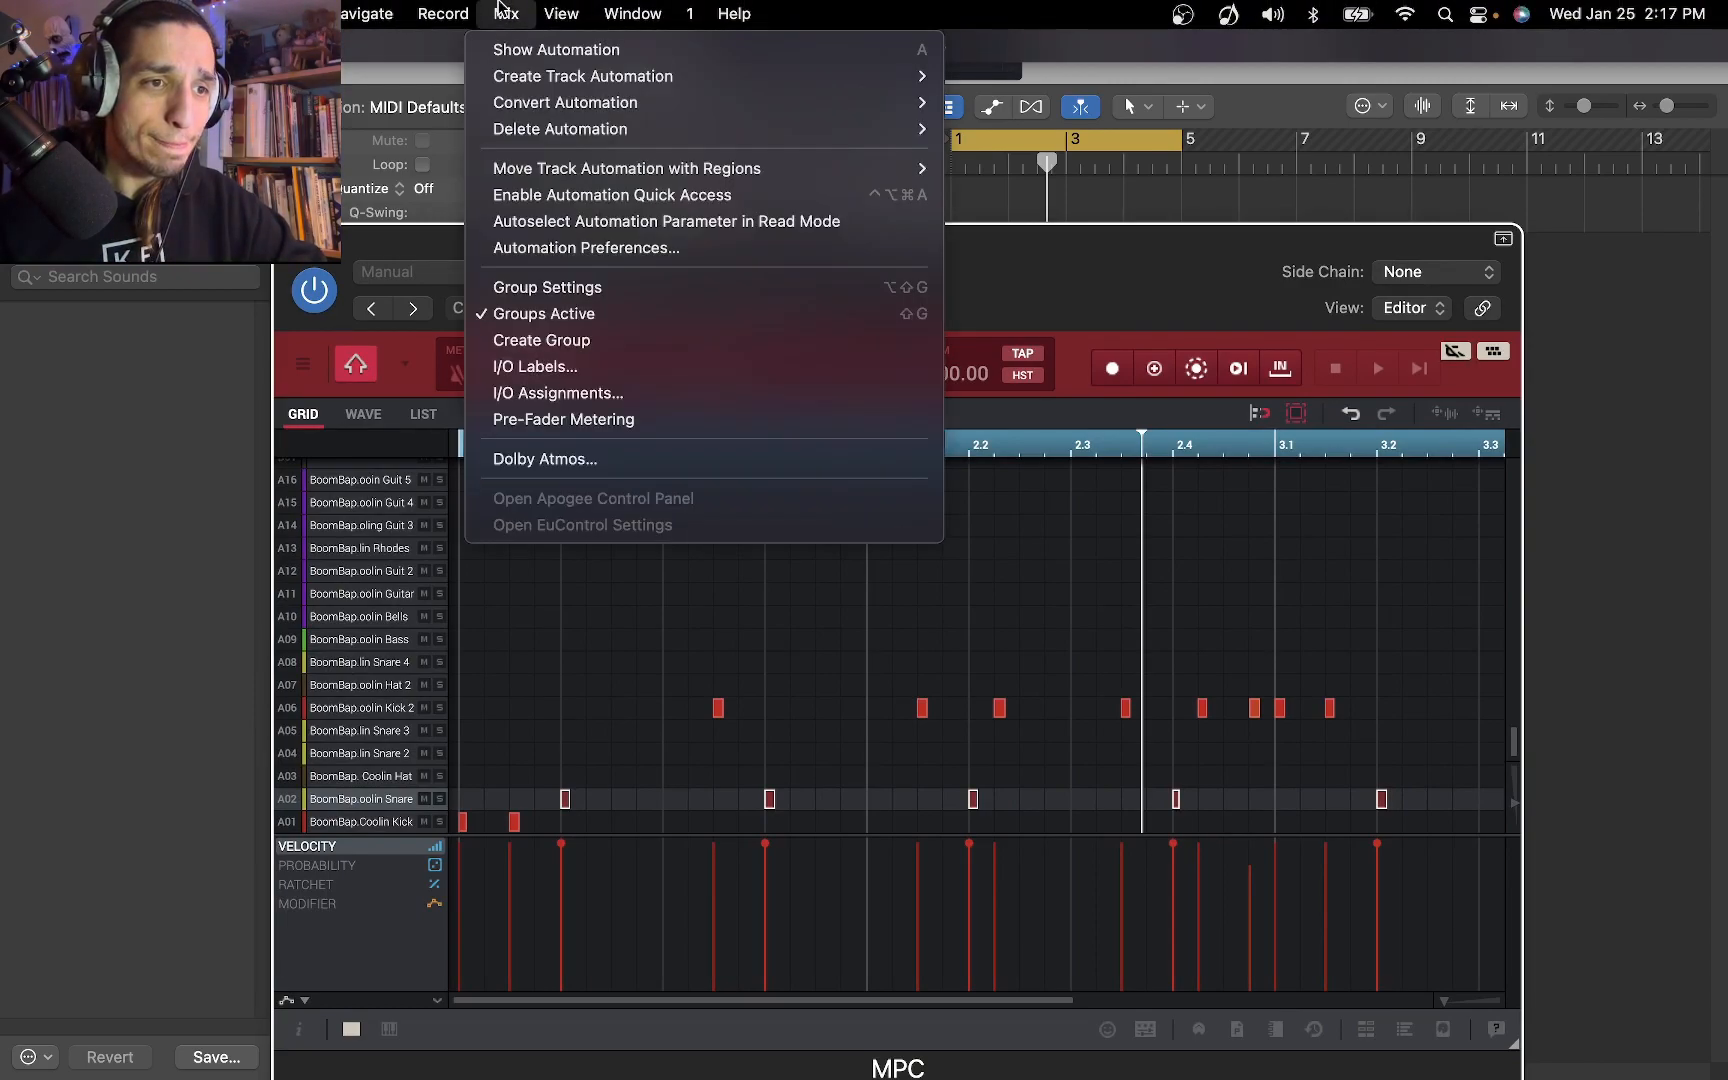
mouse_move(558, 8)
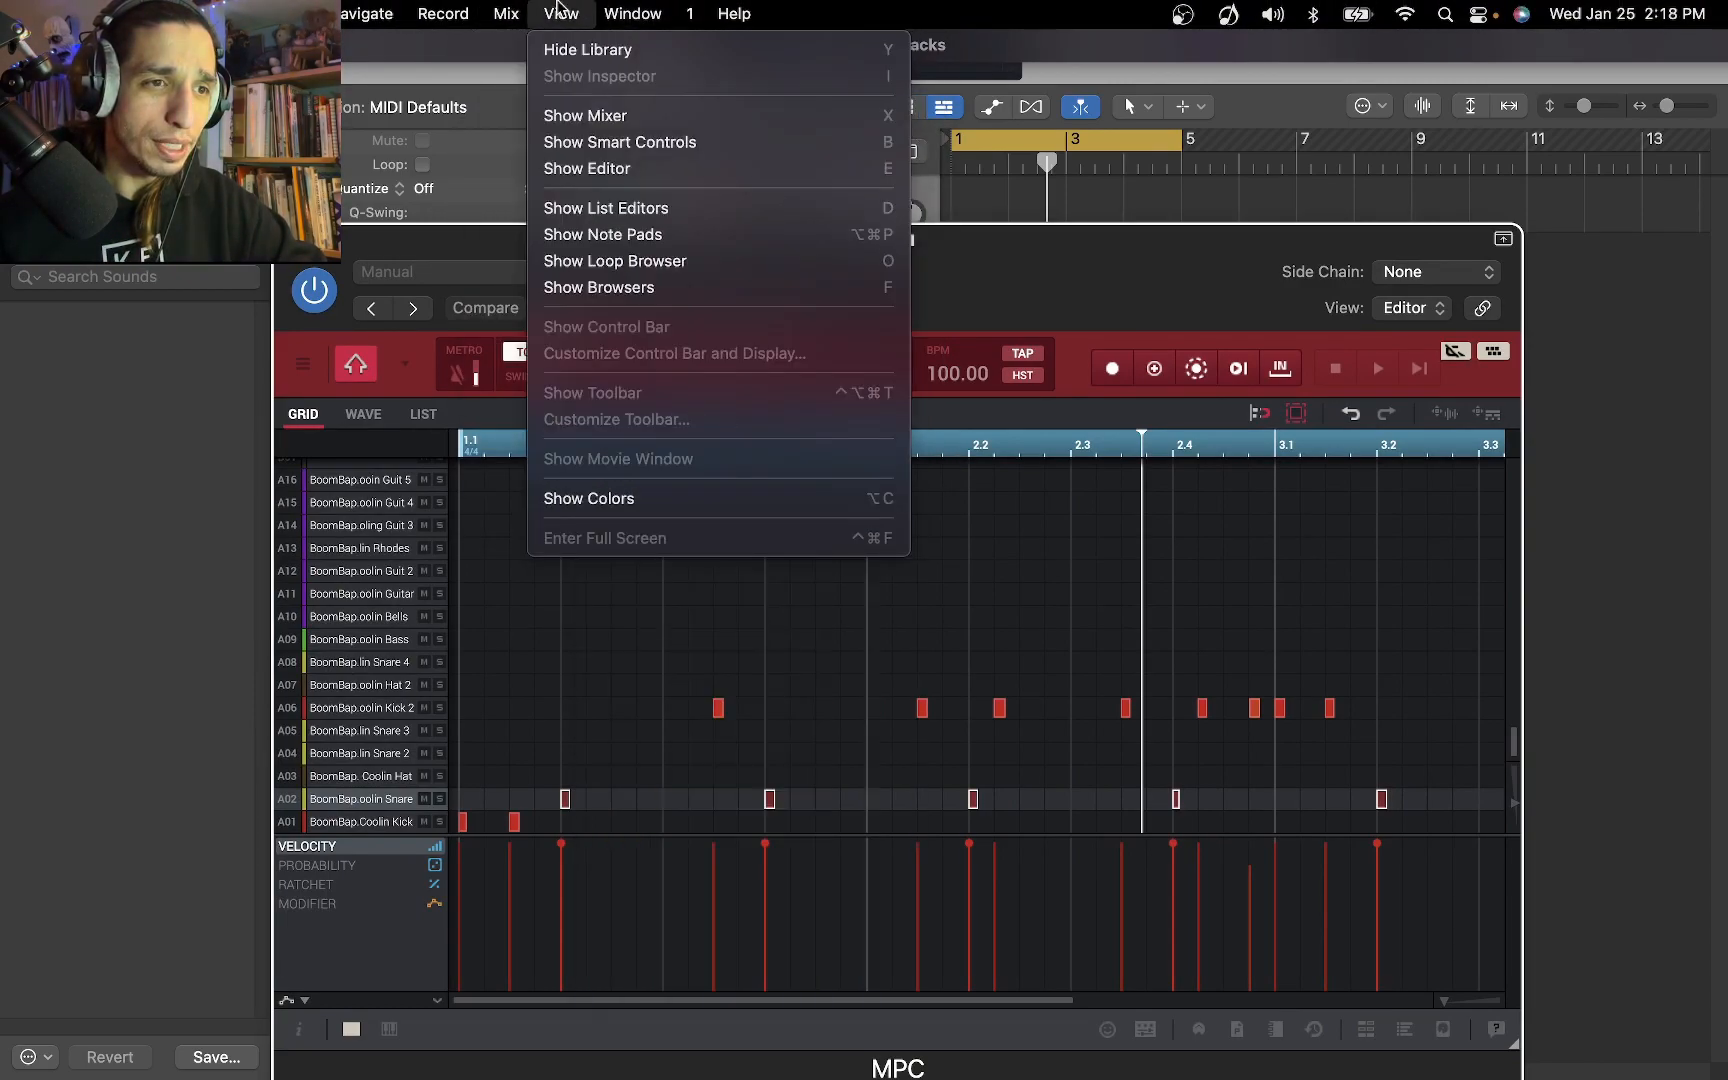
click(598, 116)
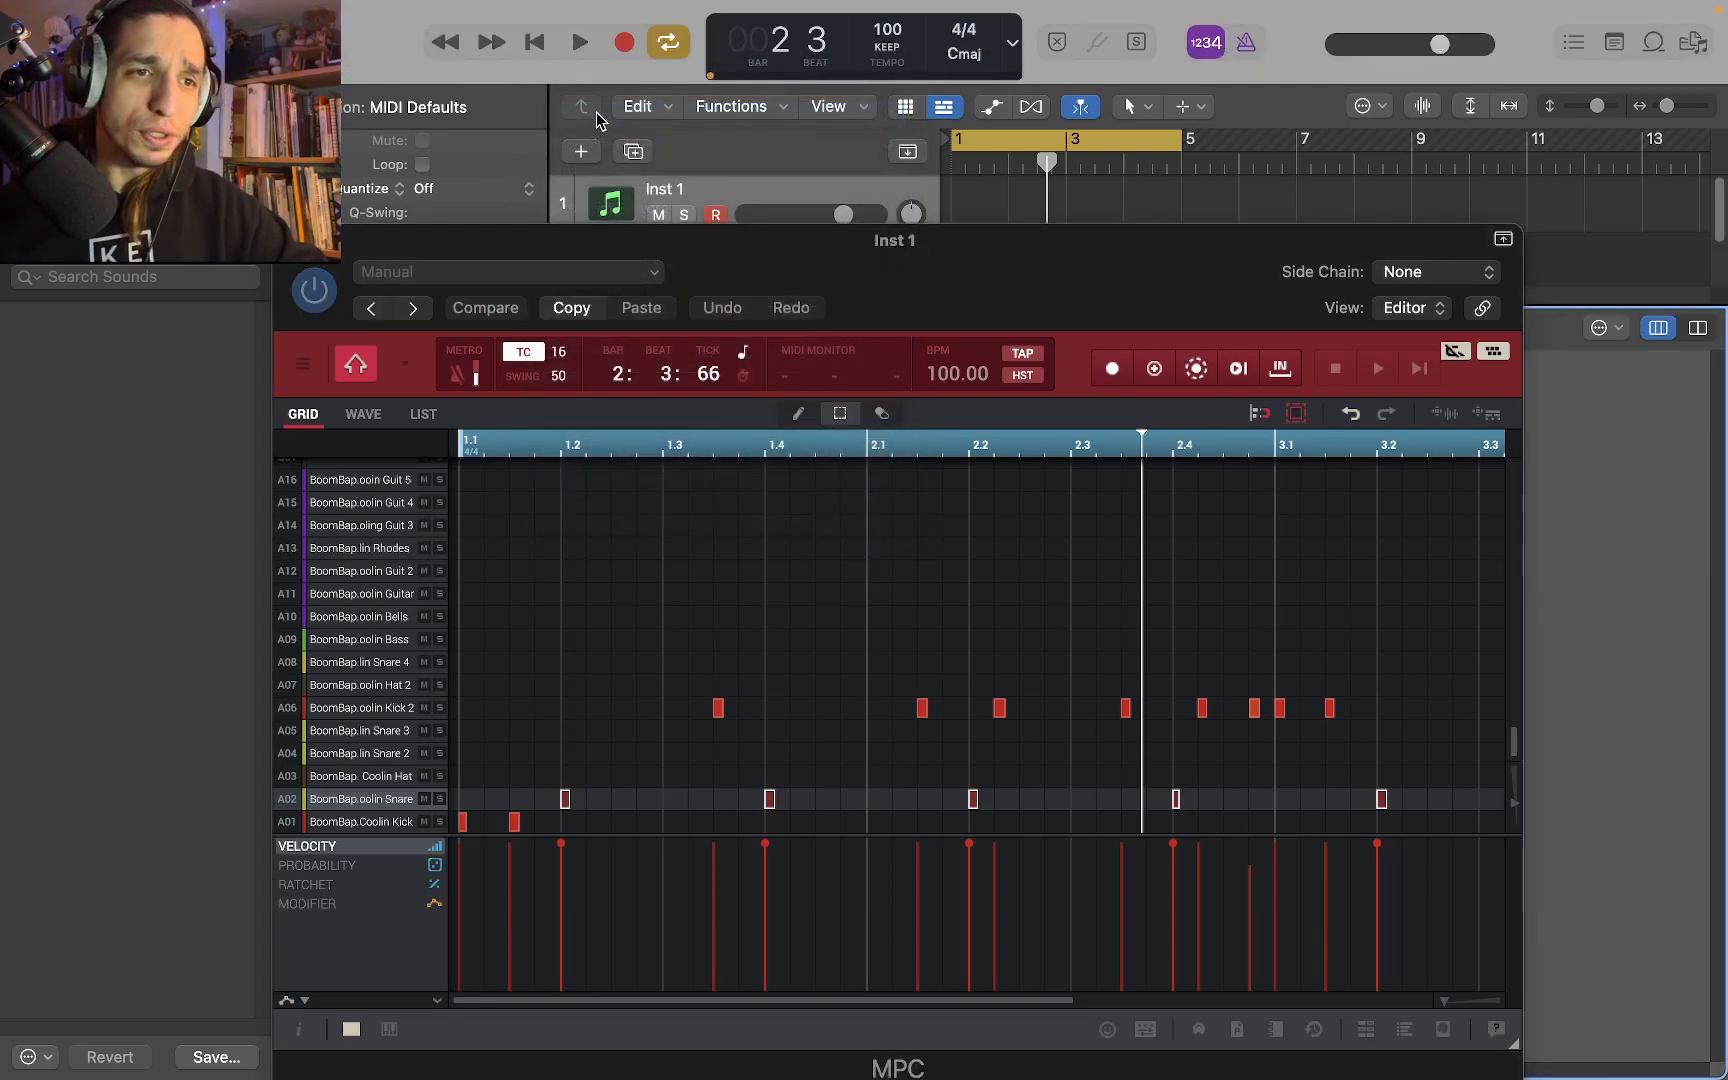
drag(440, 258, 679, 171)
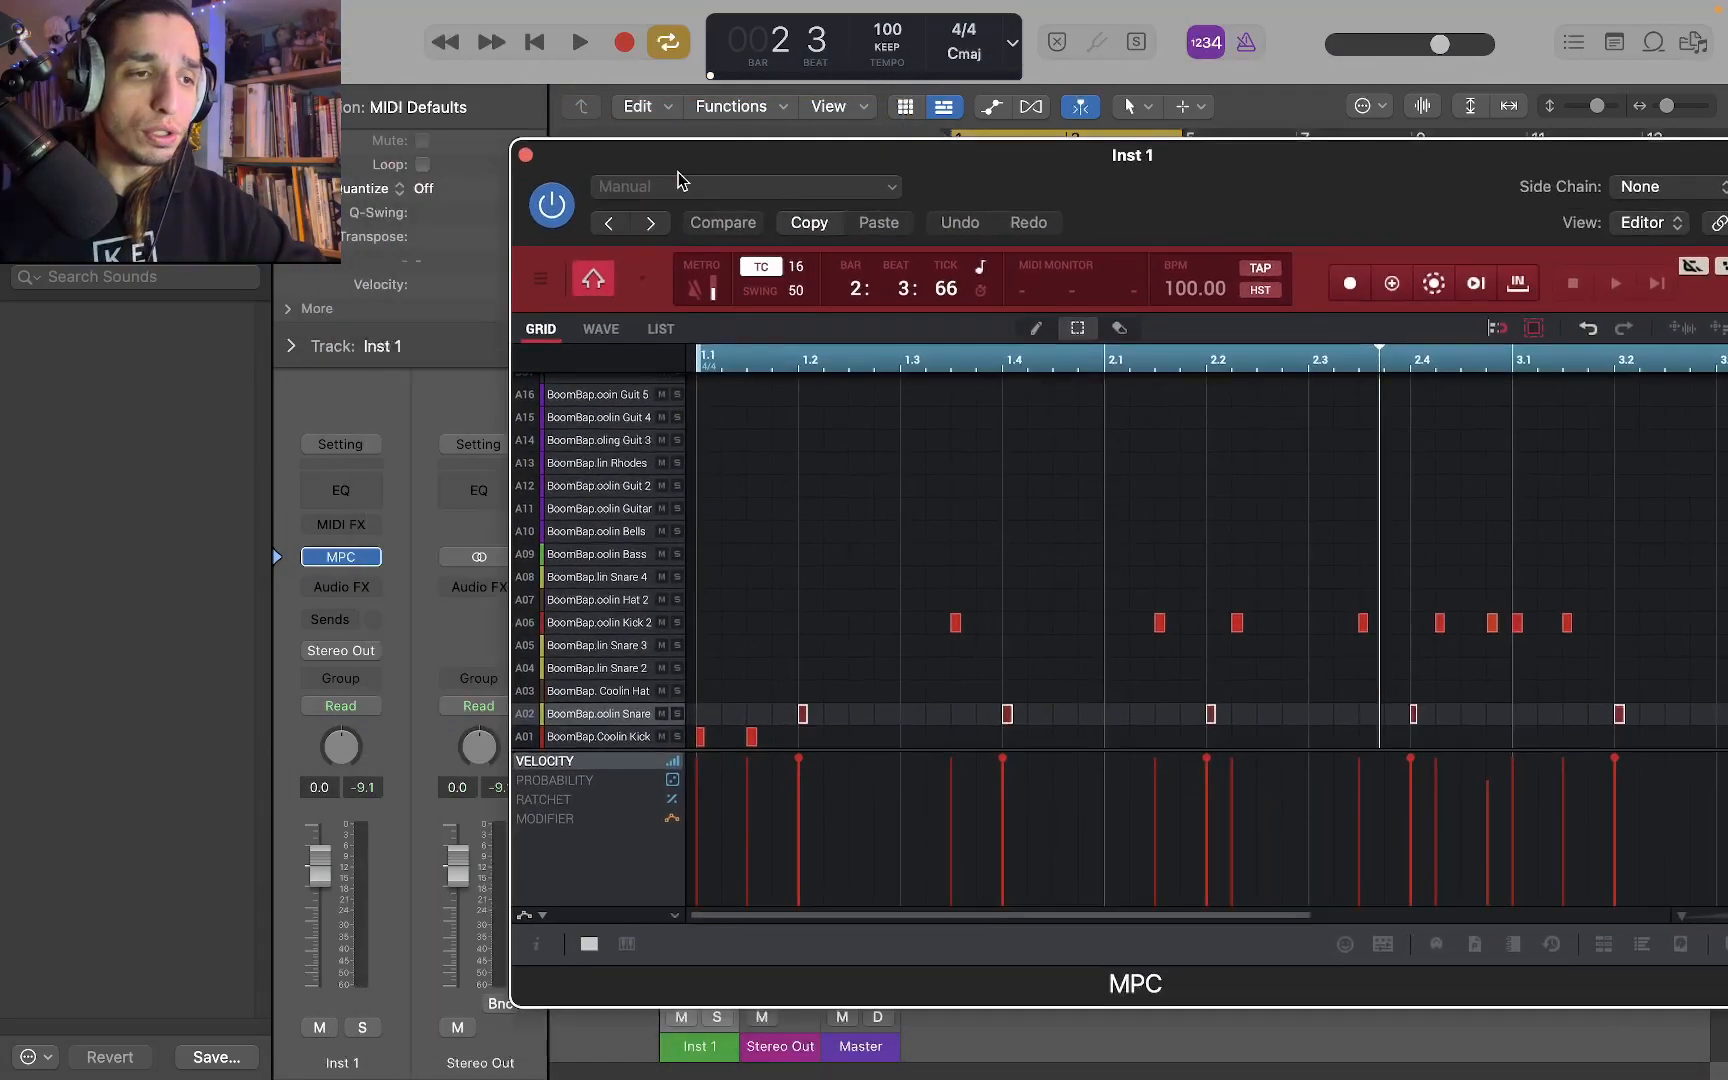
key(super+w)
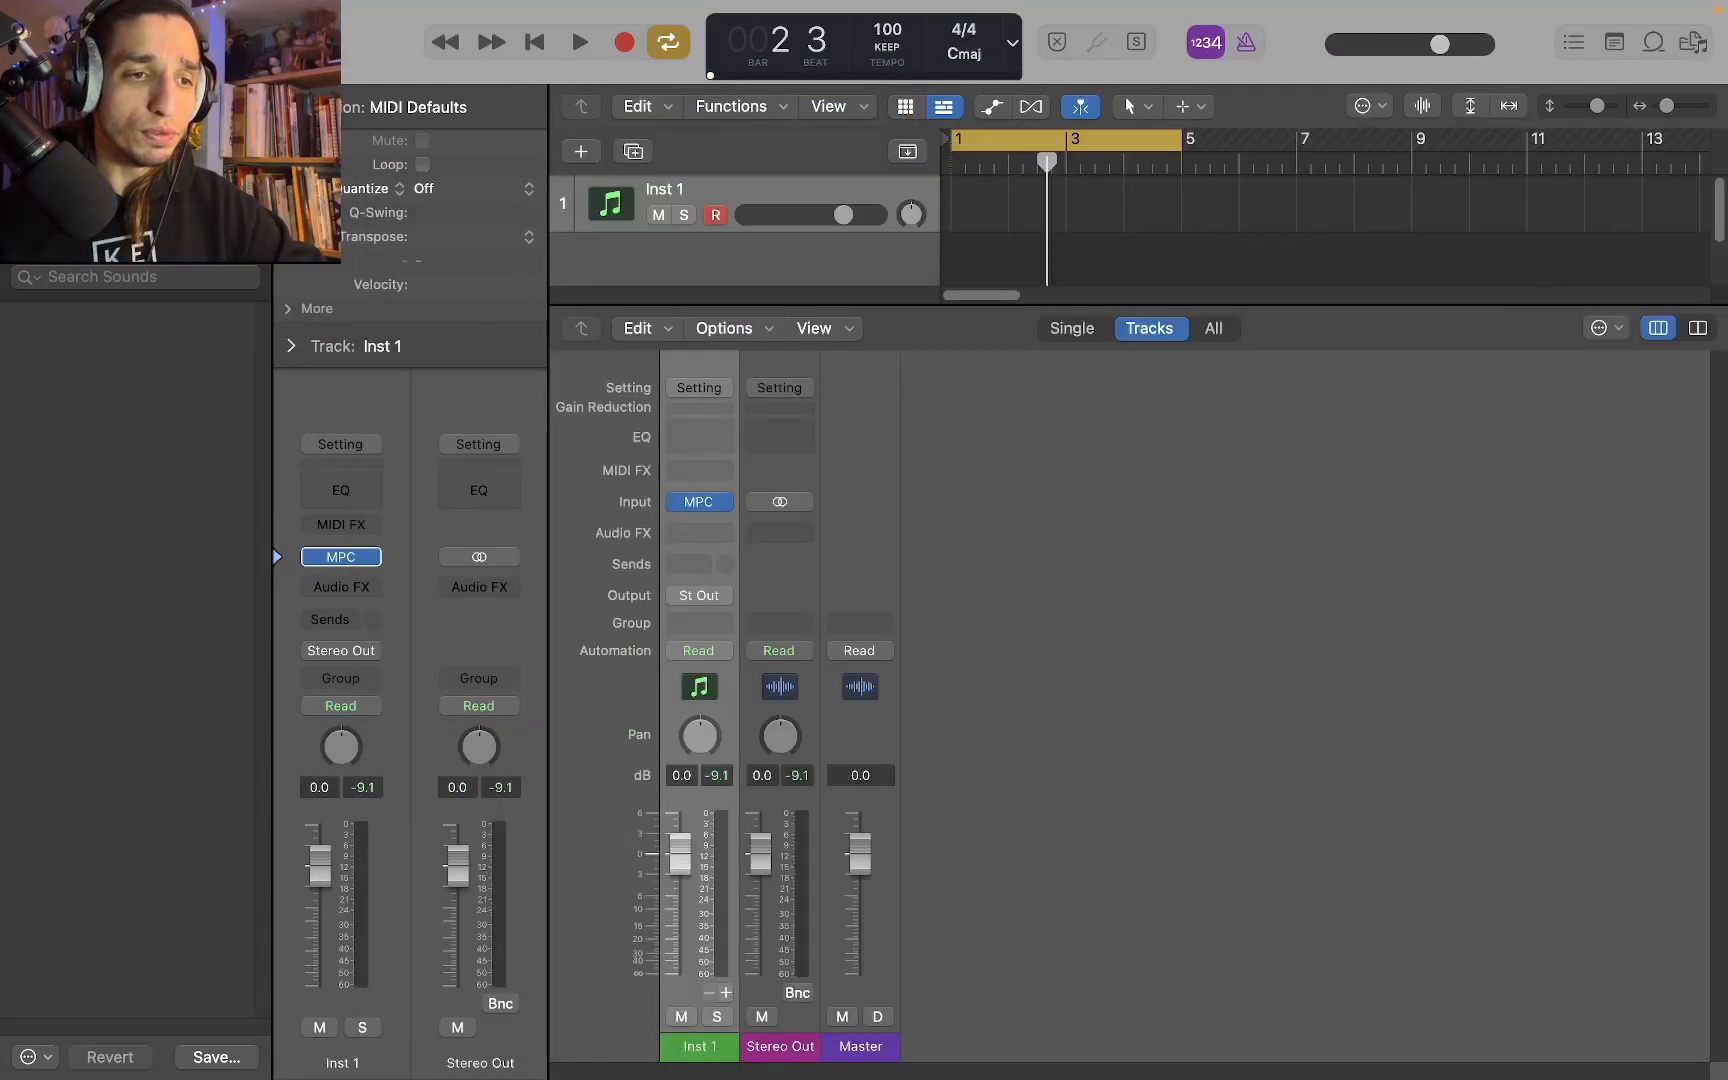
click(1134, 296)
drag(1176, 308, 1100, 275)
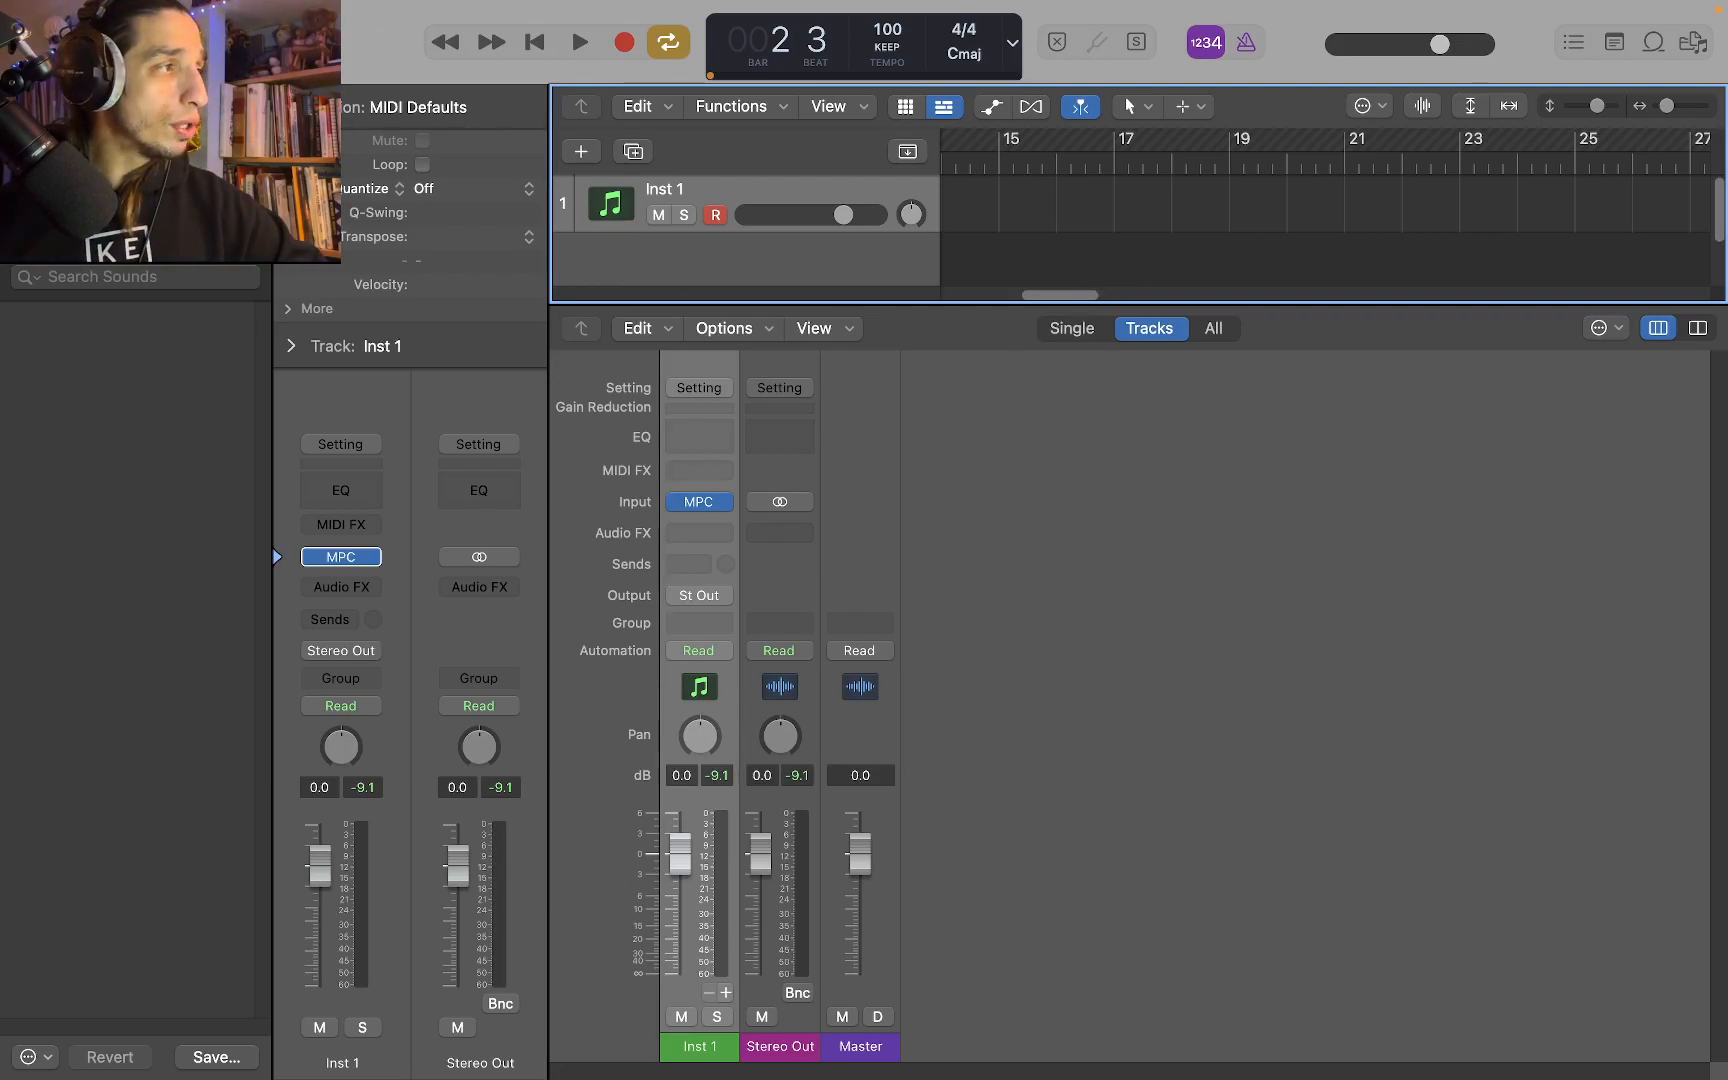
drag(1727, 50, 3, 16)
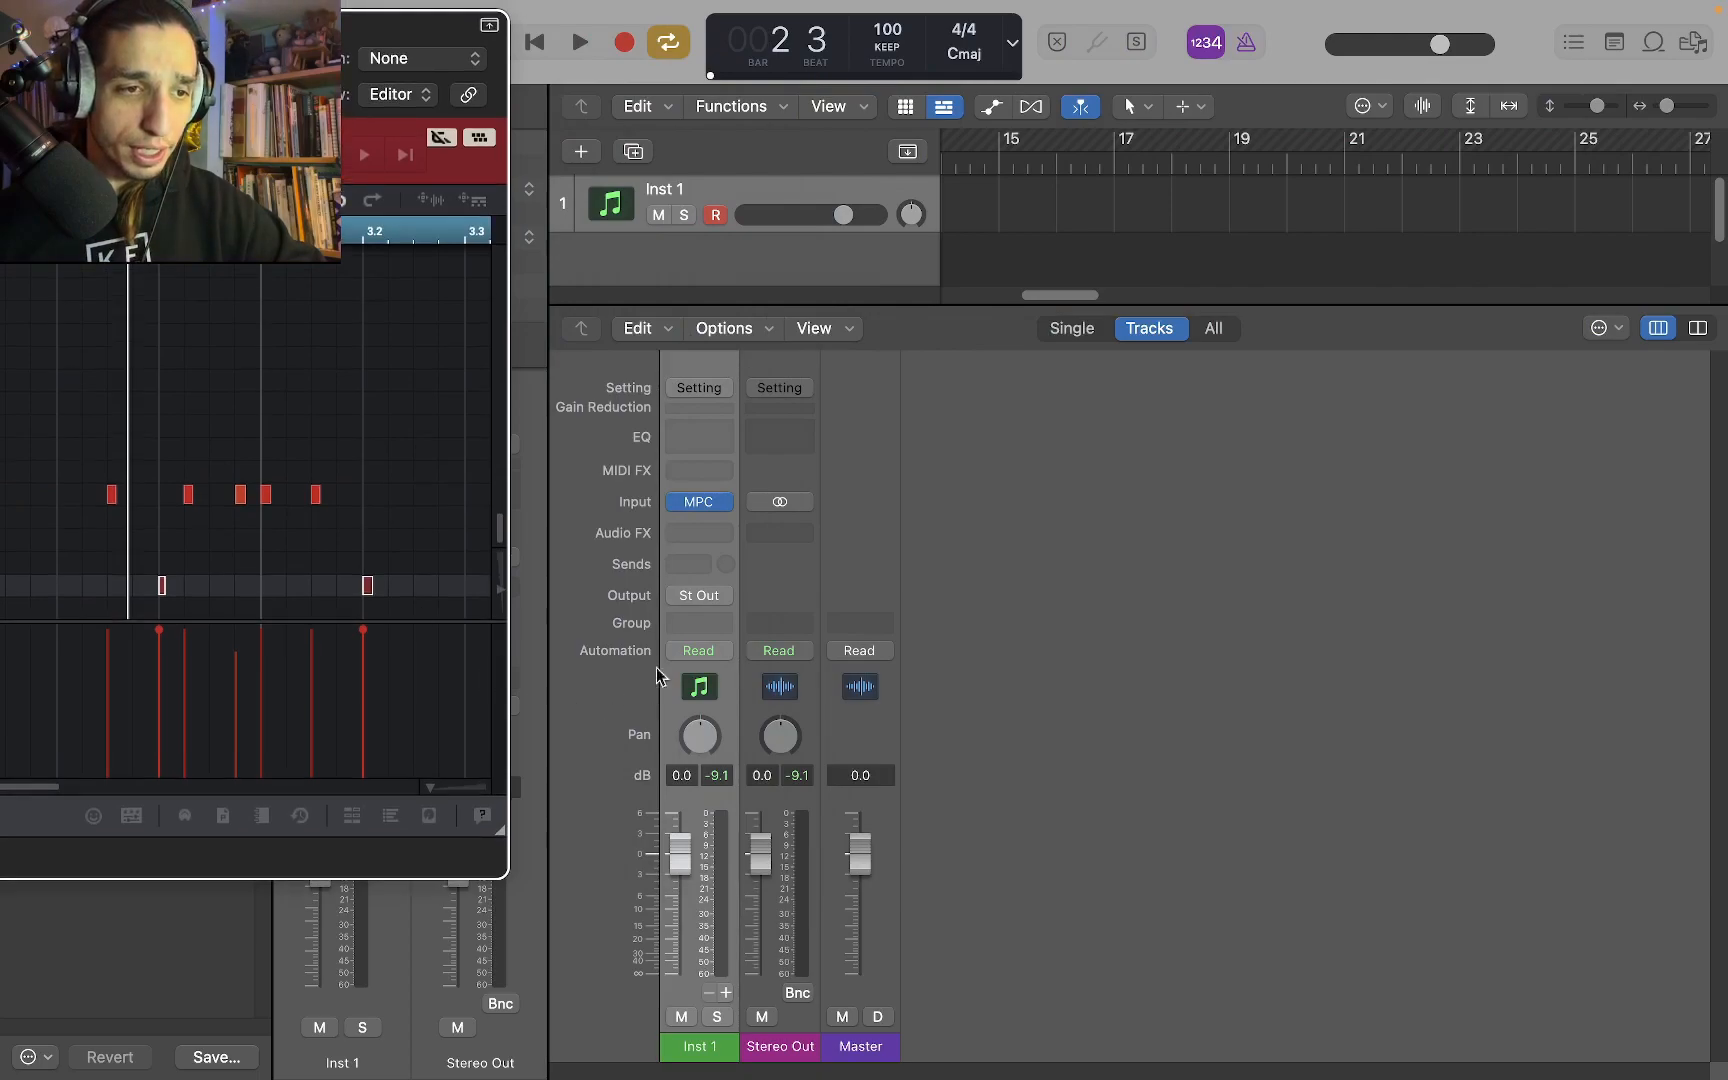
drag(322, 24, 1727, 104)
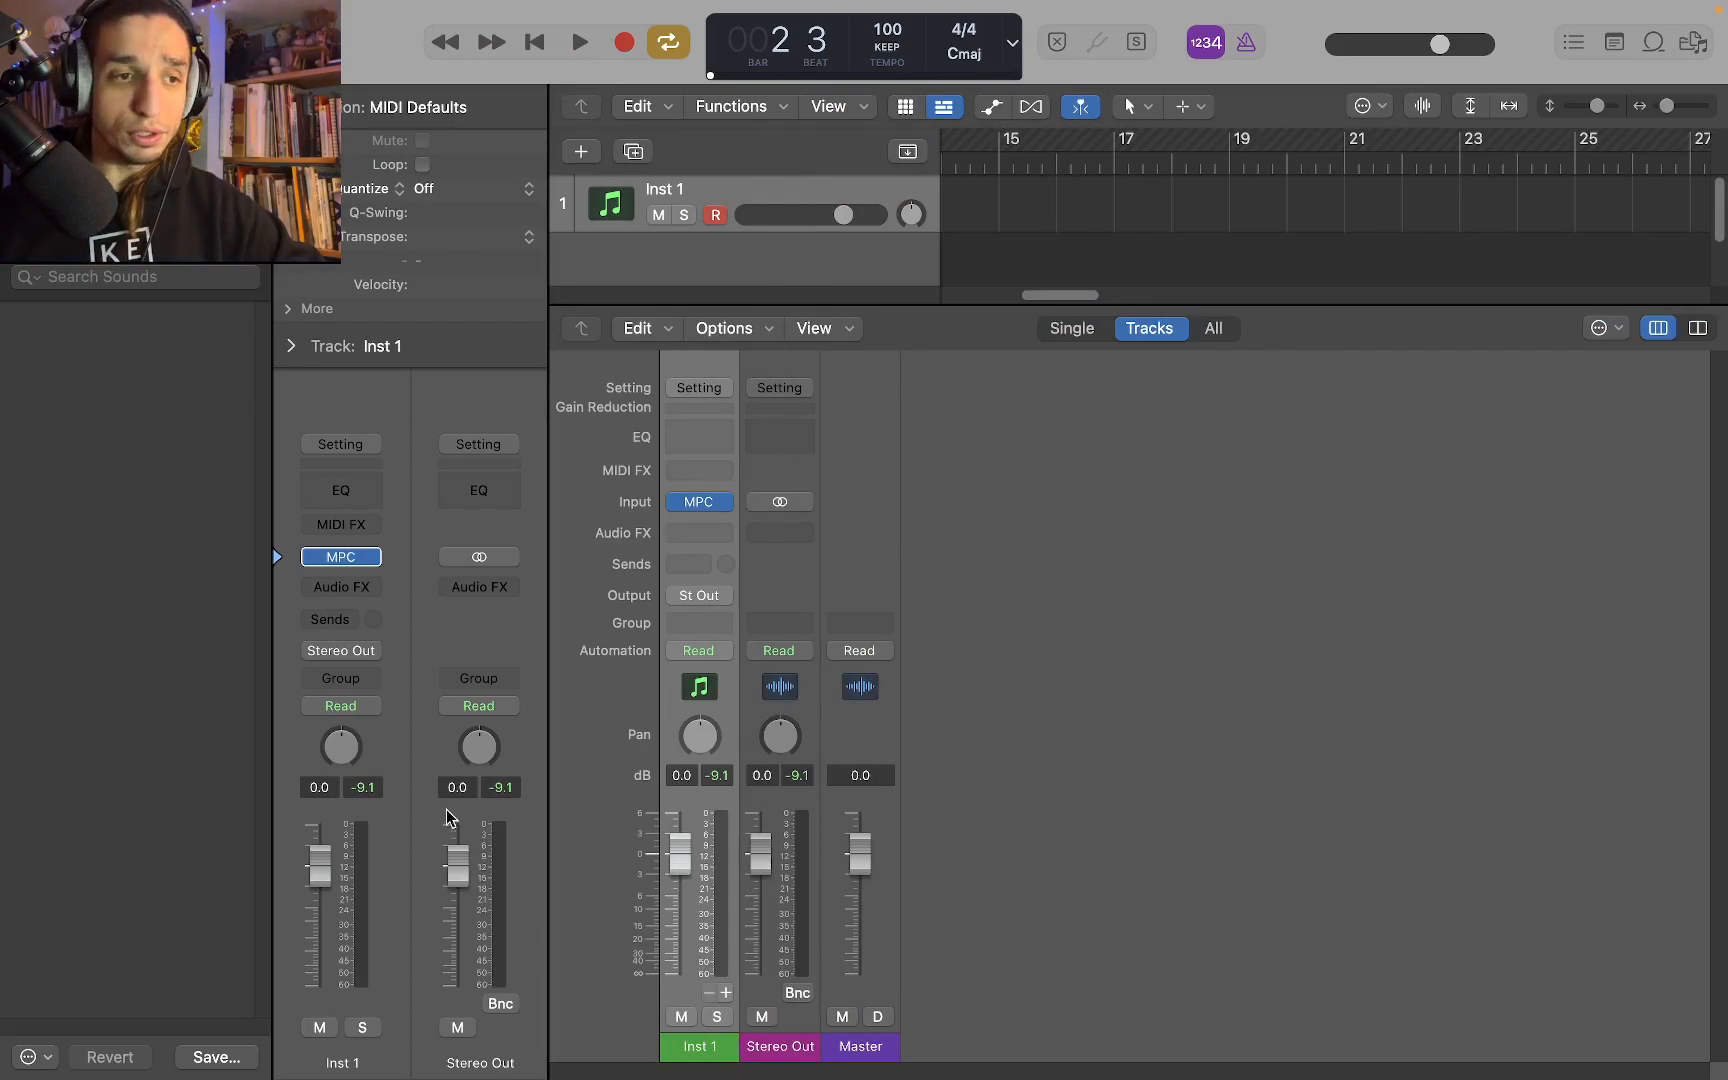
Load MPC on the Inst 1 channel as a Multi-Output (16xStereo) instrument
mouse_move(320, 553)
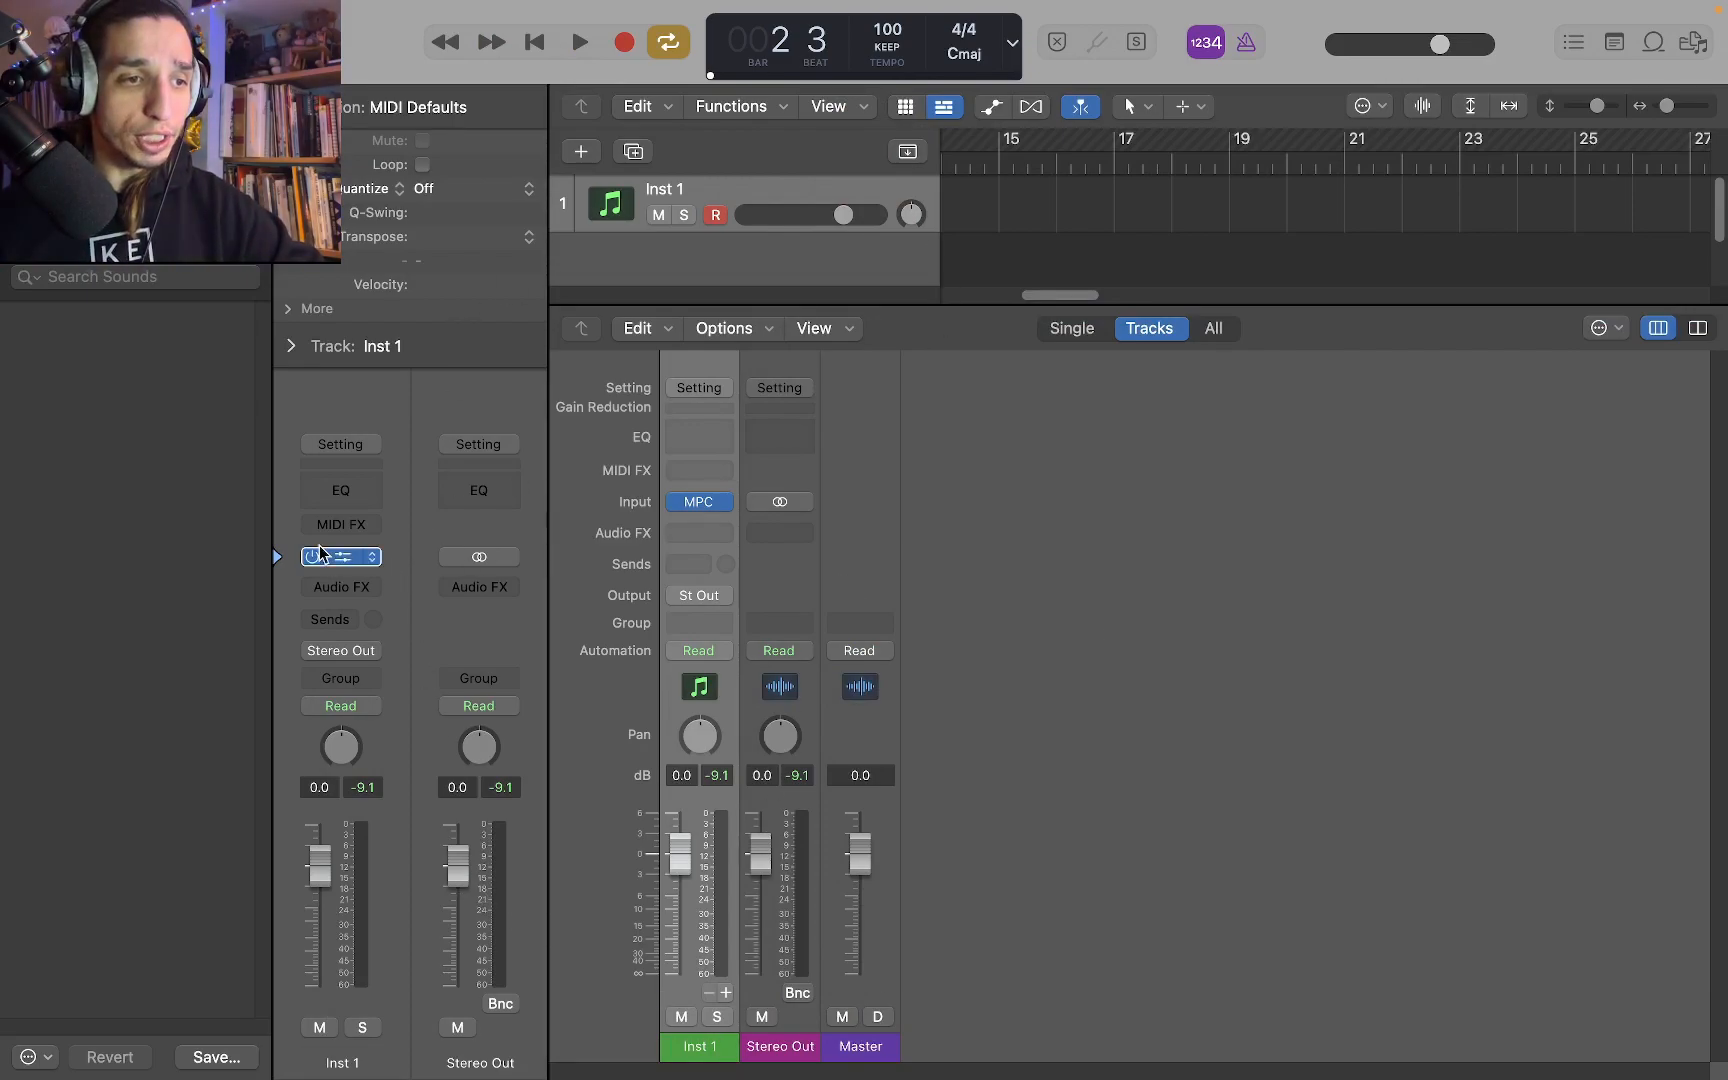
click(372, 557)
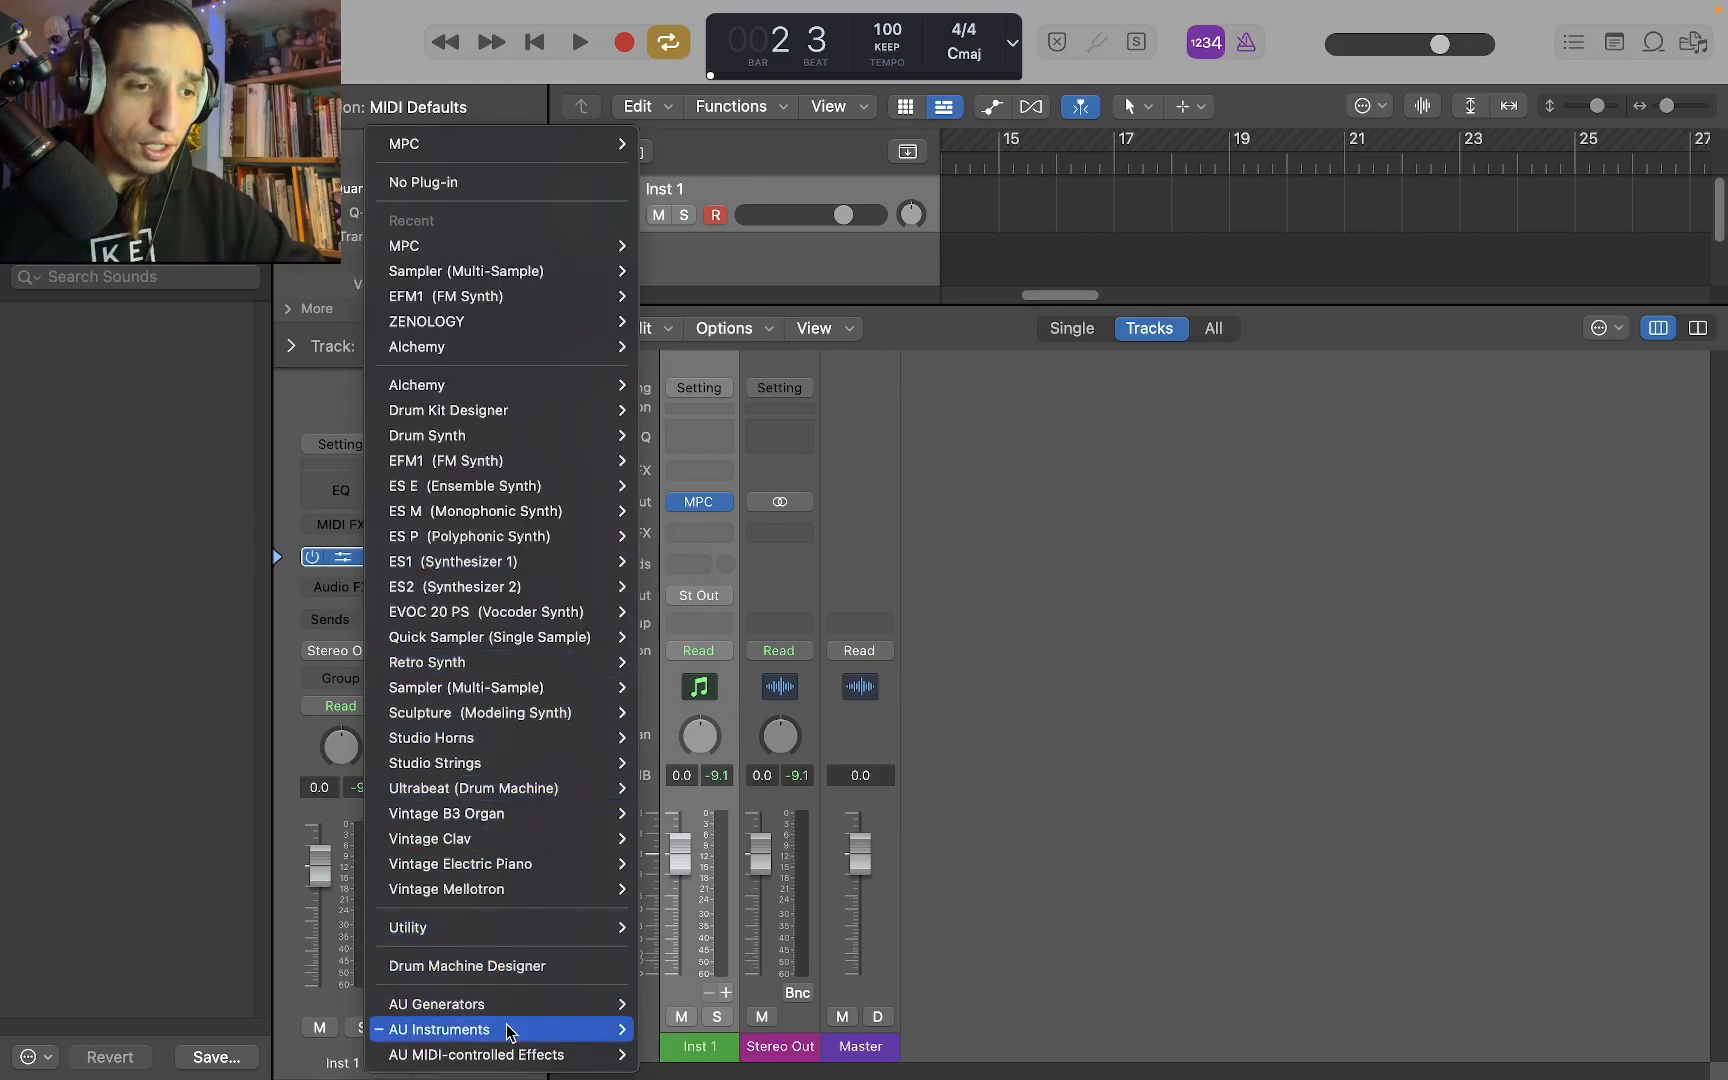
mouse_move(622, 292)
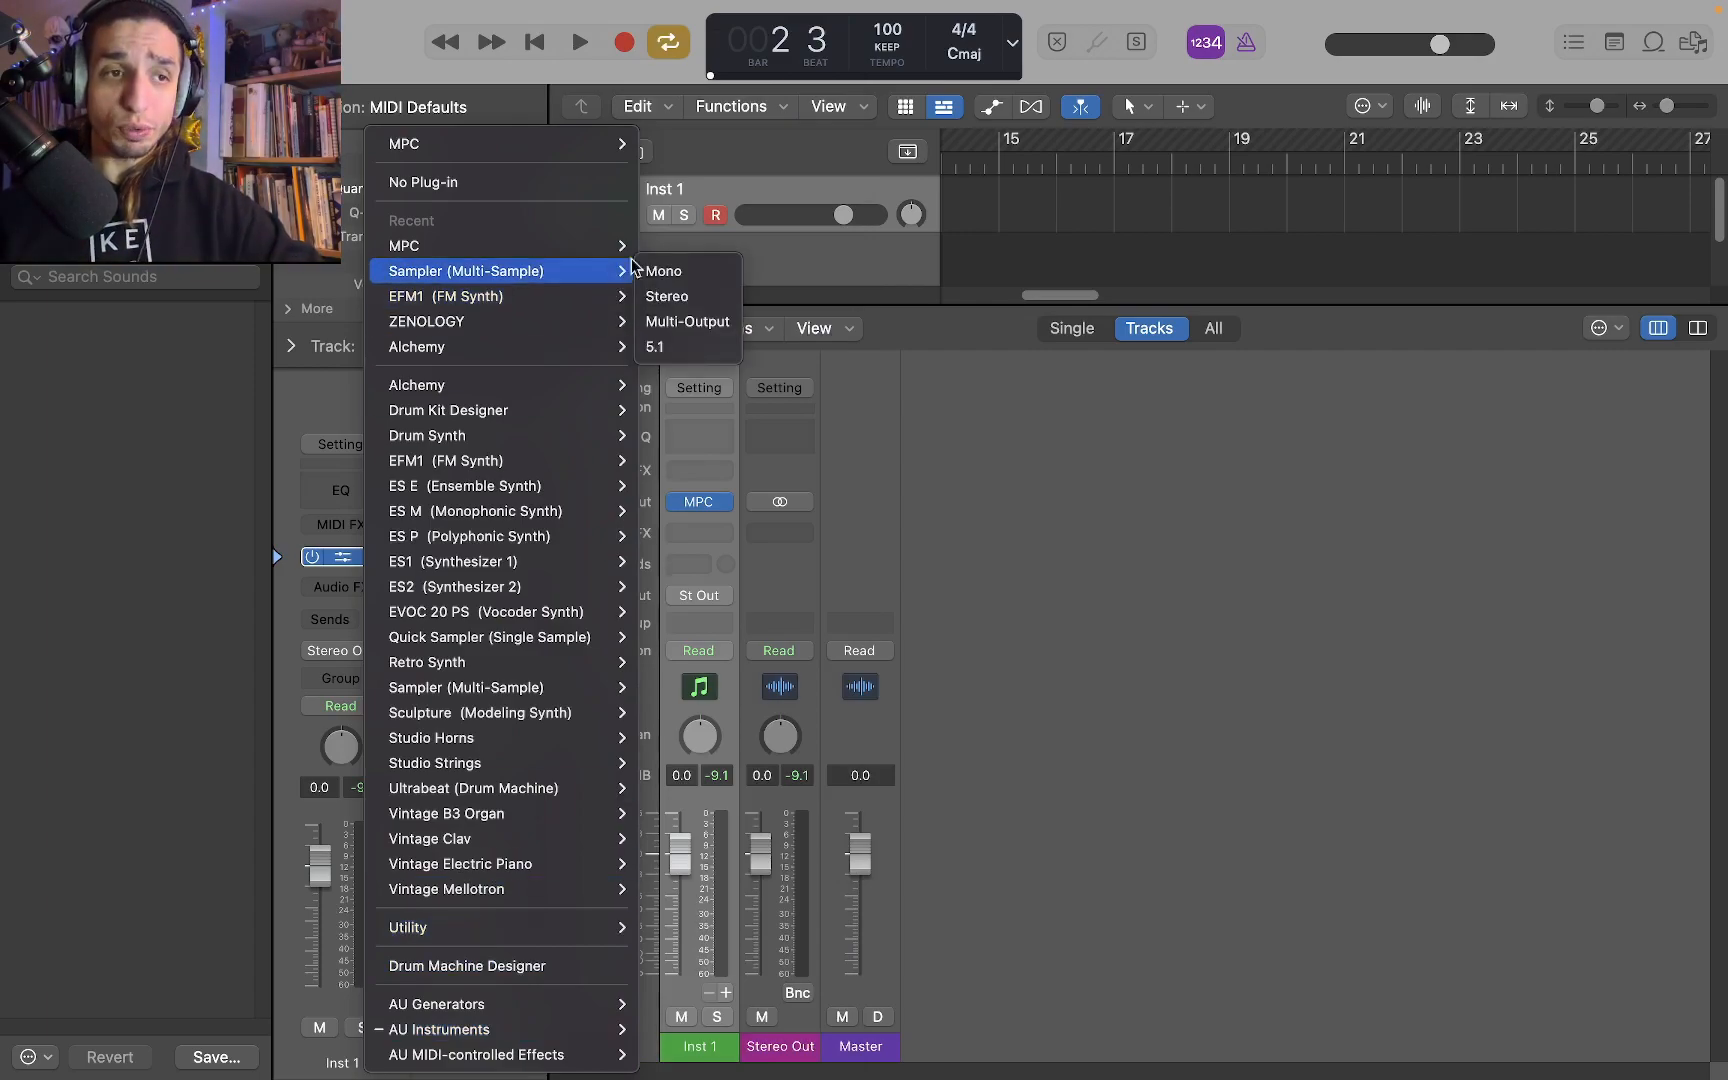
mouse_move(597, 257)
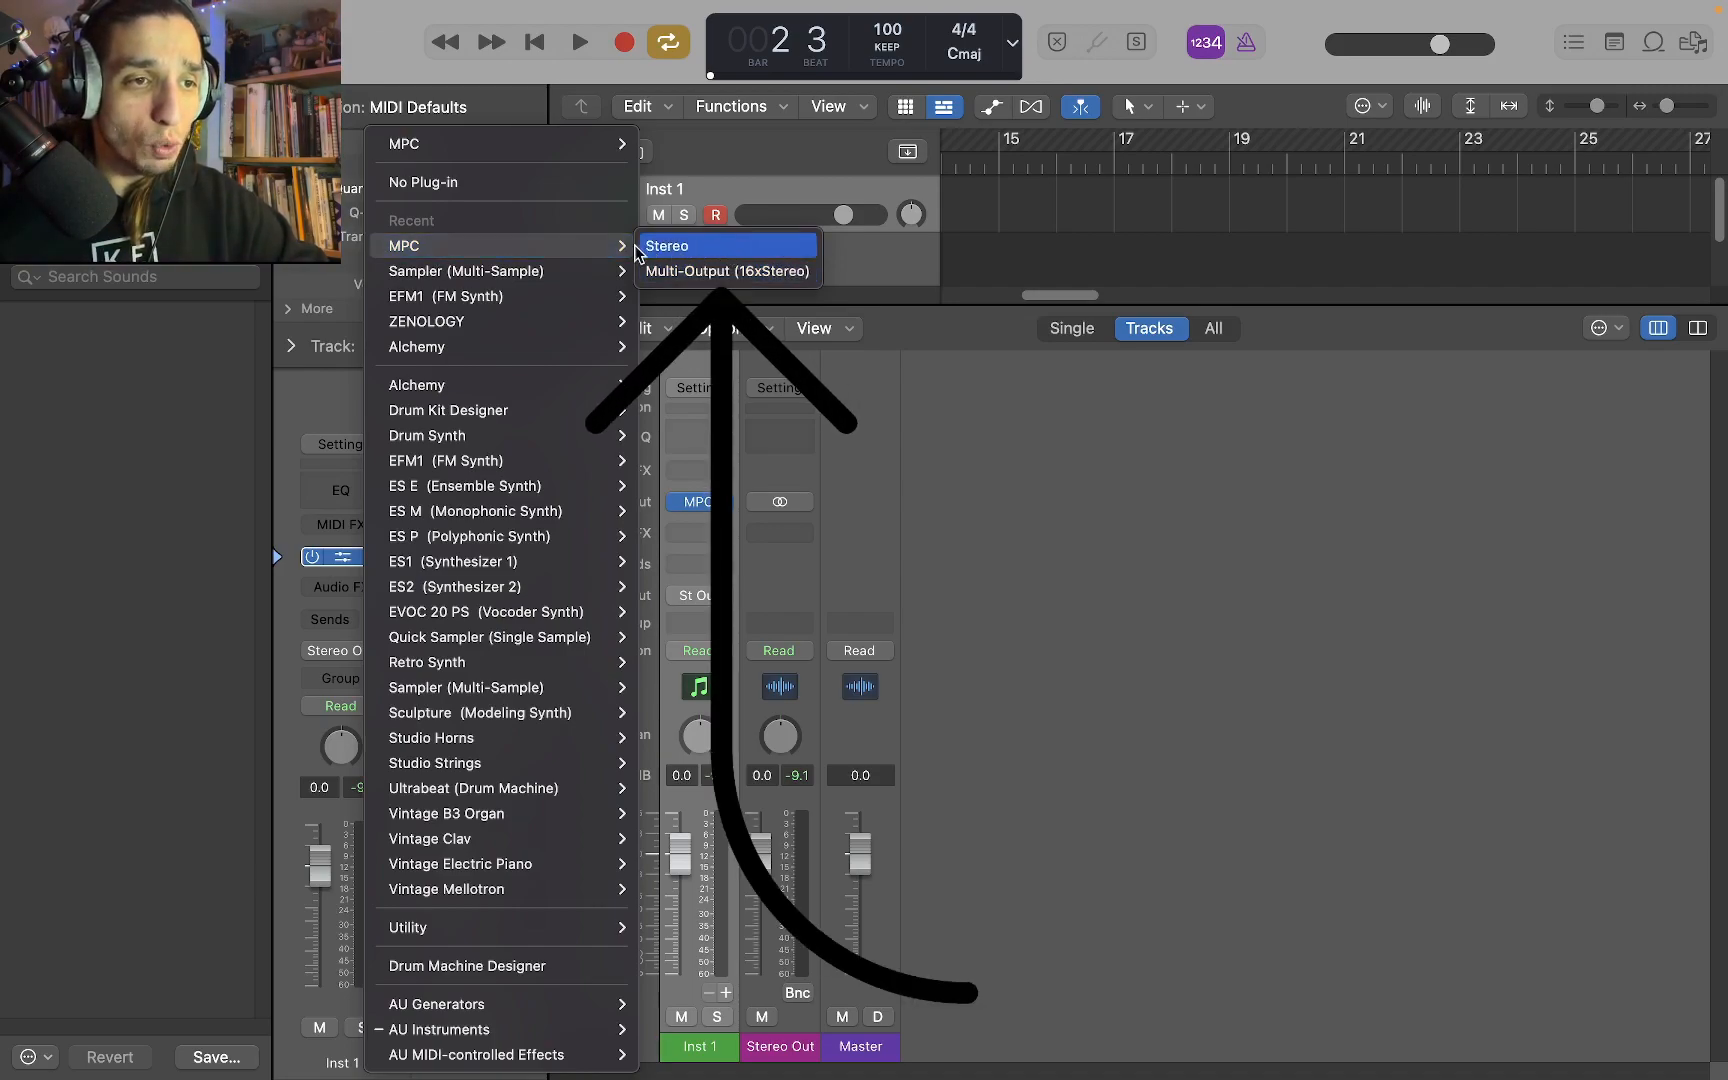
click(741, 272)
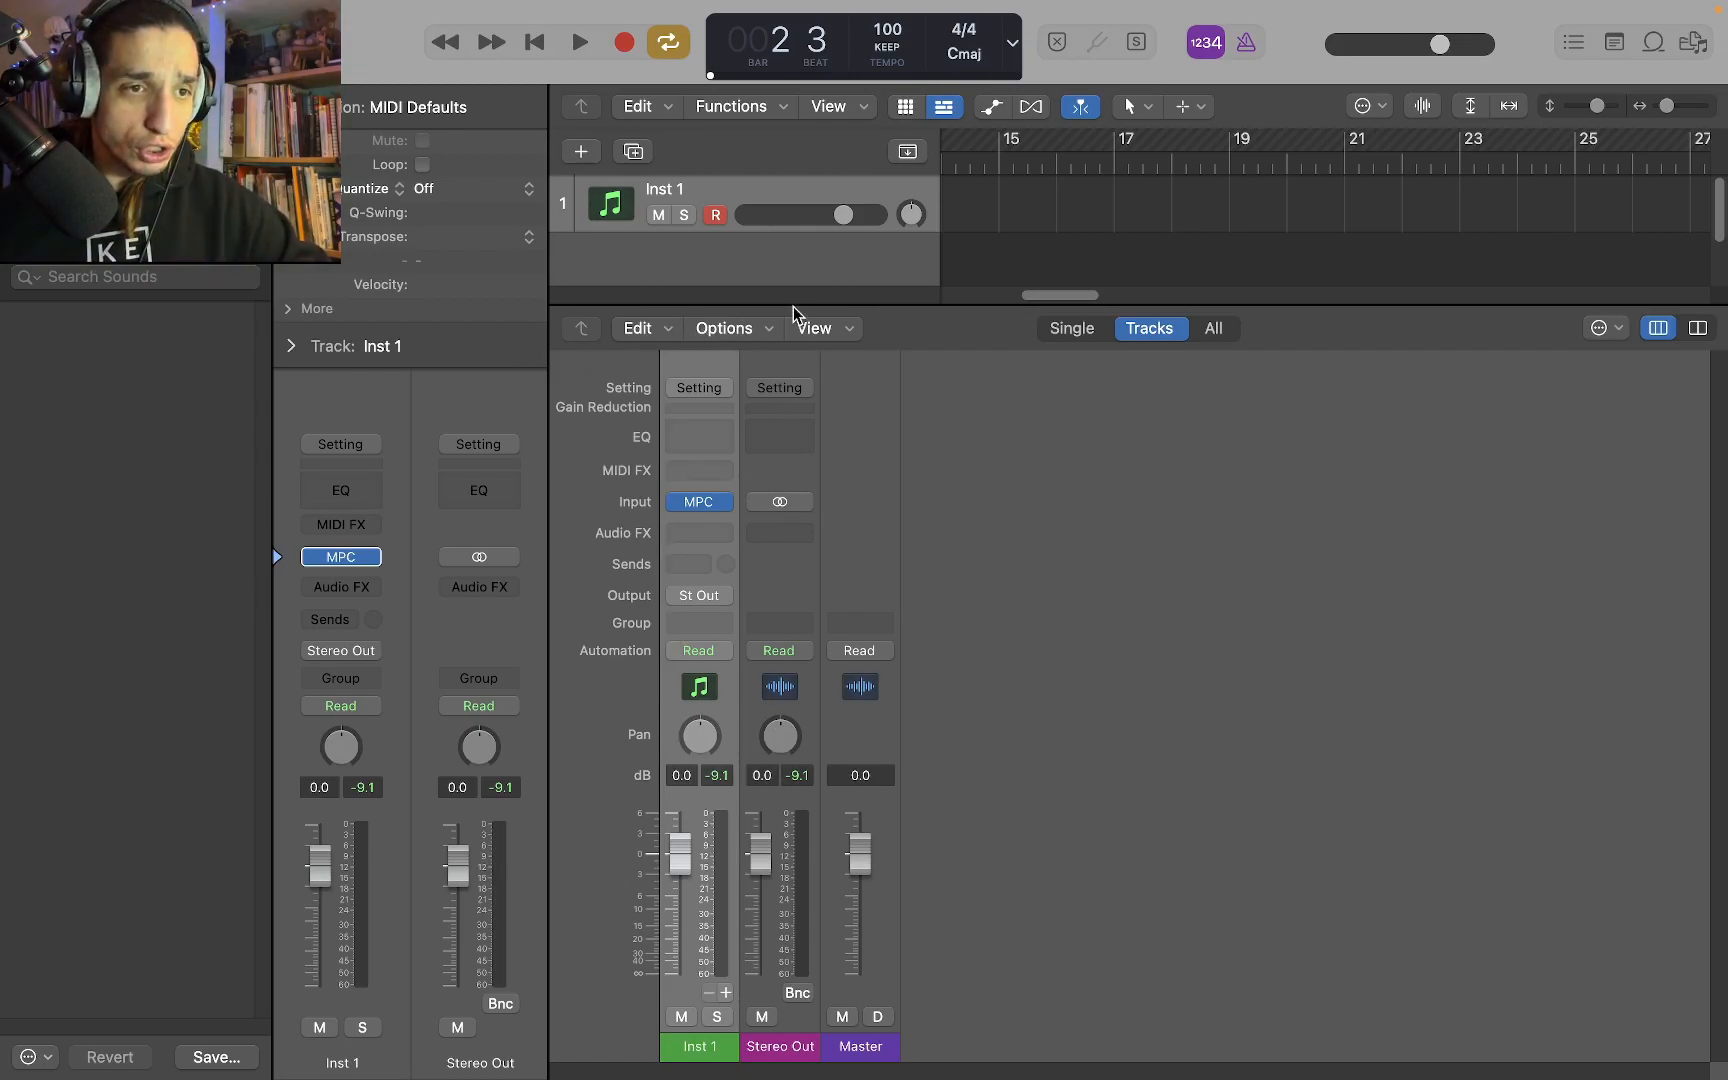
Play the MPC sequence with the project transport and try recording a pass from bar 1 onto the Inst 1 track
drag(797, 305, 799, 584)
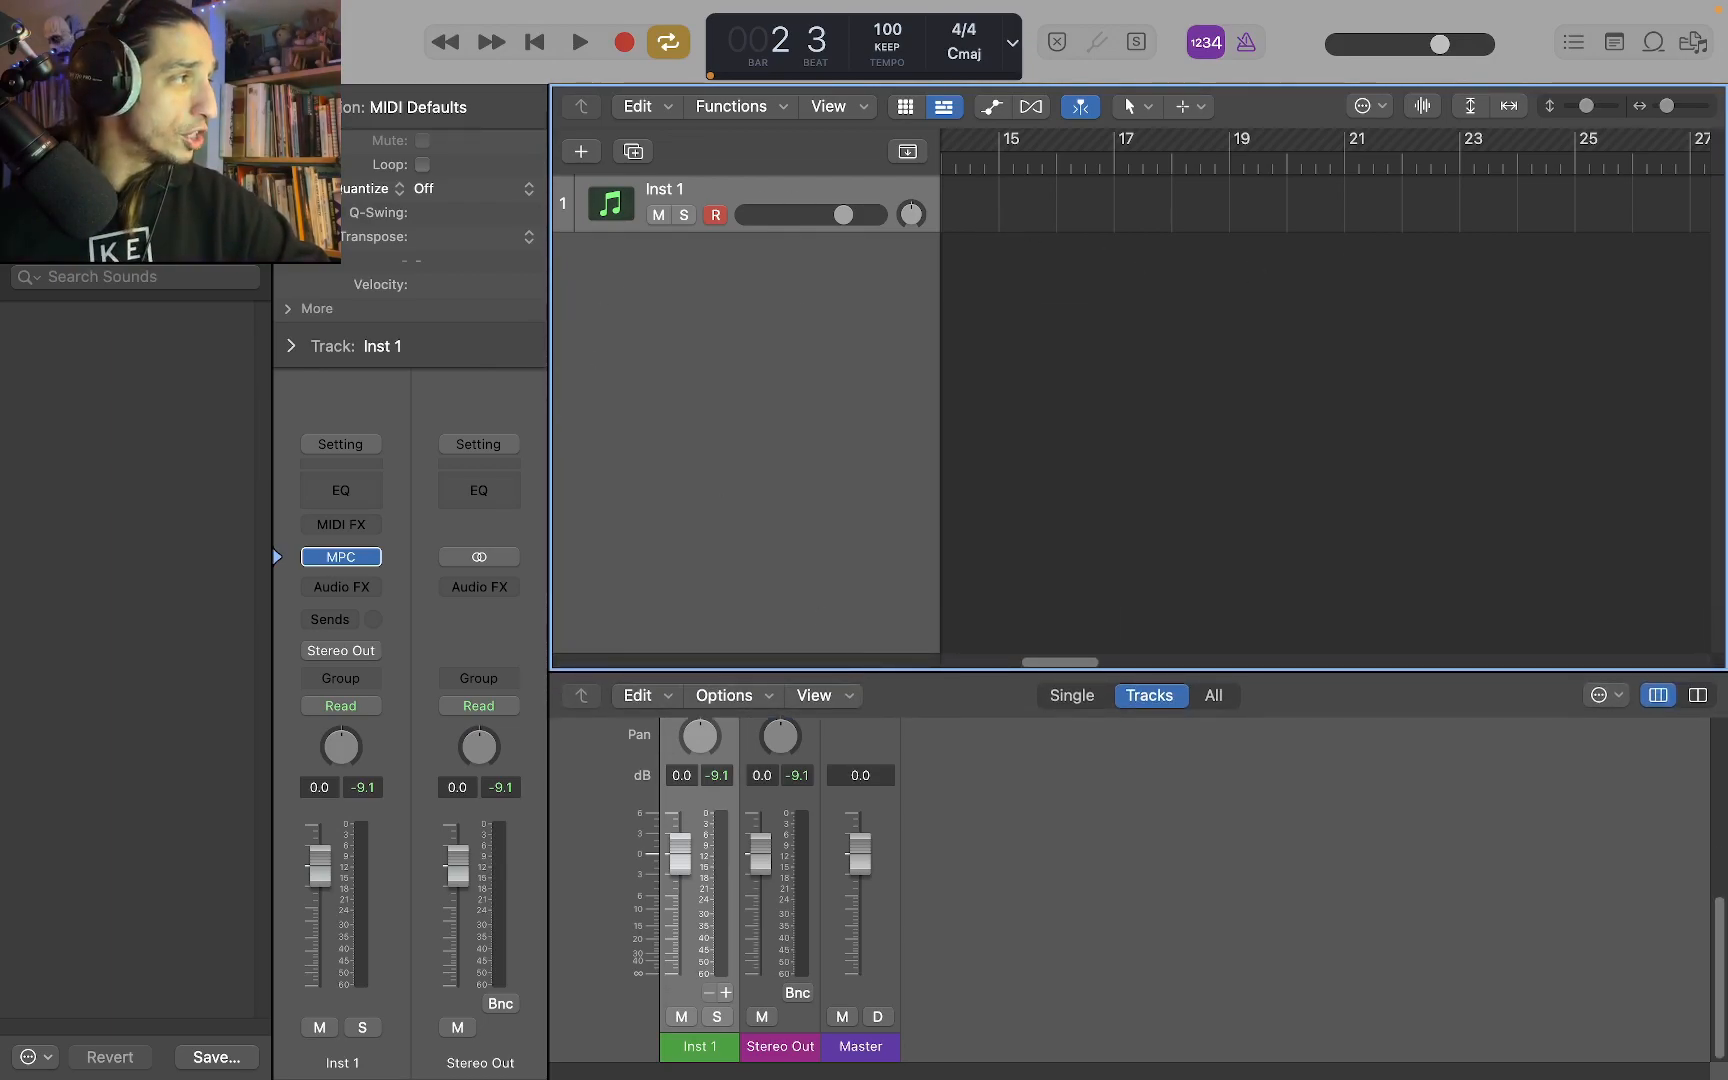
drag(1348, 30, 1434, 316)
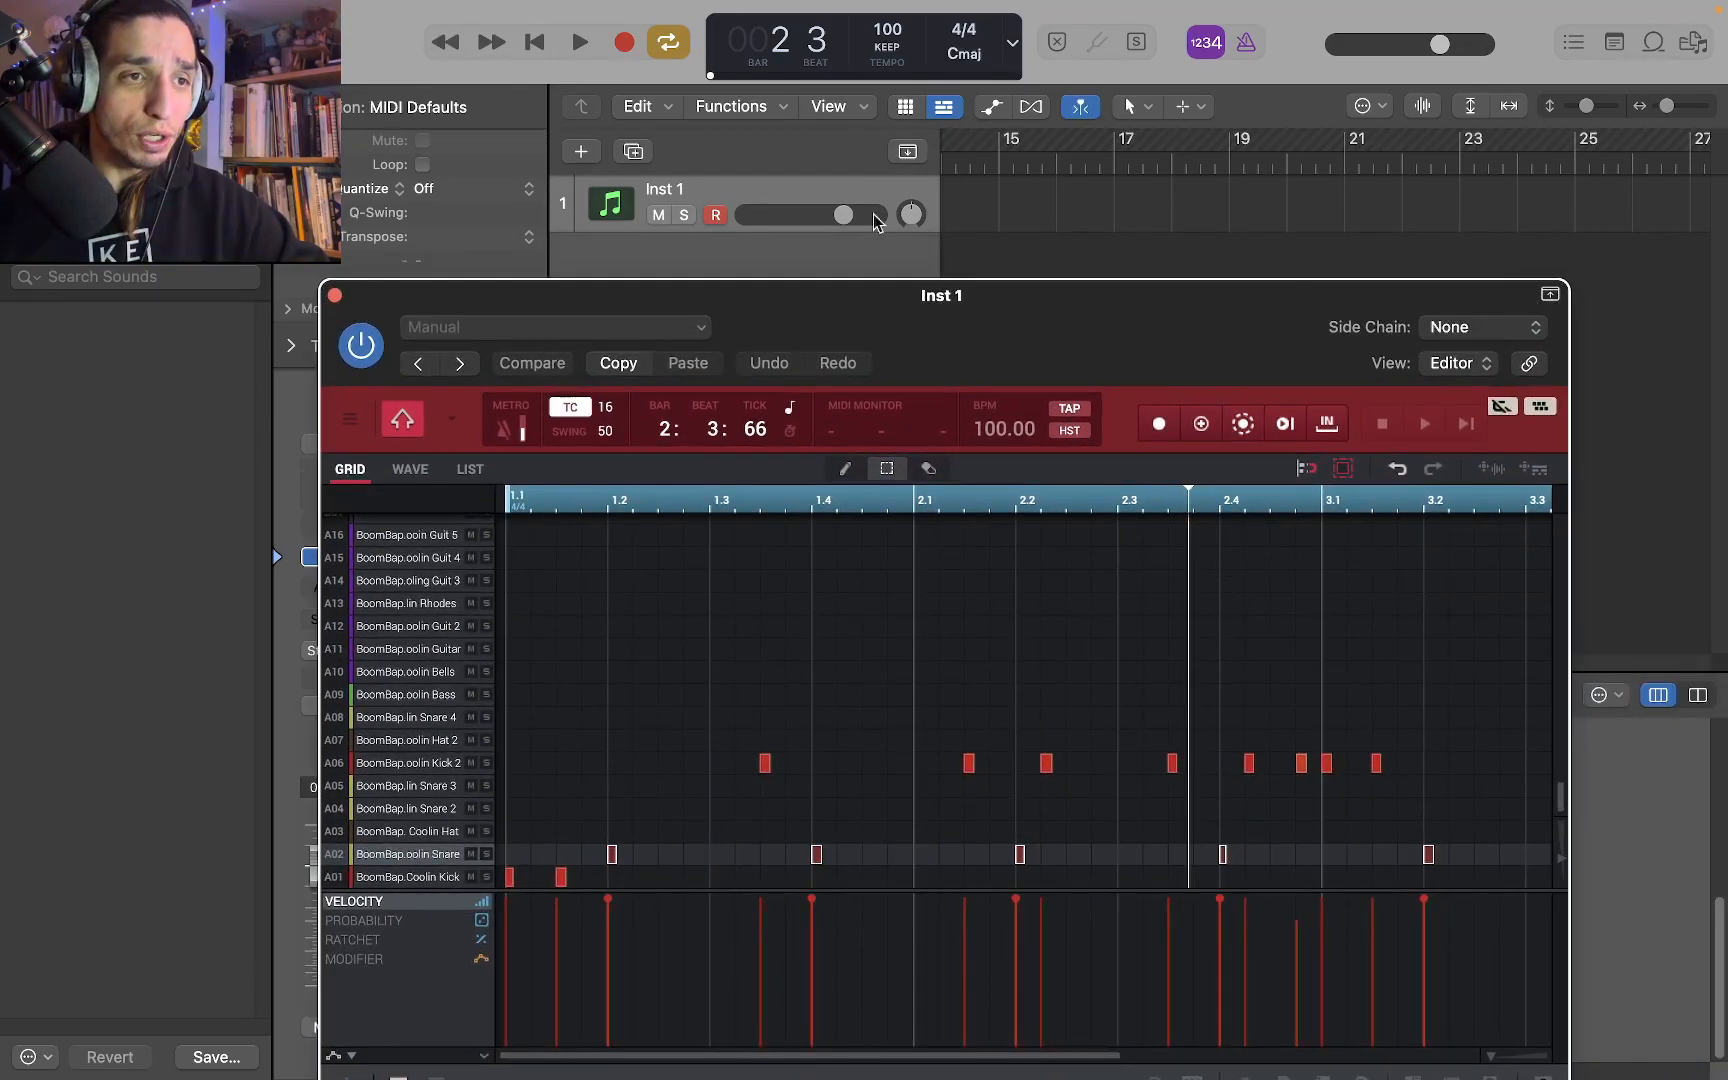
click(583, 44)
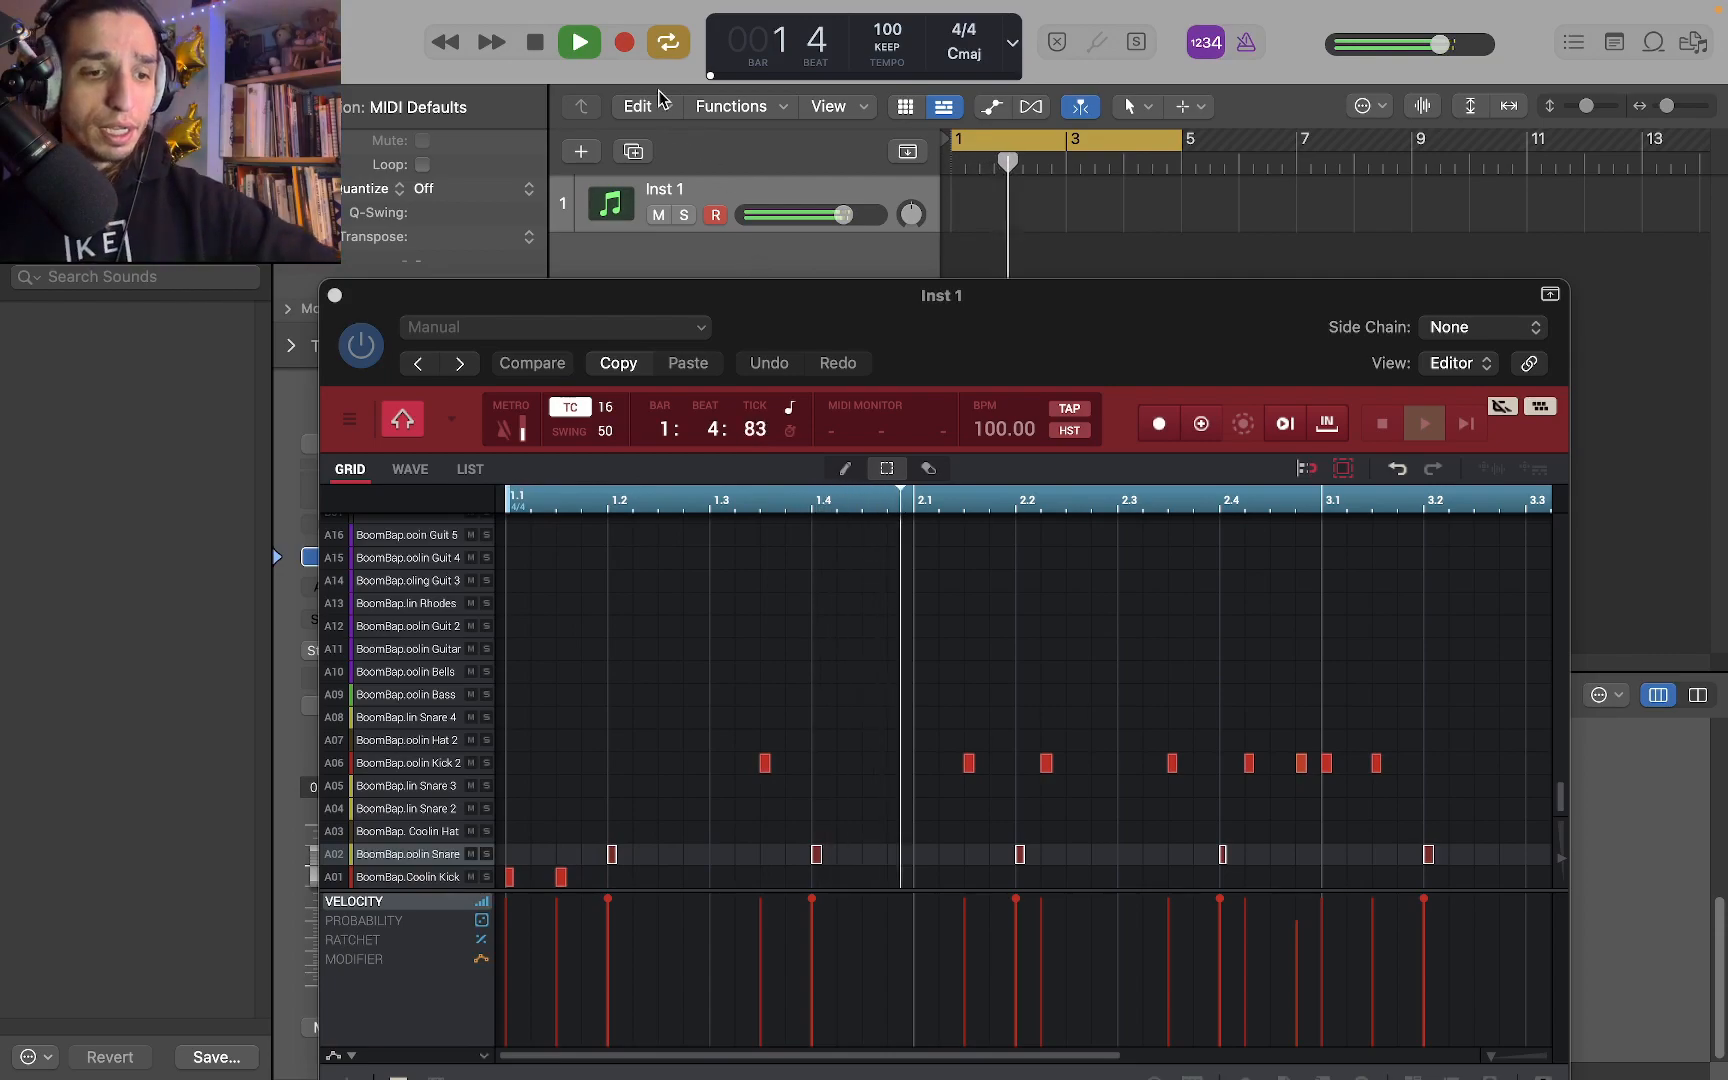
click(537, 44)
click(537, 44)
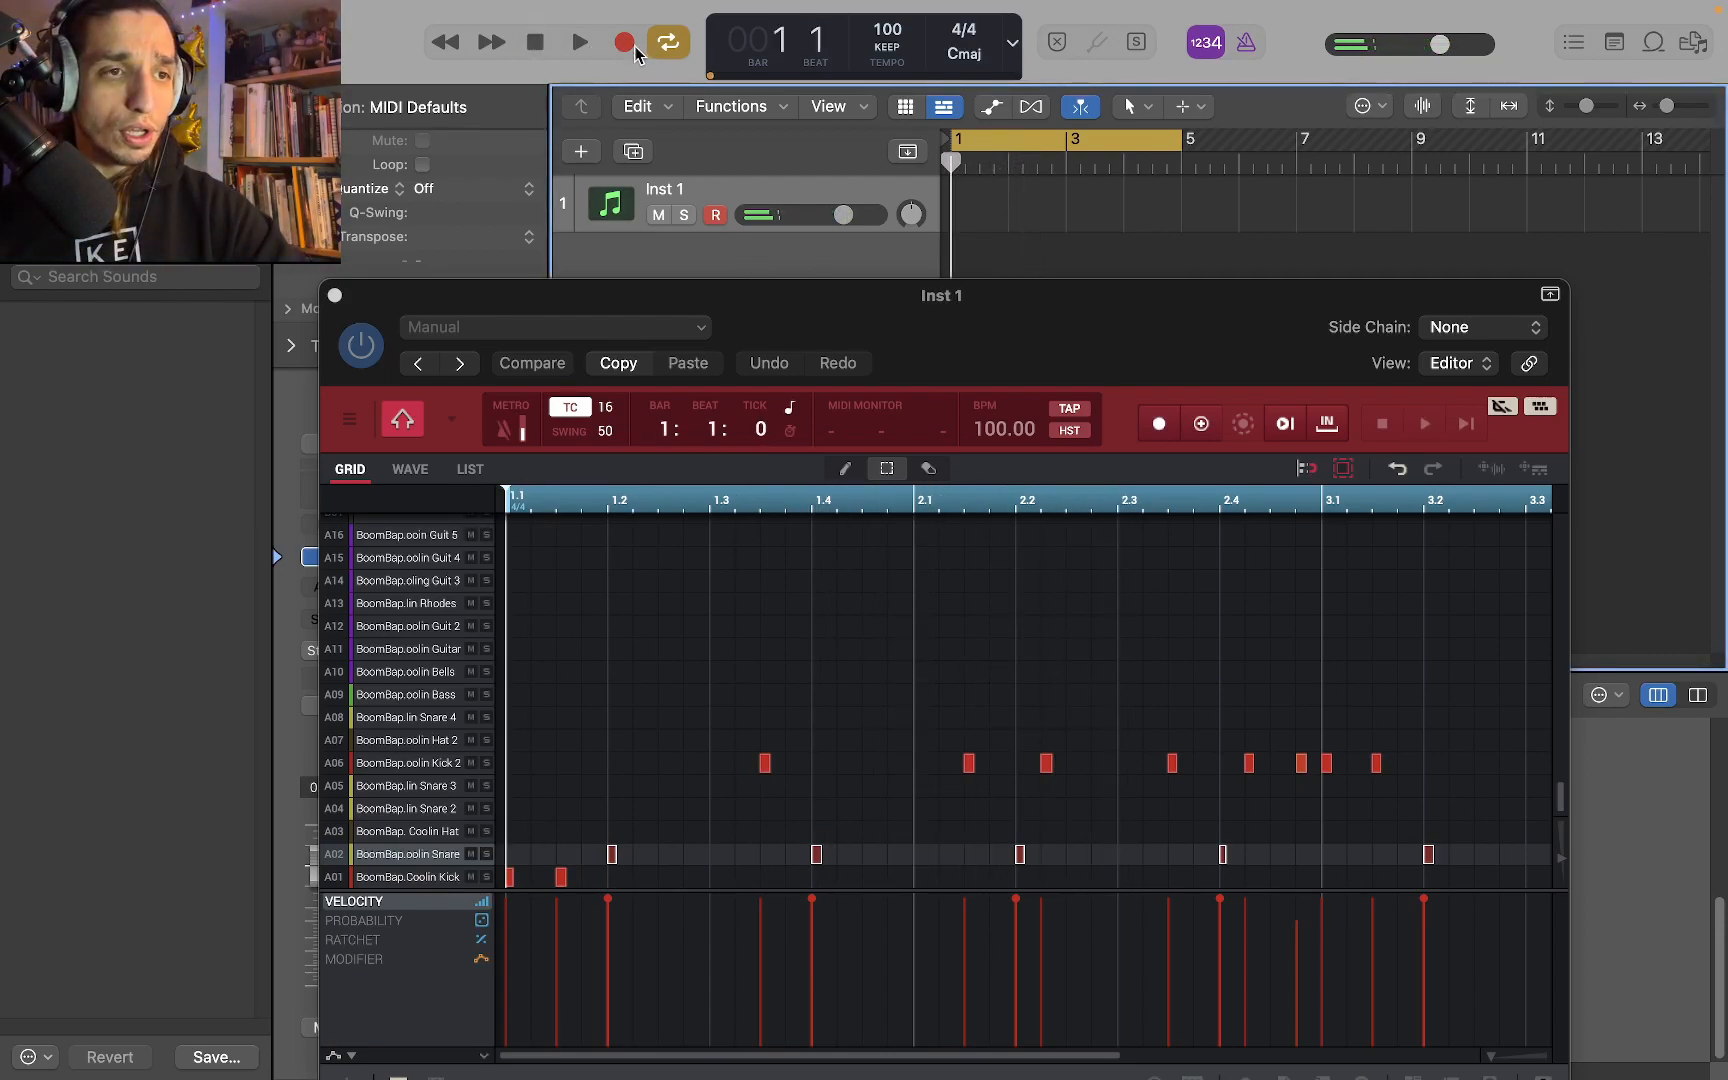
click(630, 46)
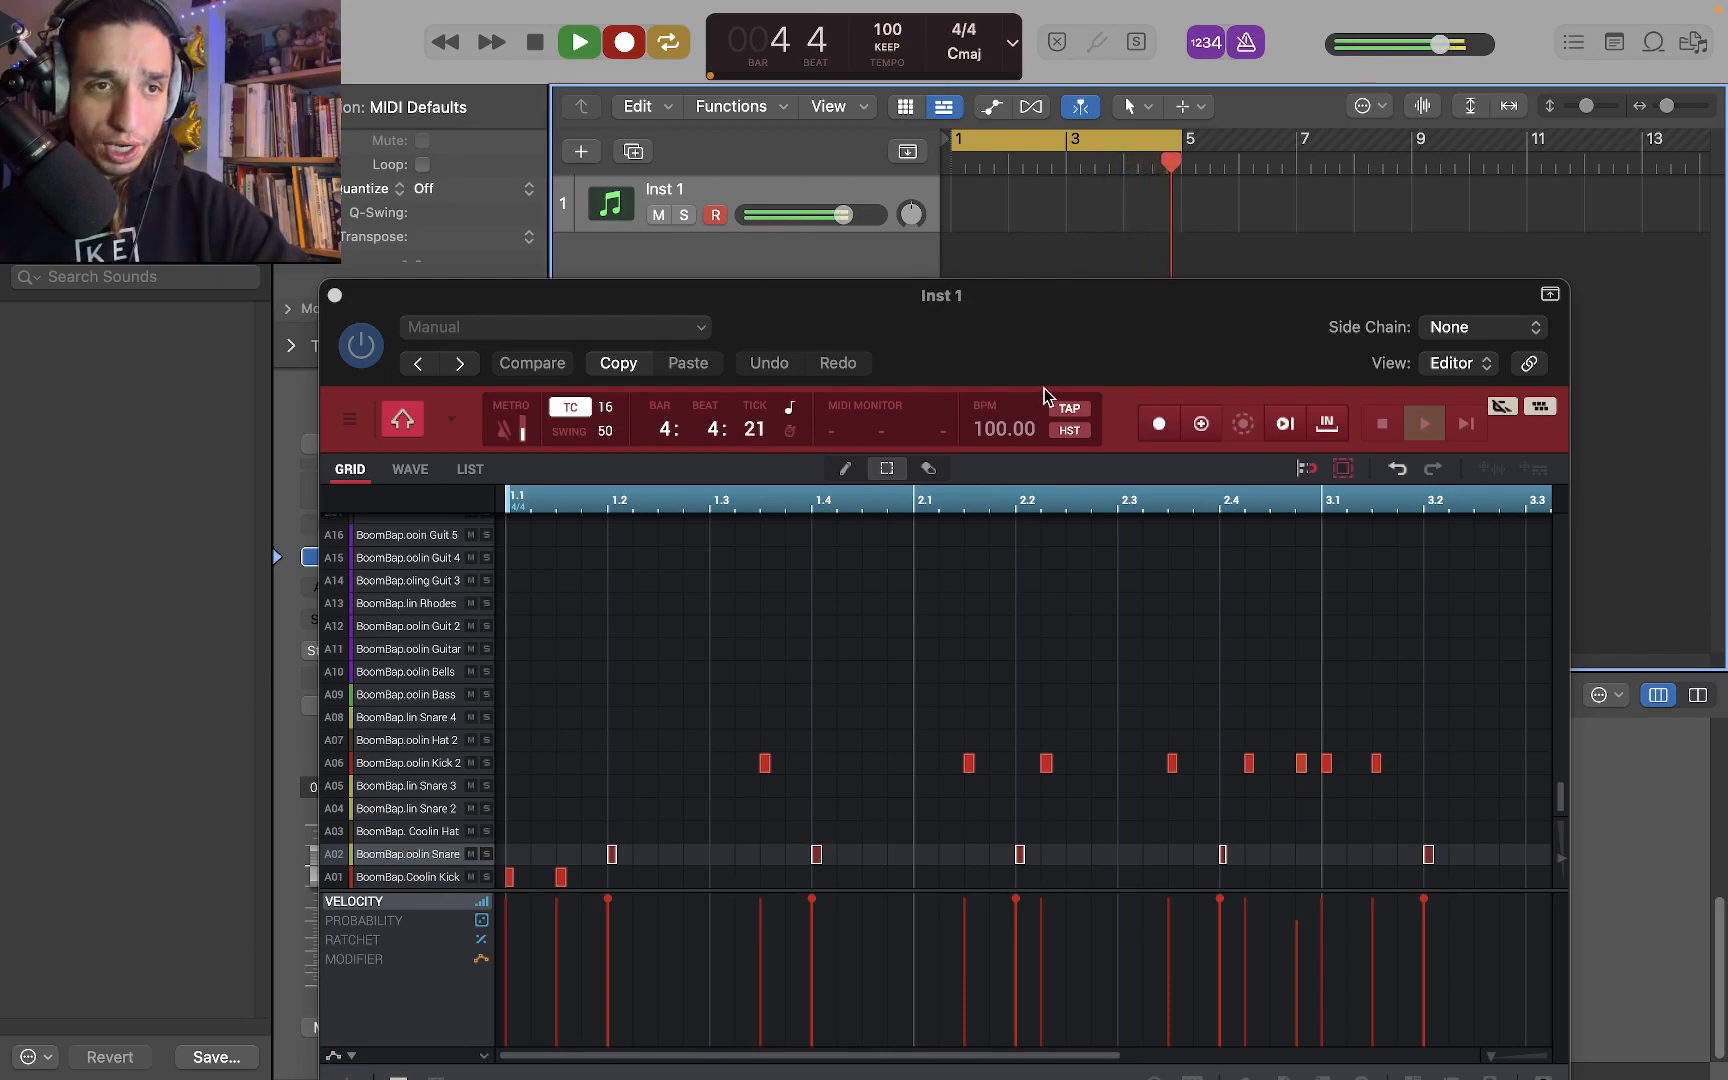
click(538, 41)
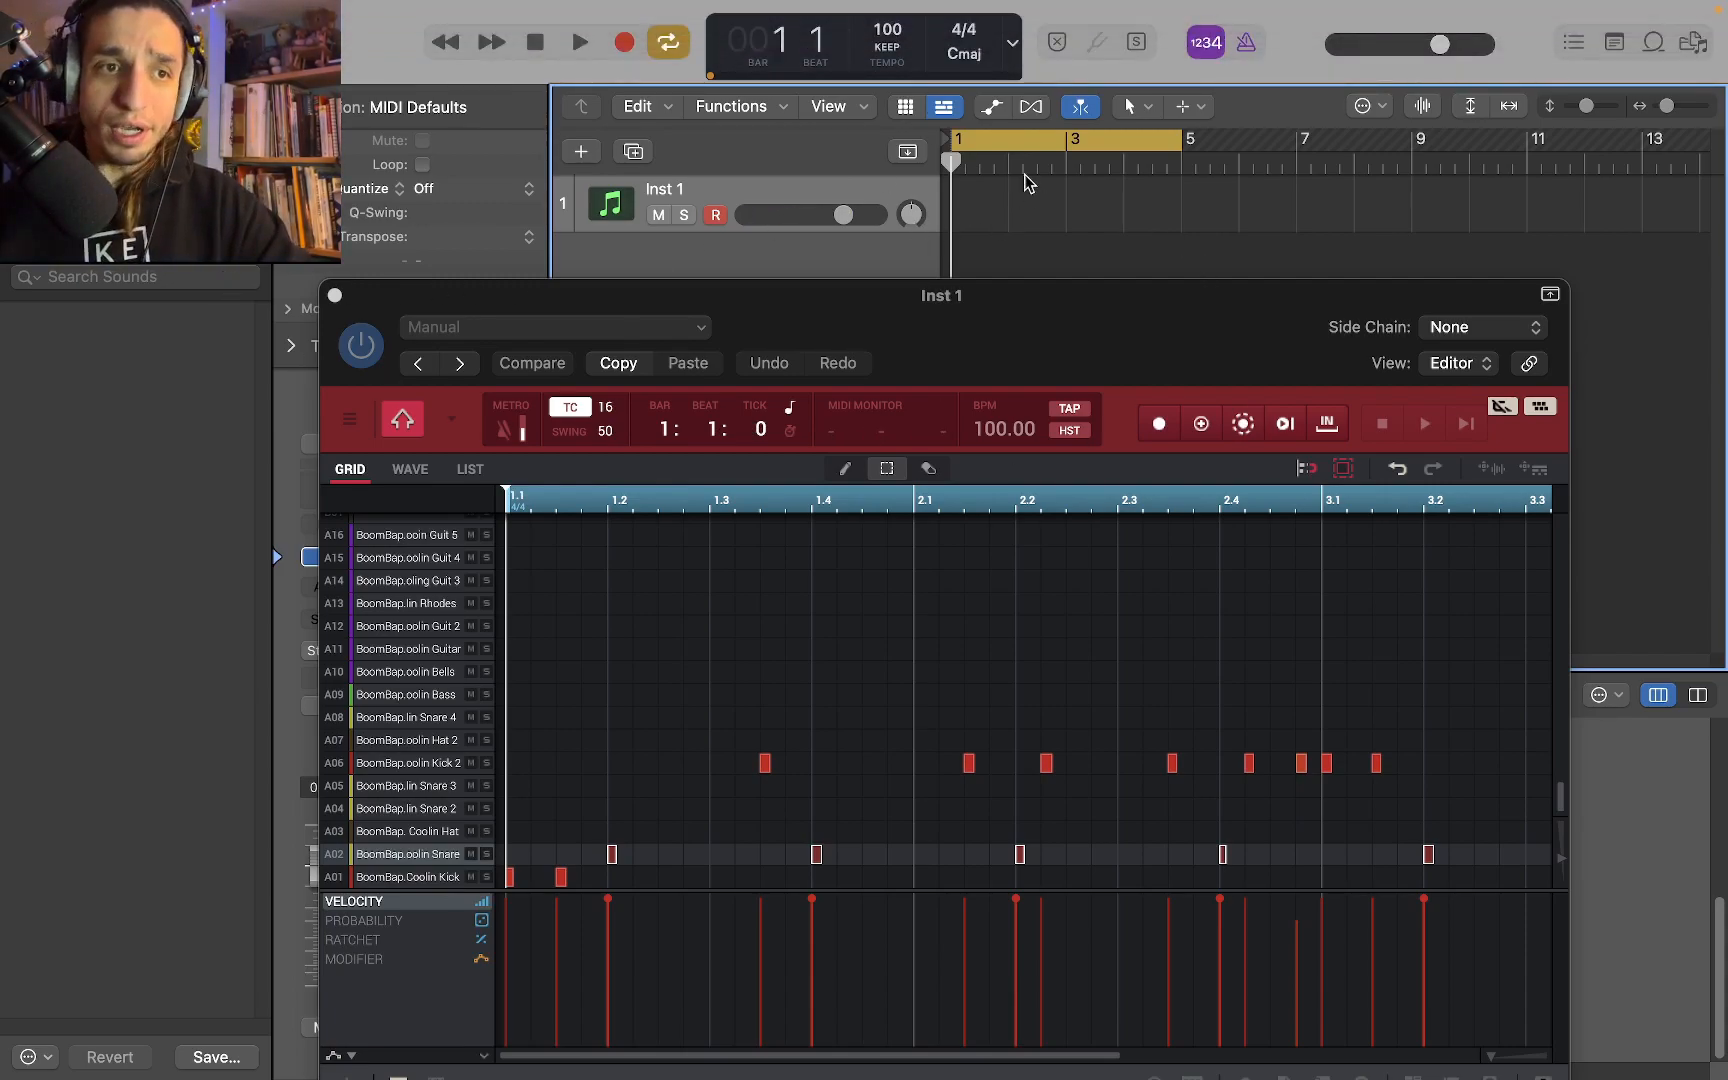
Enlarge the mixer and add three aux channels to Inst 1 for MPC outputs 3-4, 5-6 and 7-8
drag(1043, 302, 1727, 287)
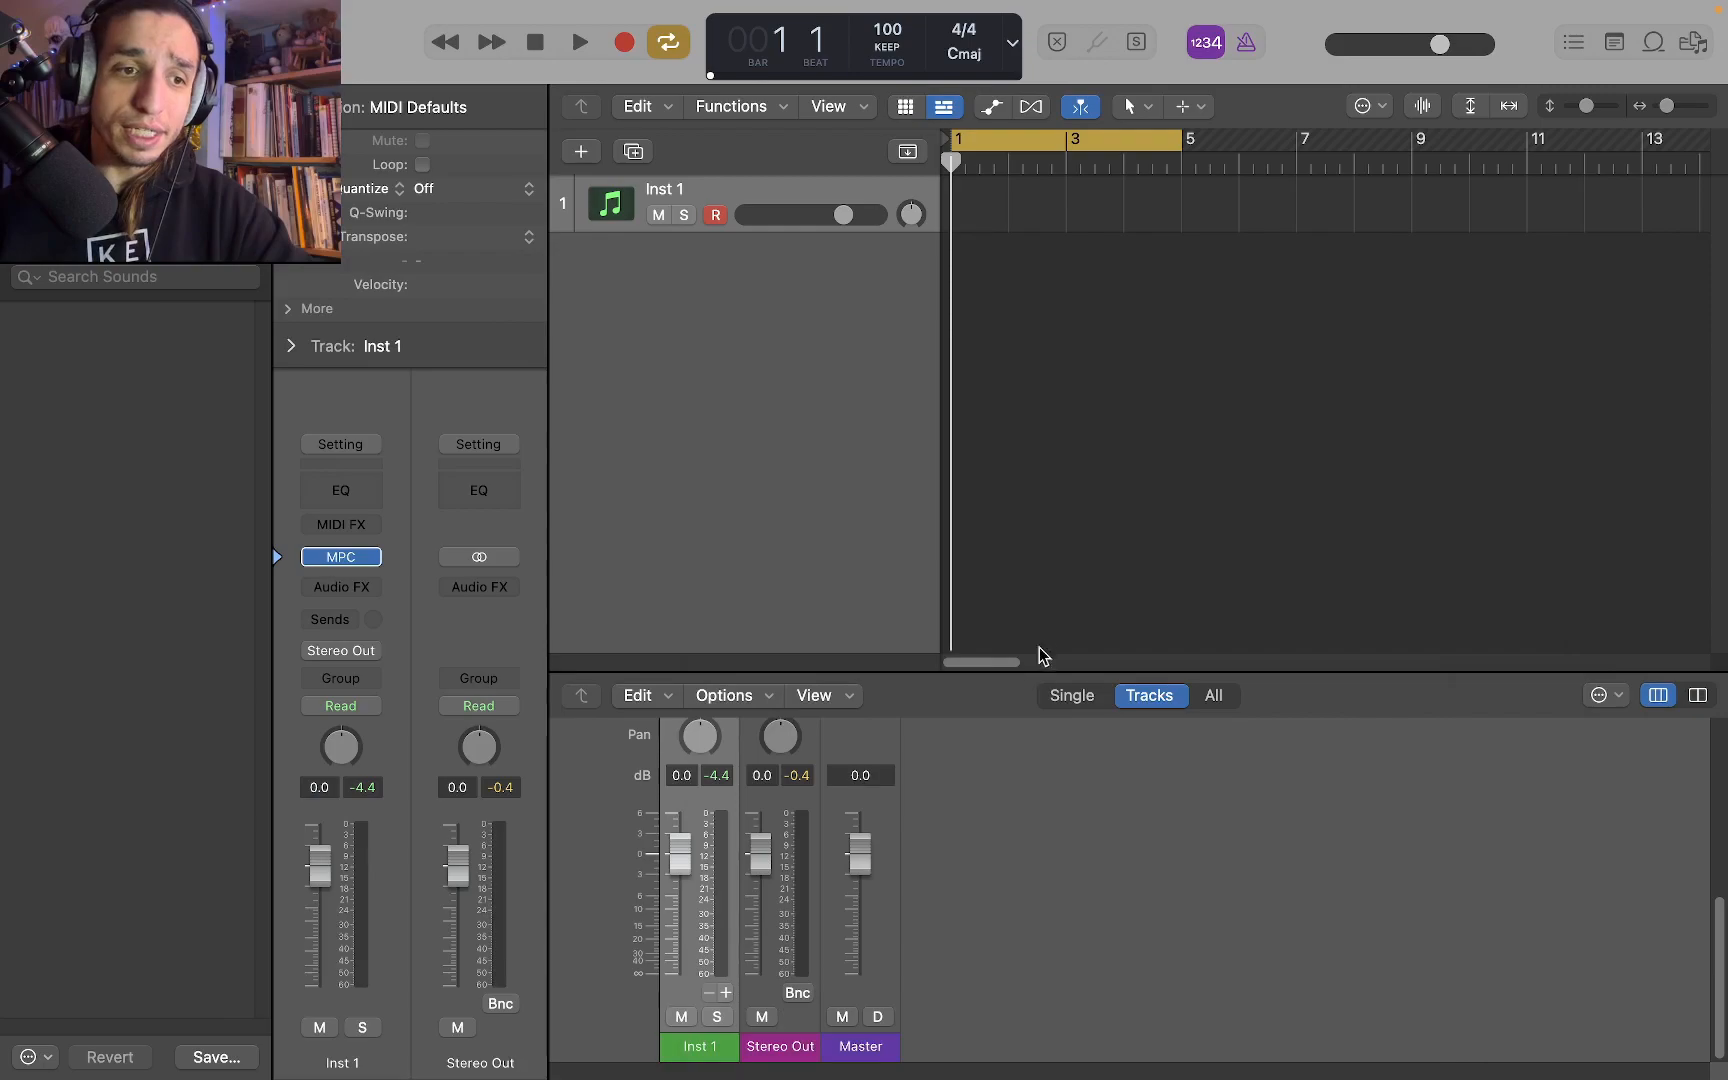
drag(910, 667, 1063, 442)
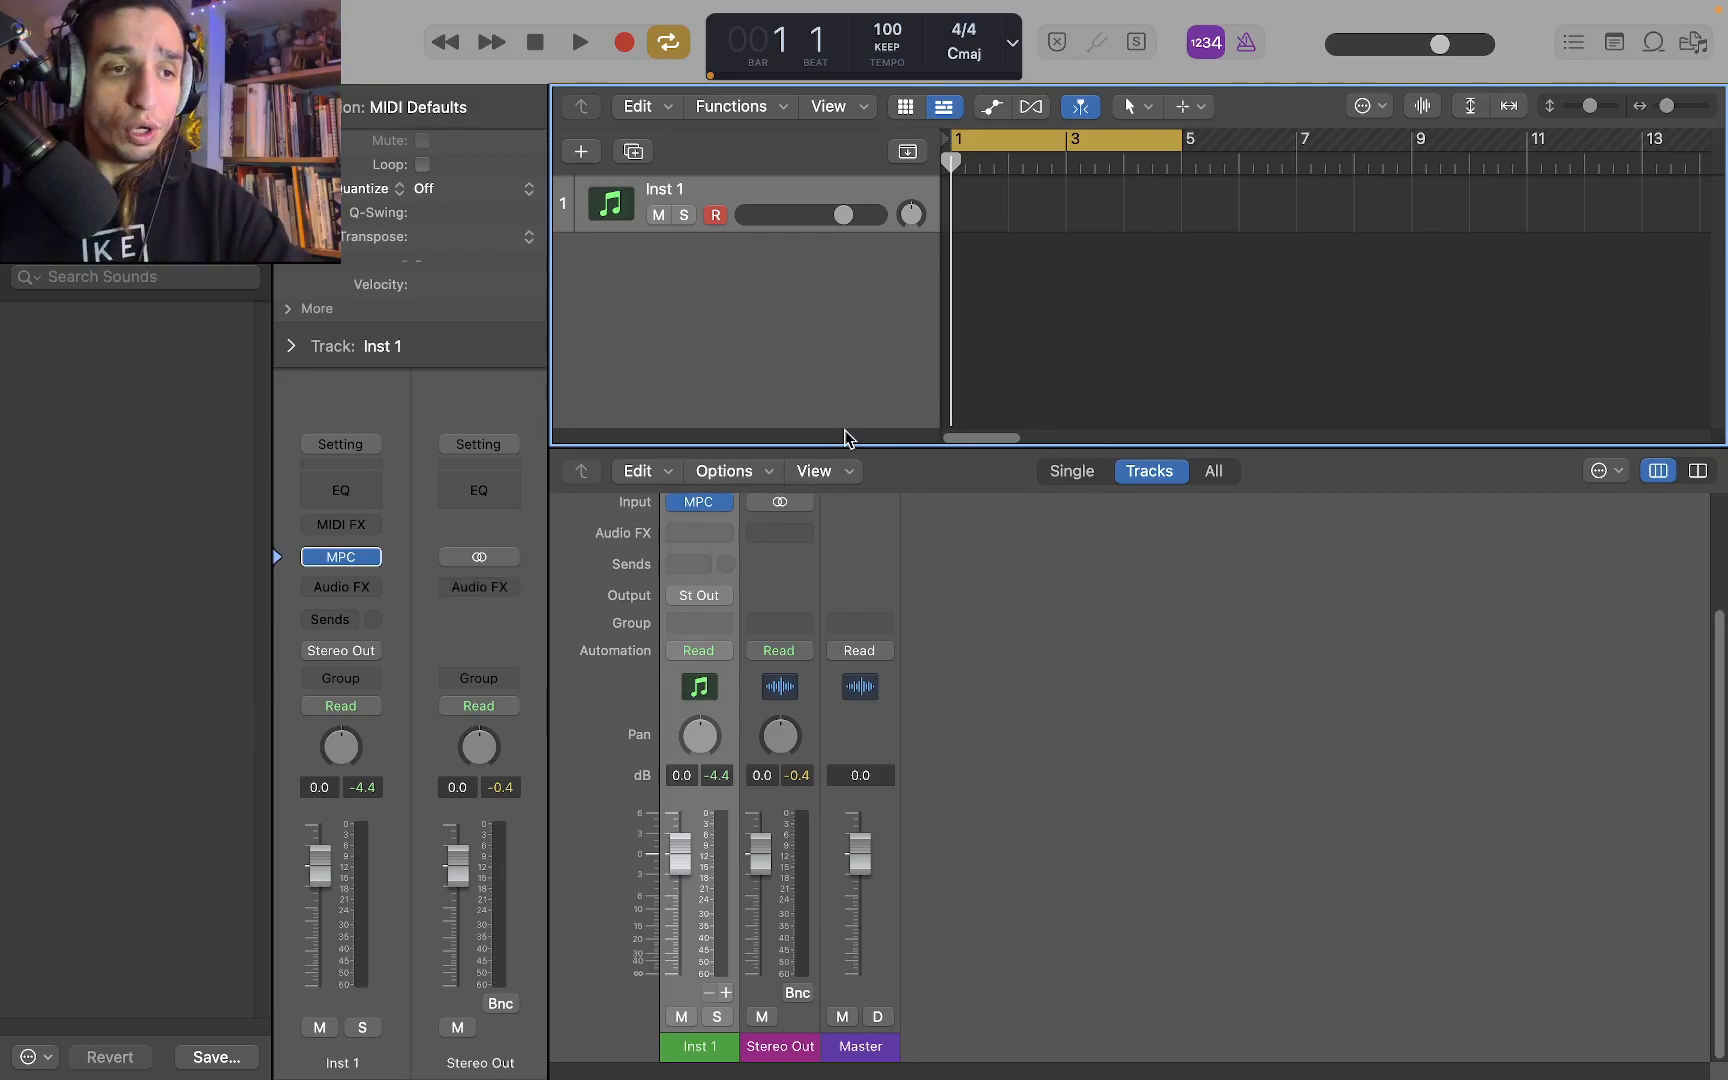
drag(852, 445, 857, 290)
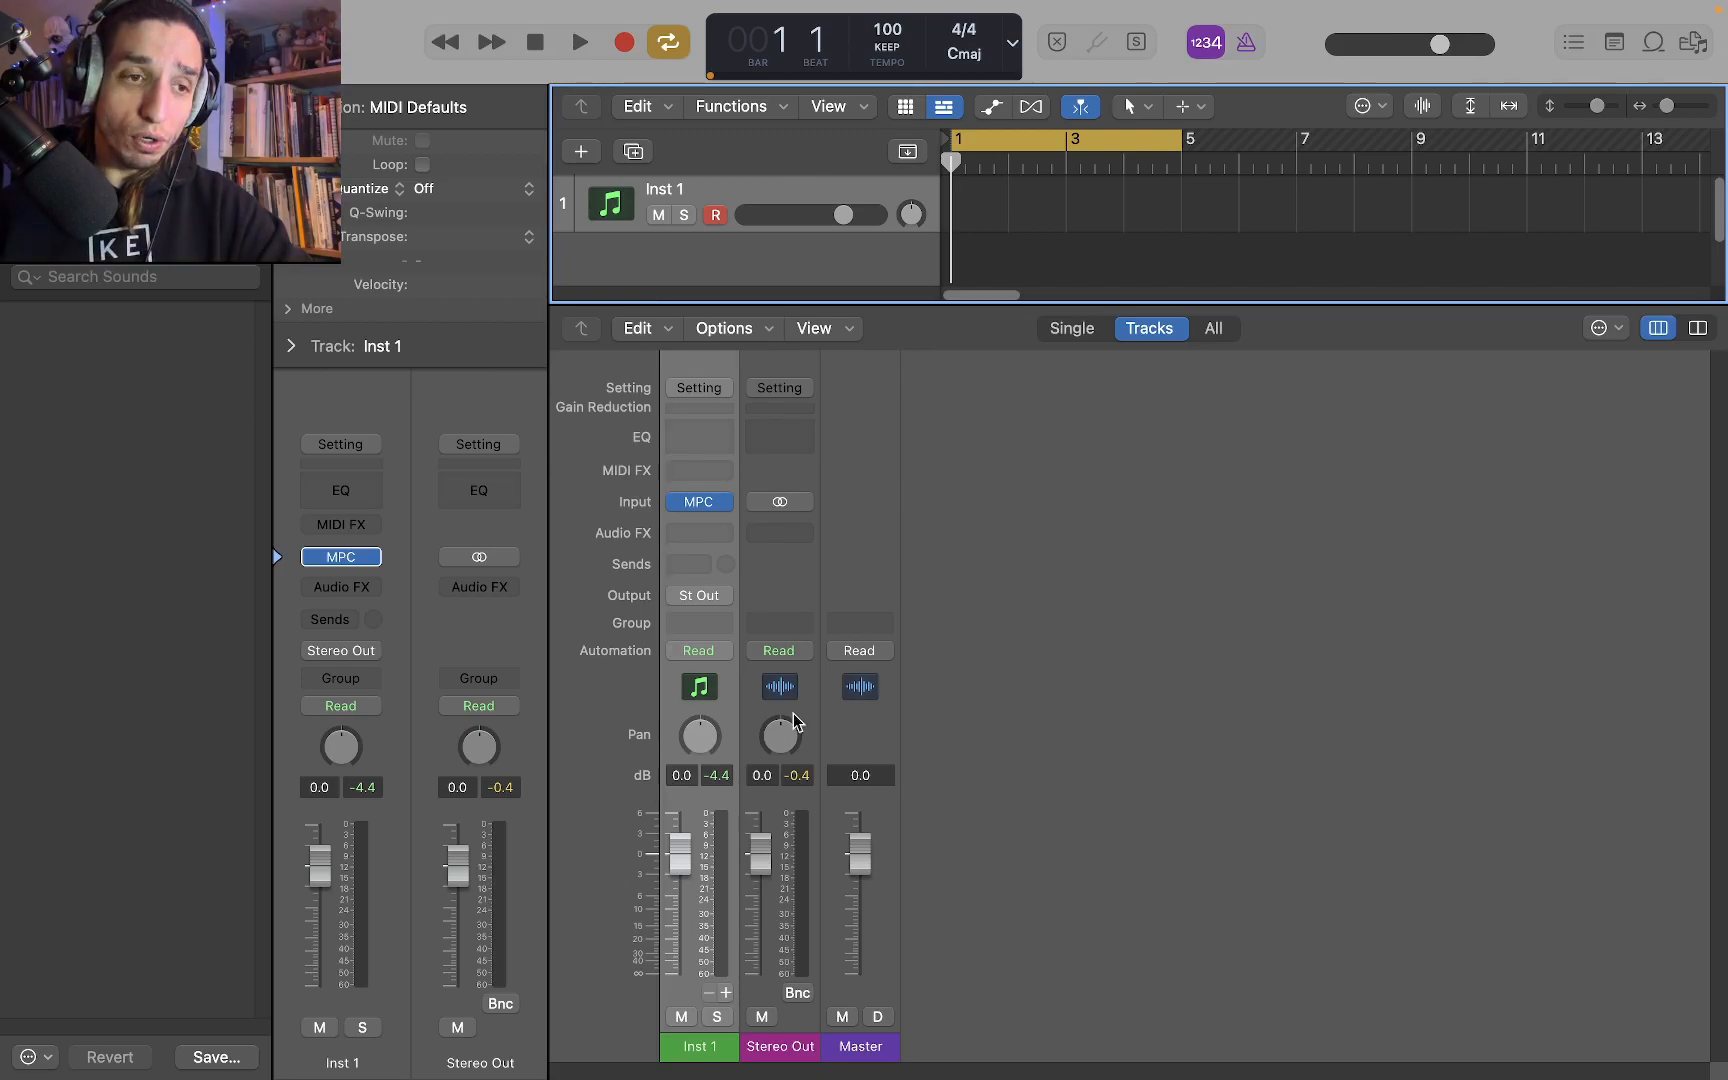
click(722, 993)
click(722, 993)
click(722, 993)
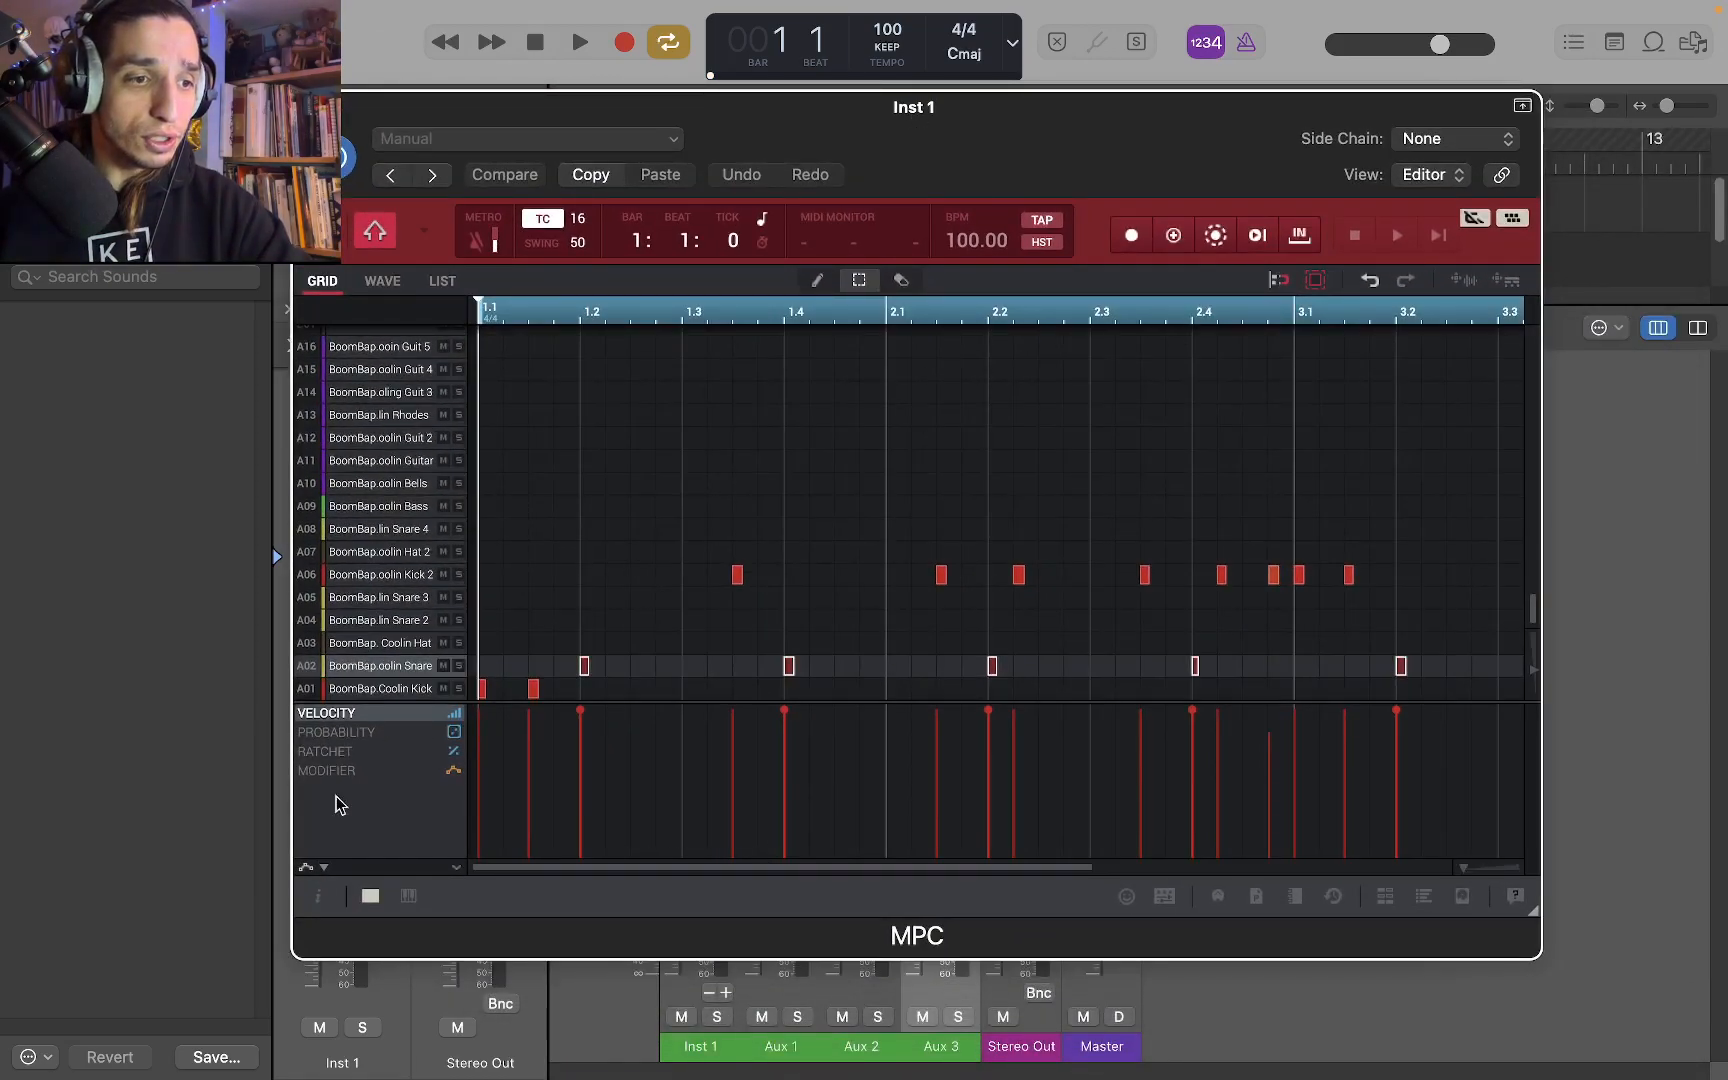
Show the MPC program's channel strip with the sequence and track sections collapsed, and examine its stereo output options
click(317, 896)
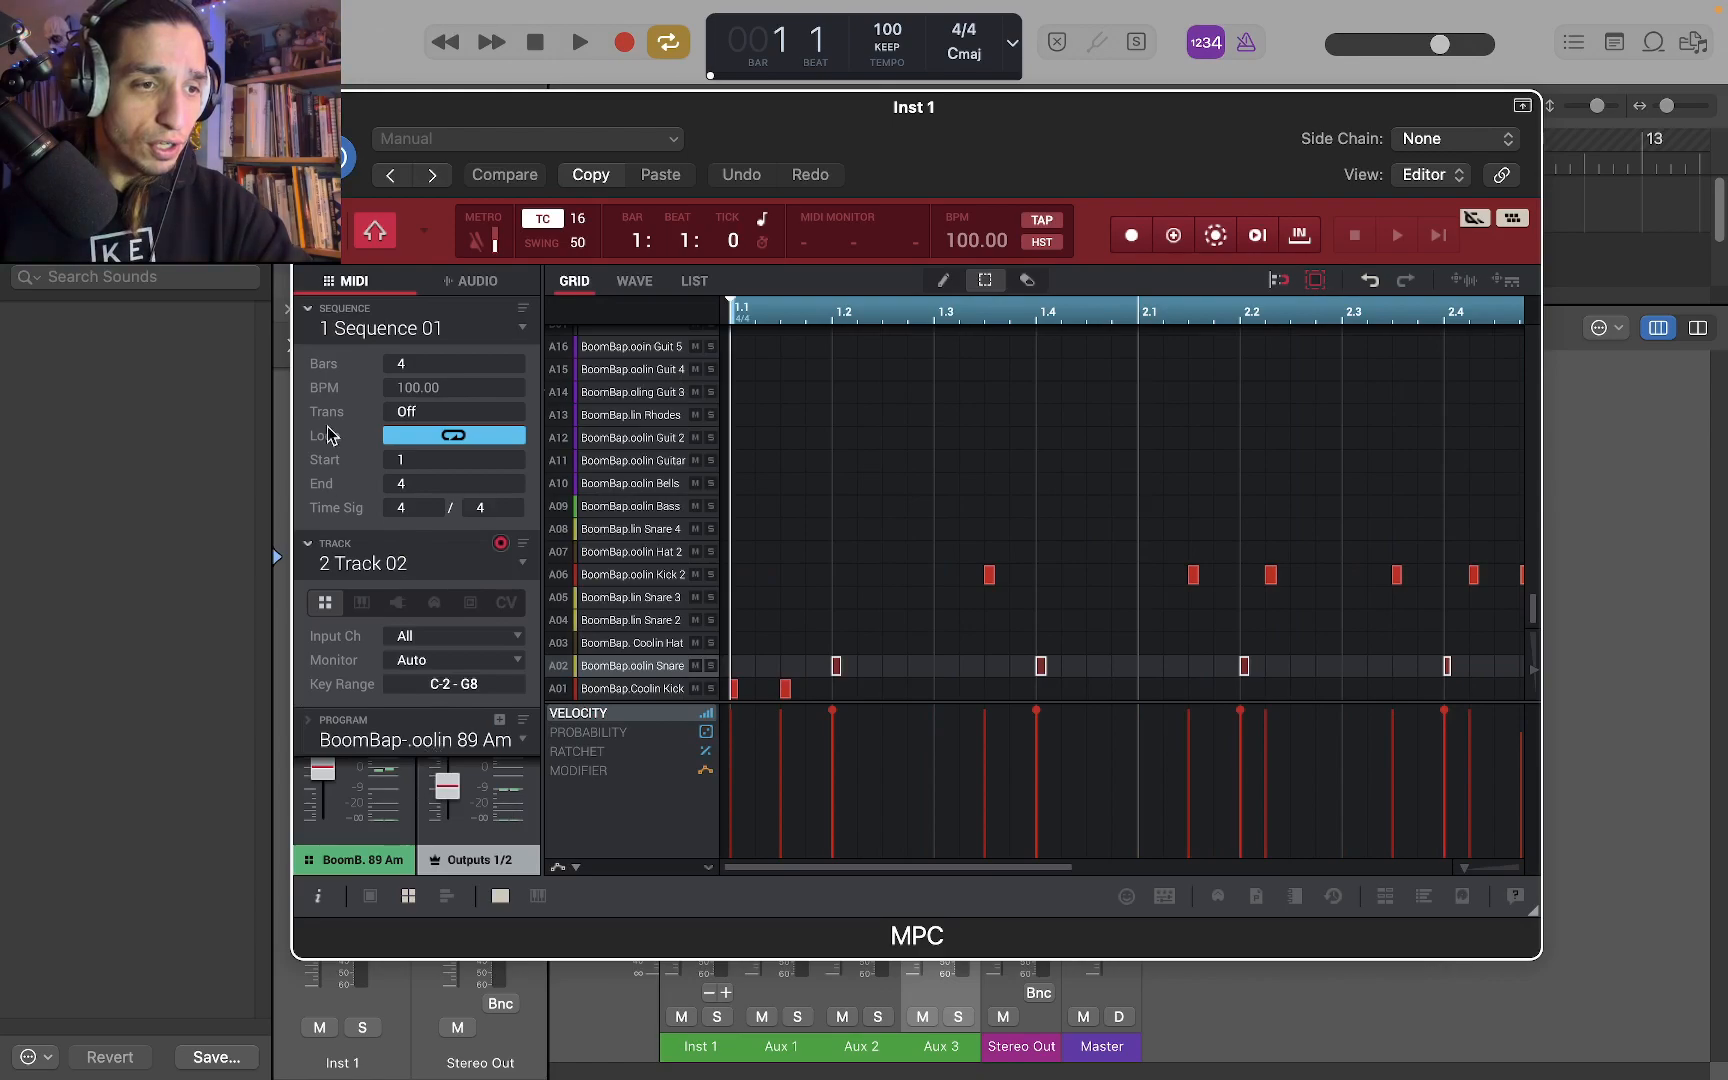
click(307, 309)
click(307, 356)
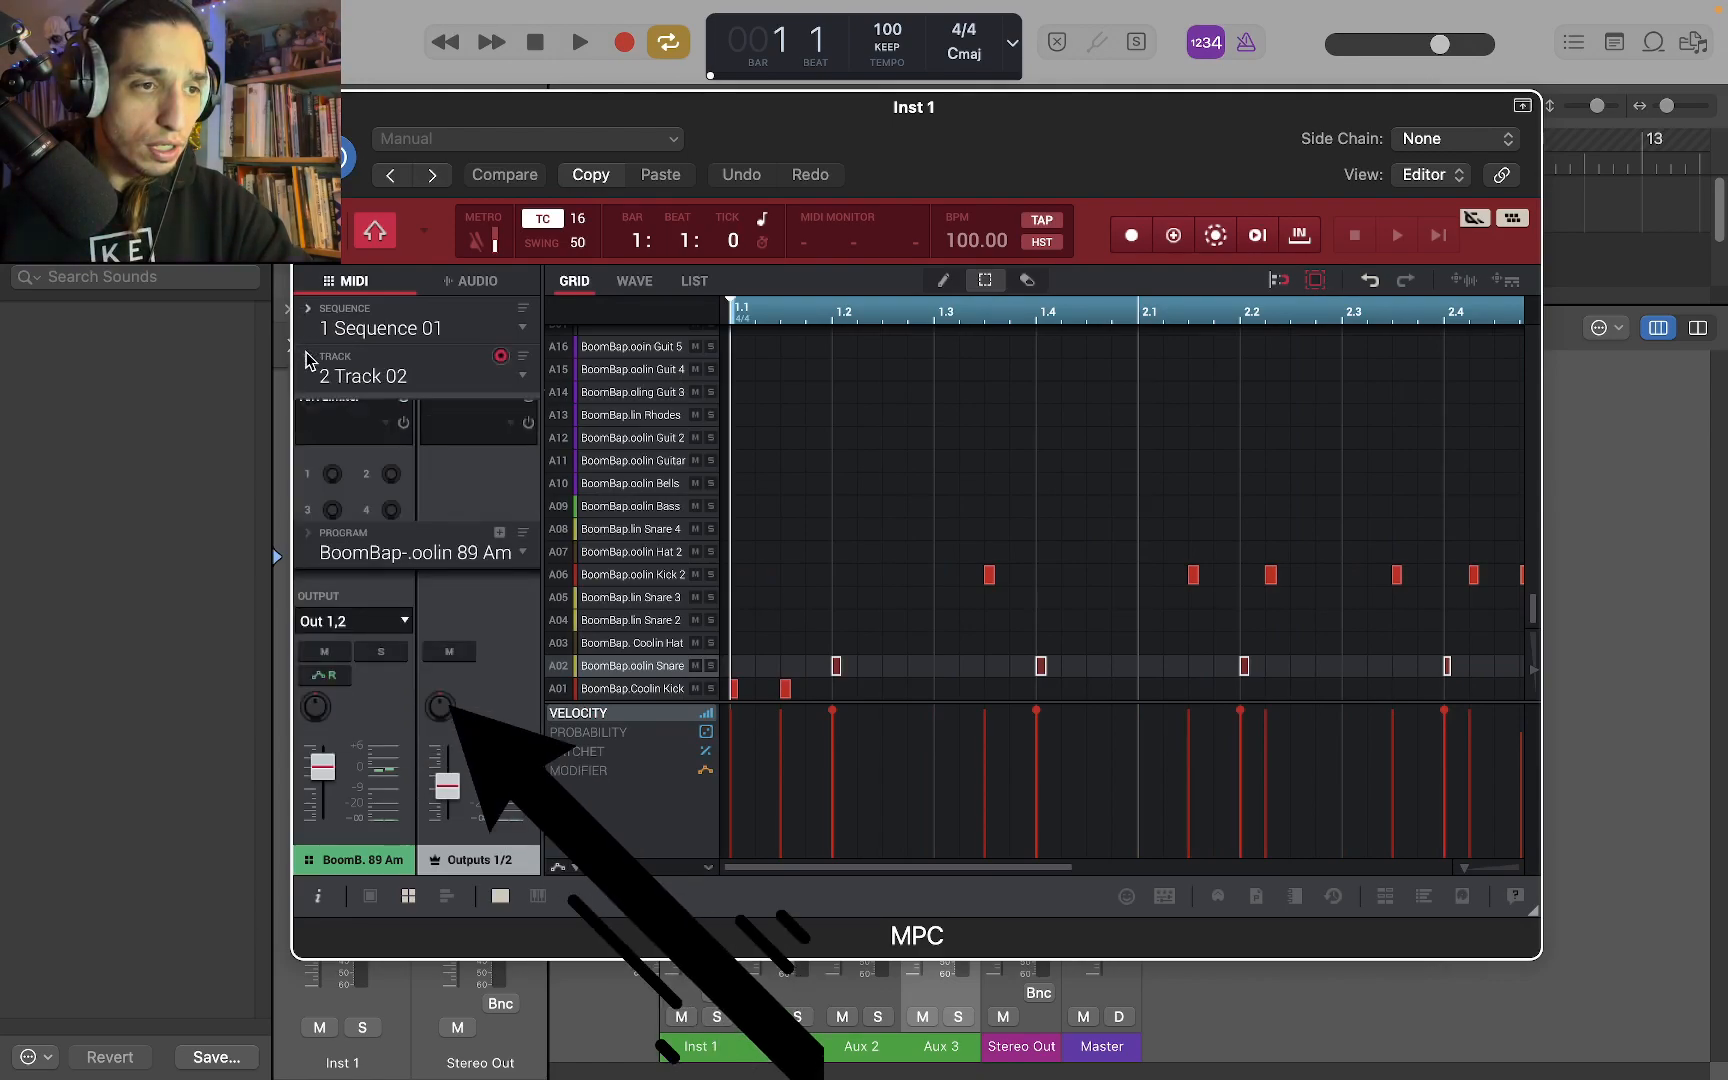
click(397, 624)
mouse_move(395, 681)
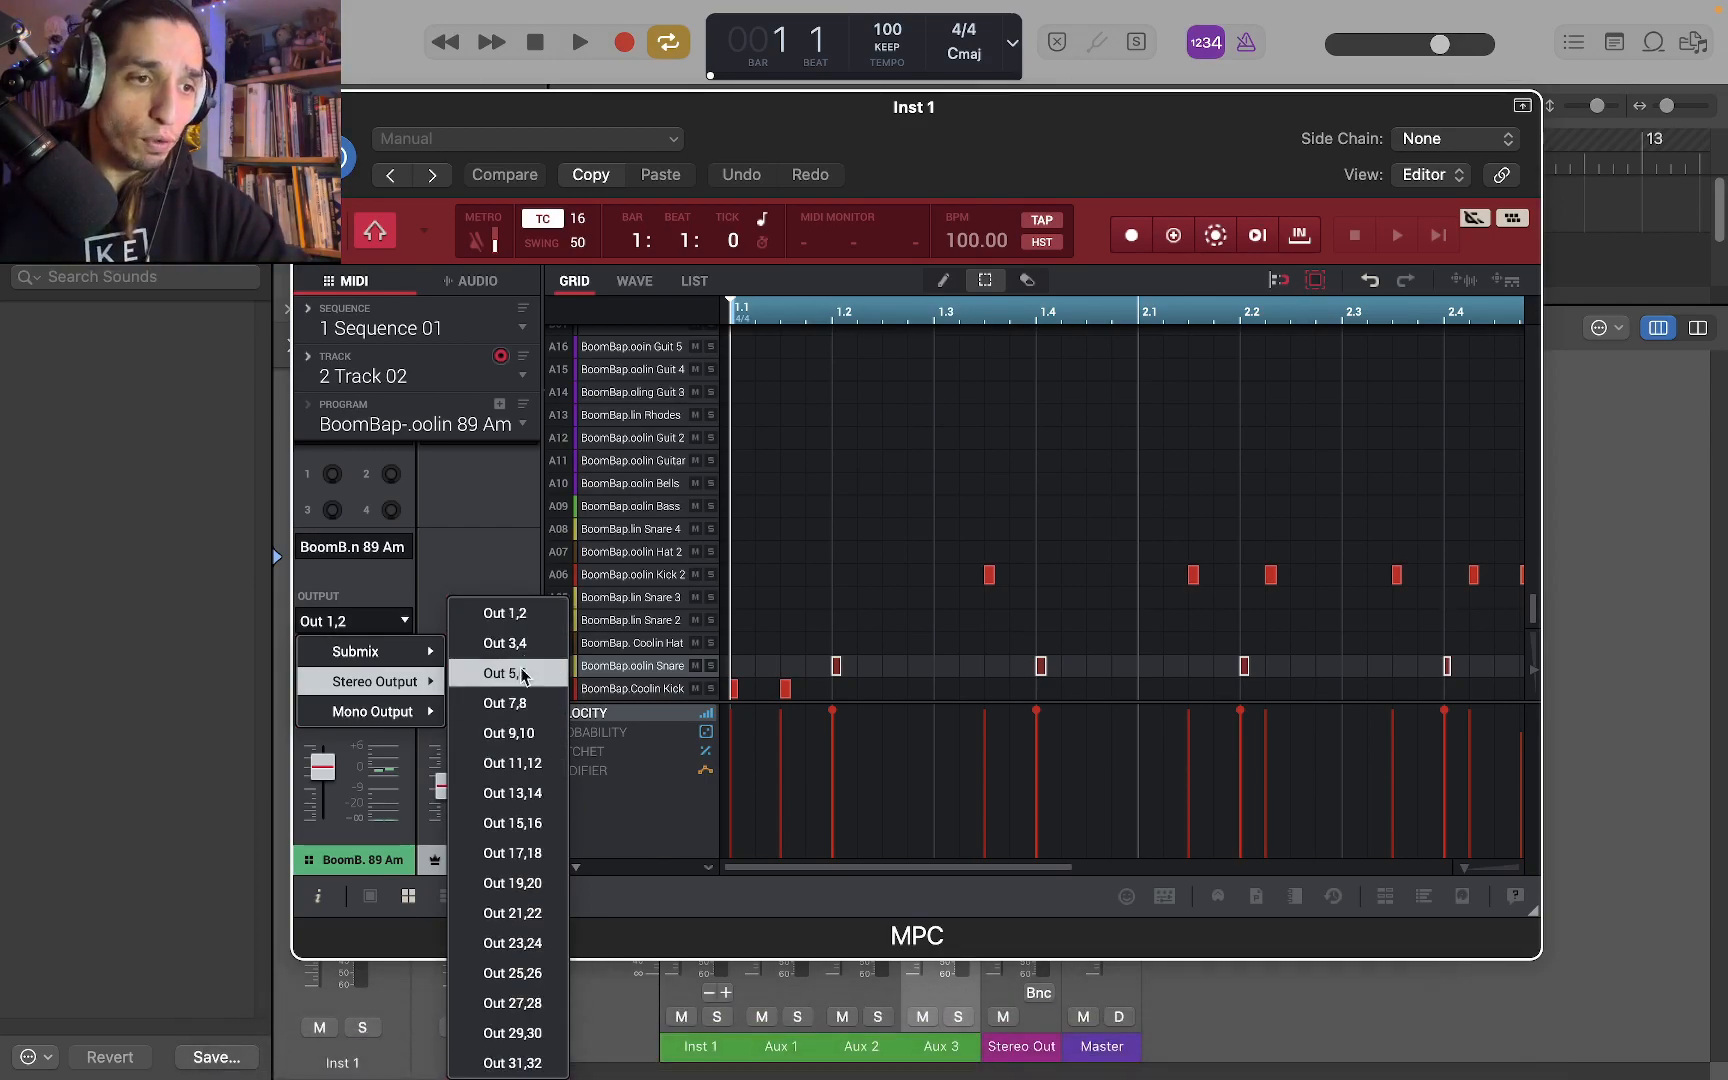
click(495, 526)
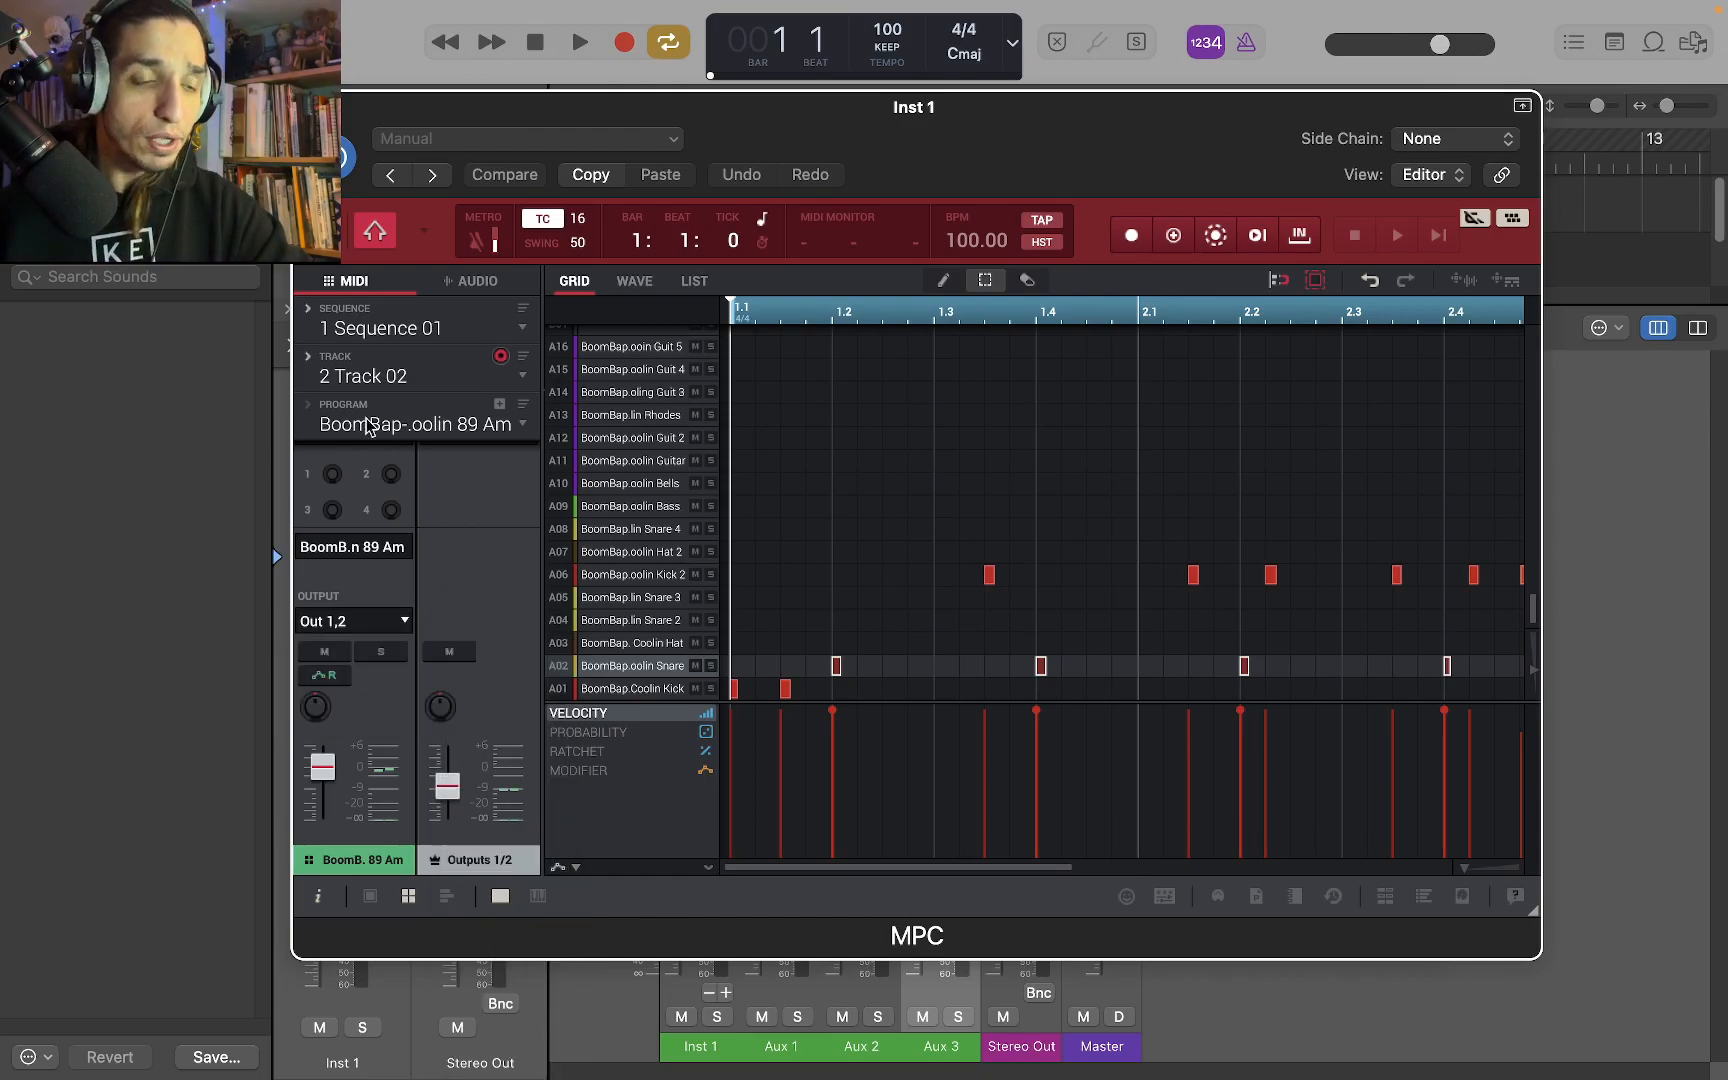
drag(508, 101, 1727, 128)
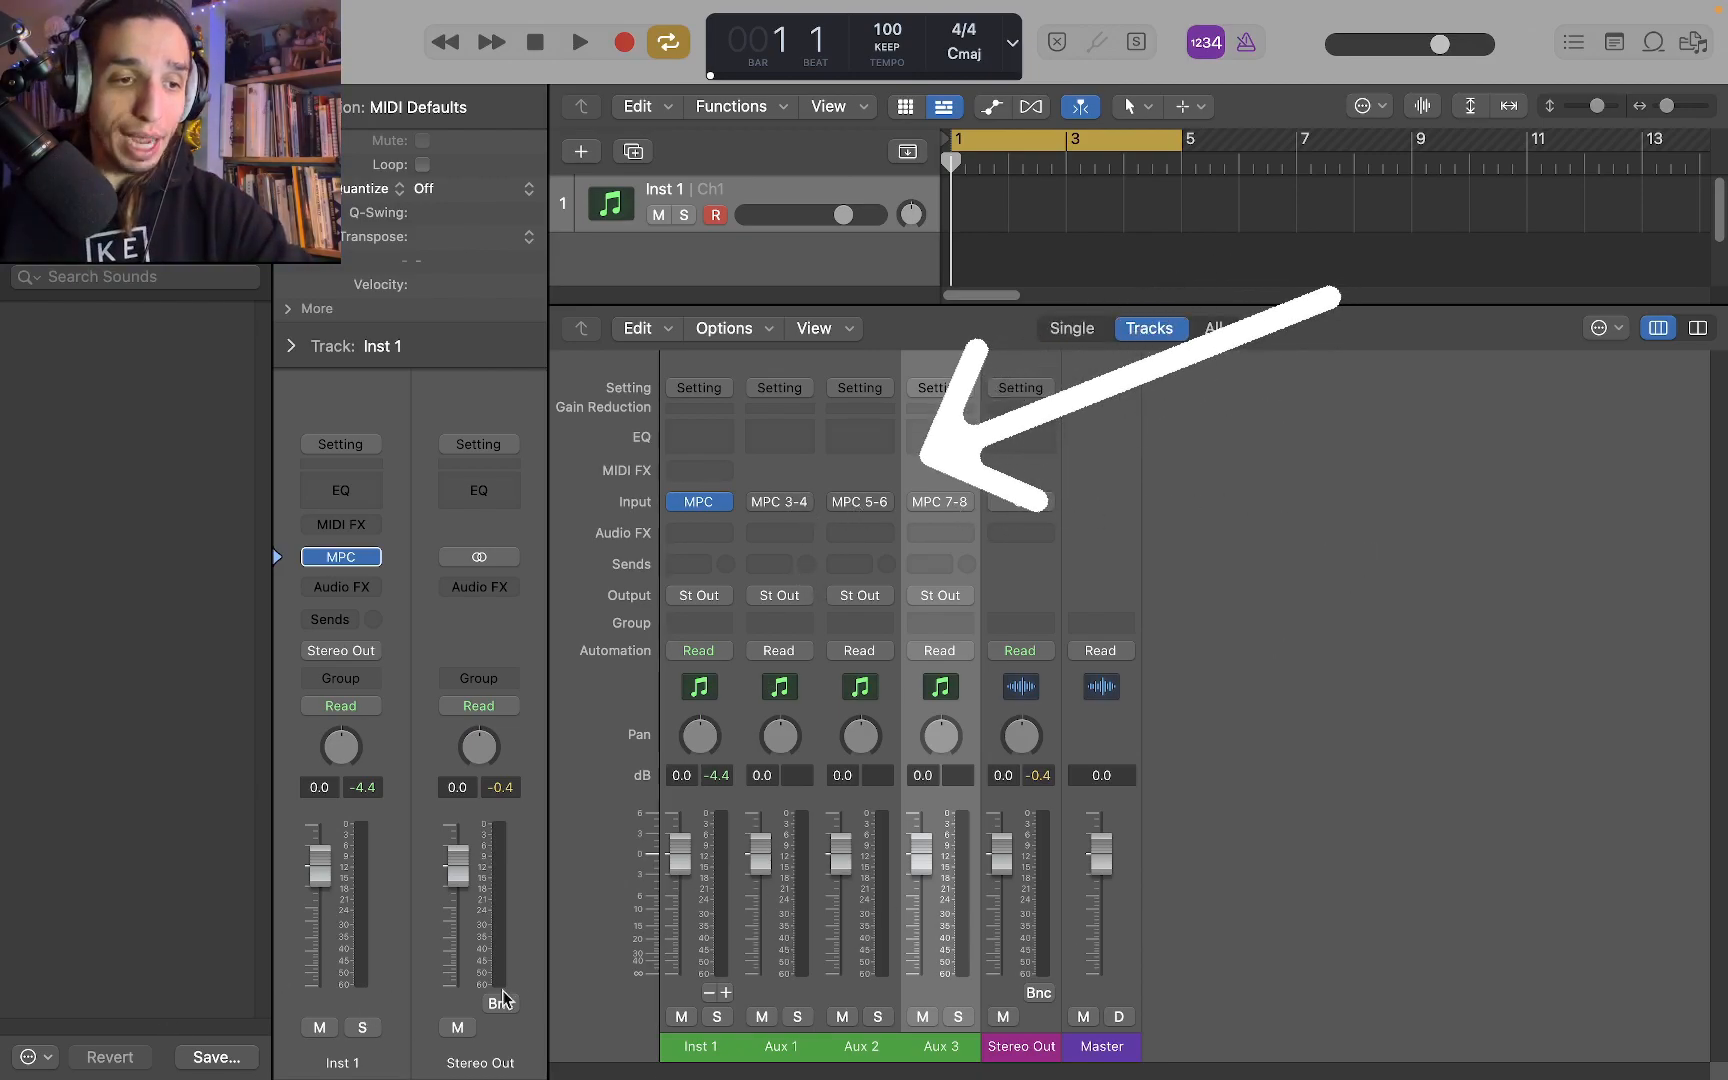
Add five more aux channels to Inst 1 for MPC outputs 9-10 through 17-18
click(727, 993)
click(727, 993)
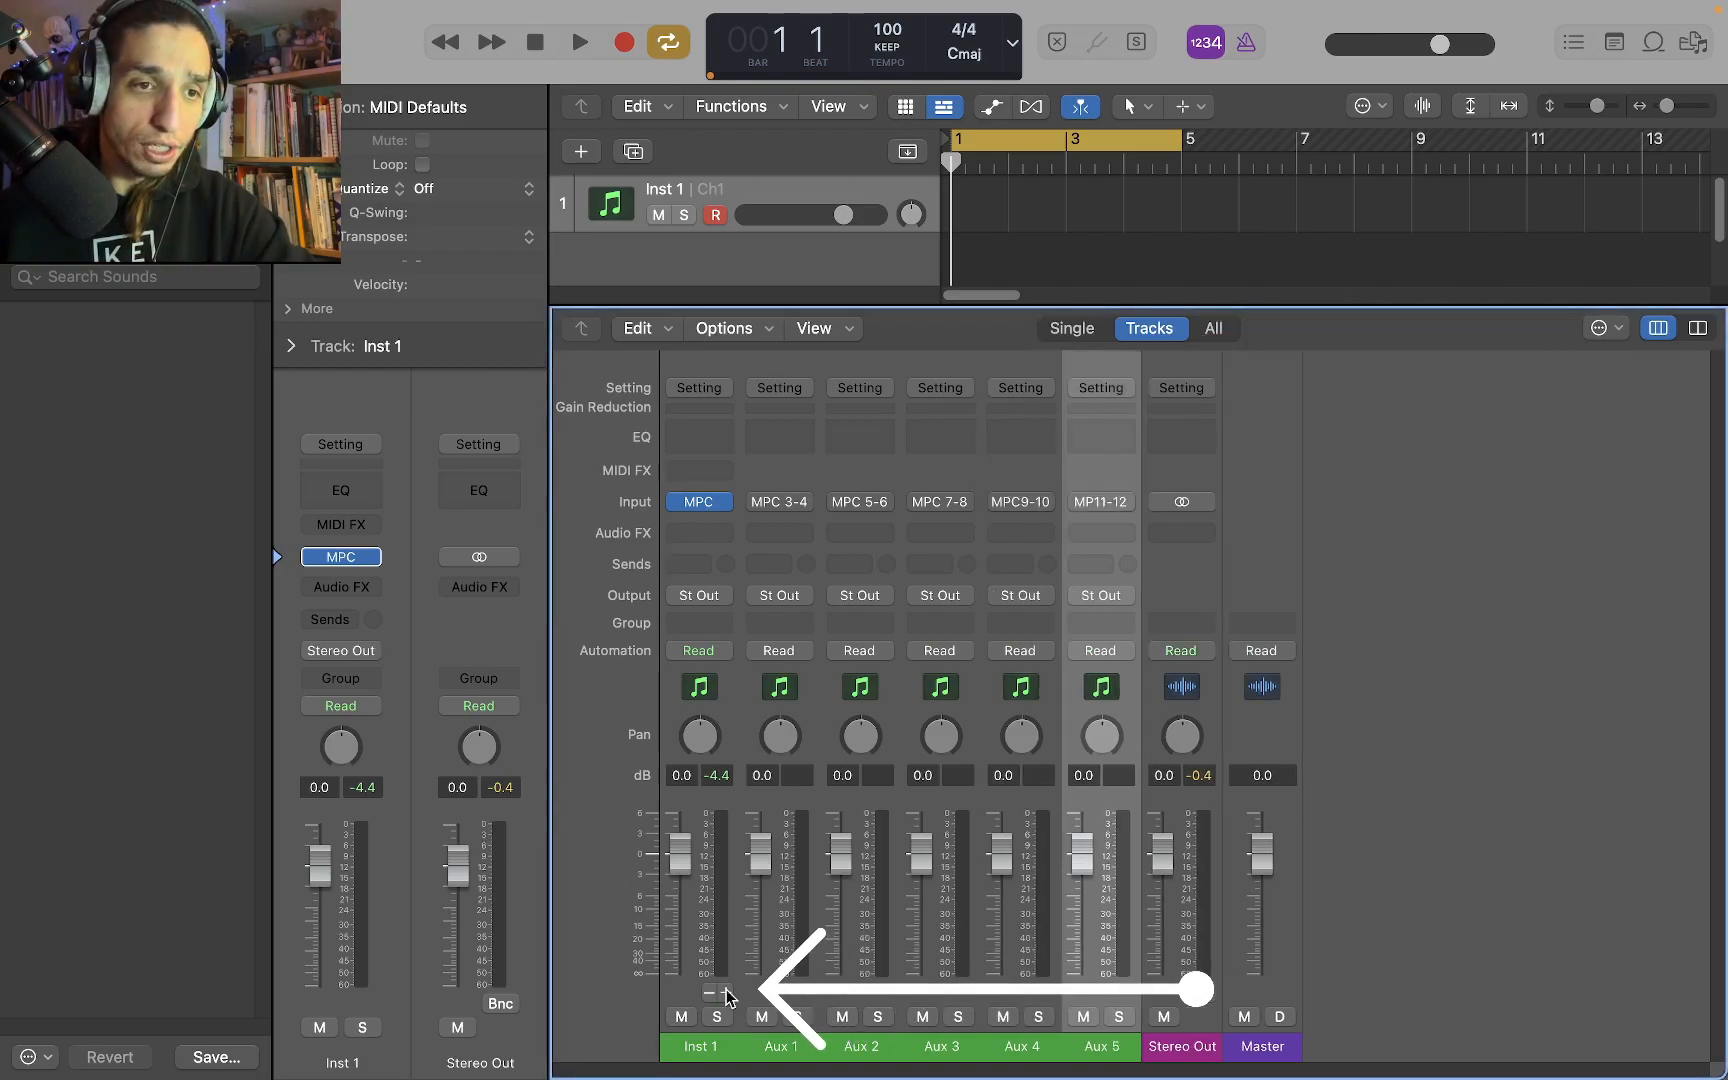
click(727, 993)
click(727, 993)
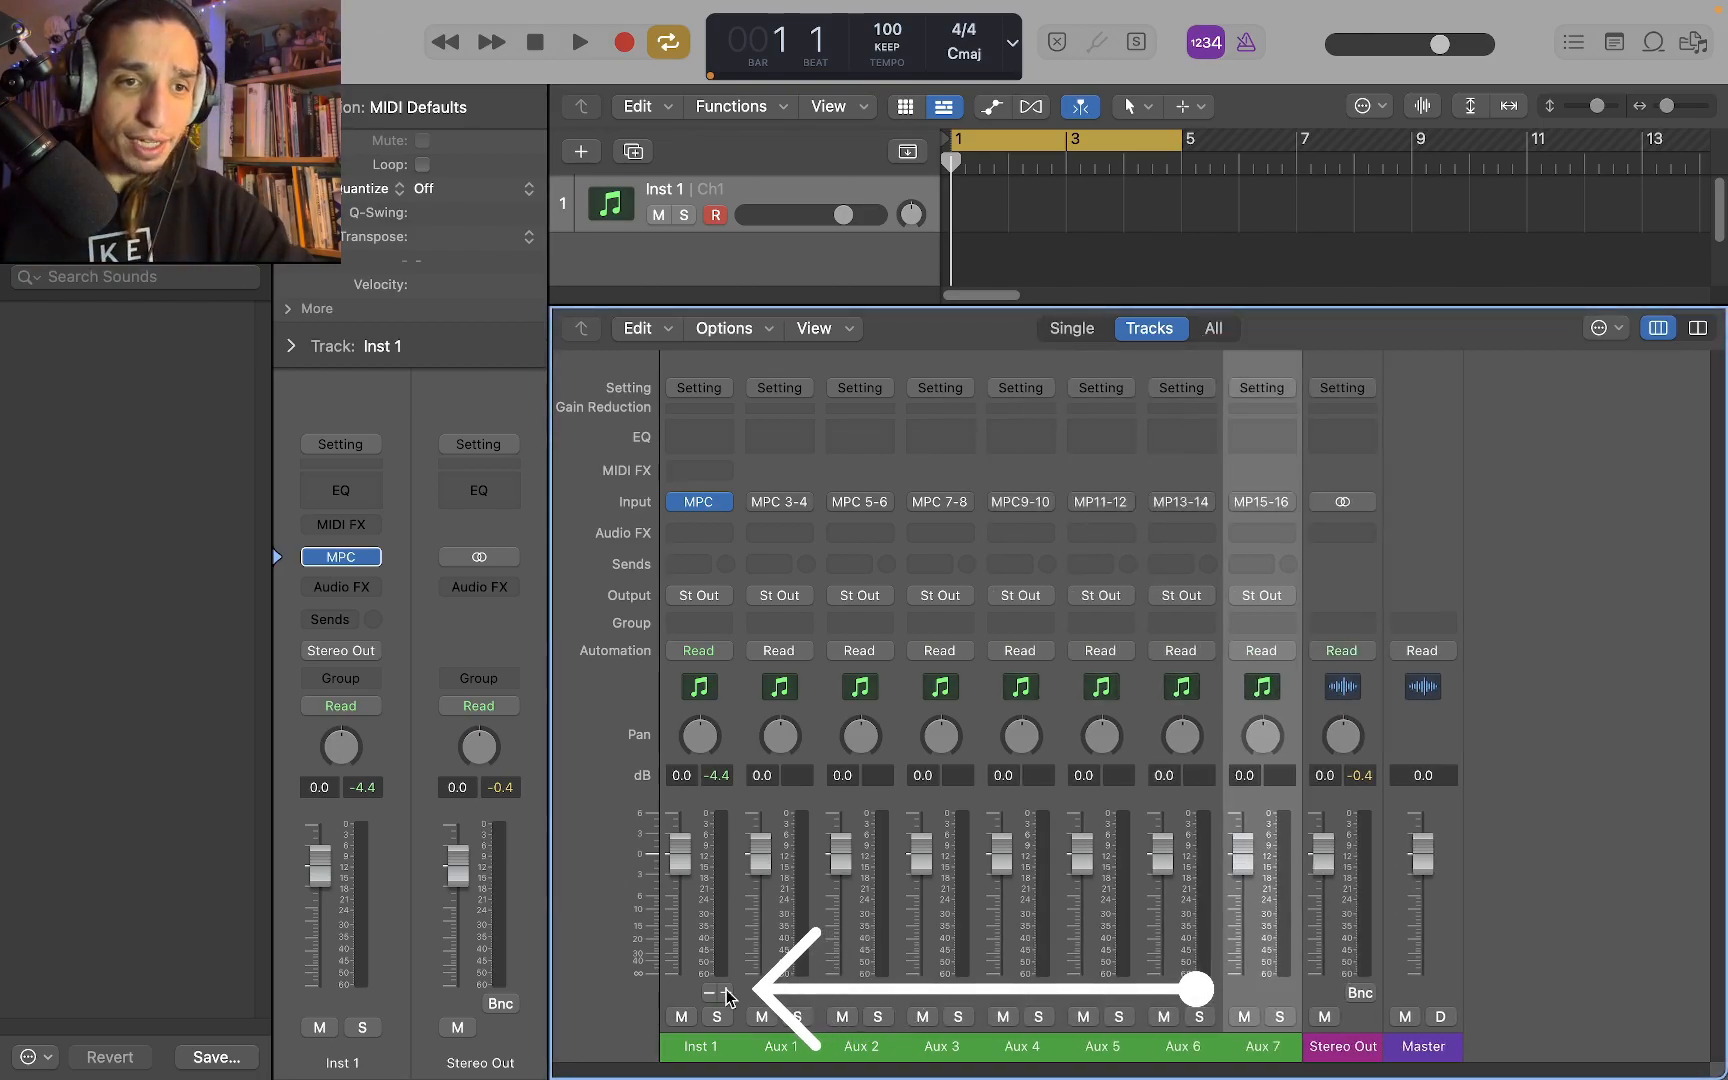
click(727, 993)
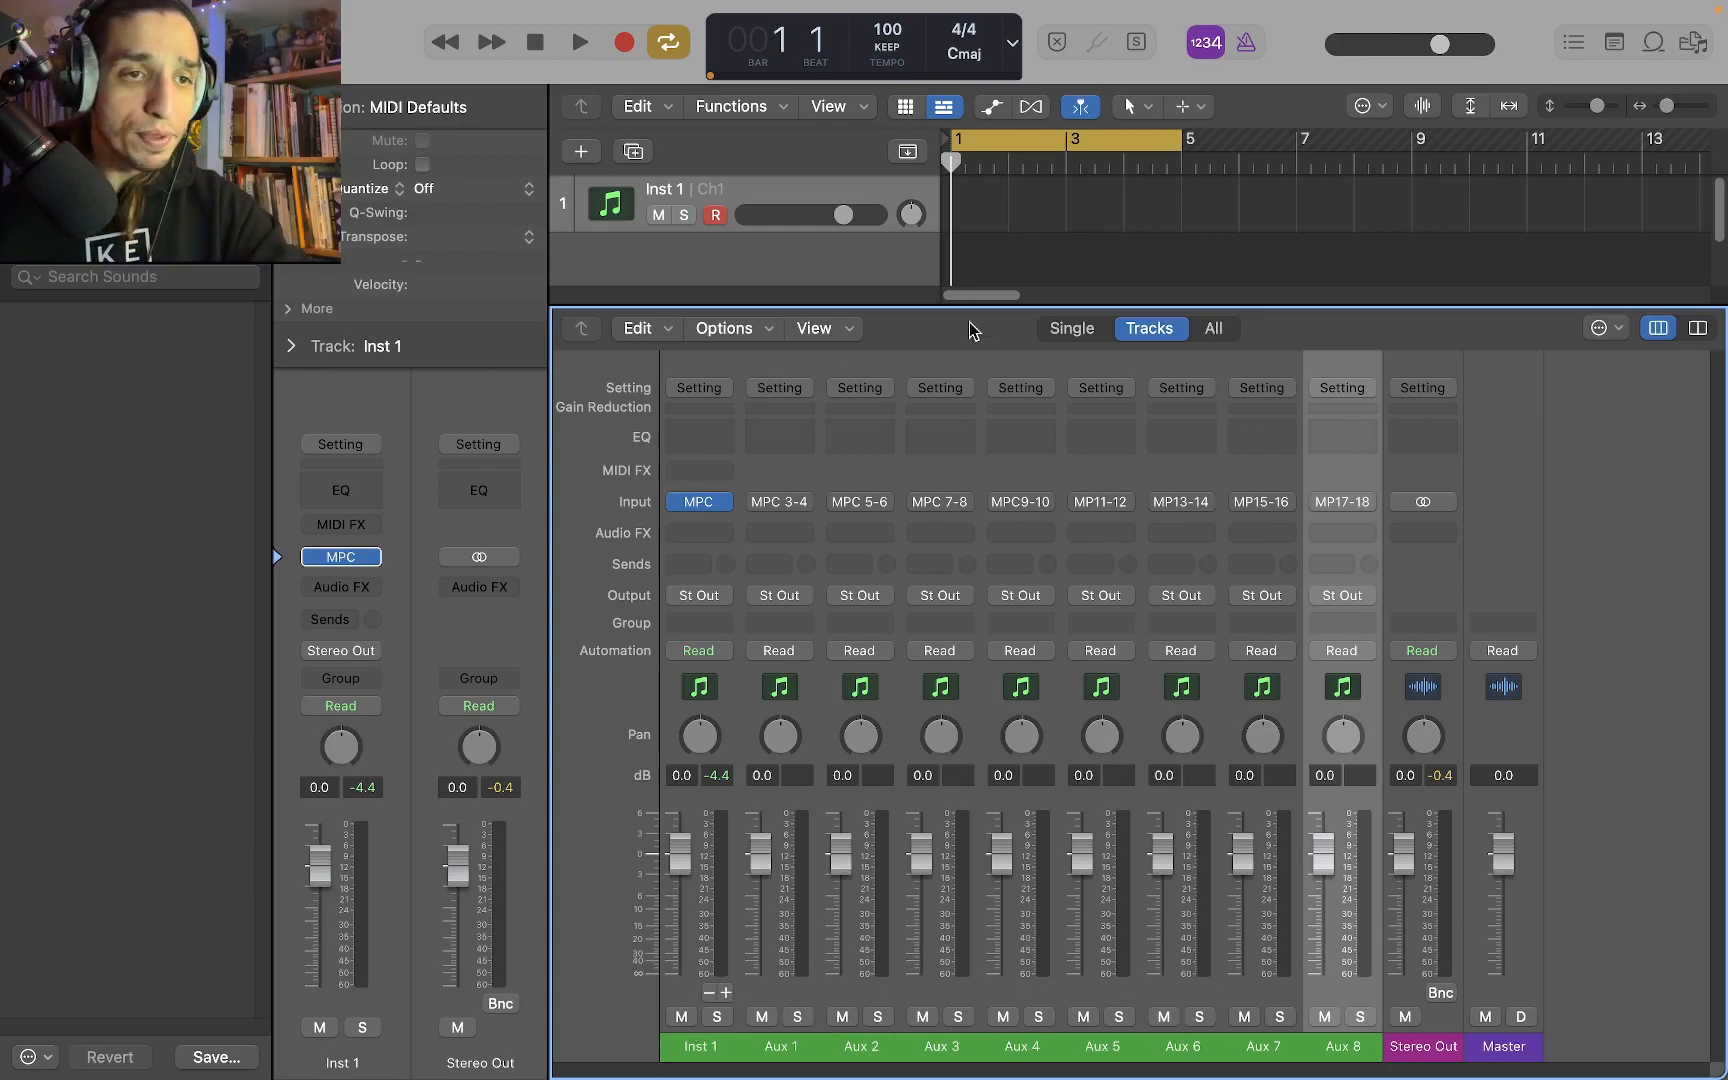
Reduce the mixer's height to about half the window so the tracks area has more room
drag(971, 305, 923, 620)
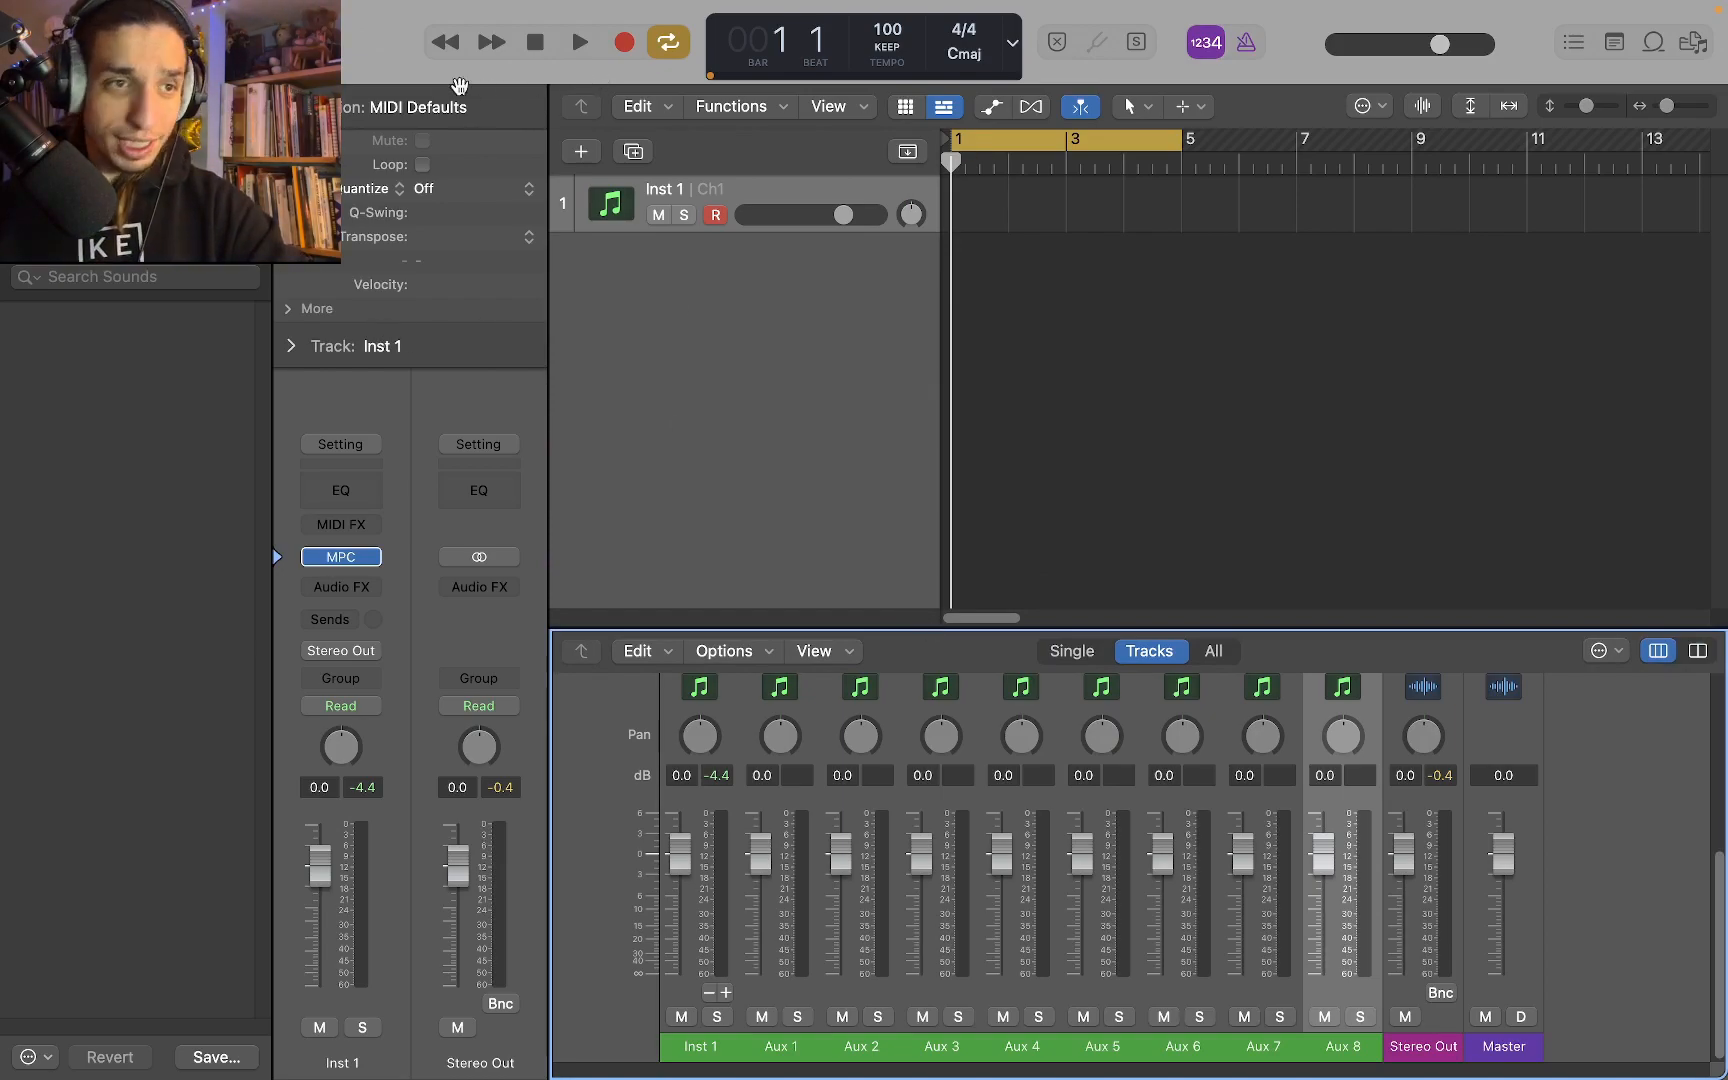
drag(918, 628, 785, 318)
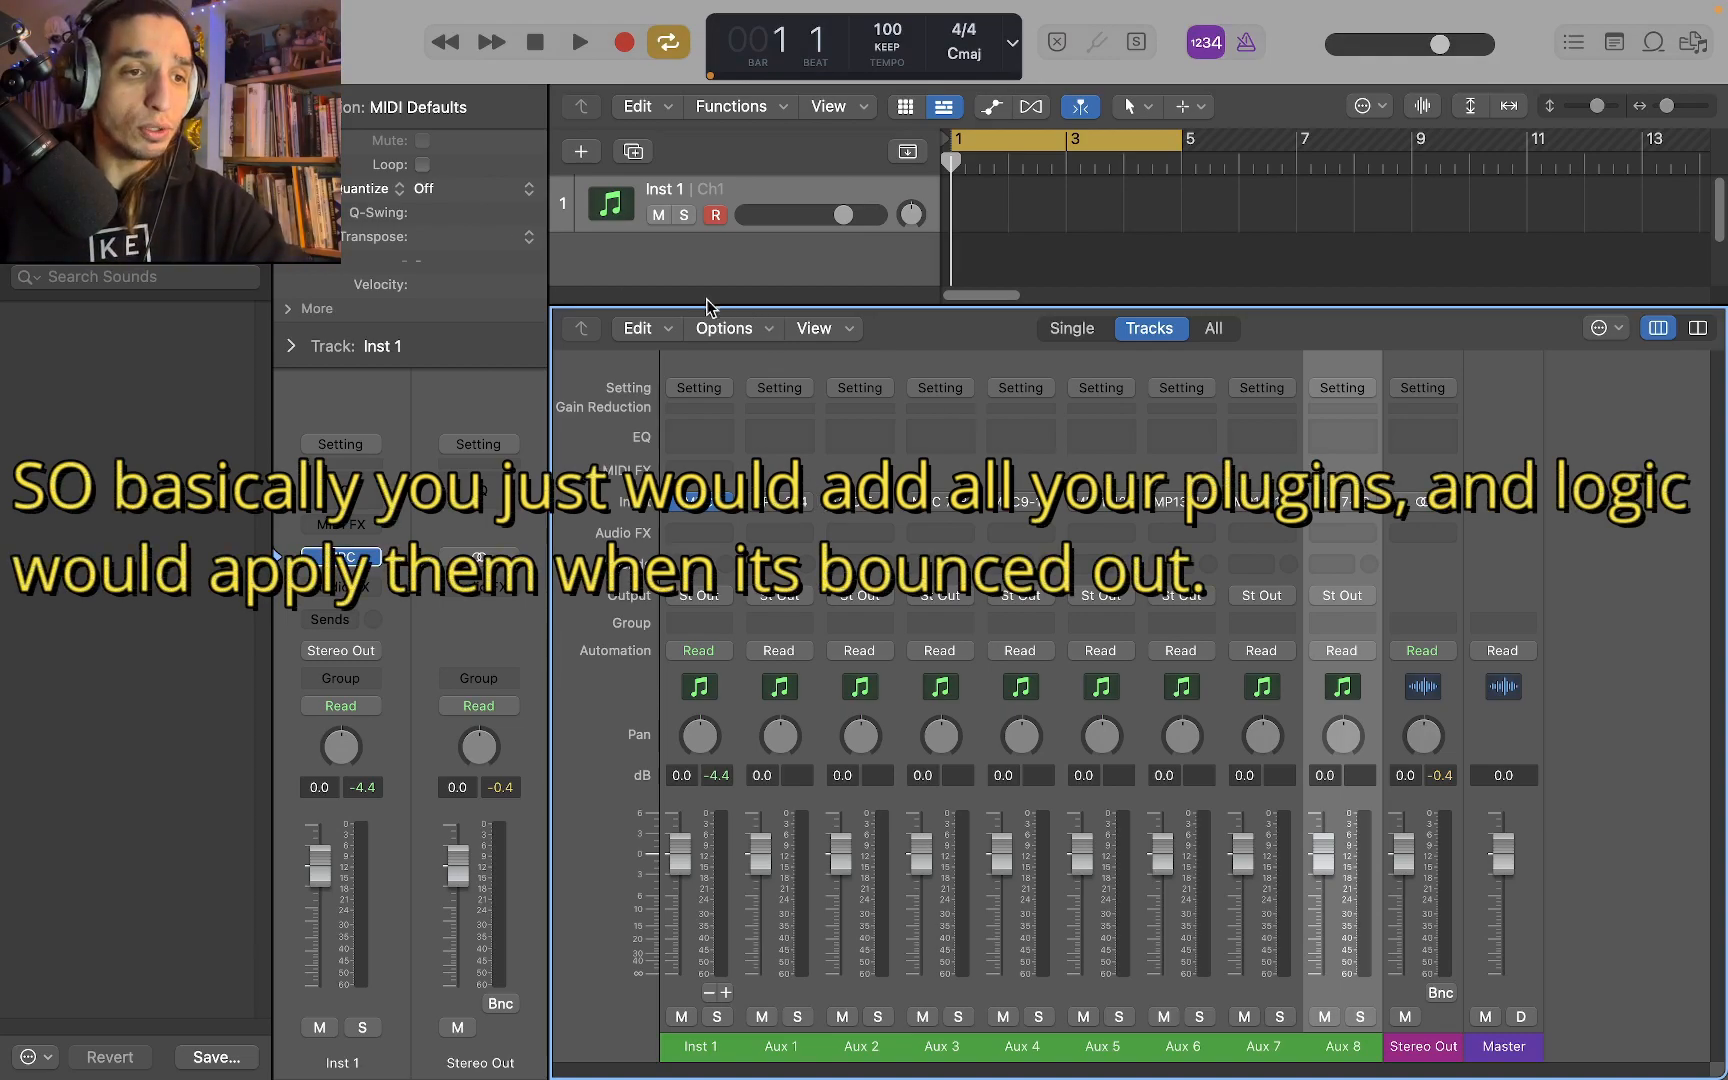
drag(705, 306, 703, 502)
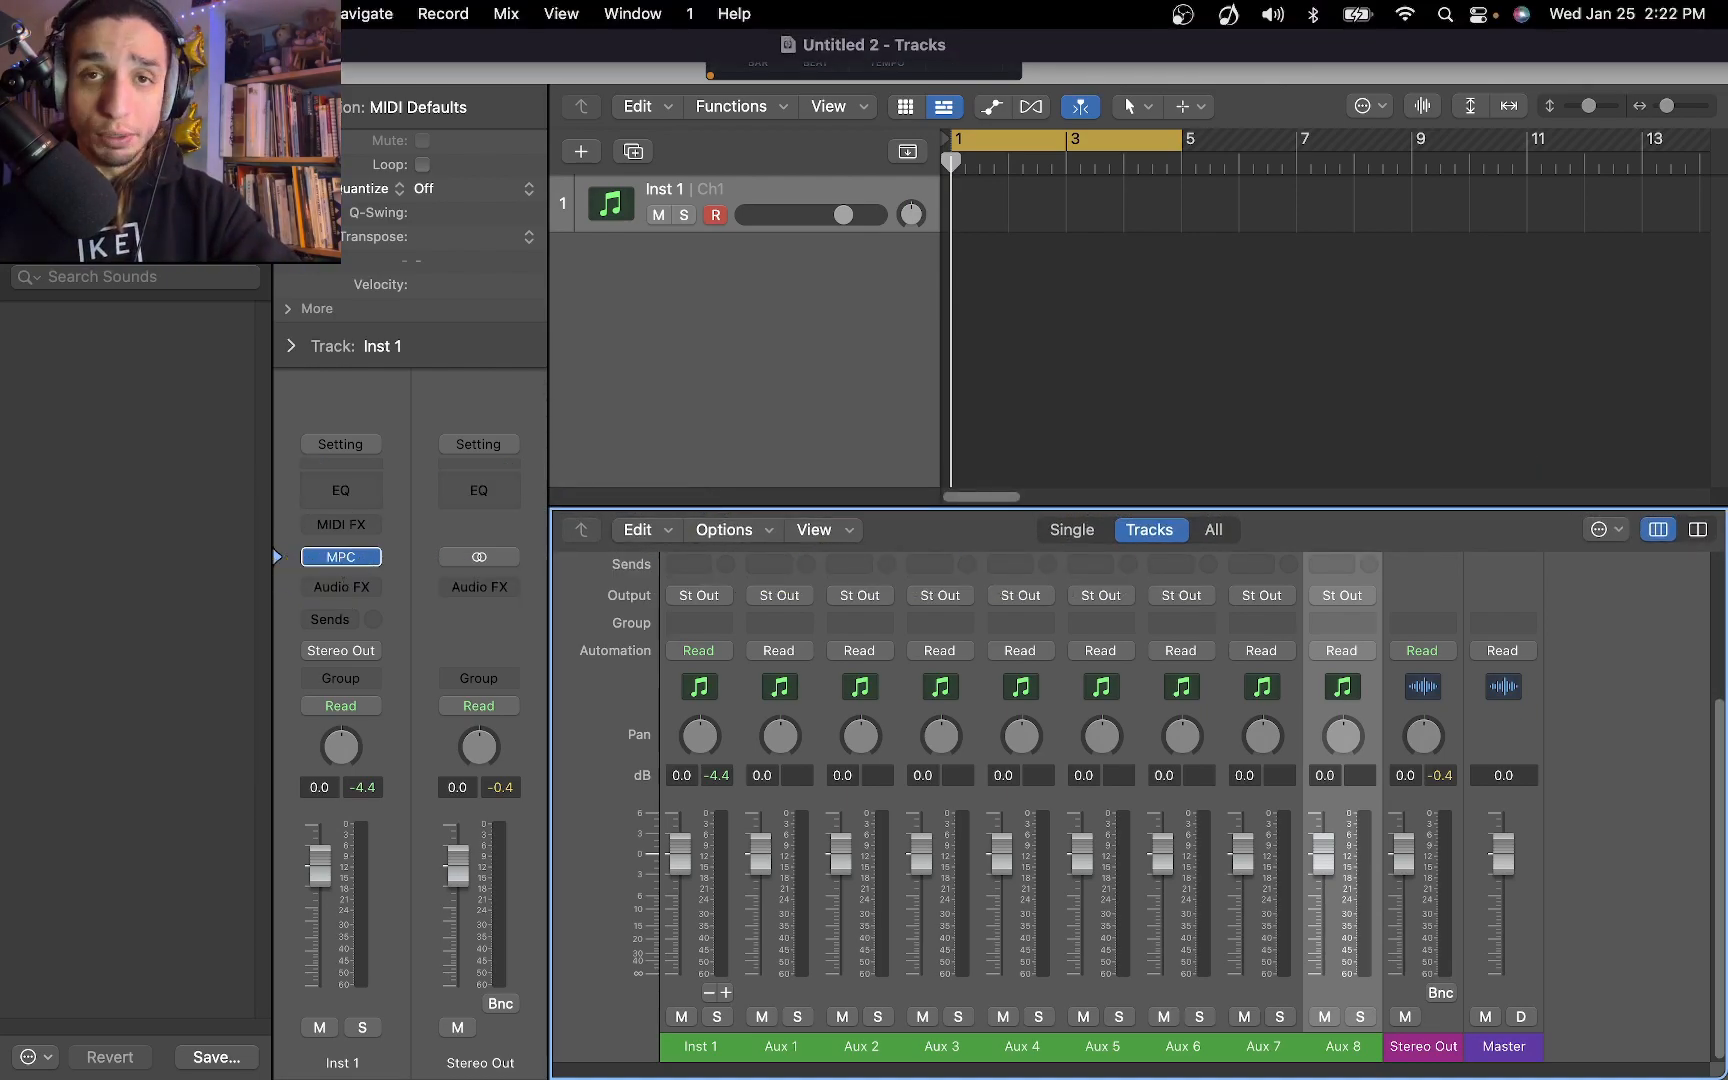
drag(717, 505, 726, 522)
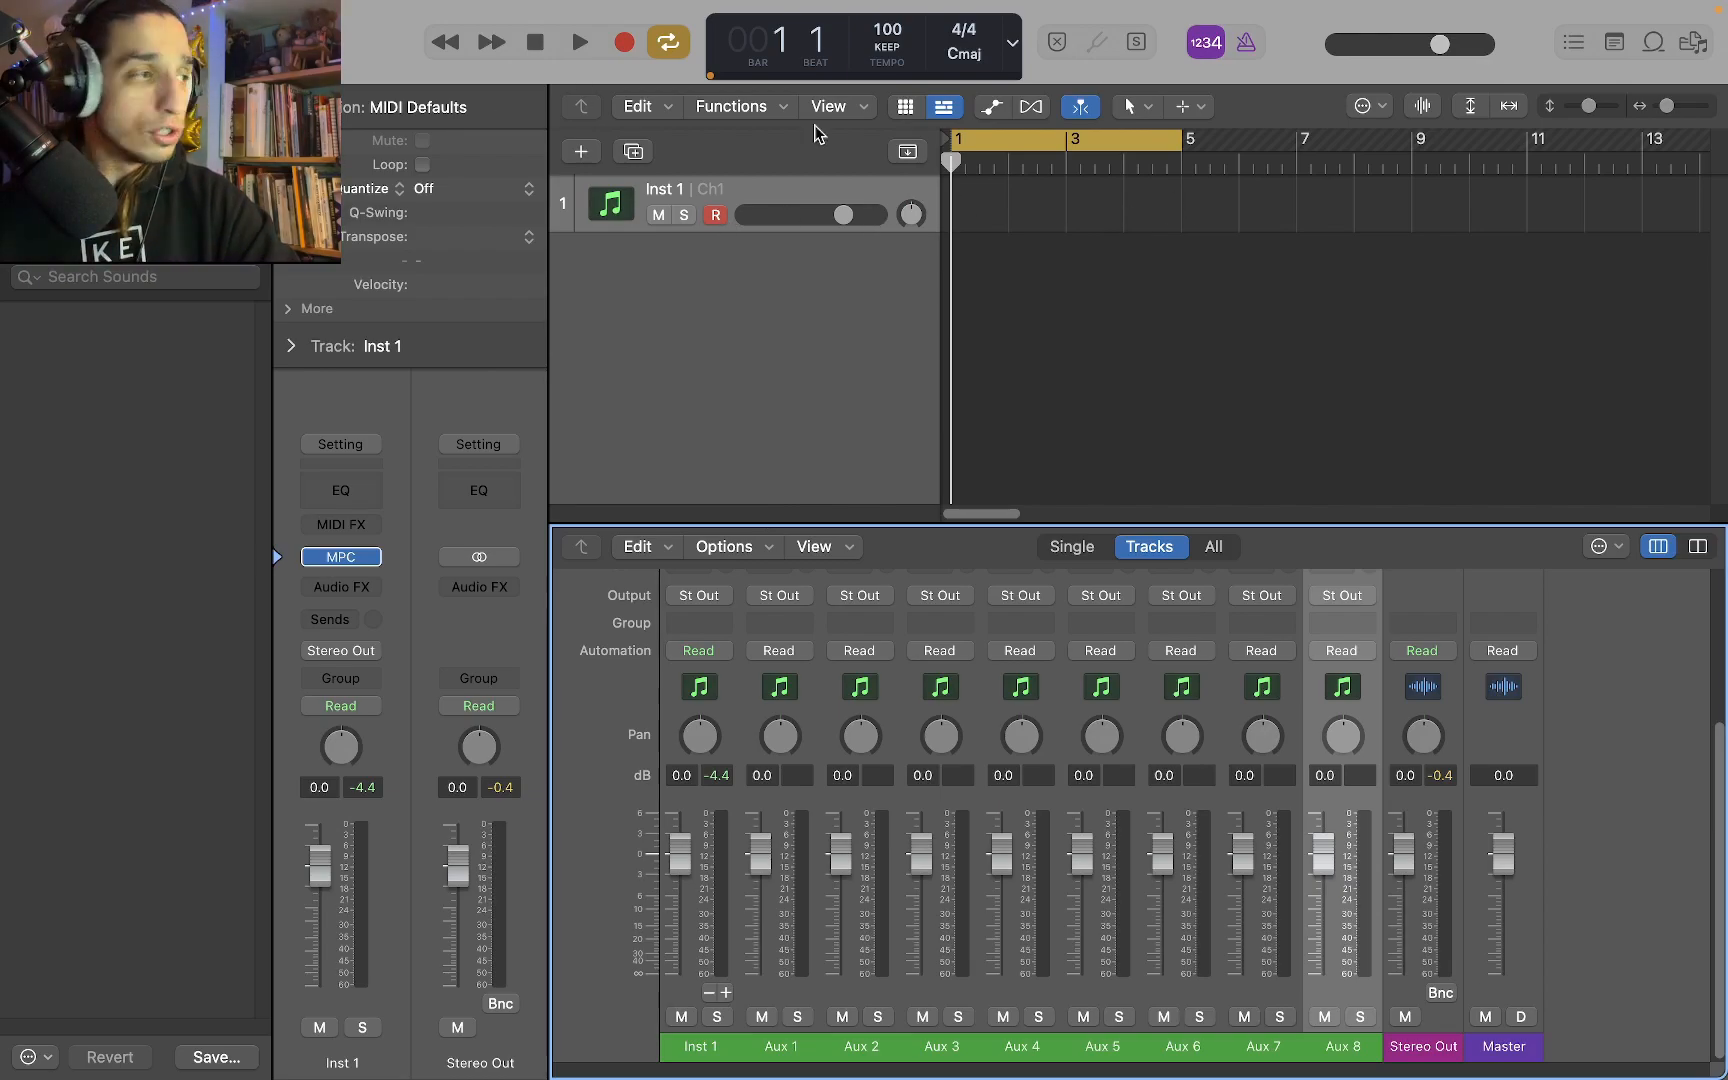
Bring the MPC window back beside the tracks area and export MPC Track 02 as audio onto a new track at bar 1
key(v)
drag(1496, 212, 994, 453)
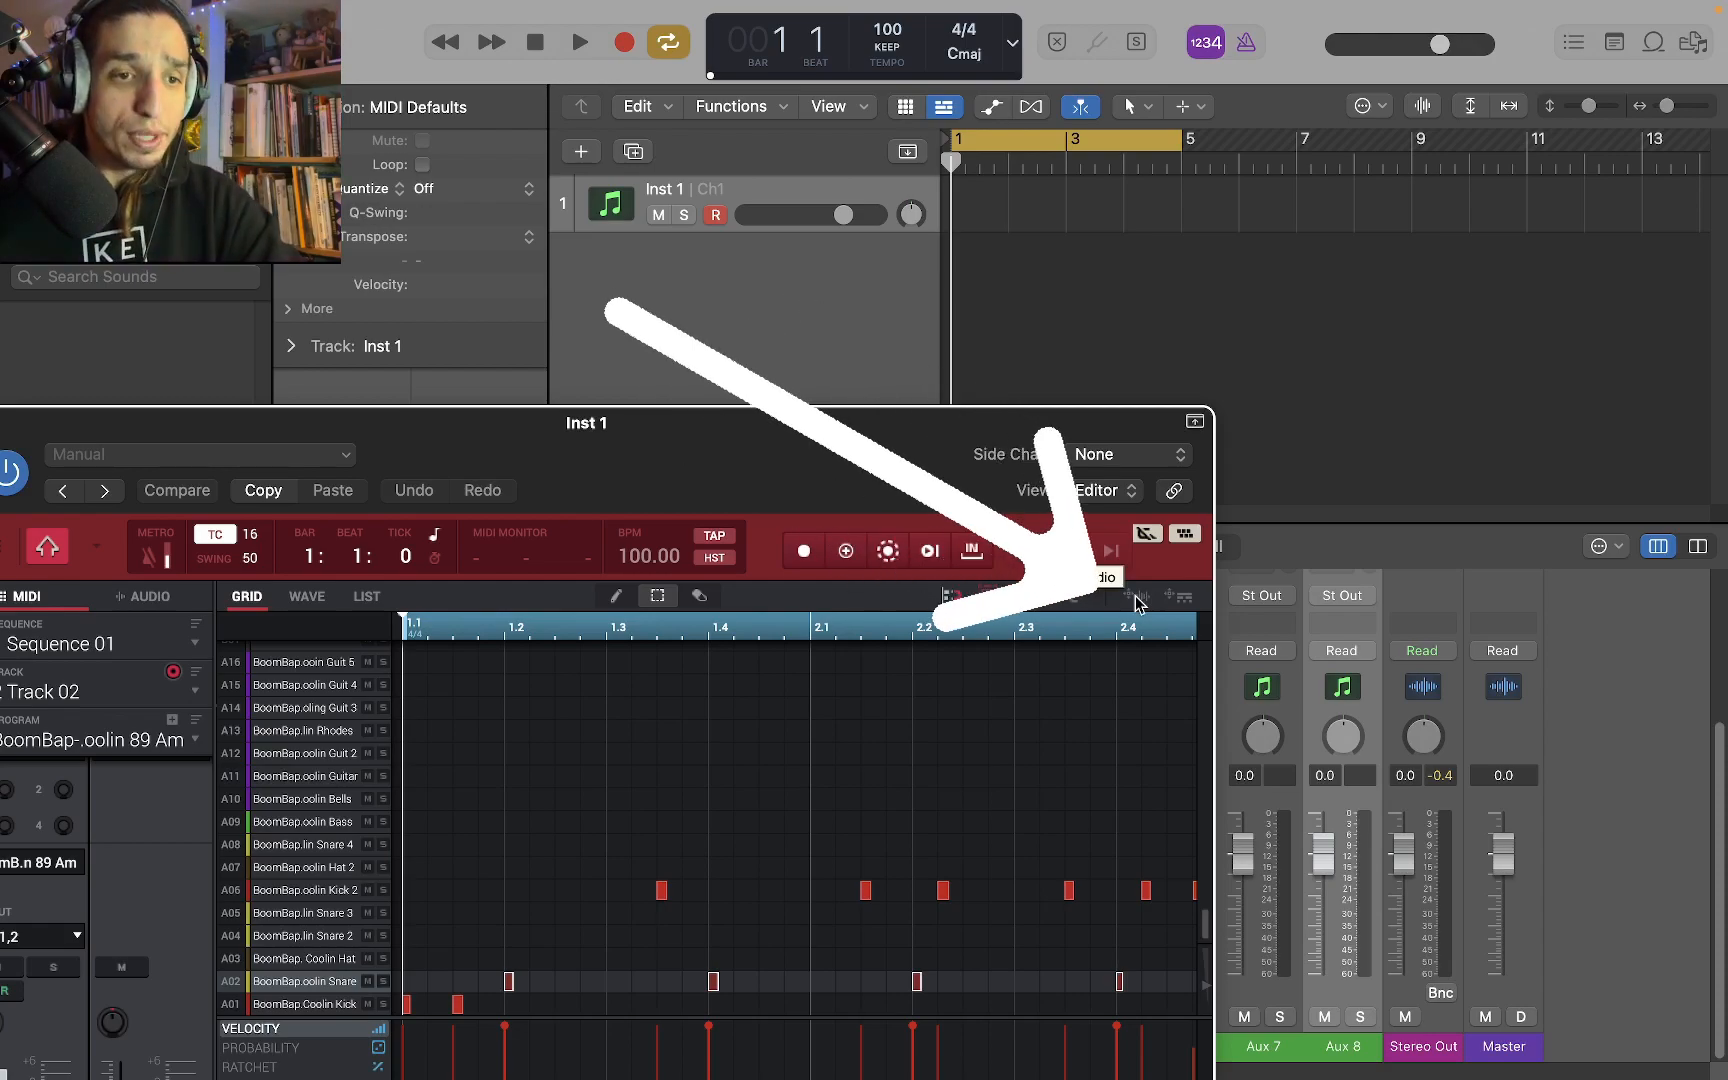
mouse_move(843, 423)
mouse_down()
mouse_move(1364, 172)
mouse_move(1296, 127)
mouse_move(1224, 123)
mouse_move(733, 370)
mouse_move(660, 546)
mouse_up()
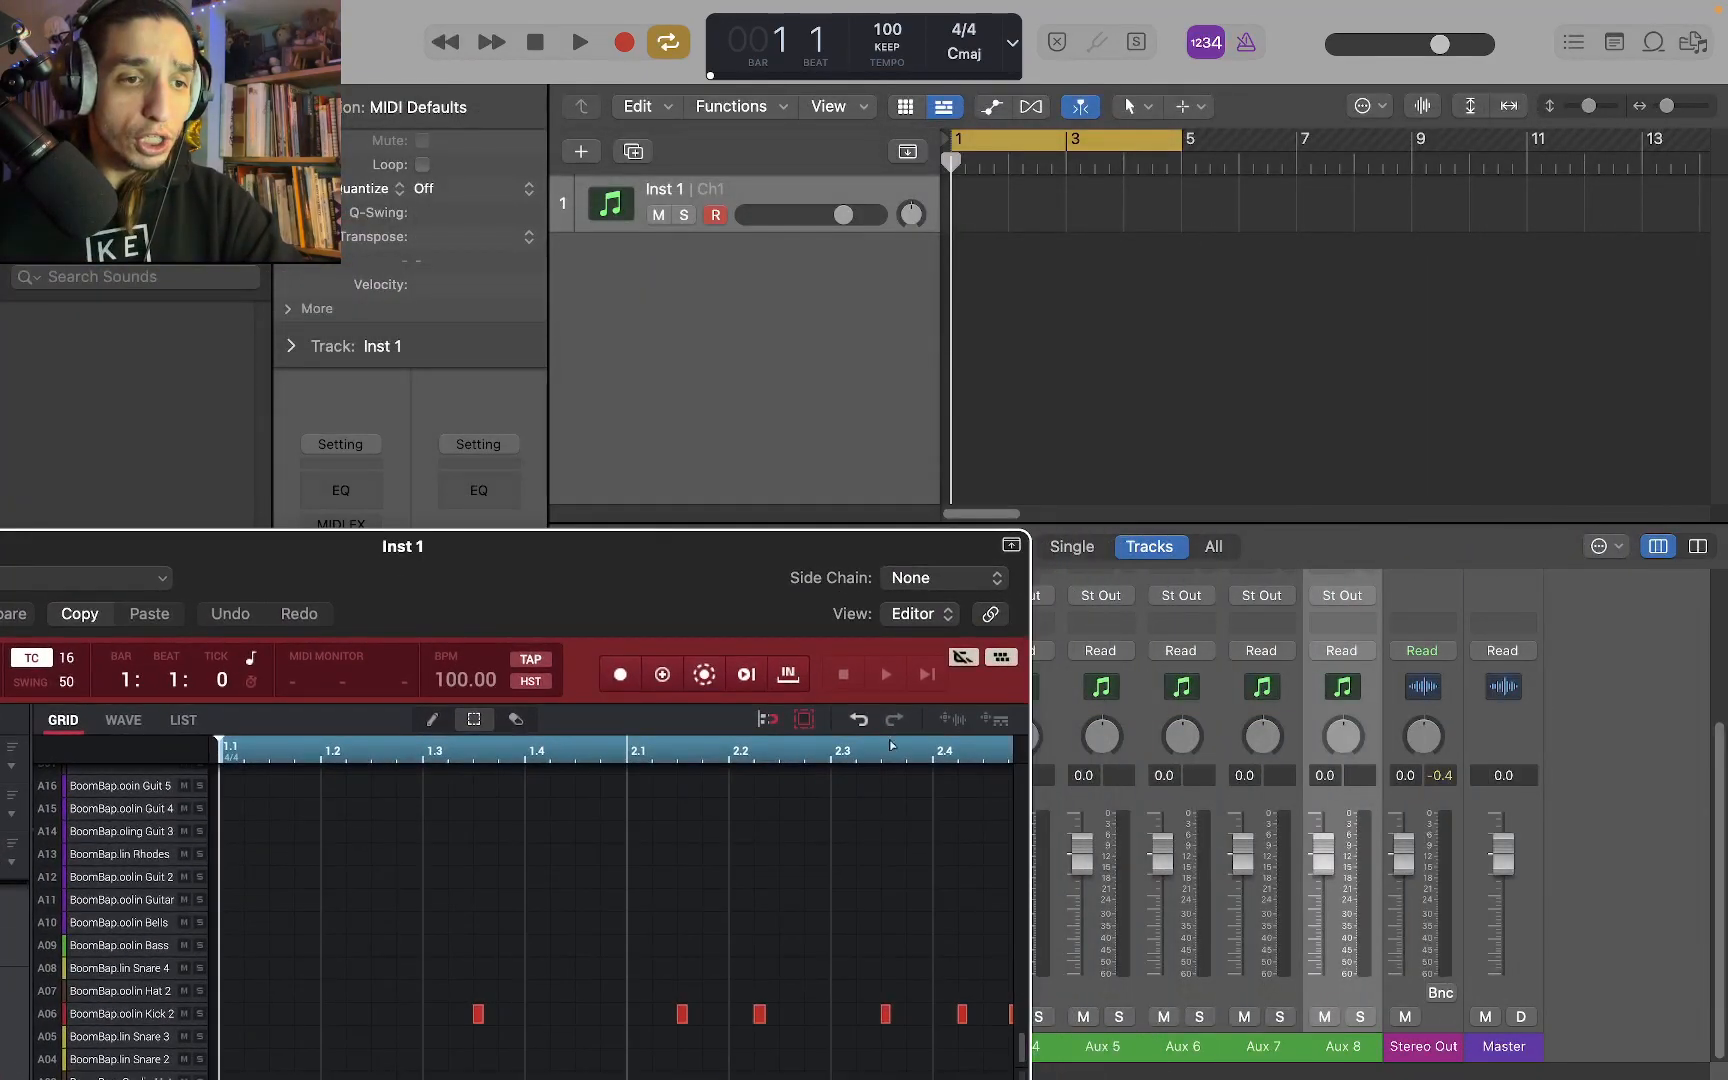
click(948, 719)
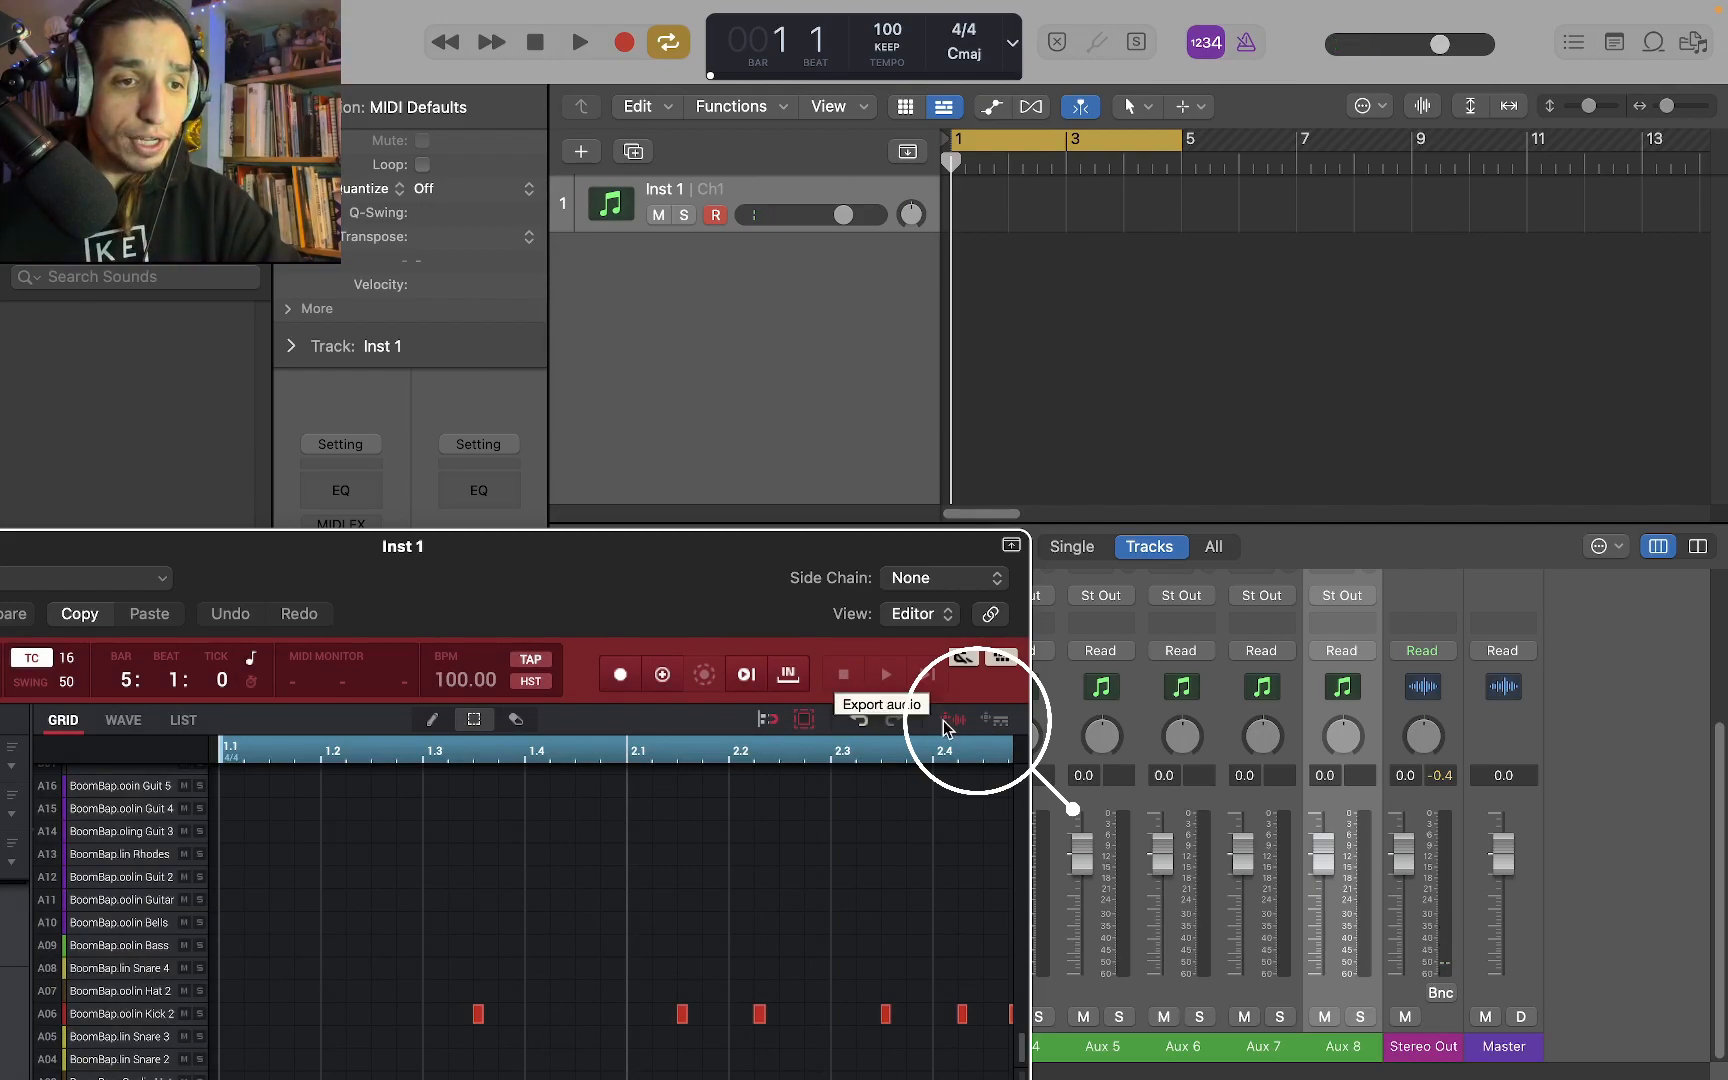
drag(946, 724, 950, 310)
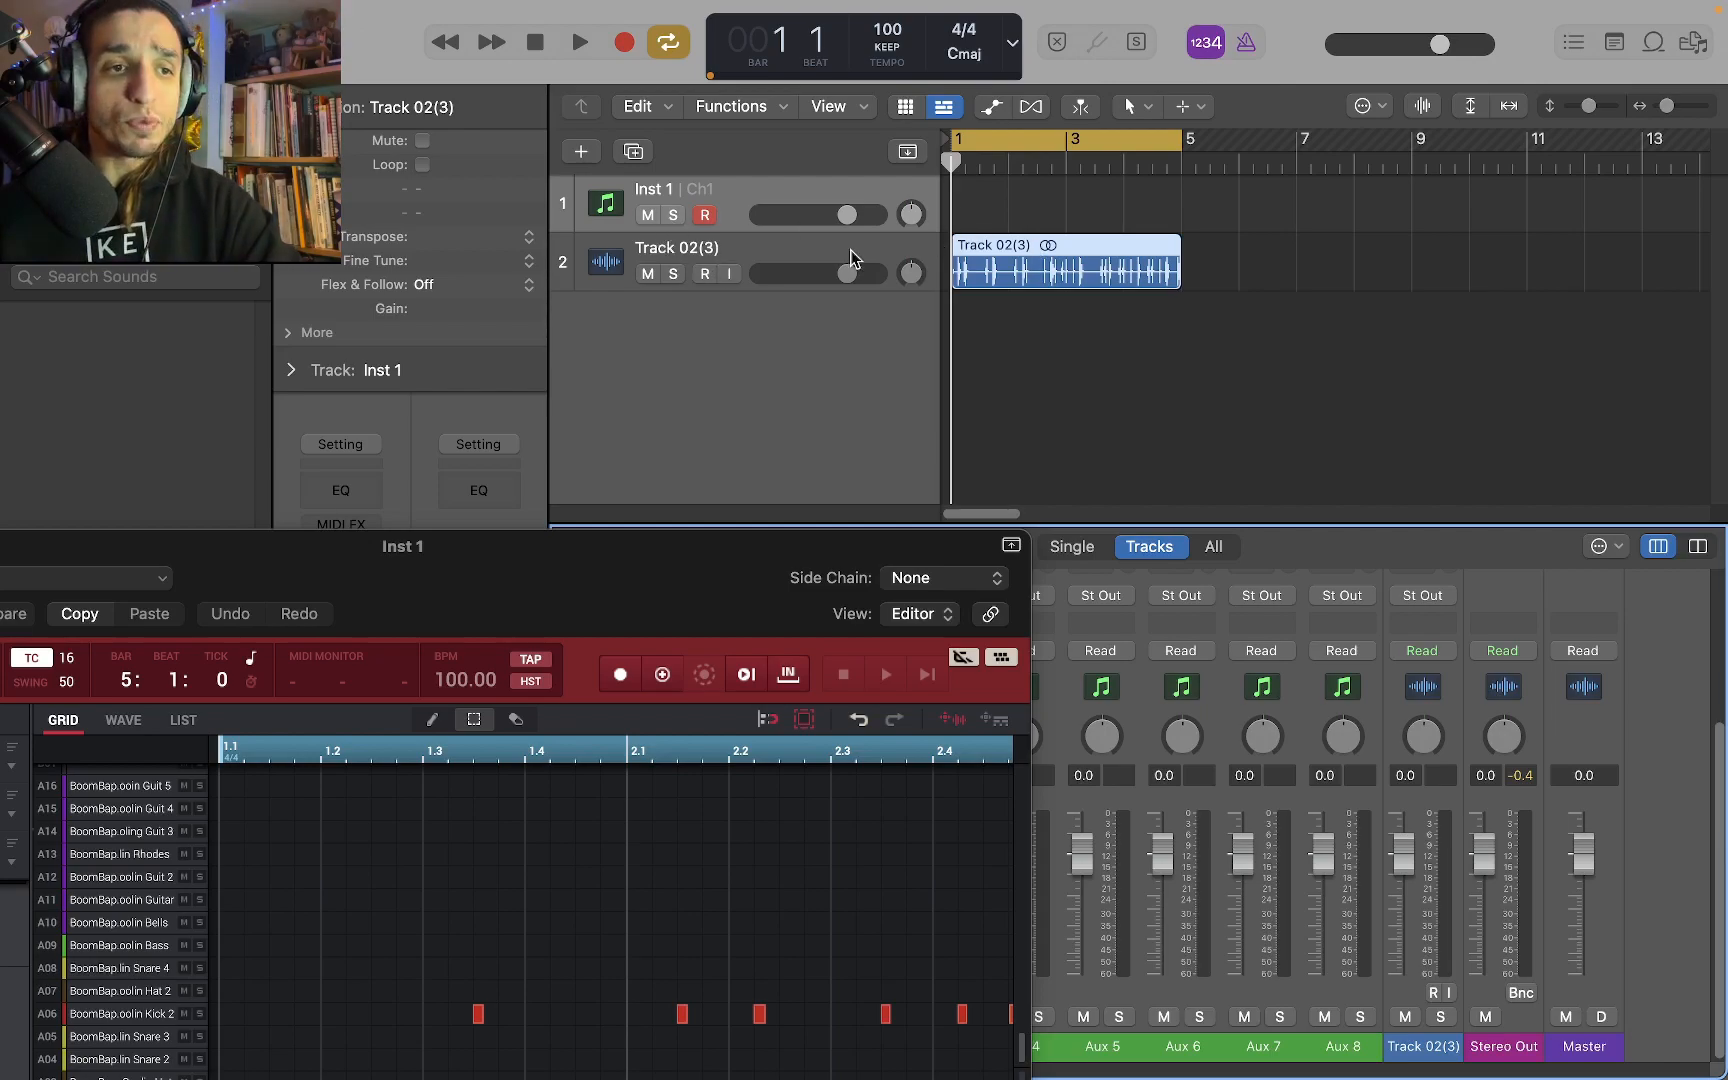
Listen to the Inst 1 track soloed, stop playback and clear its solo
click(673, 215)
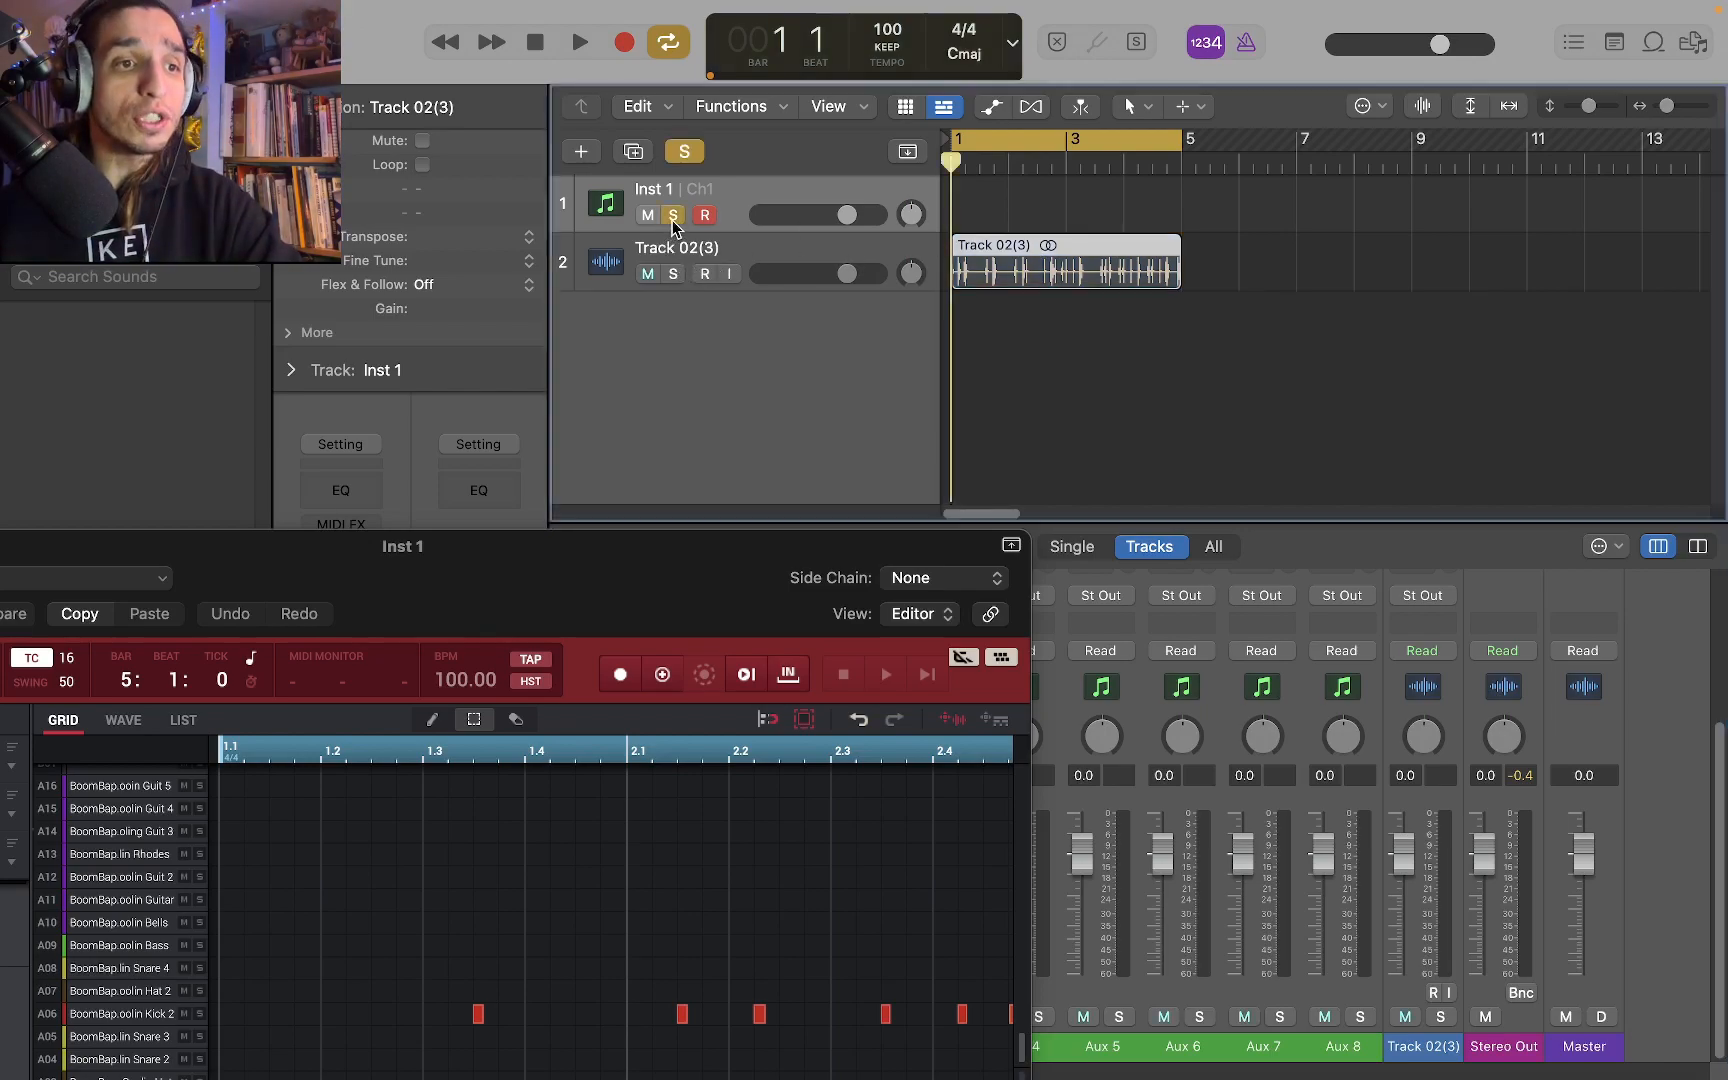
click(578, 43)
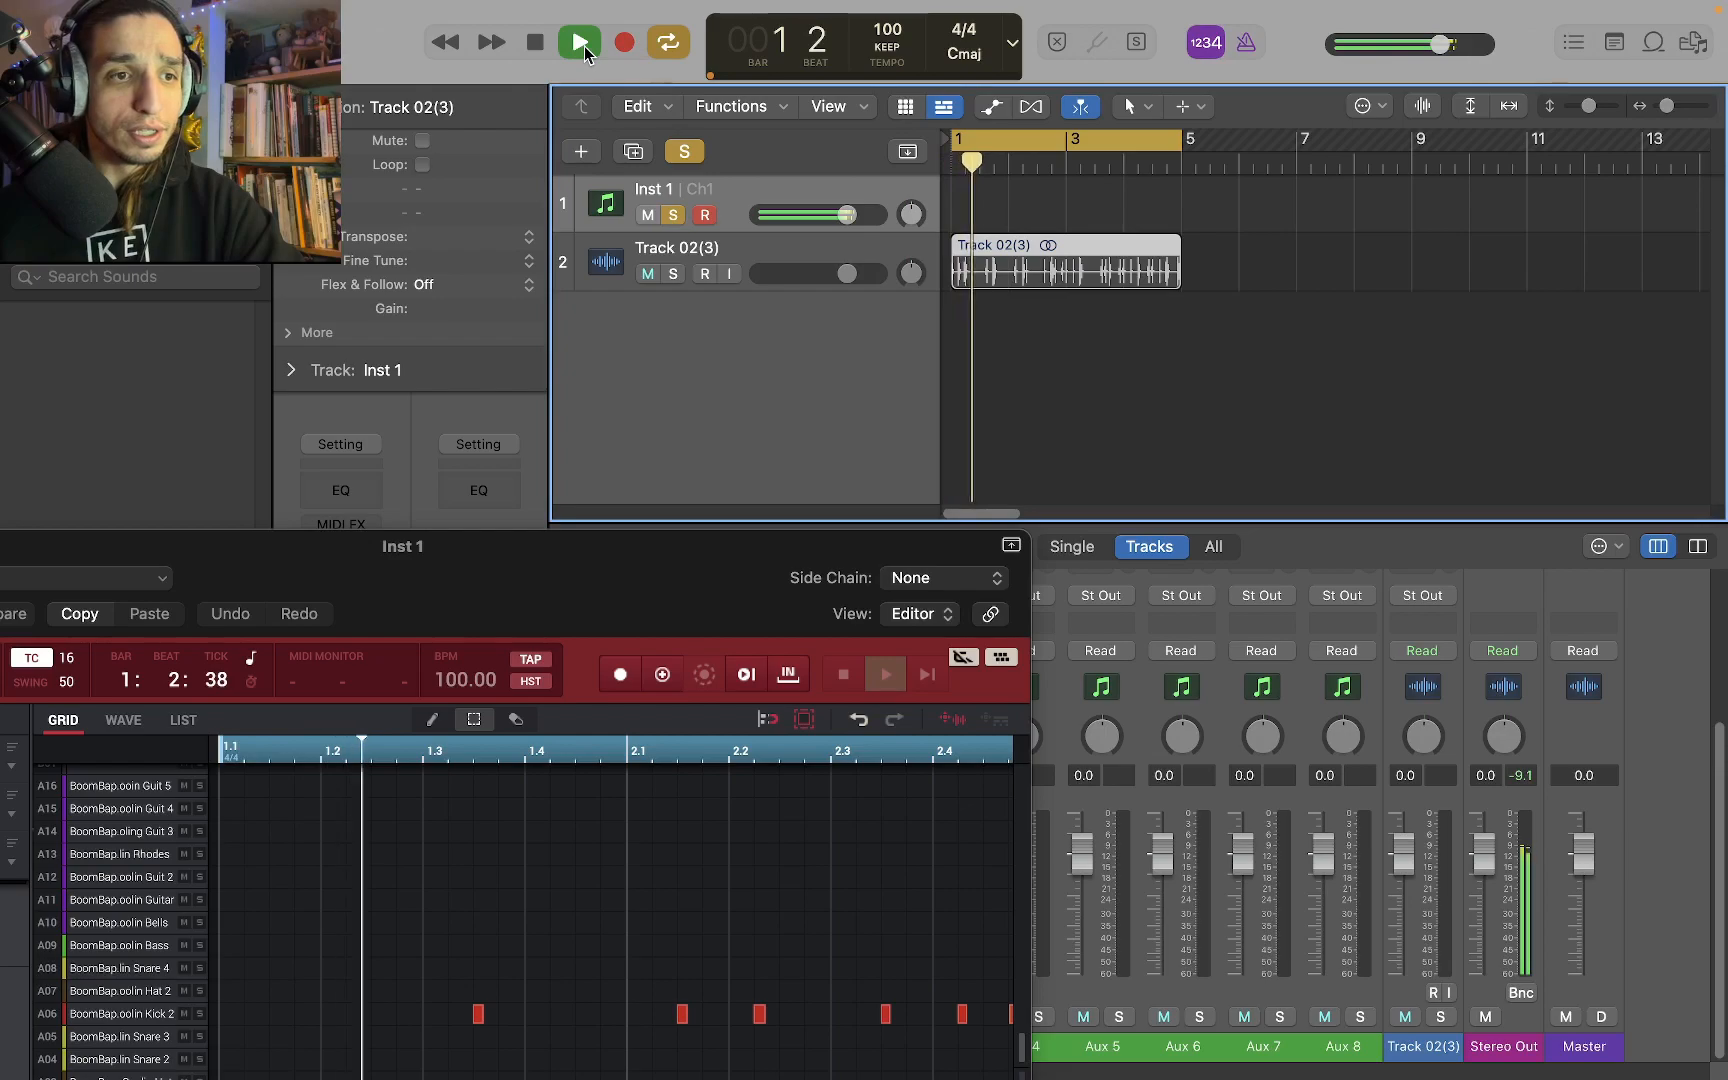
click(540, 47)
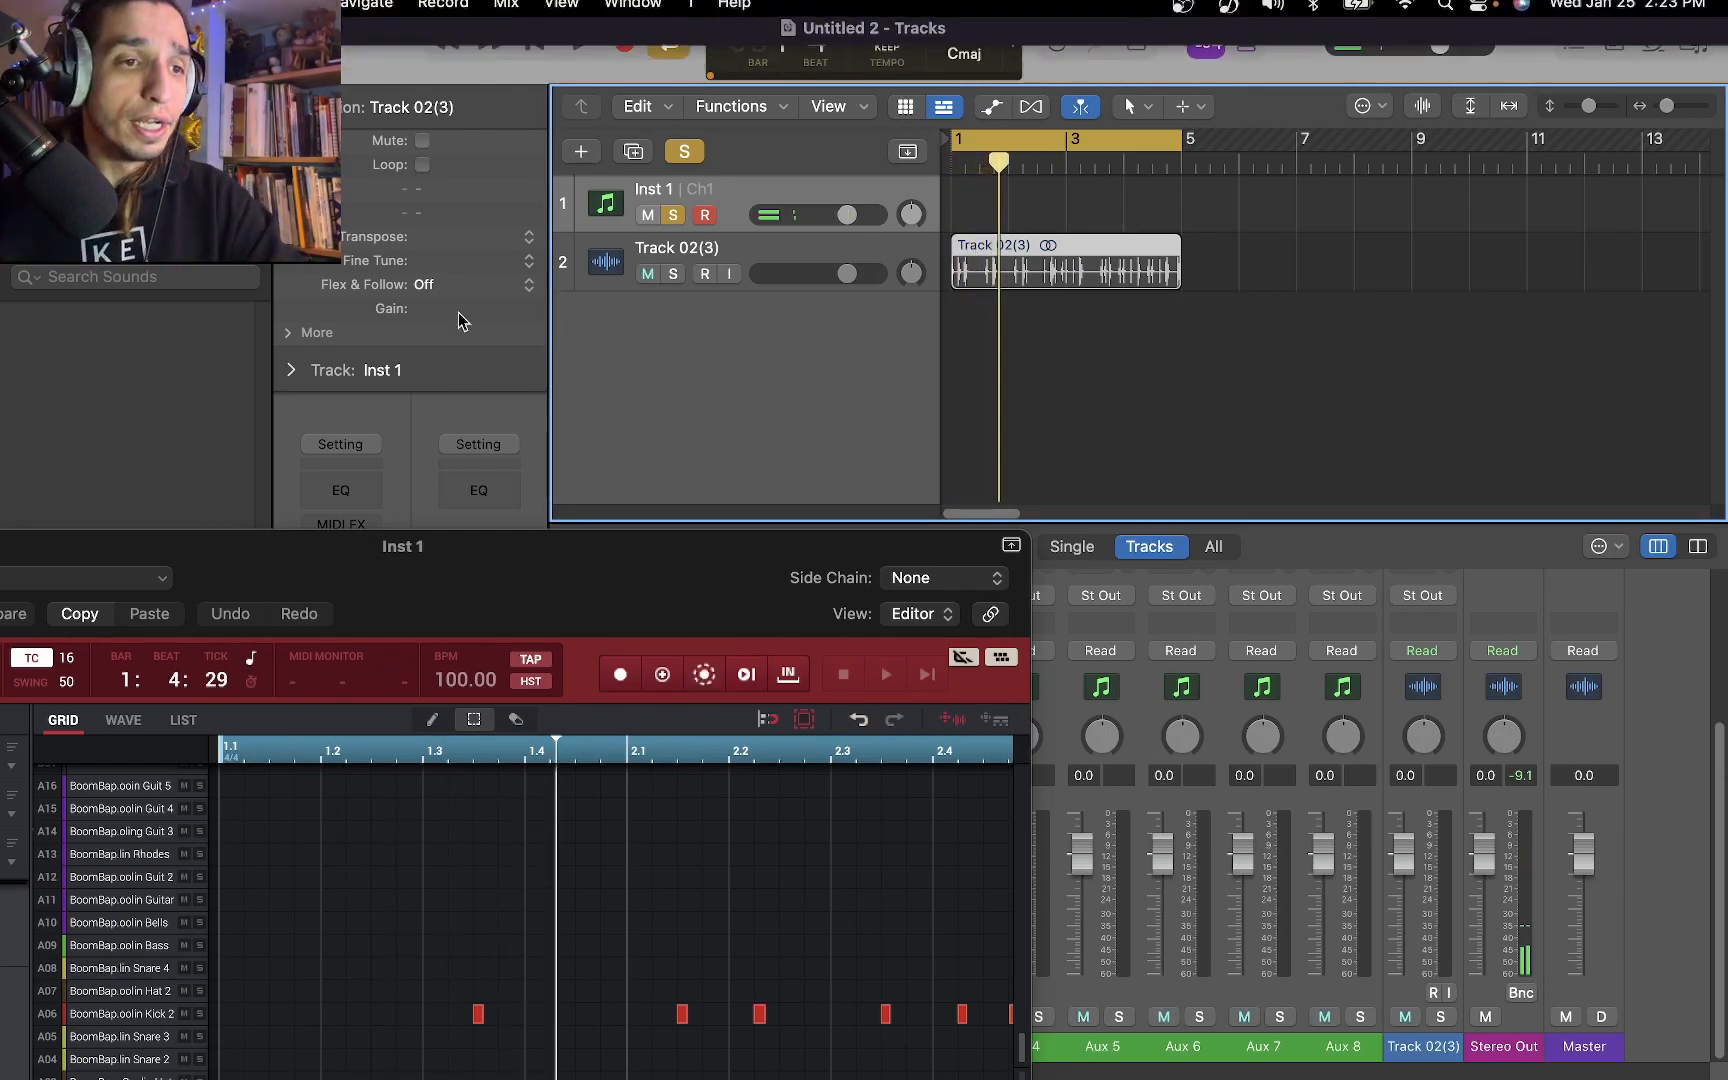
click(672, 215)
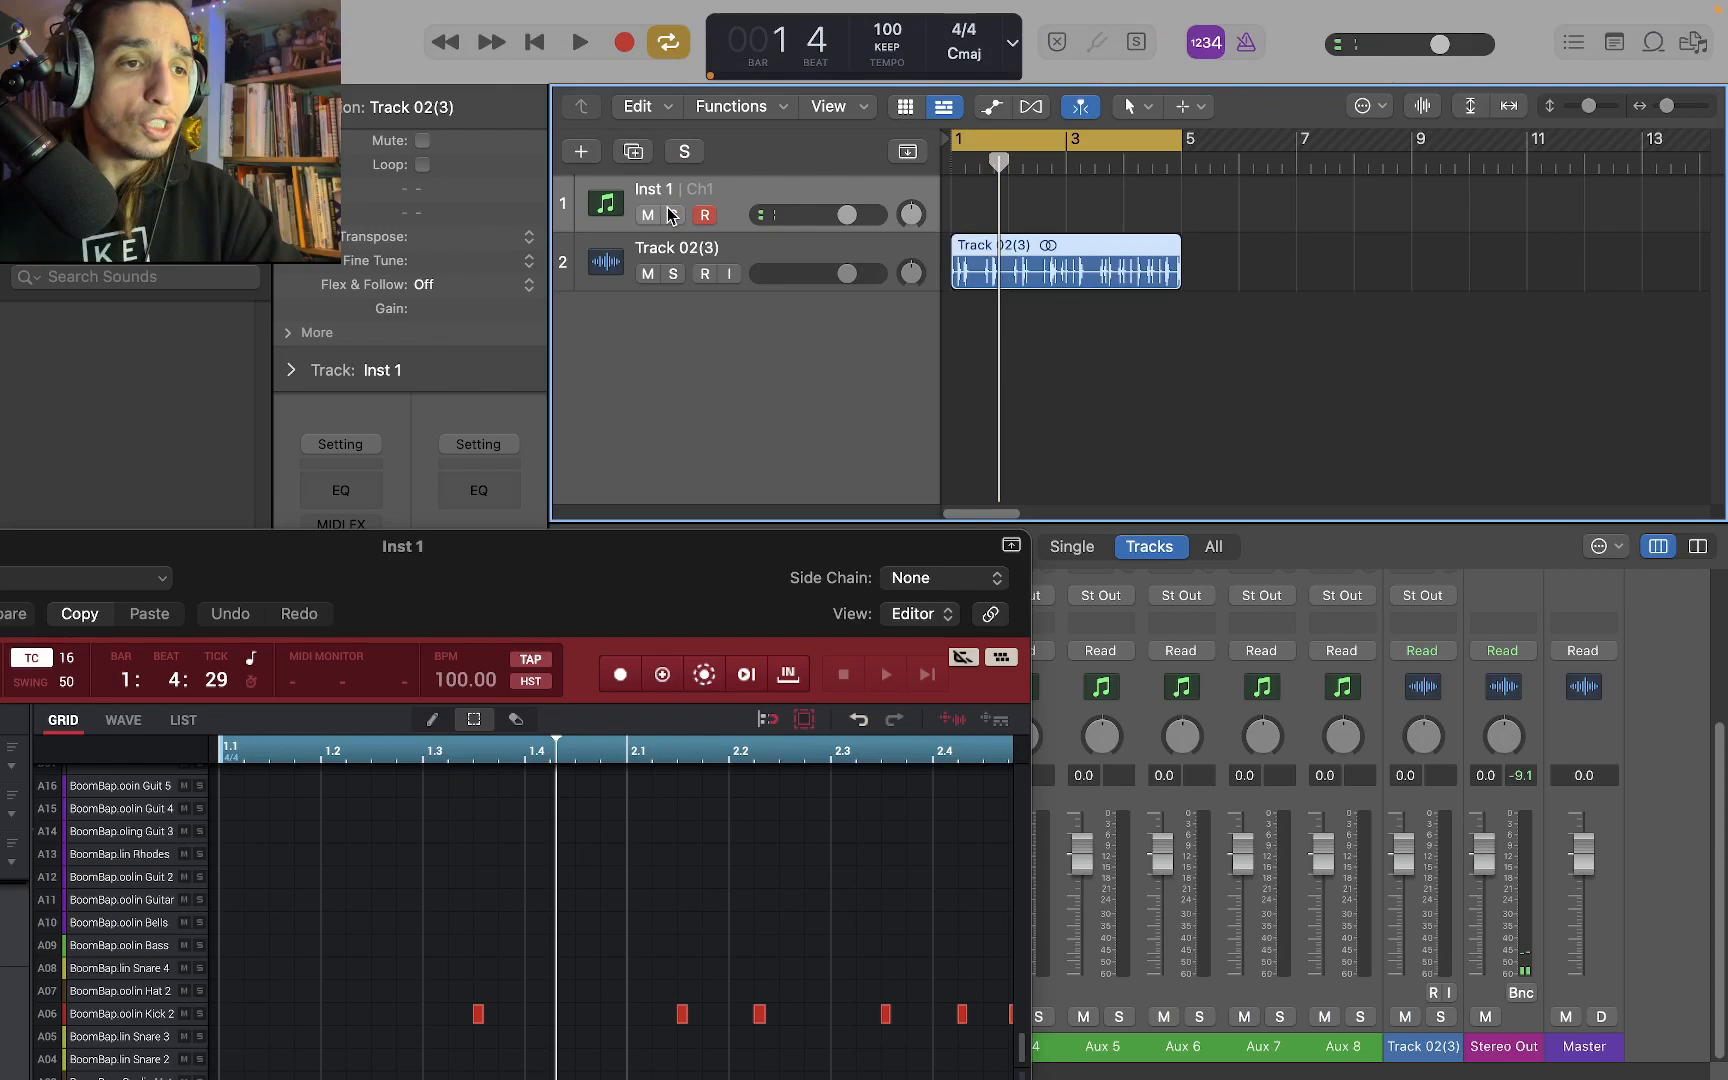
Solo the exported Track 02 audio, play it and lower its volume to -5.0 dB
click(671, 274)
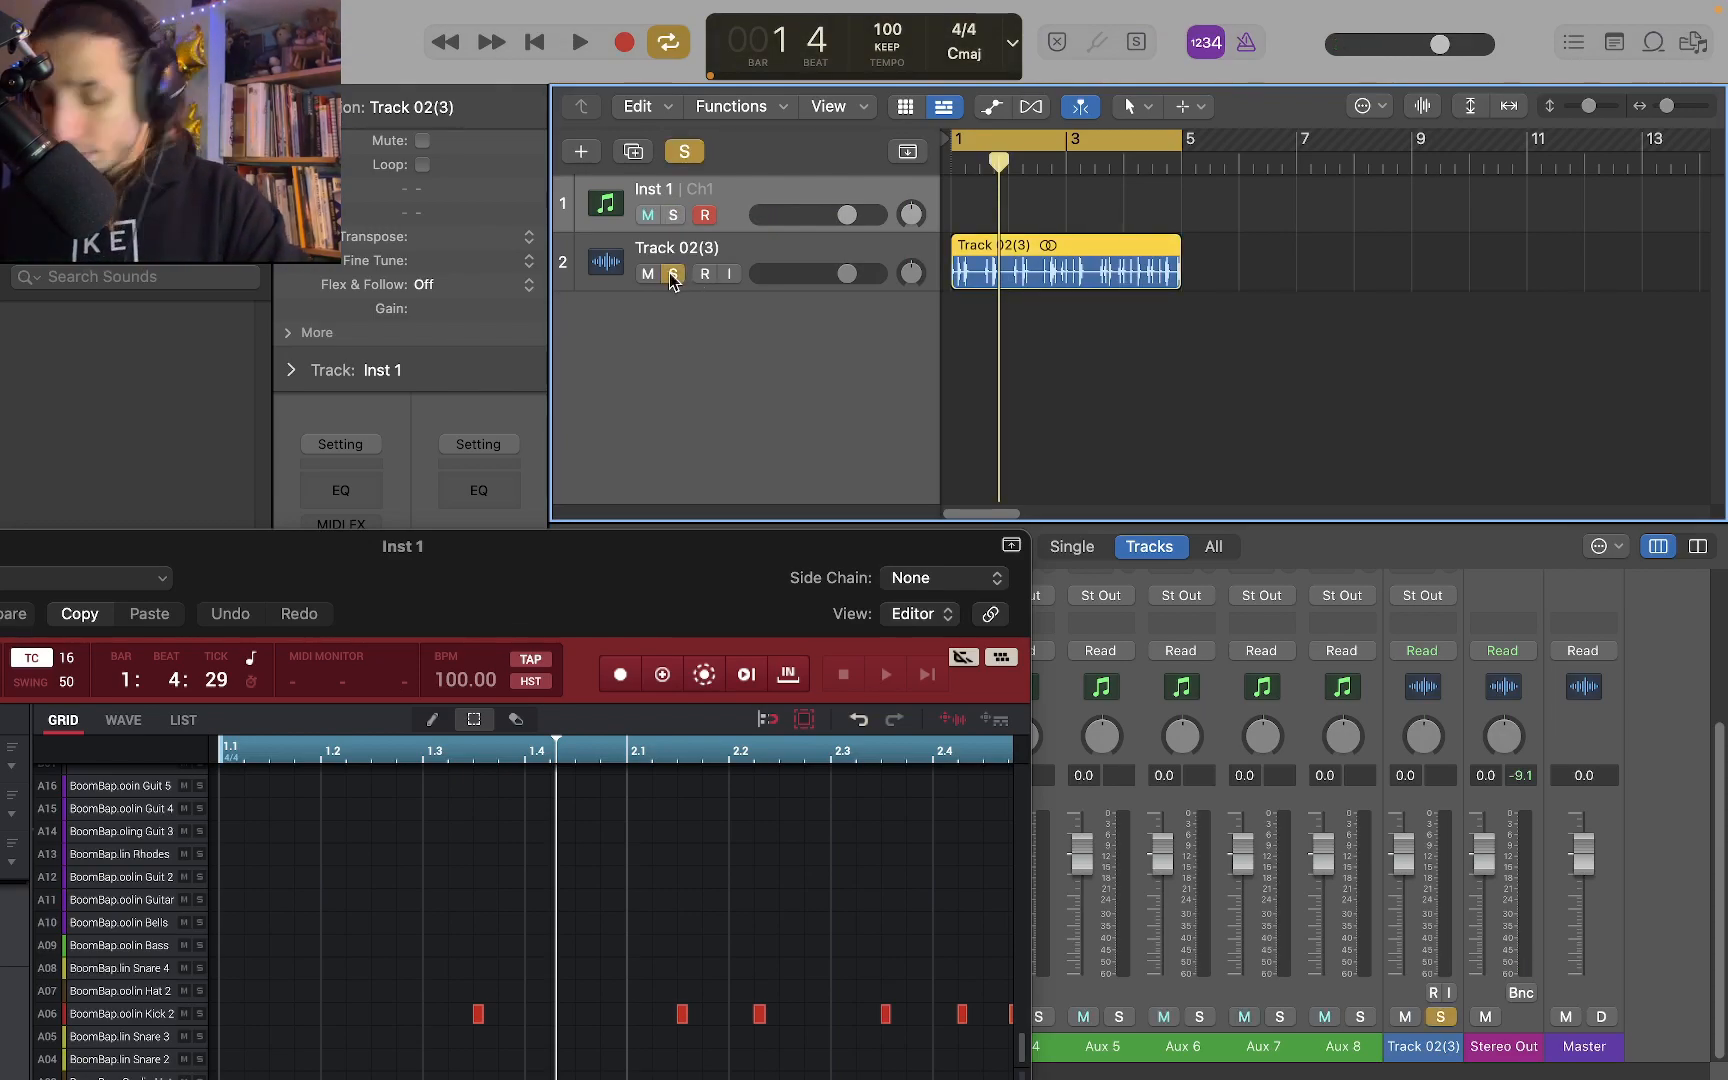
key(space)
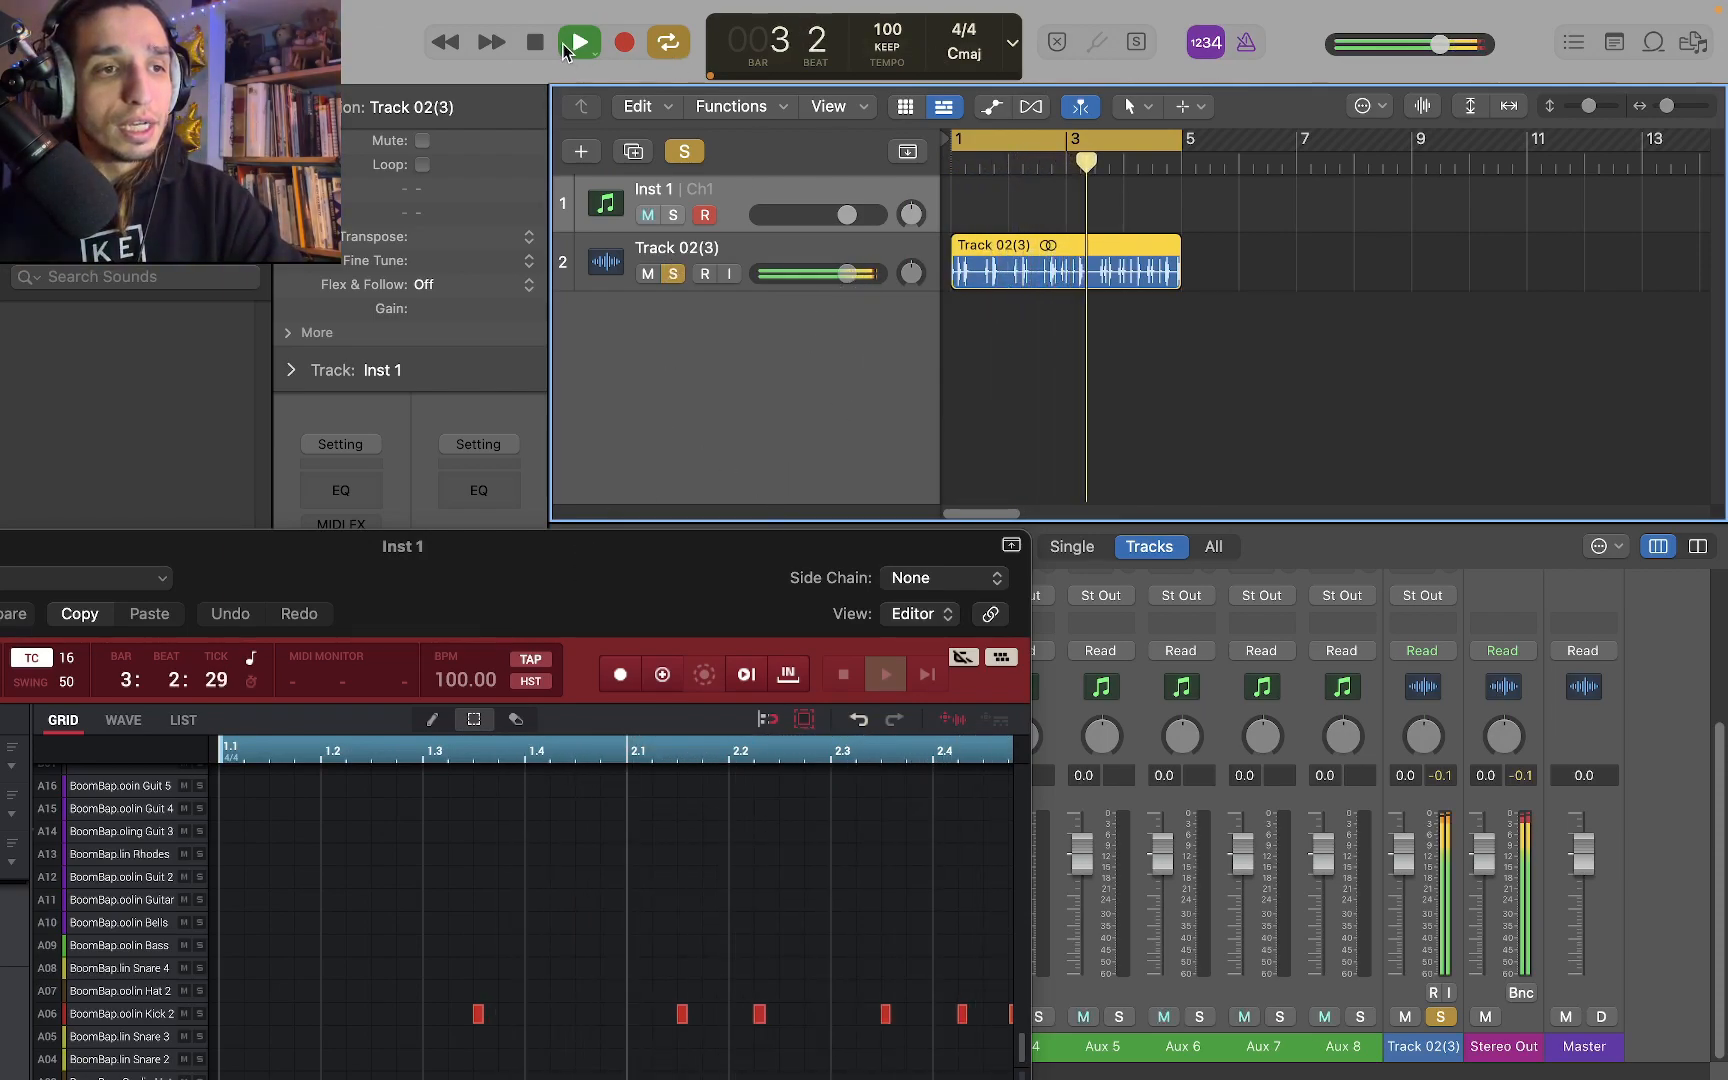
drag(845, 278, 822, 274)
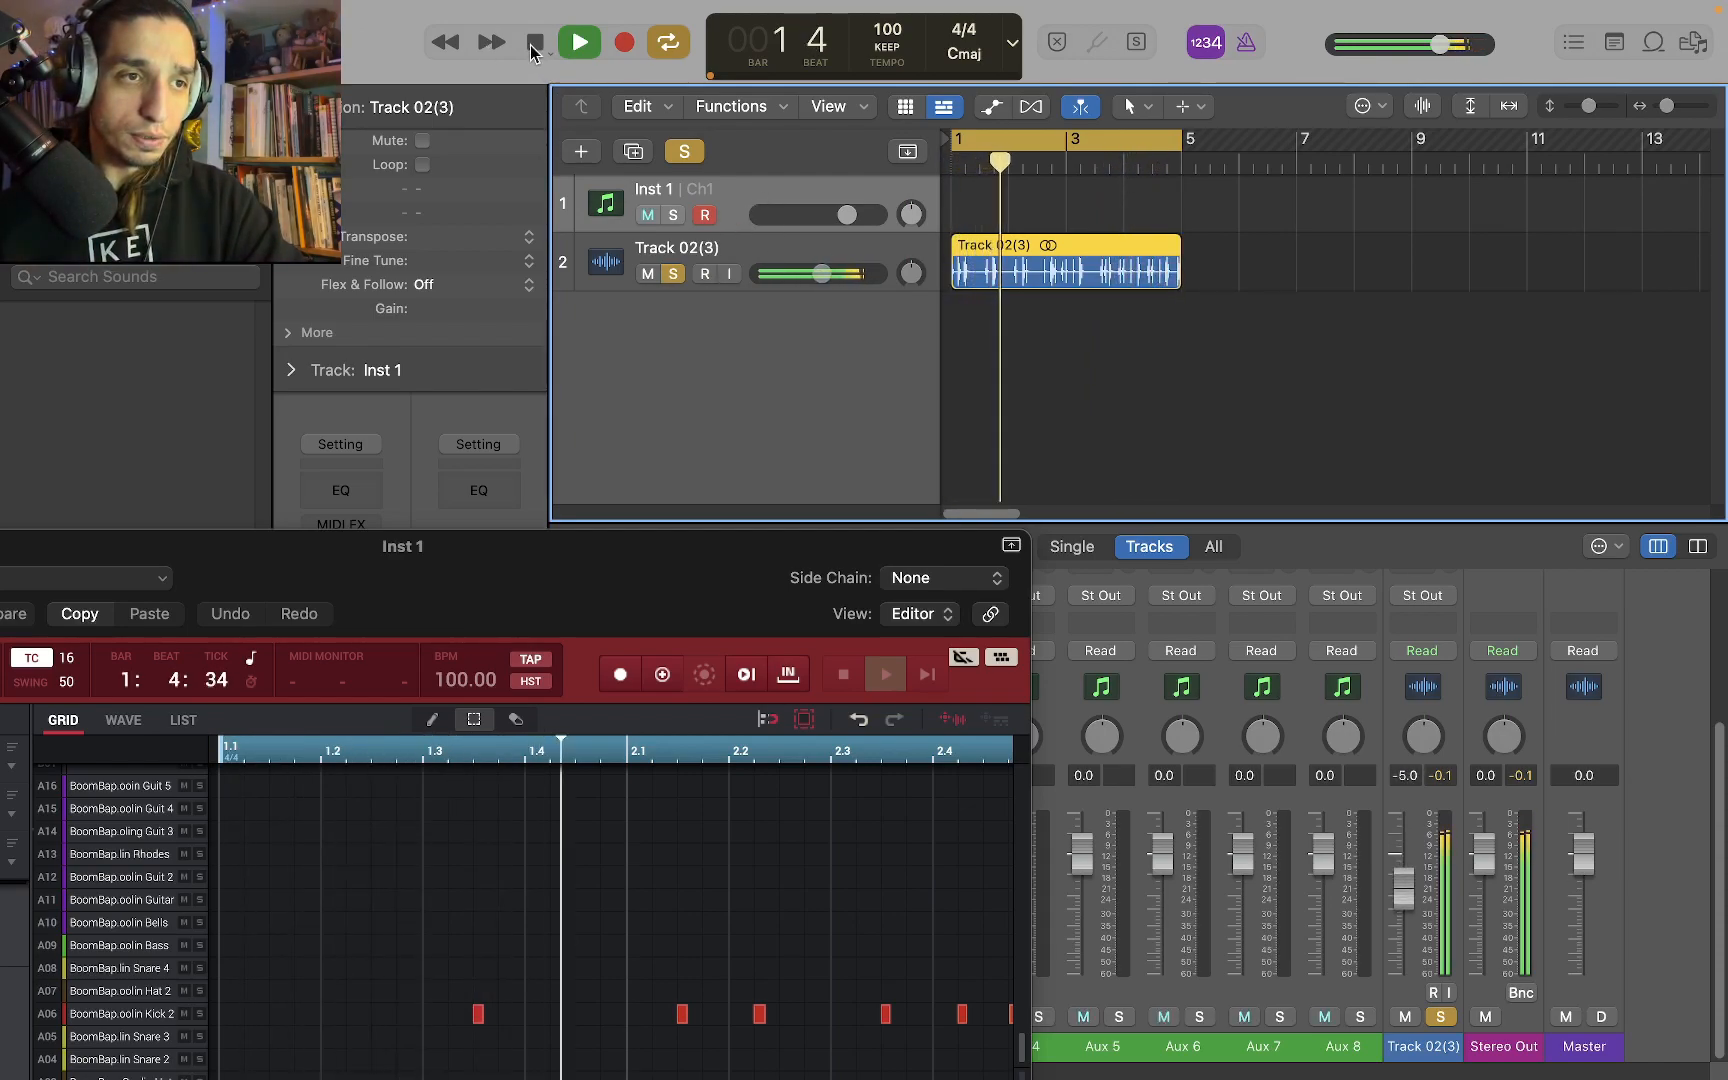
click(533, 44)
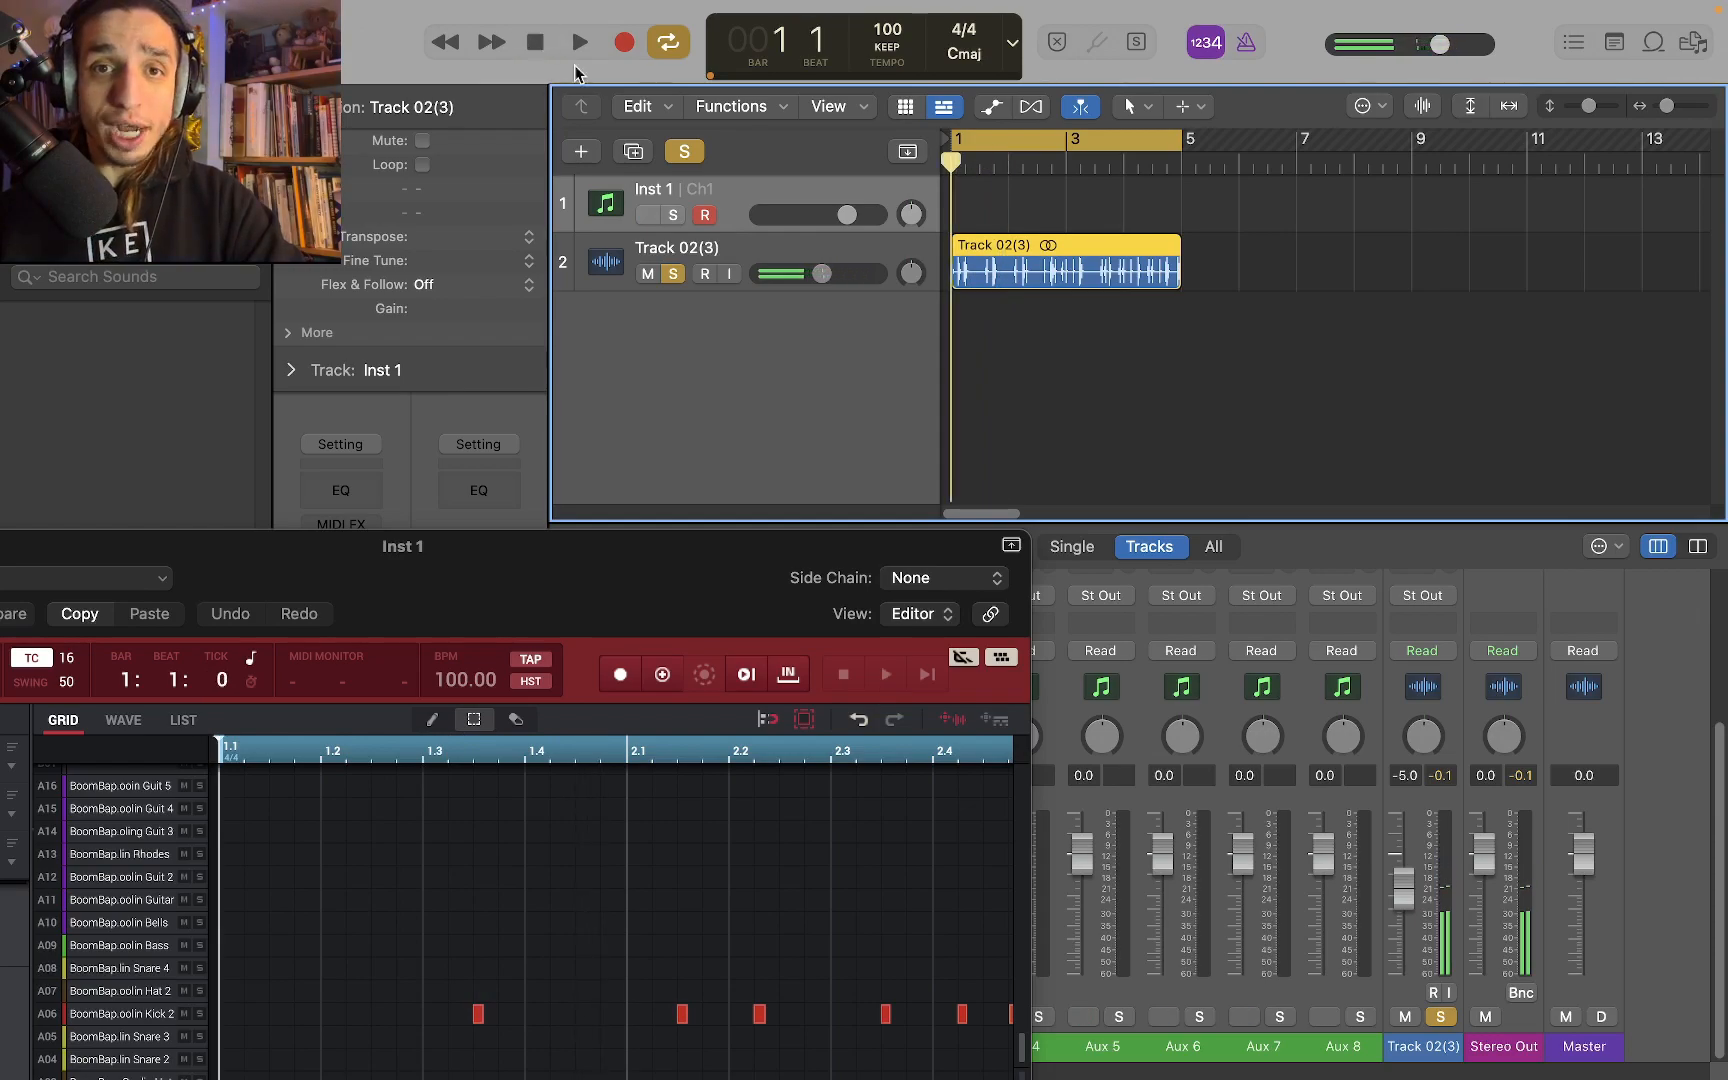
Move the MPC window fully into view and hide its inspector to widen the note grid
drag(540, 574, 995, 400)
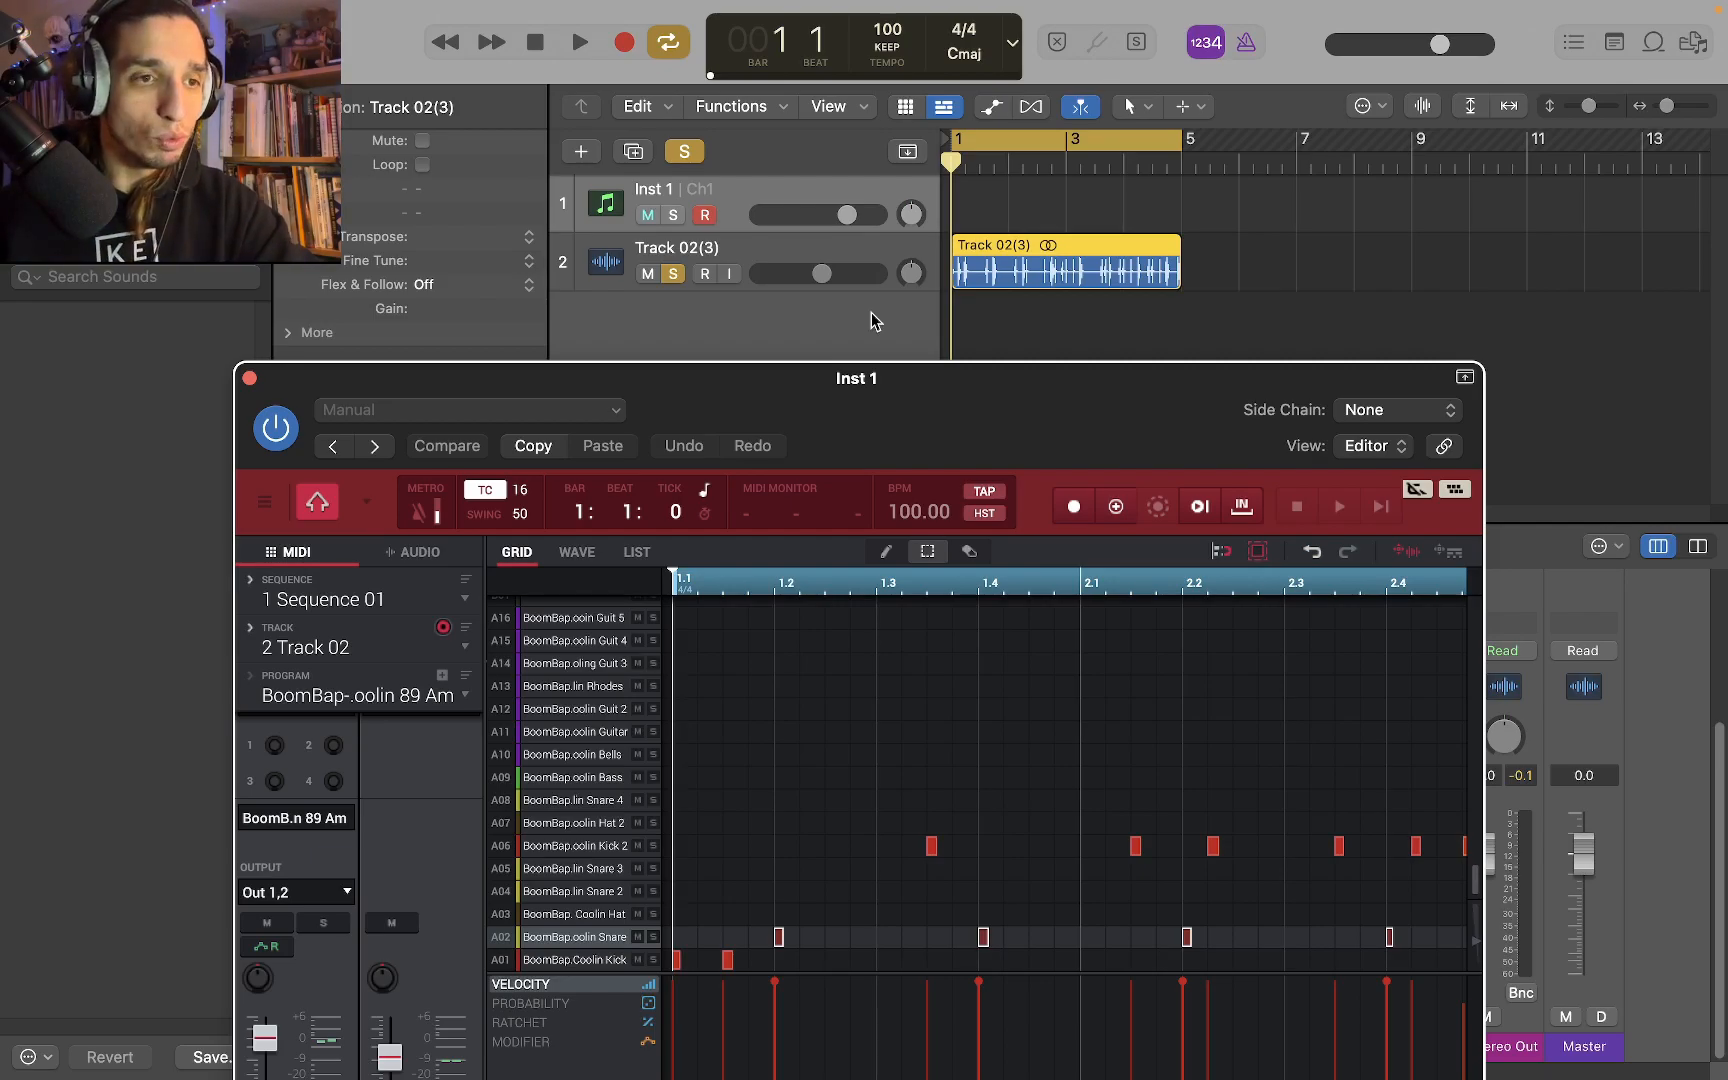
drag(822, 397, 1033, 268)
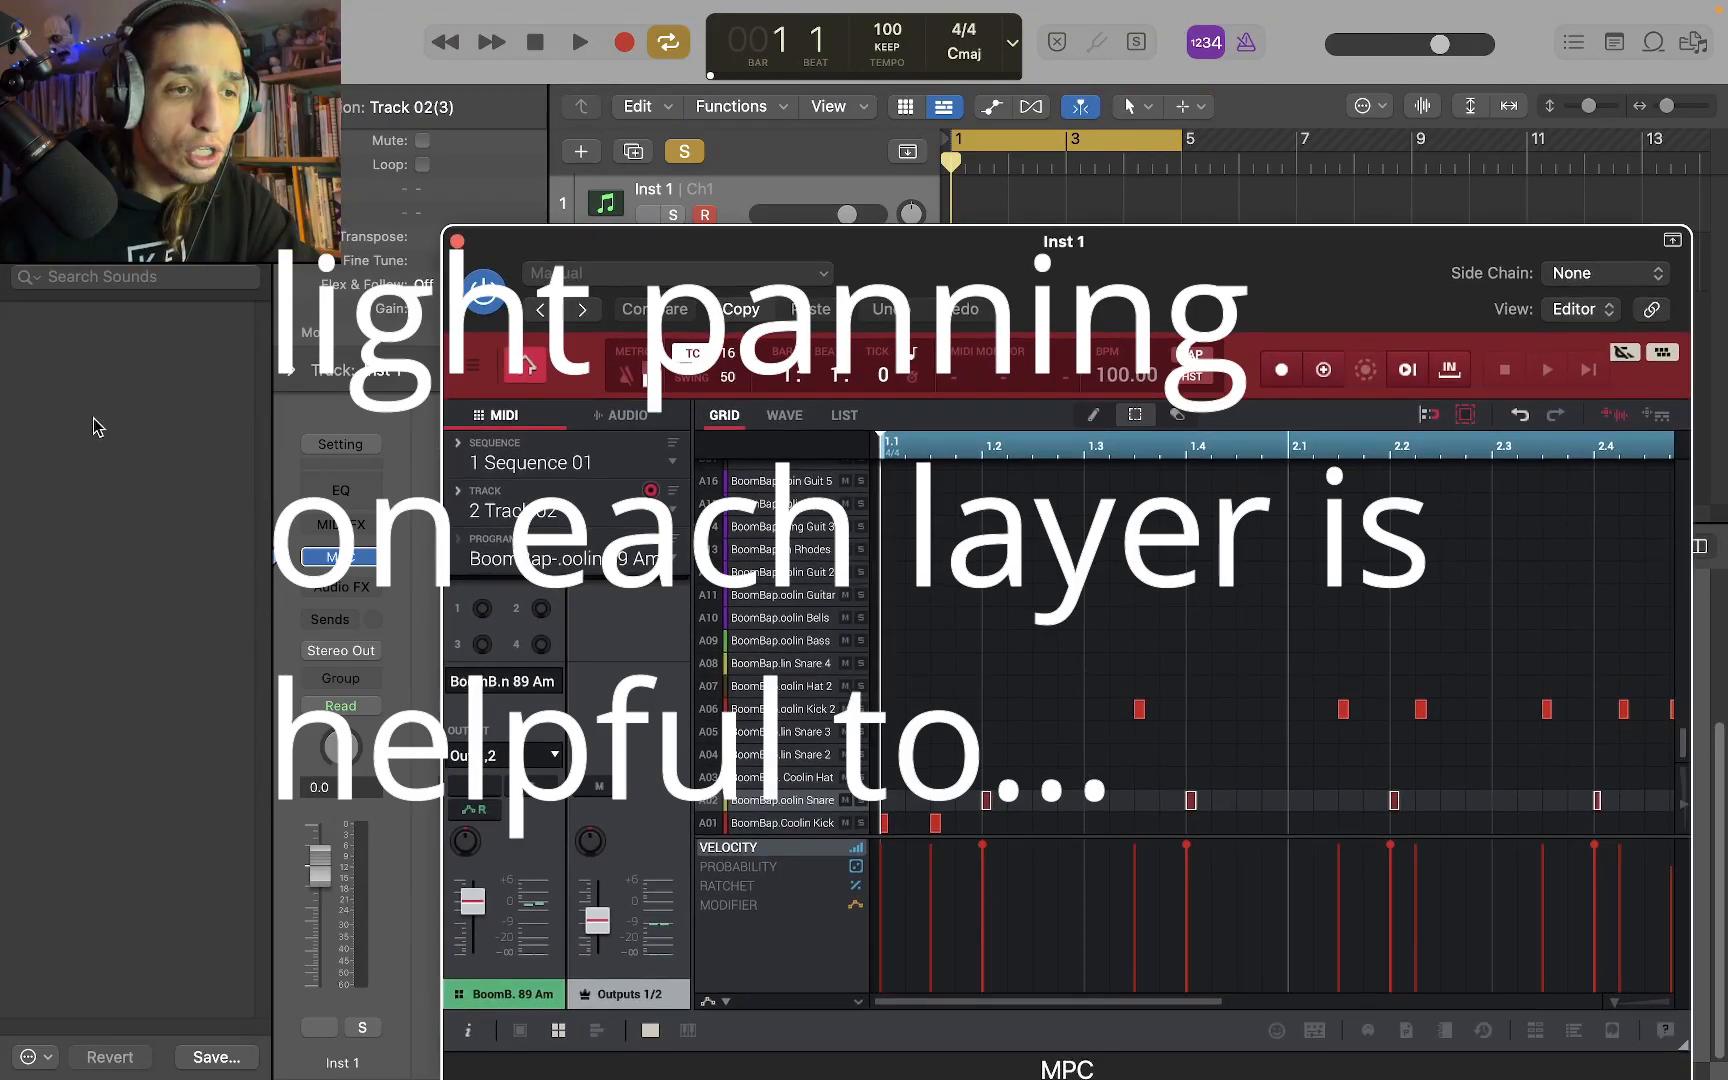
drag(897, 250, 517, 190)
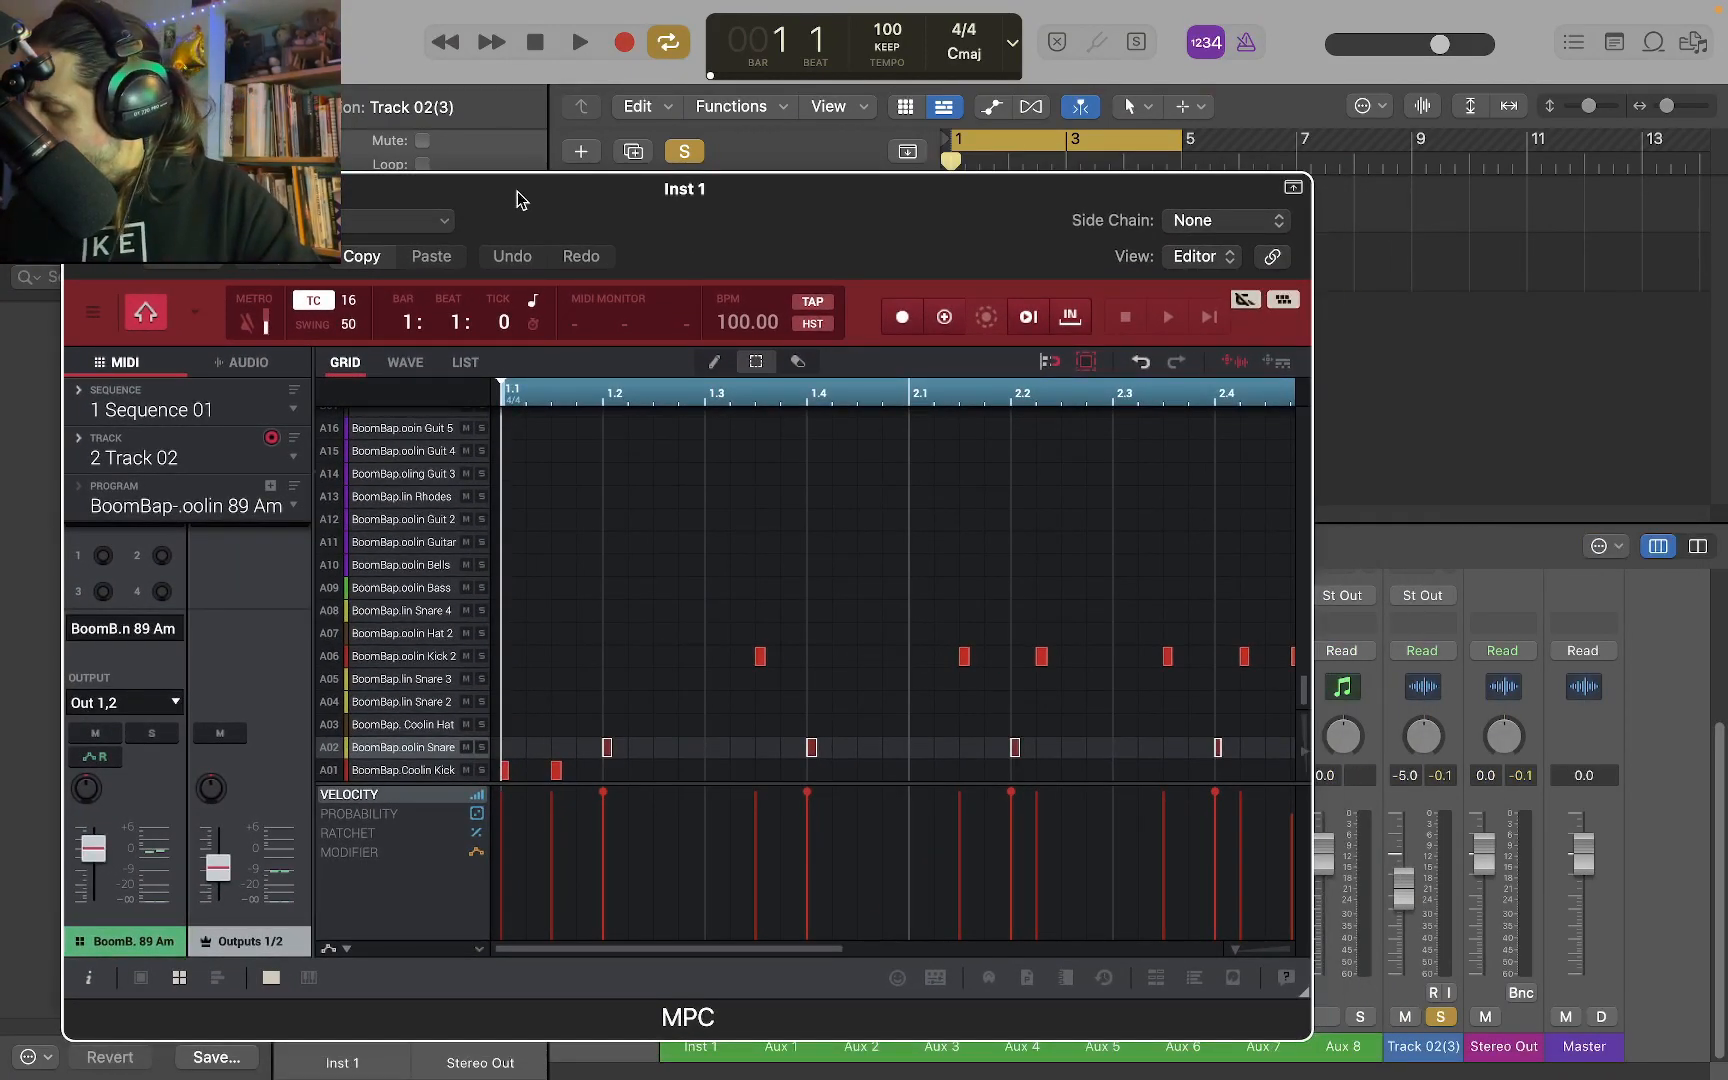
key(Down)
key(Down)
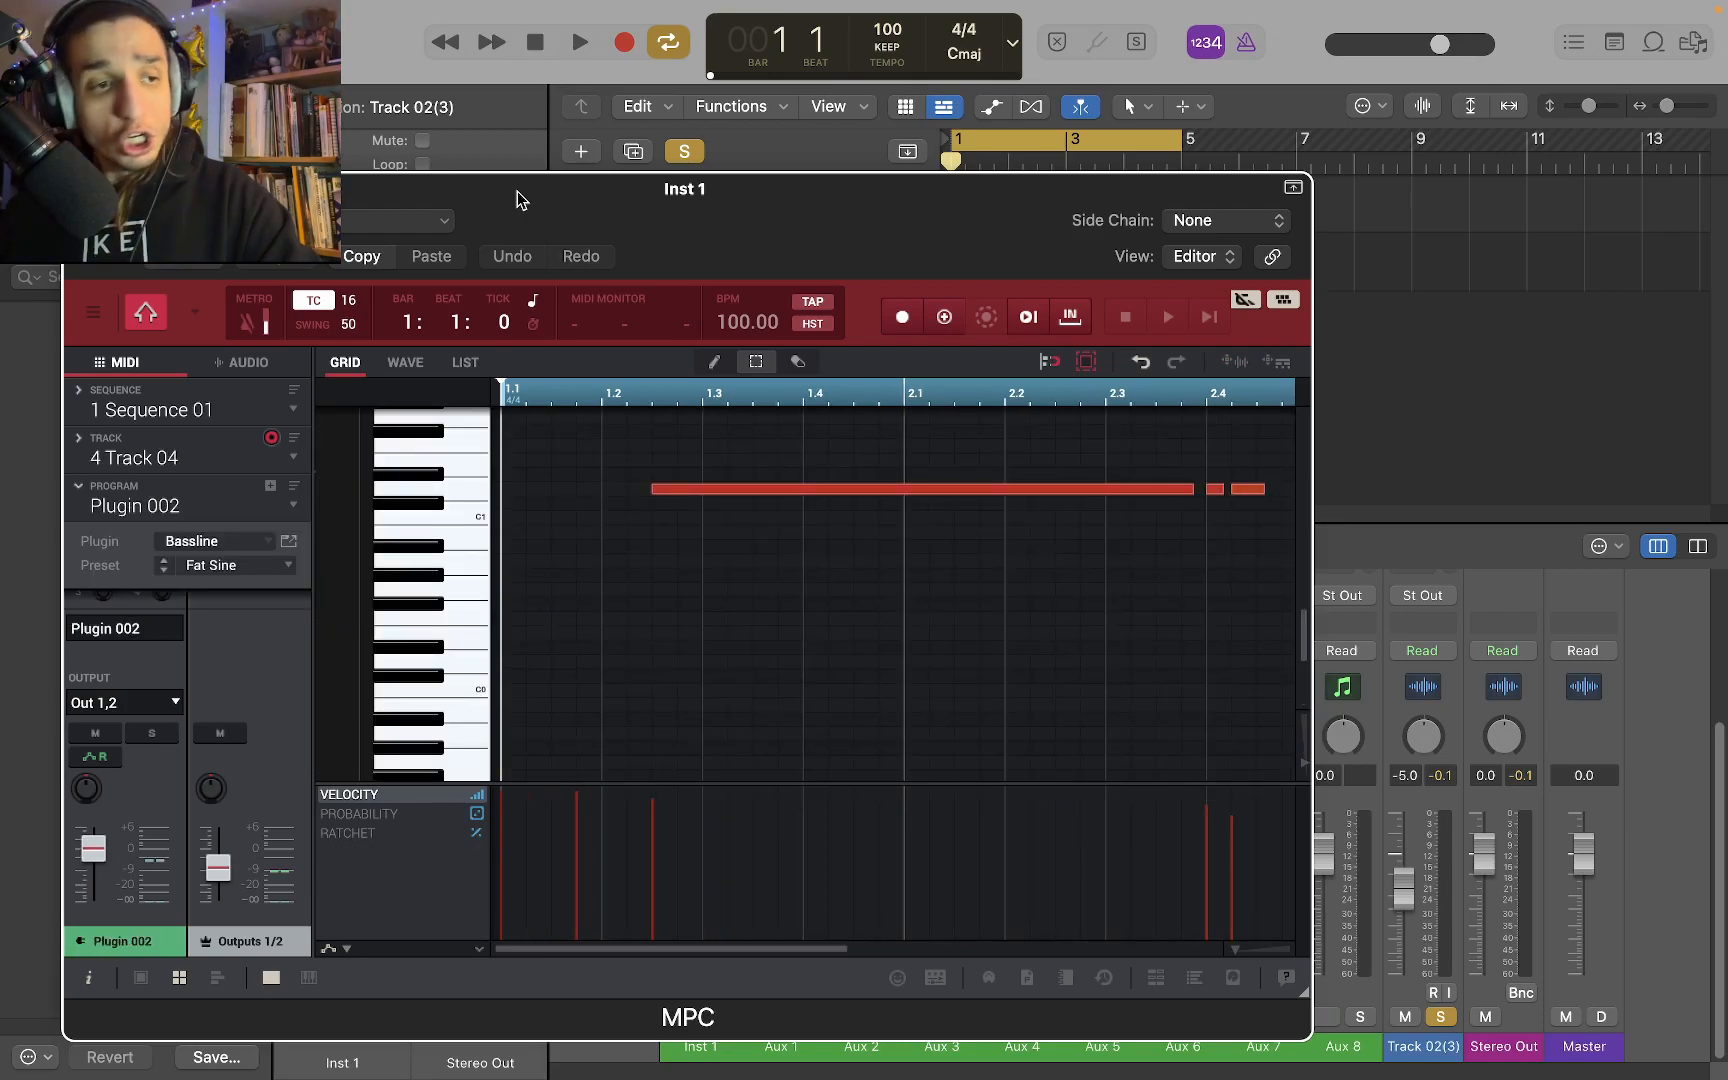
click(86, 979)
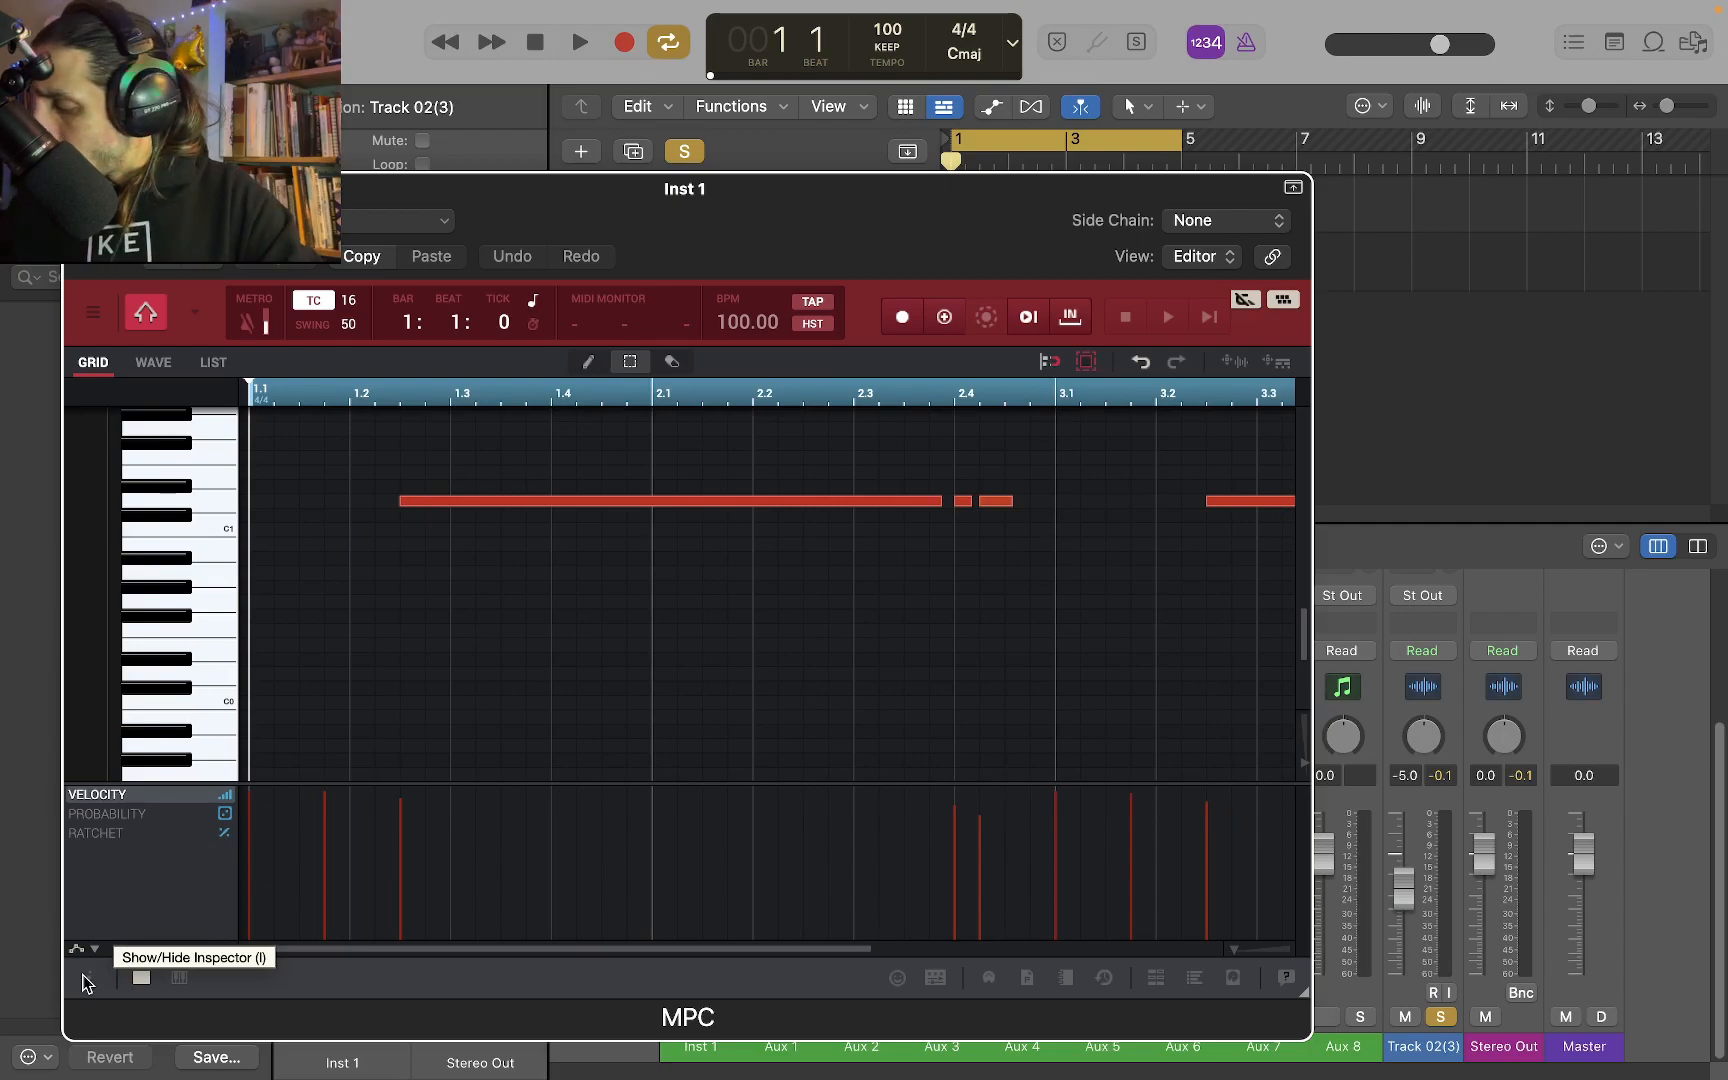
Select MPC Track 03 and export it as audio onto a new track at bar 1 below the Track 02 audio
key(Up)
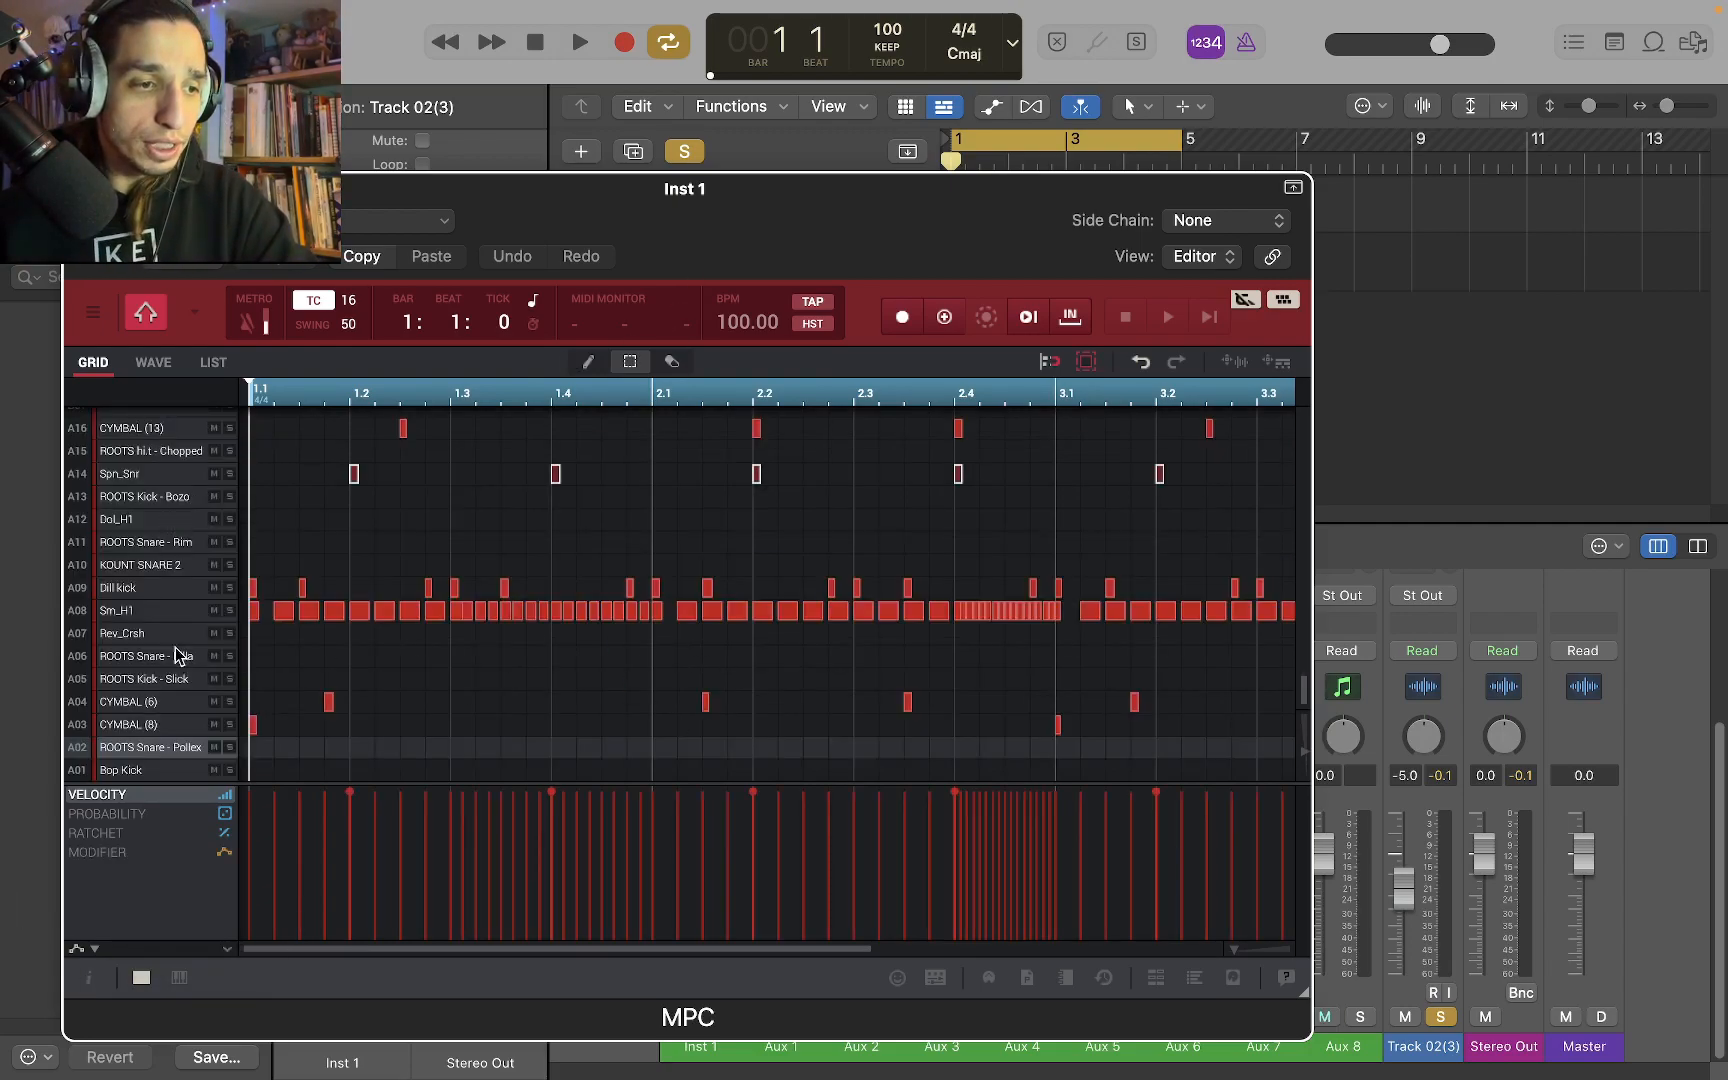
scroll(266, 606, up, 5)
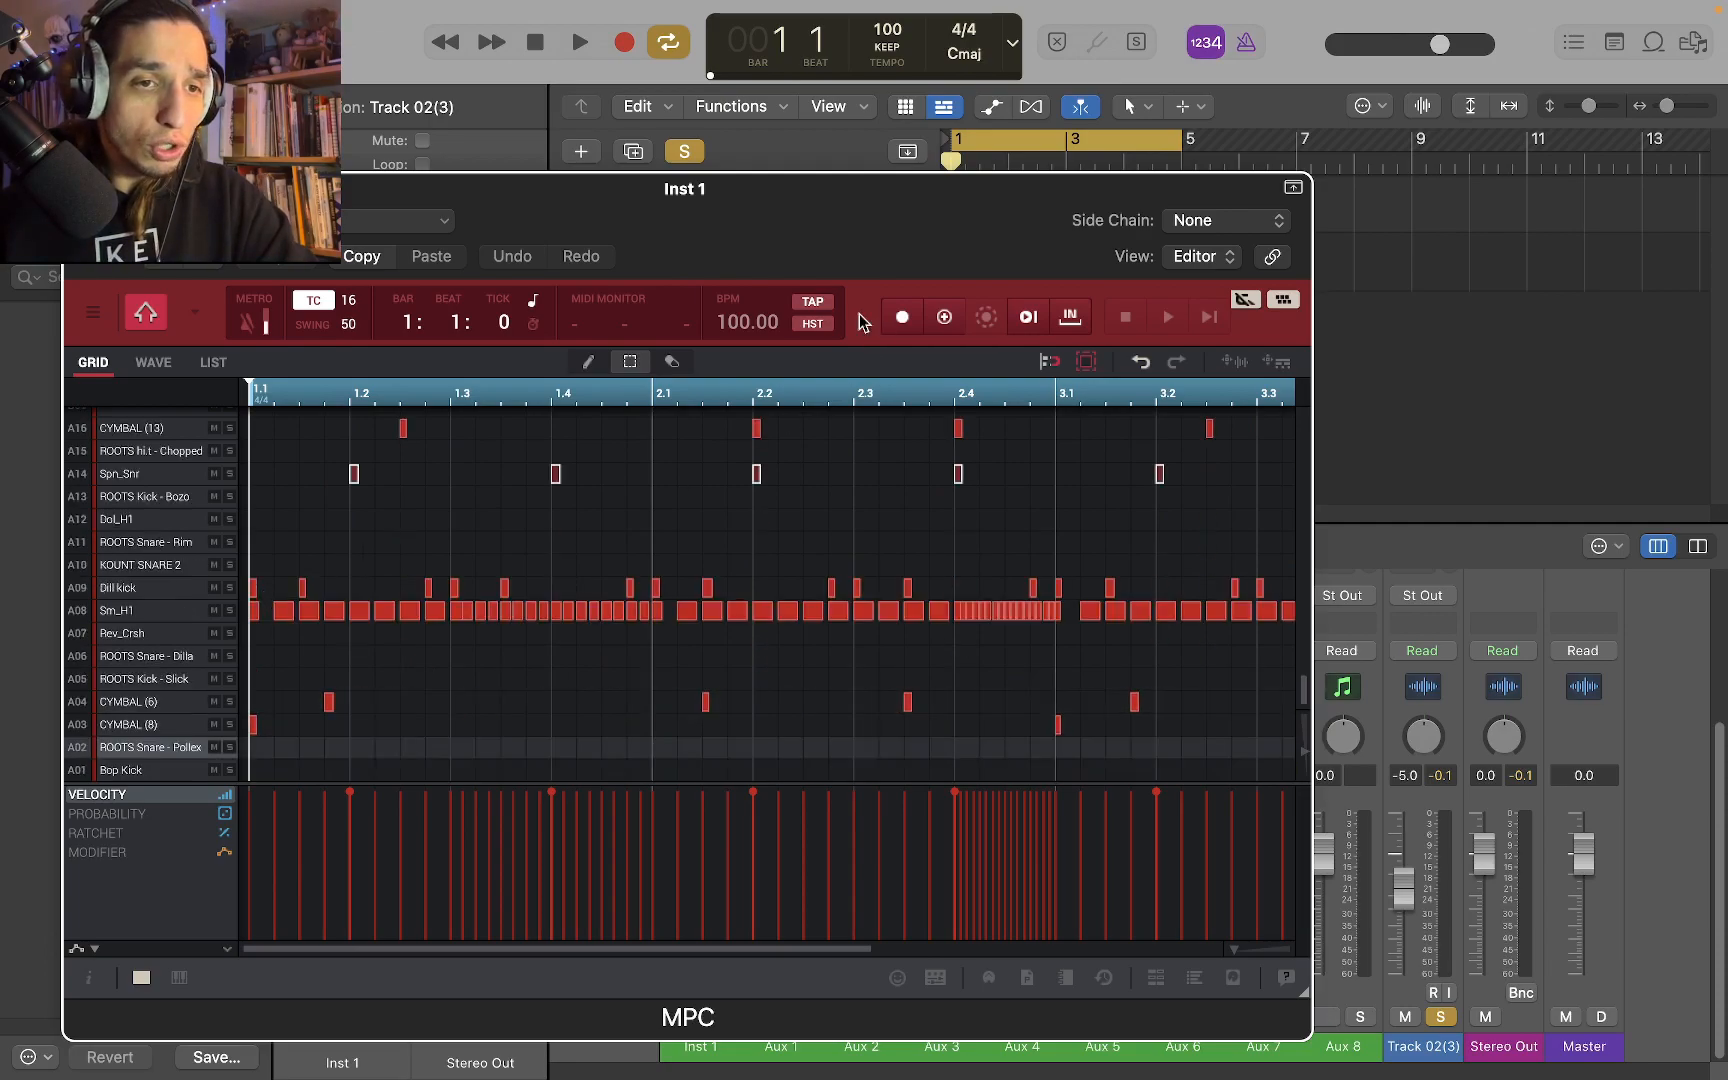
drag(797, 228, 392, 597)
drag(815, 738, 945, 335)
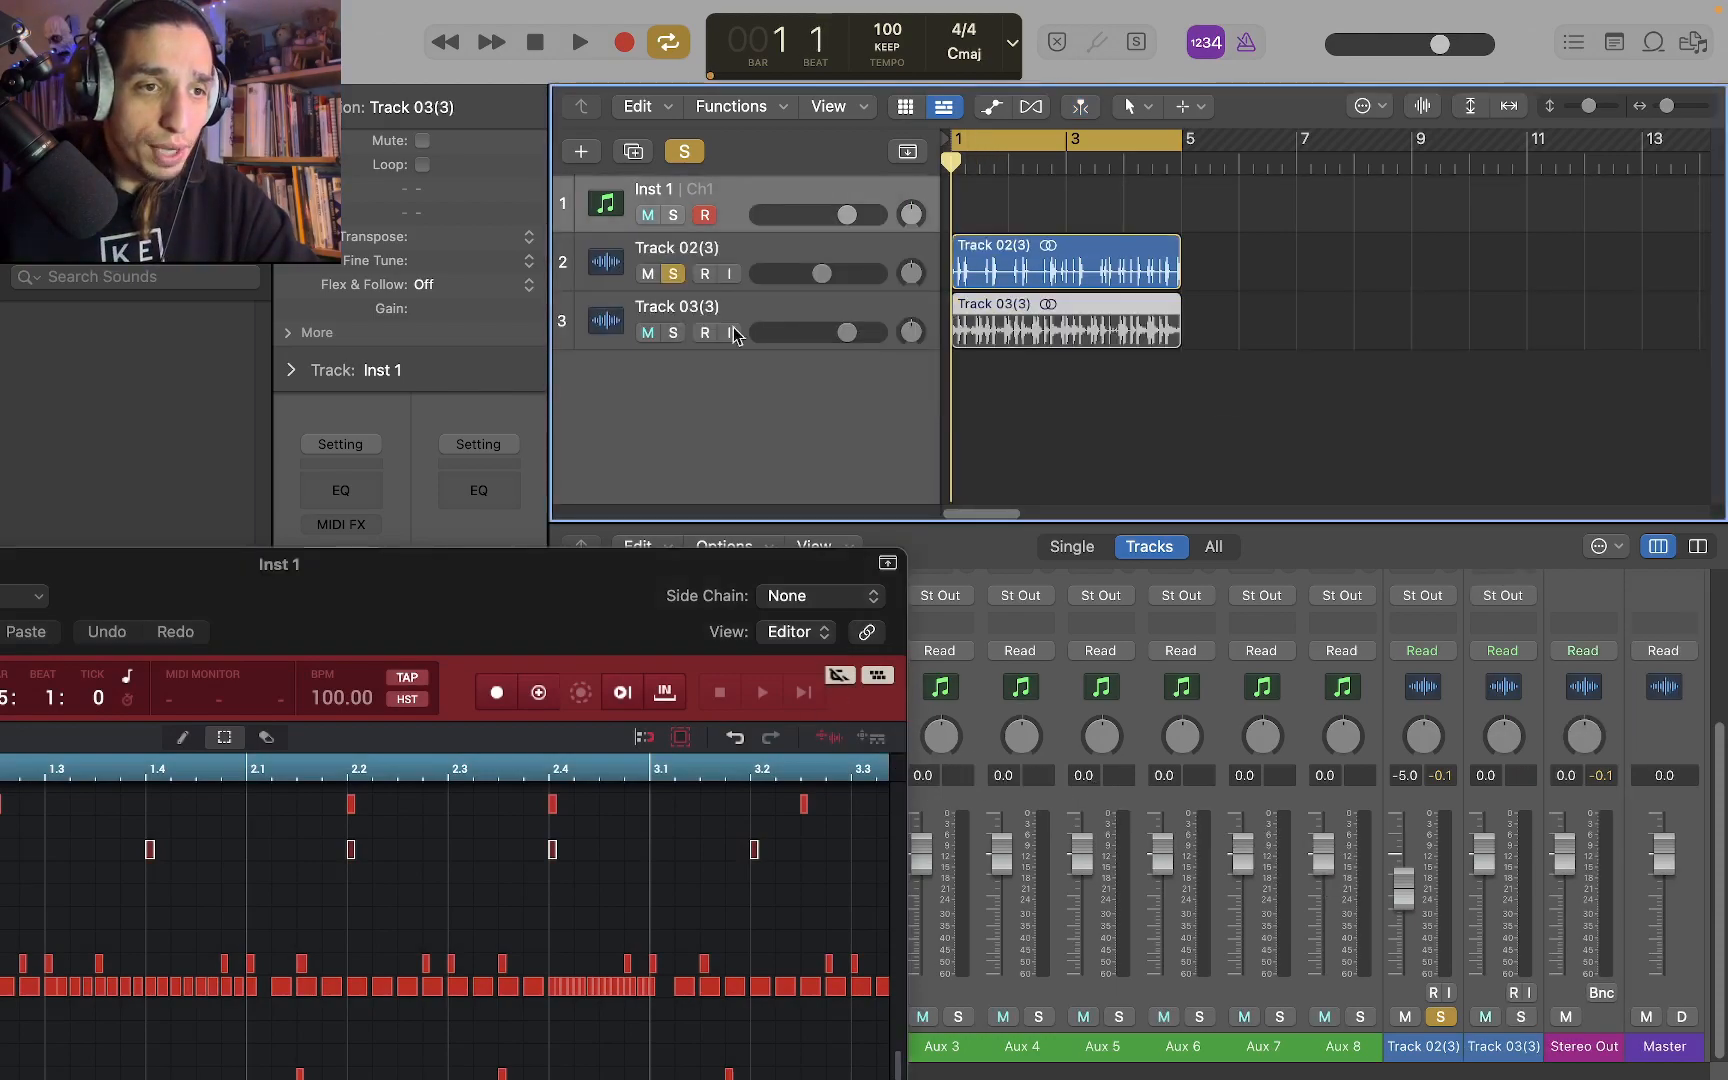
Play the exported Track 03 audio soloed in place of Track 02, lower its volume to -11.0 dB and clear the solo
click(675, 274)
click(673, 332)
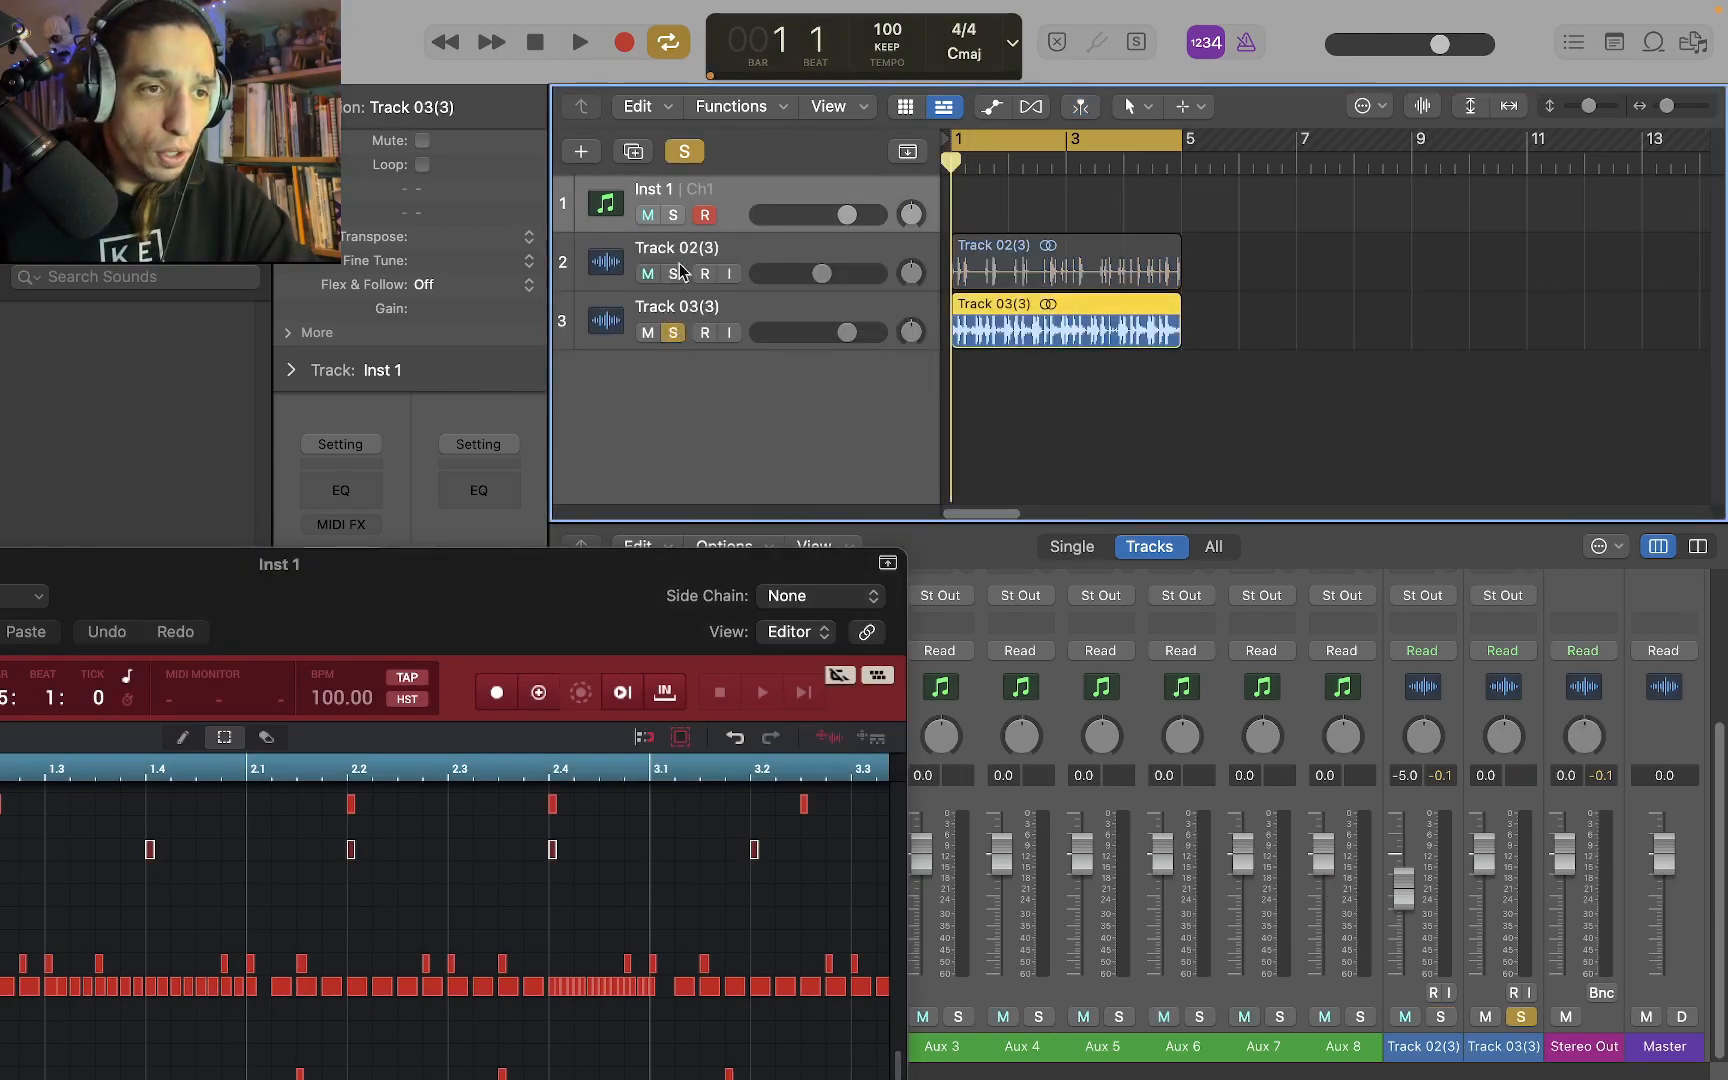
click(578, 42)
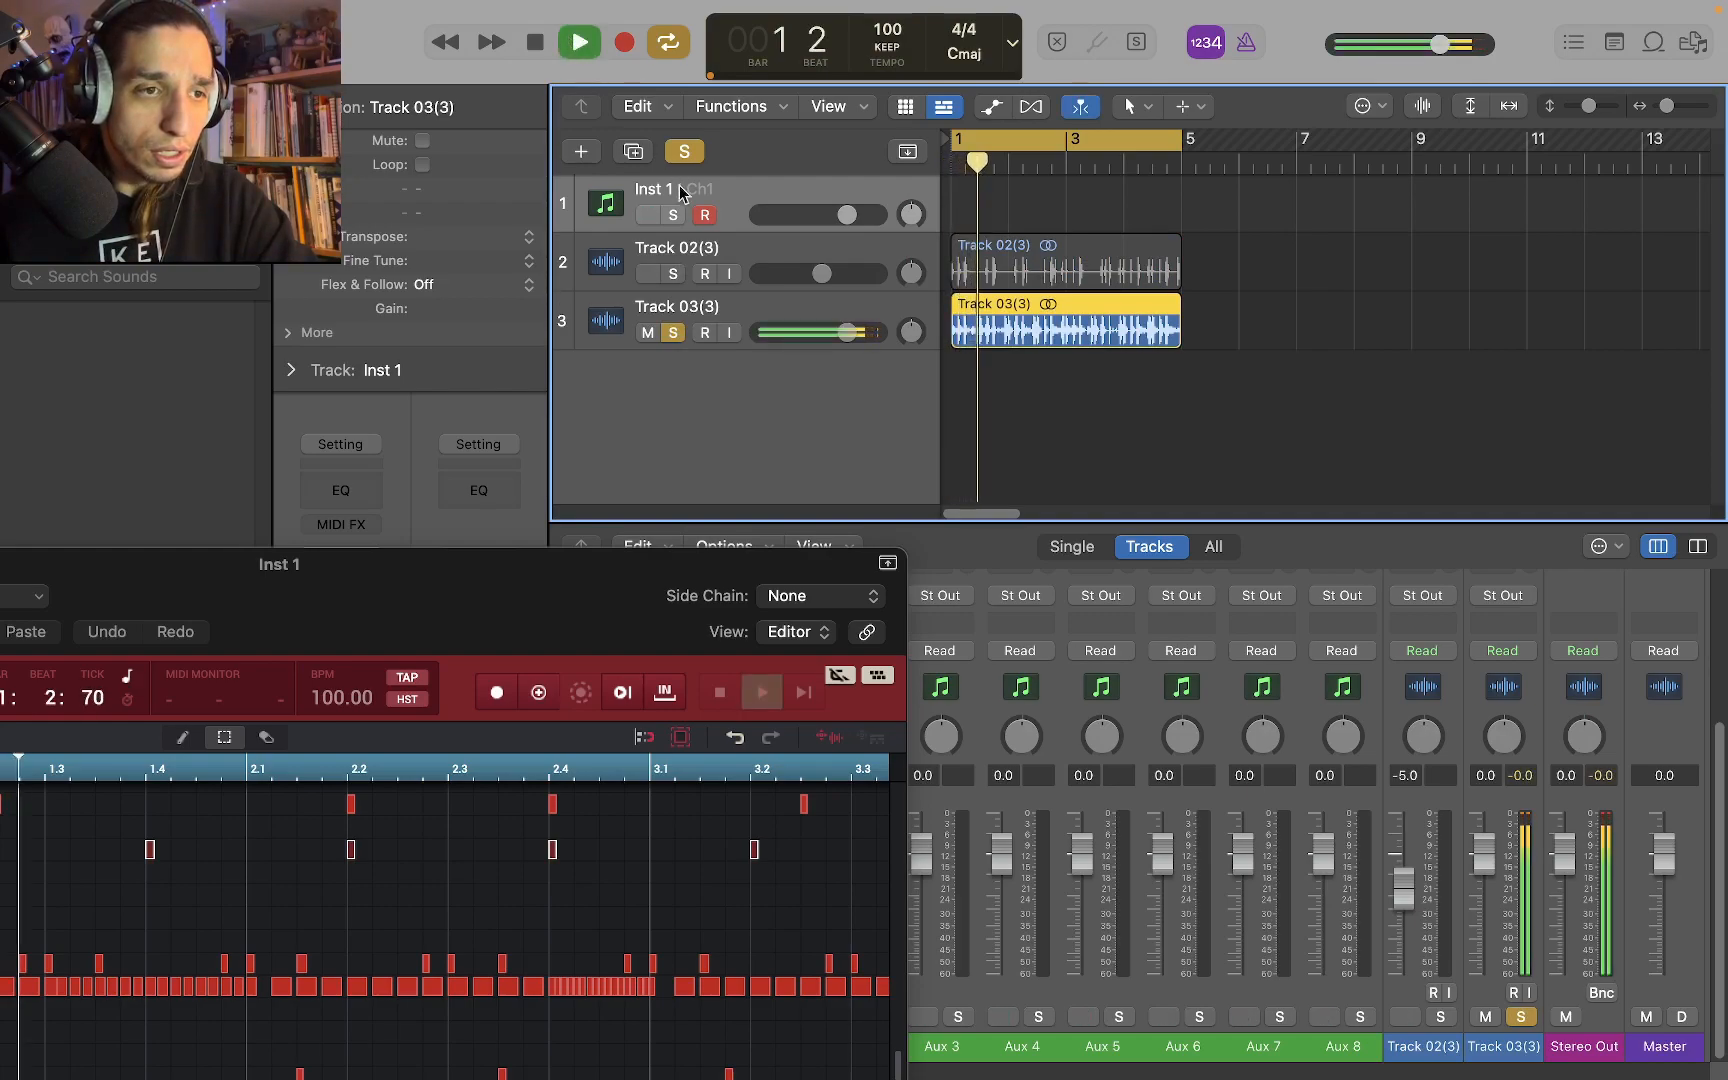
drag(865, 337, 818, 337)
click(673, 332)
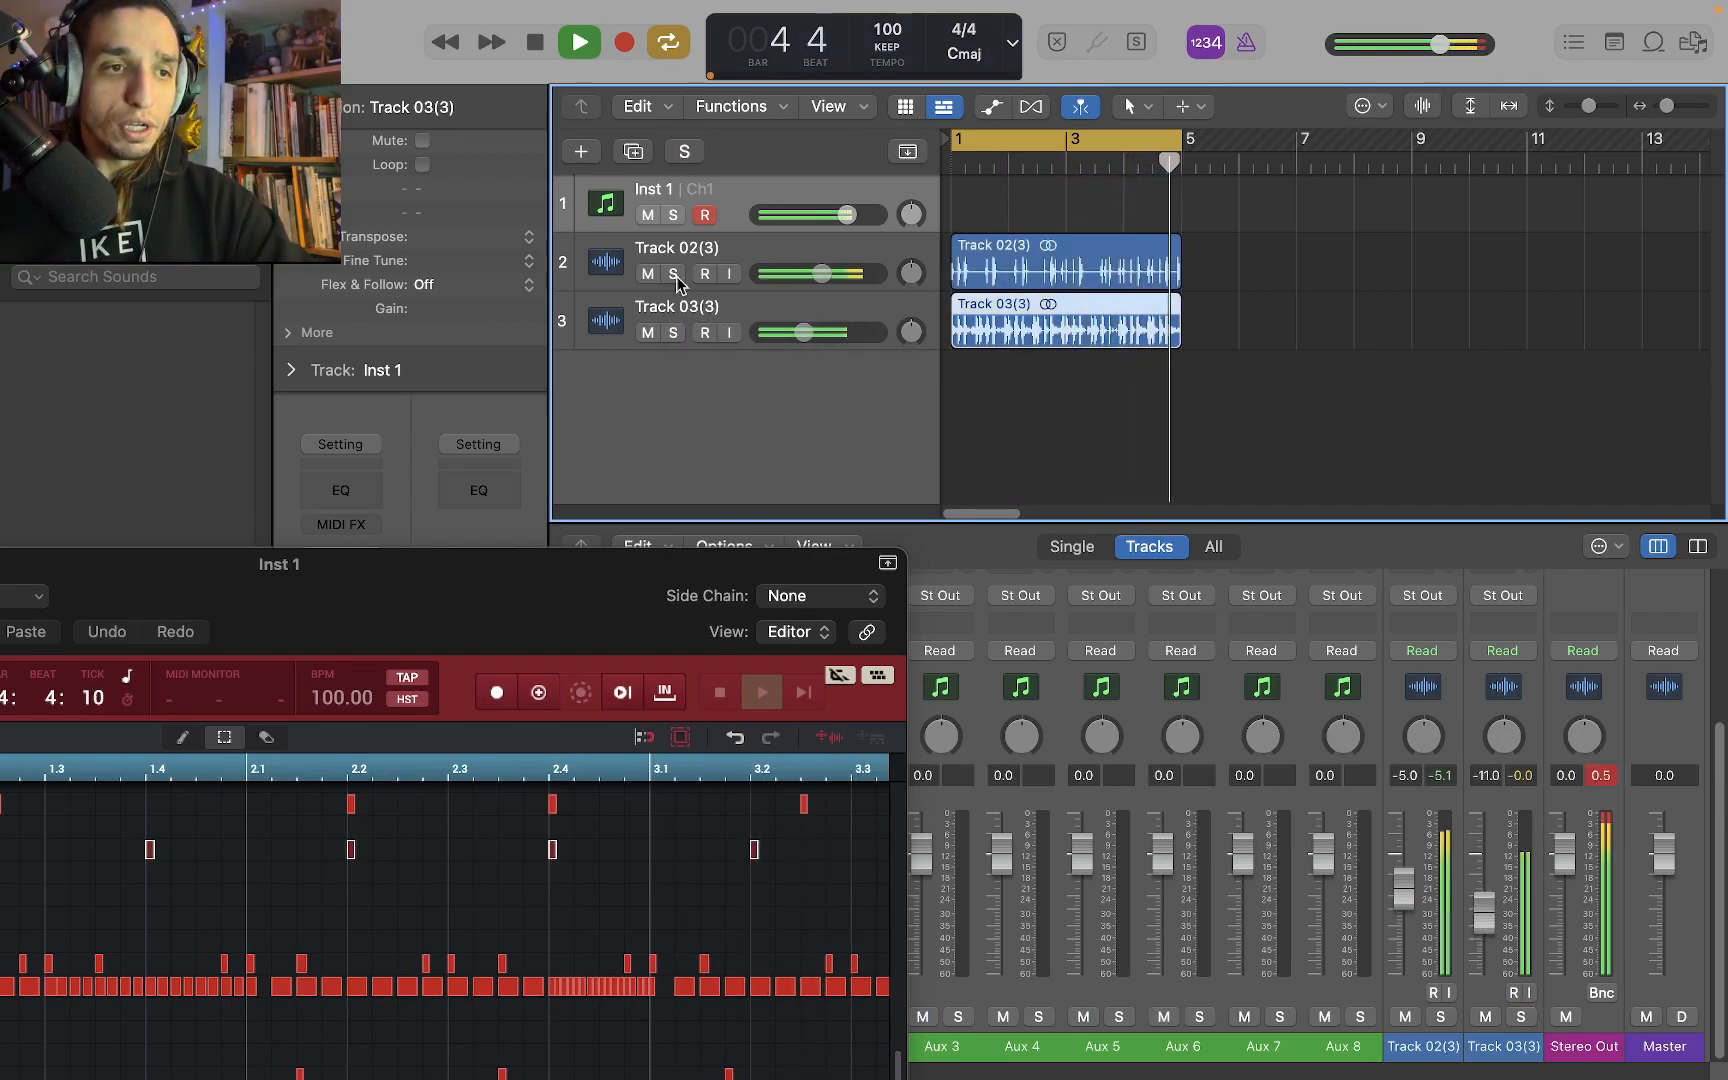
Mute Inst 1 and lower the Track 02 audio to -8.8 dB while both exported tracks play
click(648, 215)
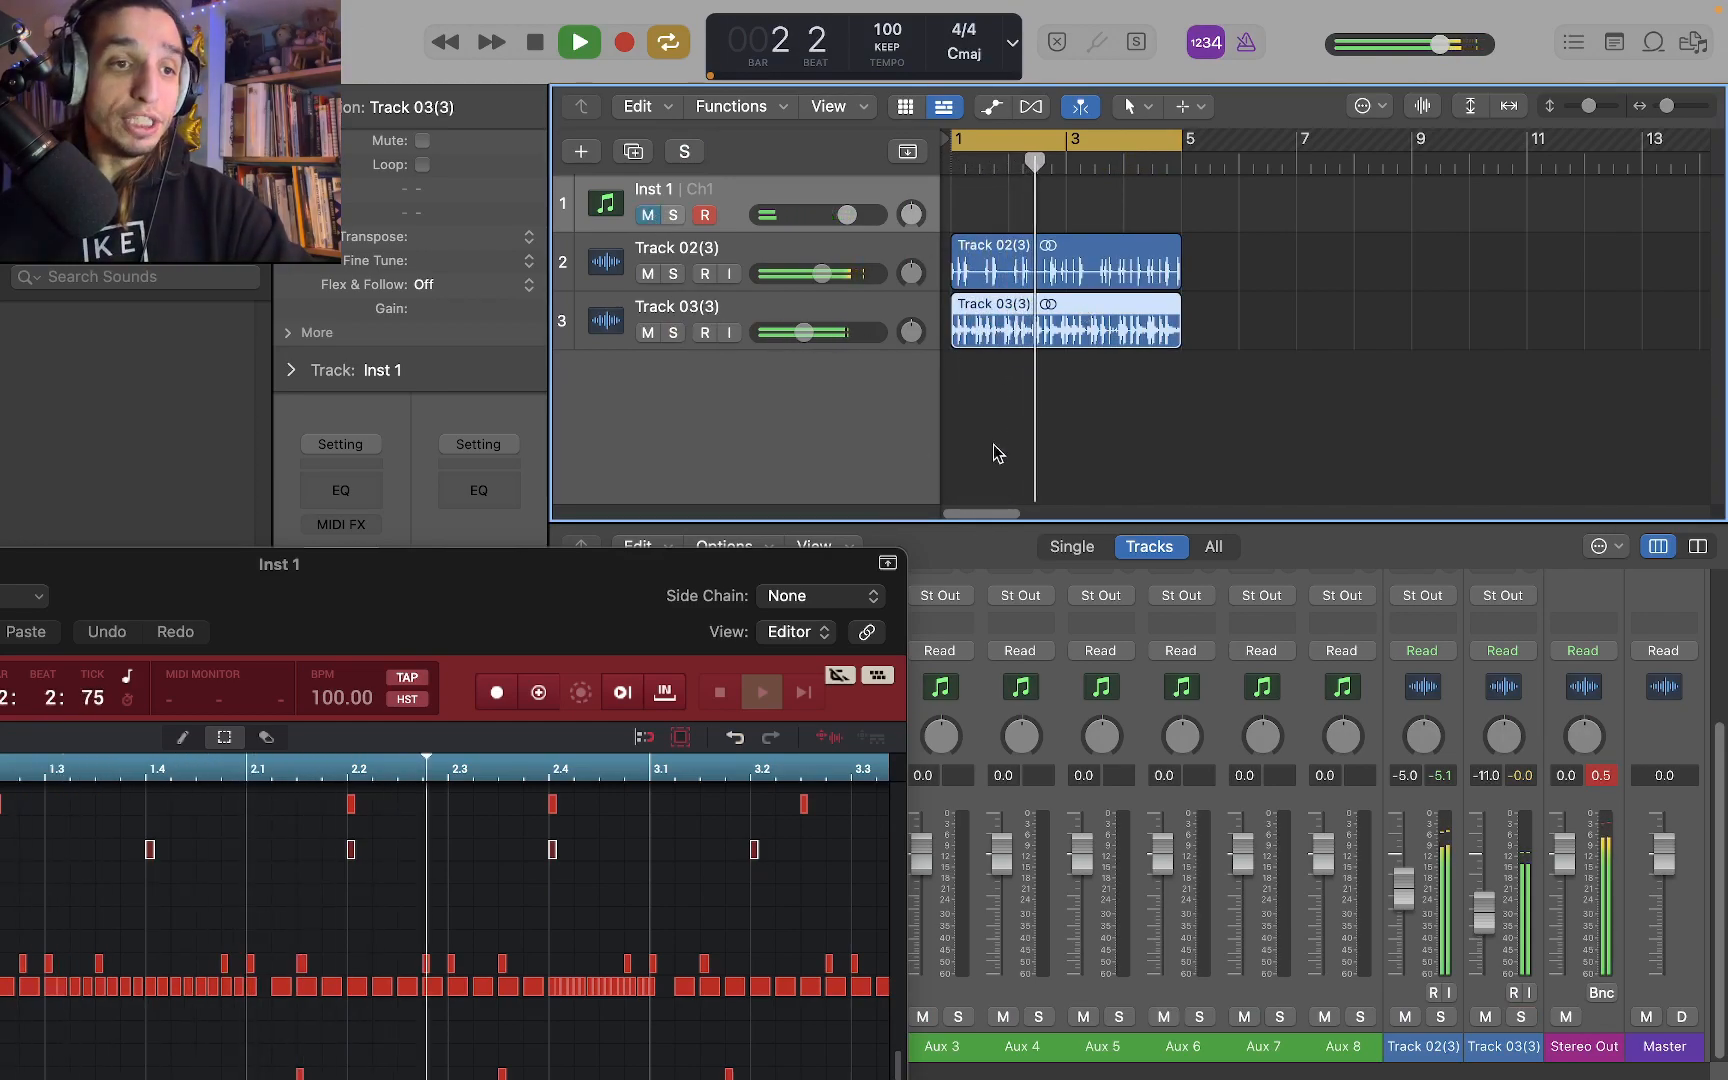
drag(822, 273, 808, 273)
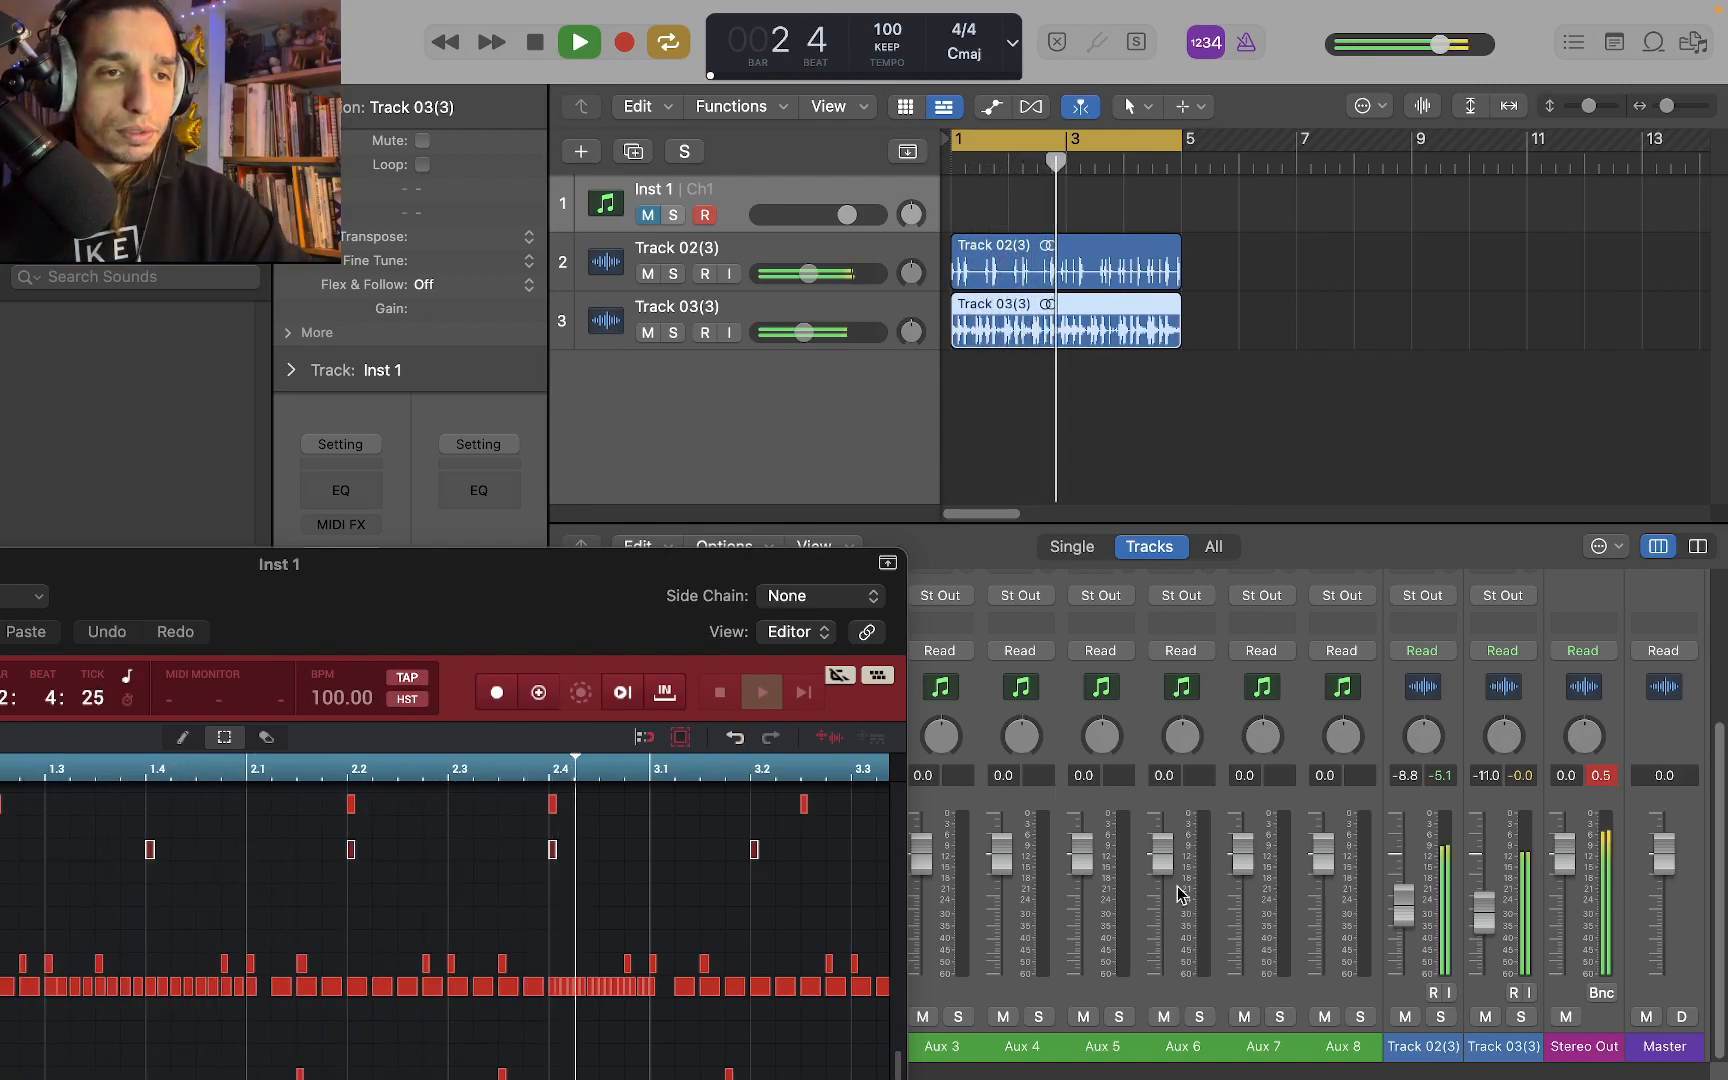
click(529, 42)
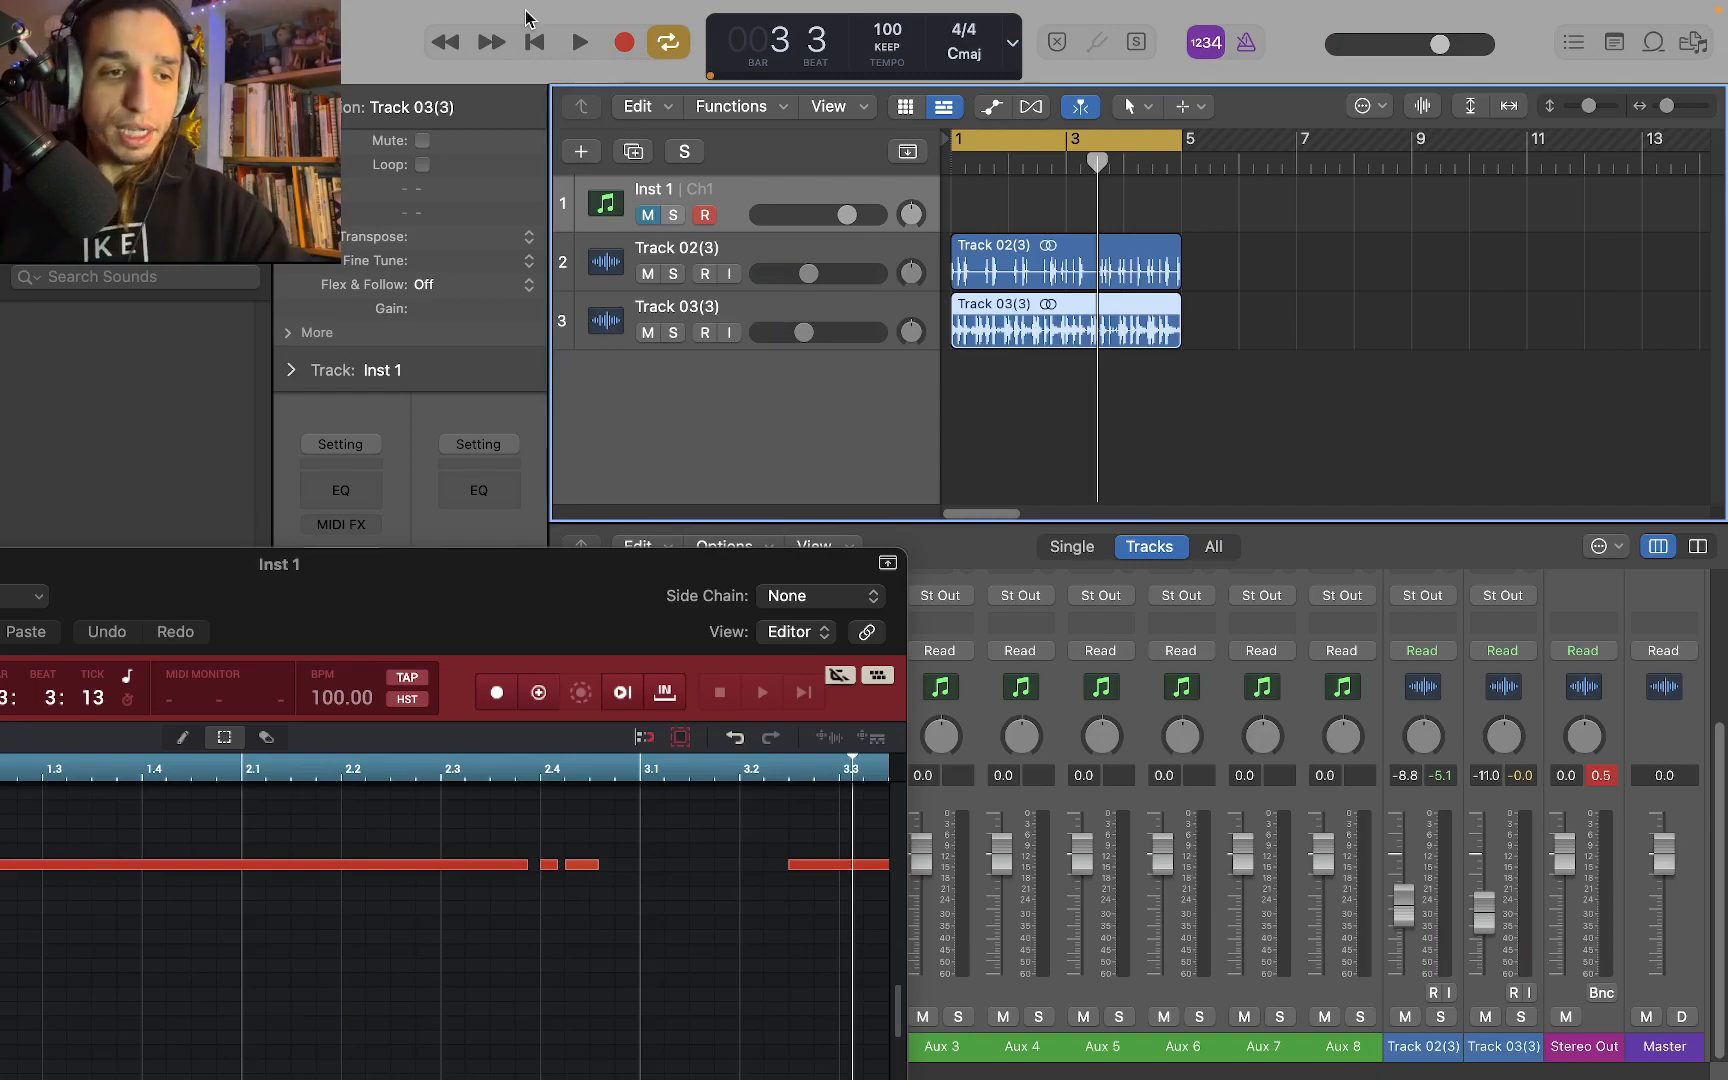
Export MPC Track 04 as audio onto a new track at bar 1 below the Track 03 audio and solo it
drag(465, 585, 634, 545)
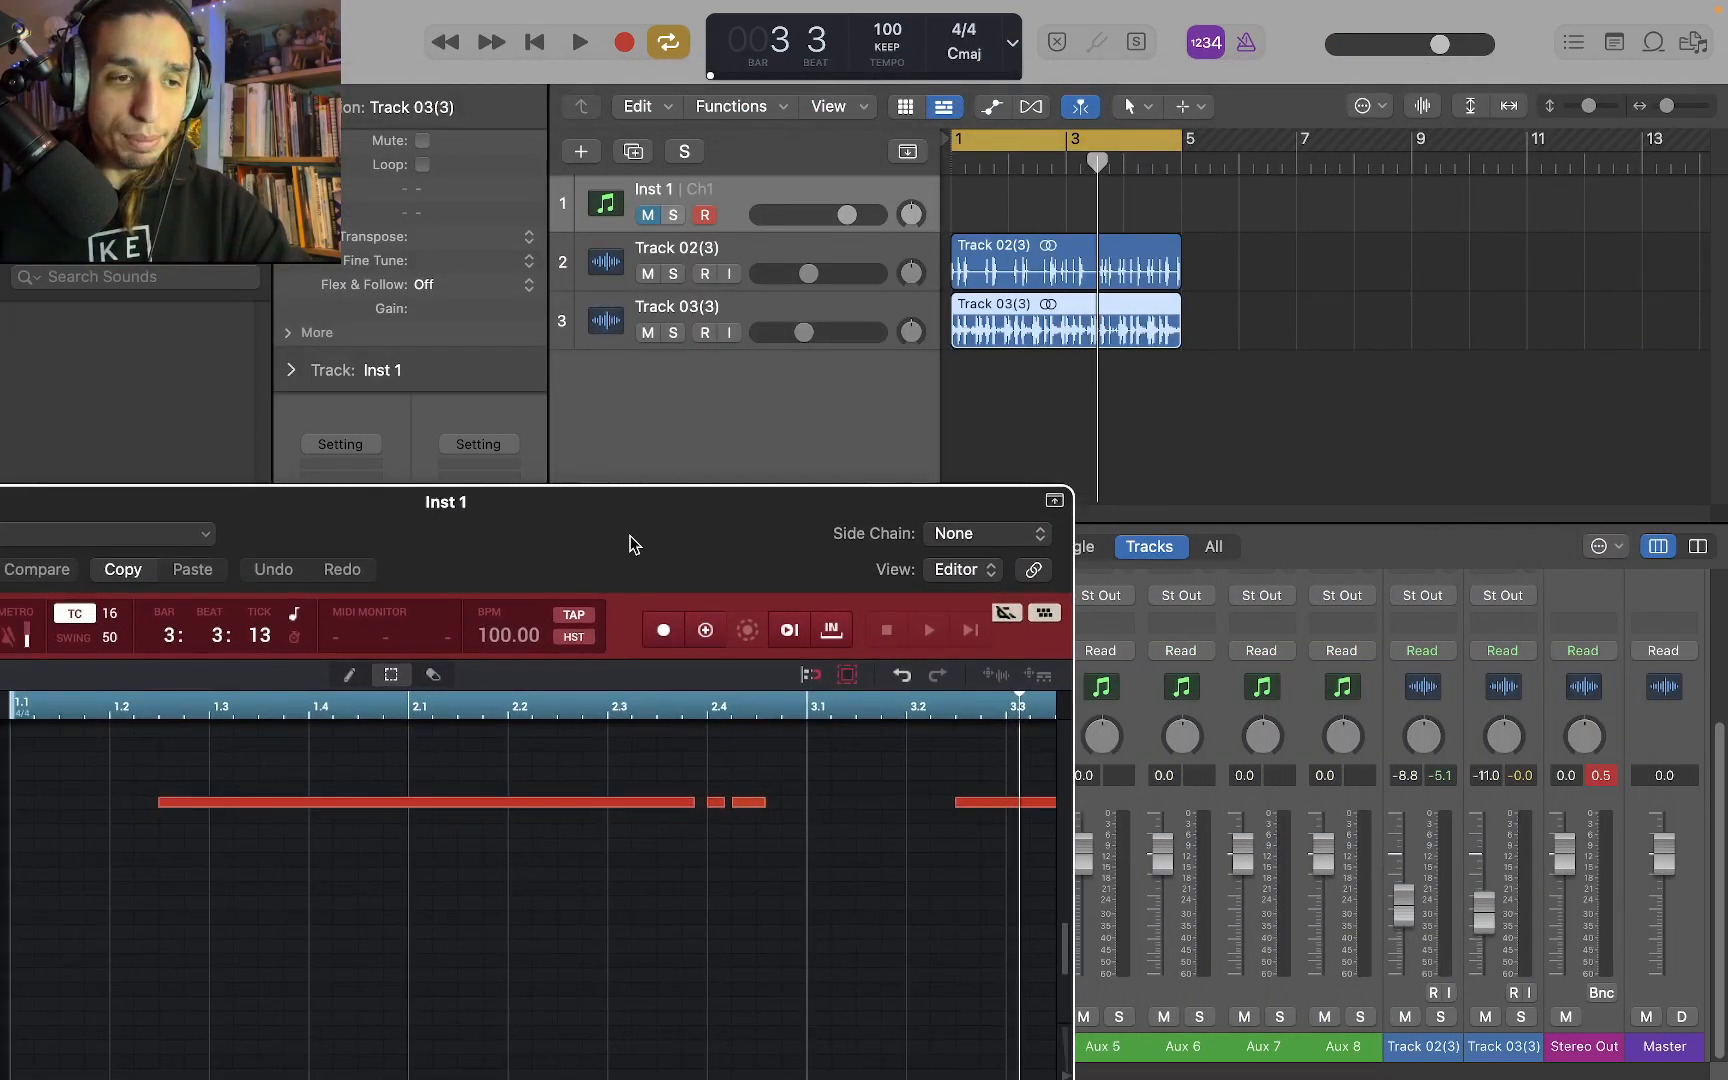
drag(998, 686, 945, 424)
click(673, 392)
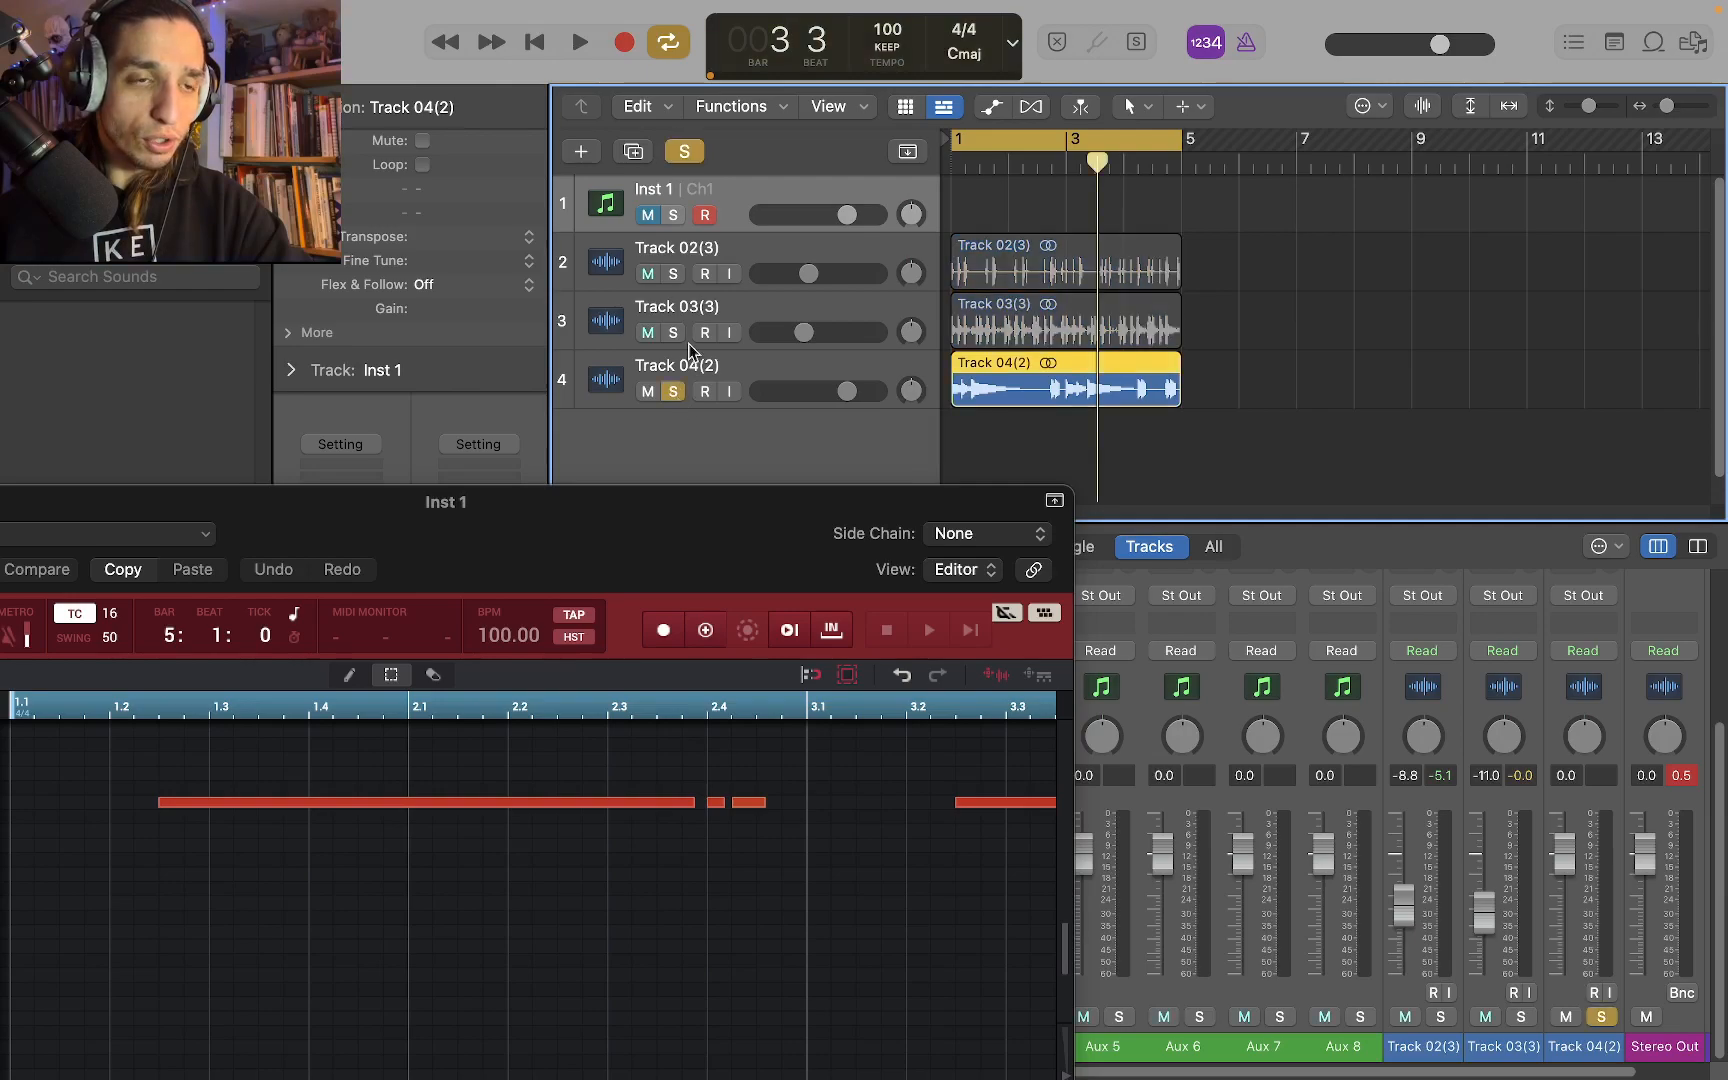
Play the soloed Track 04 audio briefly, stop playback and clear its solo
key(space)
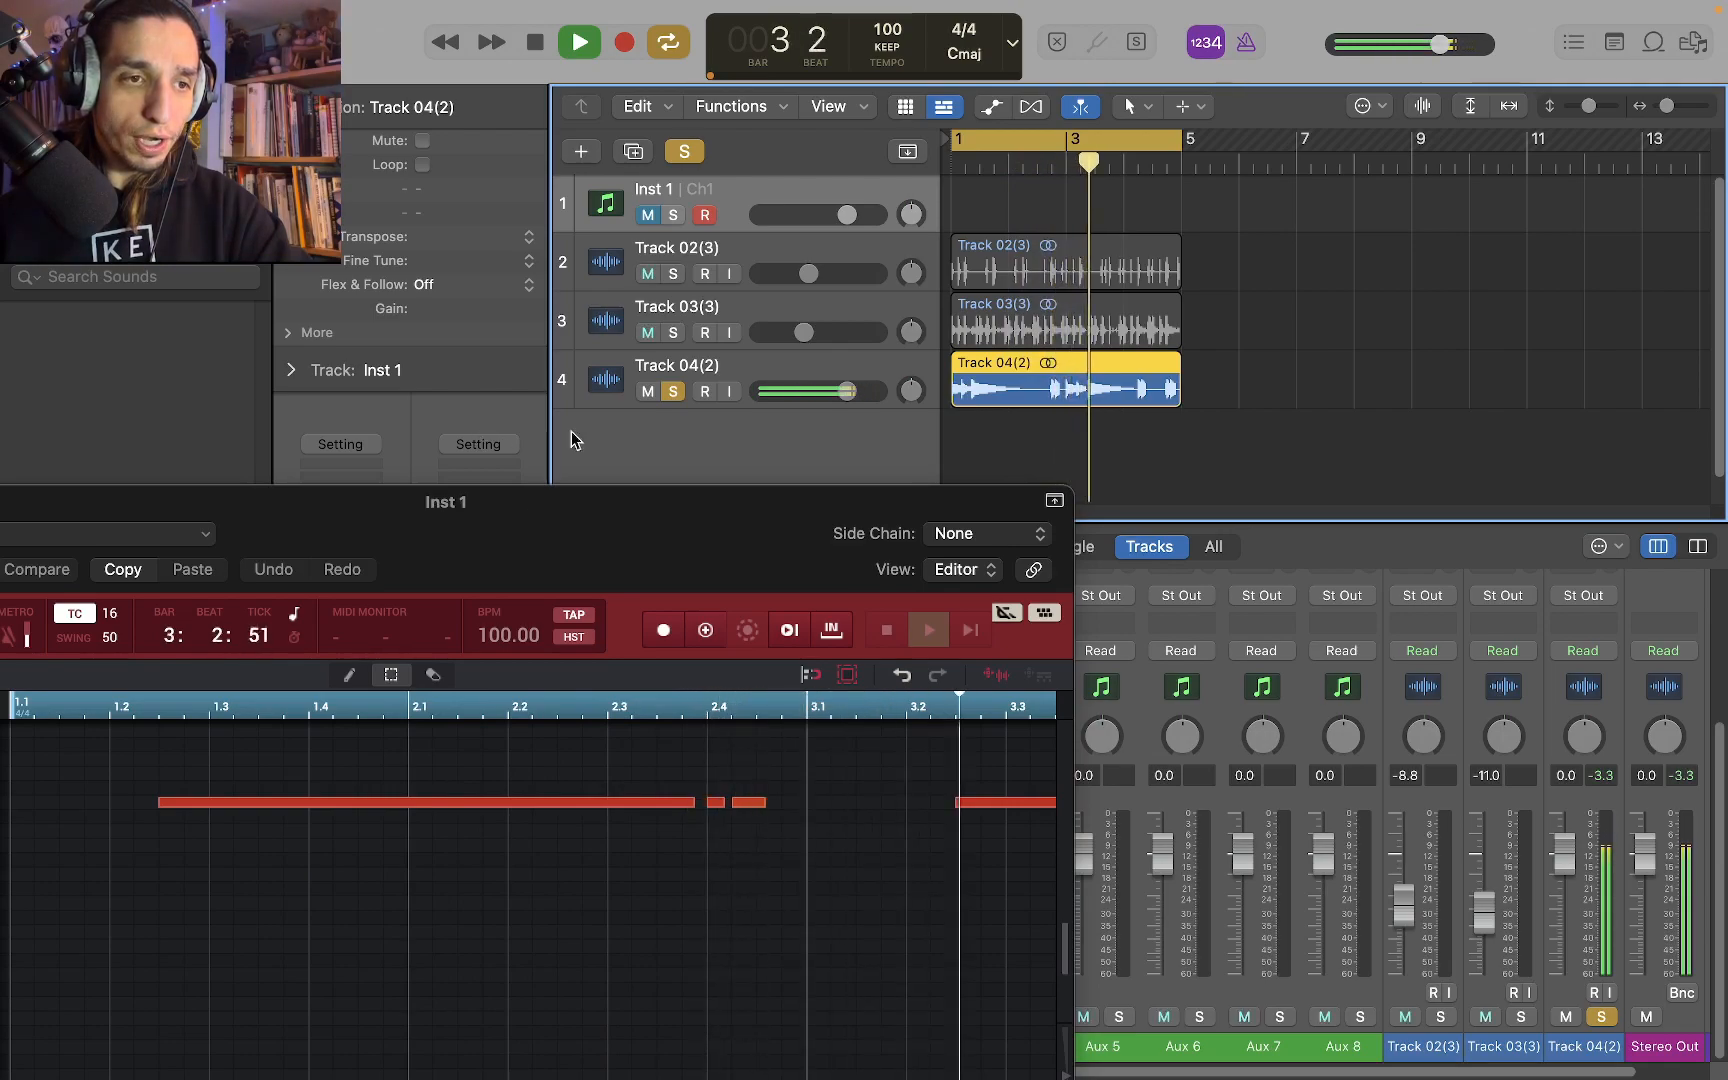
key(space)
click(673, 391)
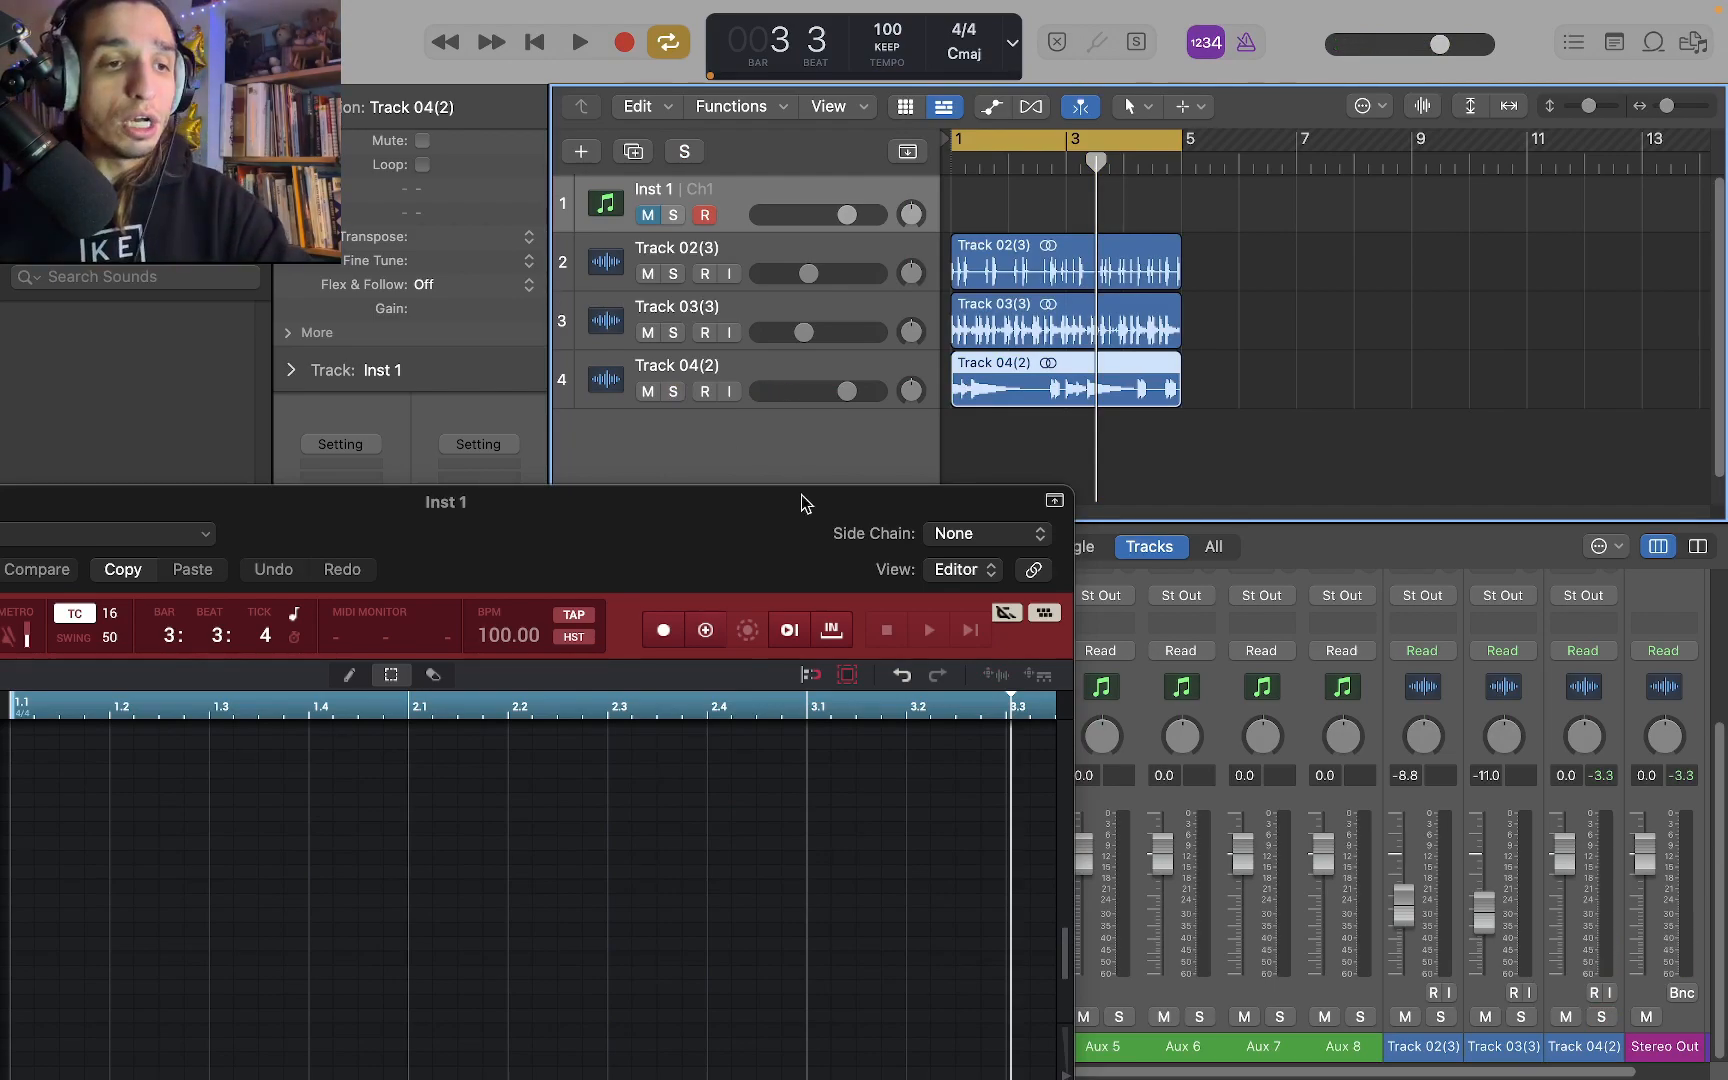
Export MPC Track 05 as audio onto a new track at bar 1 below the Track 04 audio
click(986, 676)
drag(928, 512, 837, 587)
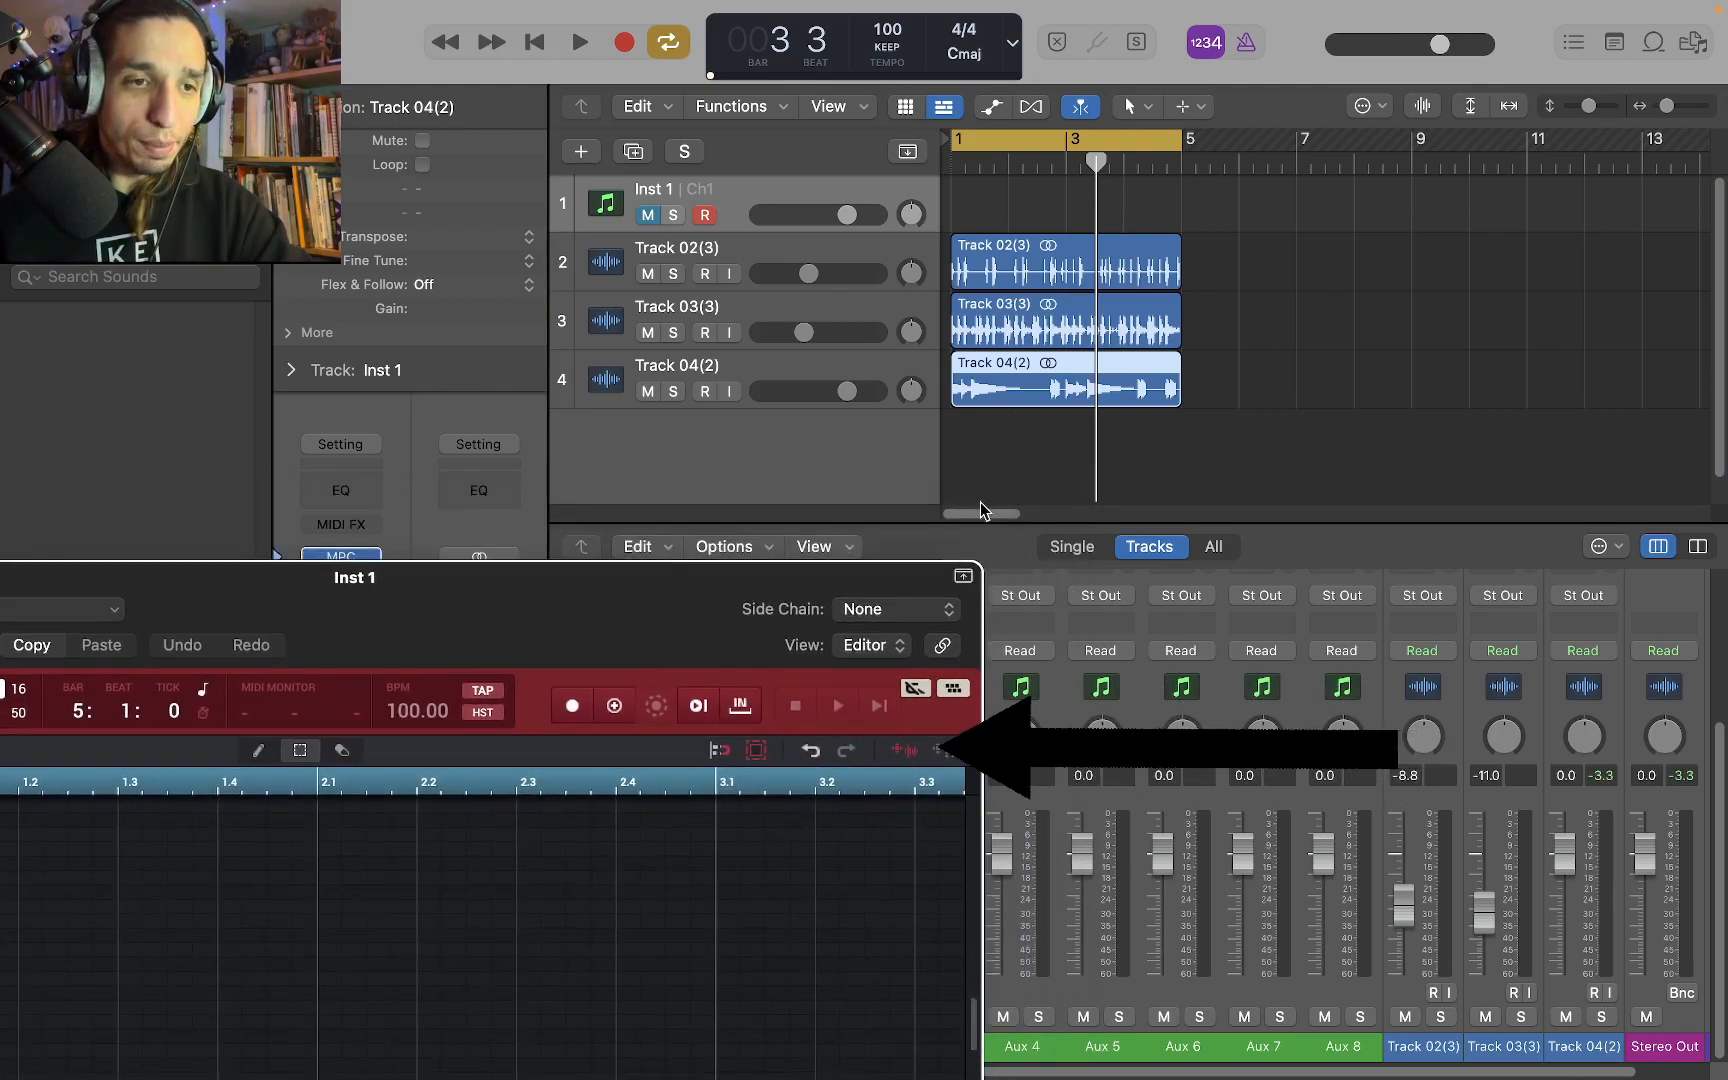
drag(904, 757, 948, 445)
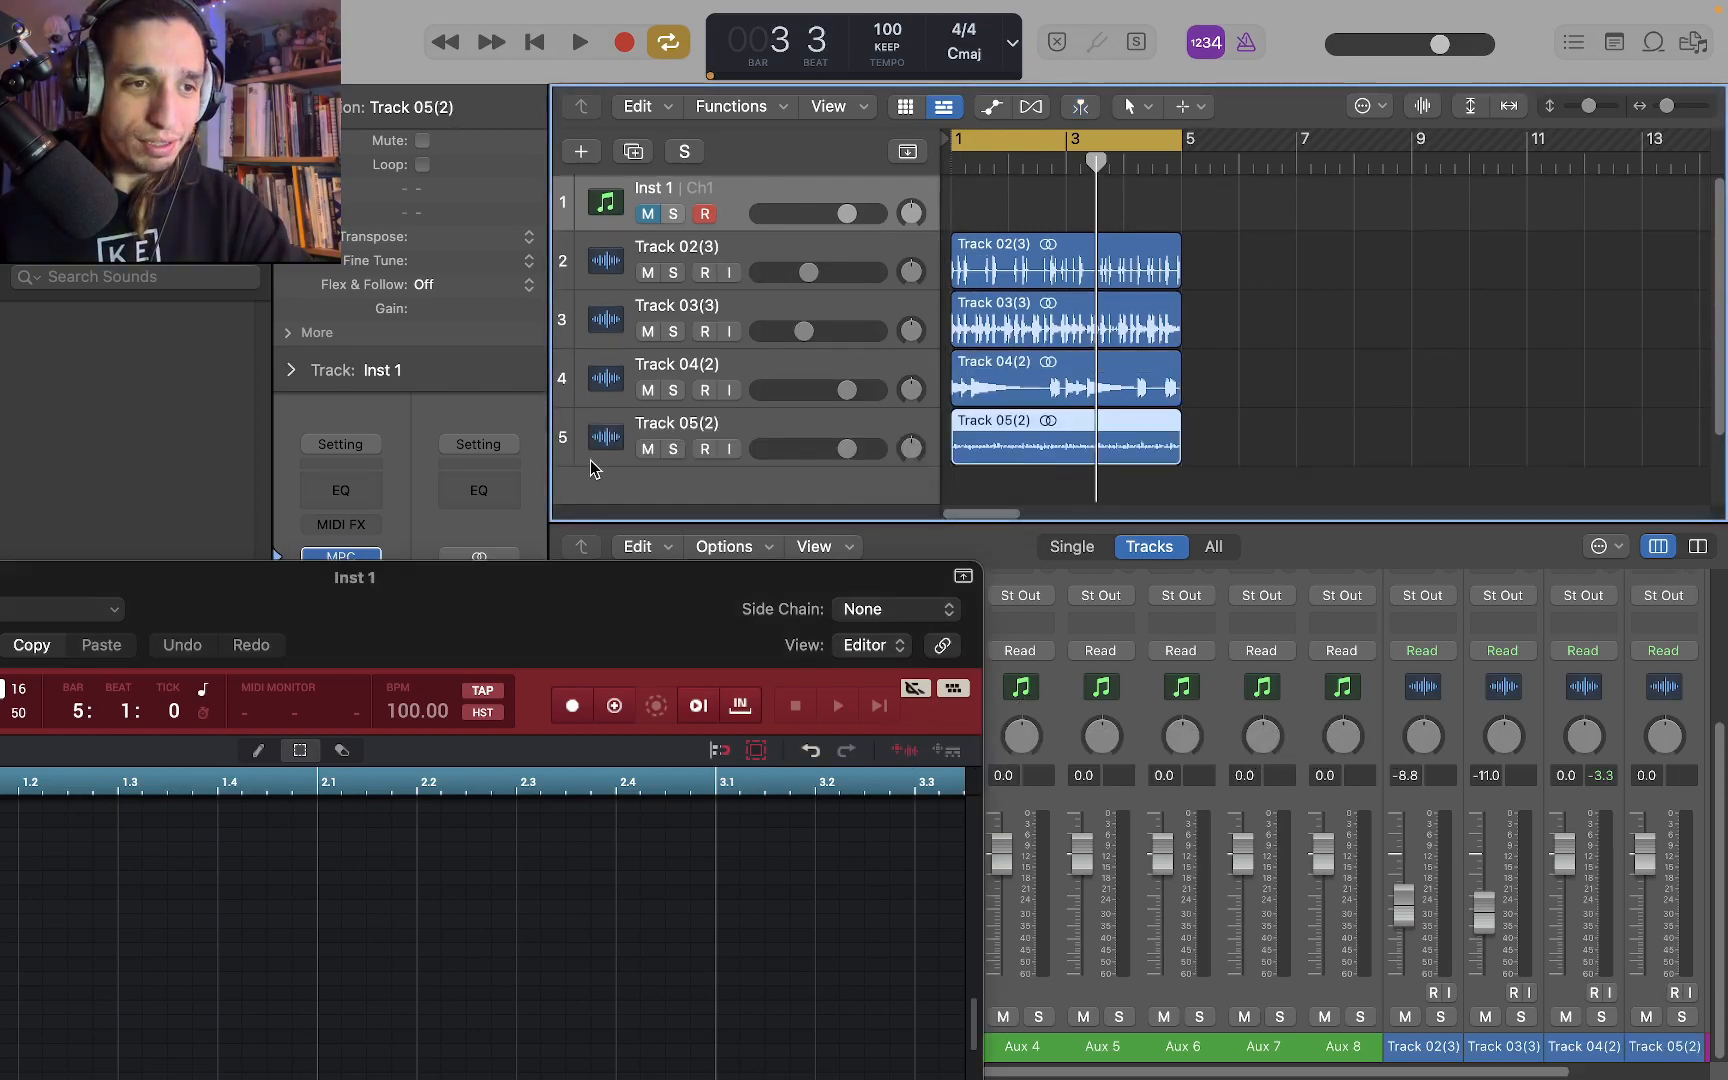
Play the exported Track 05 audio soloed, lower its volume to -11.2 dB and clear the solo
click(675, 449)
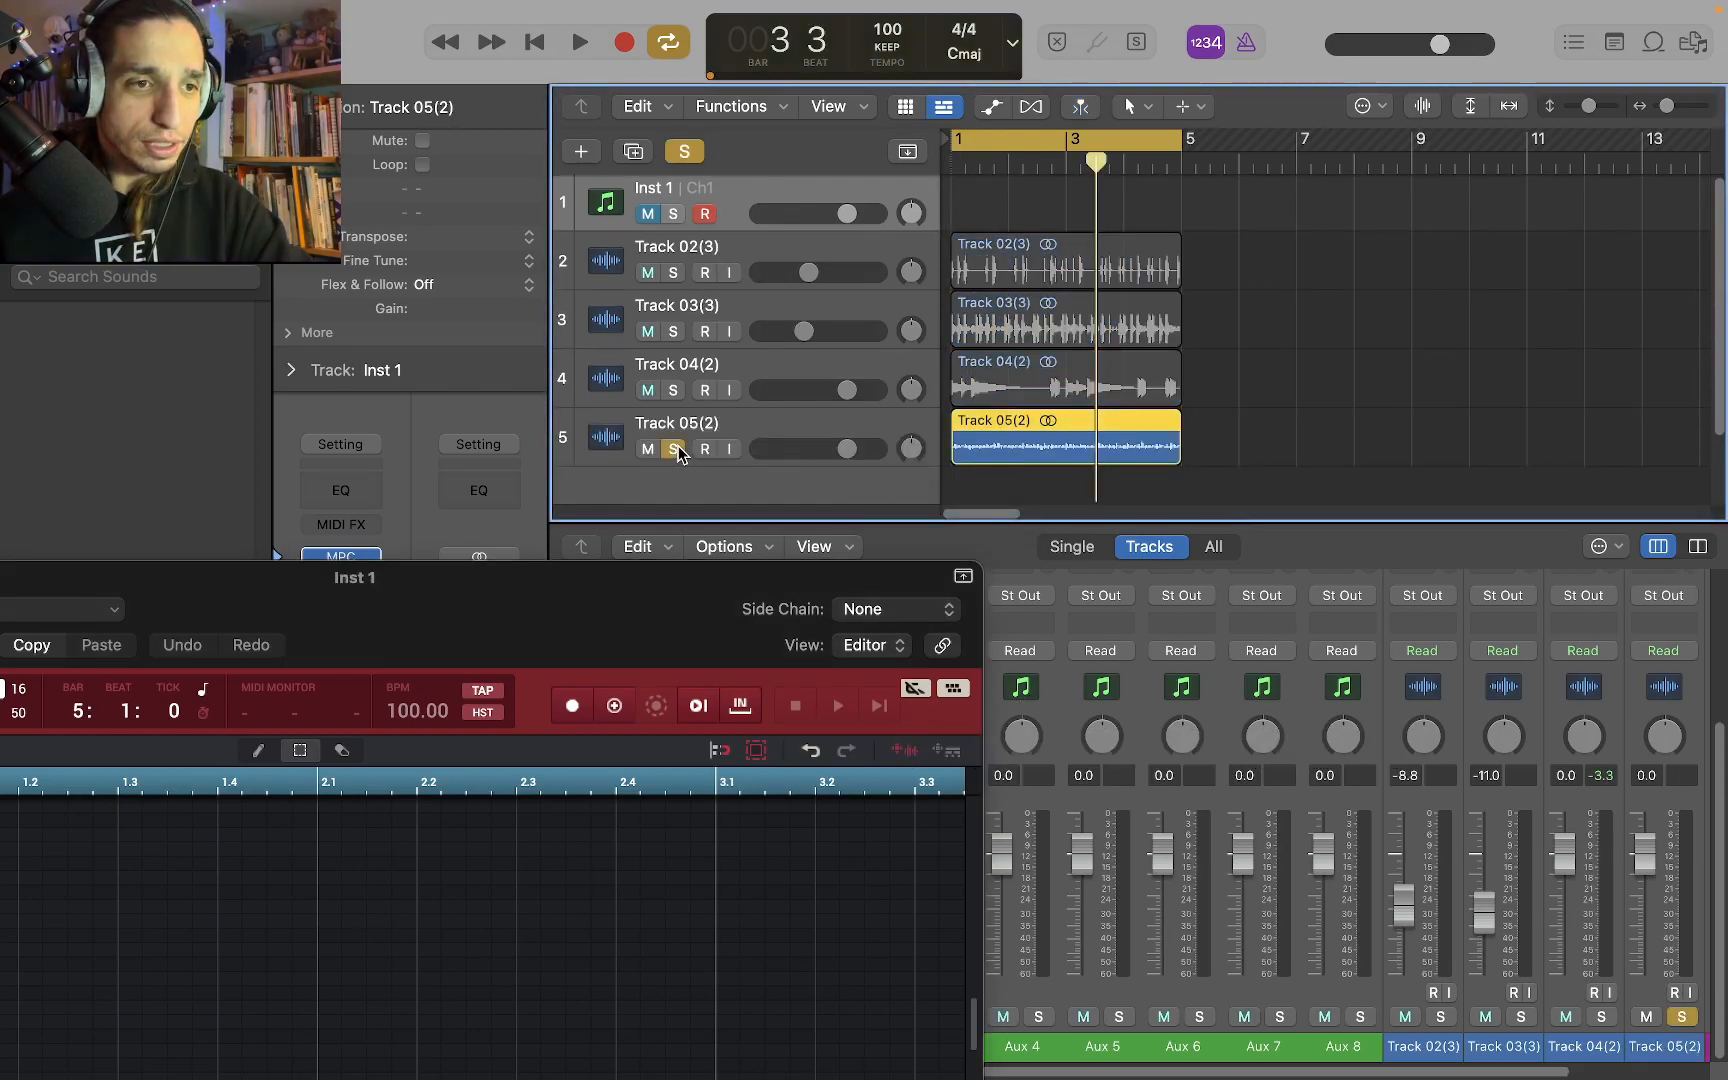
key(space)
key(space)
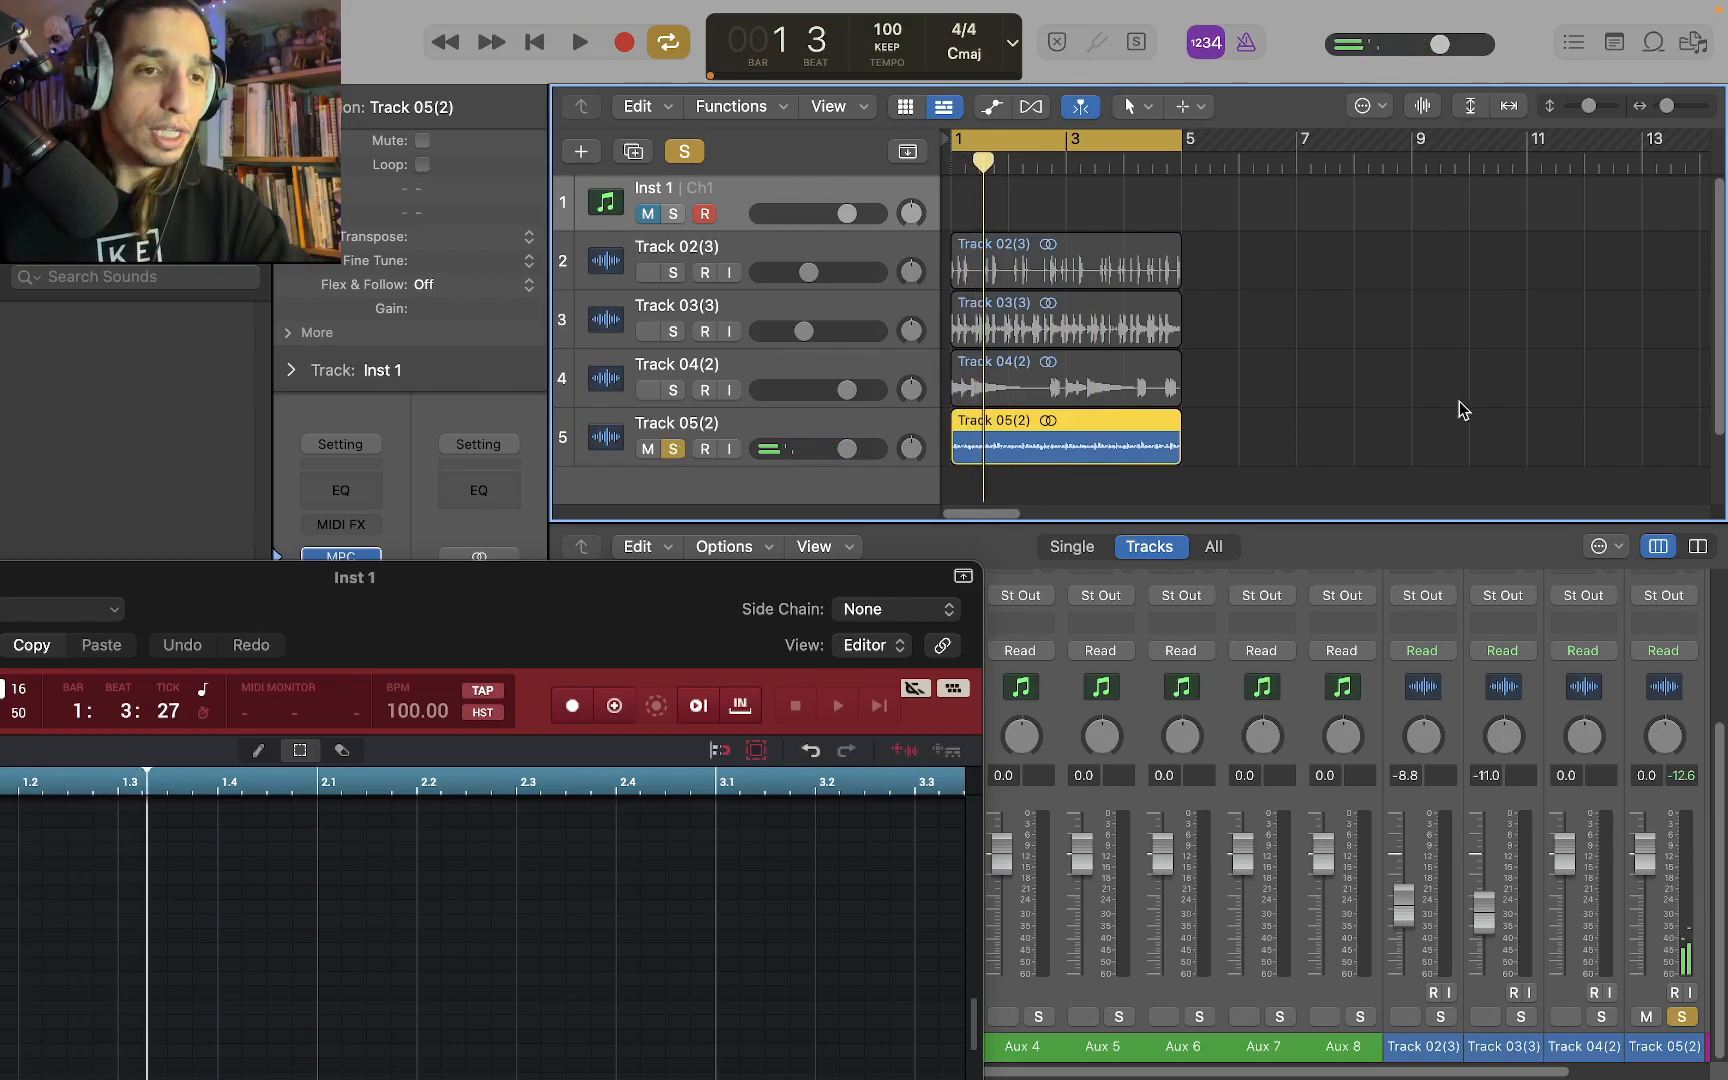
drag(857, 447, 748, 455)
key(space)
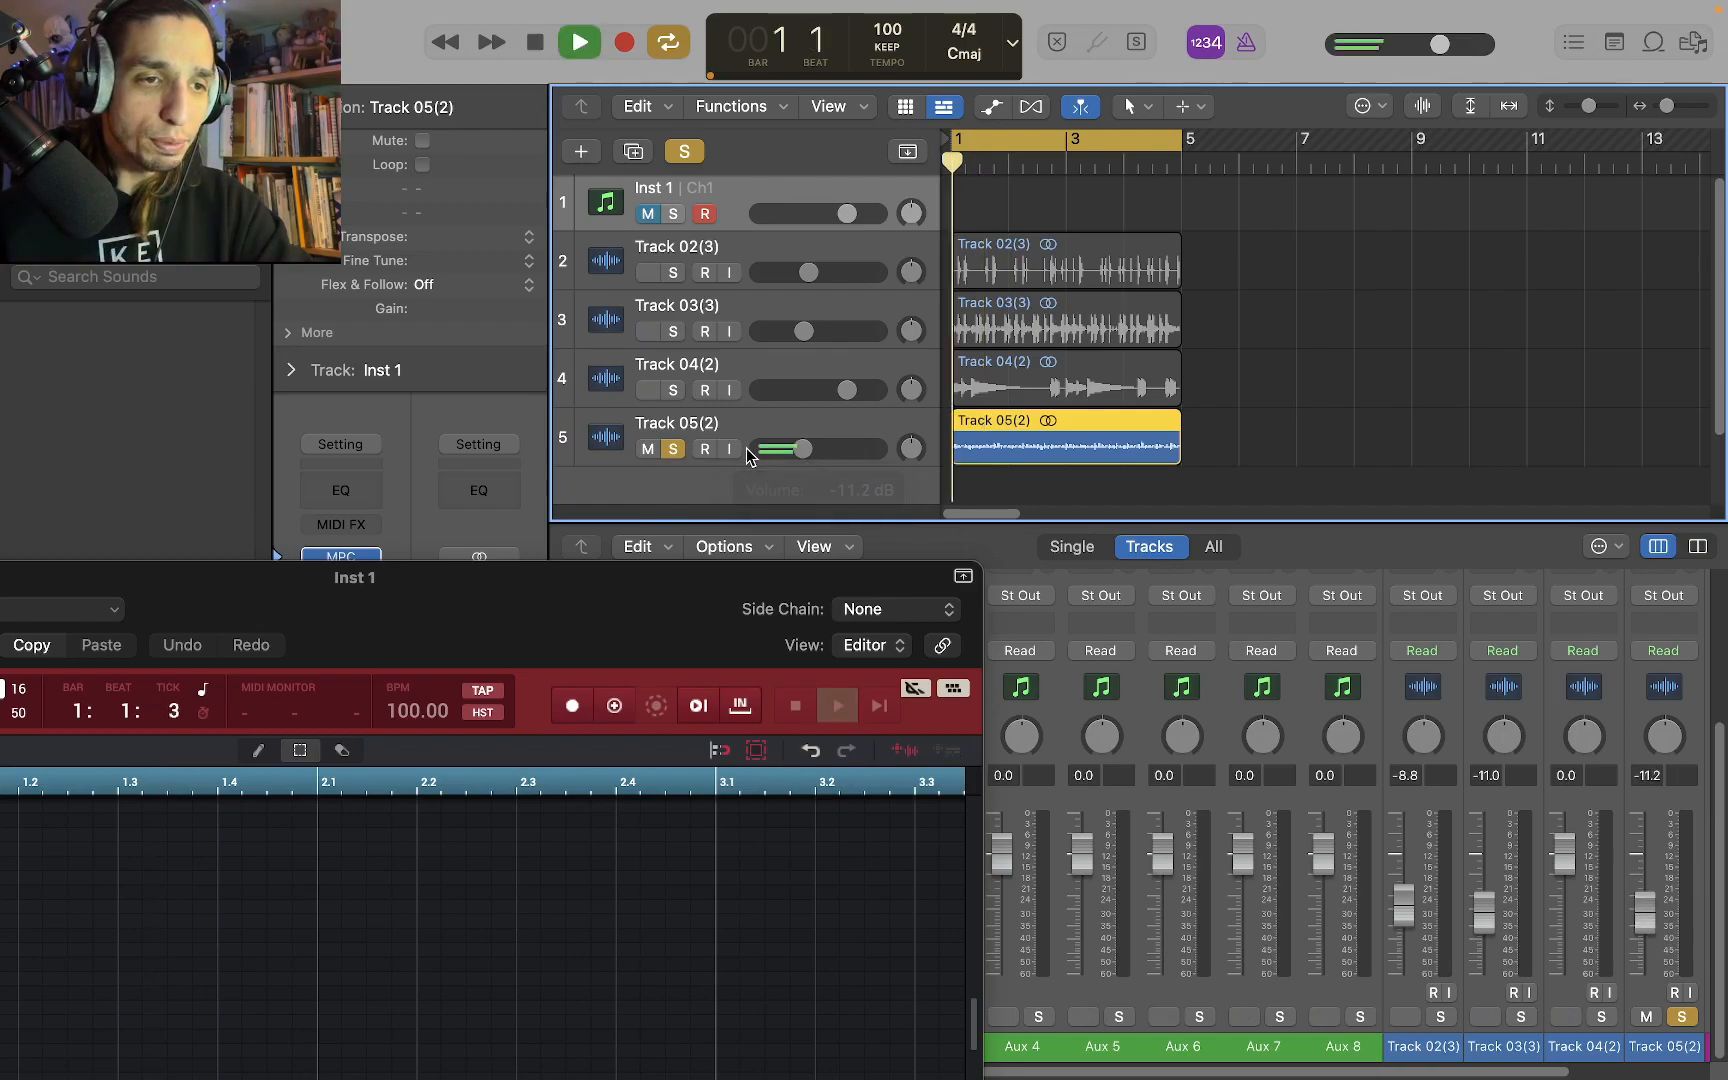
click(673, 451)
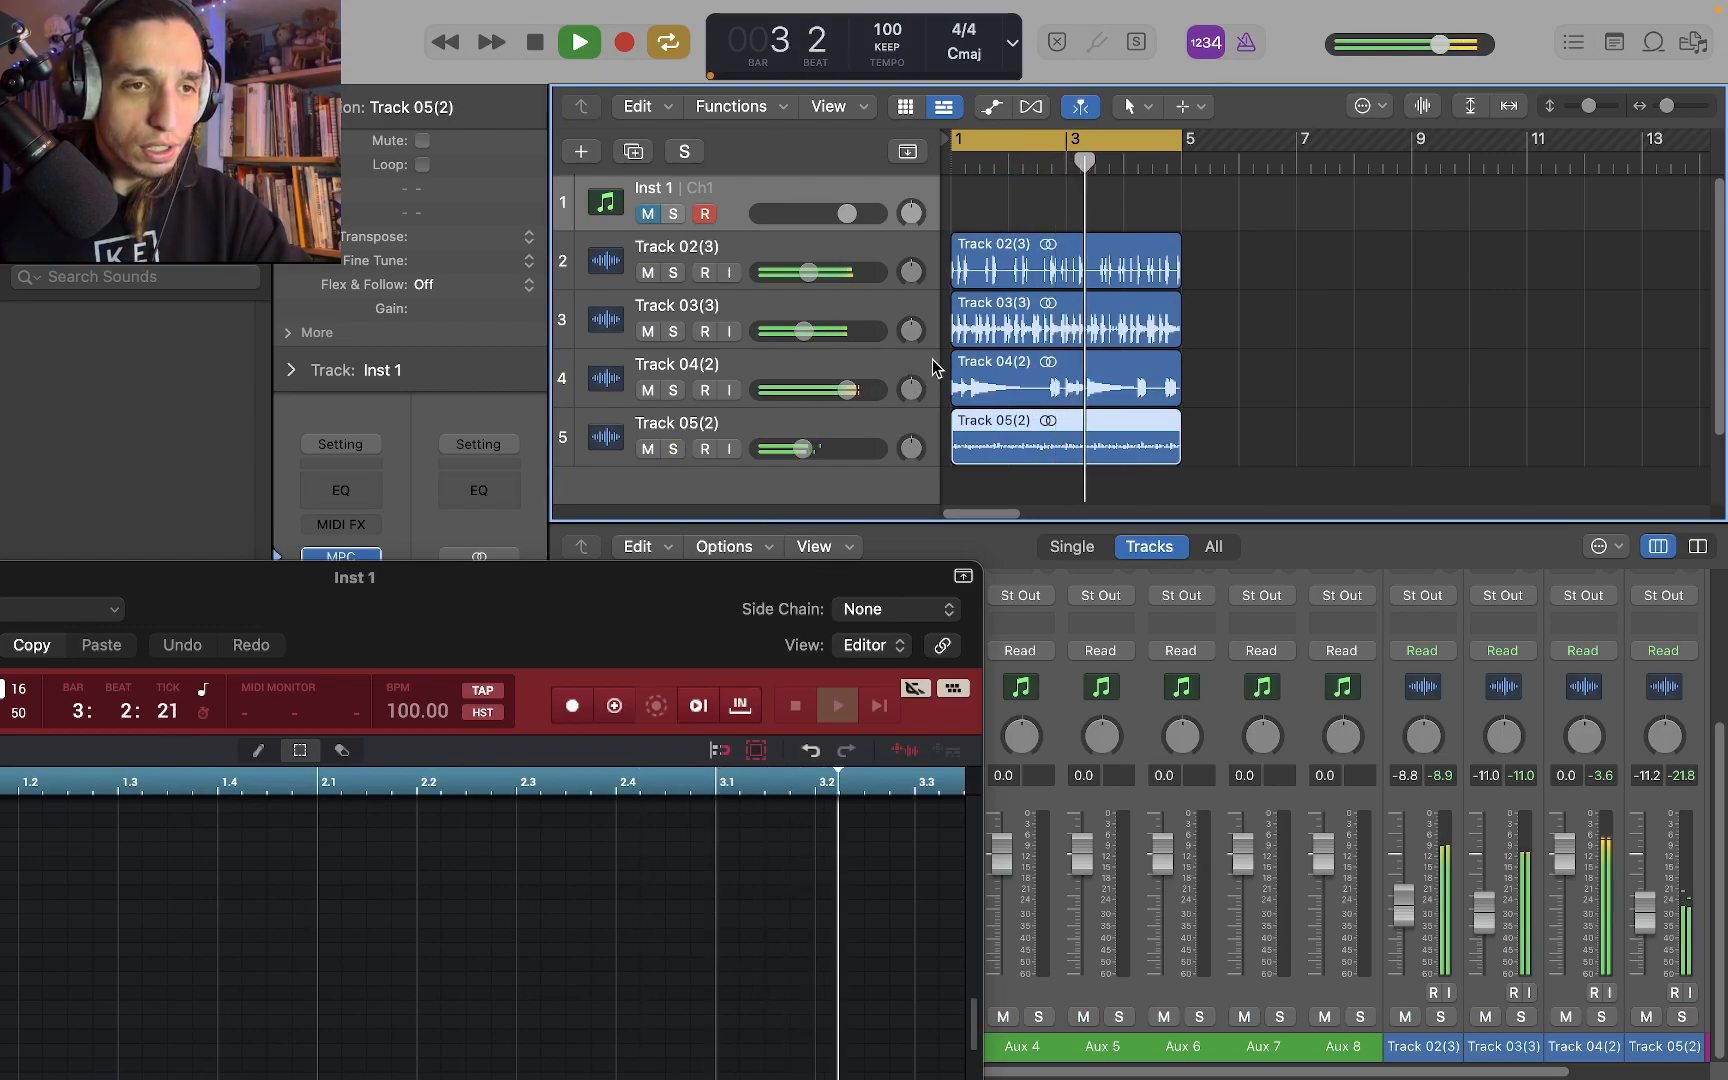
Lower the Track 04 audio to -9.6 dB while all exported tracks play, and stop playback
drag(845, 390, 806, 390)
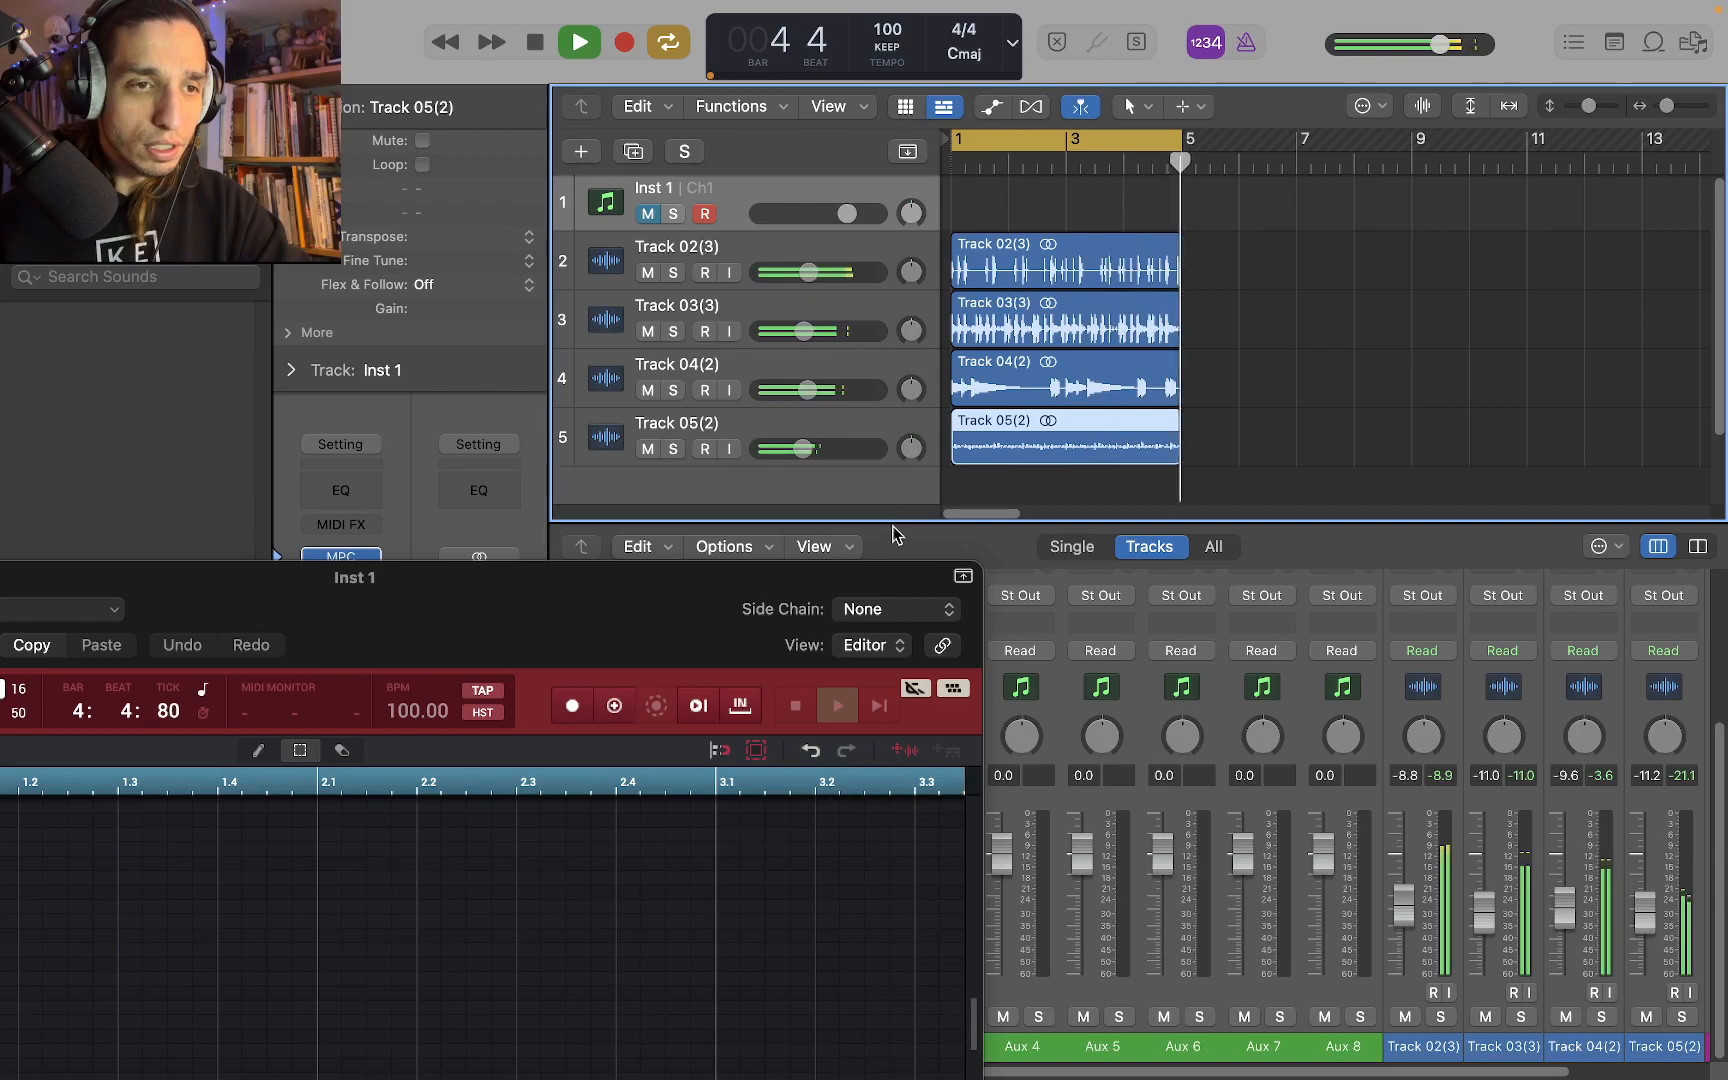
key(space)
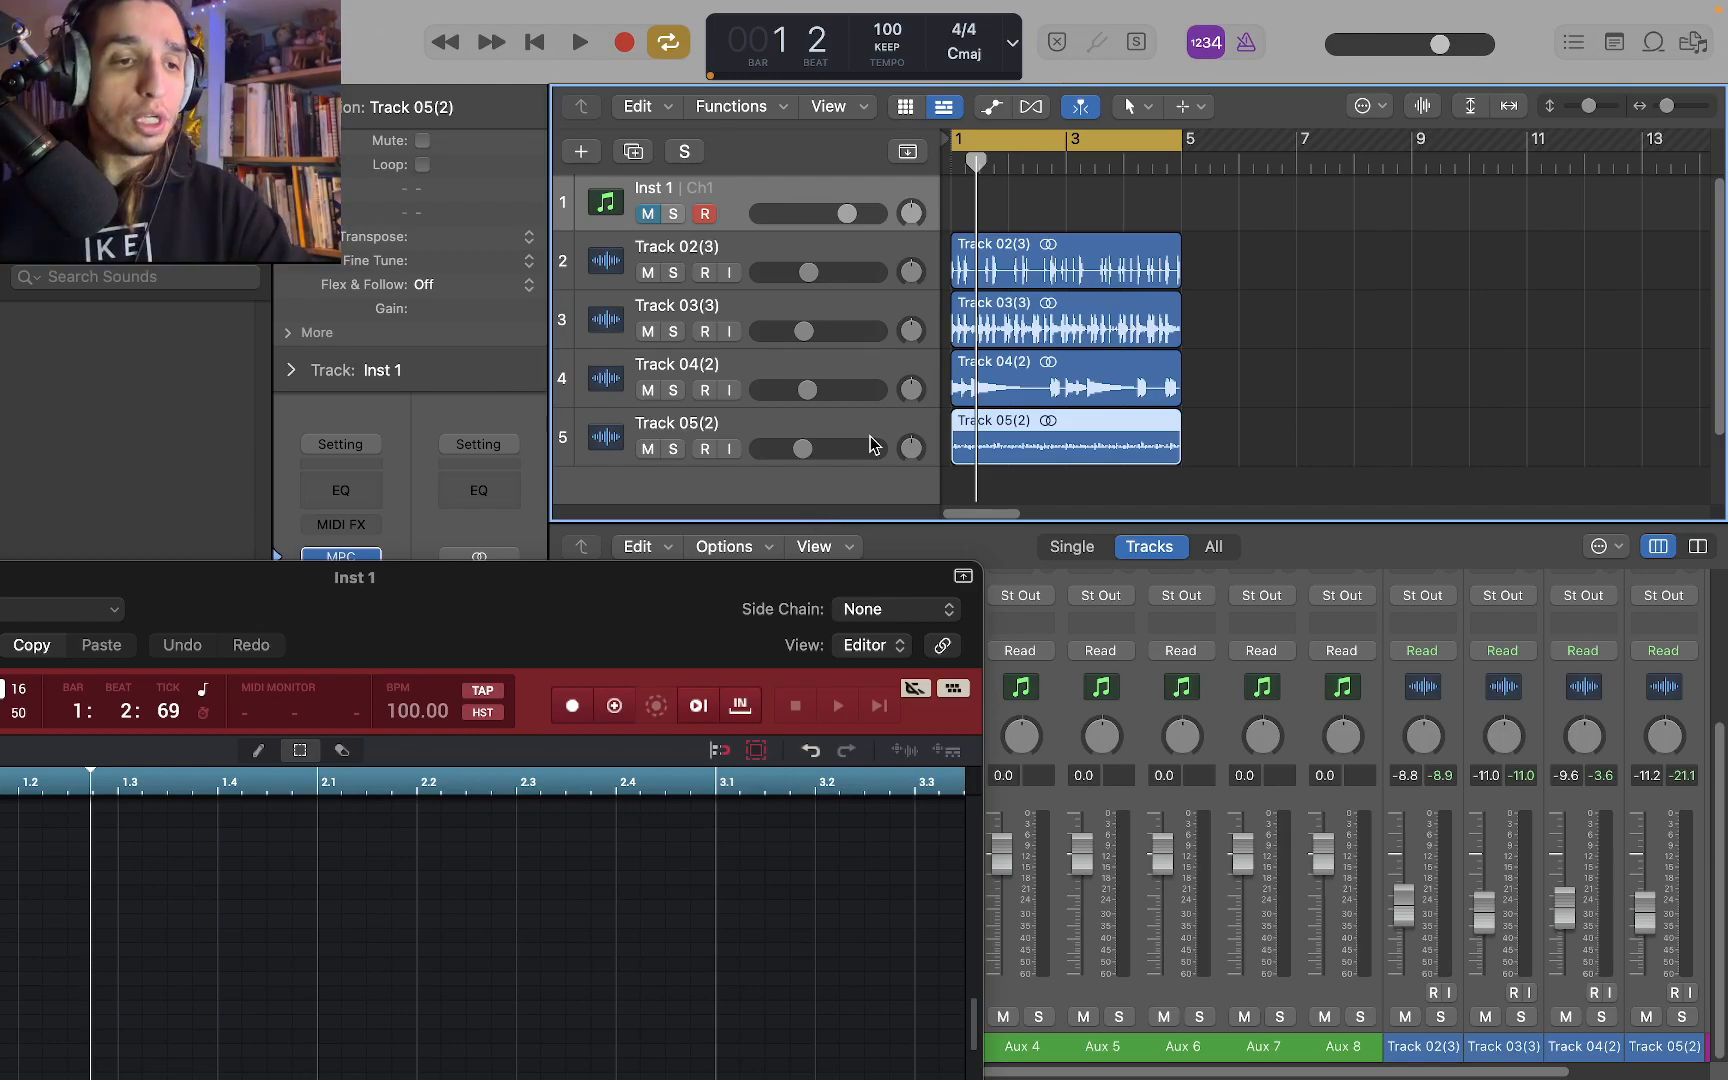
Bring the MPC window into view and export MPC Track 01 as audio onto a new track at bar 1 below the Track 05 audio
drag(610, 625, 979, 108)
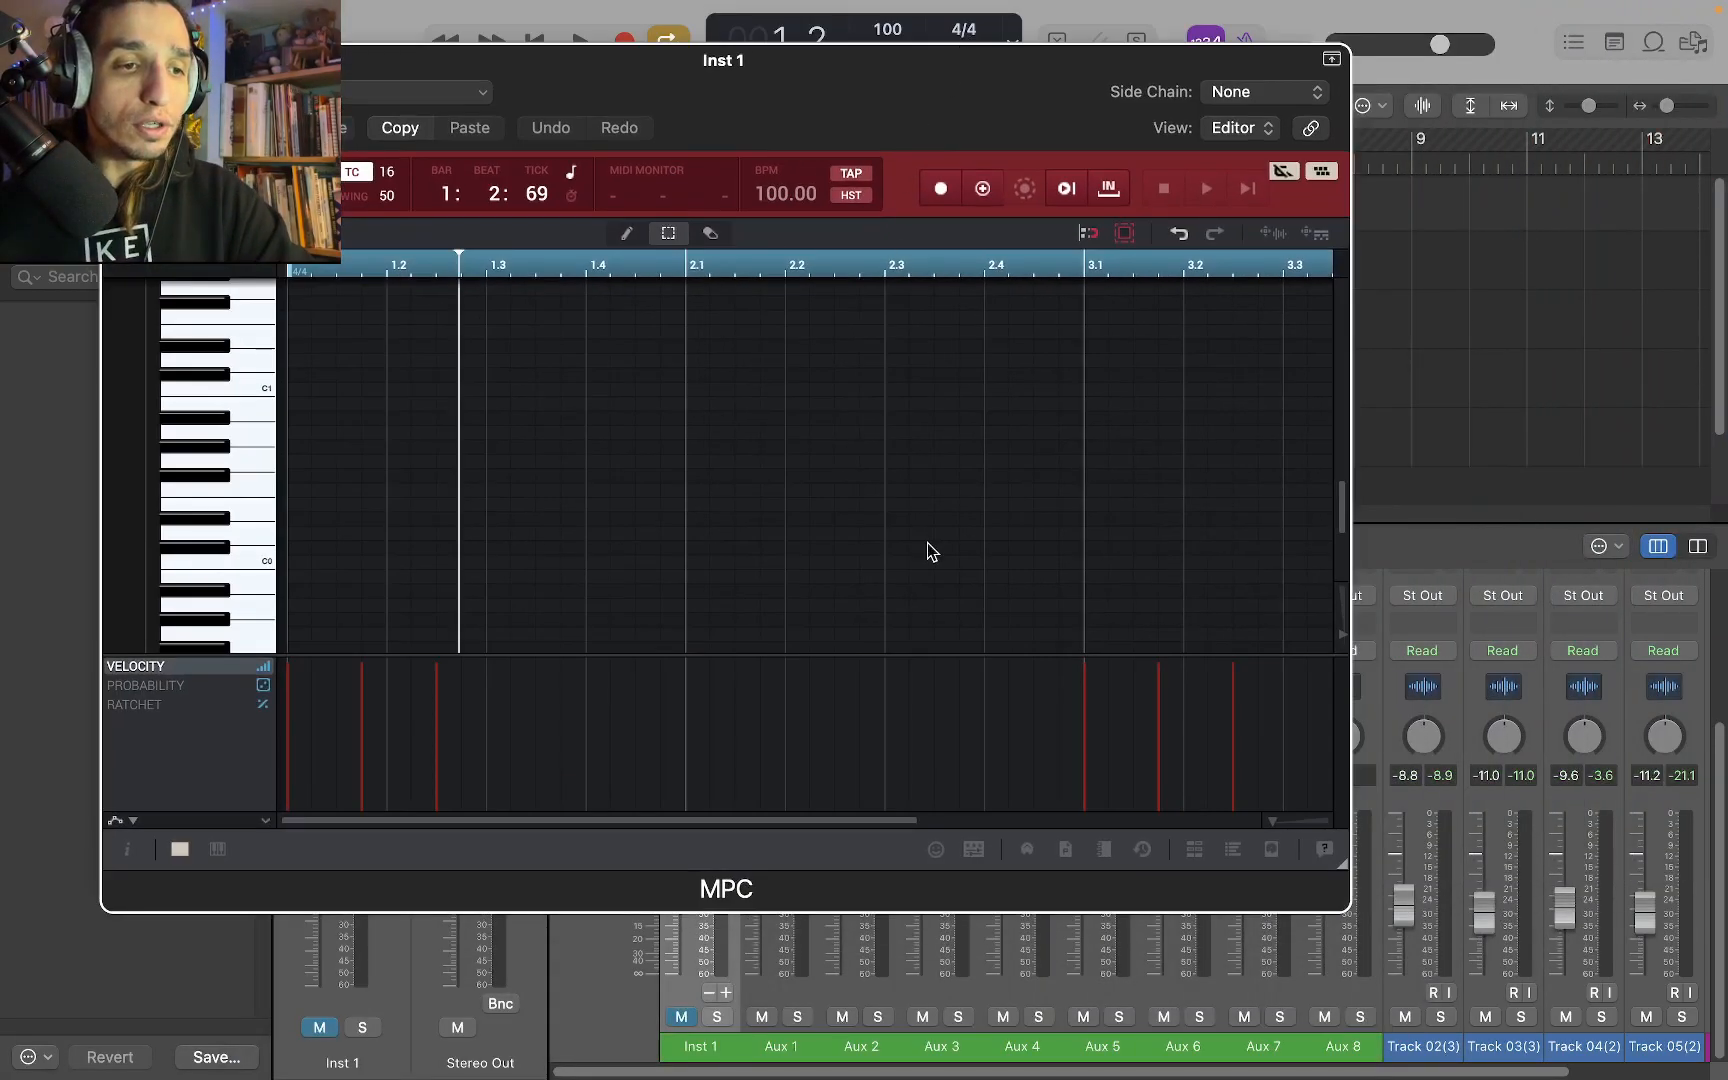
scroll(860, 620, up, 8)
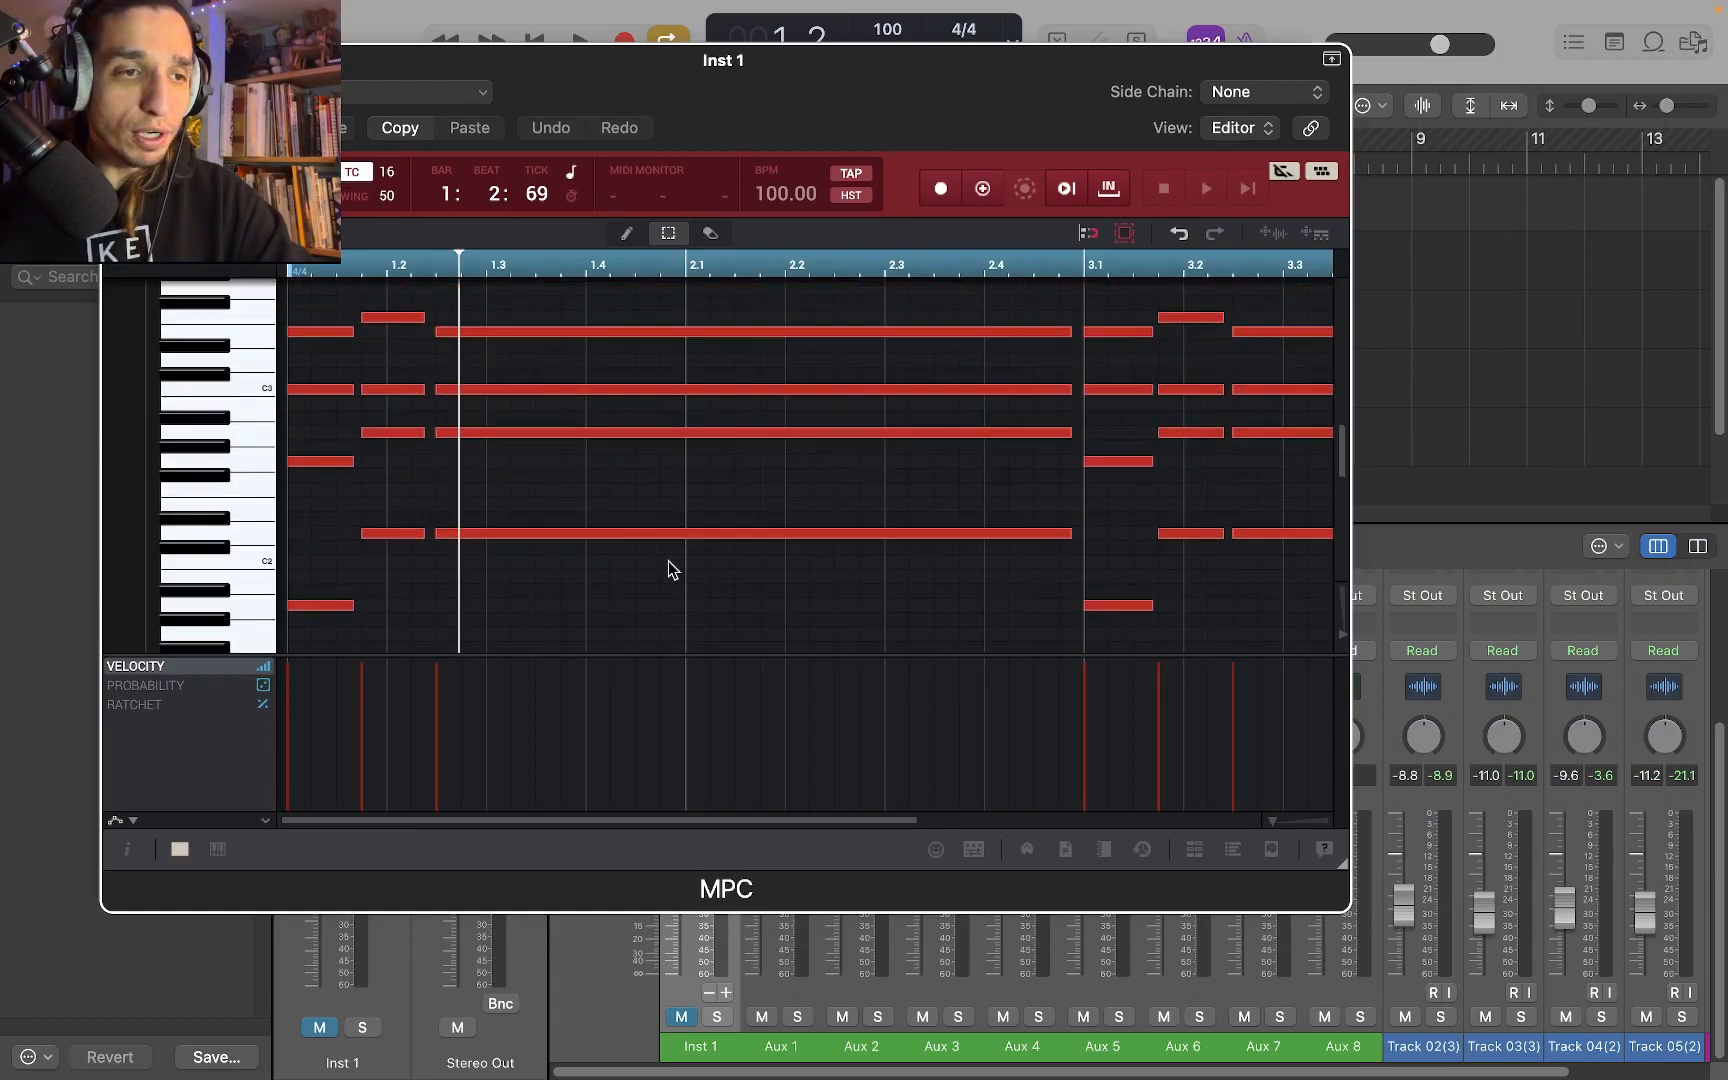
drag(815, 102, 121, 558)
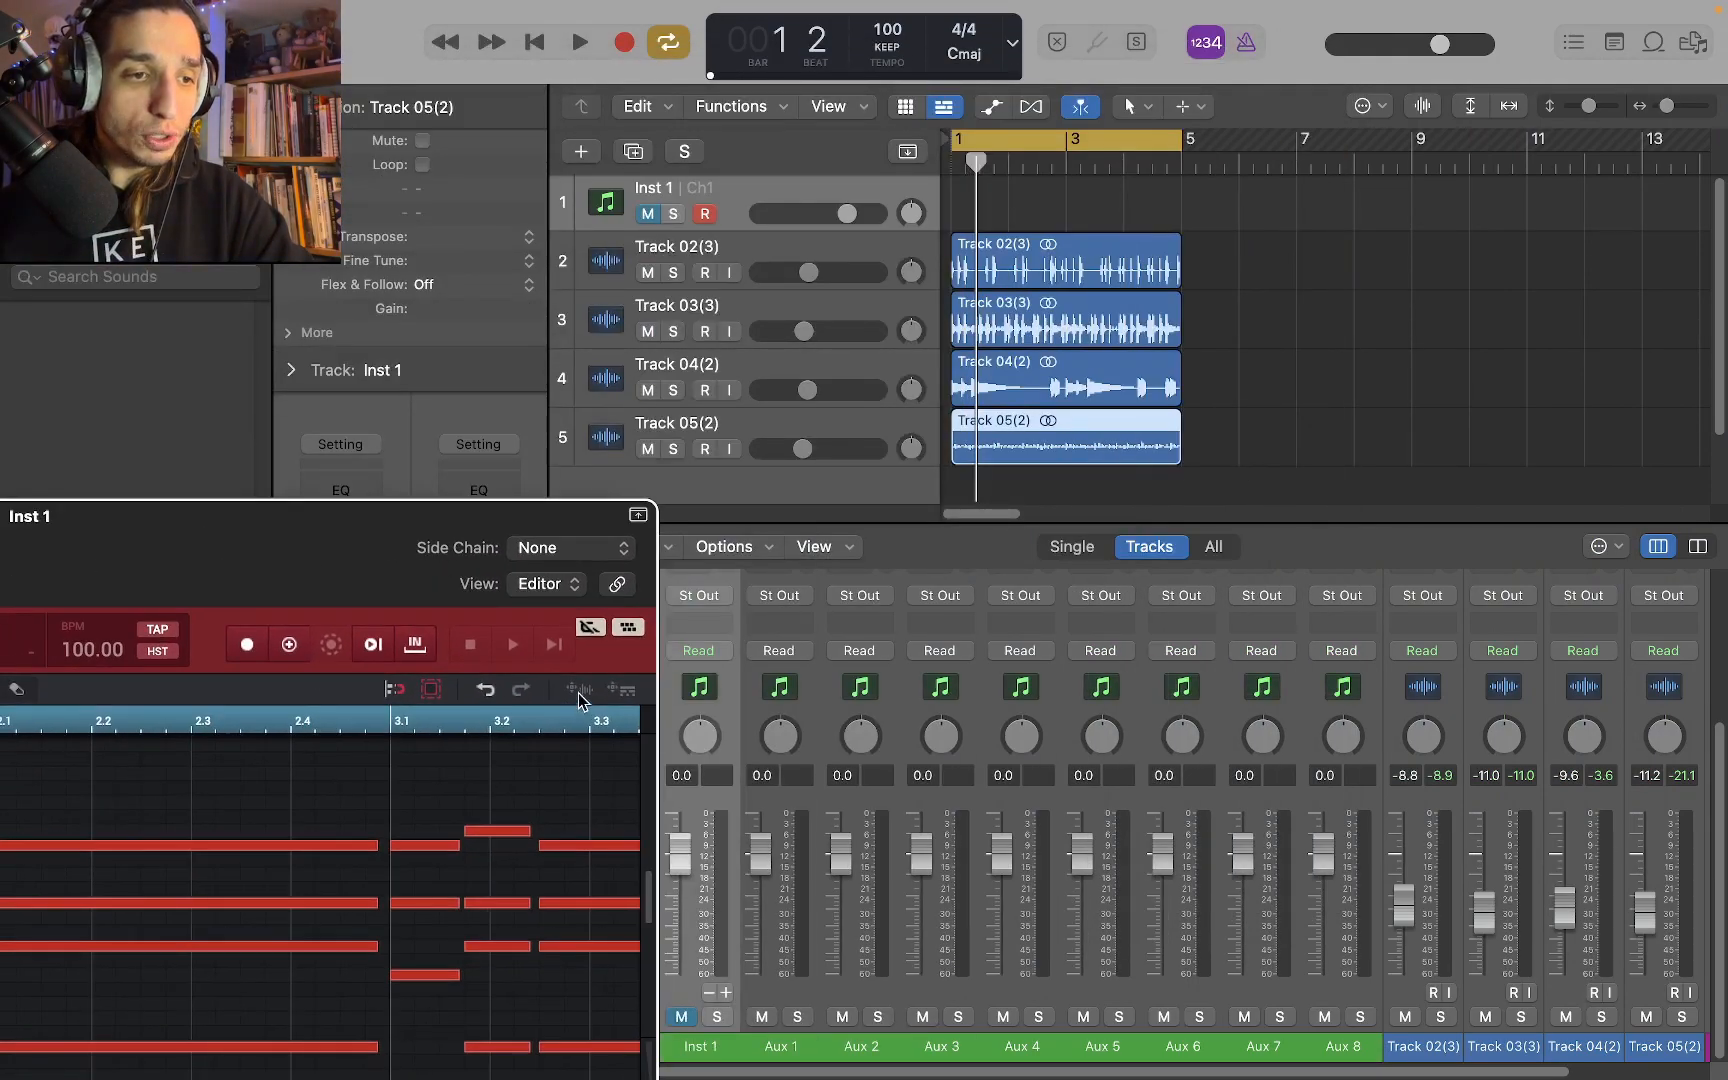
drag(393, 547, 668, 49)
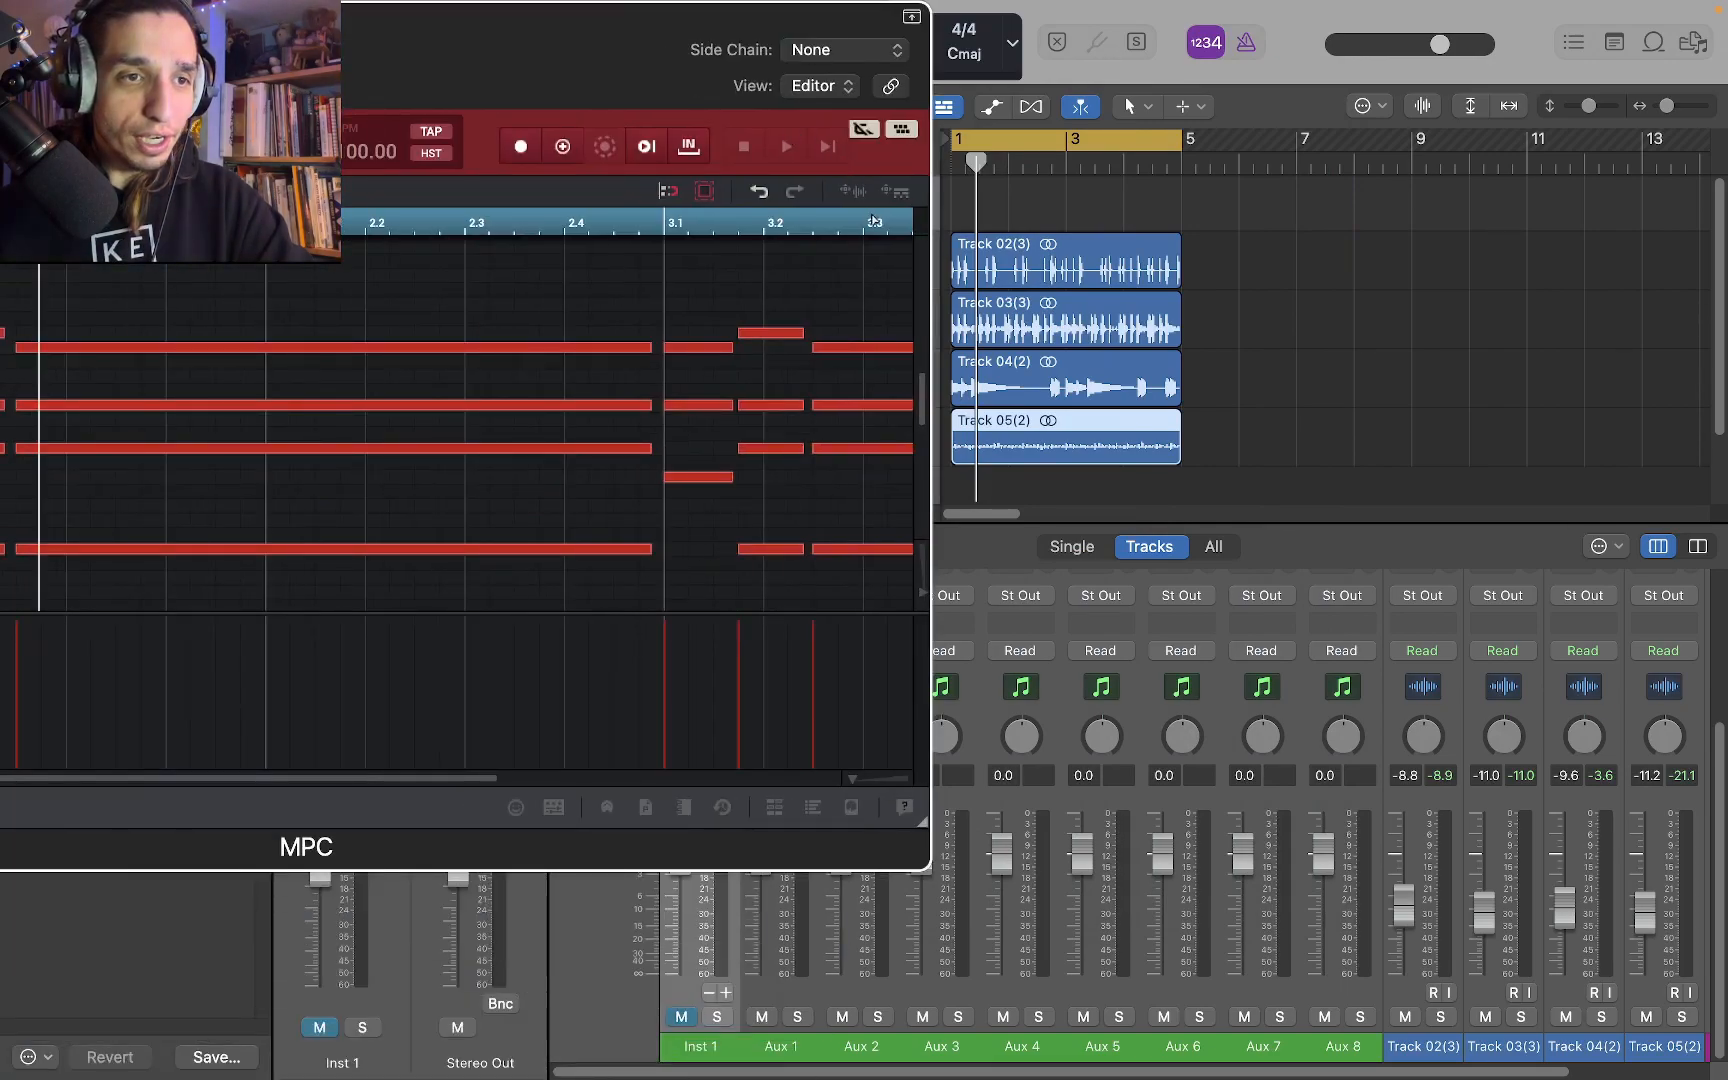
mouse_move(845, 194)
mouse_down()
mouse_move(1415, 438)
mouse_move(953, 444)
mouse_up()
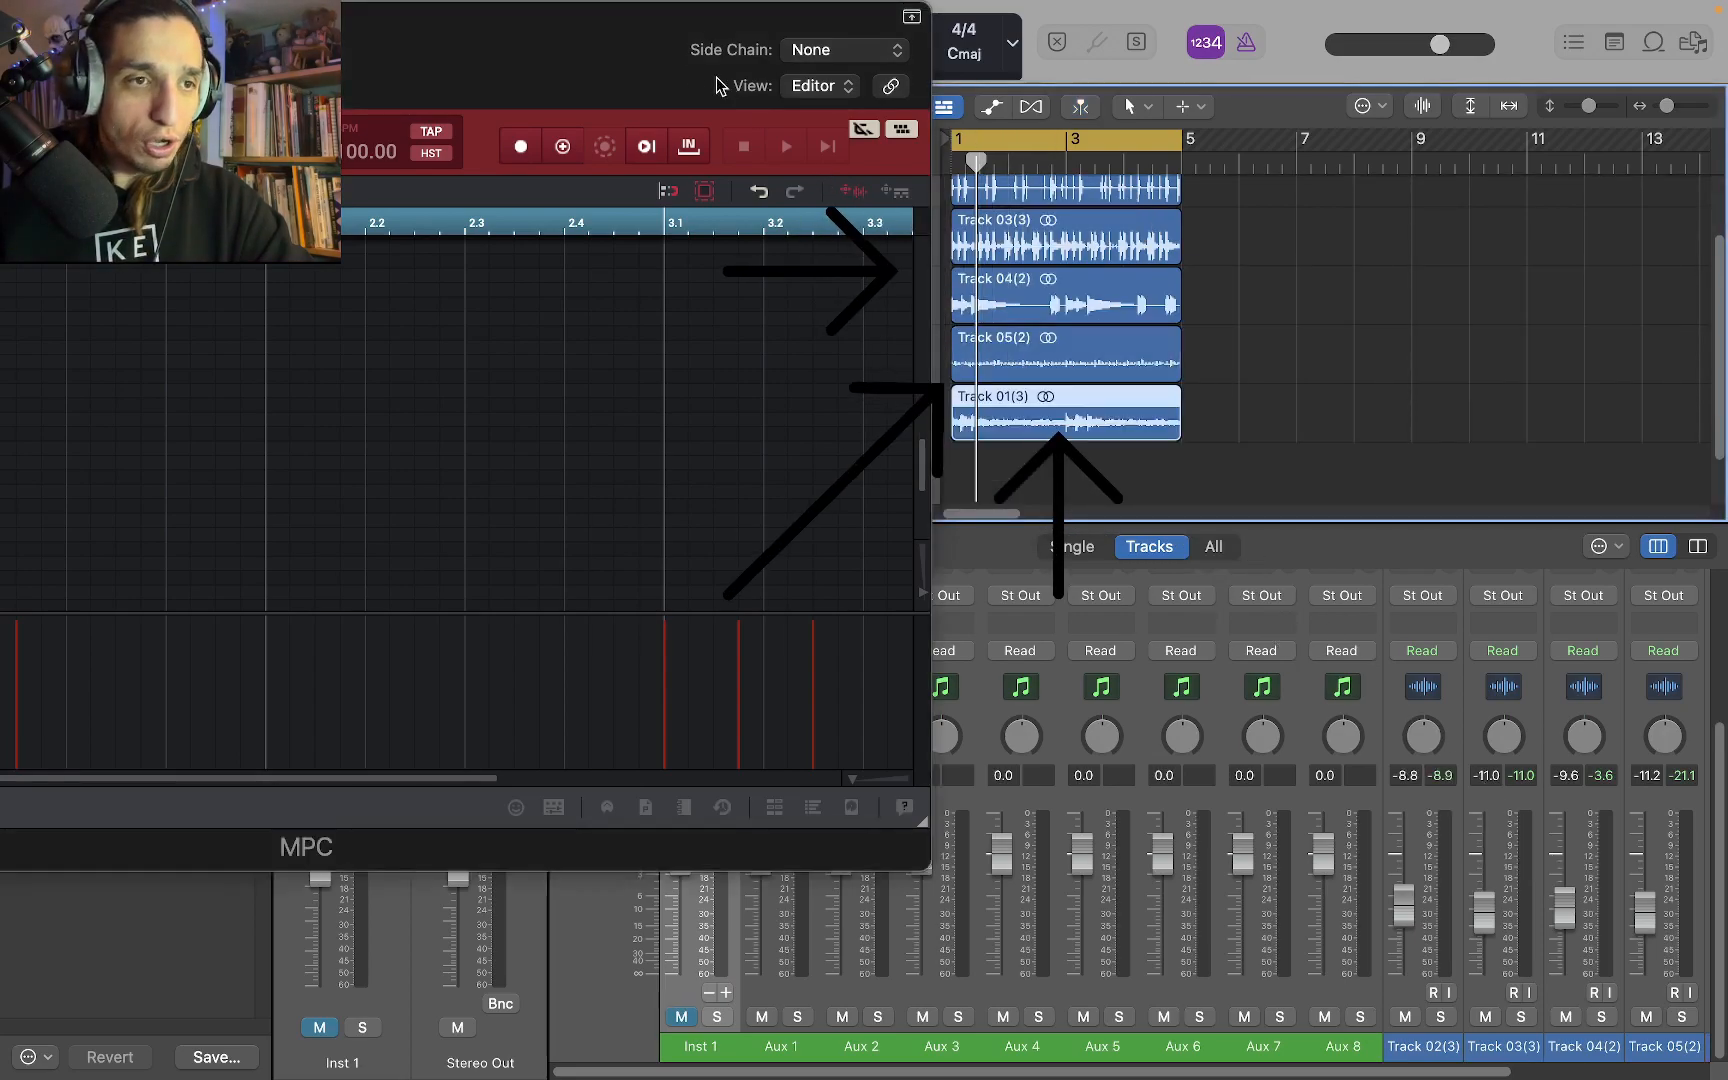
Lower the Track 01 audio to -10.2 dB and play it soloed
drag(615, 40, 818, 700)
drag(843, 408, 805, 424)
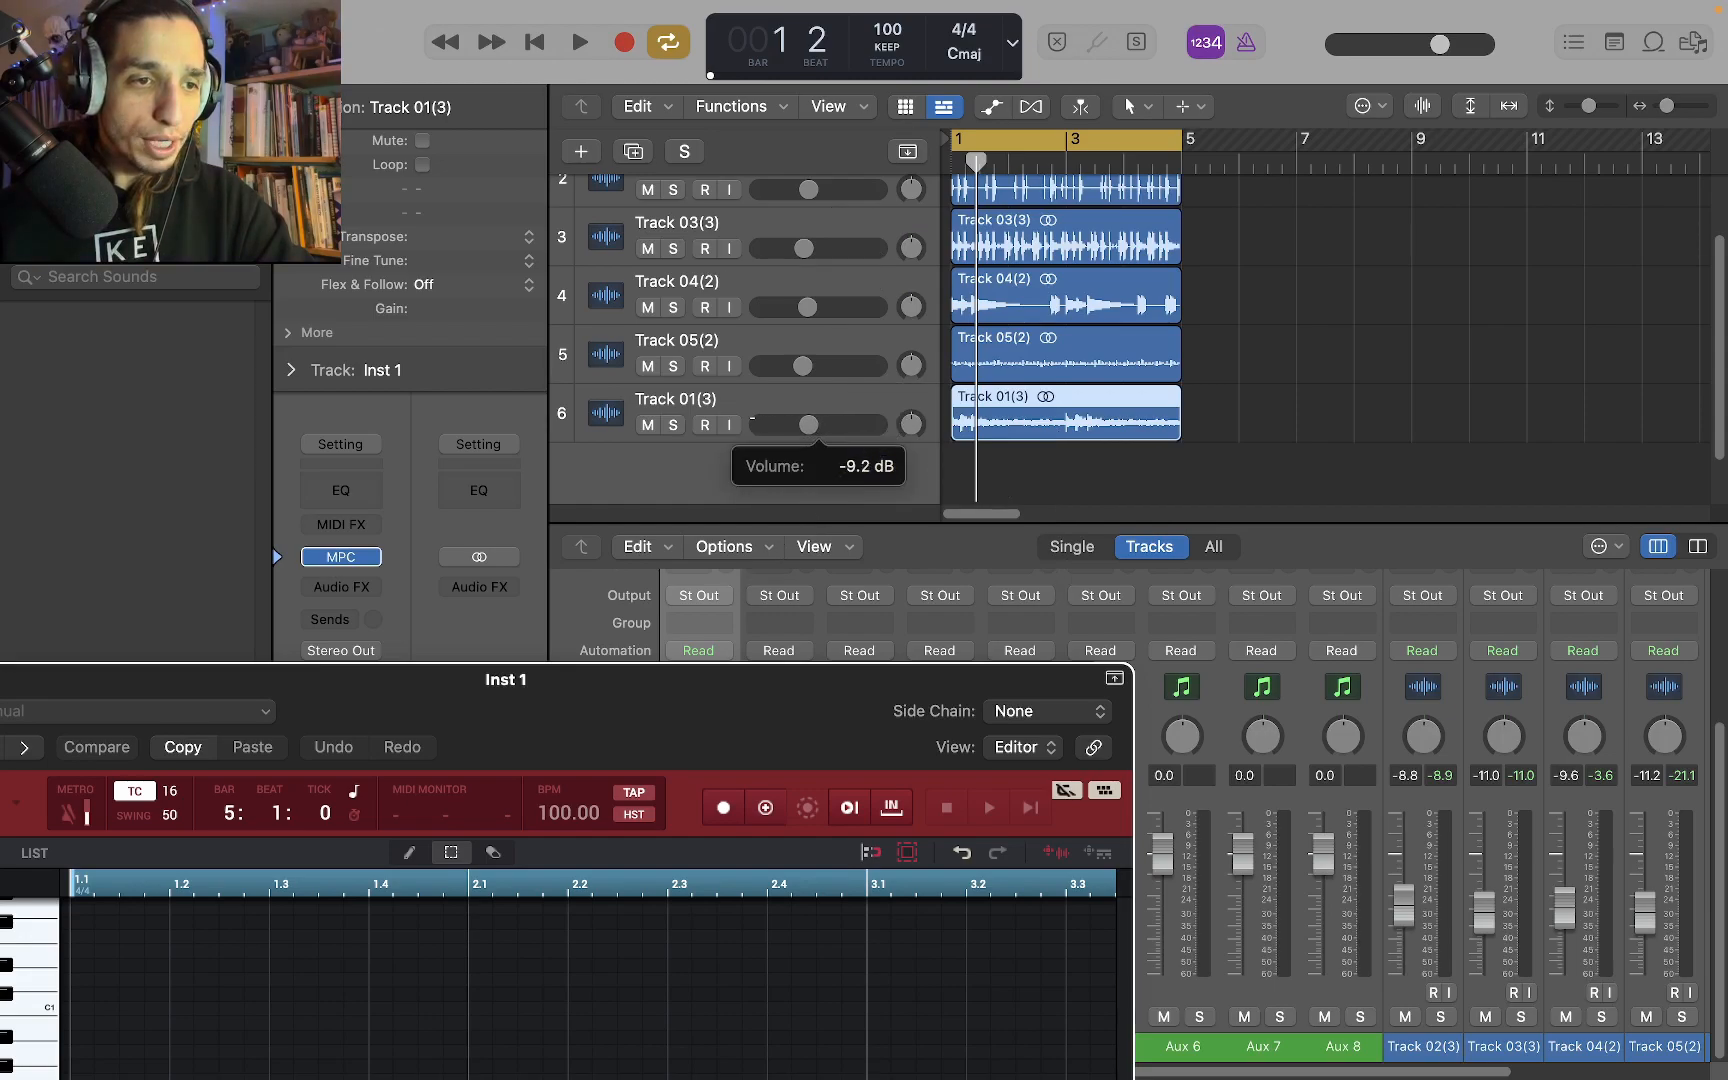
click(673, 425)
key(space)
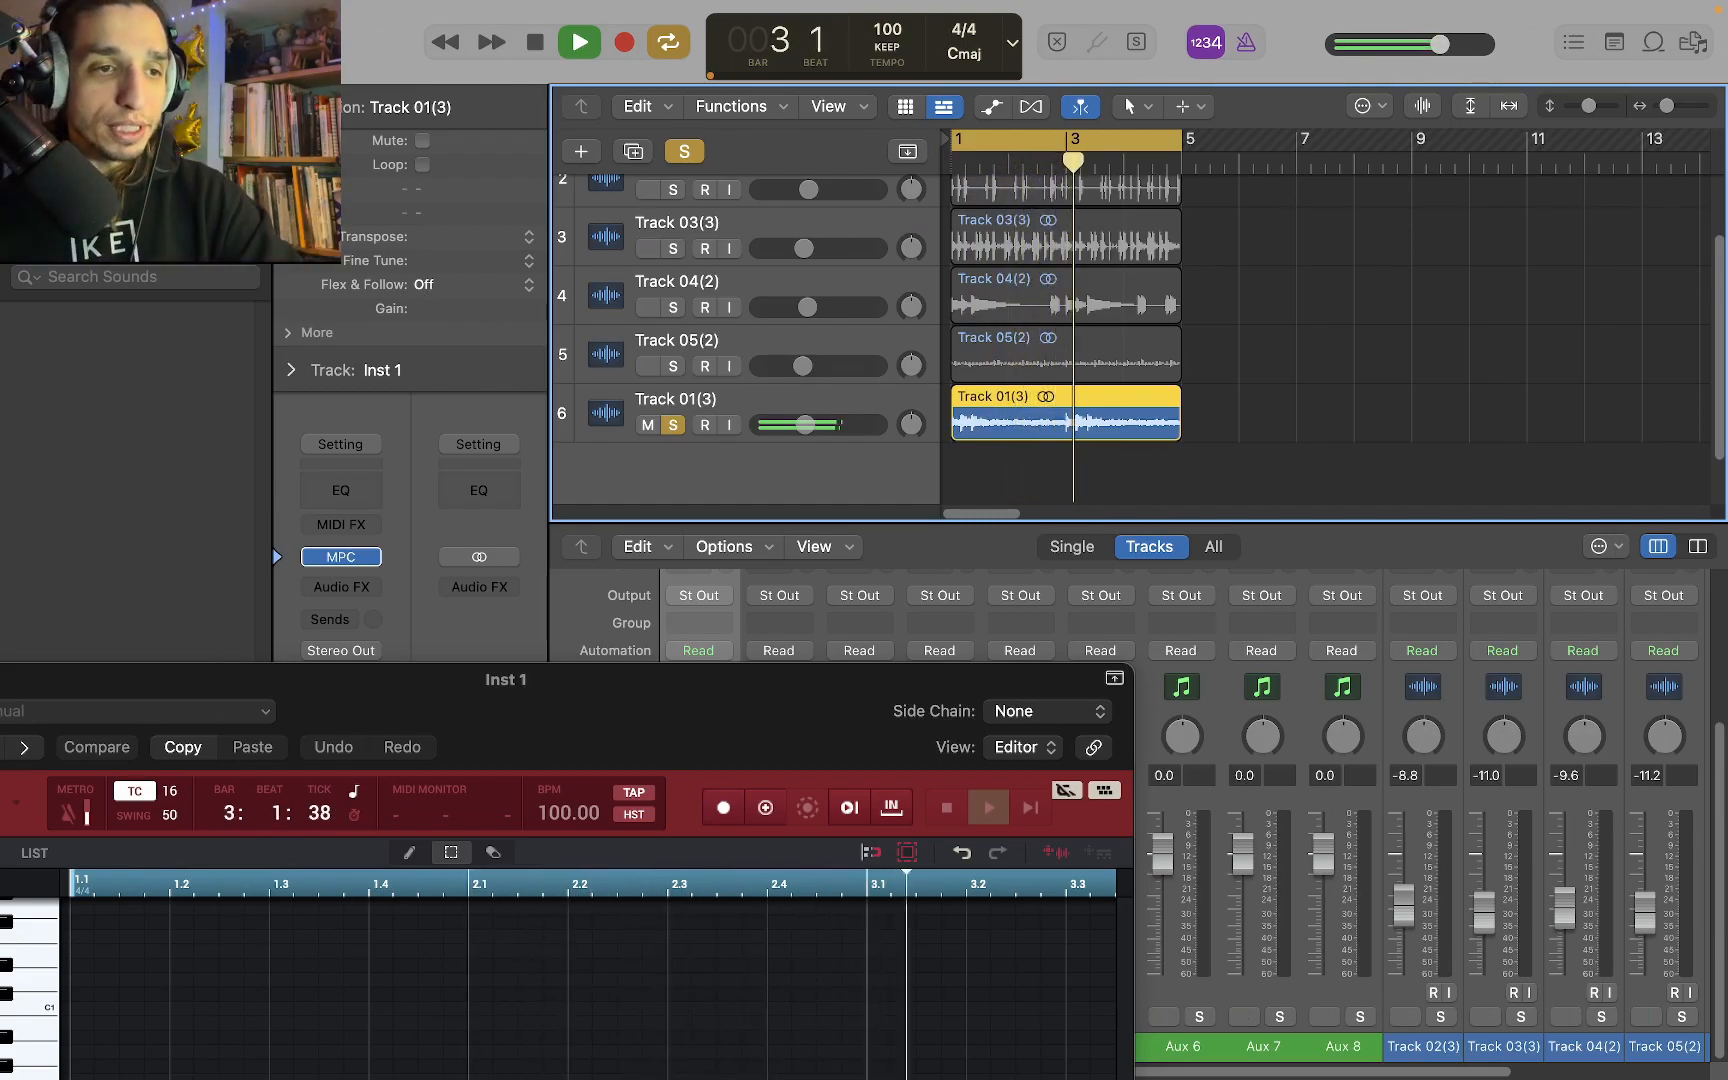
Add the Track 05, 04, 03 and 02 audio to the solo during playback, and enlarge the tracks area
click(671, 366)
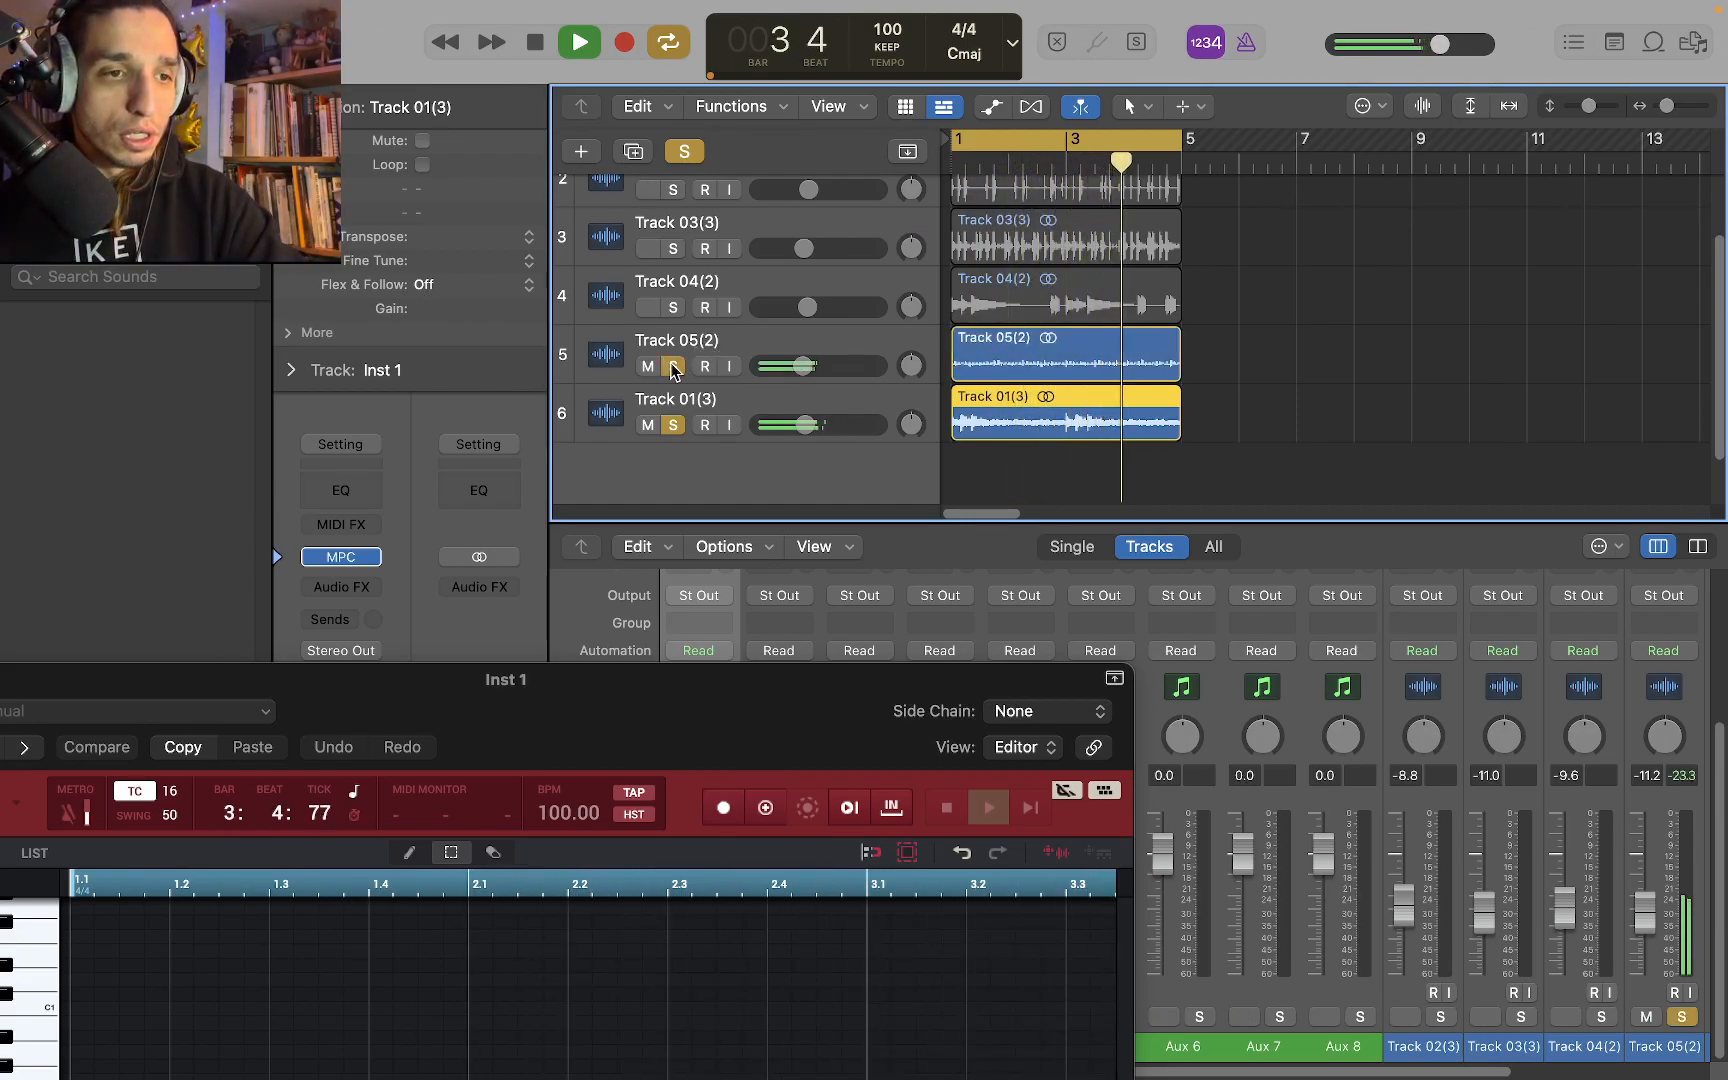
click(677, 310)
click(673, 248)
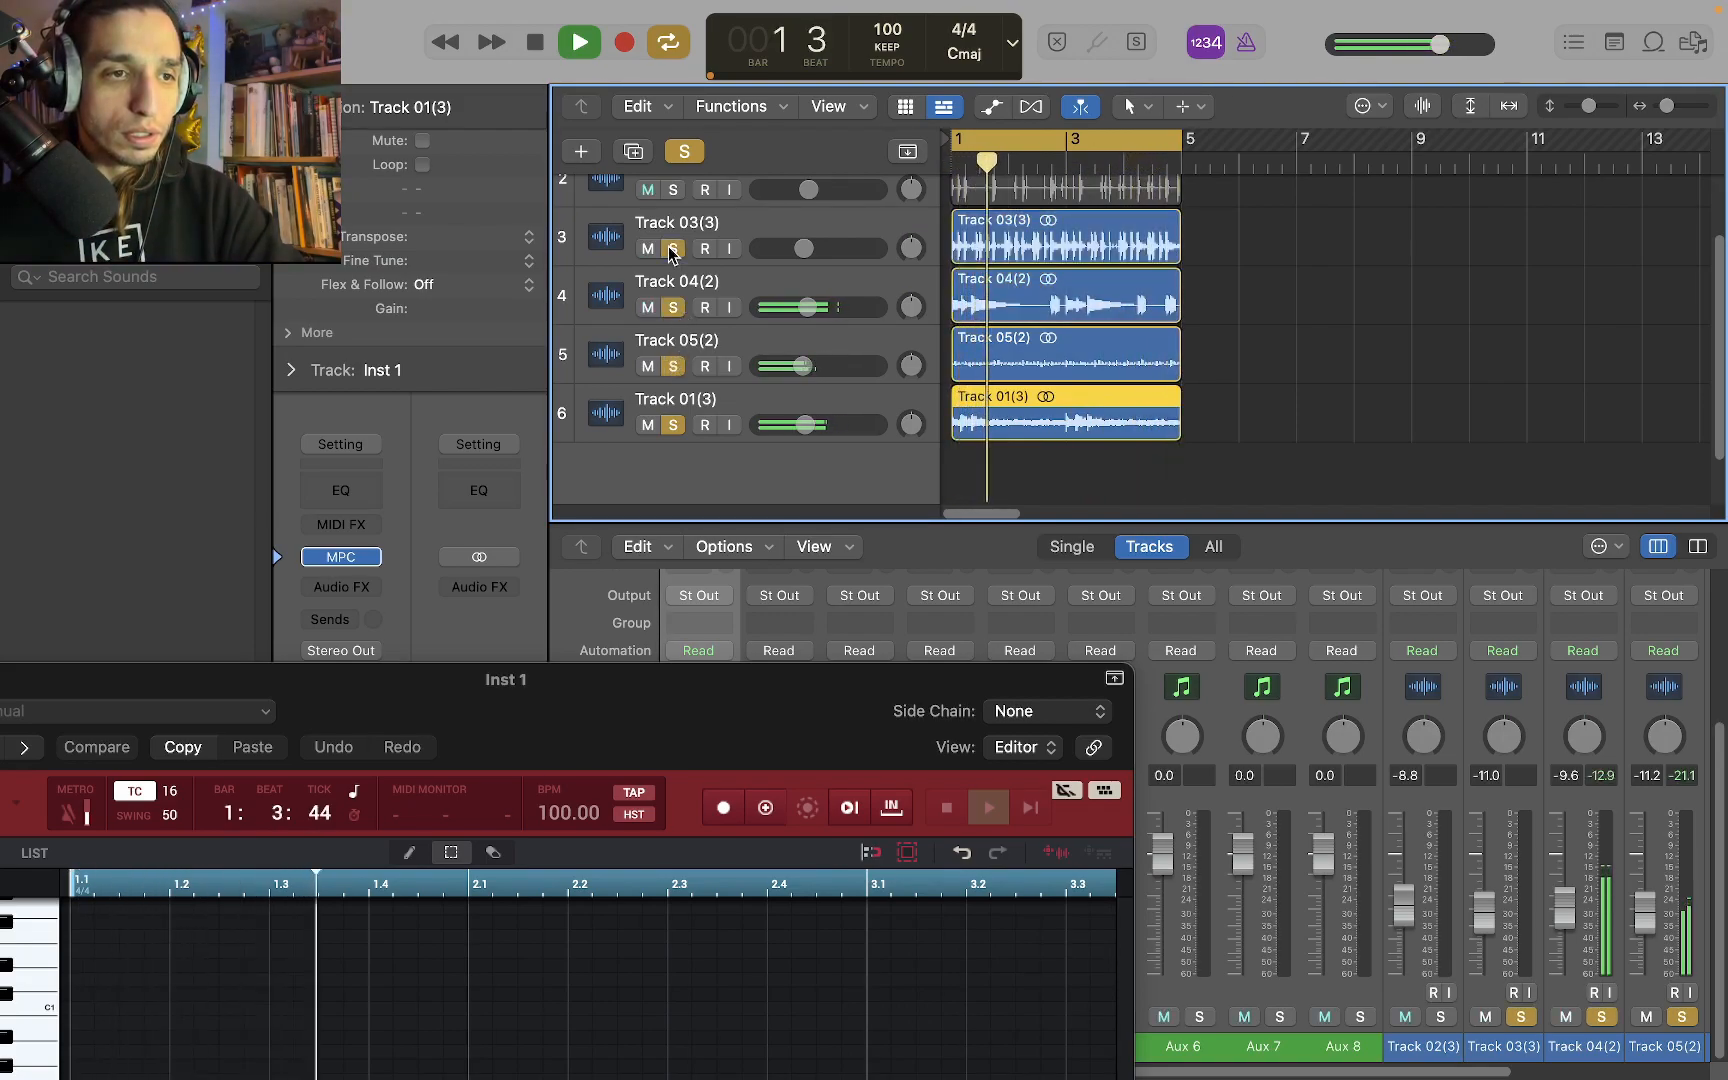
click(673, 190)
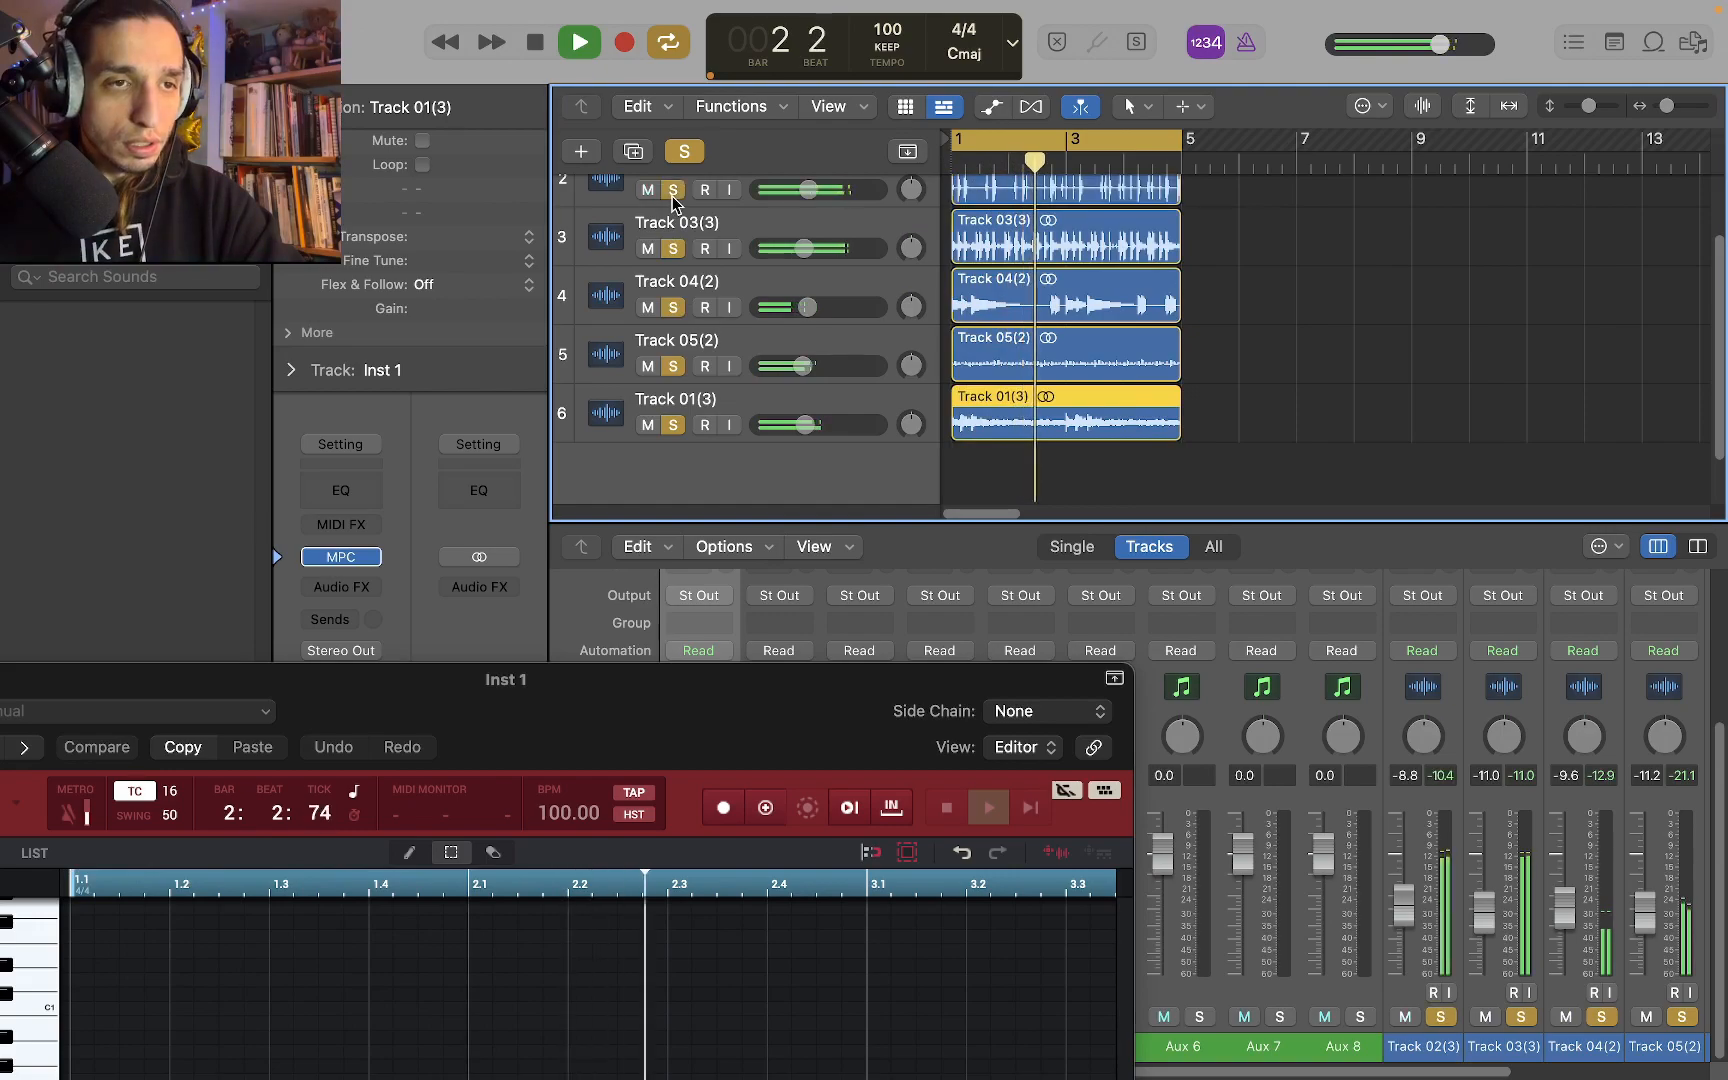
scroll(780, 335, up, 2)
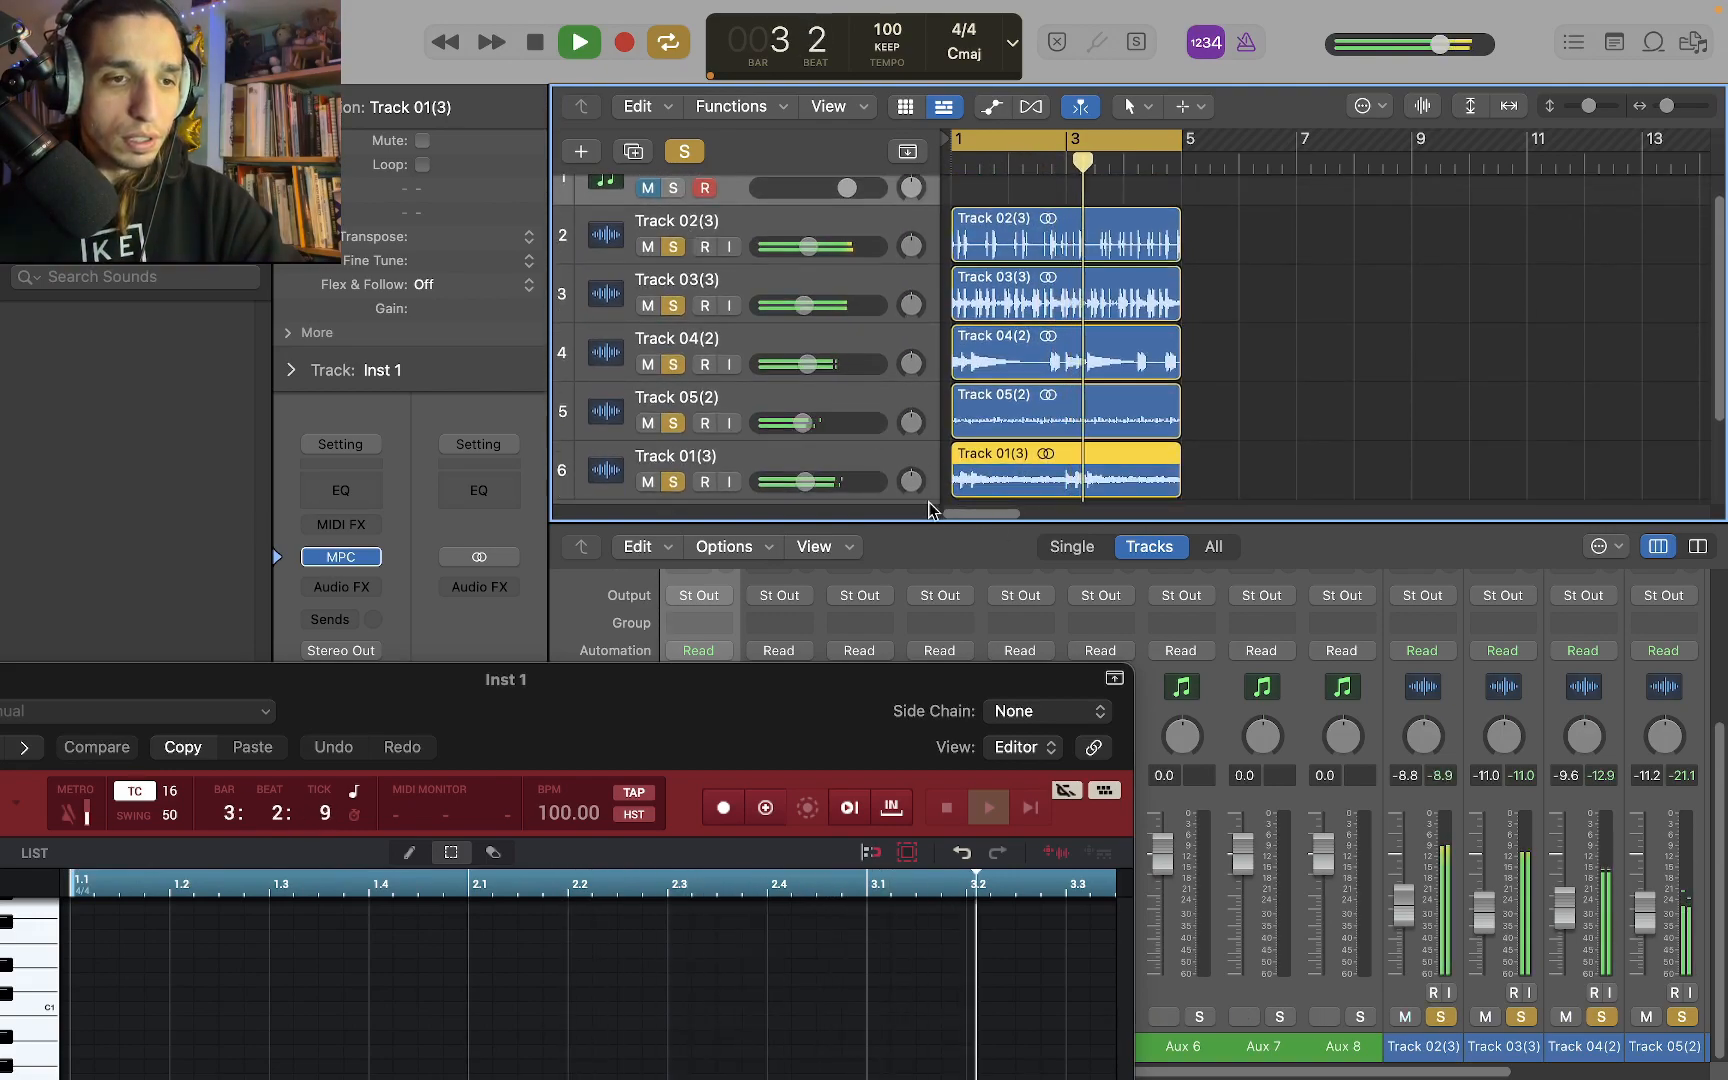
drag(930, 519, 931, 629)
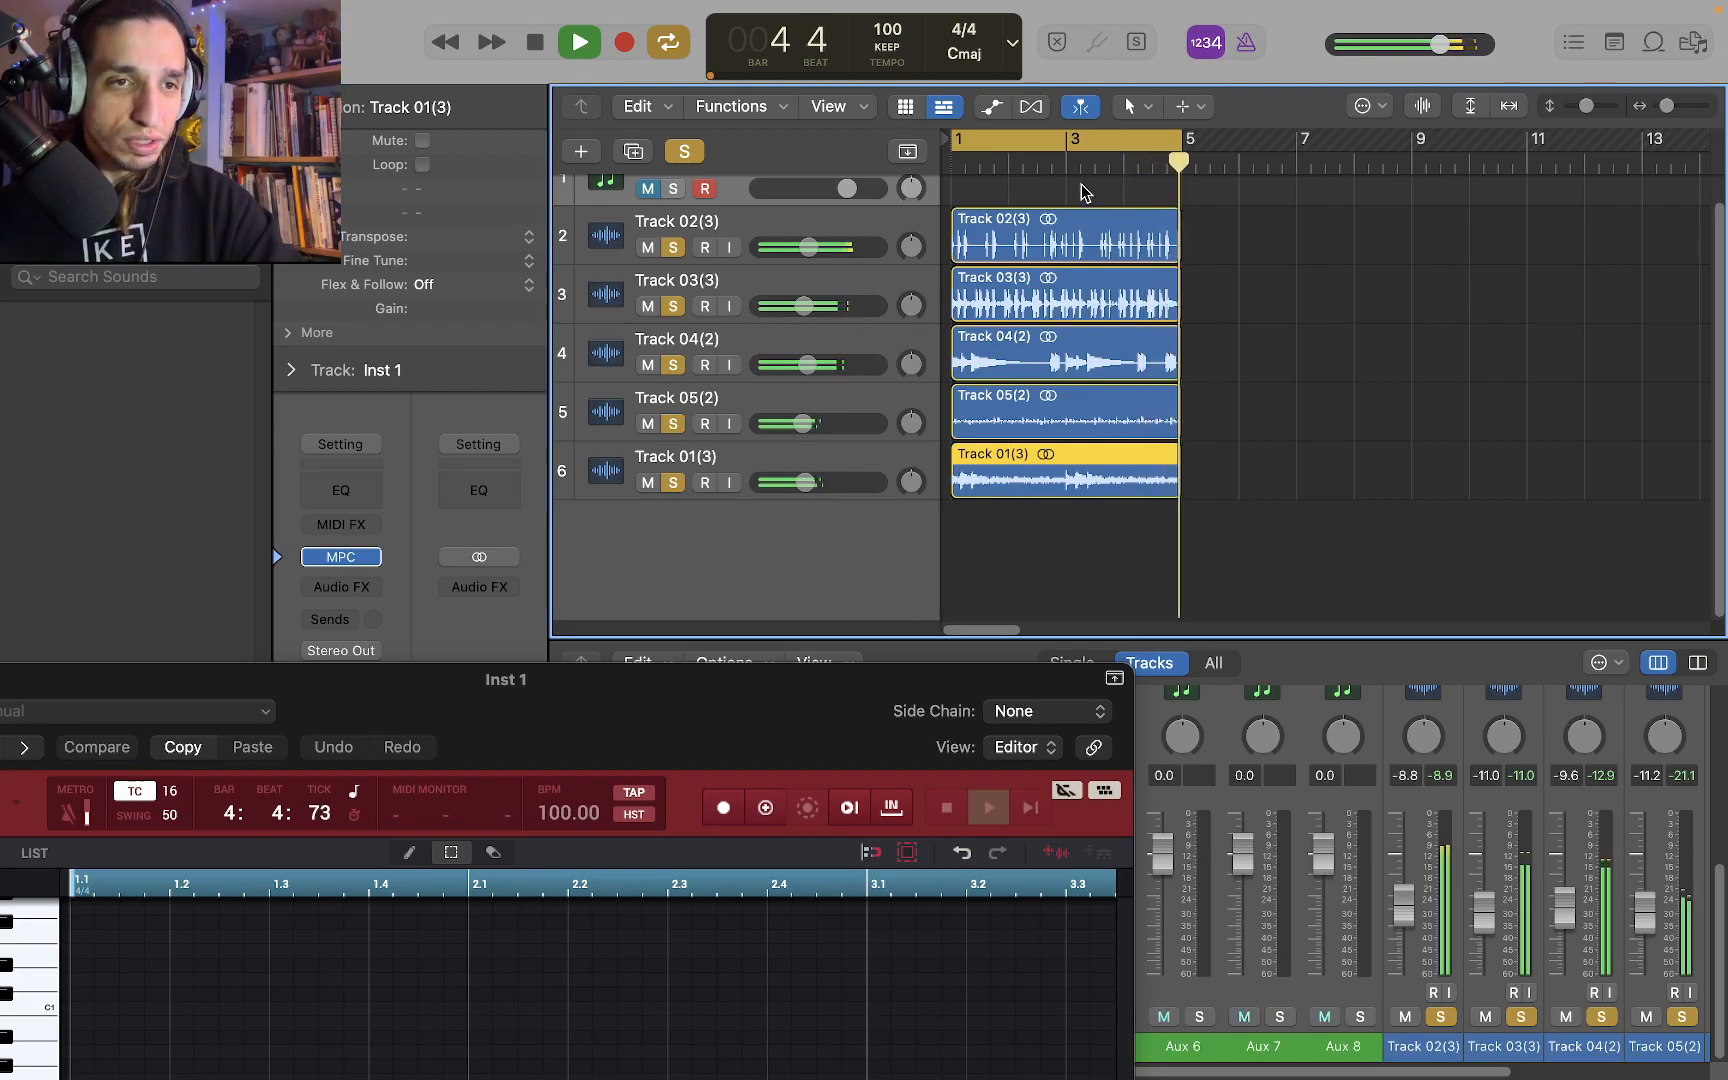
key(space)
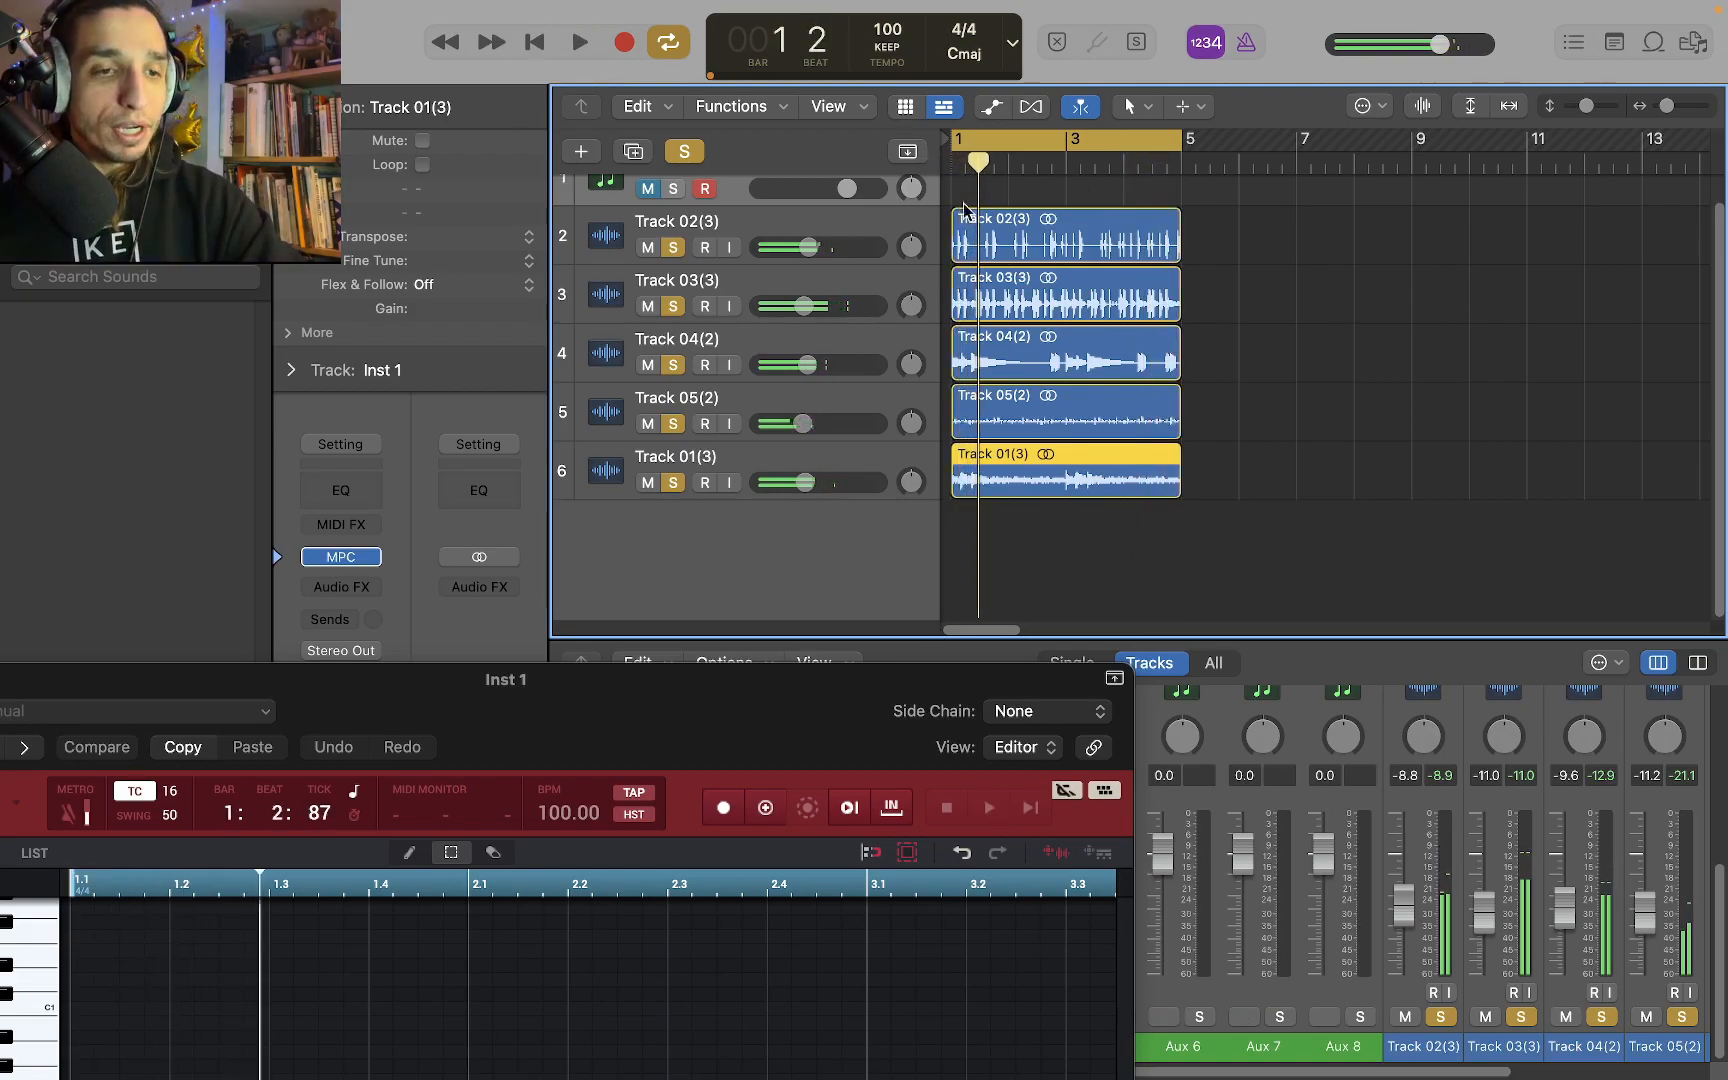
click(1325, 395)
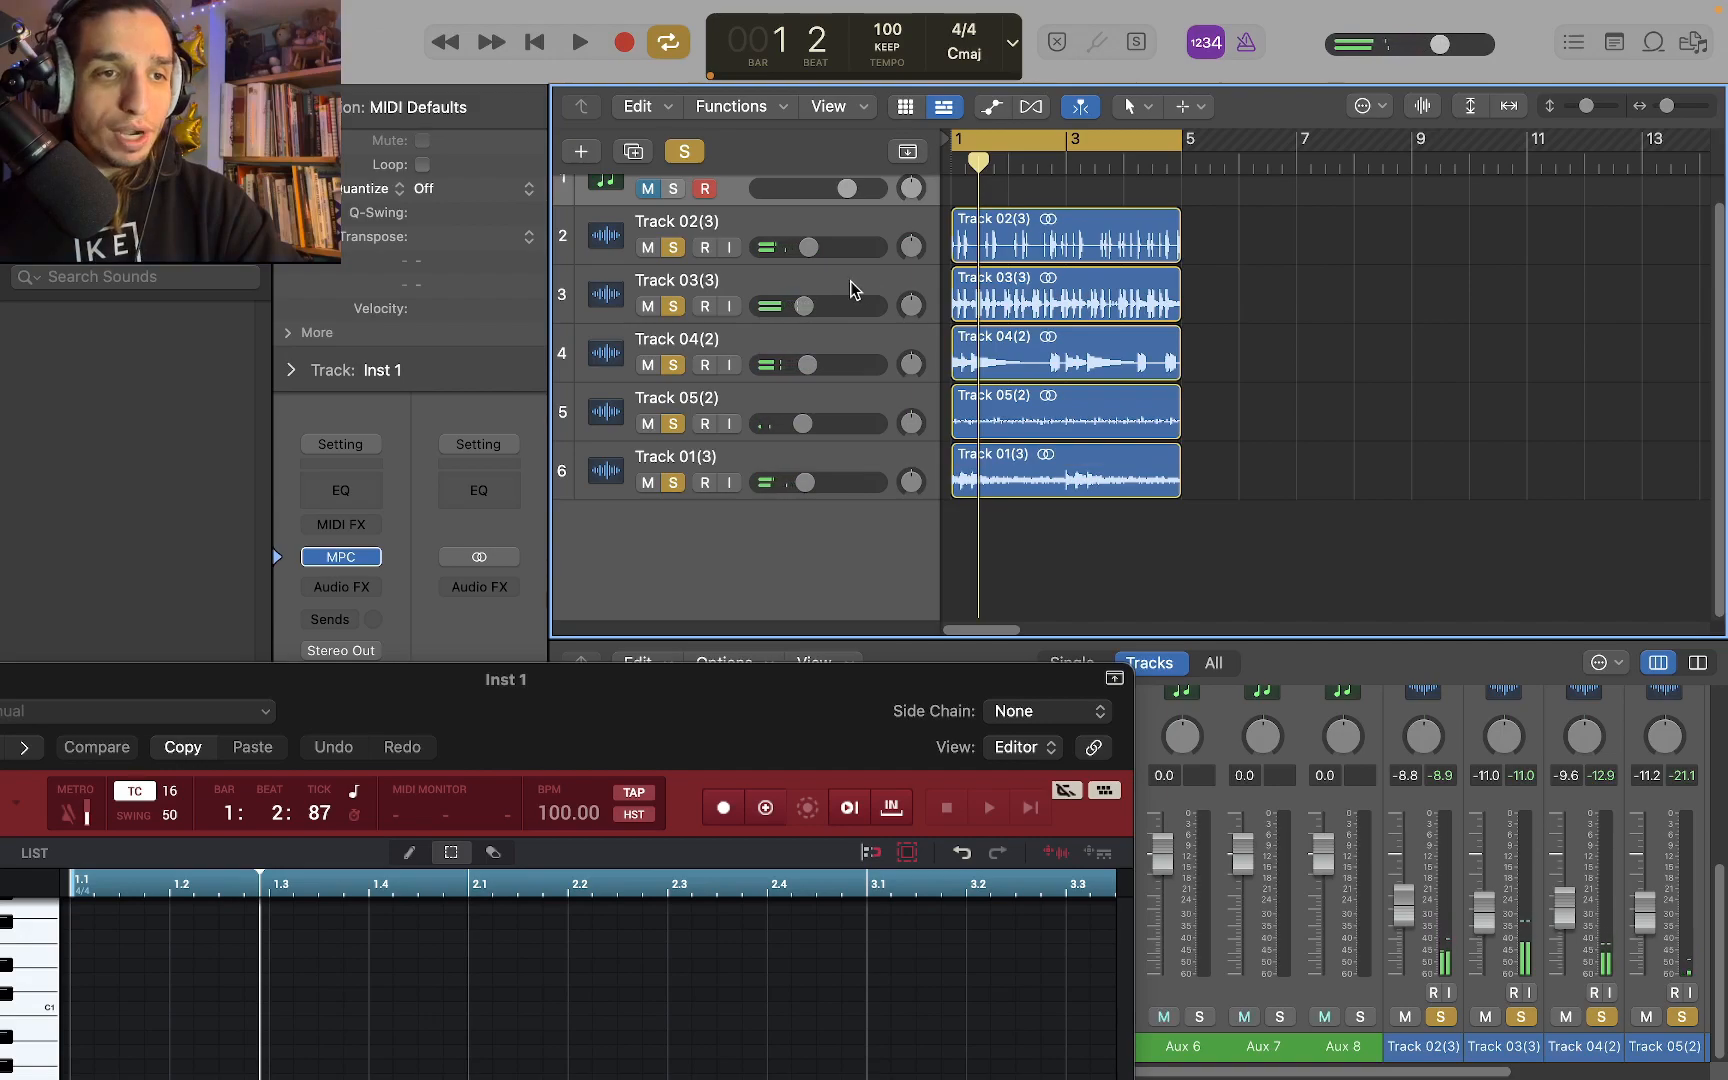
click(1063, 254)
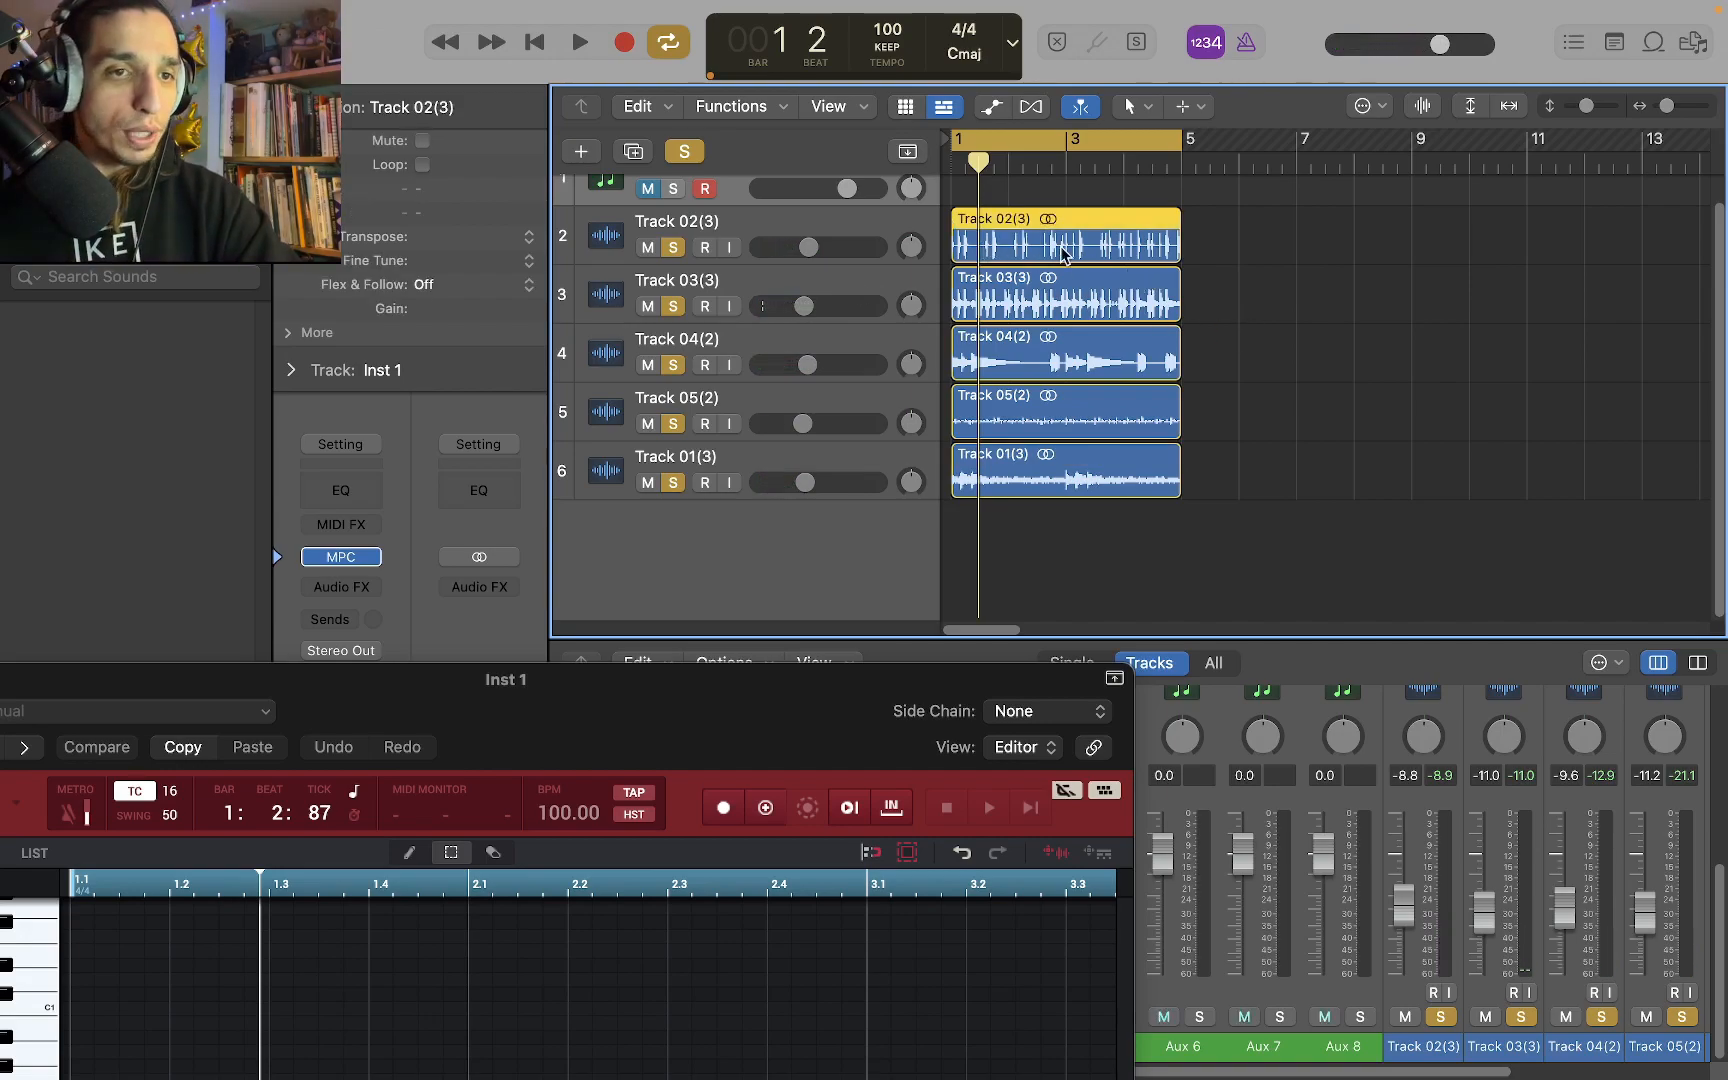
key(super+alt+s)
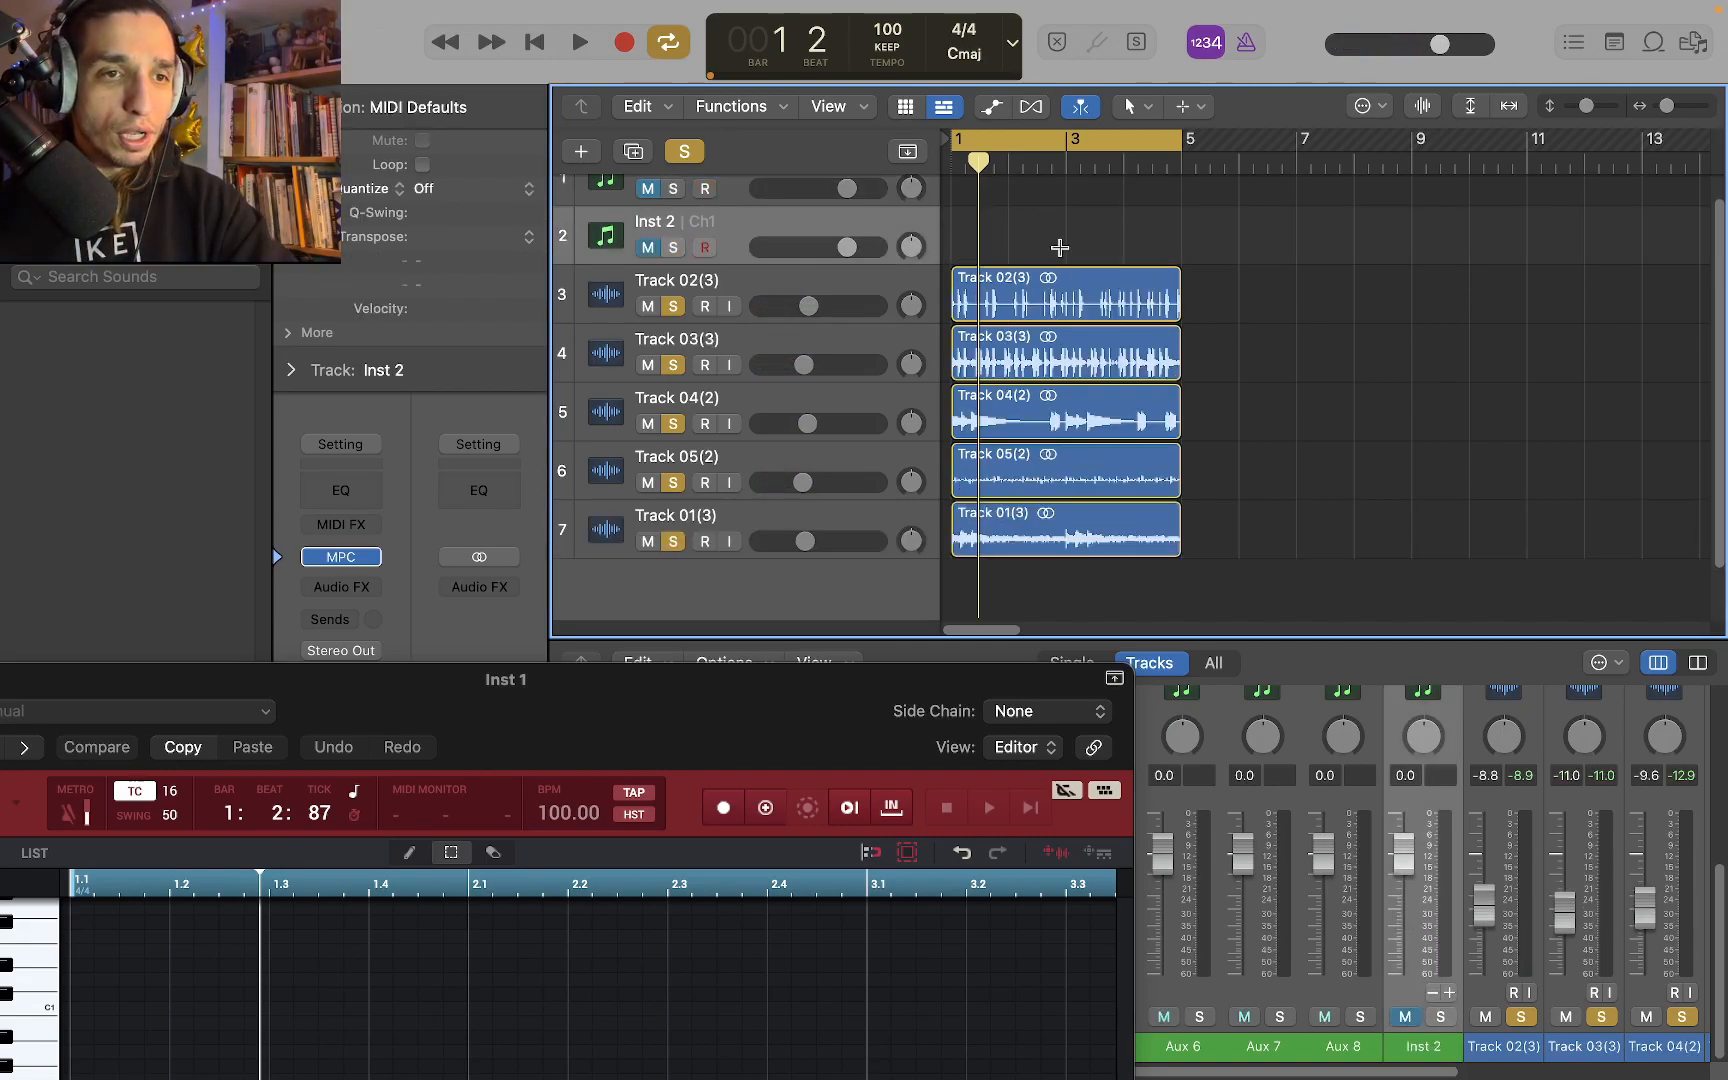
key(super+z)
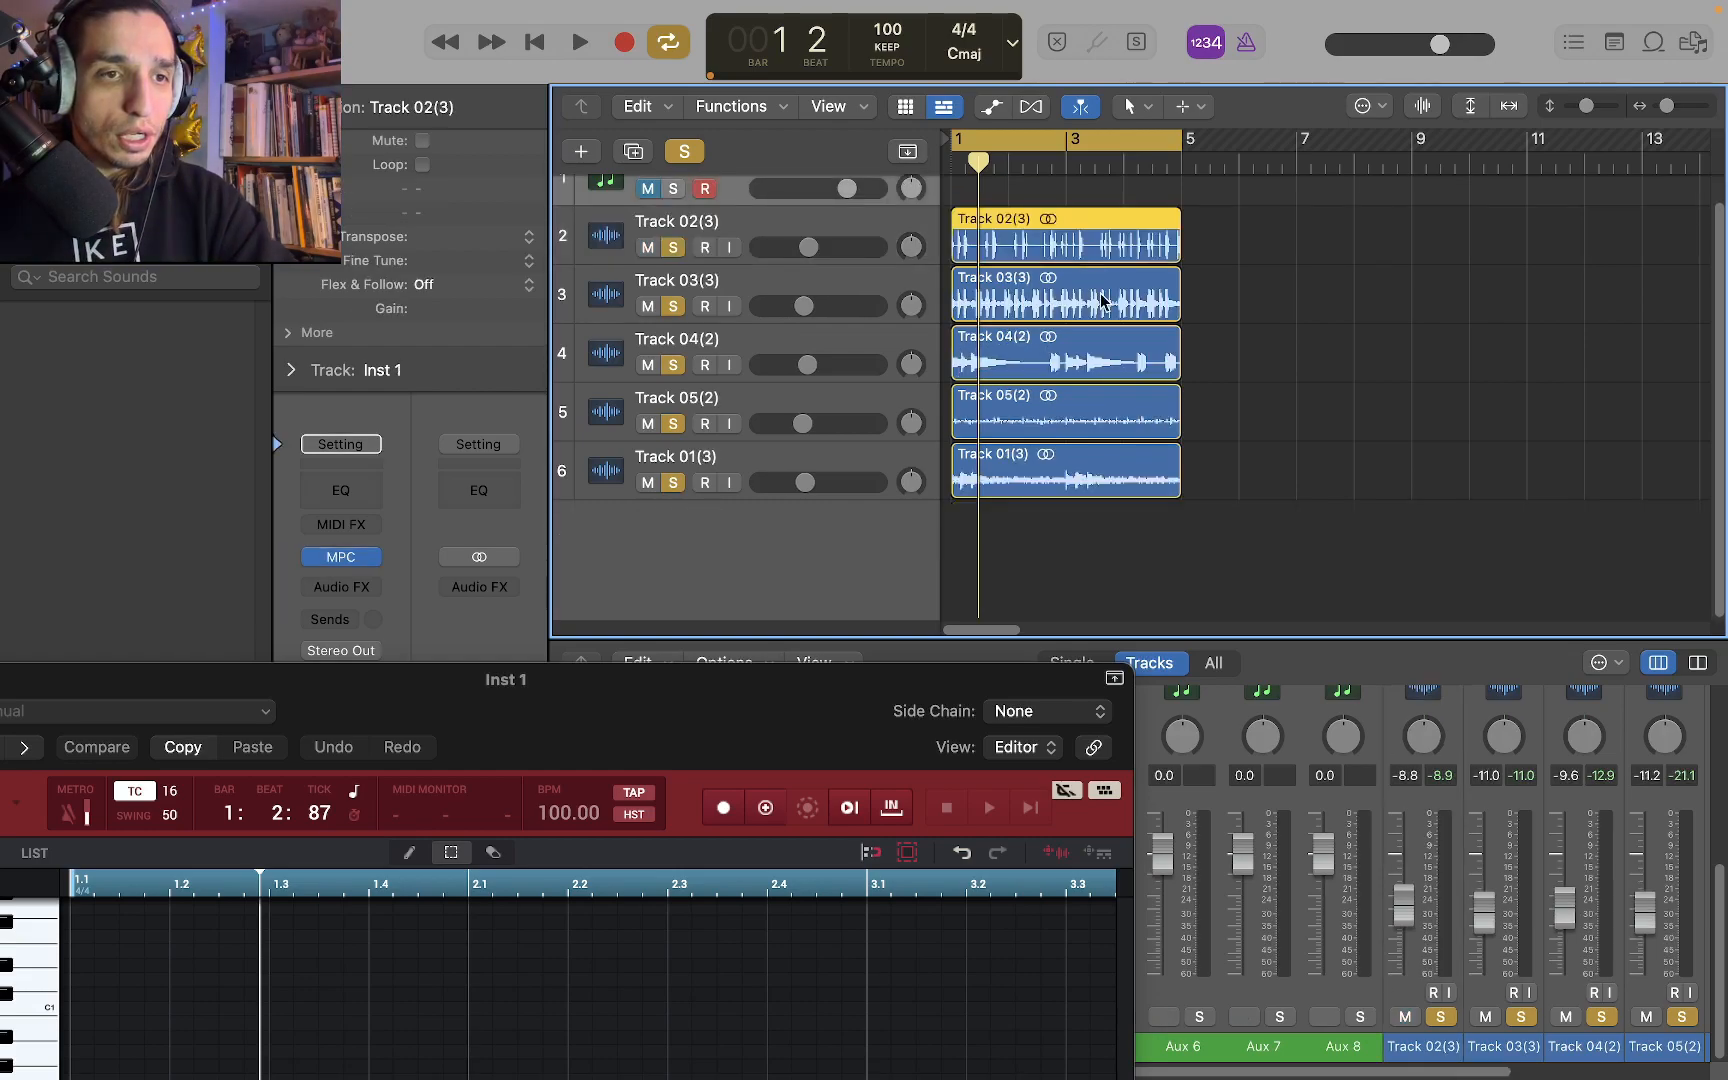
Close the MPC plug-in window and the Library, and enlarge the mixer to show the full channel strips
mouse_move(1187, 253)
mouse_down()
mouse_move(1261, 278)
mouse_move(1692, 277)
mouse_move(1189, 274)
mouse_up()
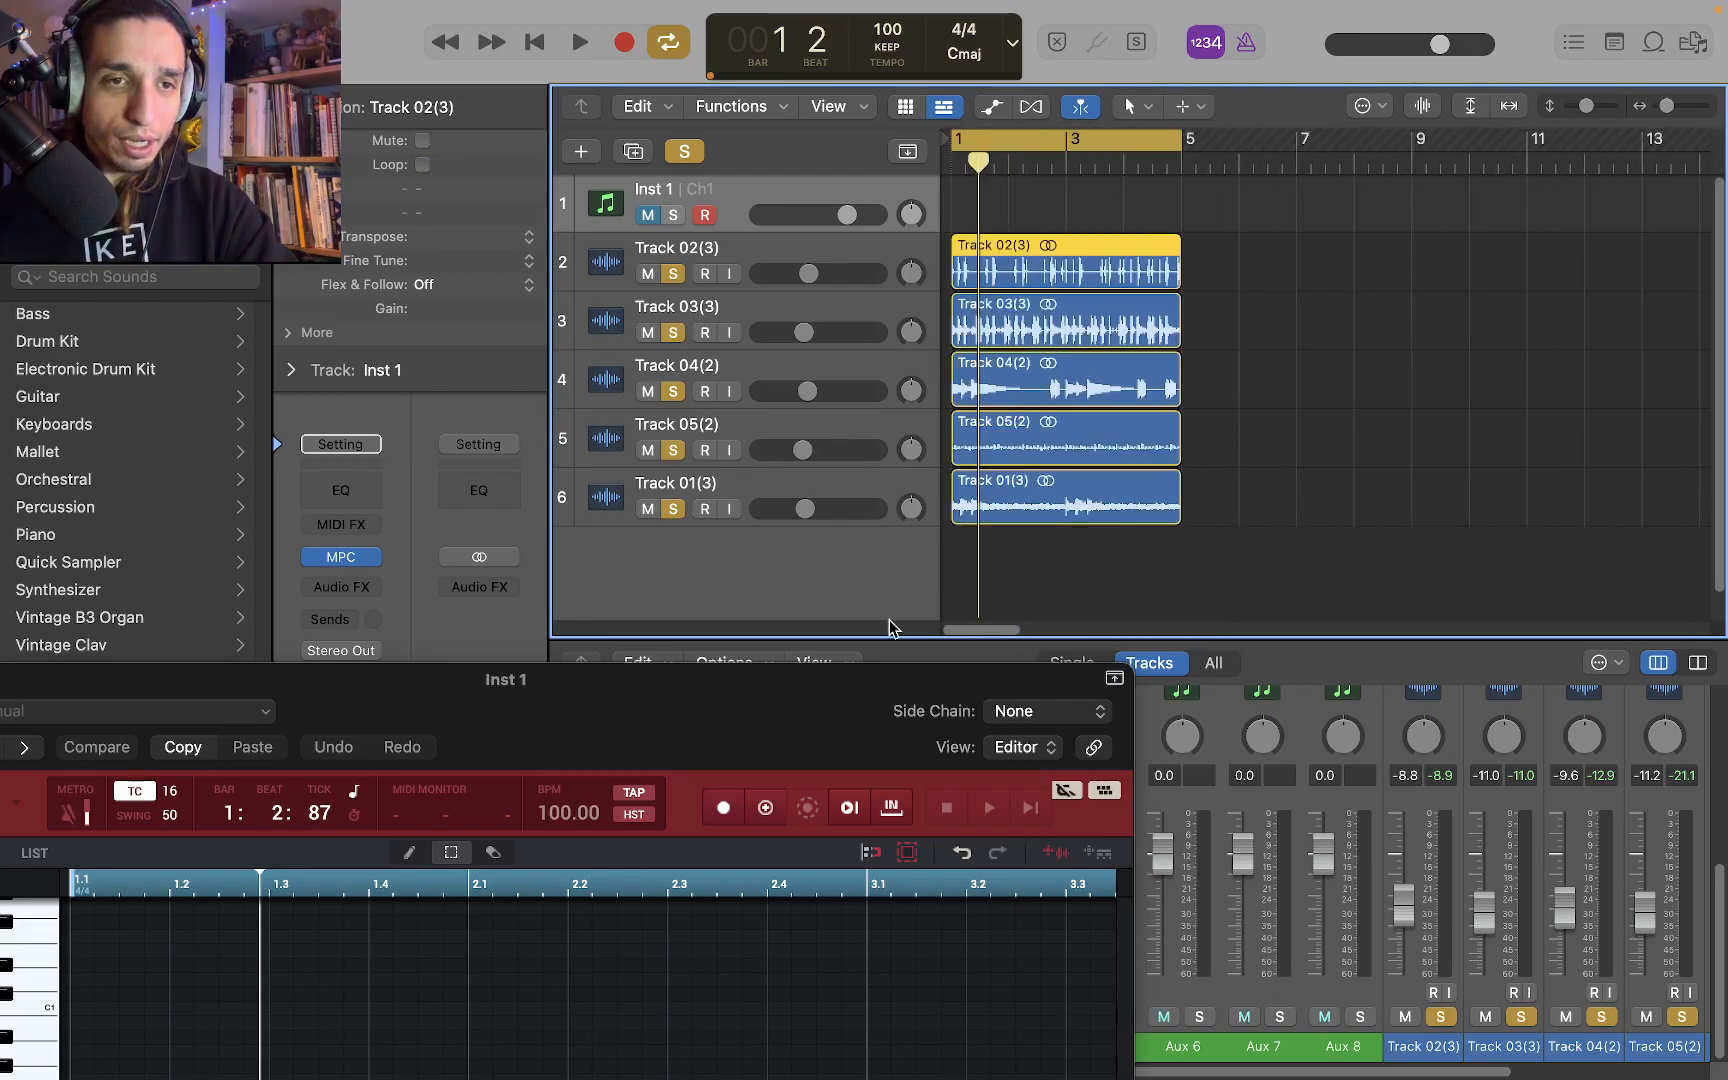
drag(715, 713, 250, 120)
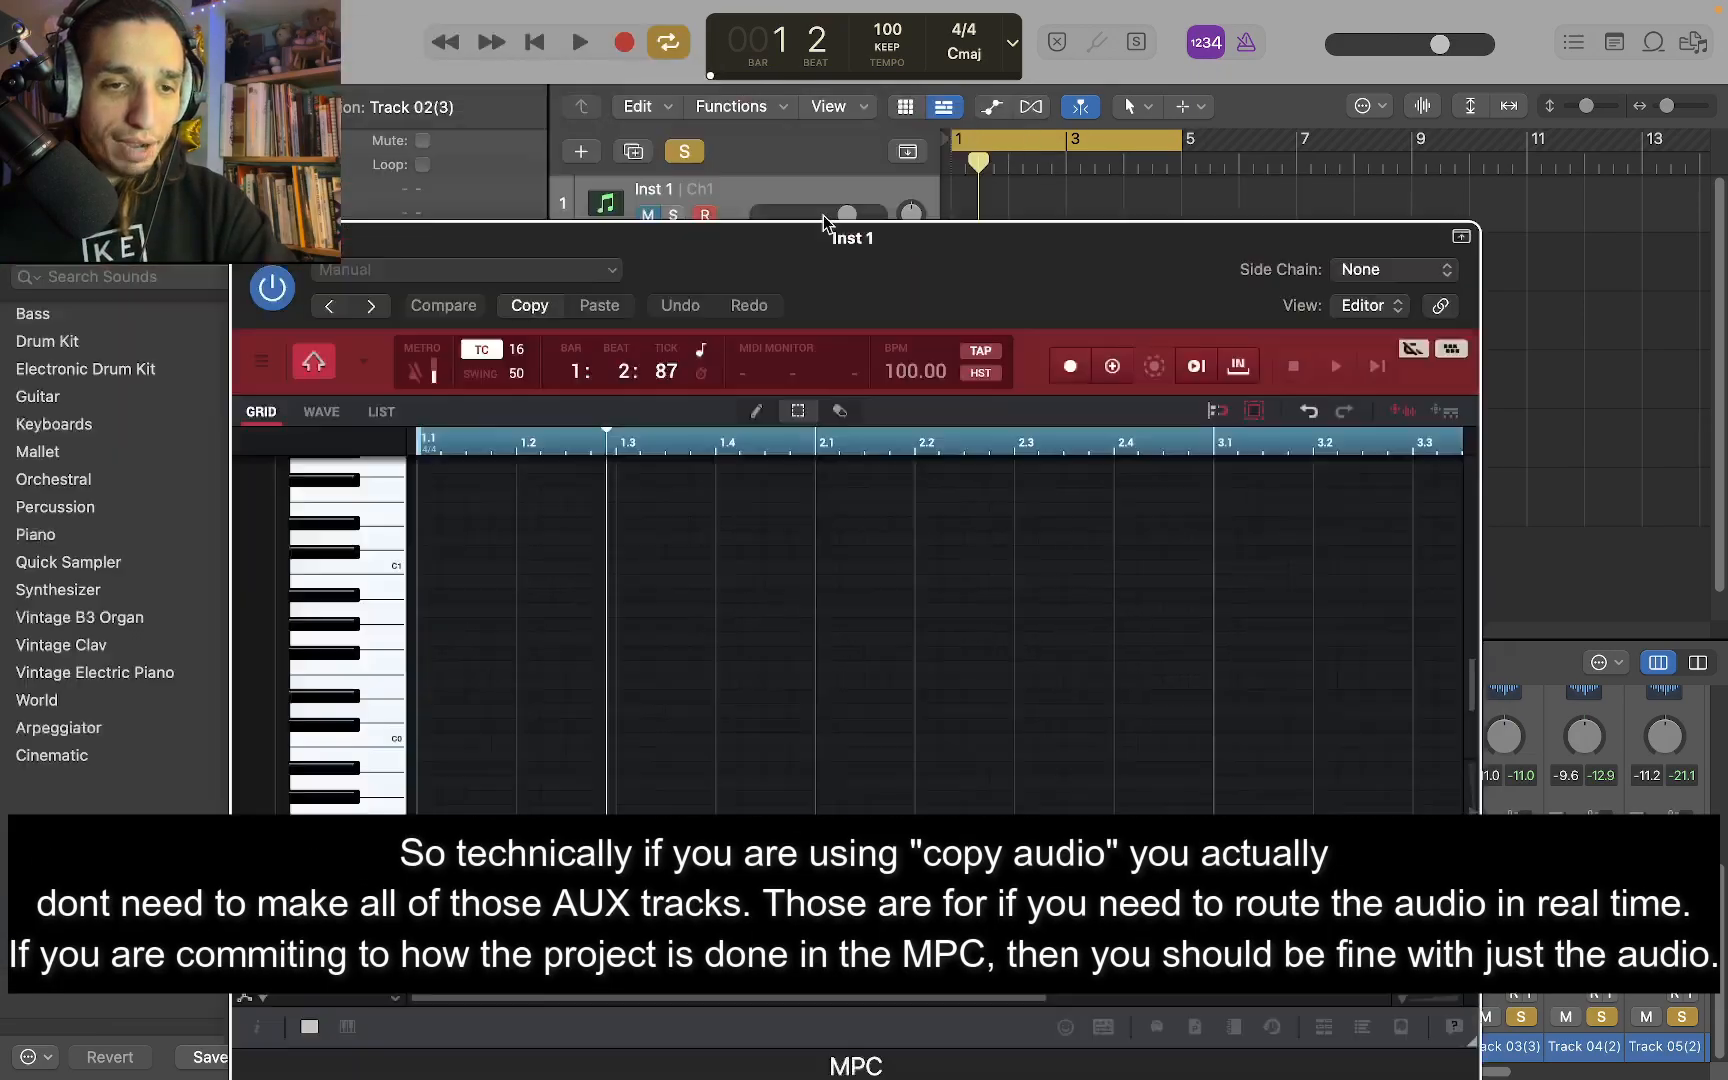
key(super+w)
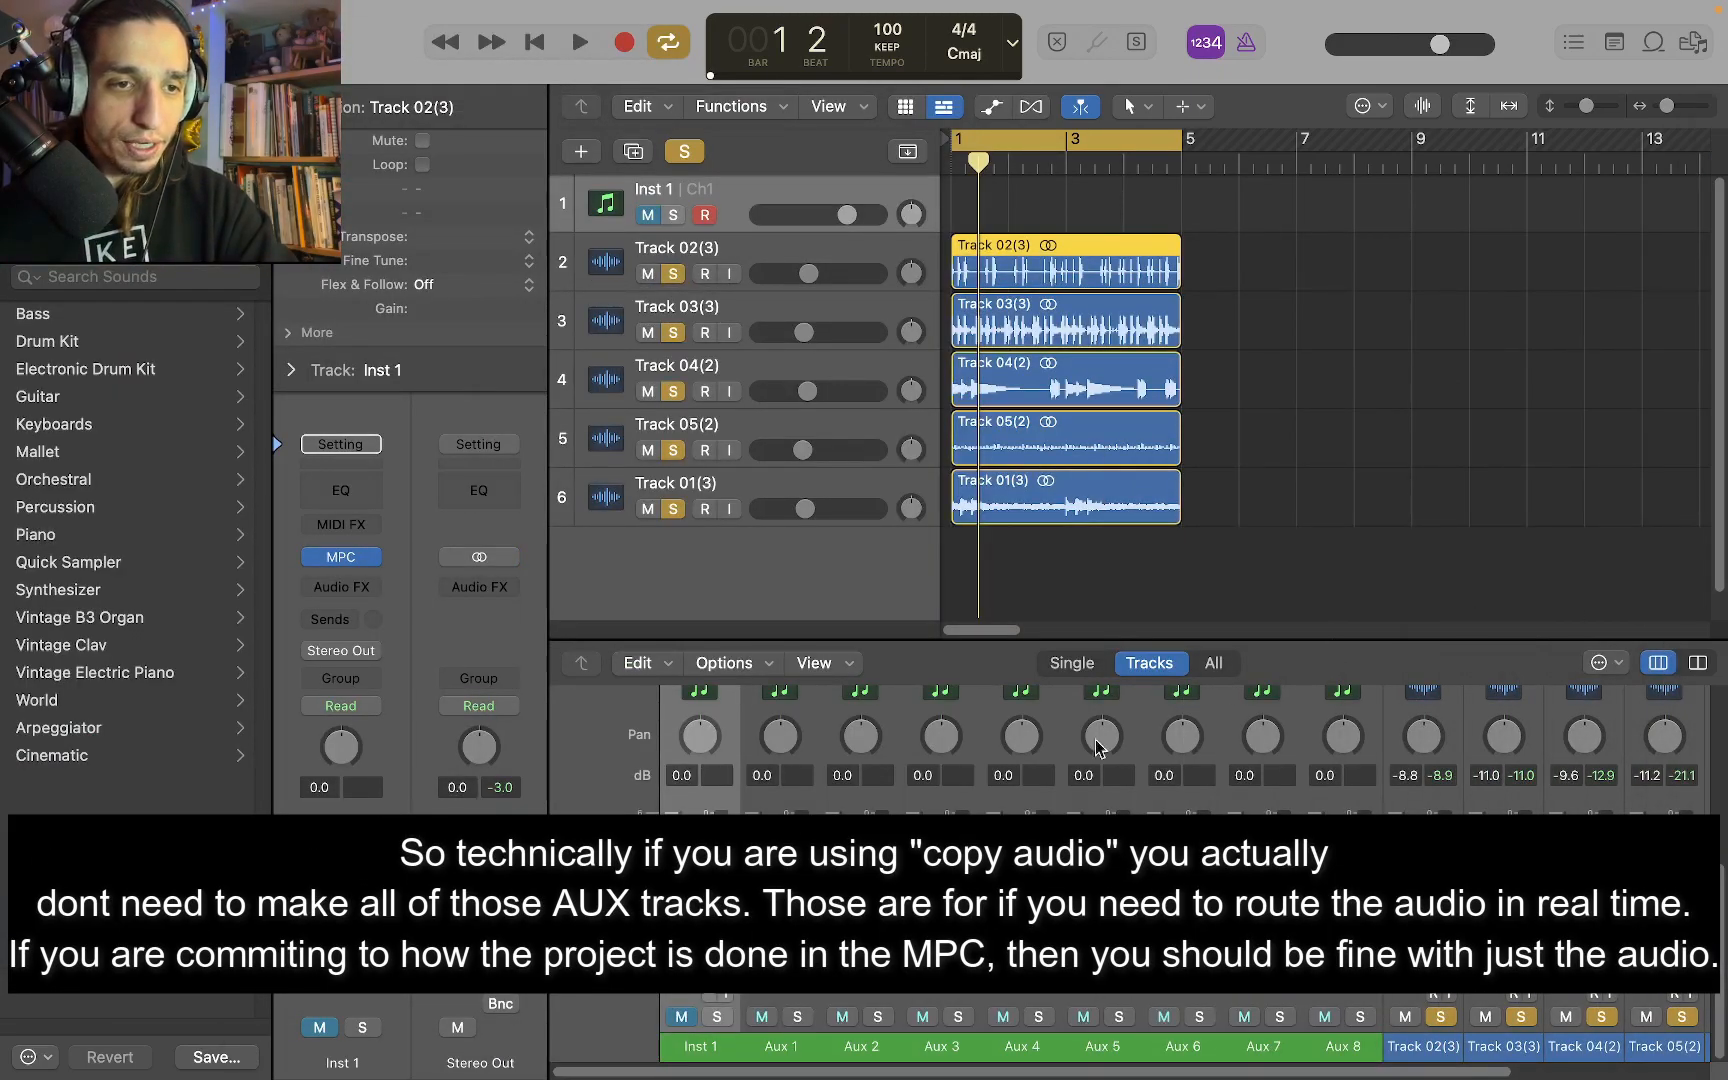
click(35, 42)
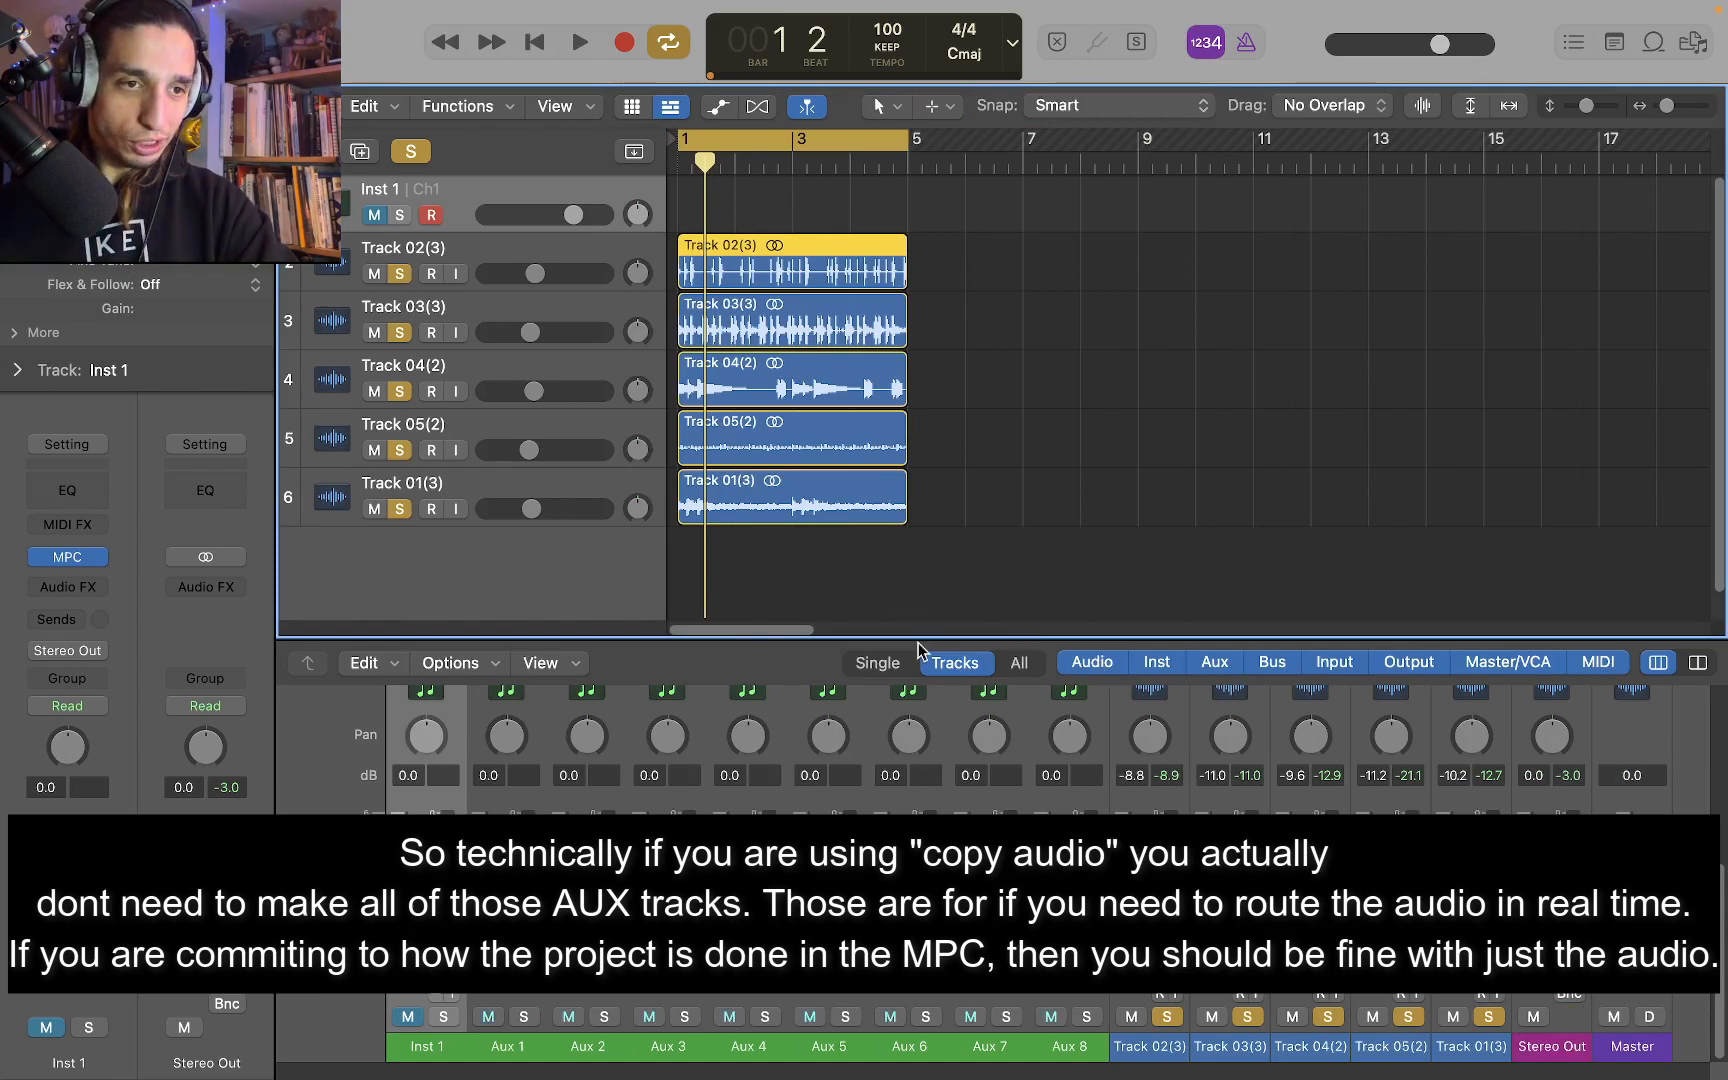
drag(907, 636, 921, 139)
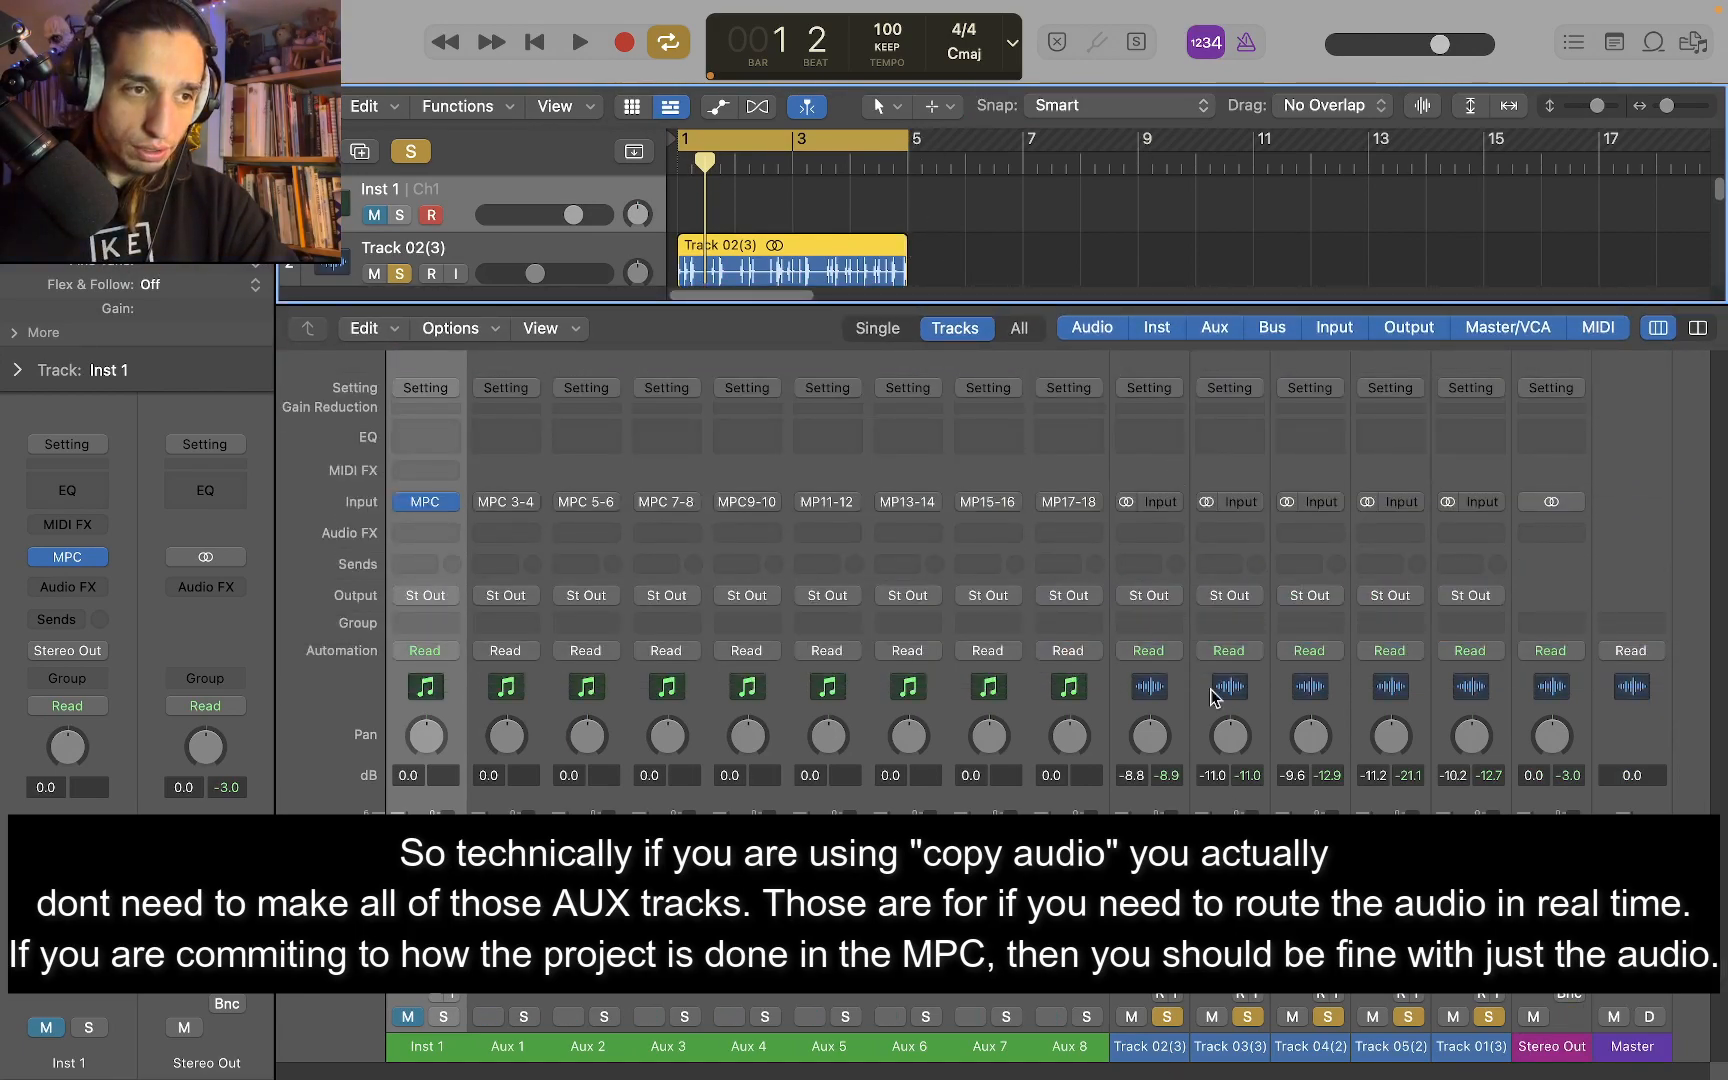
Select the Track 03 audio track and clear the solo on all tracks
scroll(515, 170, down, 3)
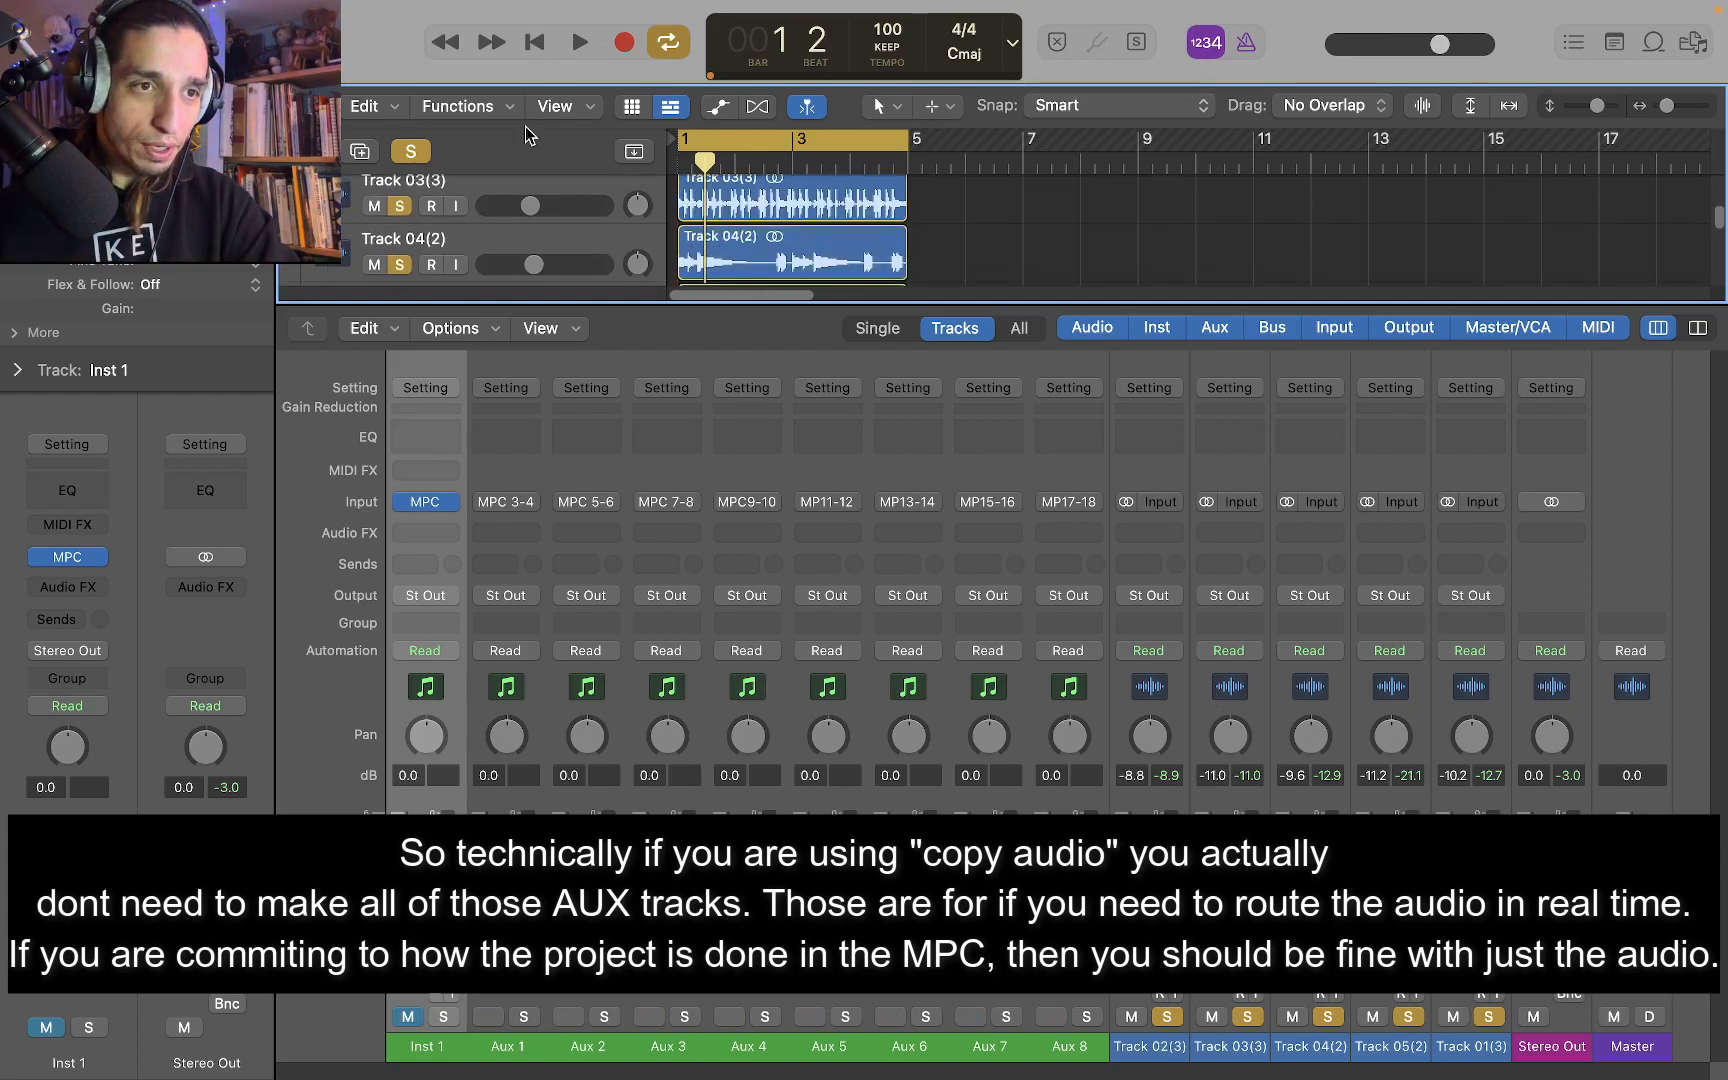
click(465, 203)
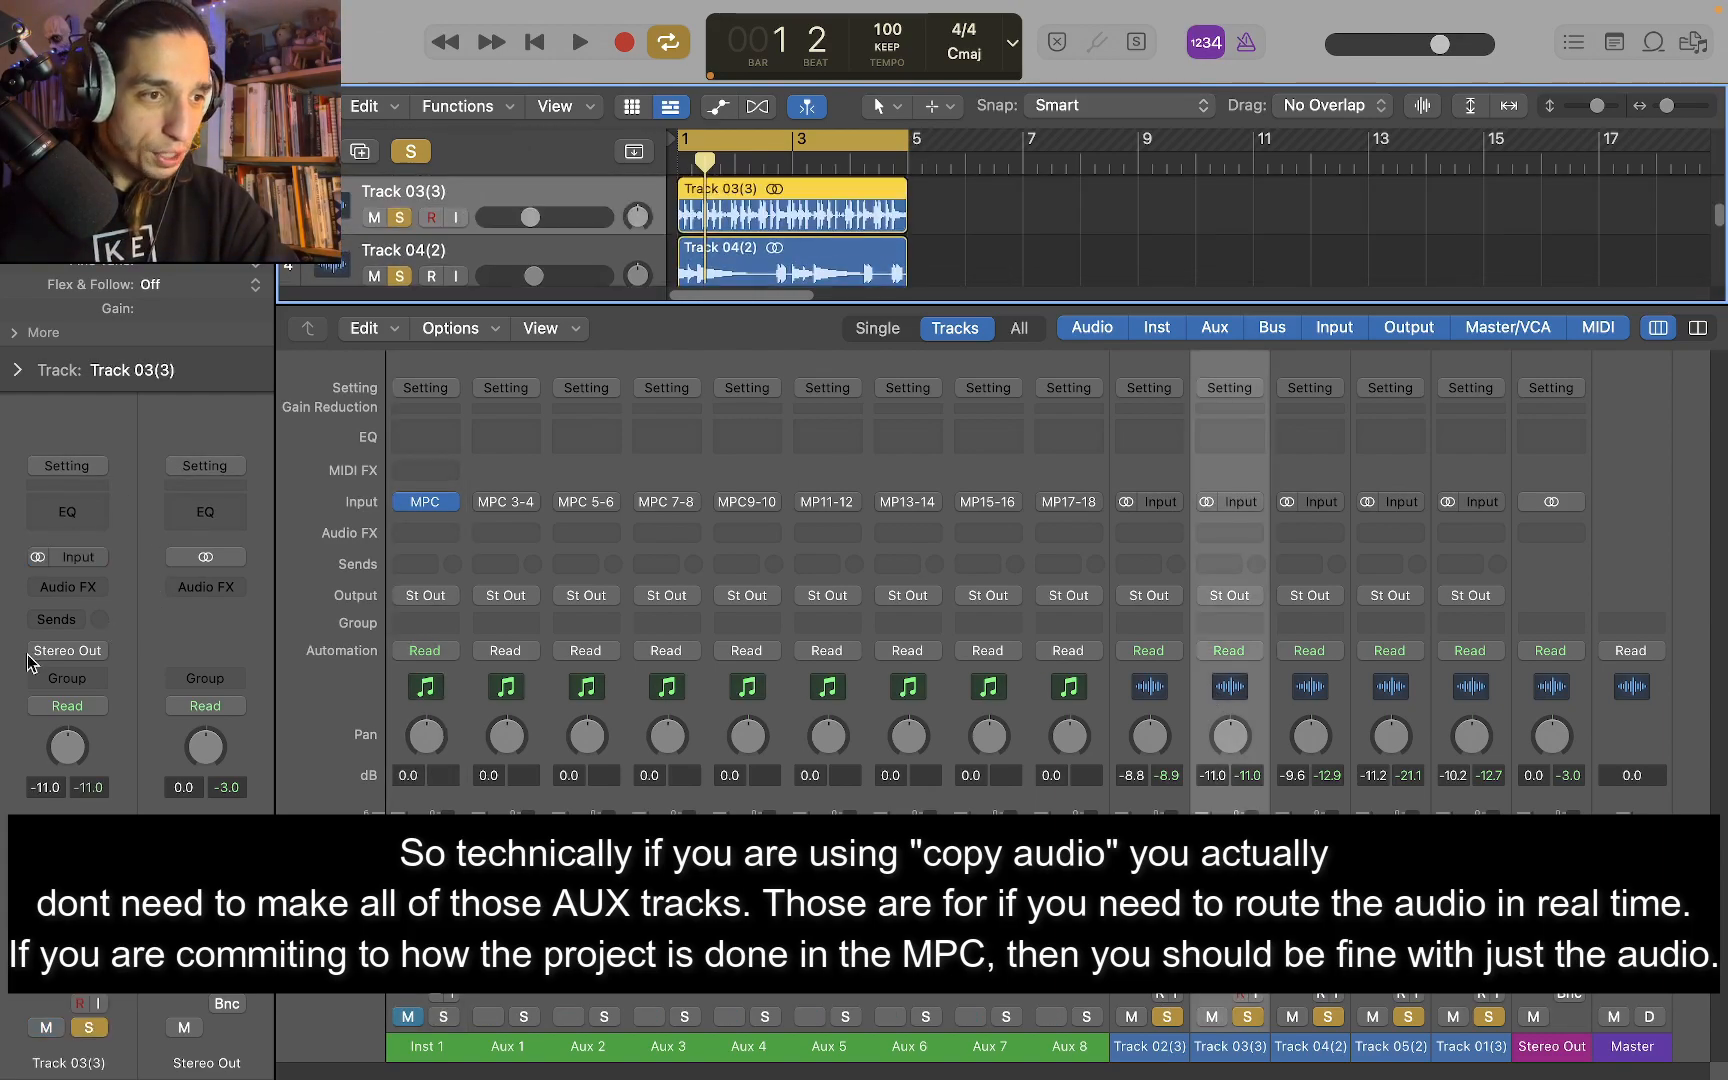
click(410, 152)
scroll(440, 181, down, 4)
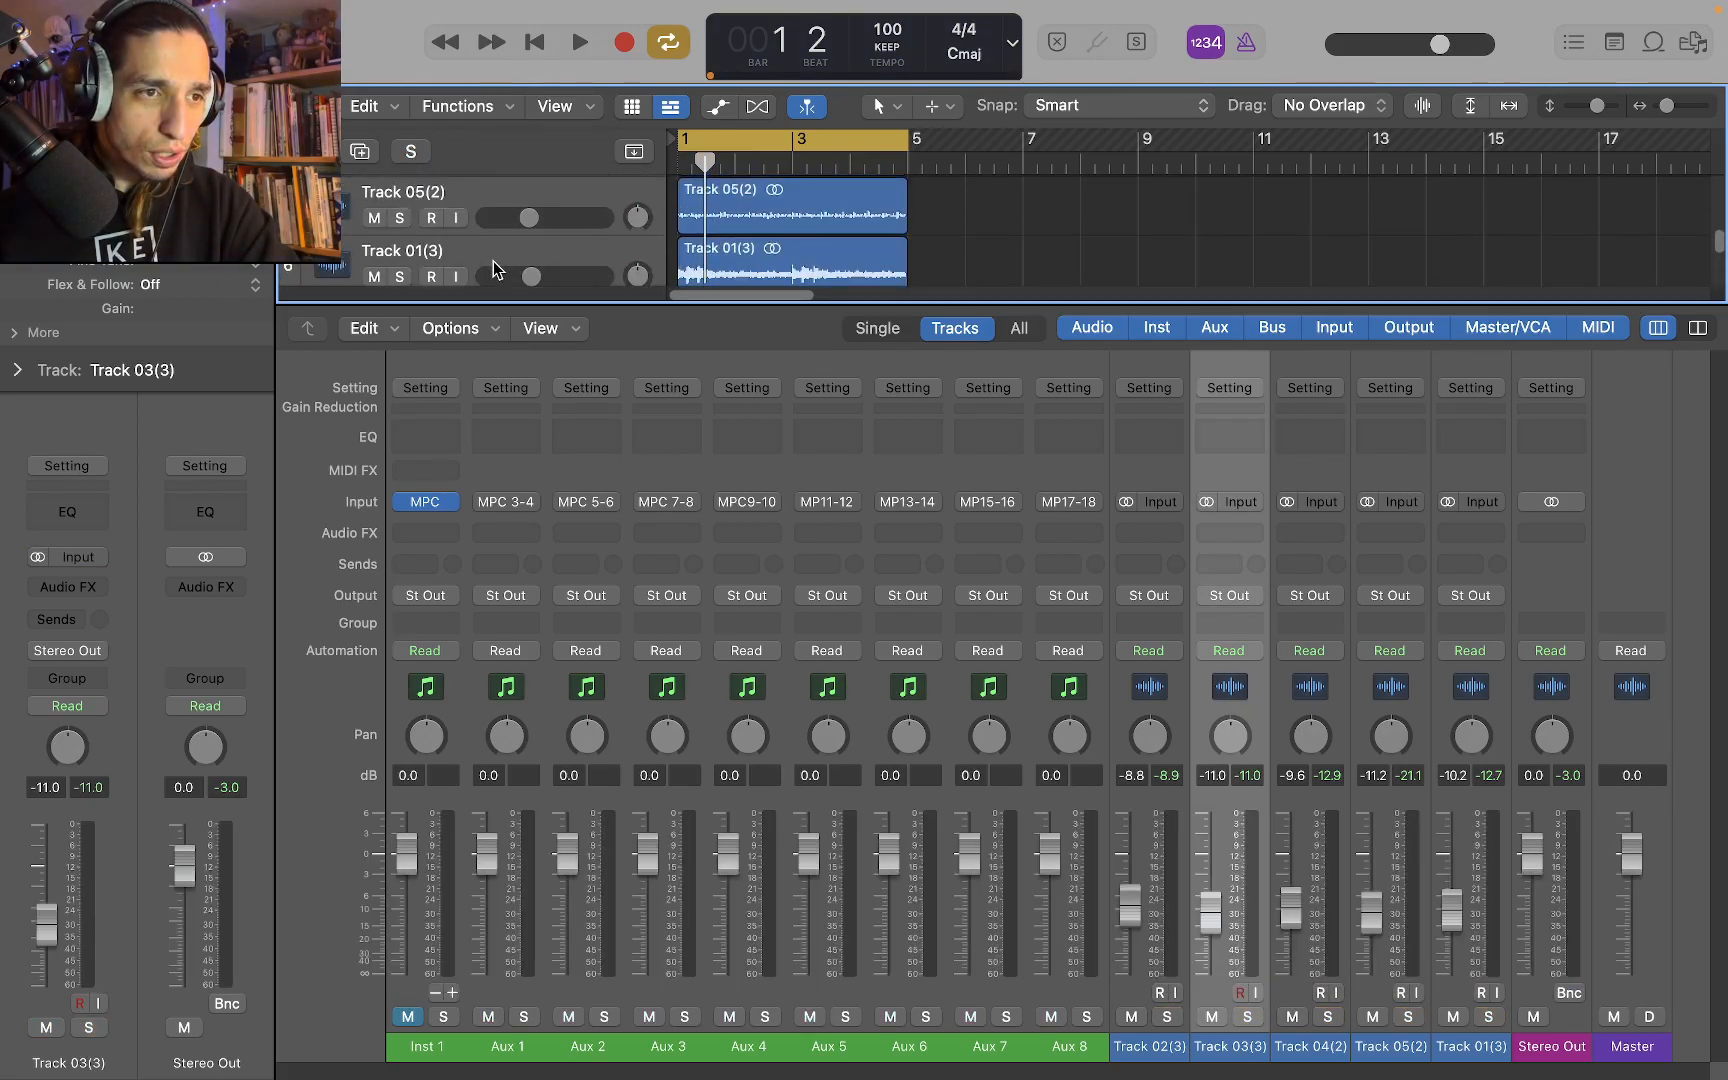
Solo the Track 01 audio track and start playback
click(493, 261)
click(400, 273)
key(space)
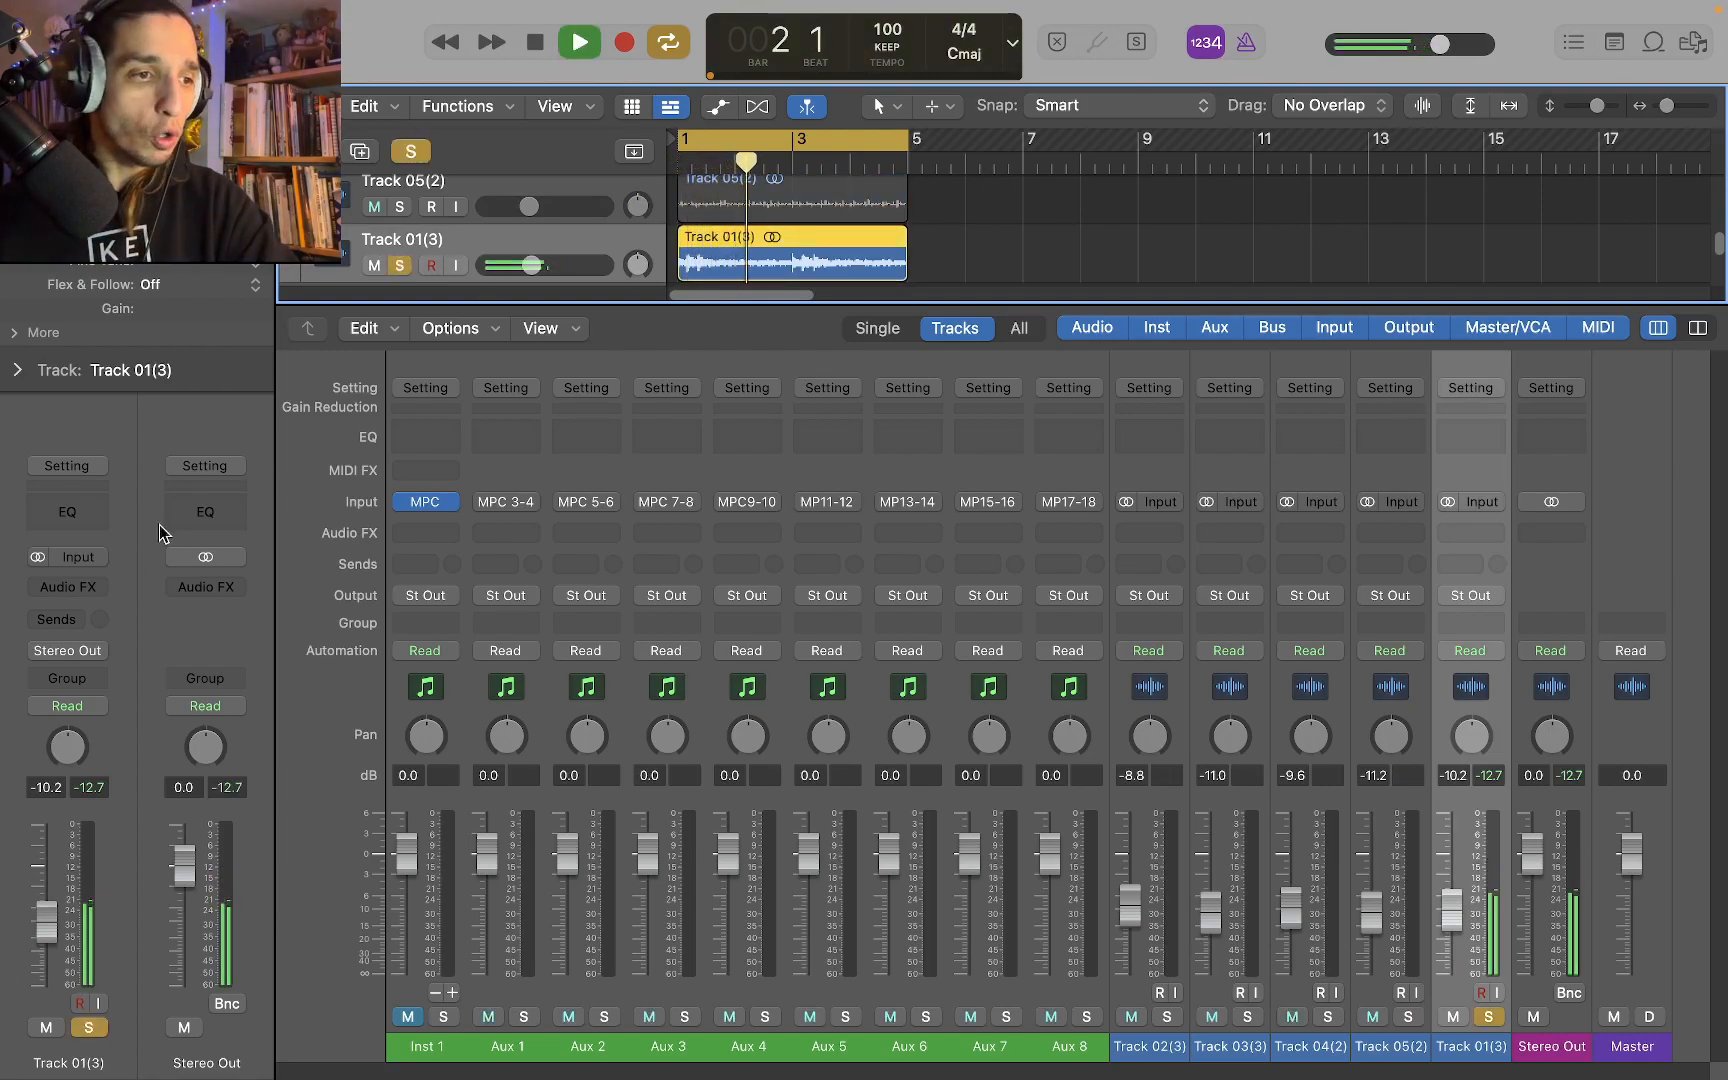
Insert ShaperBox 2 in stereo on the Track 01 audio track and enlarge the tracks area slightly
click(88, 582)
mouse_move(145, 690)
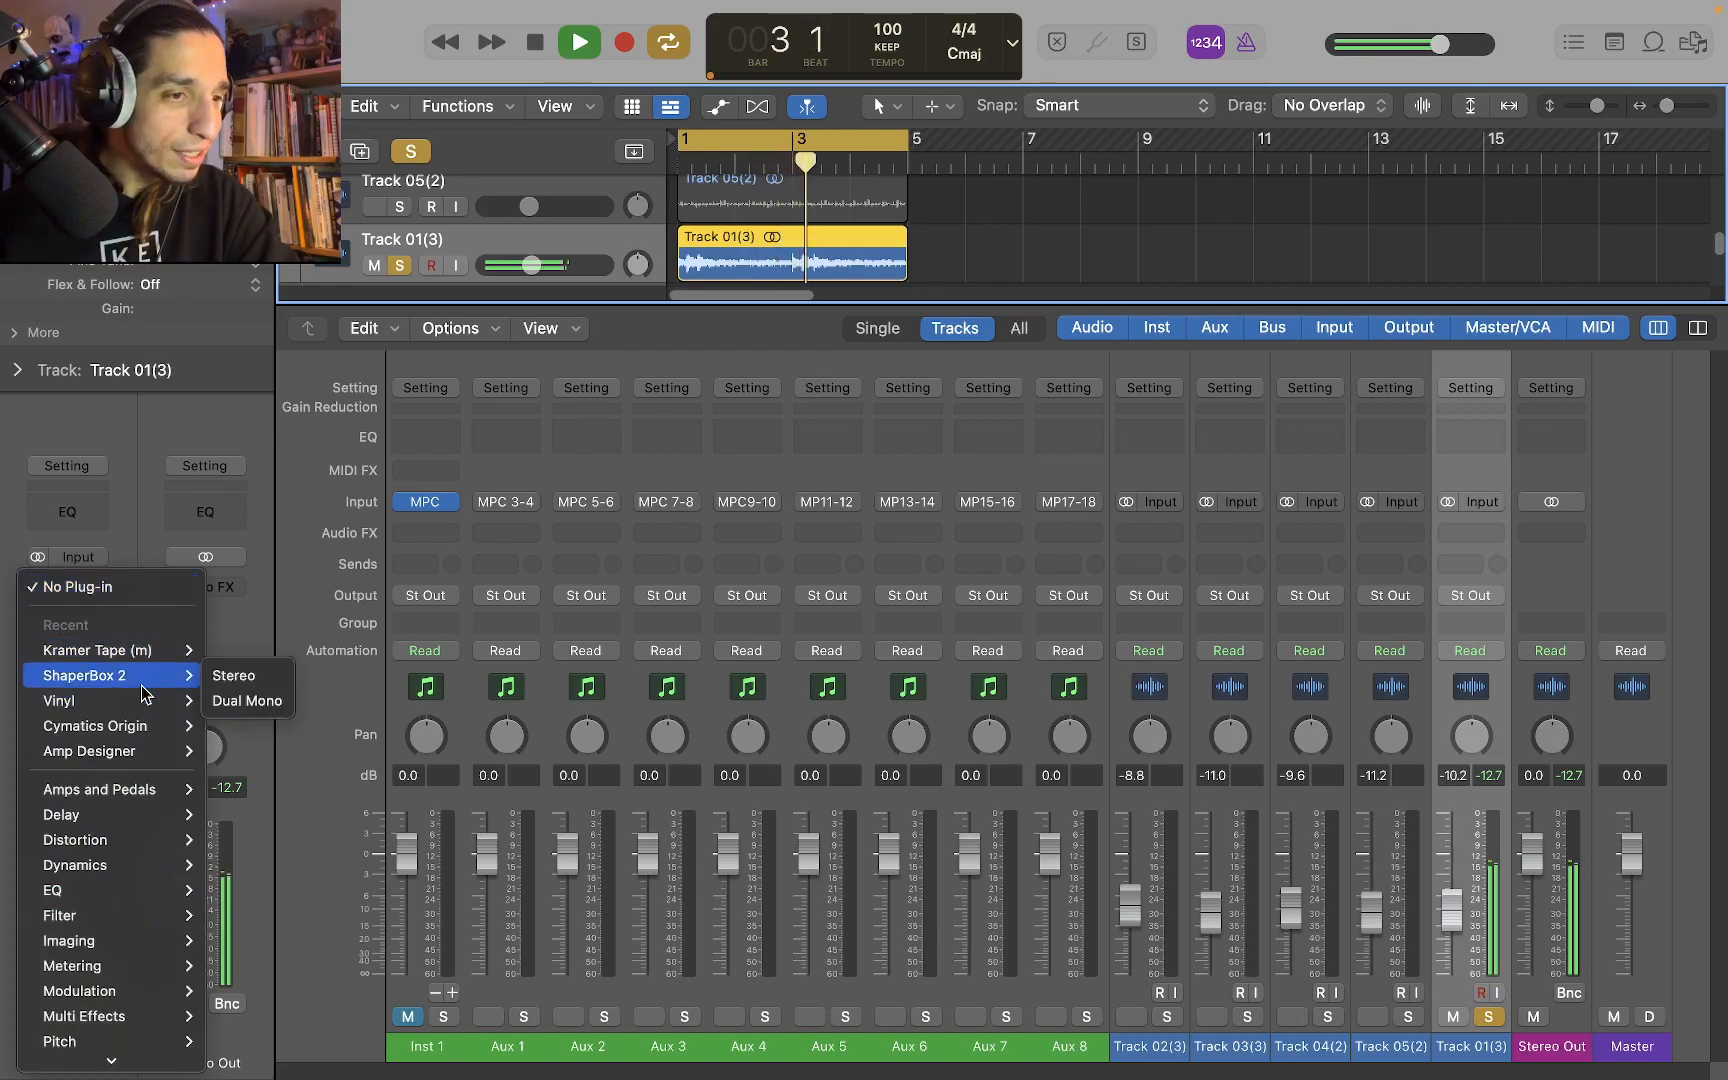
click(207, 678)
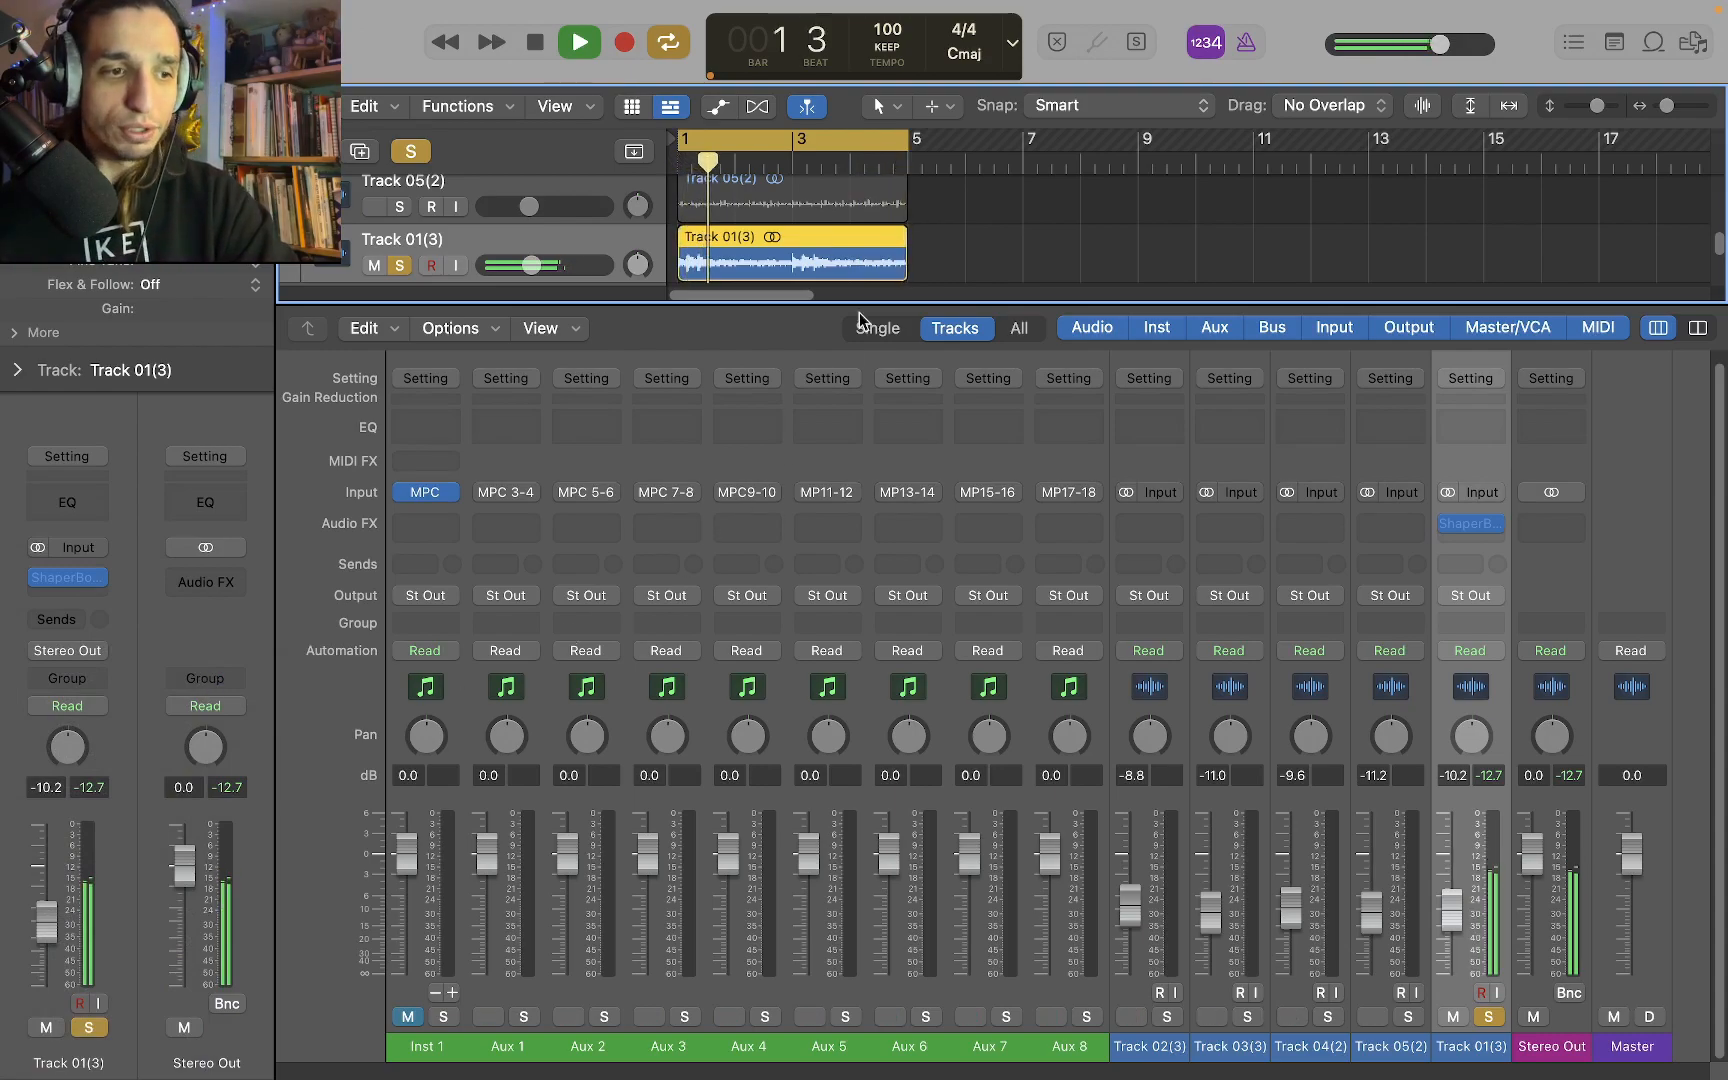
mouse_move(842, 306)
mouse_down()
mouse_move(841, 534)
mouse_move(834, 341)
mouse_up()
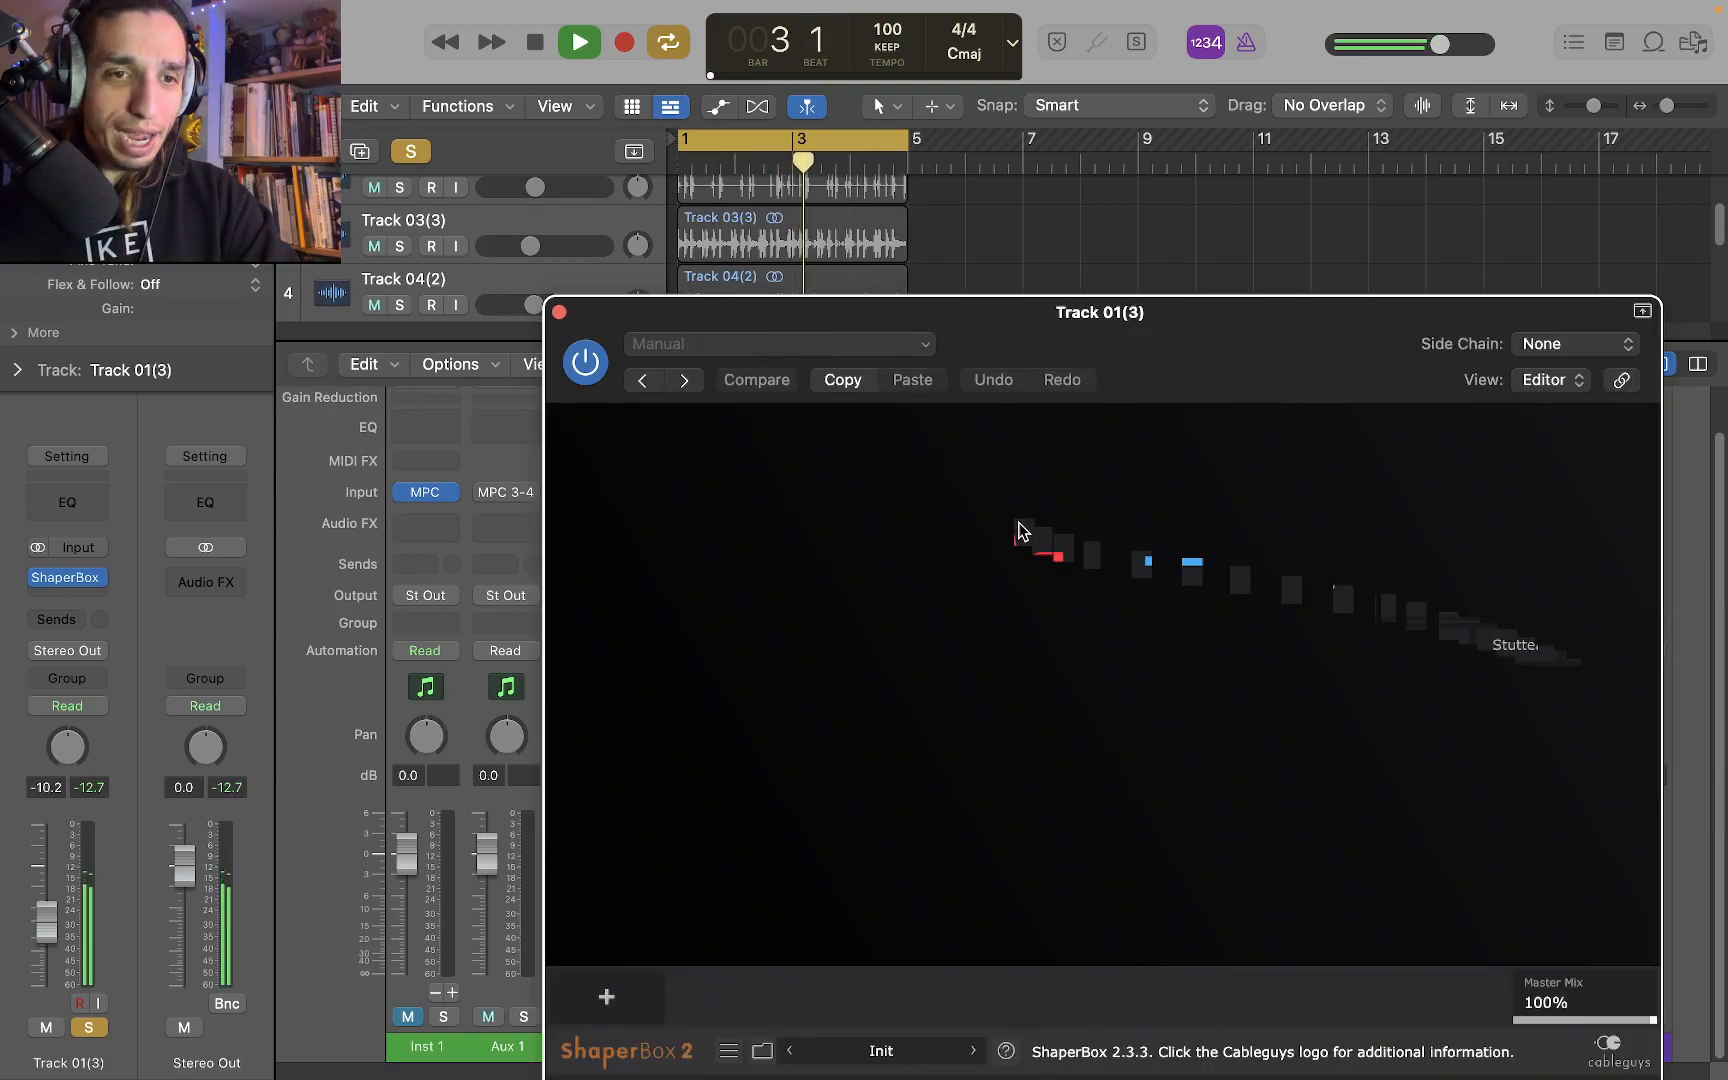
drag(1238, 316, 986, 147)
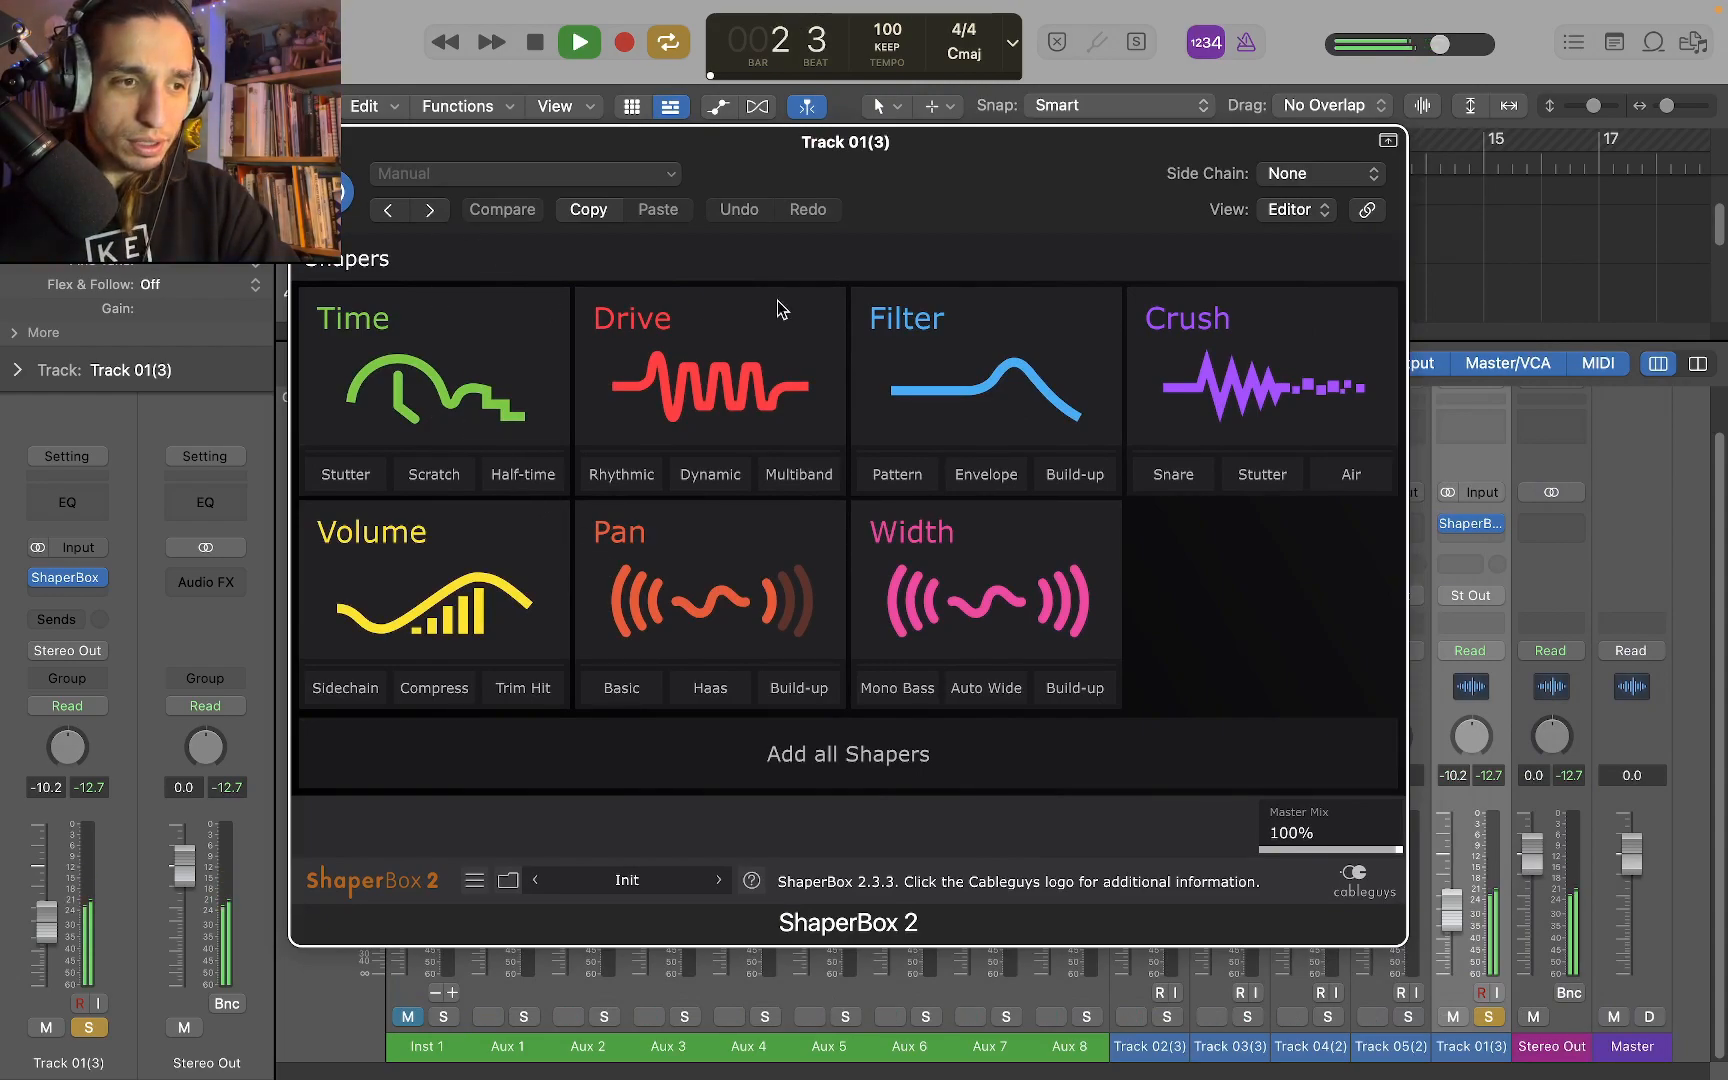
Add the Time shaper with default settings in ShaperBox 2 and play Track 01 through it briefly
key(space)
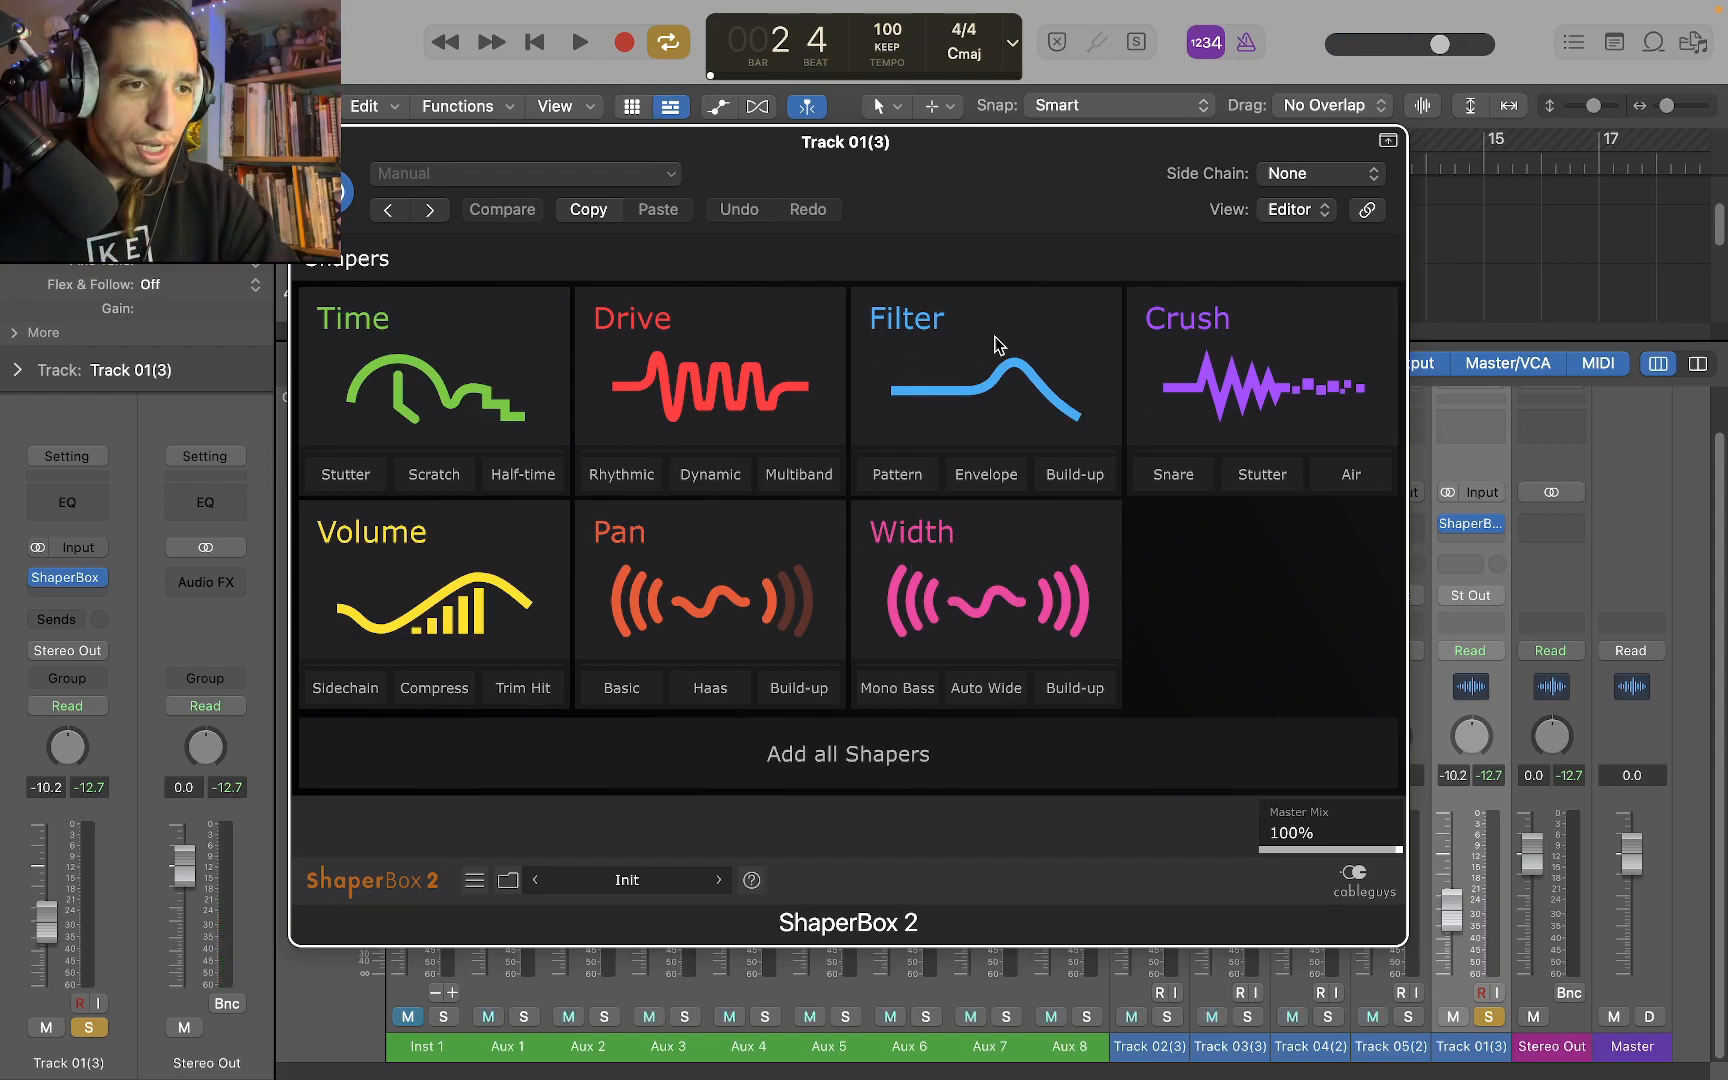
click(437, 388)
key(space)
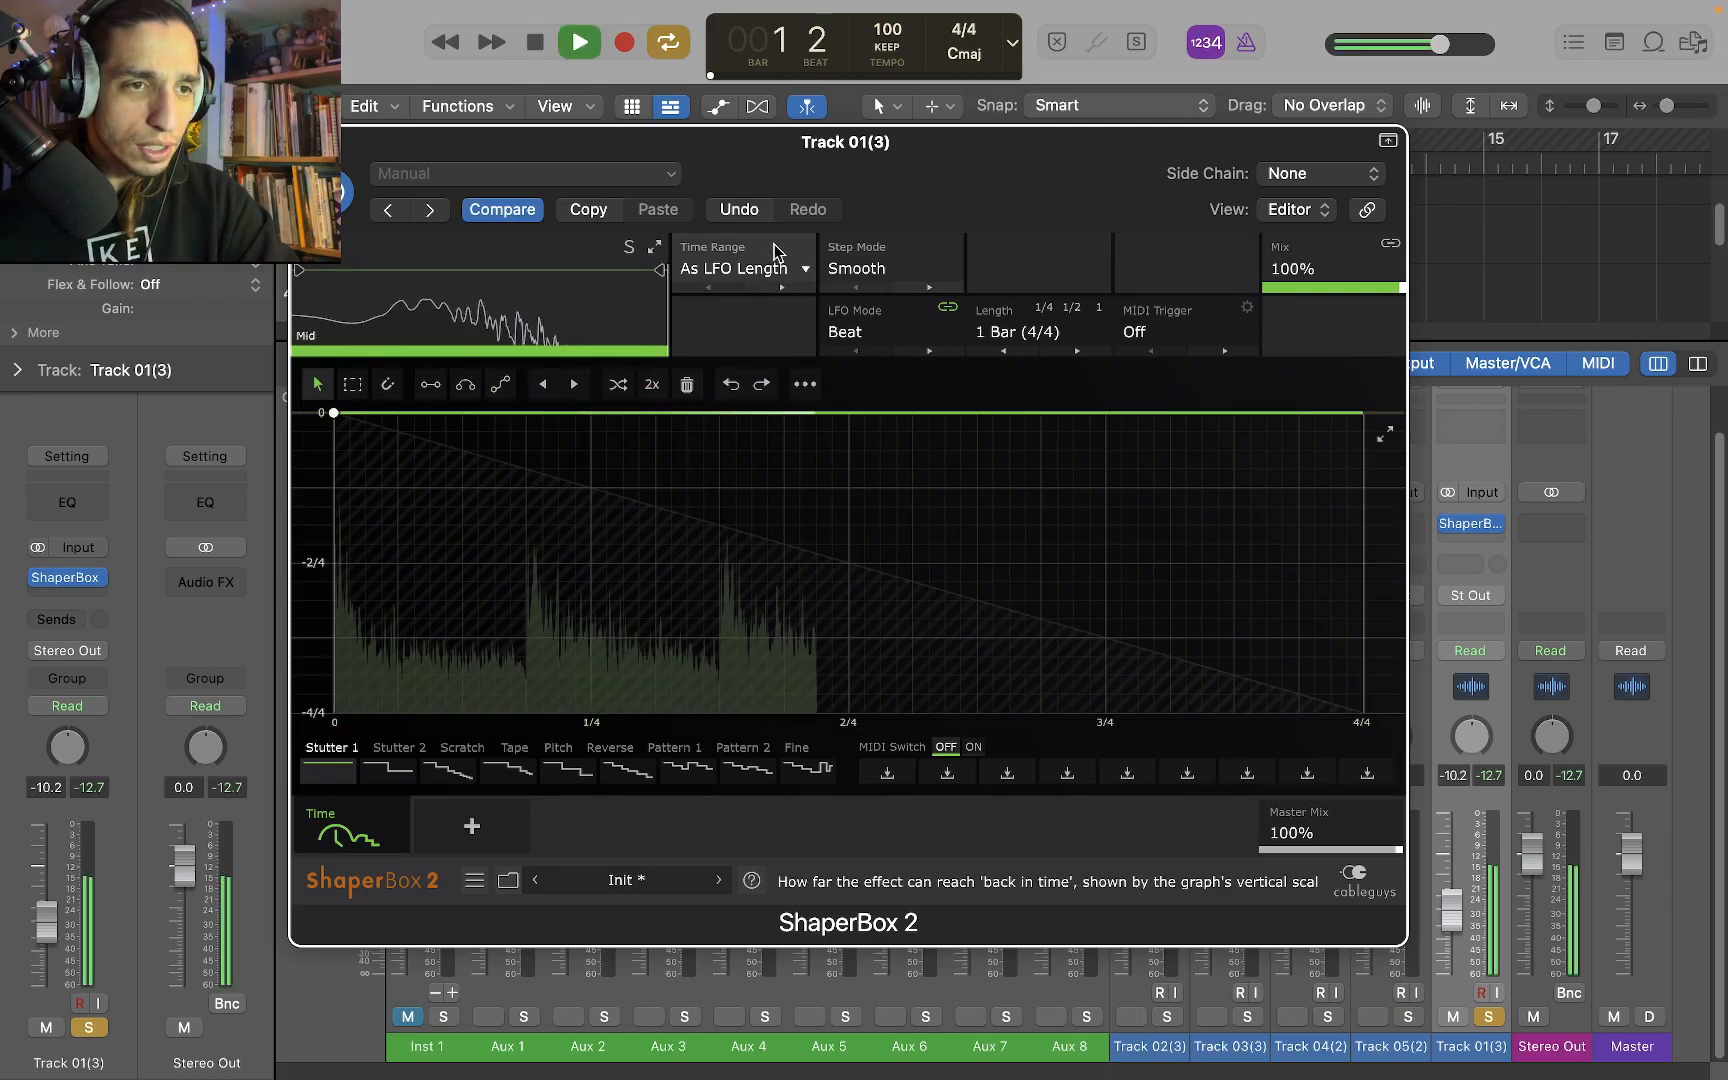
key(space)
Bend the Time shaper curve with three points during playback, two at 1.50/4 with time offsets of -2.37/4 and -0.38/4
drag(580, 644, 717, 594)
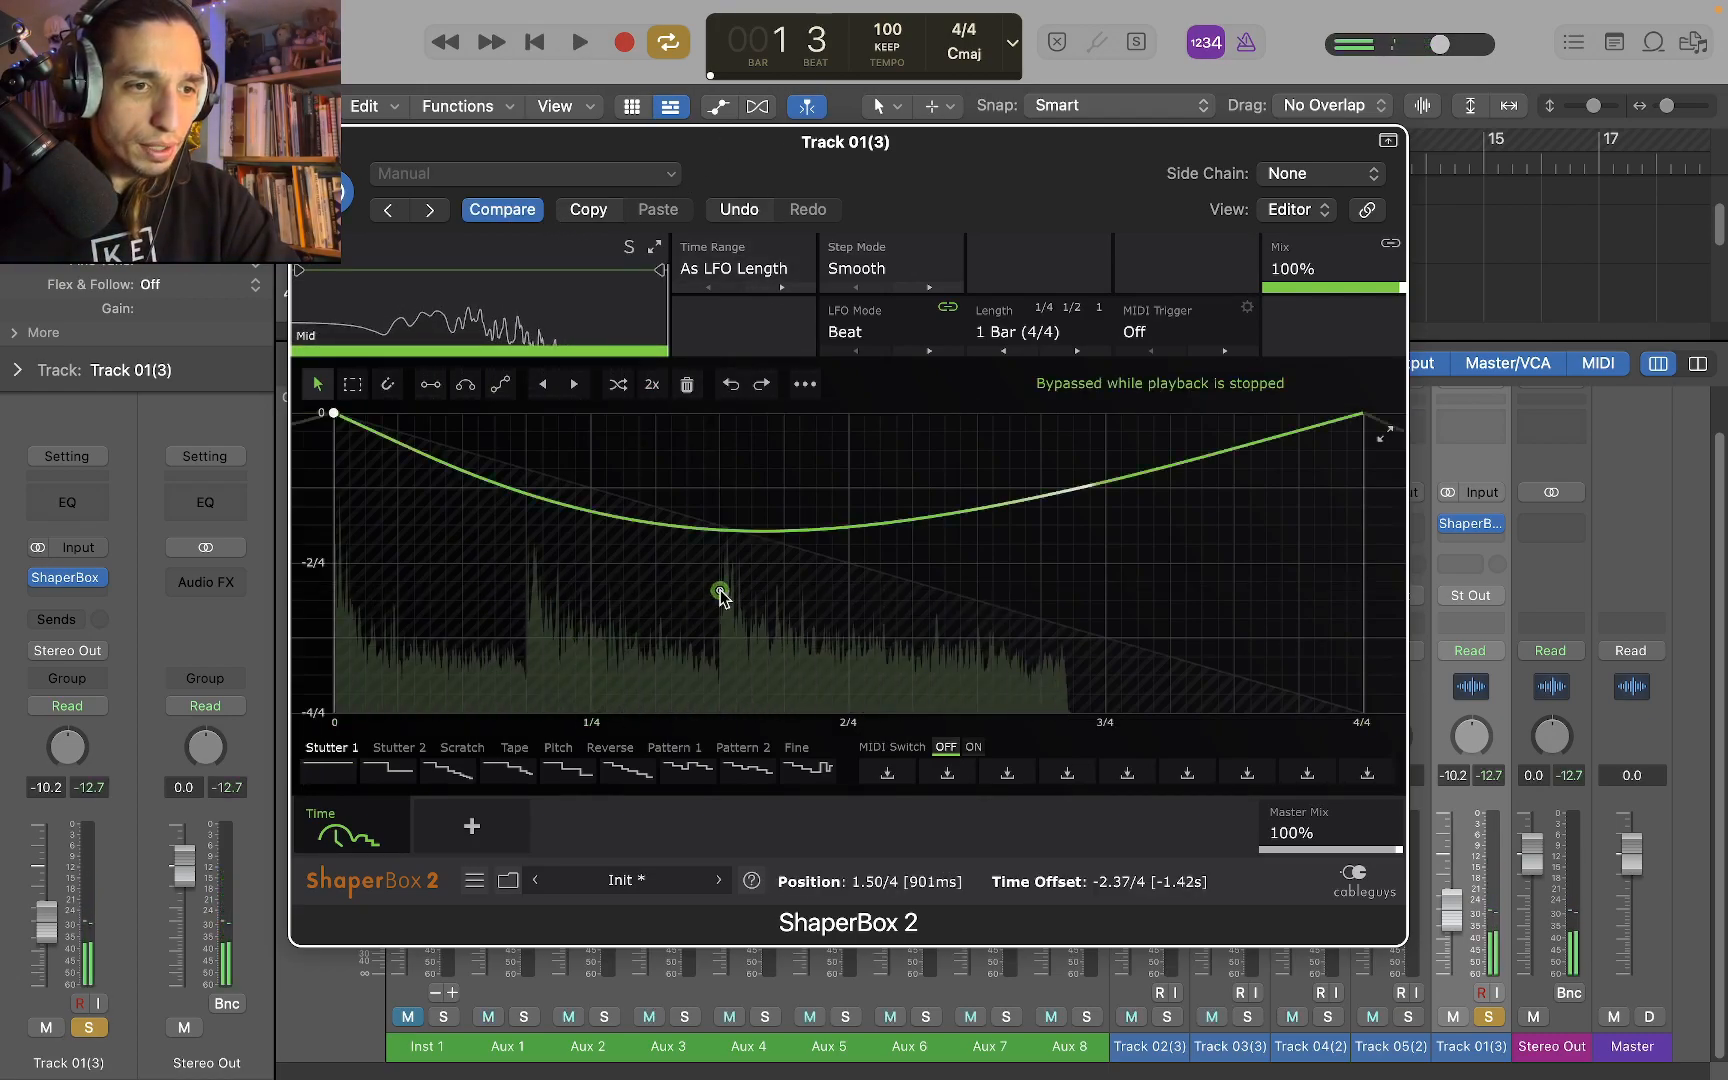
key(space)
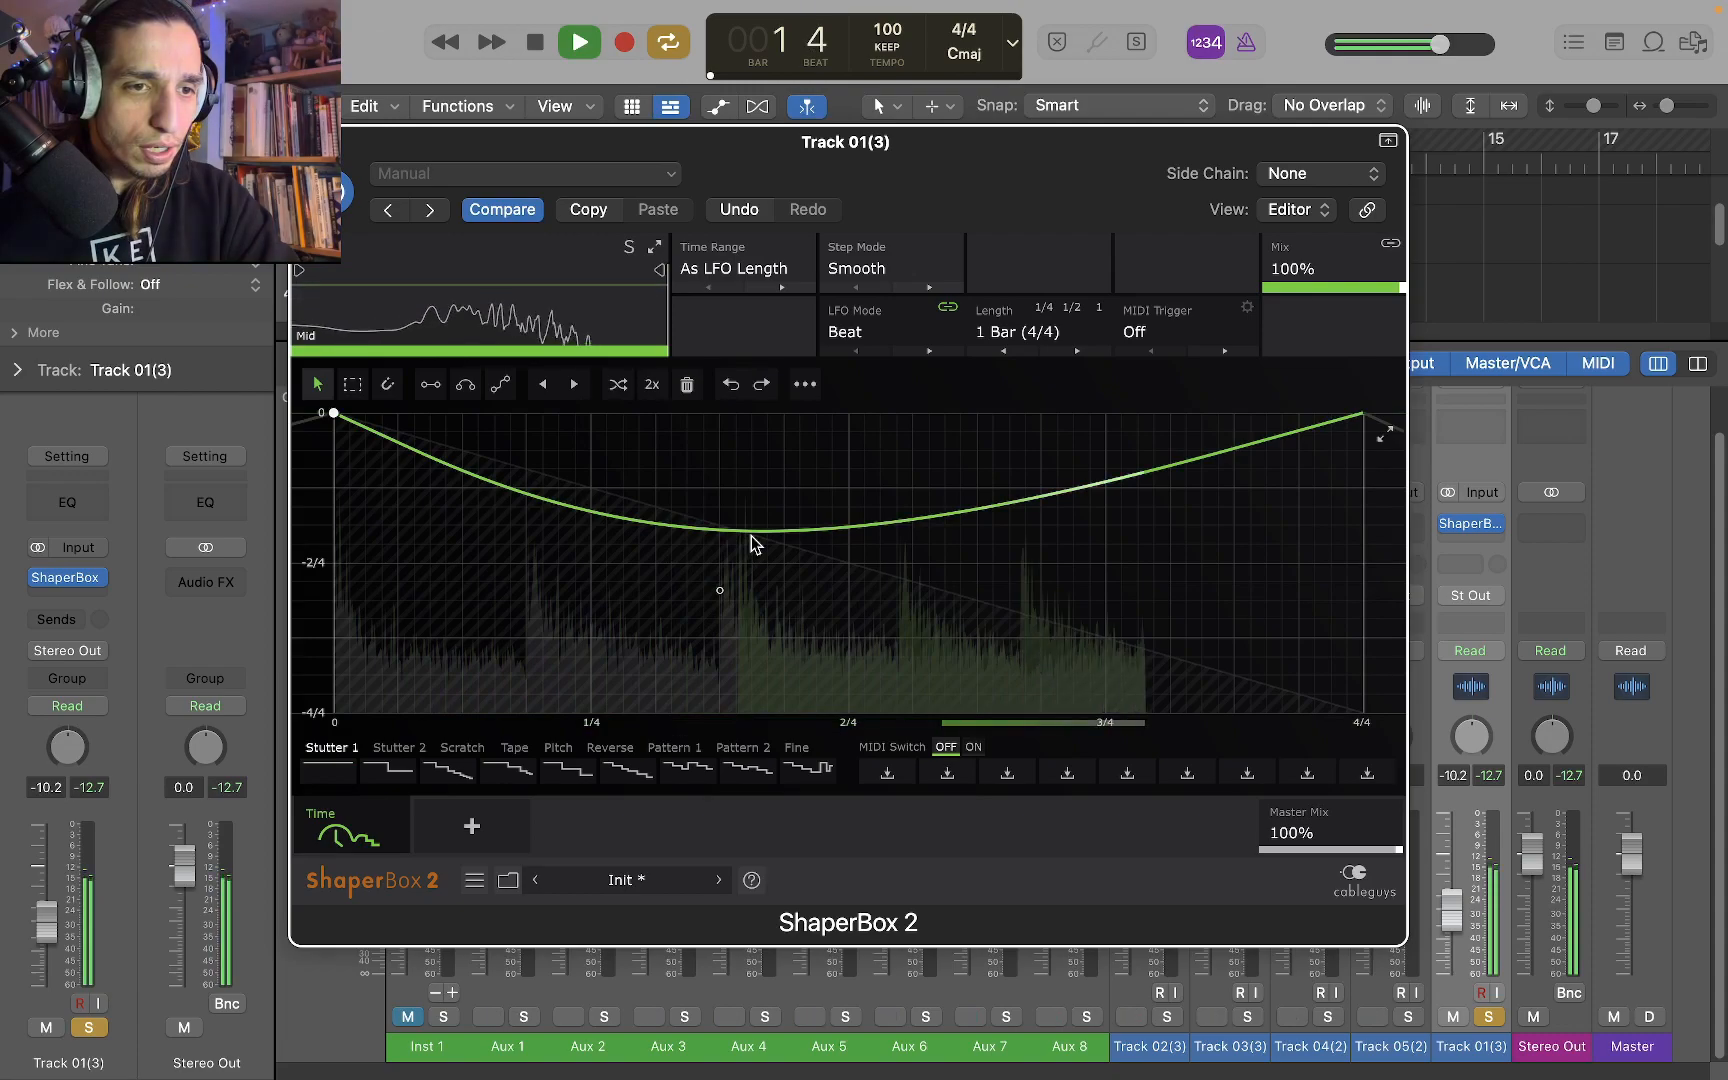
drag(753, 533, 908, 449)
drag(716, 533, 720, 441)
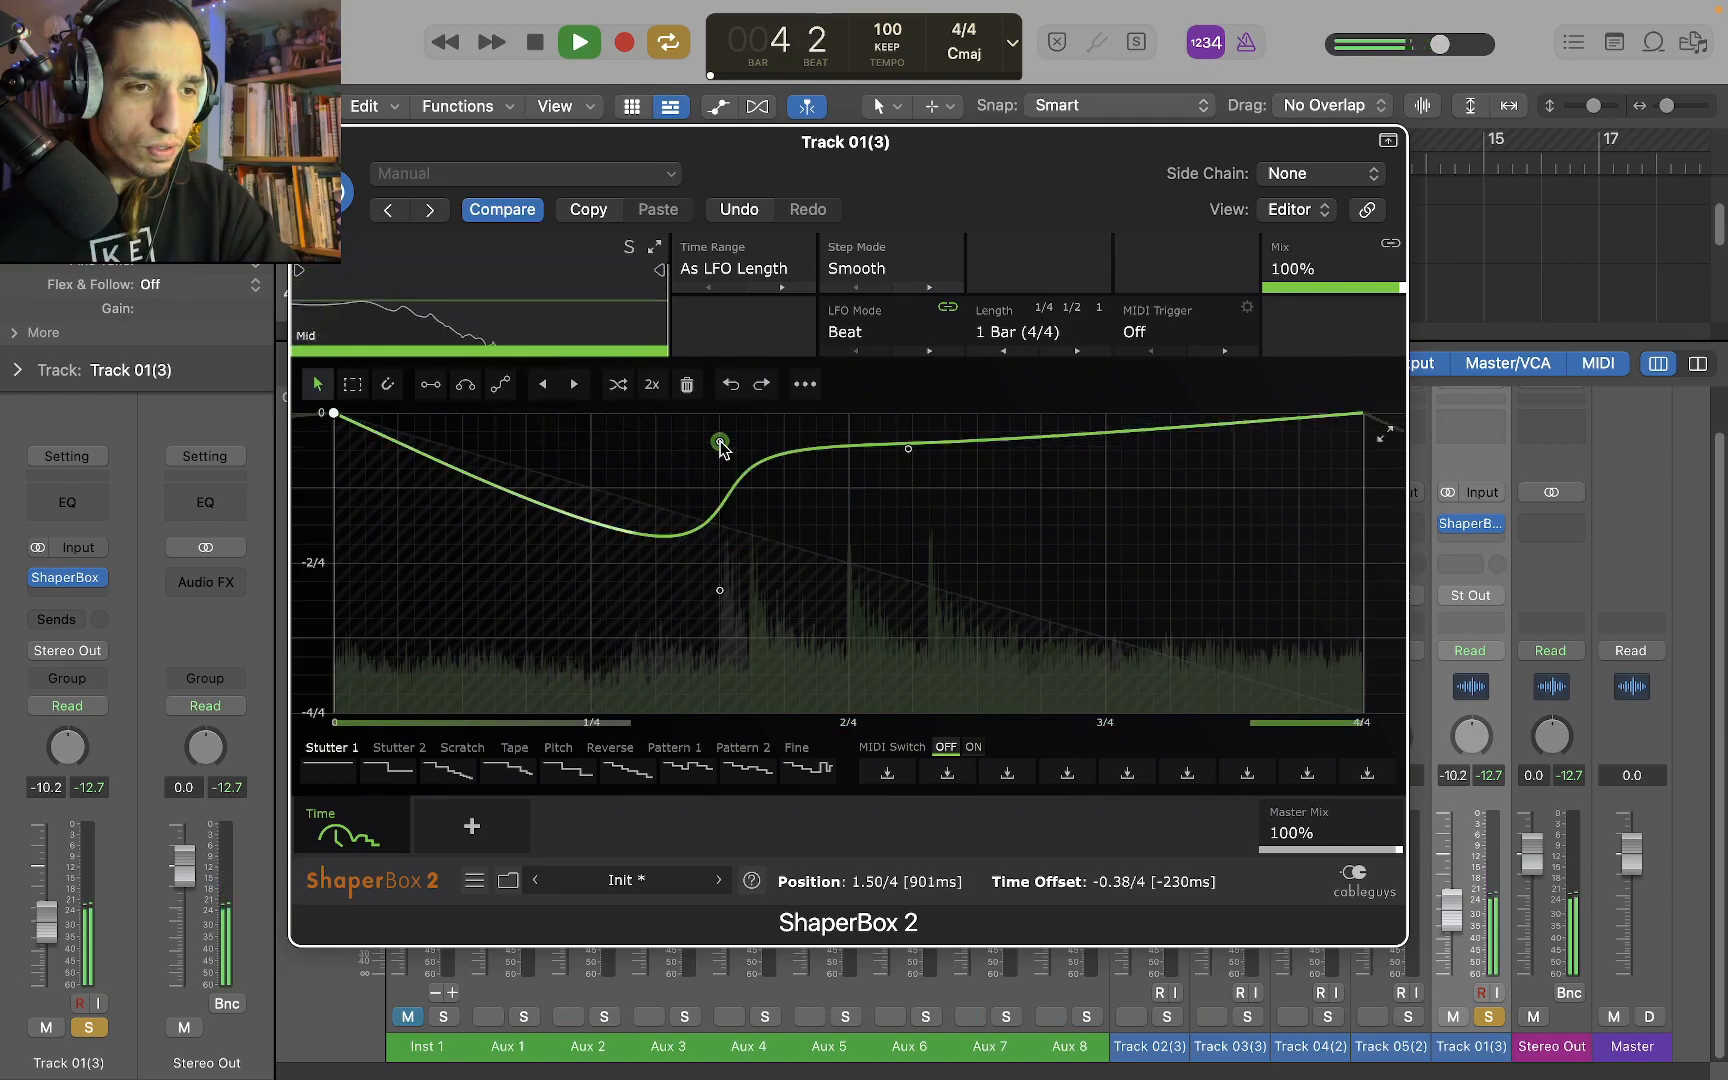
key(space)
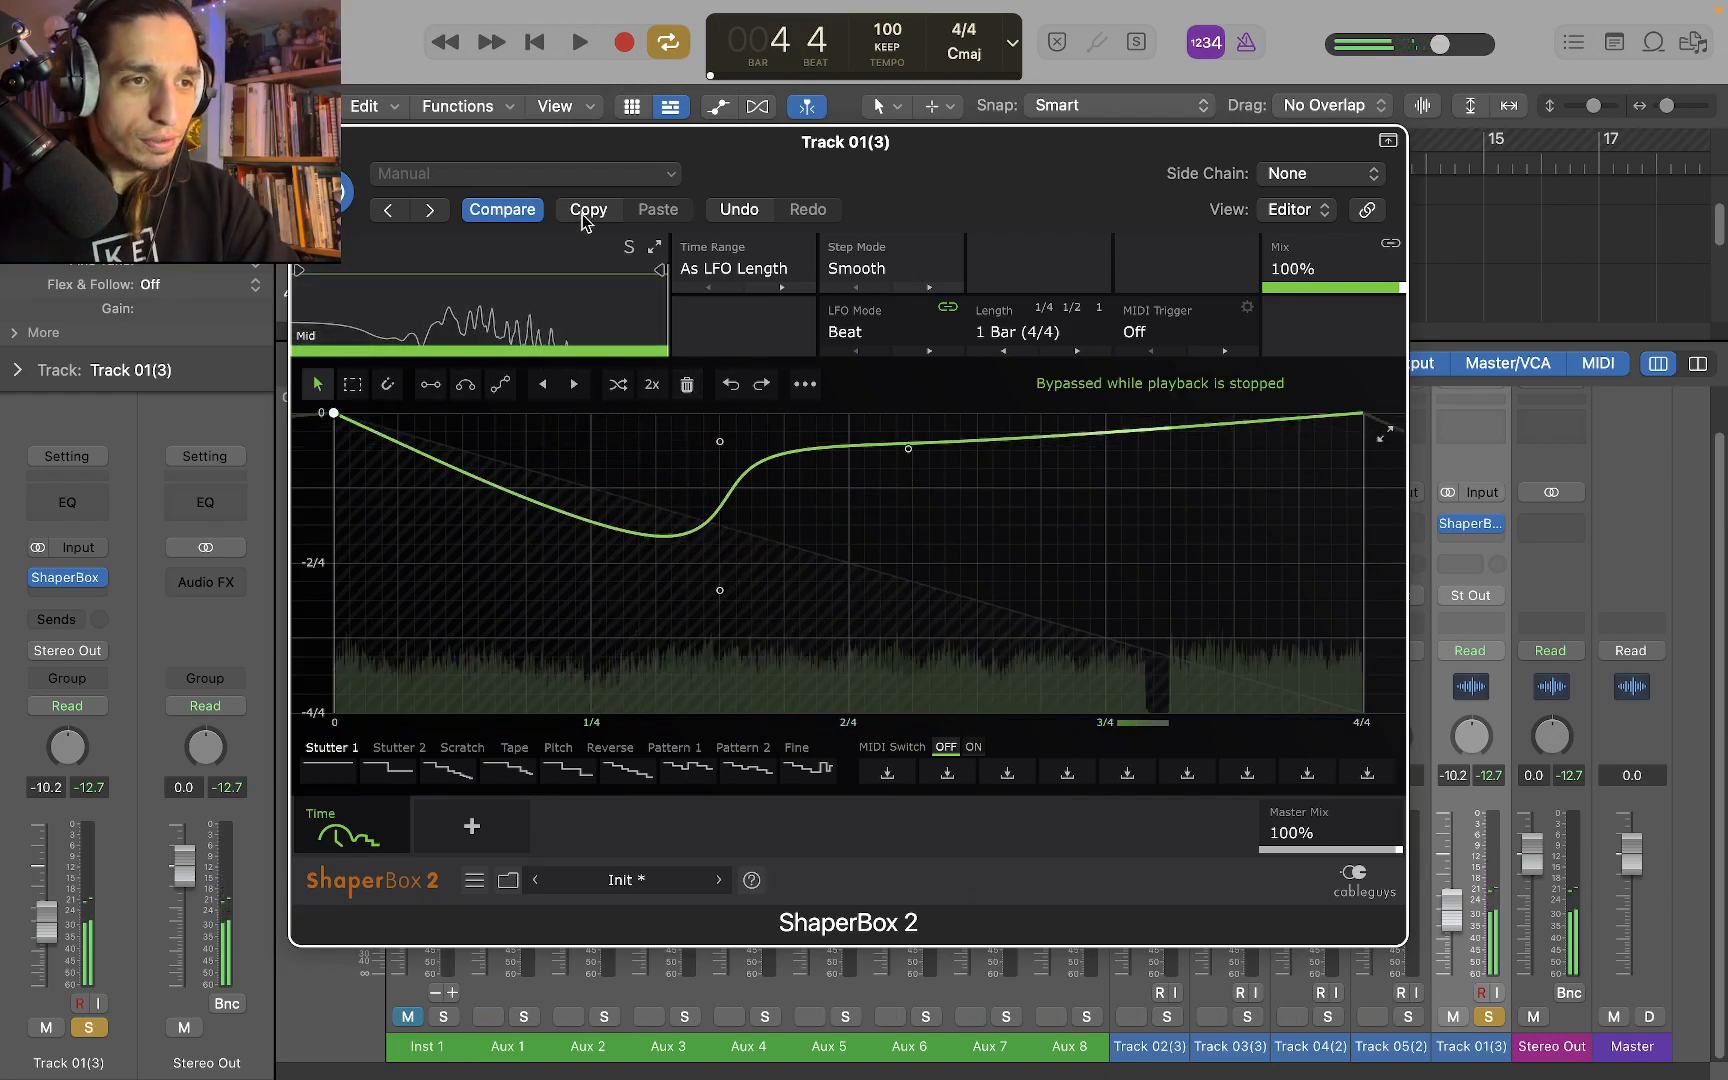
Audition the Scratch stop and Ultra slow tapestop presets from the Tape-stop pack on soloed Track 01
click(633, 880)
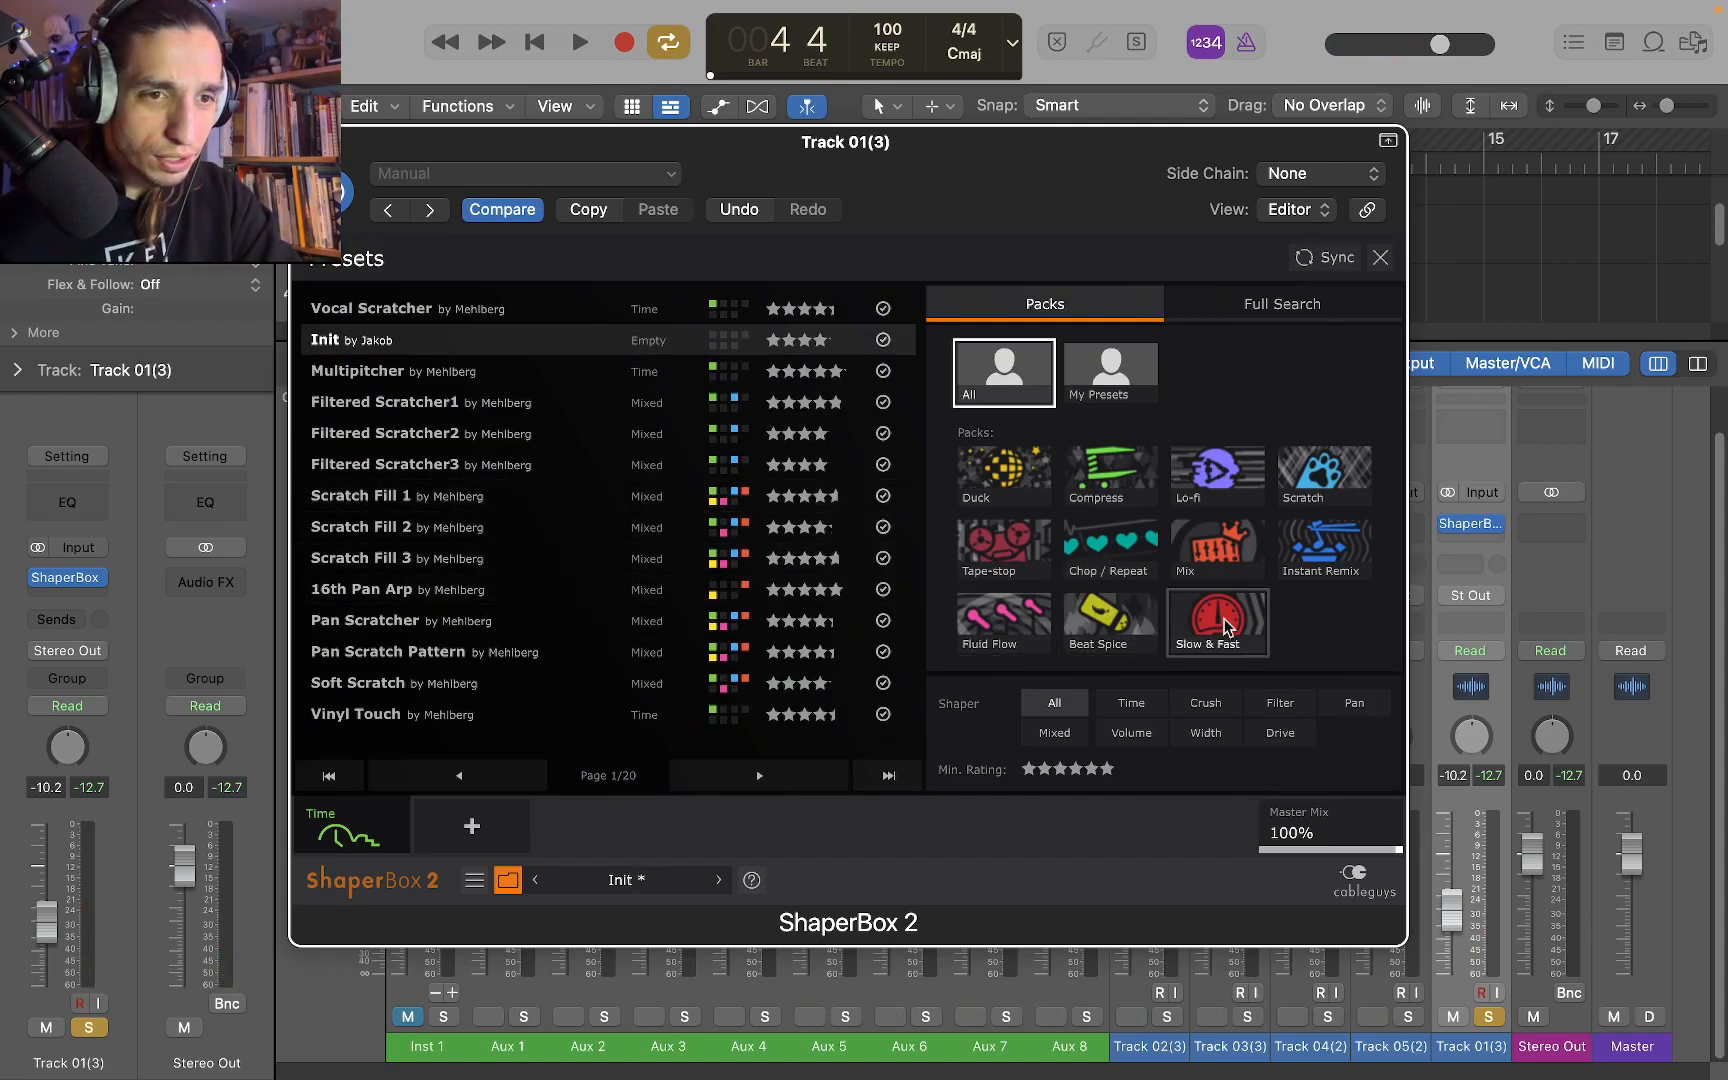
click(997, 566)
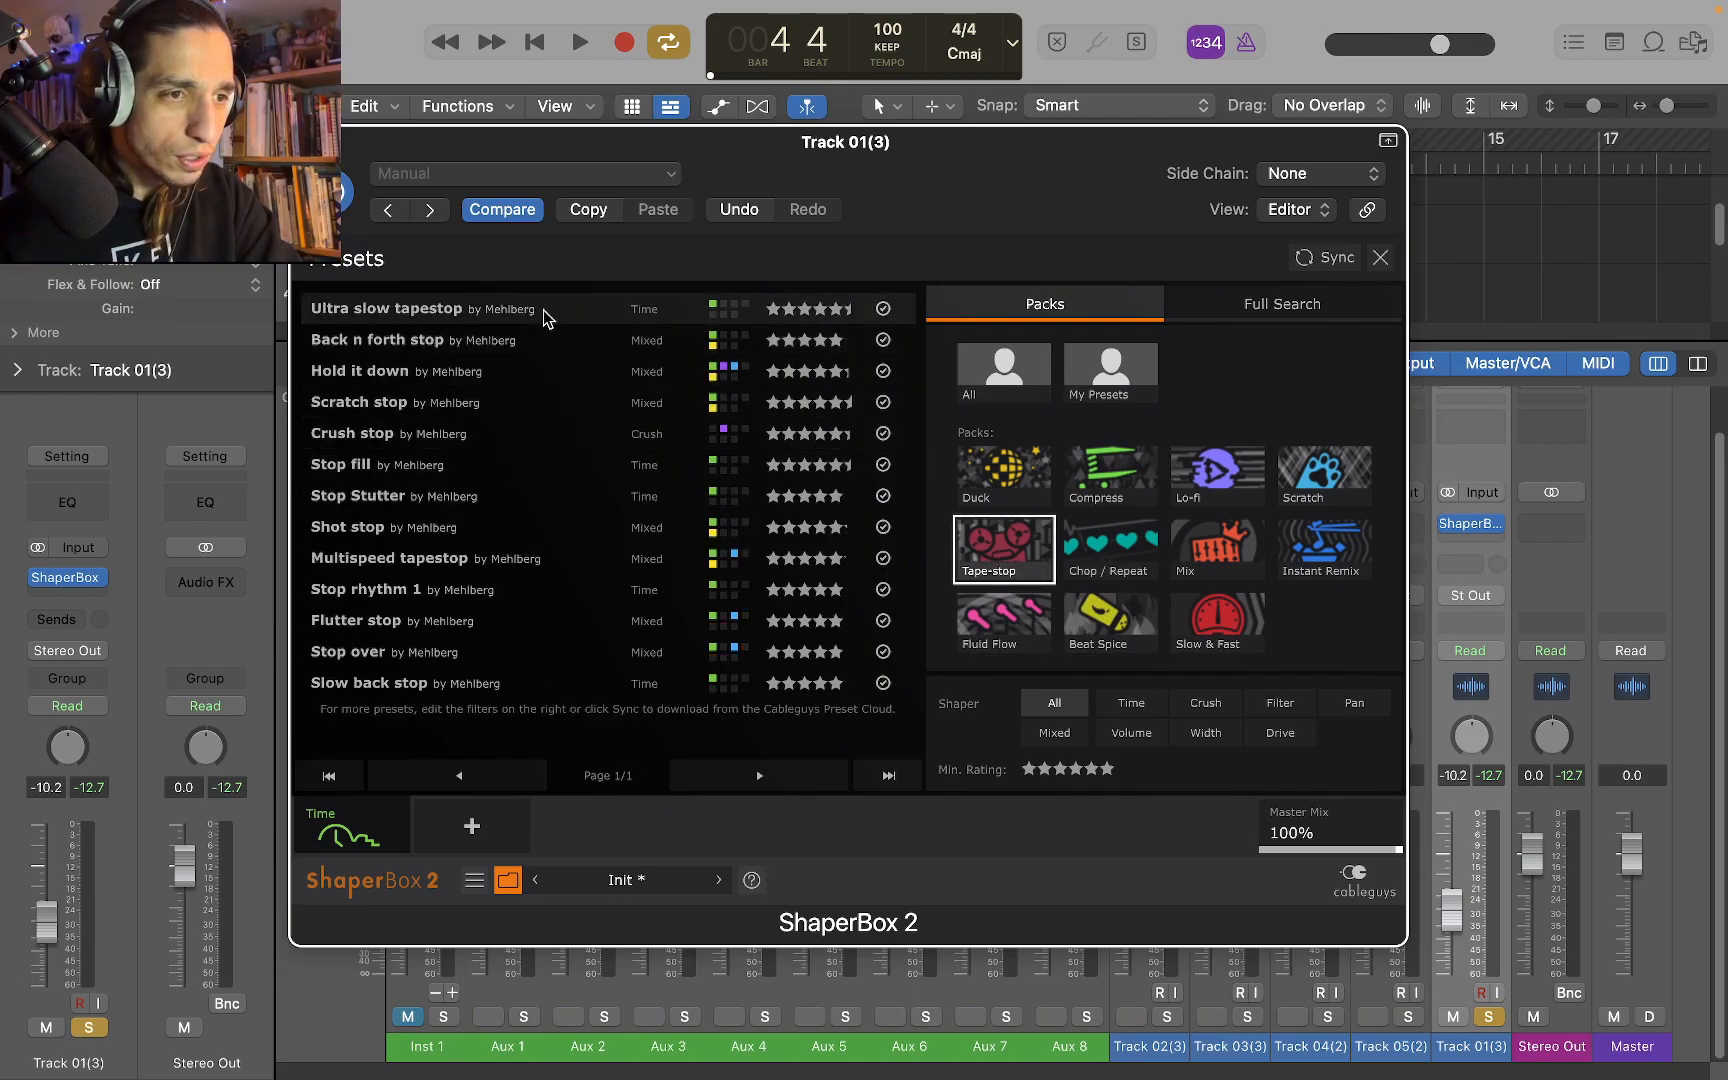
key(space)
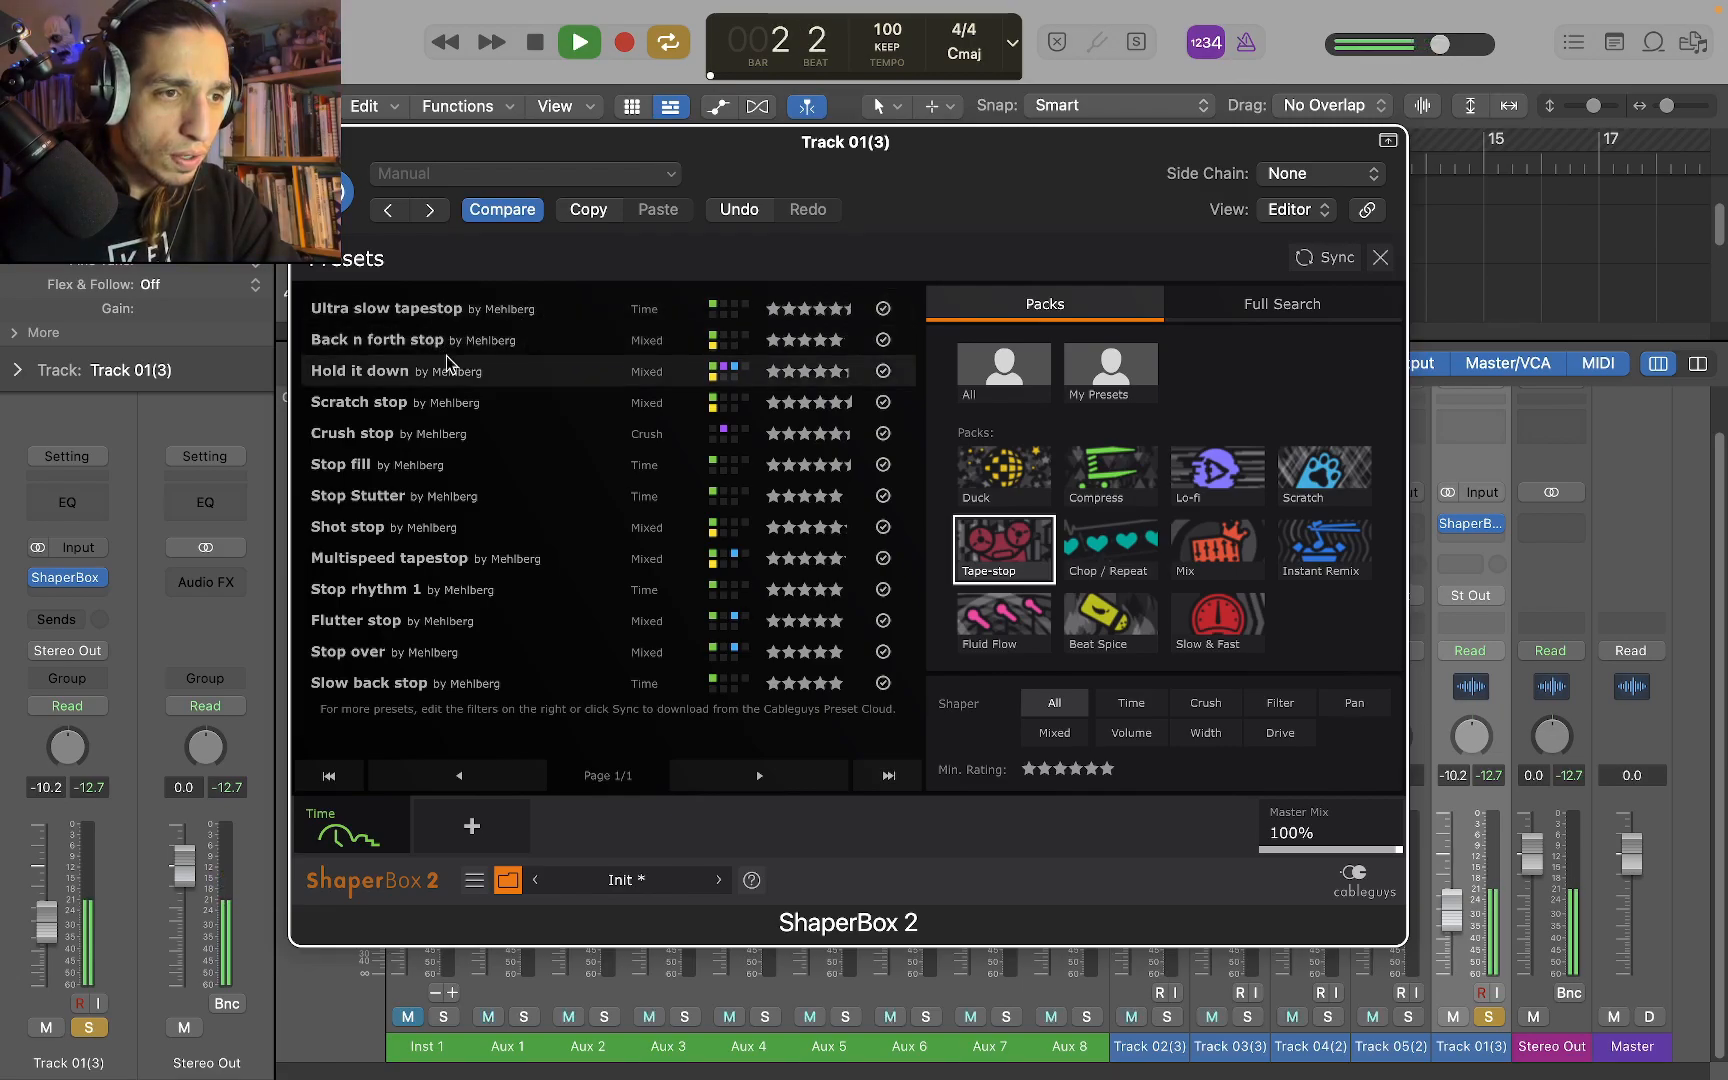
click(400, 410)
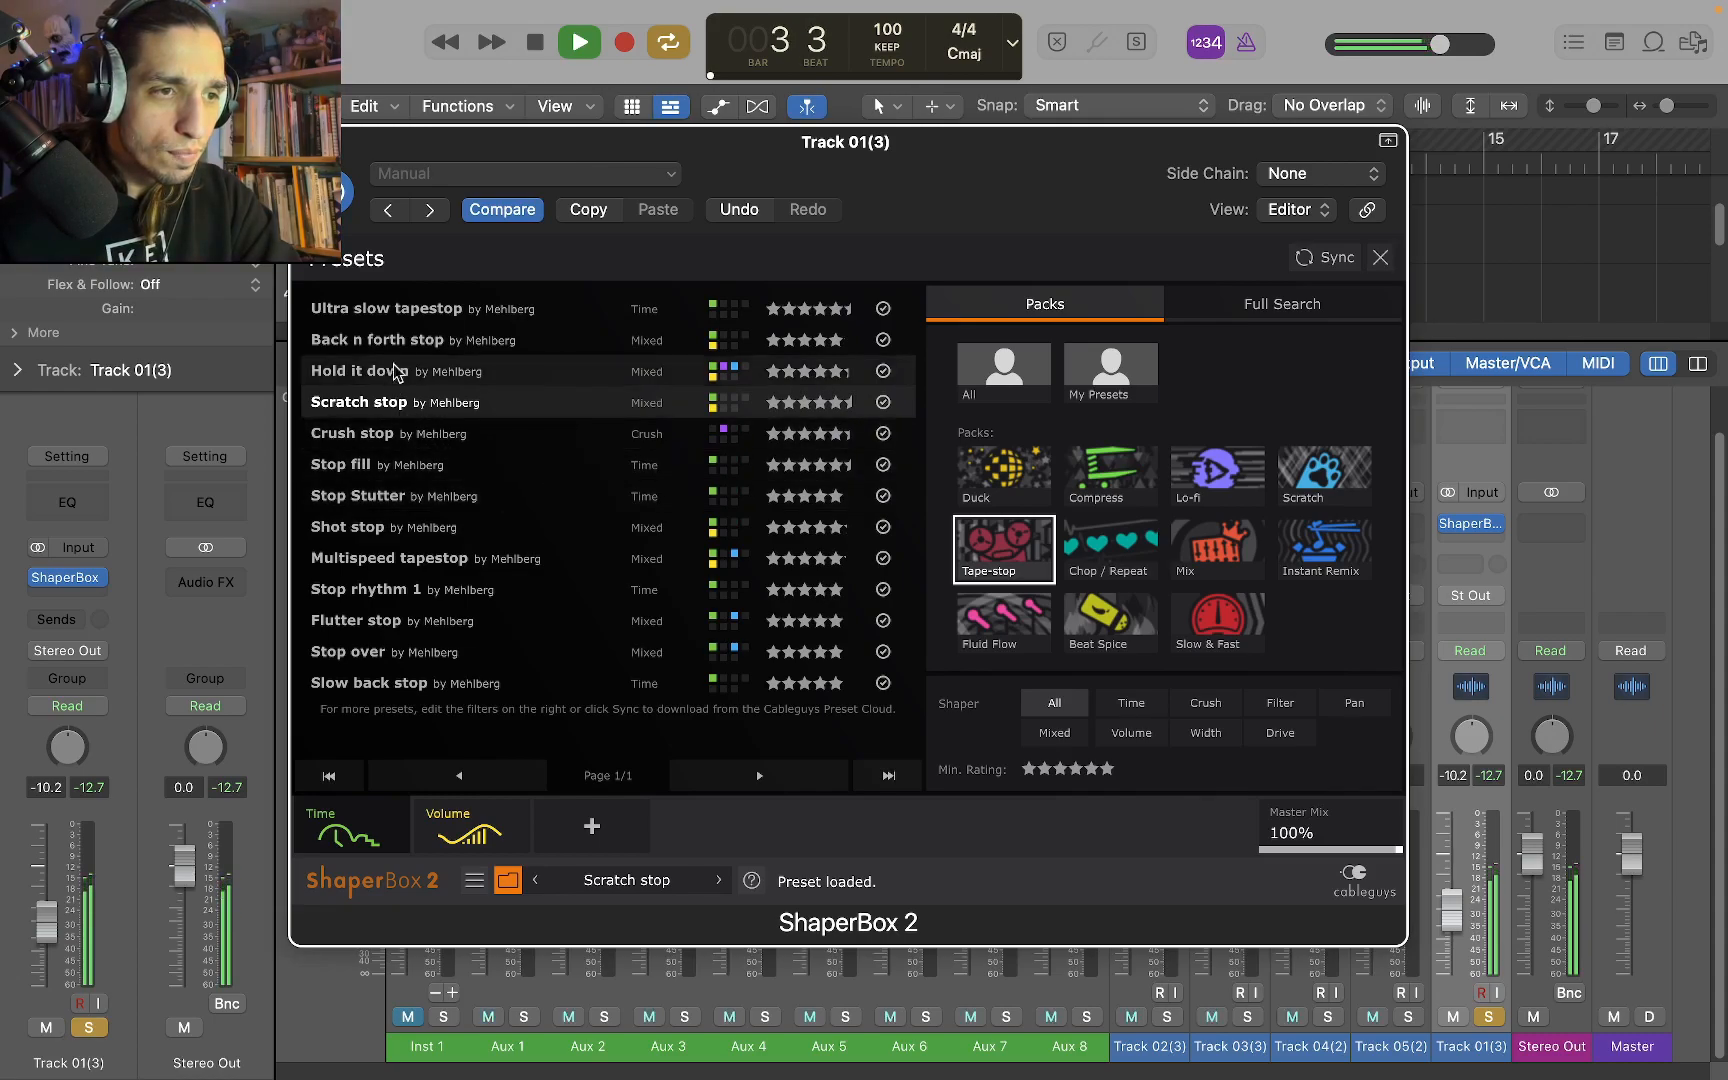
click(451, 309)
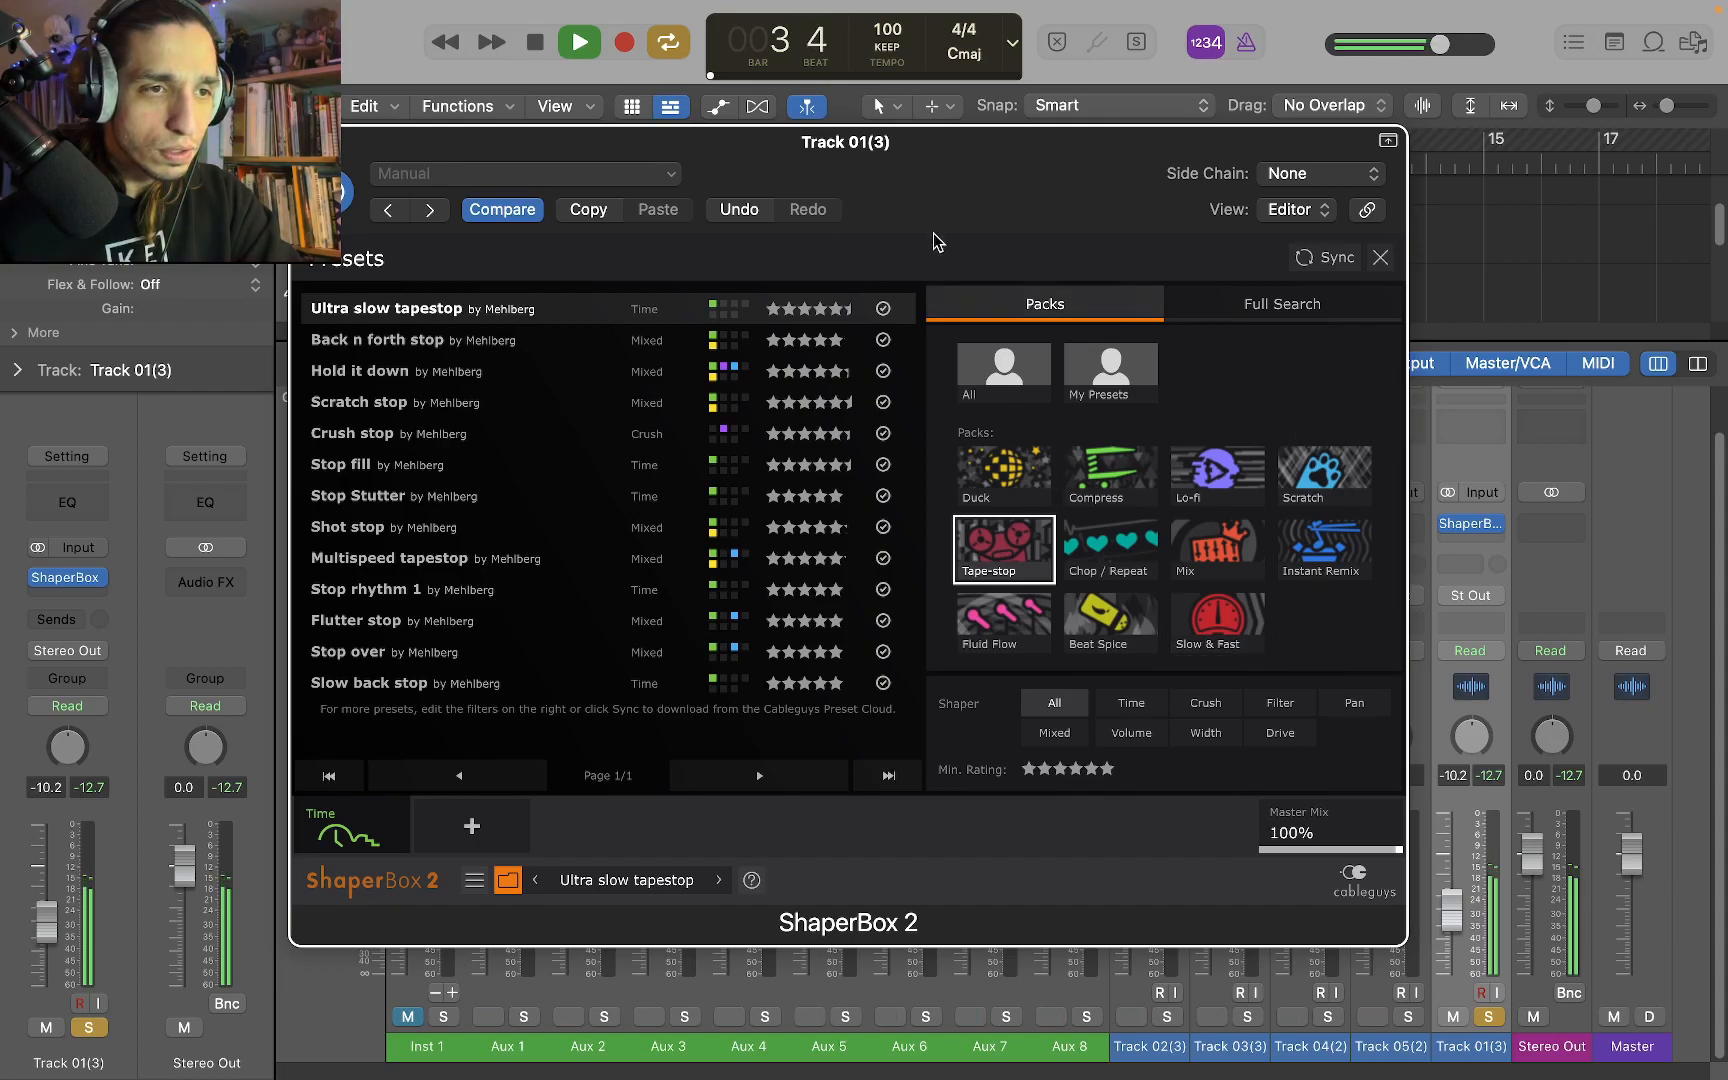
key(space)
Load the Simple pumping preset from the Duck pack and play it, clearing the solo to hear all tracks
click(1326, 550)
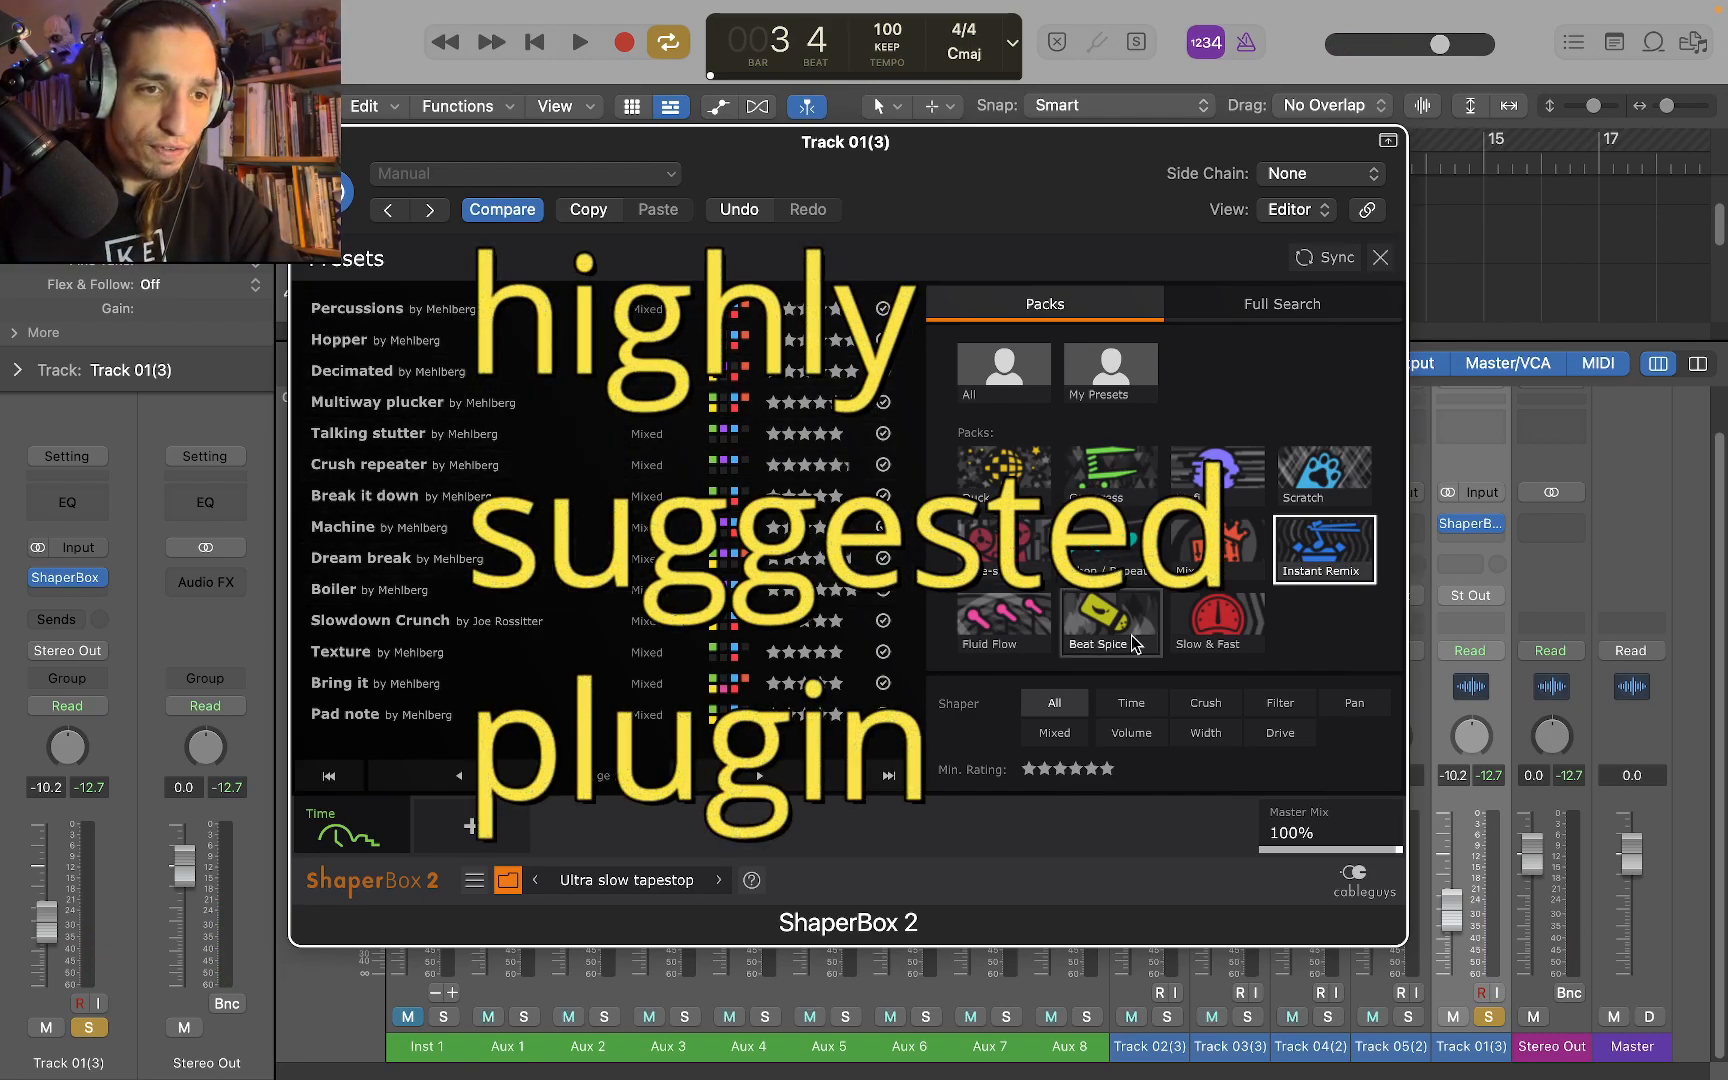
click(1033, 467)
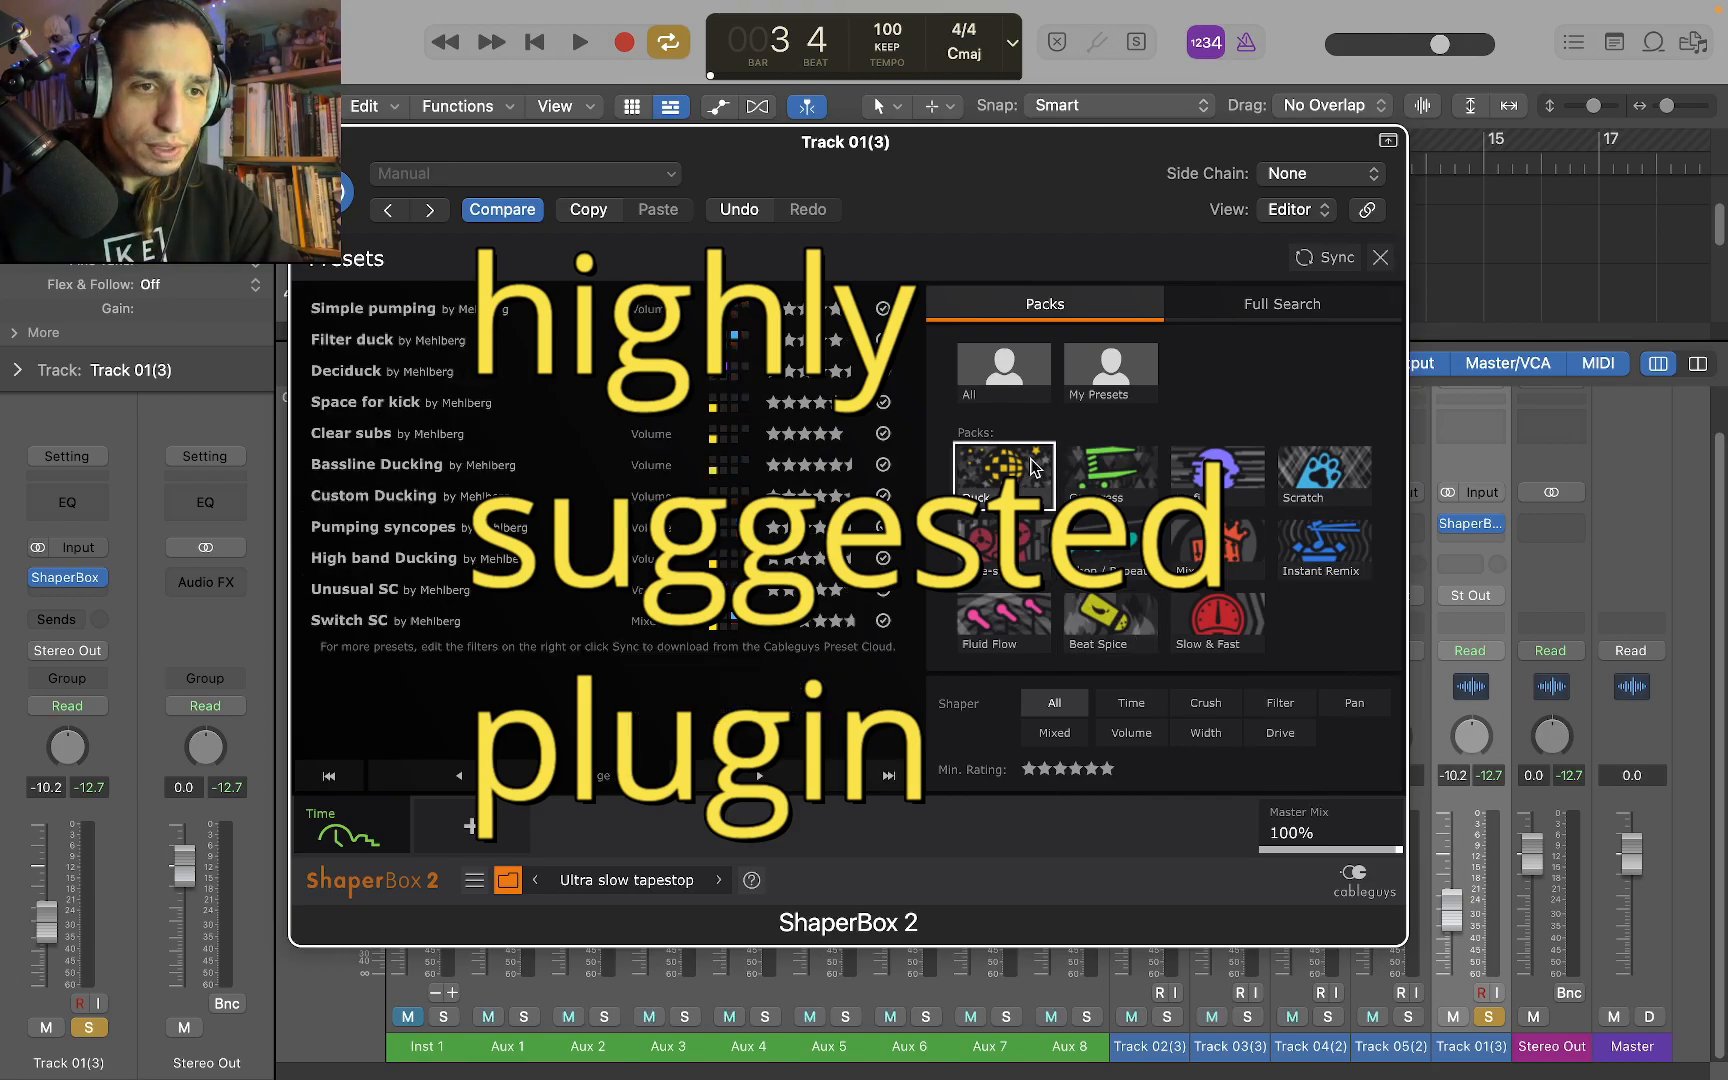
click(490, 312)
key(space)
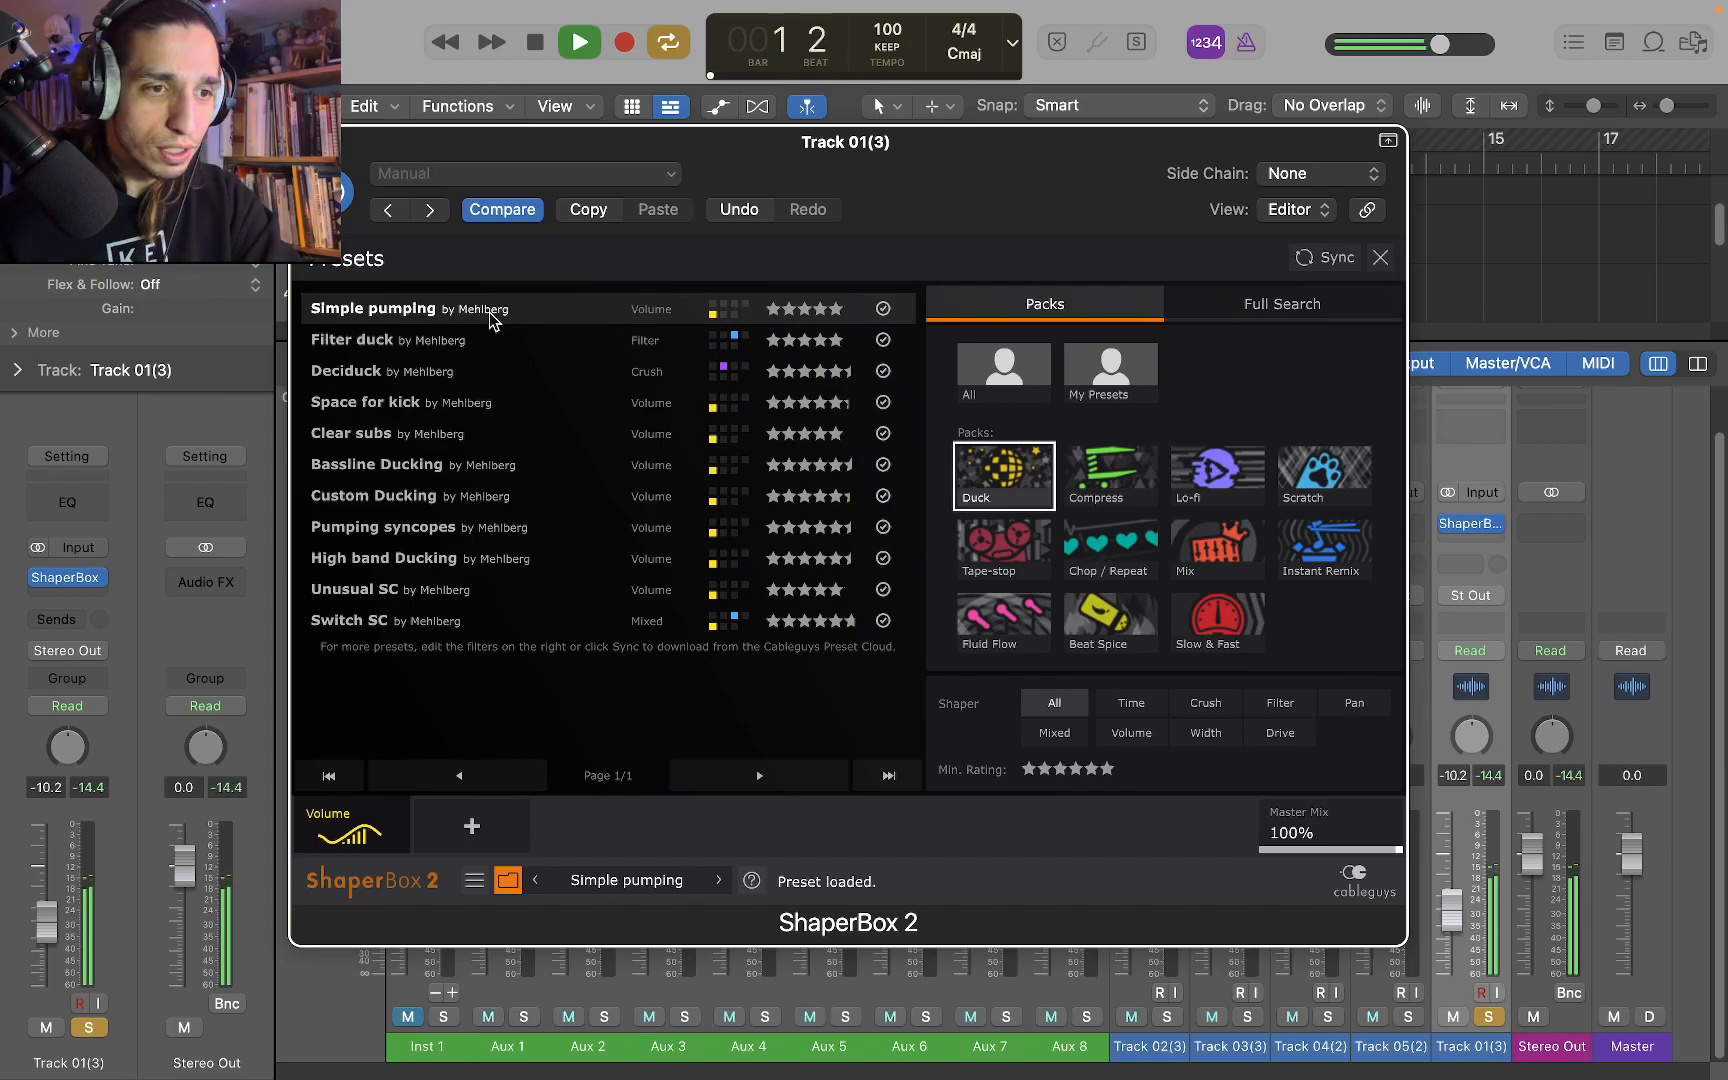
drag(537, 157, 439, 407)
click(412, 155)
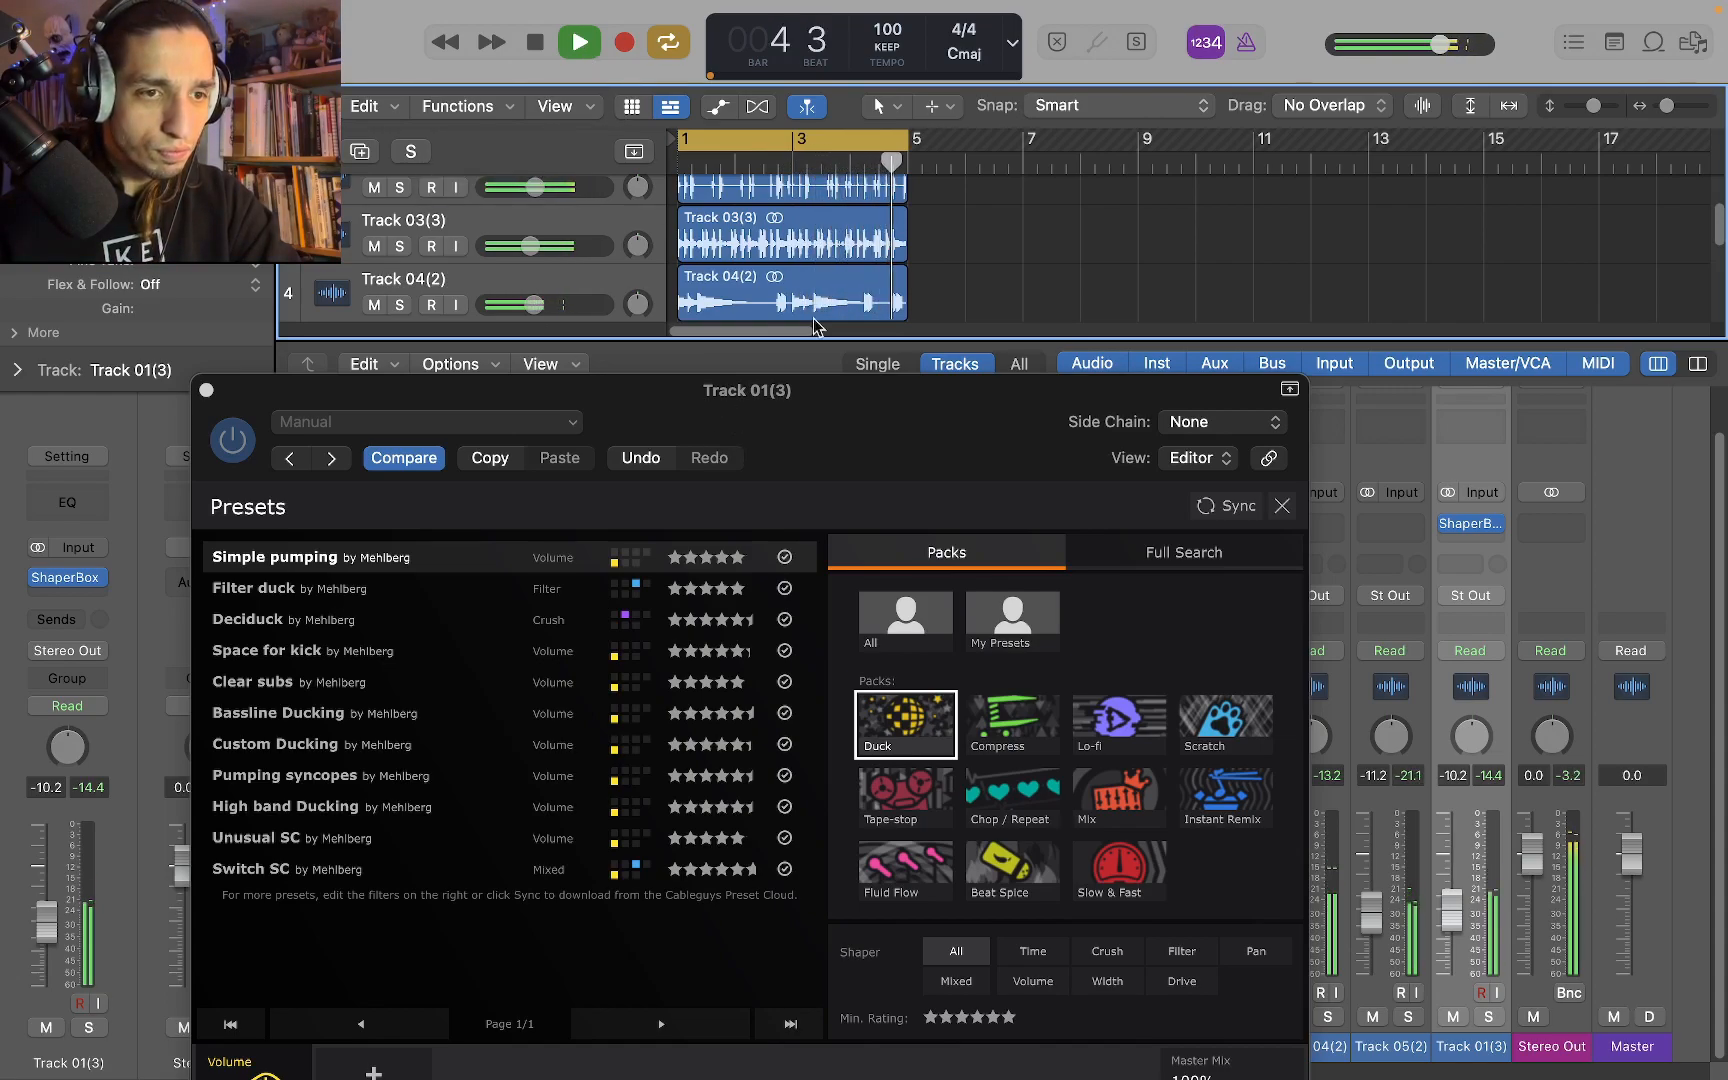
Load the Clear subs preset during playback, stop, and close the preset browser to show its volume curve
click(292, 684)
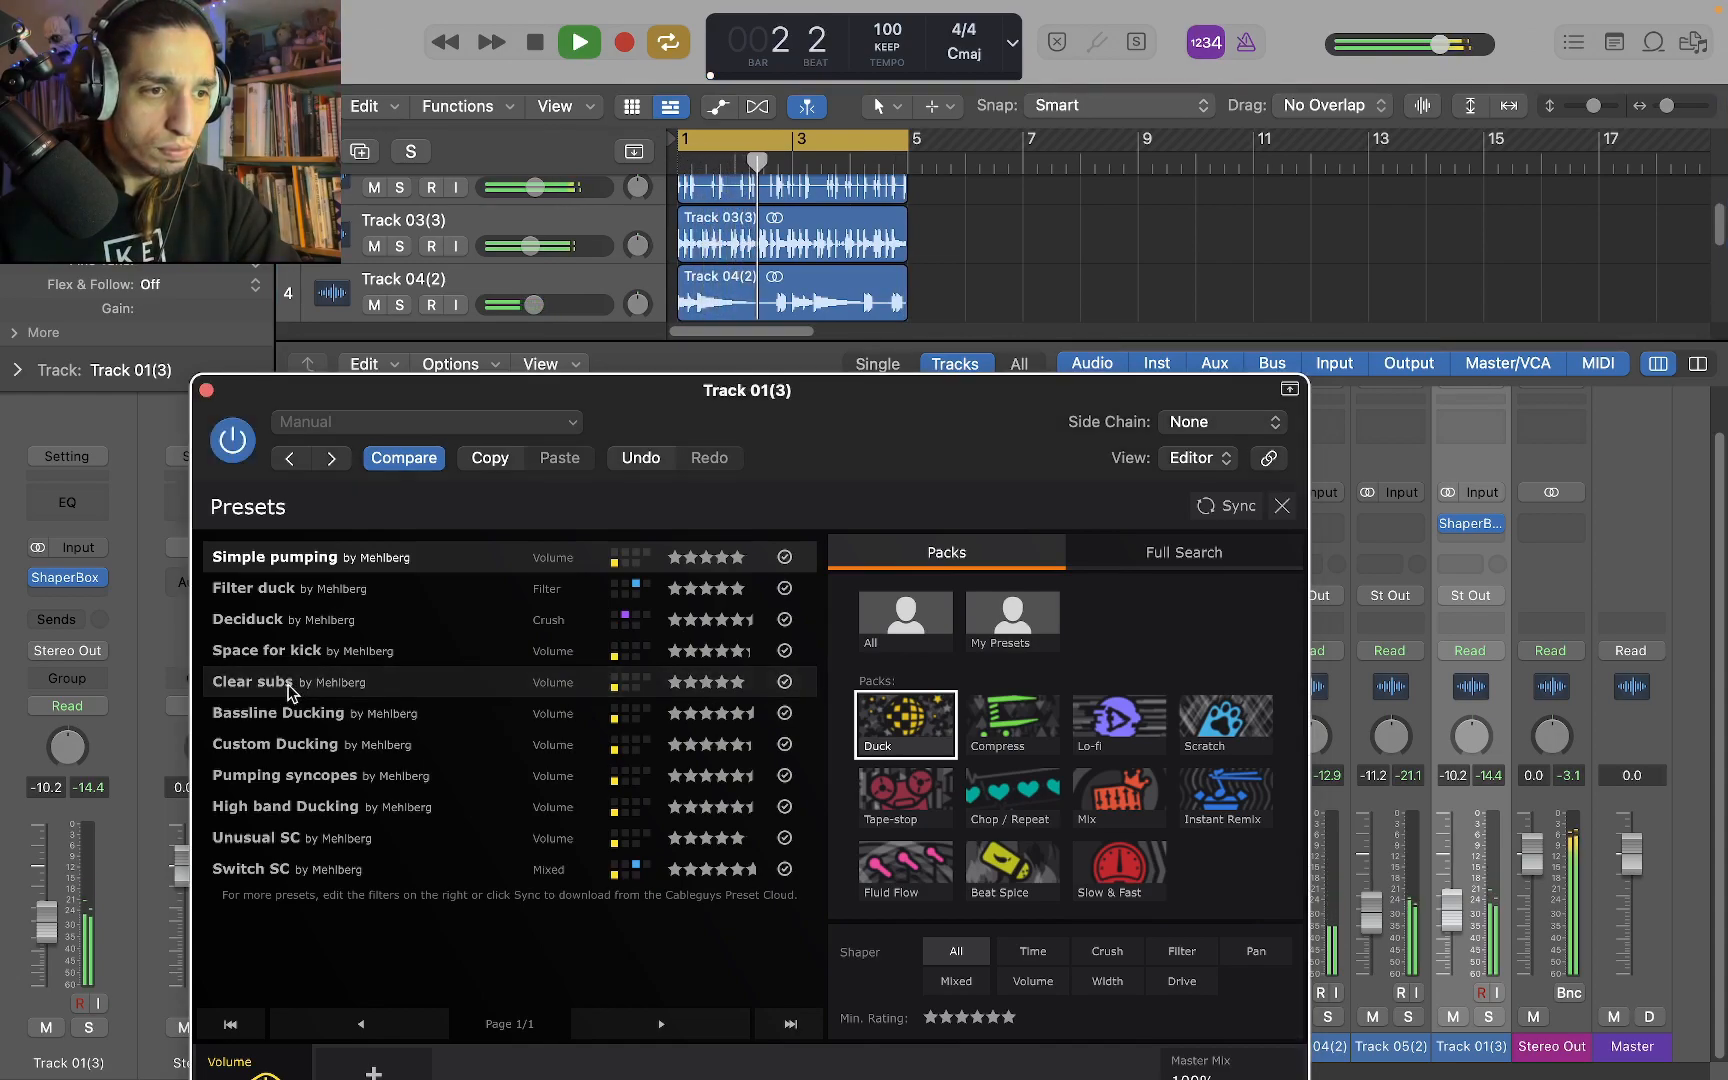
click(264, 680)
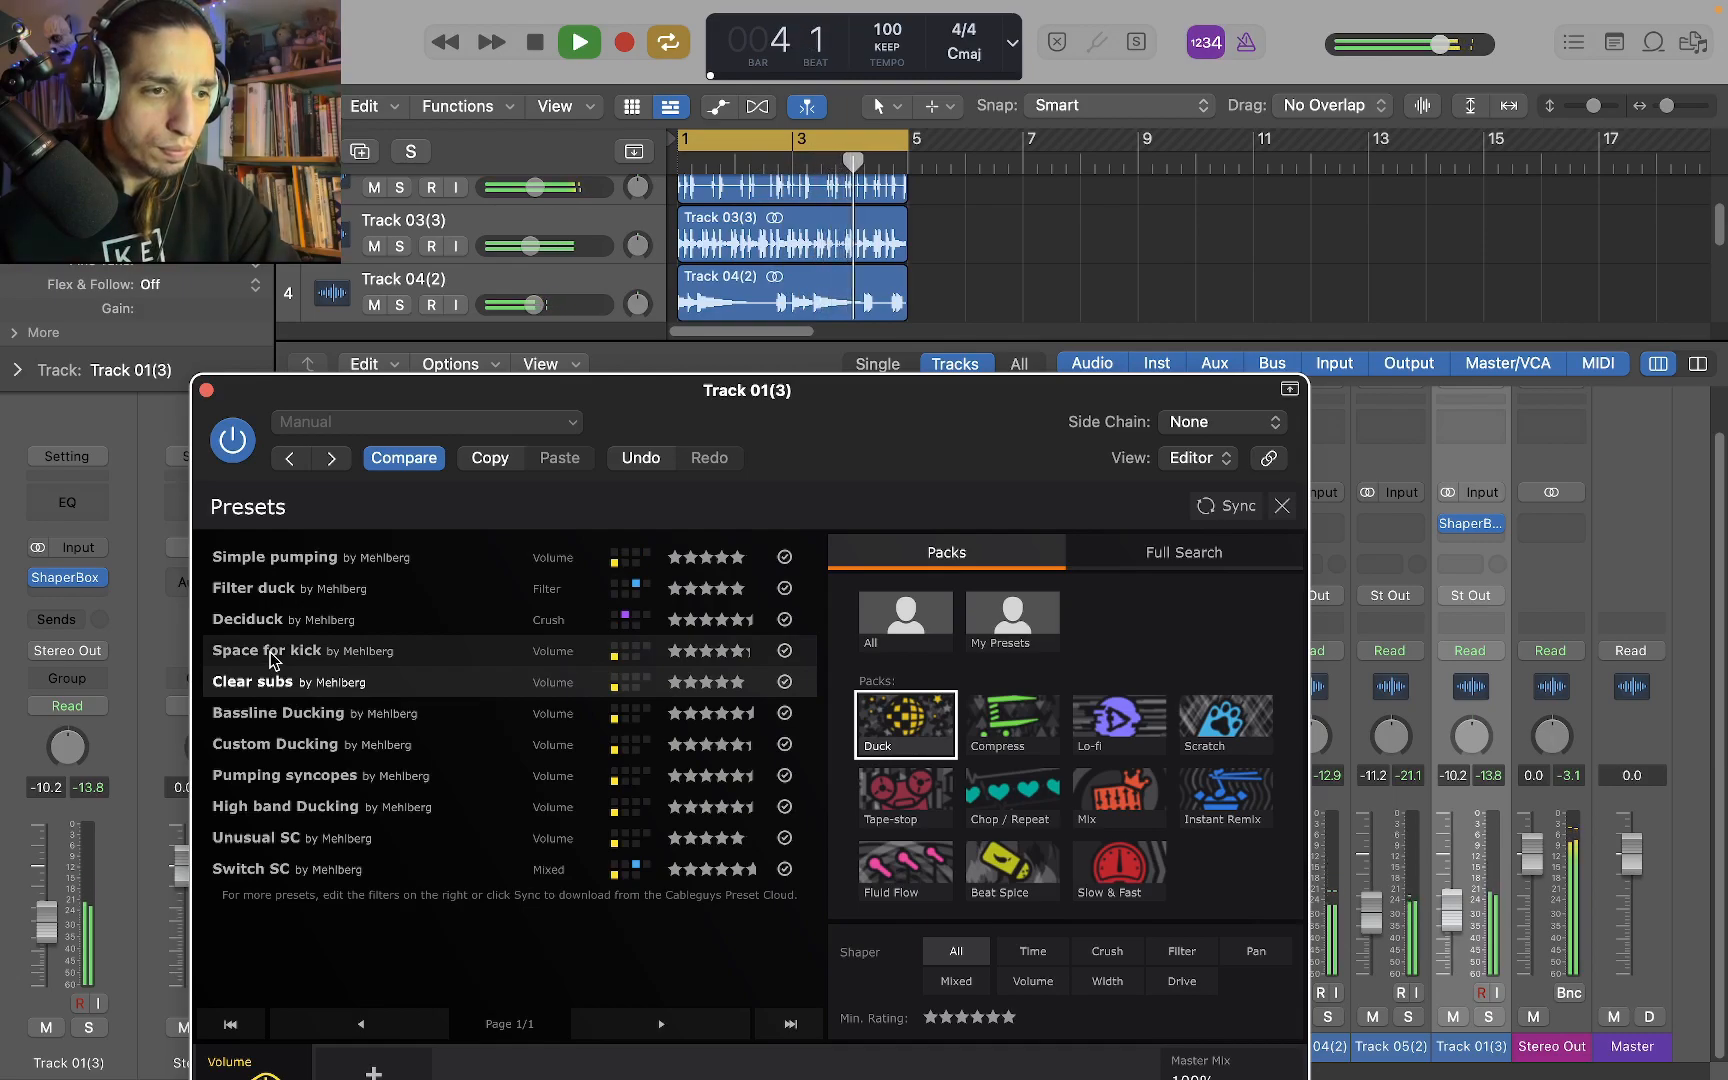
key(space)
drag(938, 408, 968, 198)
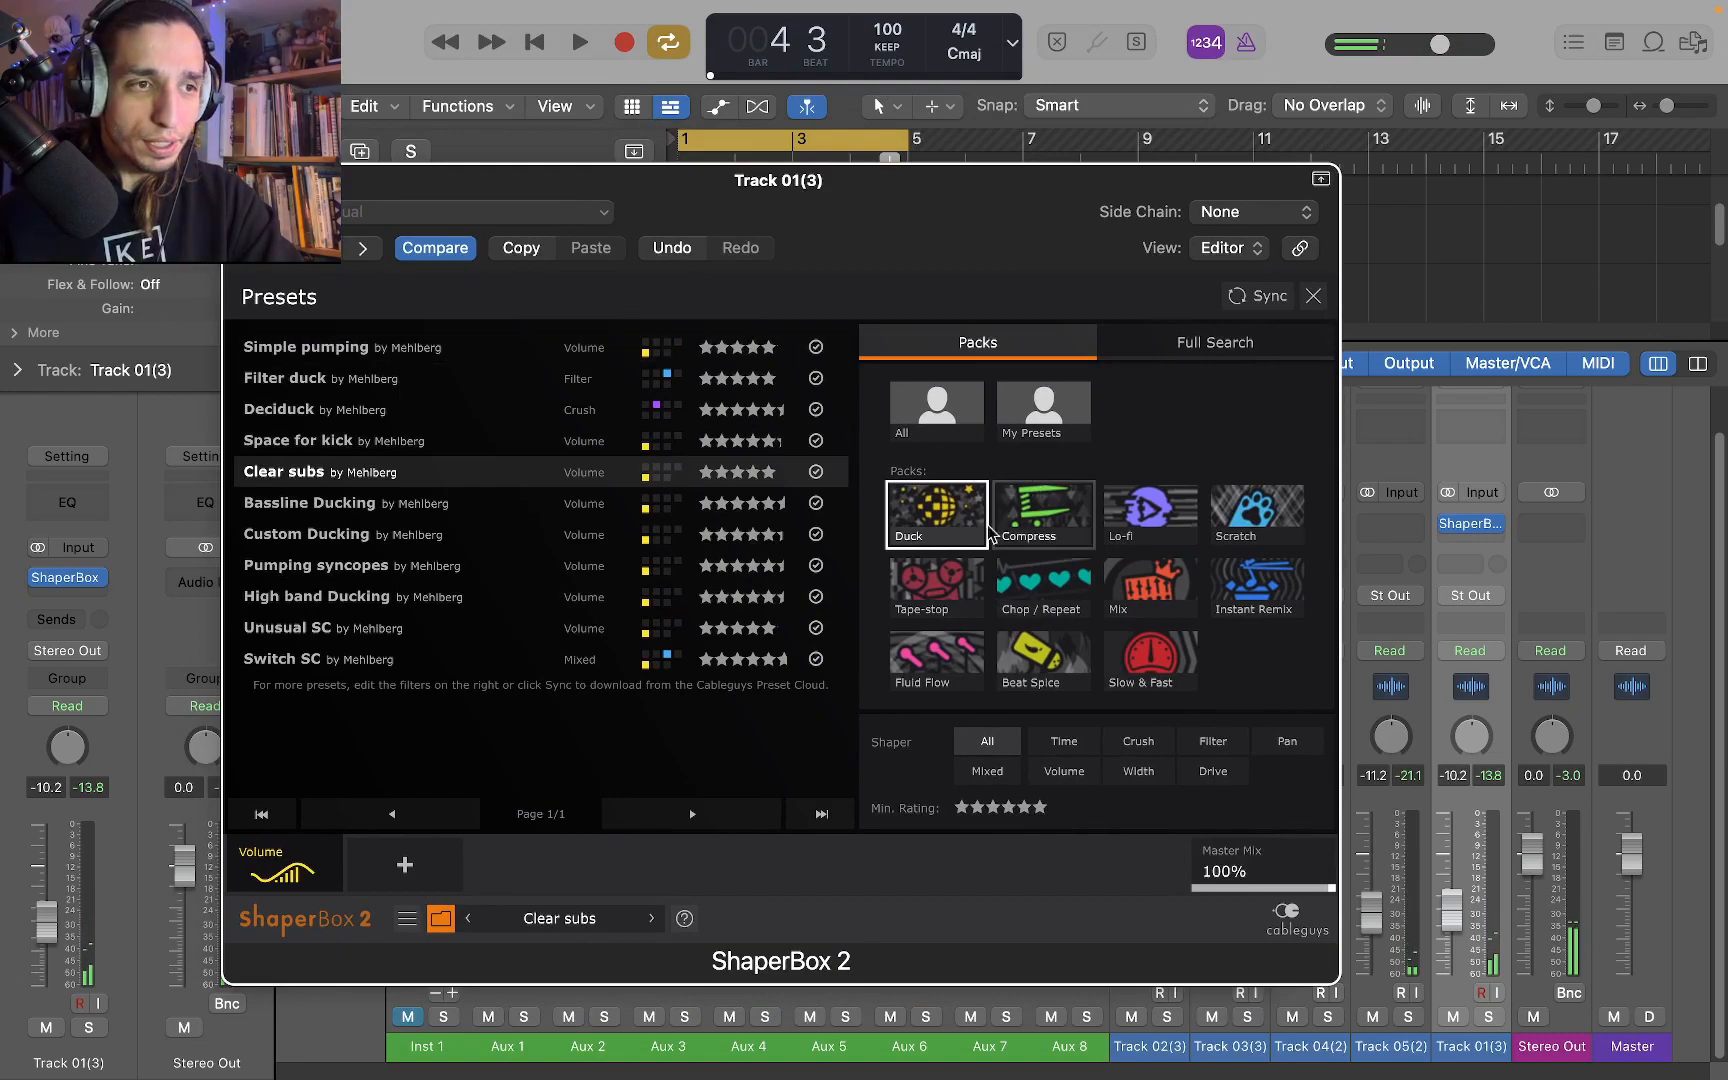
click(1313, 296)
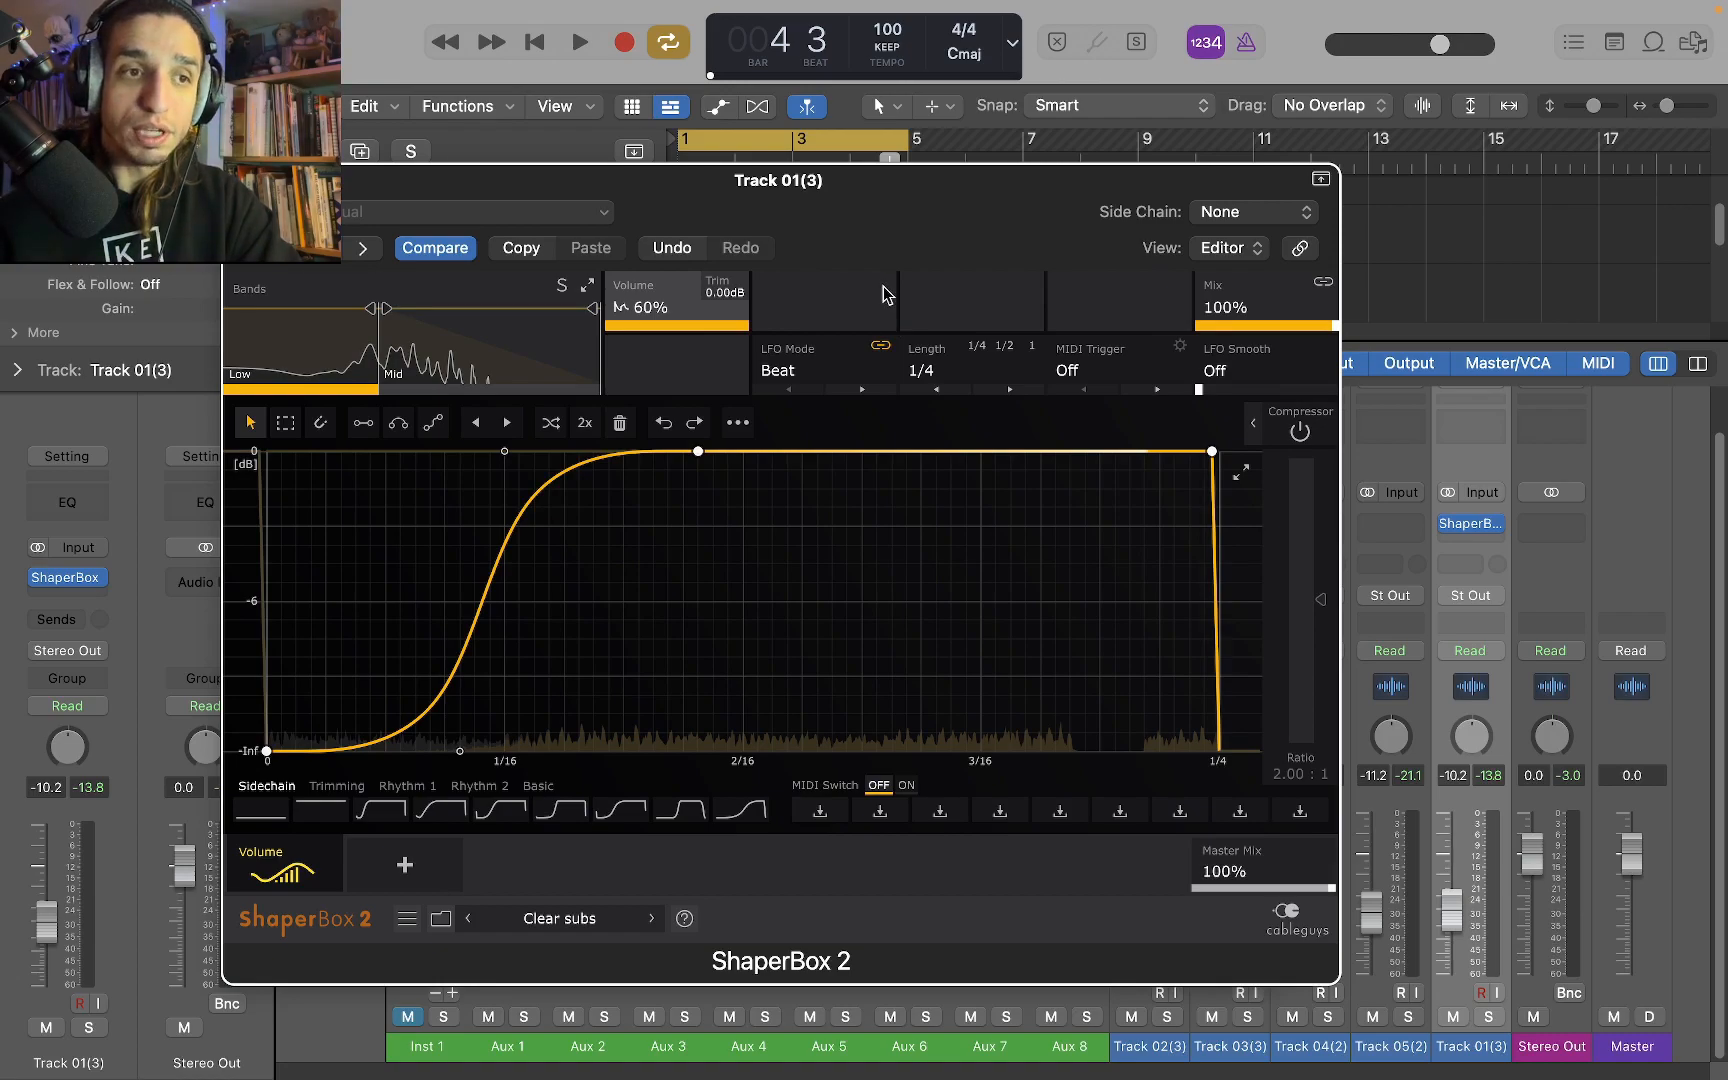
Play the mix briefly with the Clear subs curve and close the ShaperBox 2 window
key(space)
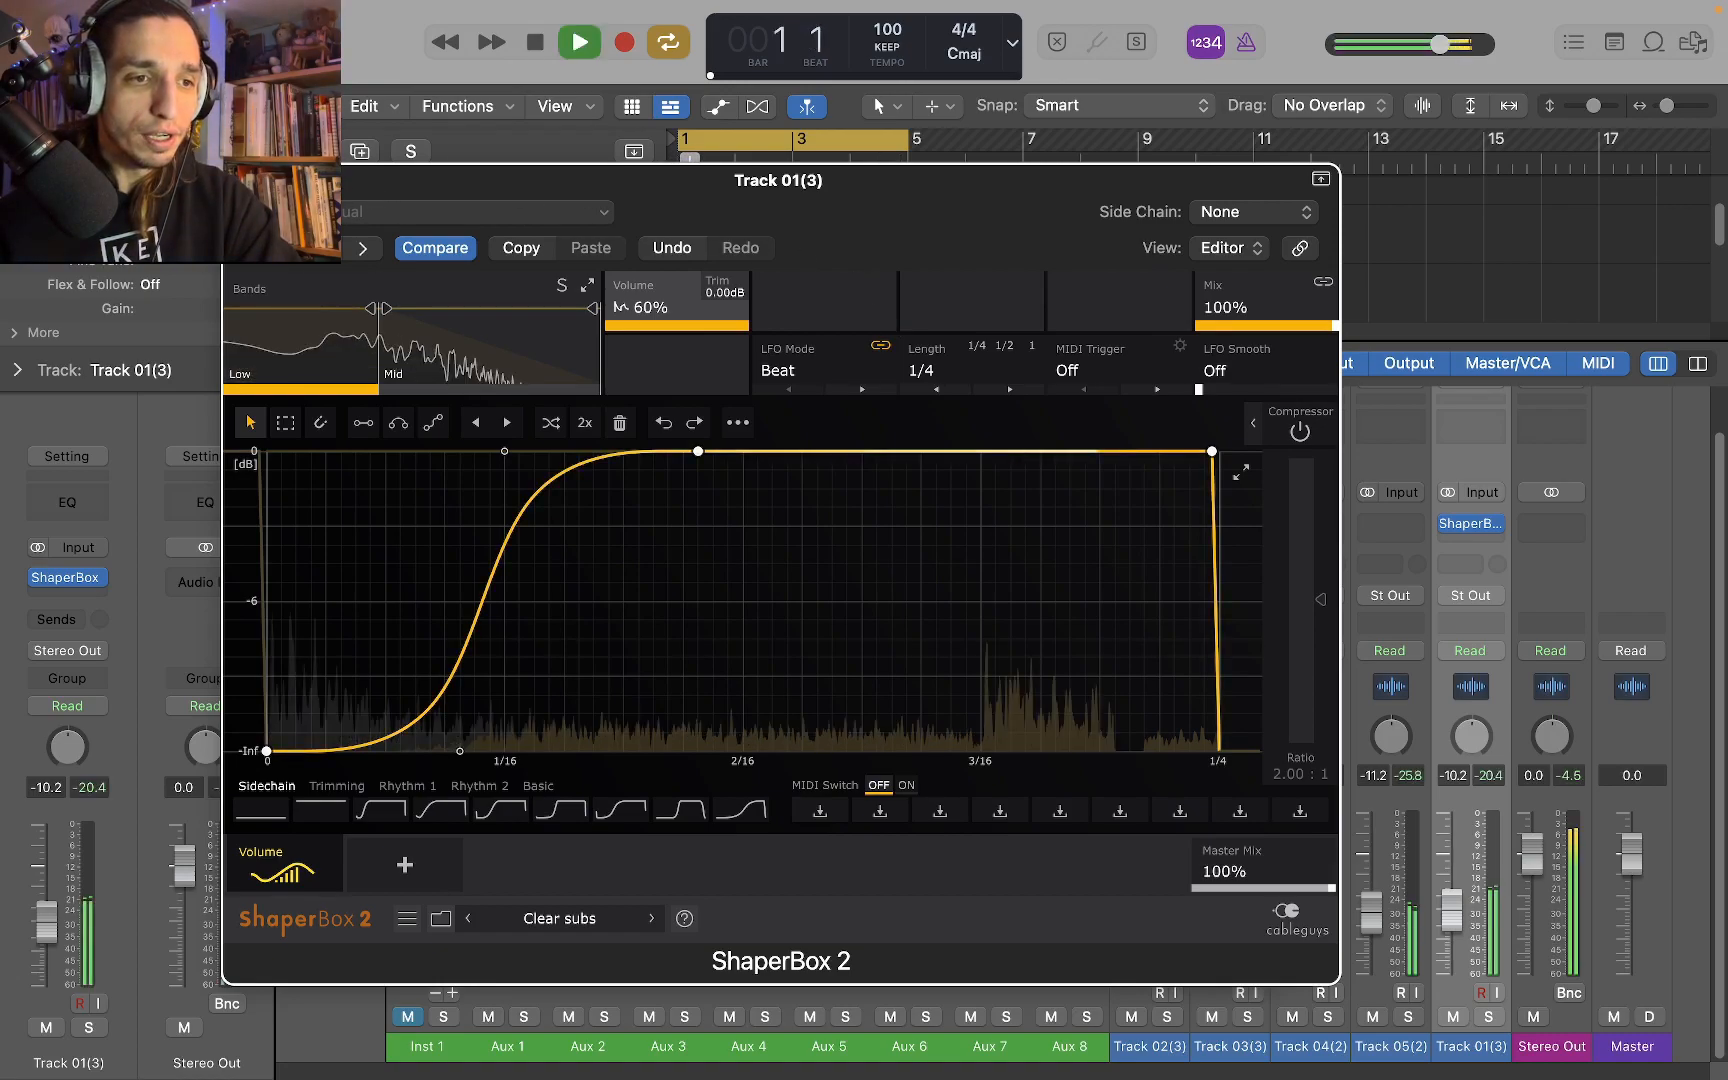
key(space)
key(super+w)
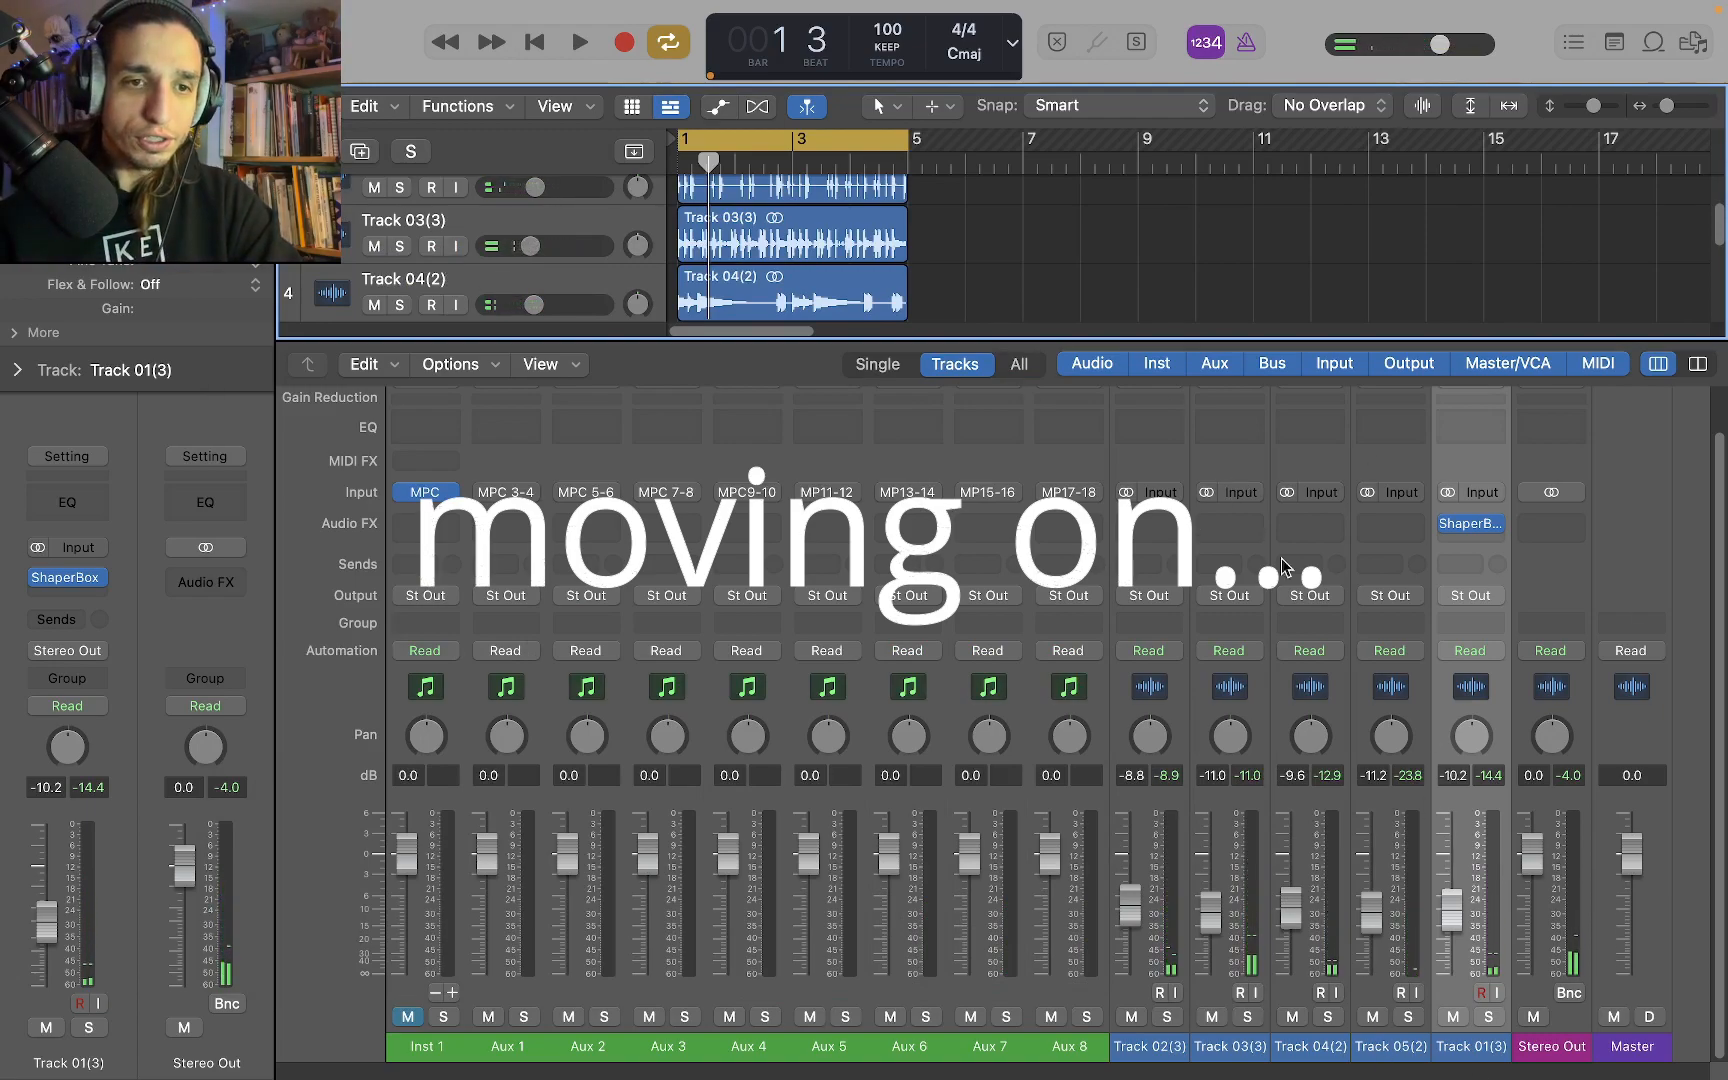
Solo the Track 03 audio channel and play it briefly
click(1247, 1015)
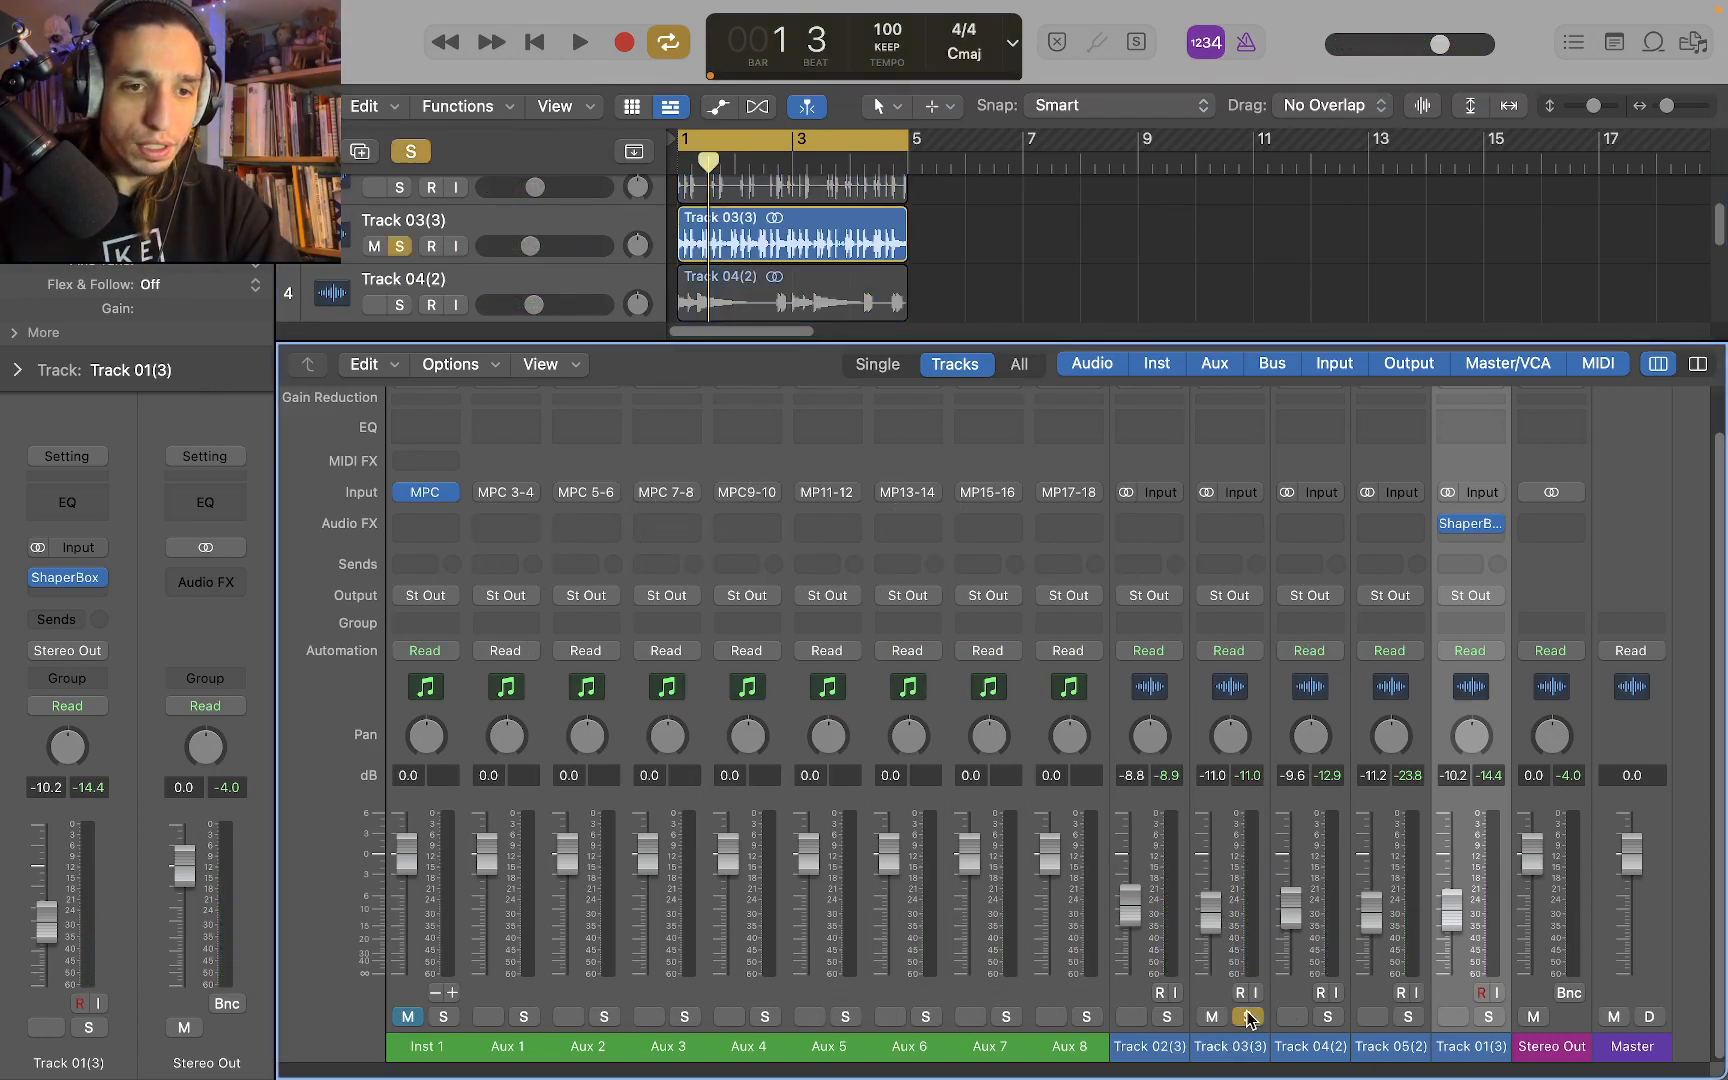
key(space)
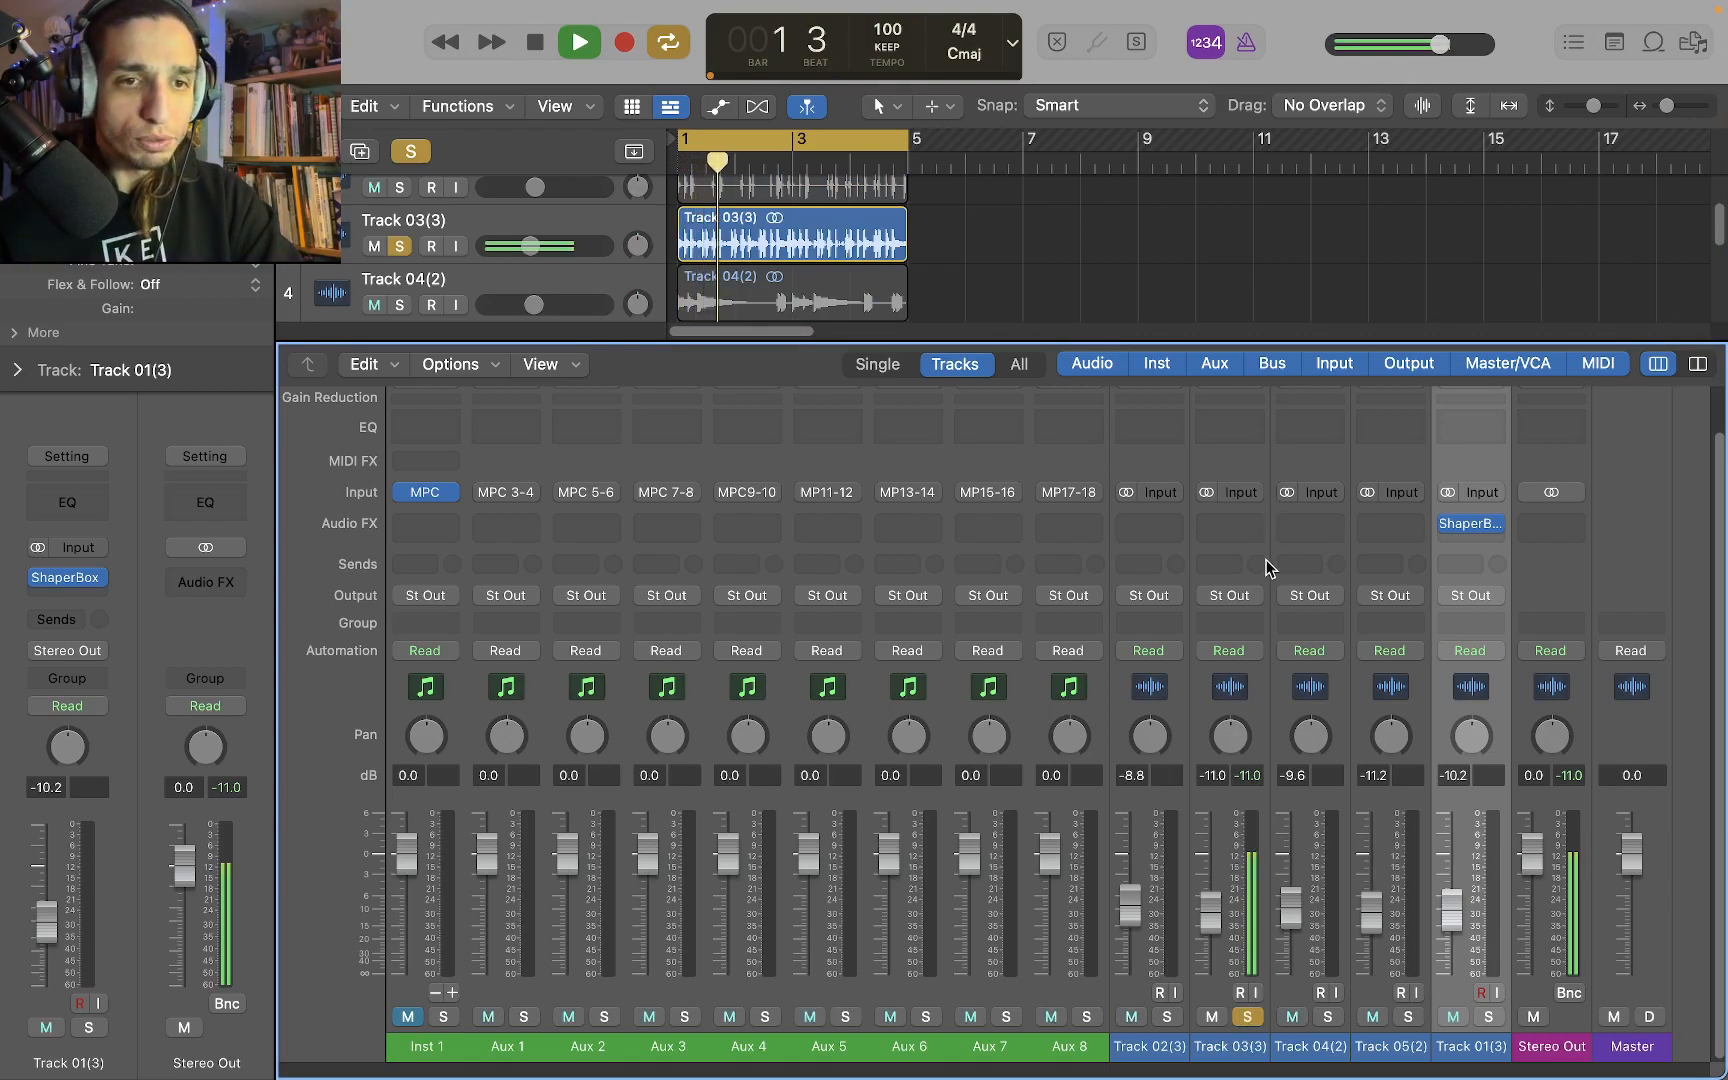
key(space)
Insert the Sonnox Oxford Inflator on the Track 03 audio channel
click(1253, 527)
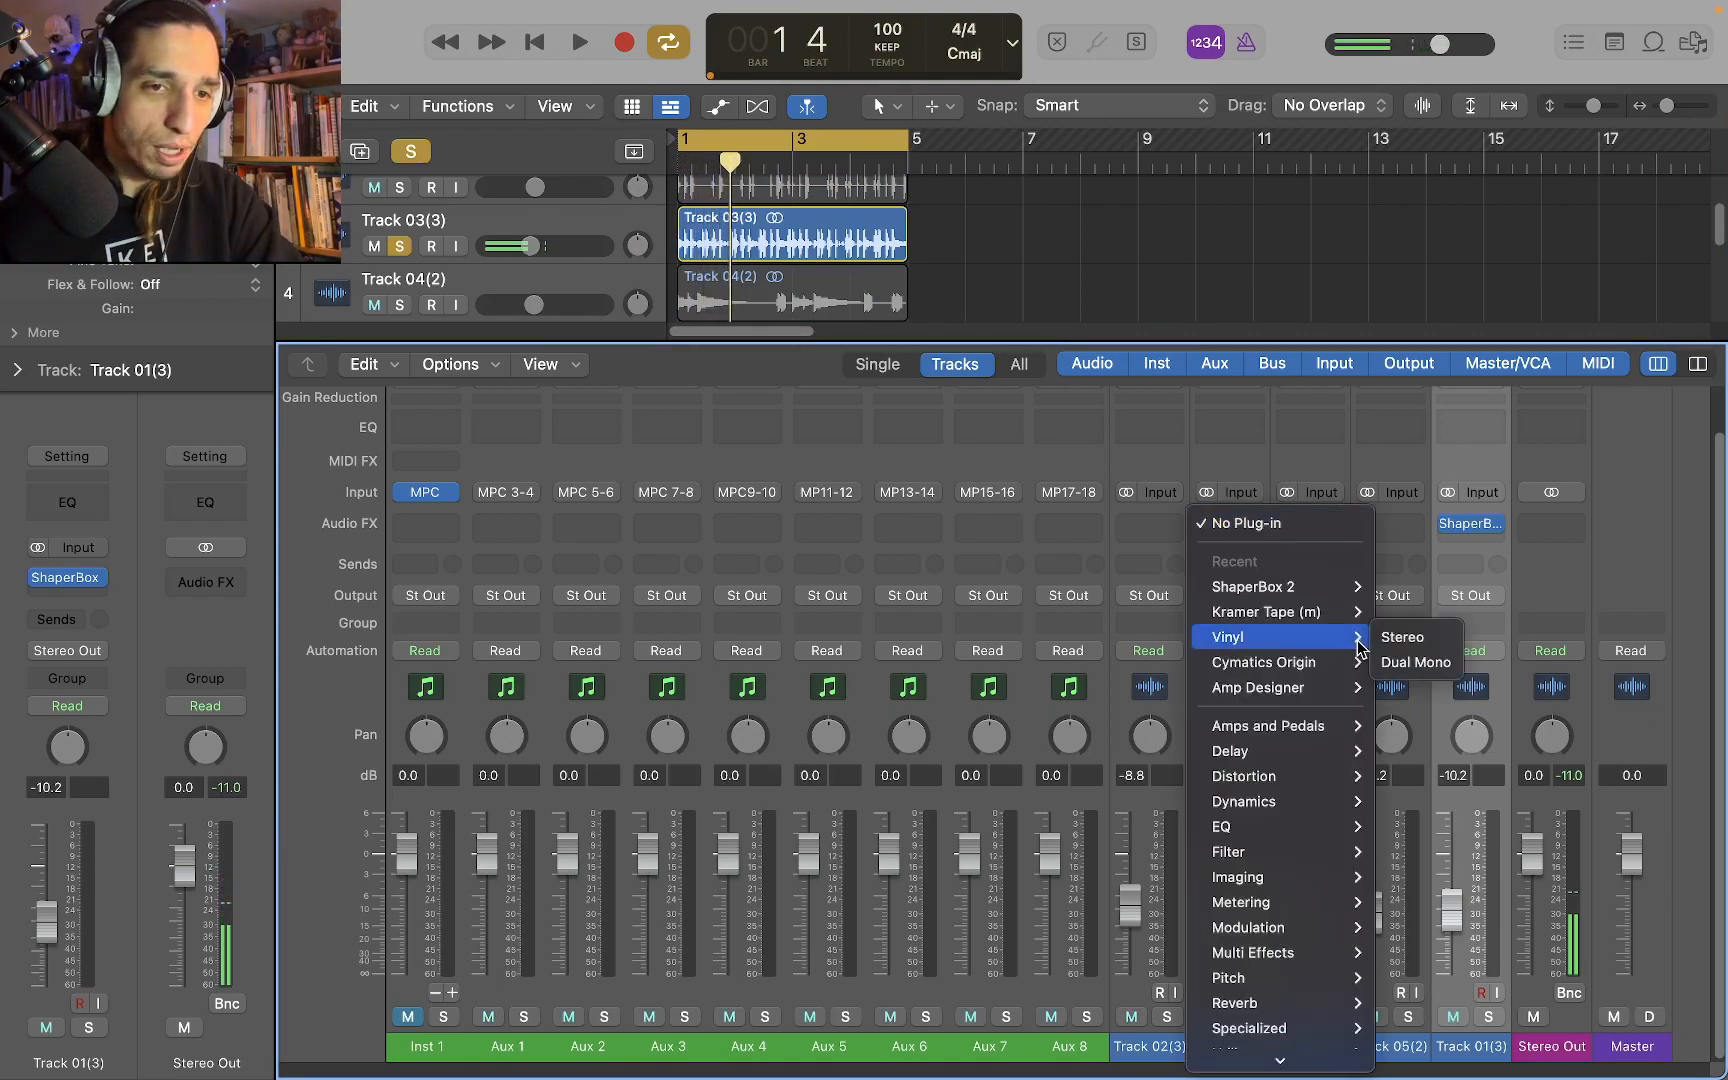
mouse_move(1297, 697)
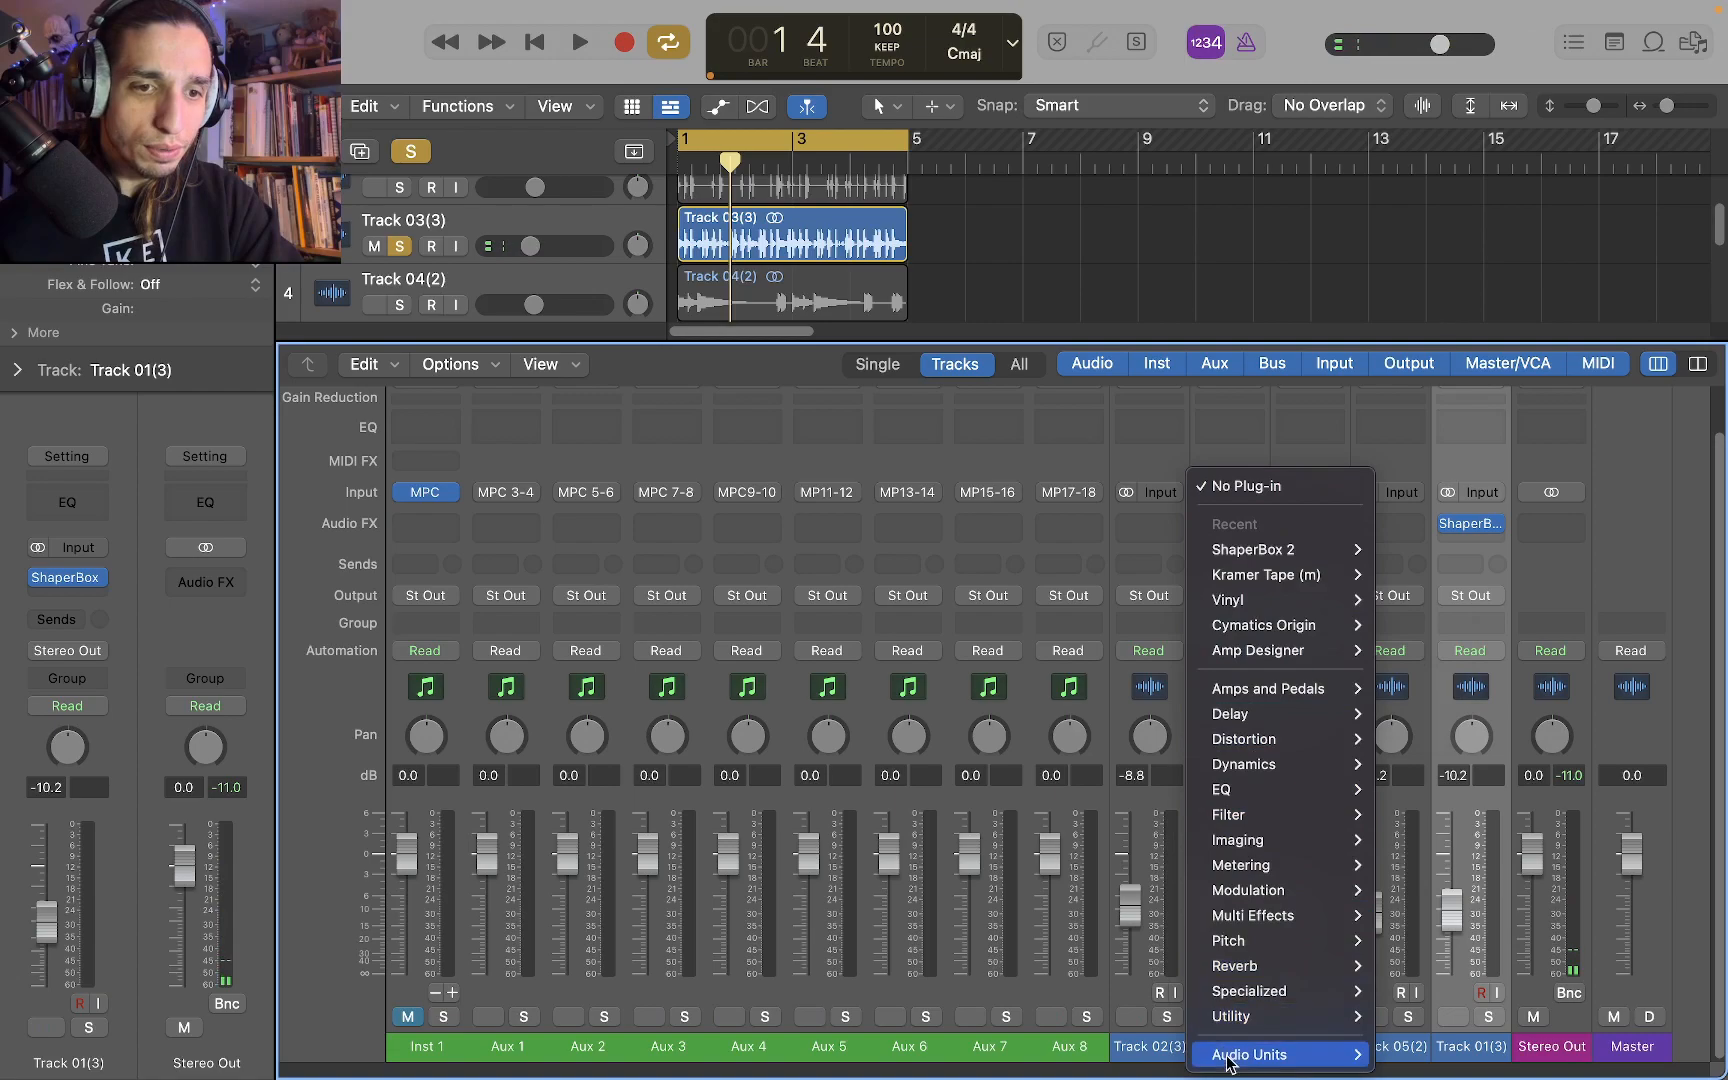
mouse_move(1268, 1050)
mouse_move(1543, 96)
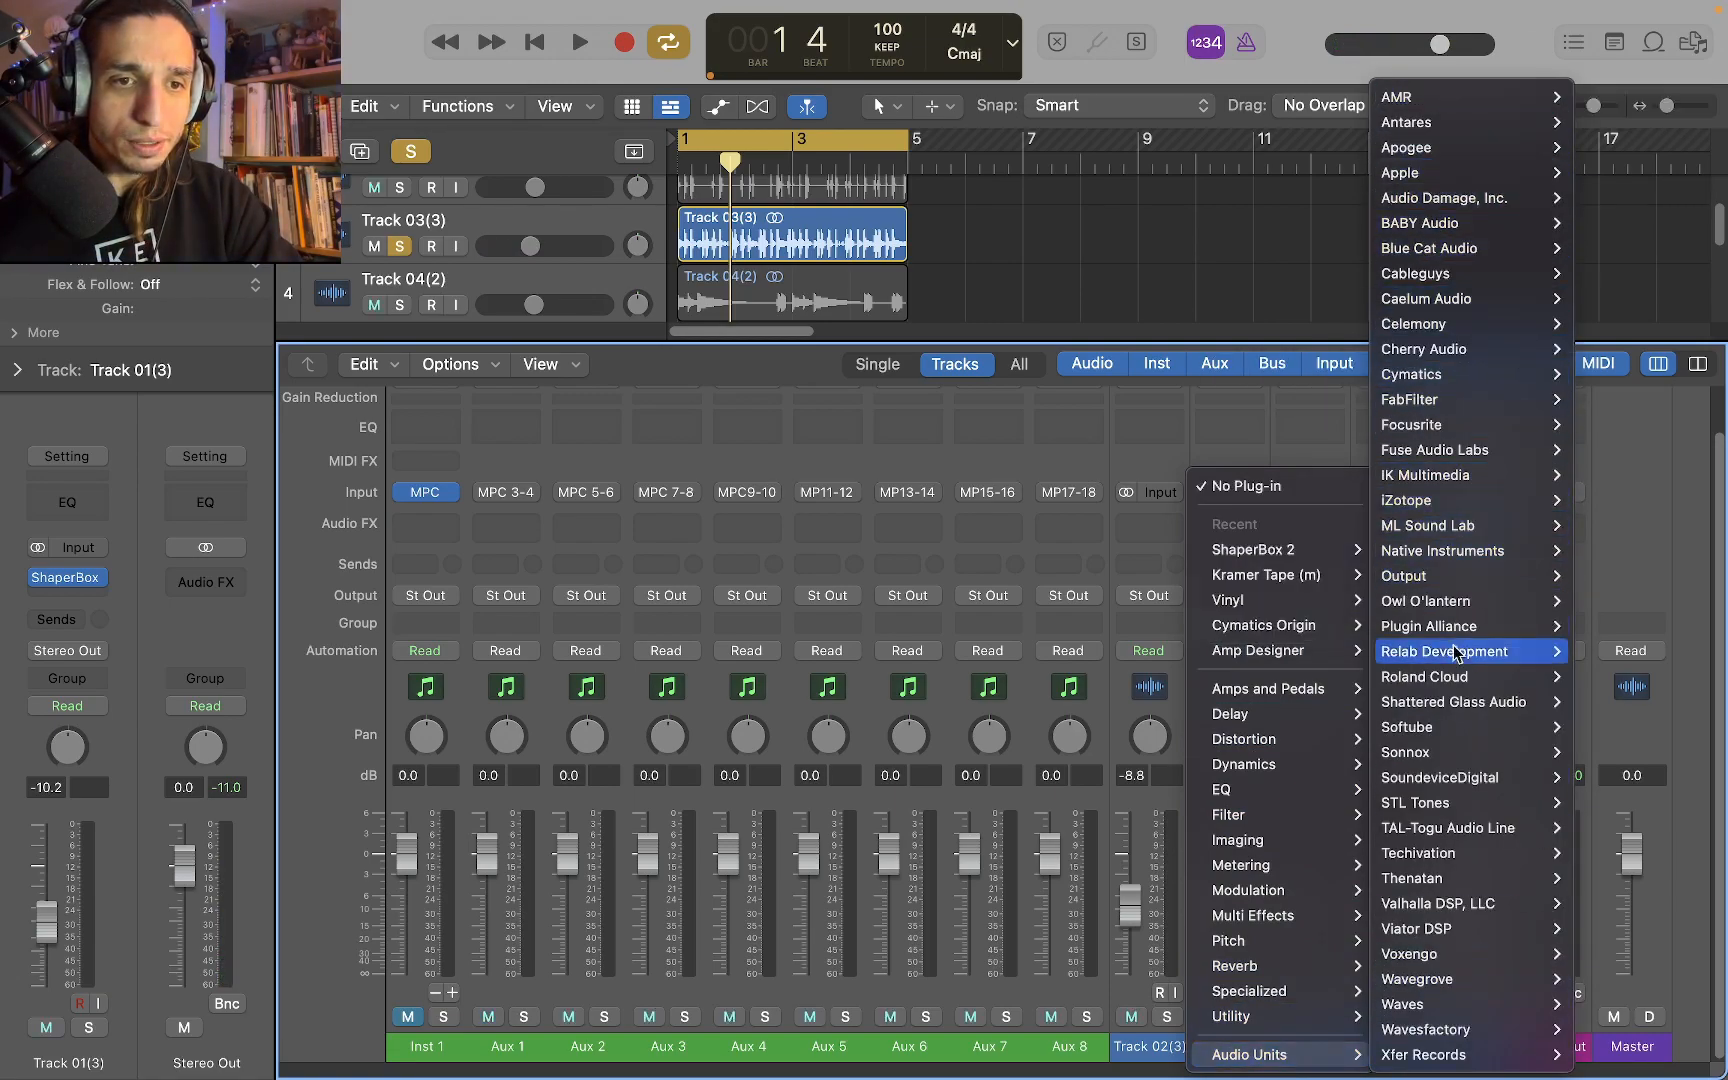
mouse_move(1350, 745)
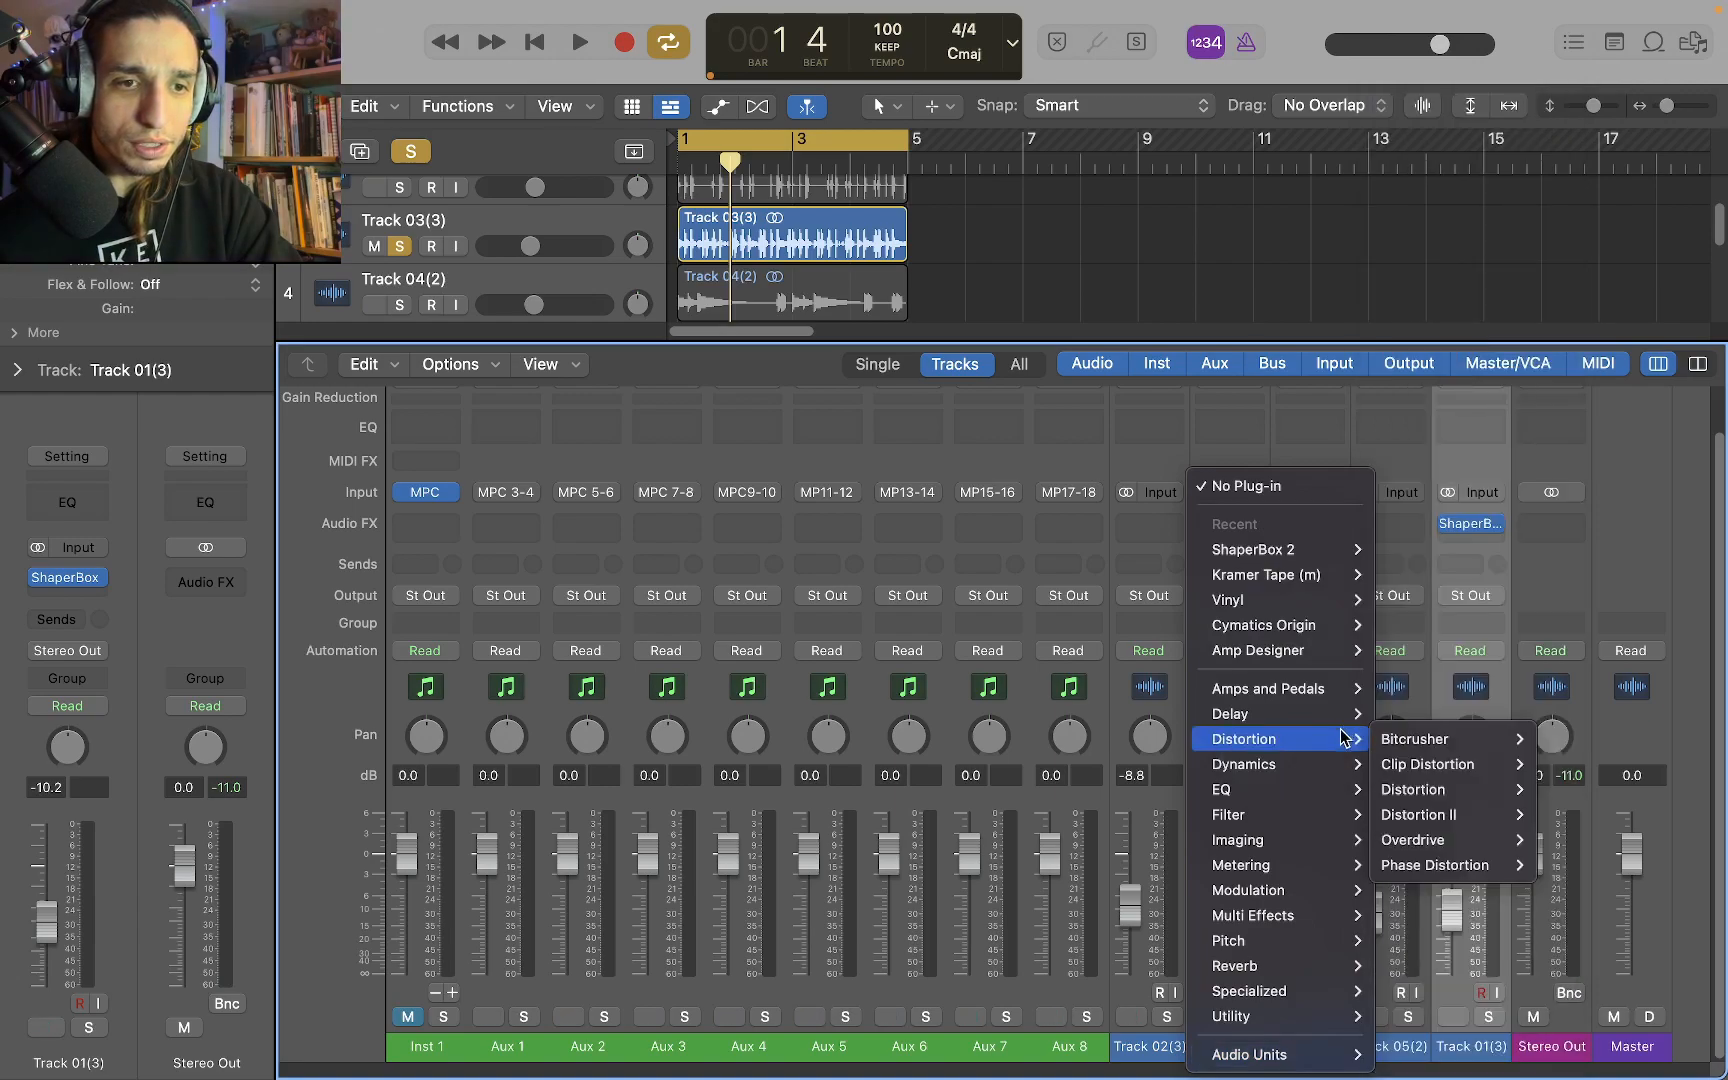
mouse_move(1340, 990)
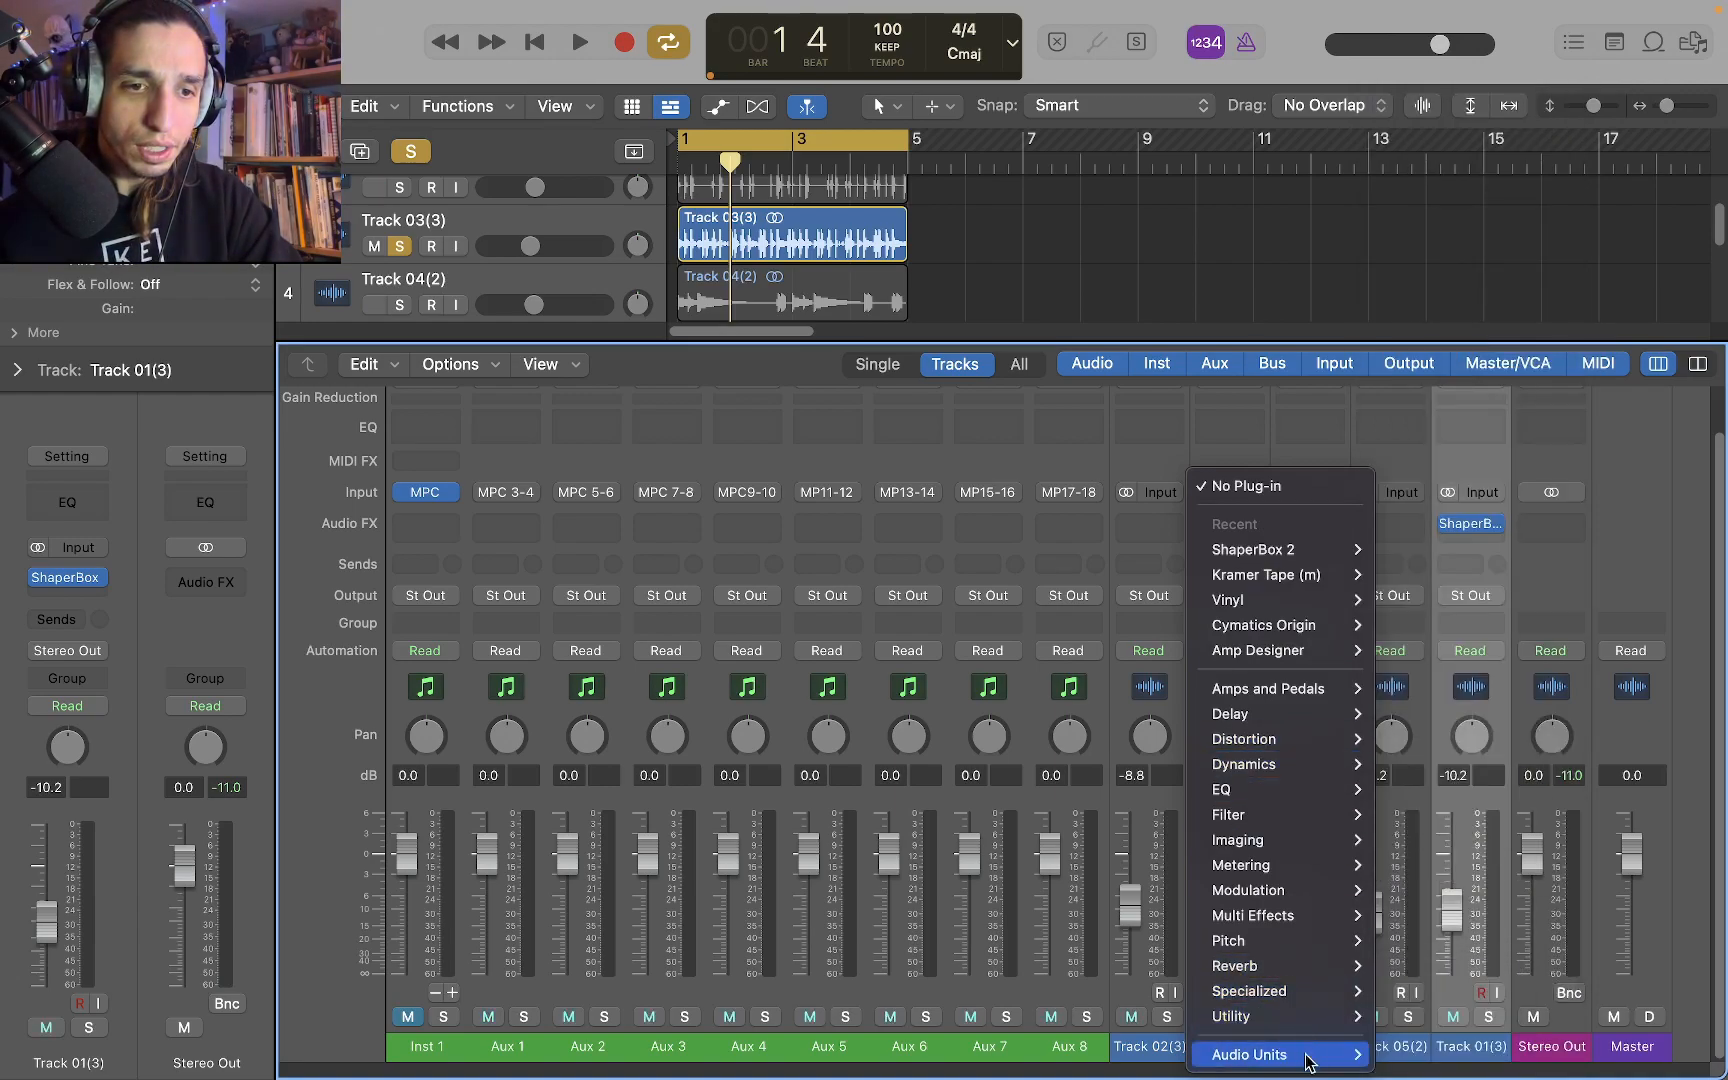
mouse_move(1300, 1054)
mouse_move(1527, 638)
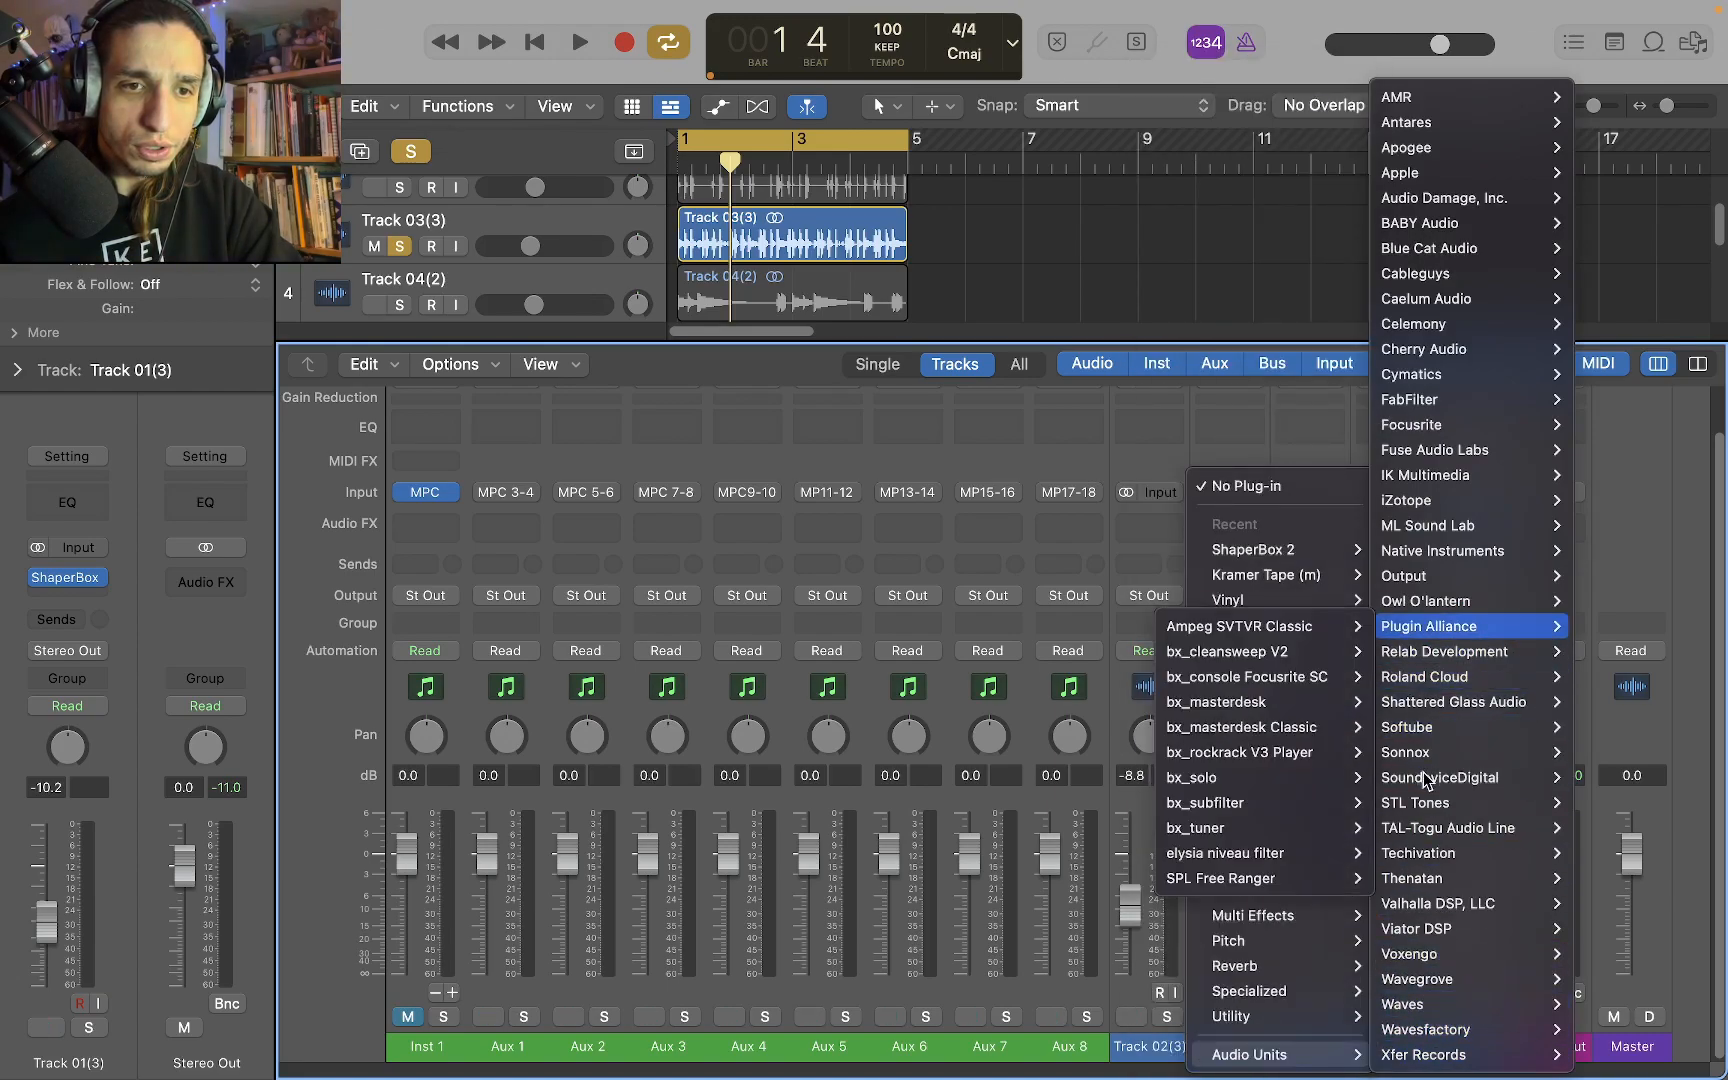
mouse_move(1420, 752)
mouse_move(1278, 752)
click(1177, 755)
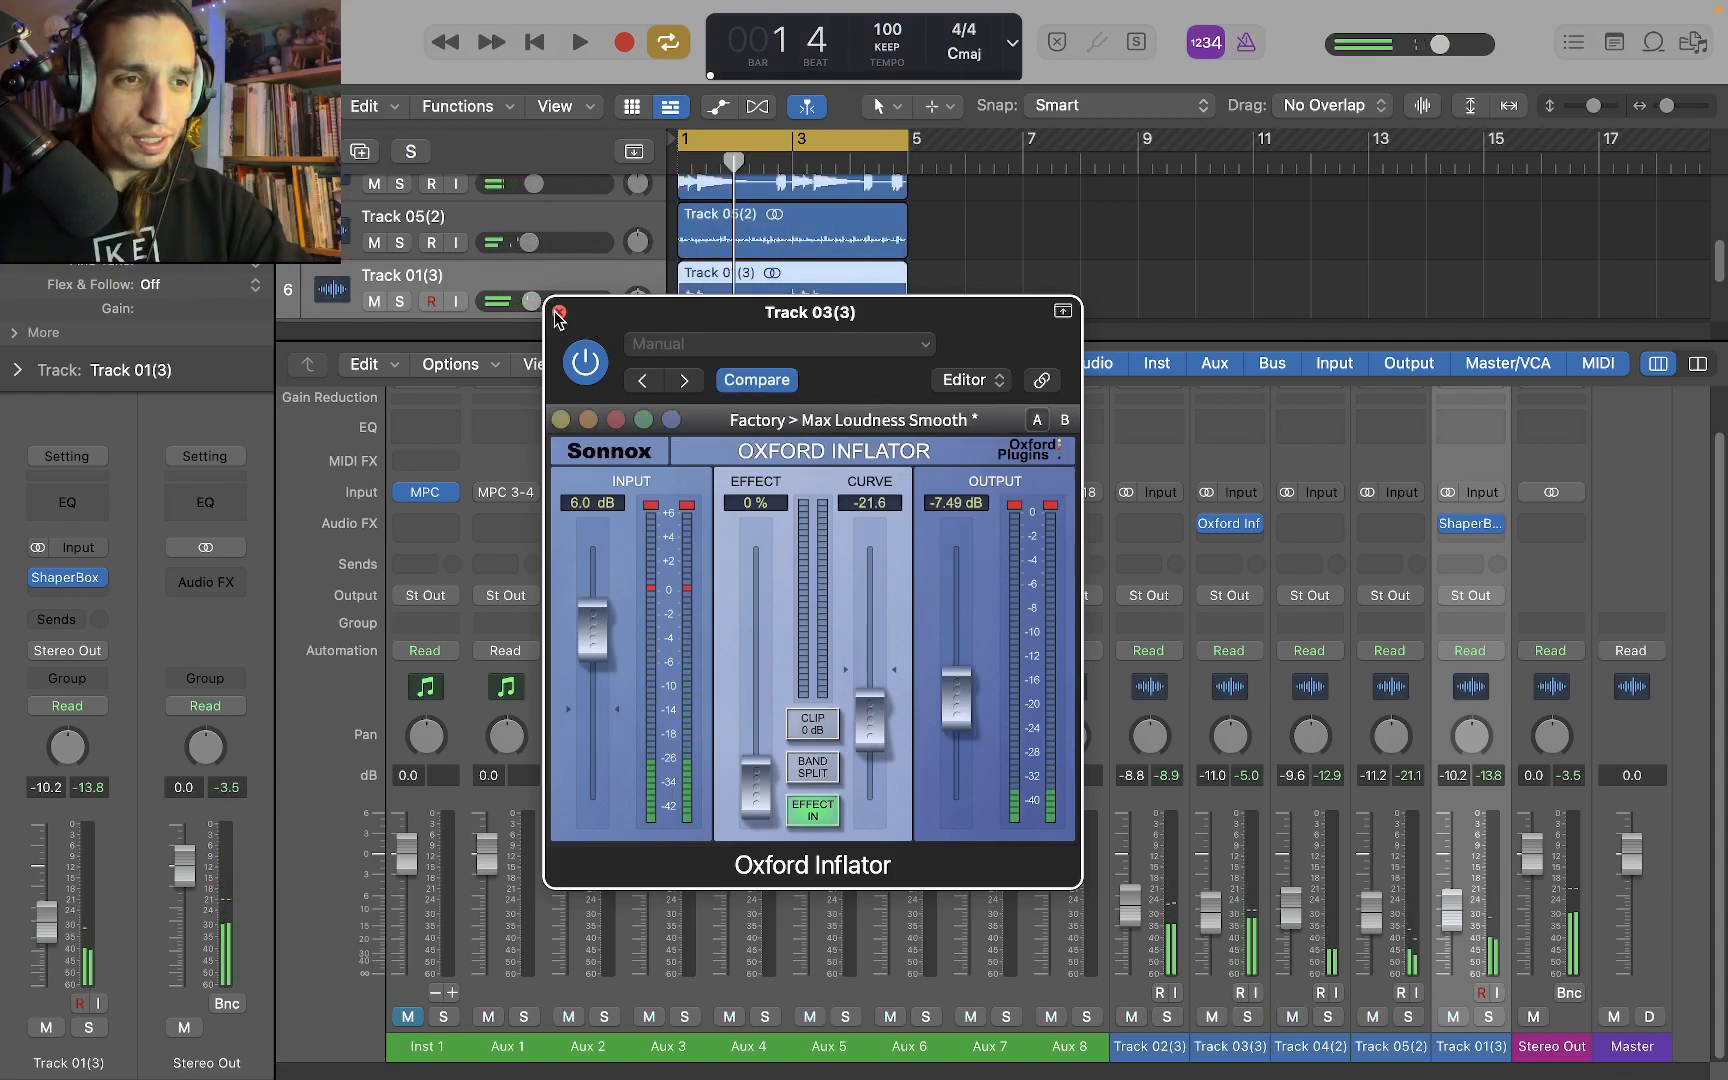
Close the Oxford Inflator window and shrink the mixer so that all tracks show in the arrangement
click(560, 312)
drag(855, 341, 858, 460)
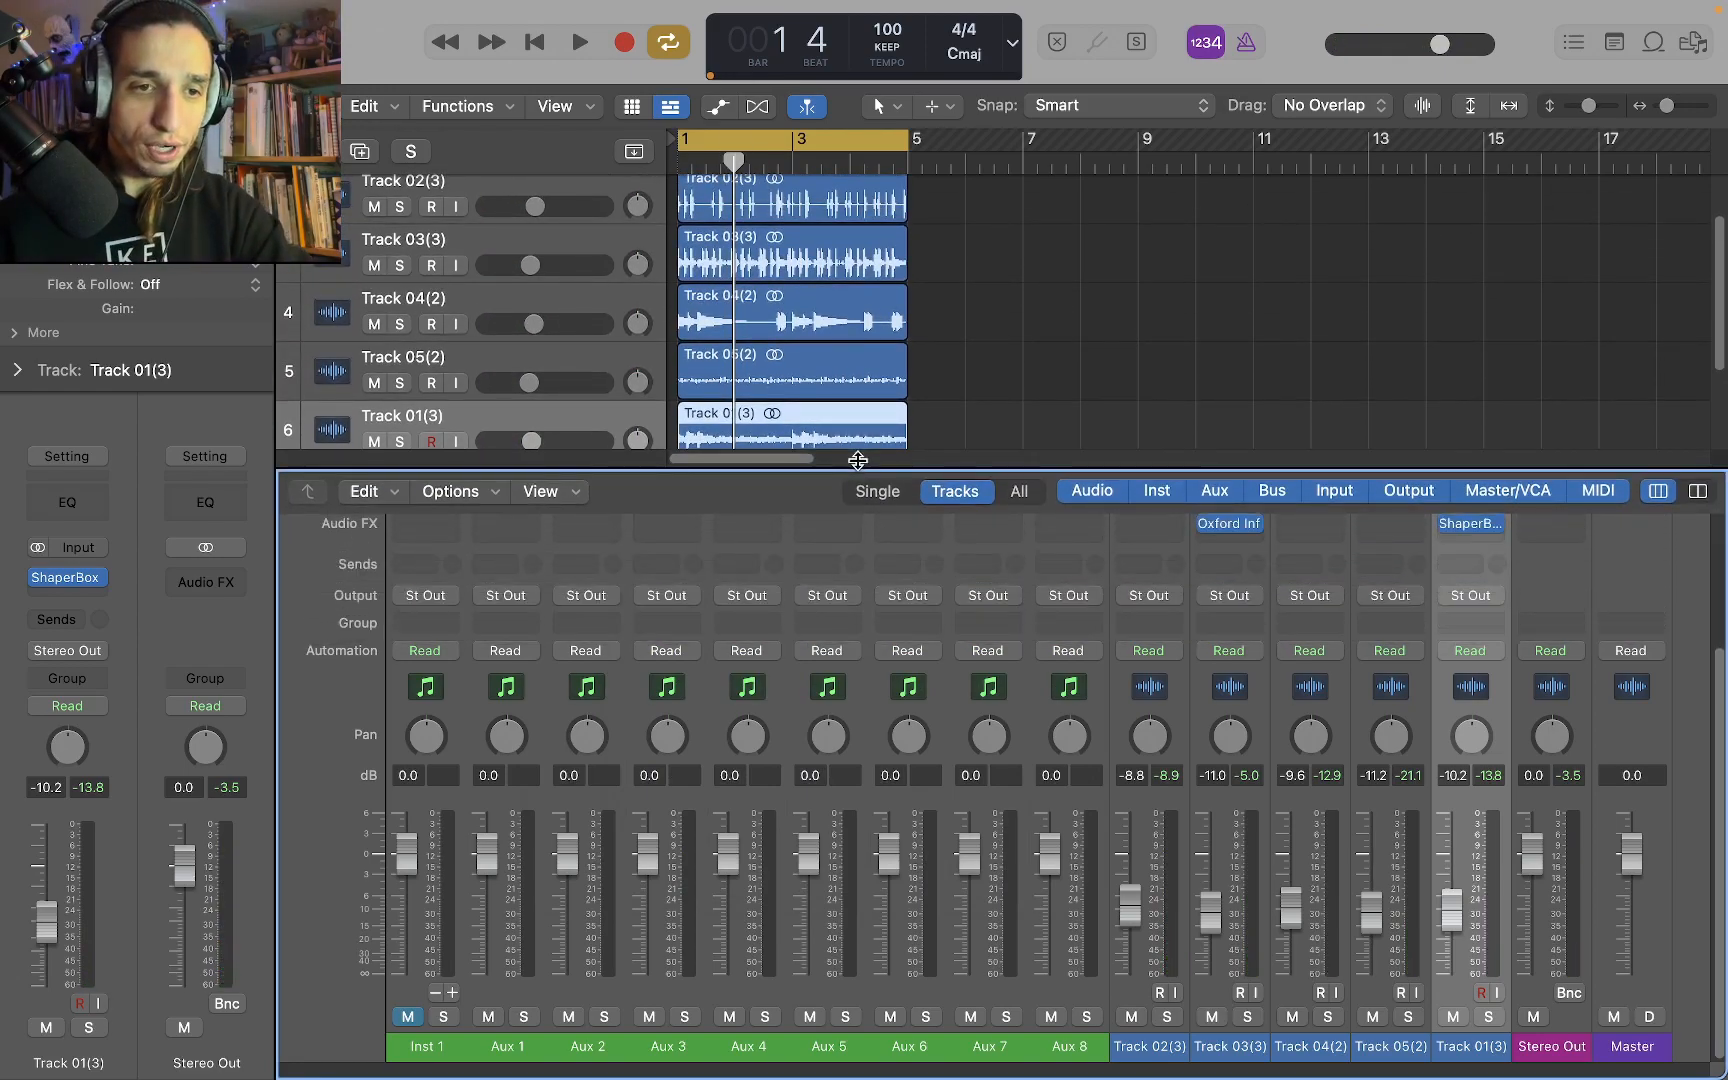
scroll(1125, 558, up, 3)
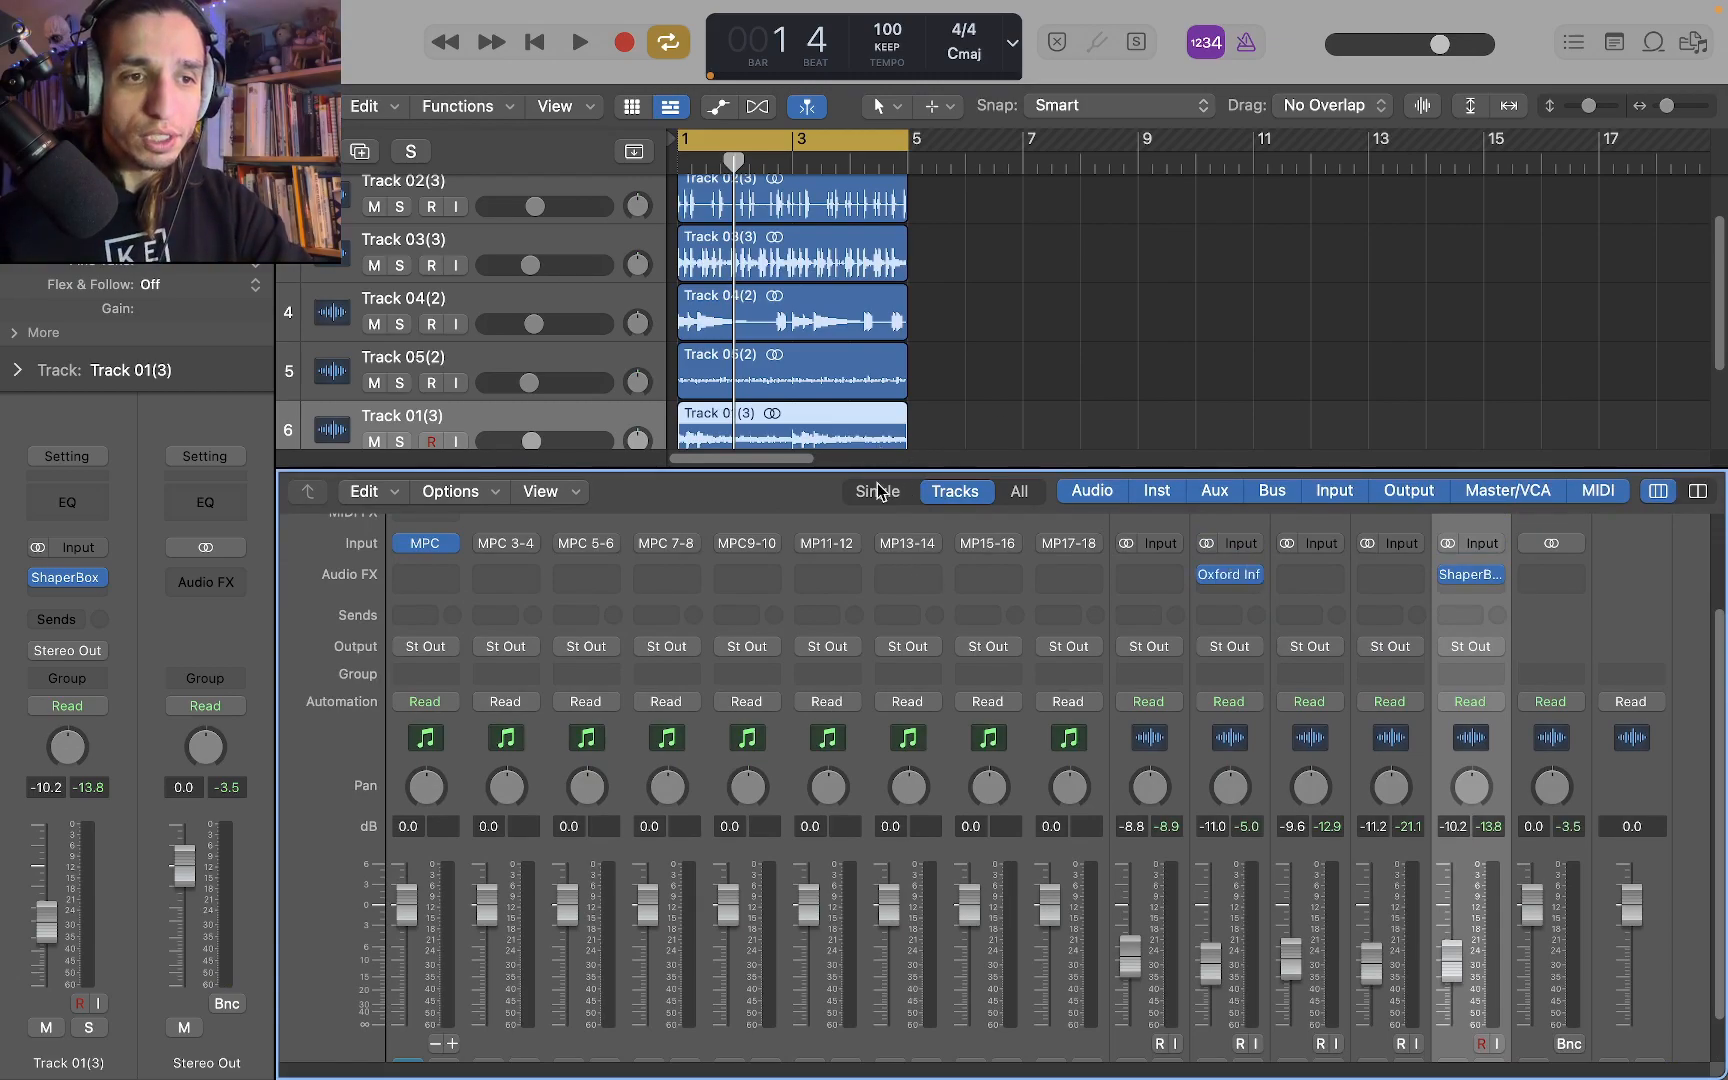
drag(875, 466, 923, 703)
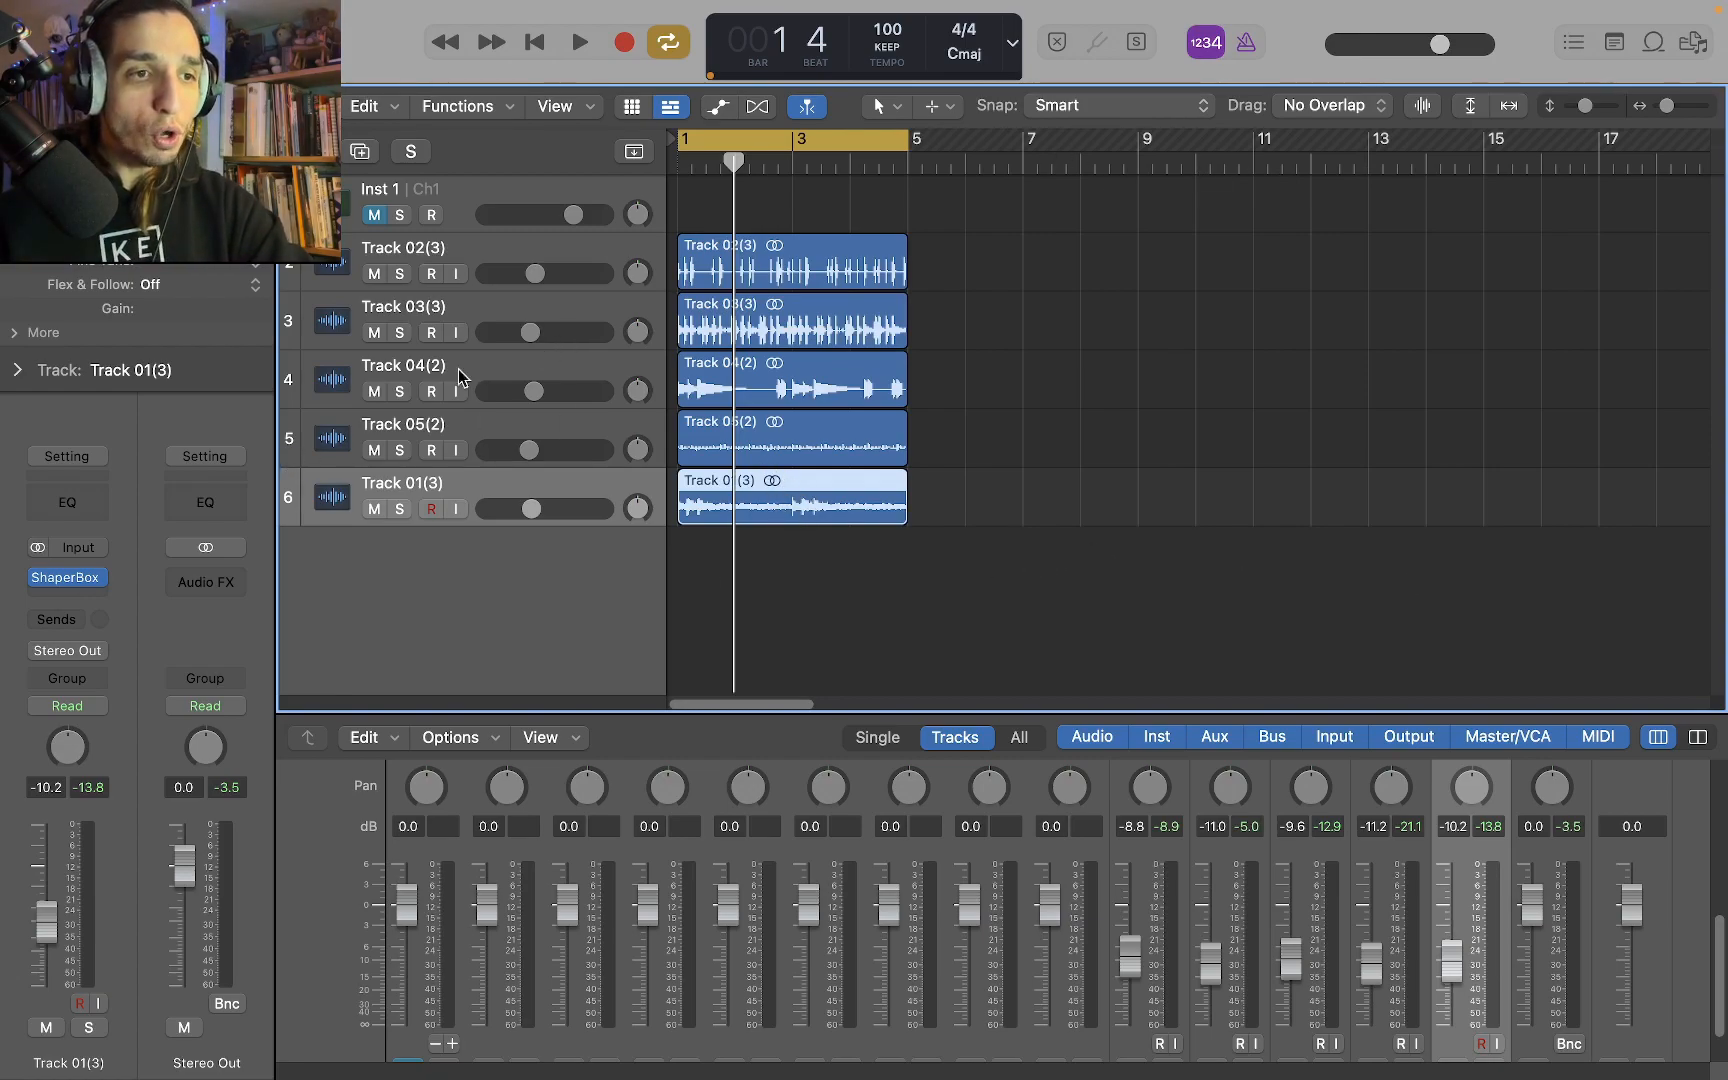
Export the MPC plug-in's Track 05 as MIDI onto a new Logic instrument track below Track 01(3), importing its tempo
key(v)
drag(1135, 136, 818, 733)
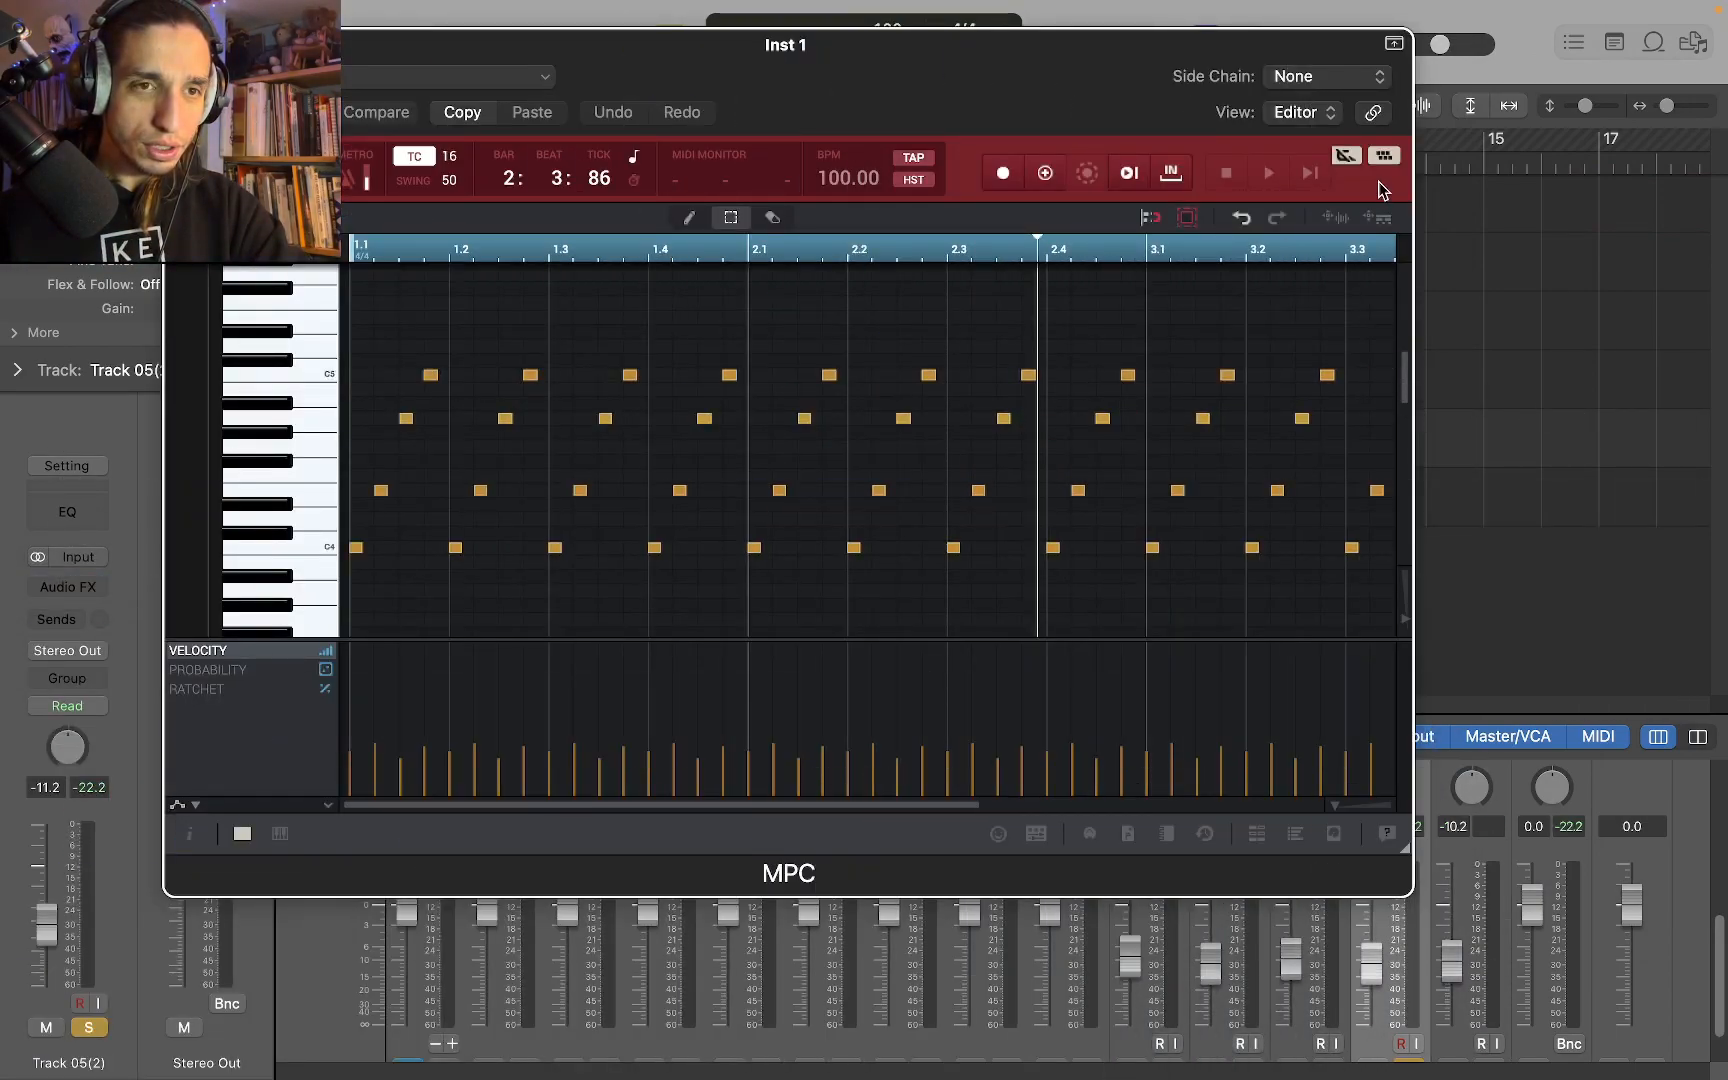
drag(1163, 72, 690, 690)
click(906, 843)
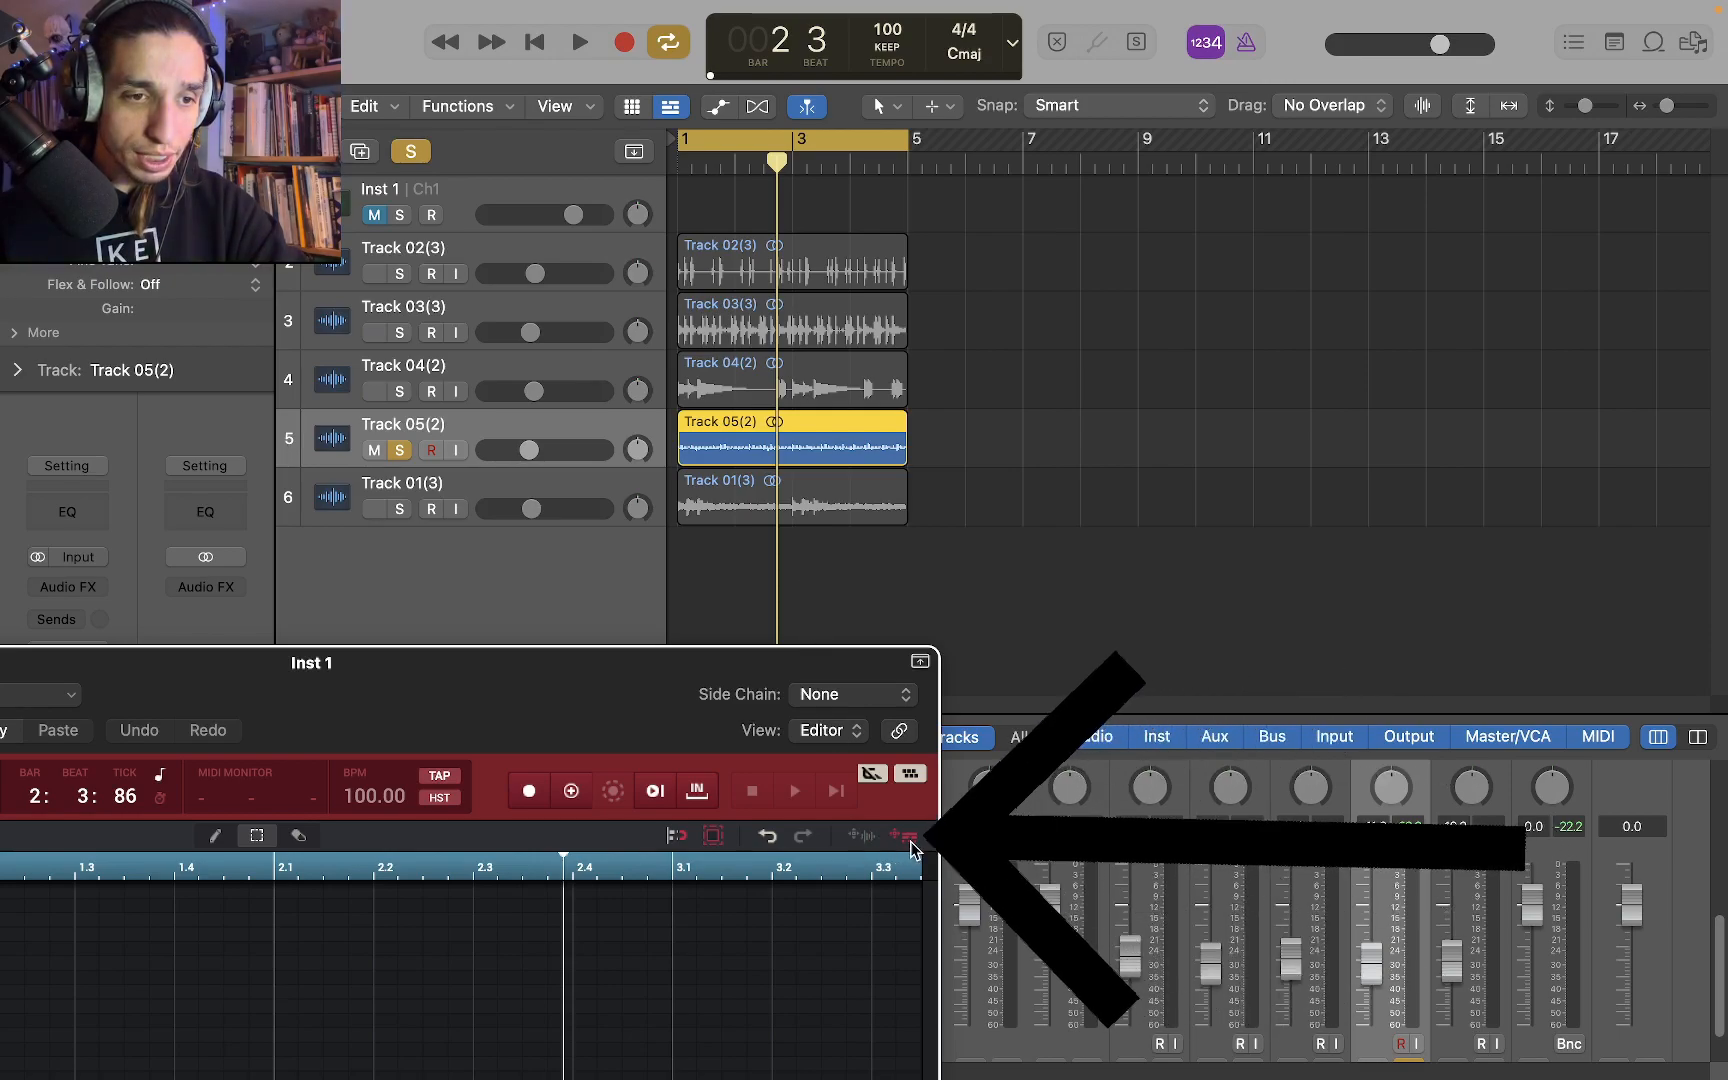
drag(905, 833, 687, 562)
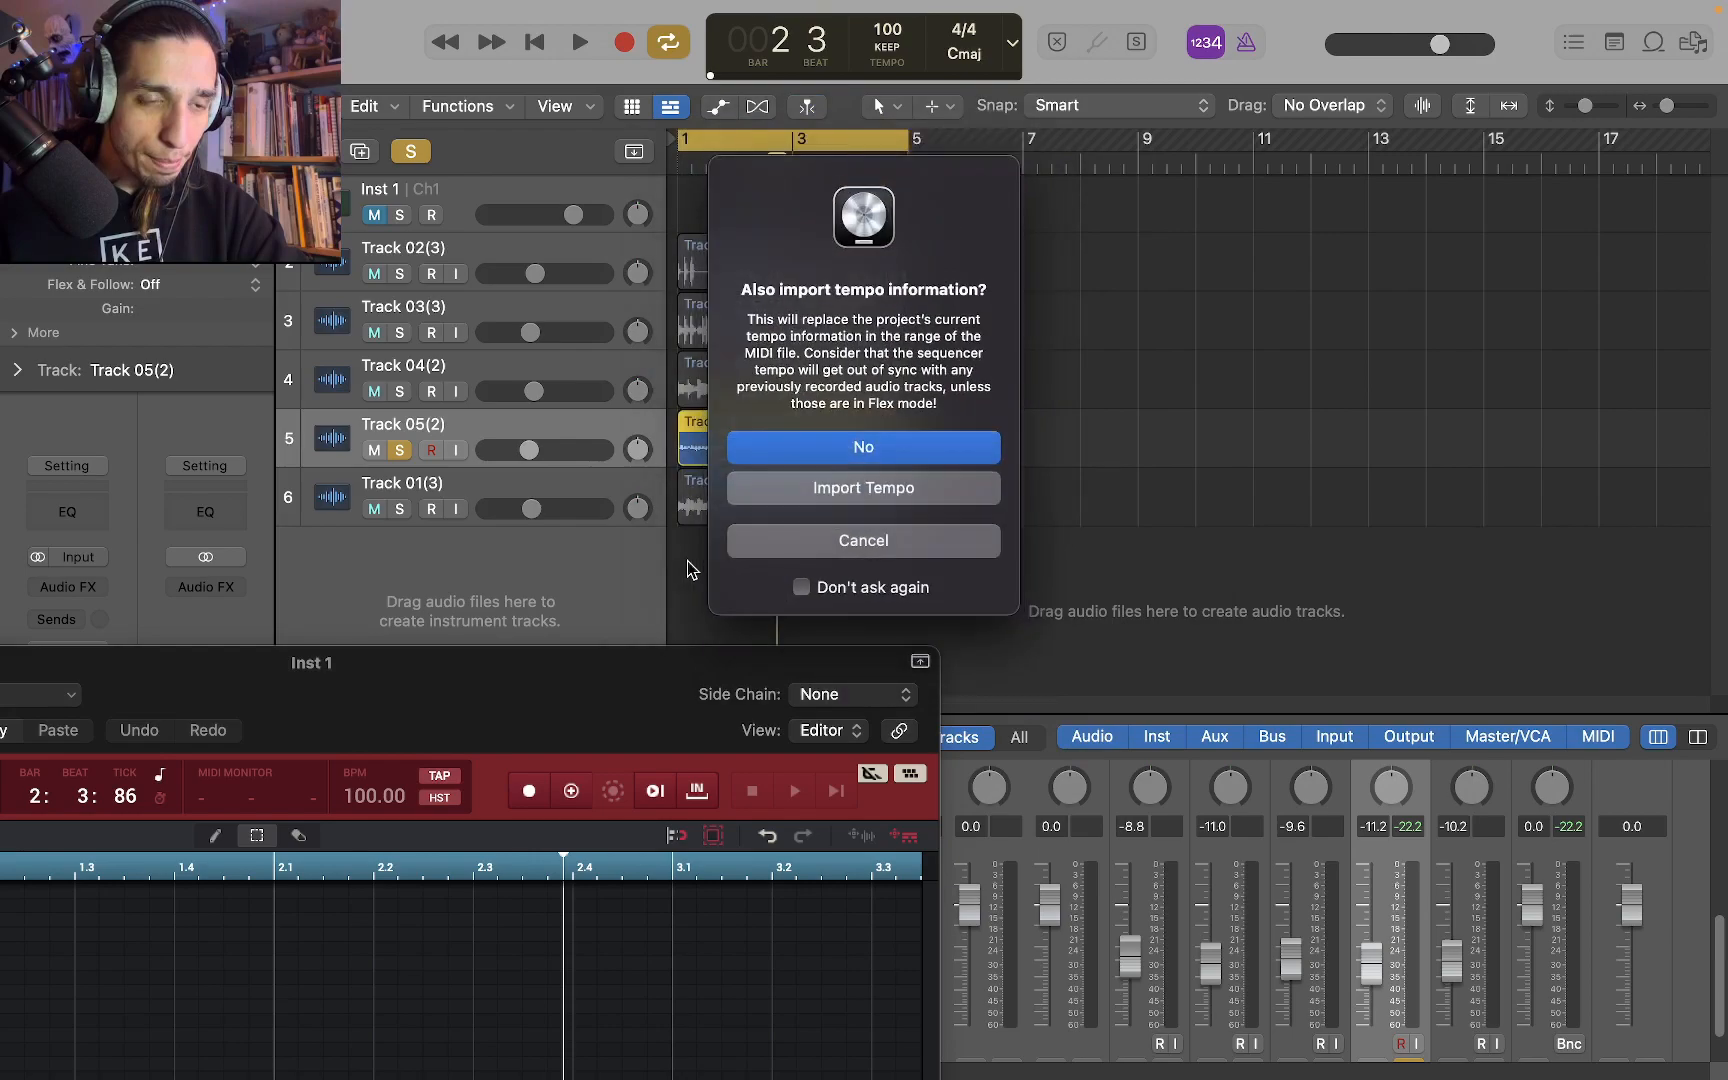
click(893, 490)
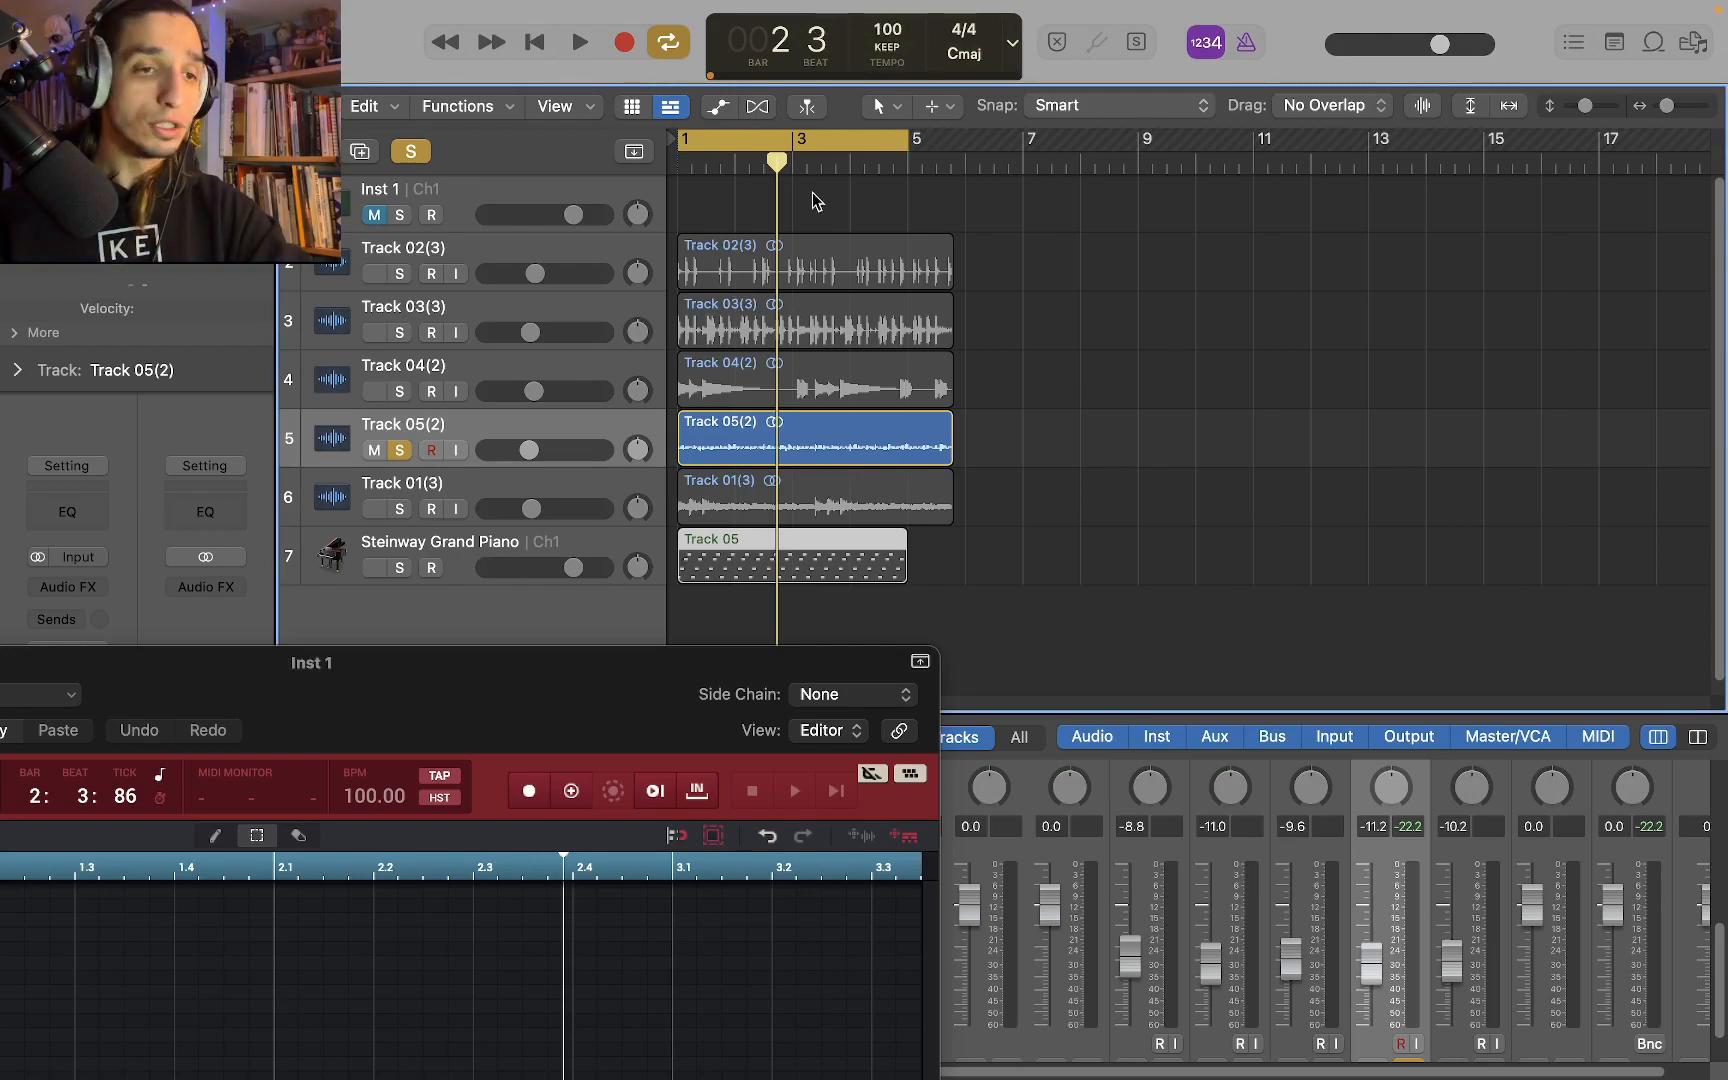
Play the soloed Track 05(2) audio briefly, then solo and play the Steinway Grand Piano track instead
key(space)
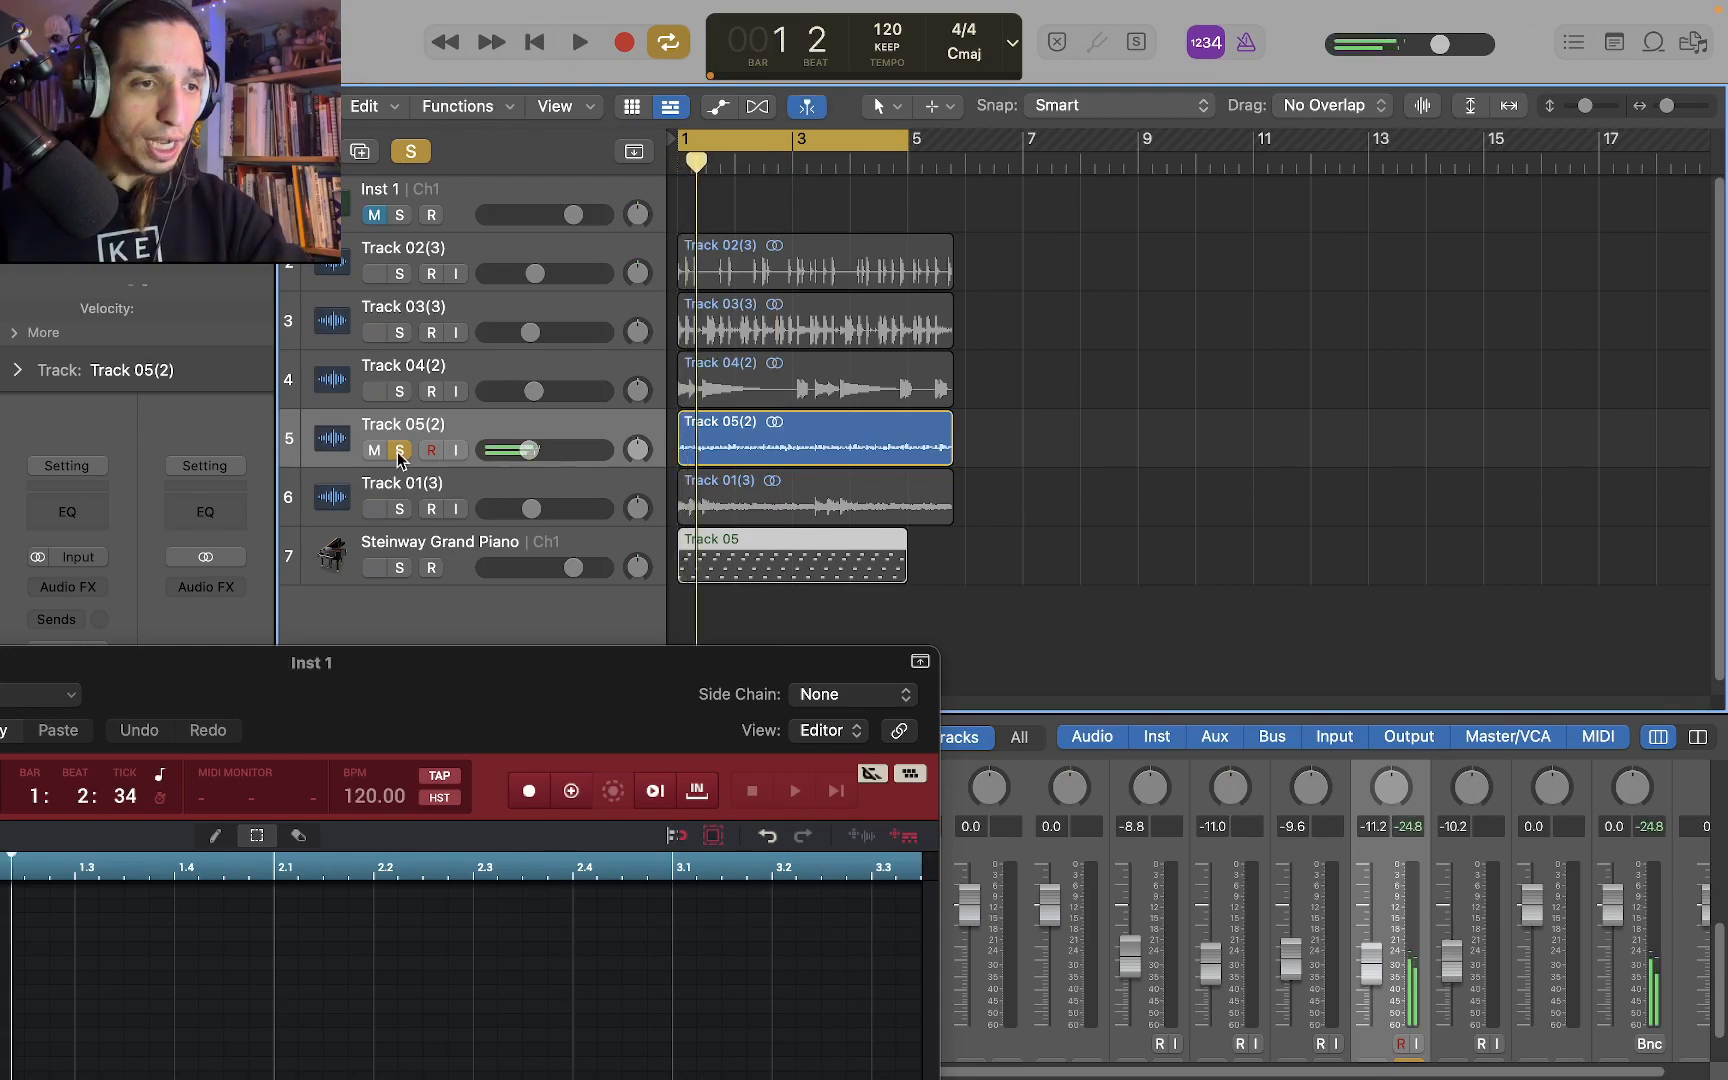
click(399, 451)
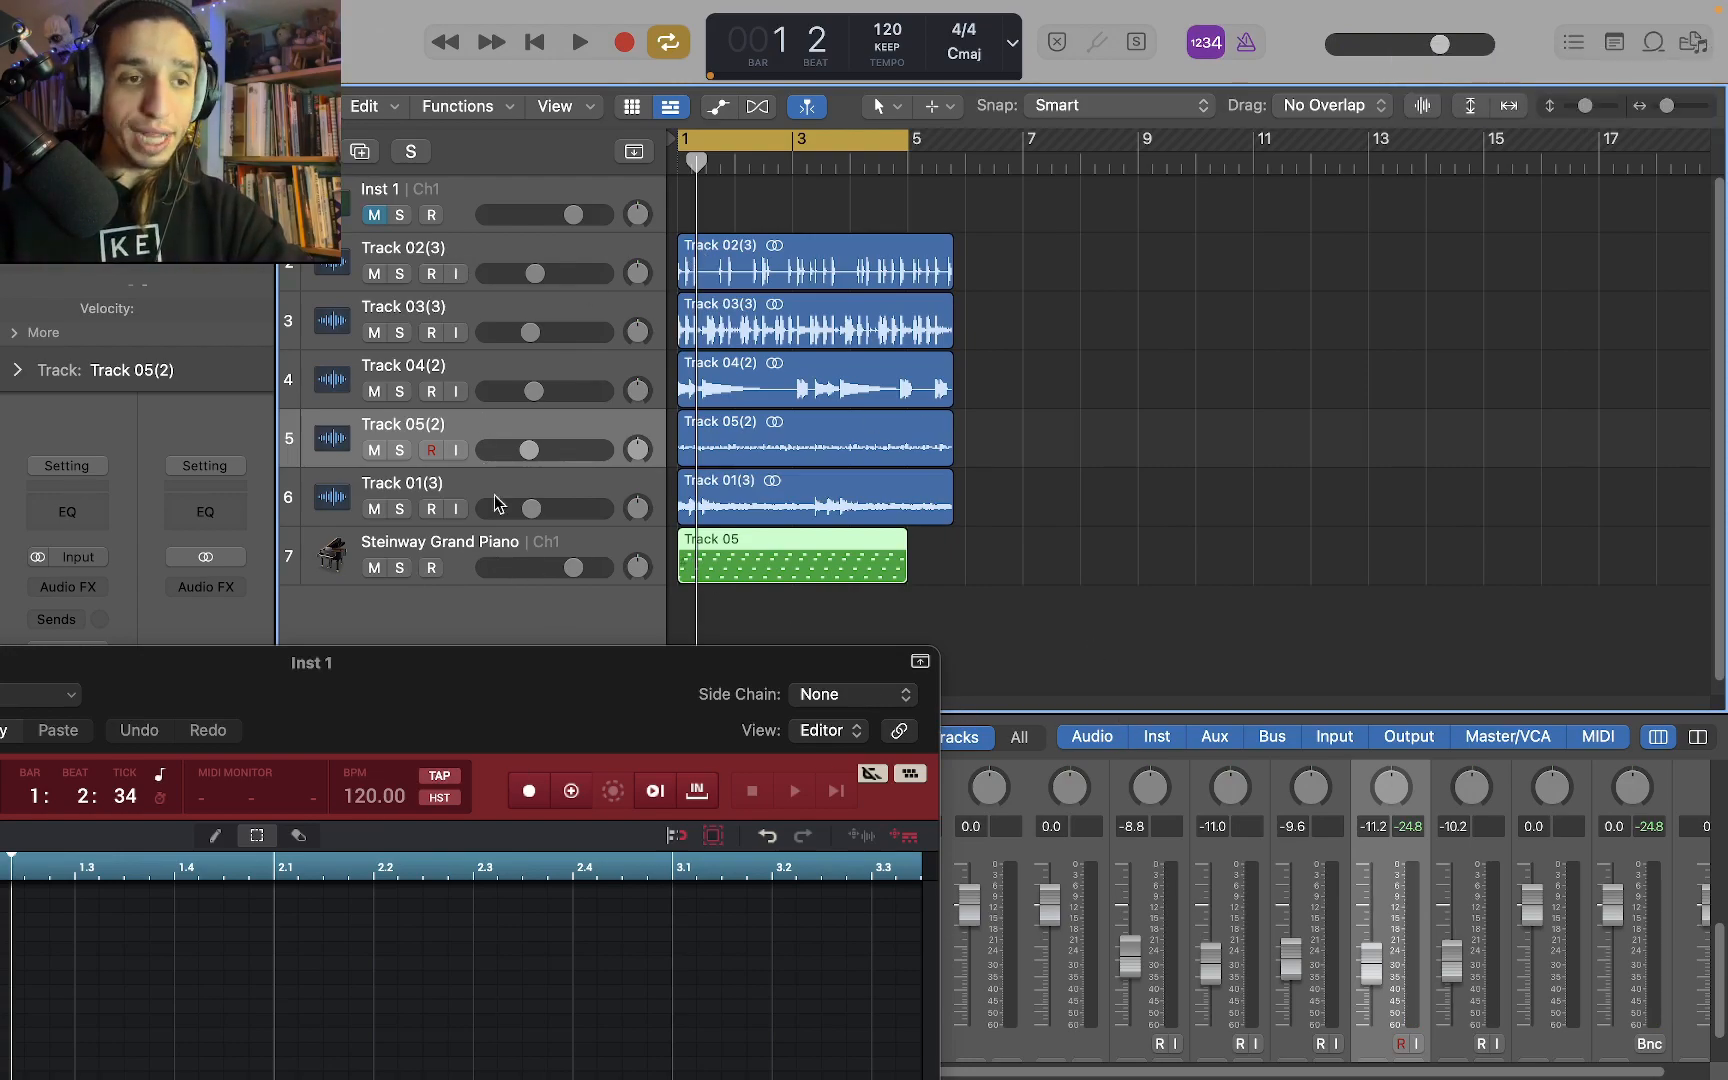
click(402, 568)
key(space)
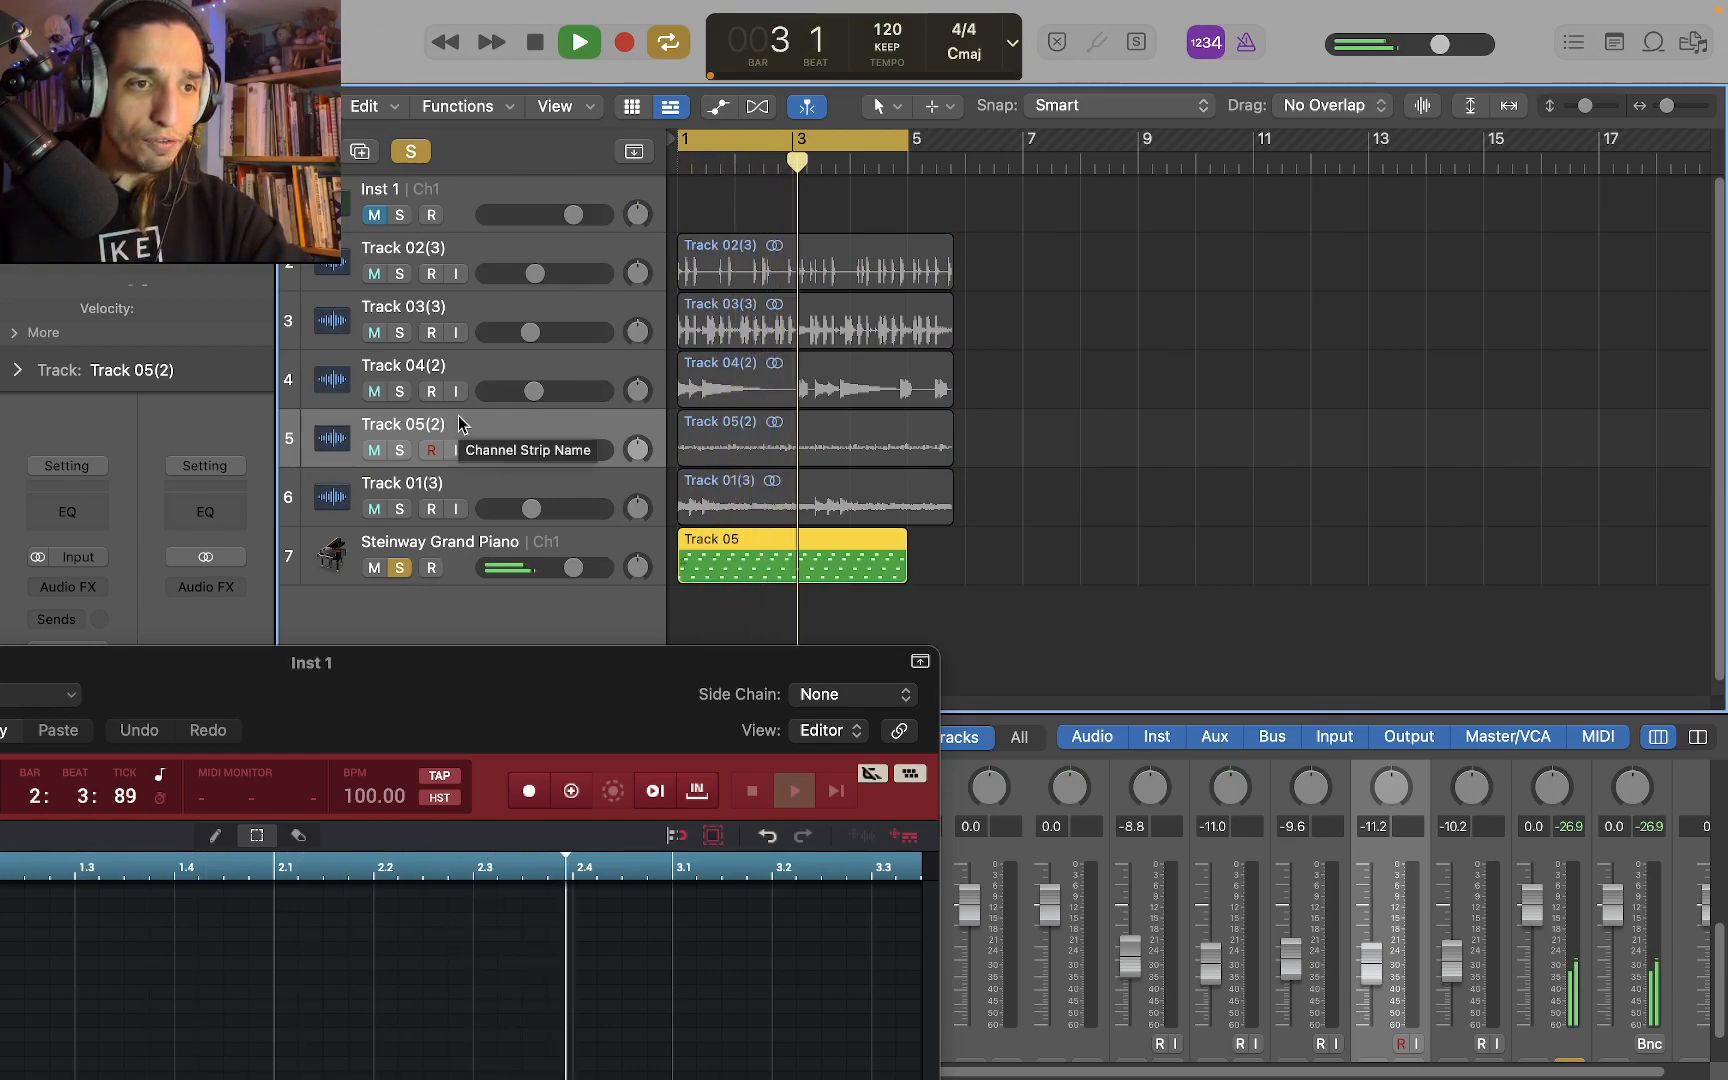
key(space)
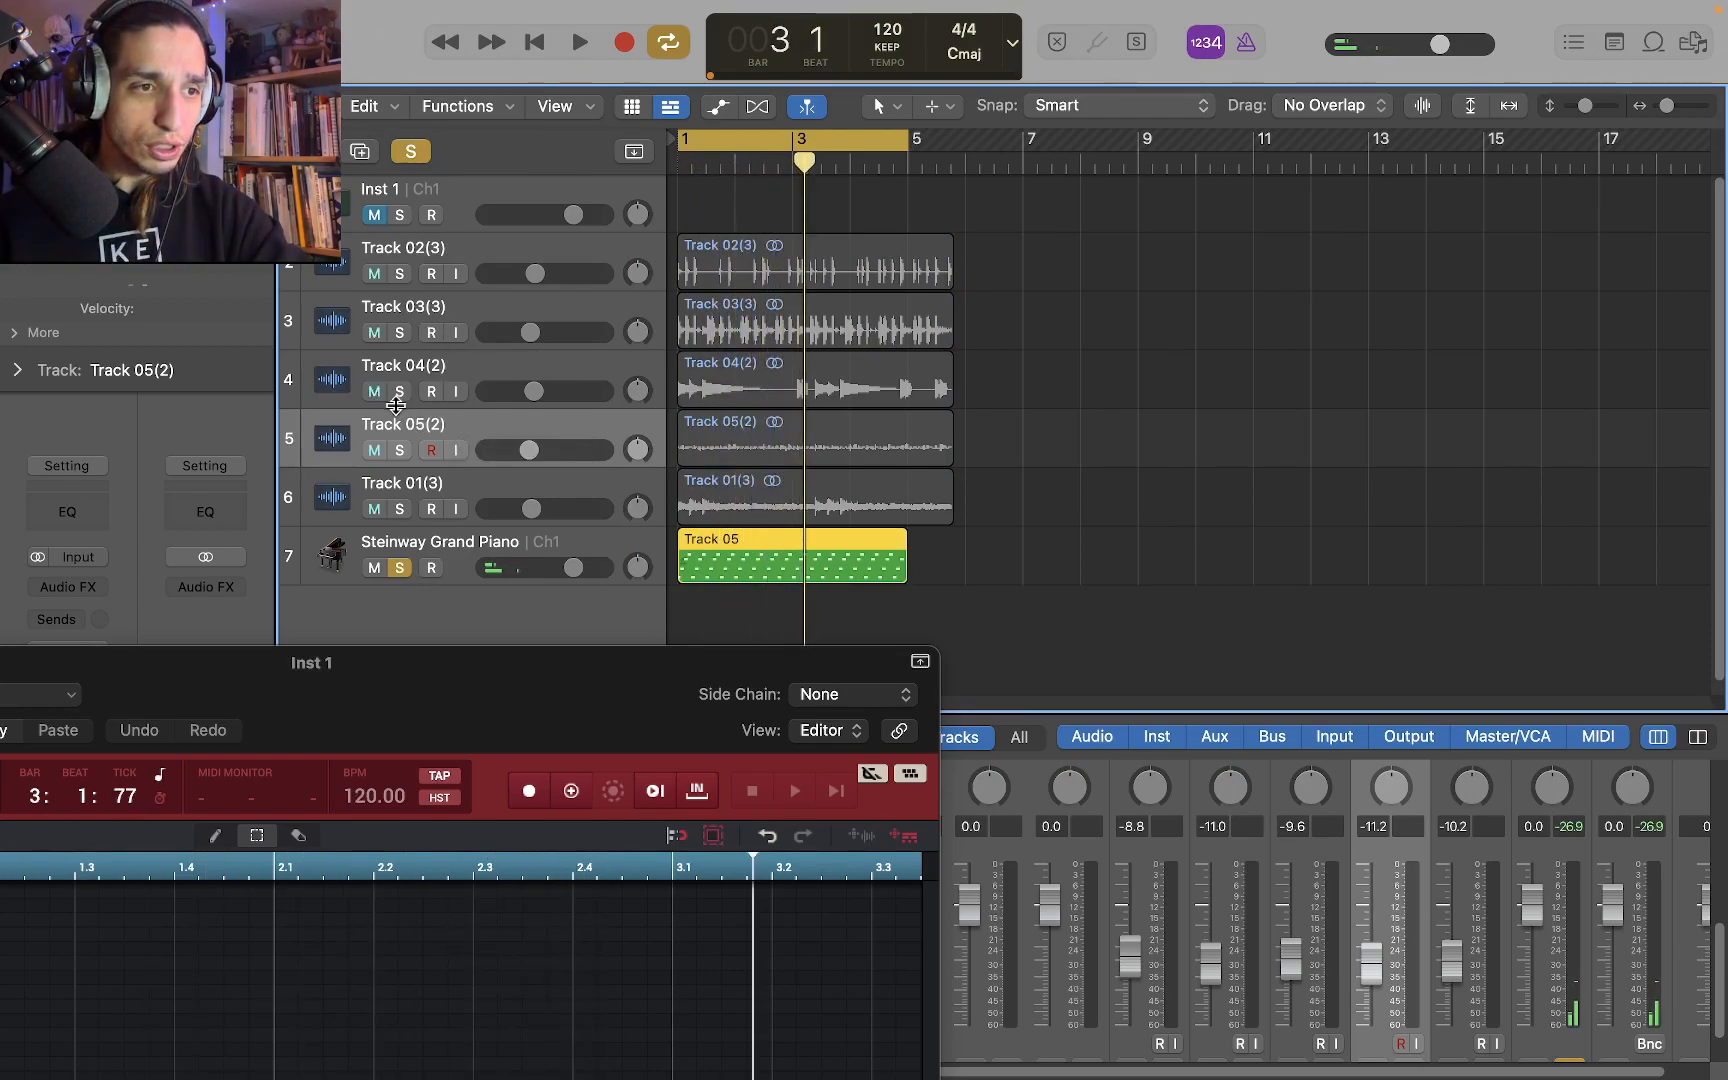
Play Track 05(2) together with the soloed piano track, muting Track 05(2) during playback
click(400, 450)
key(space)
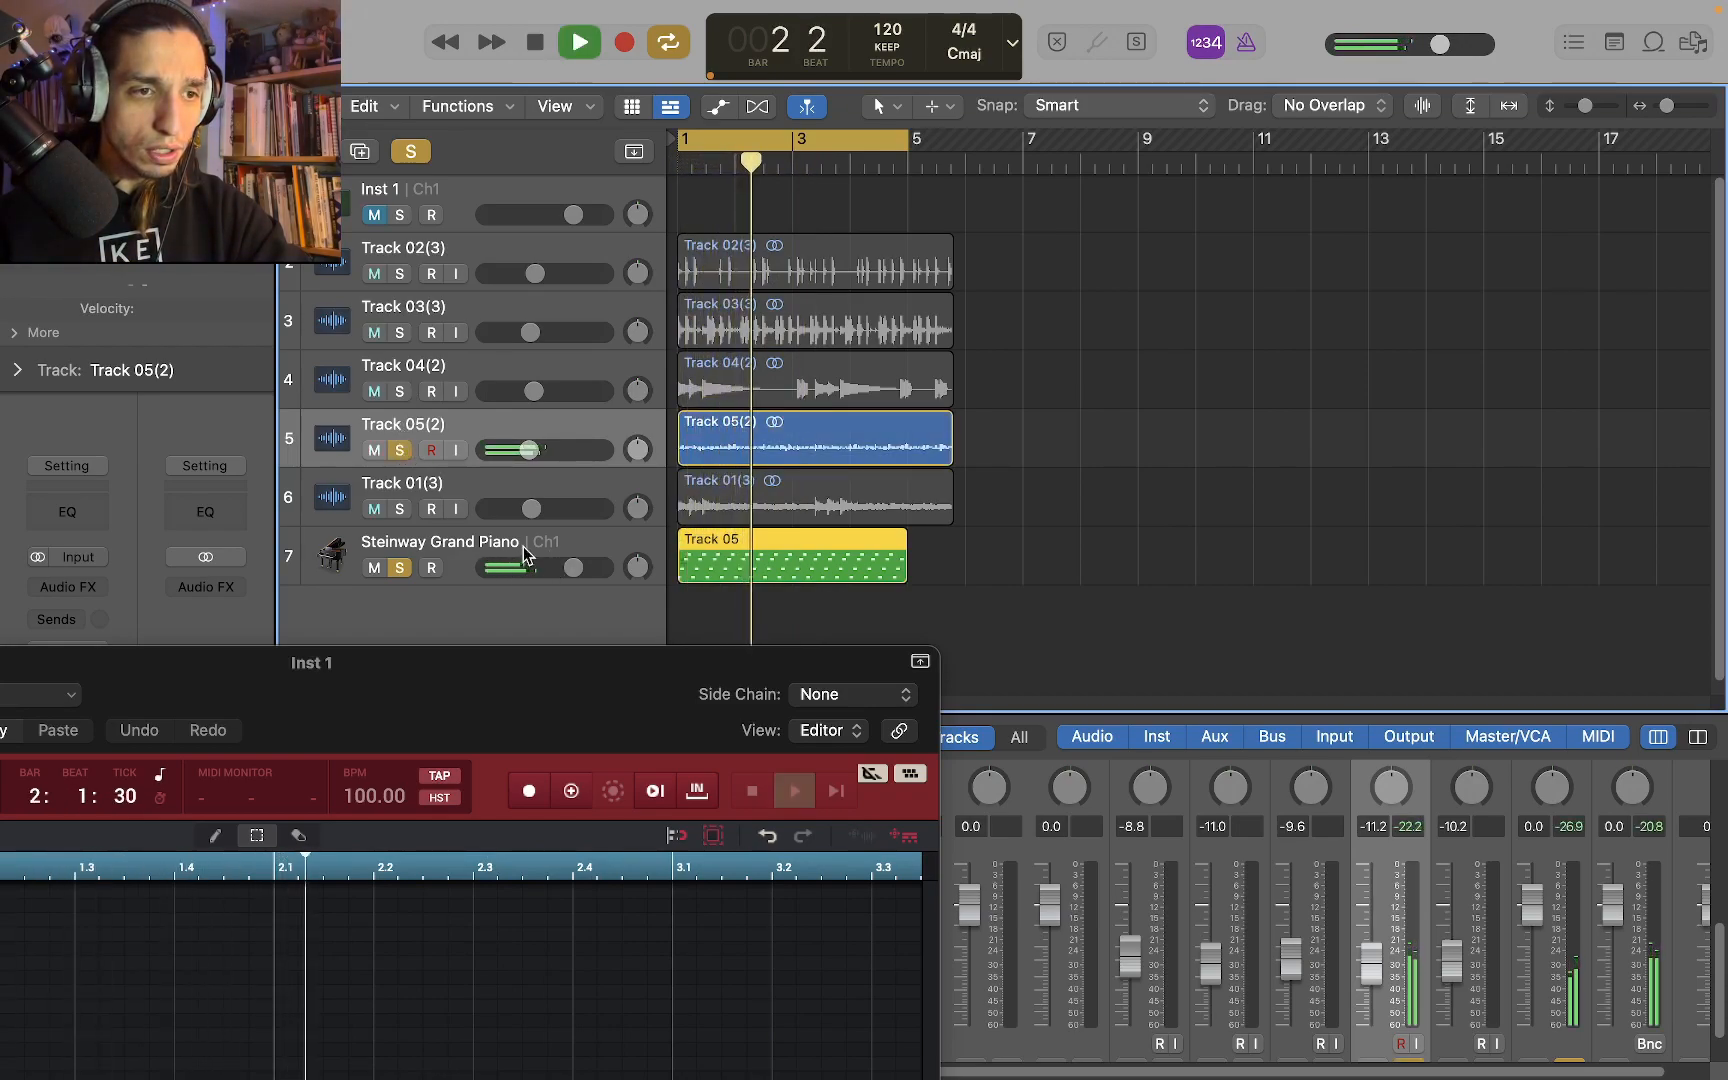
click(382, 450)
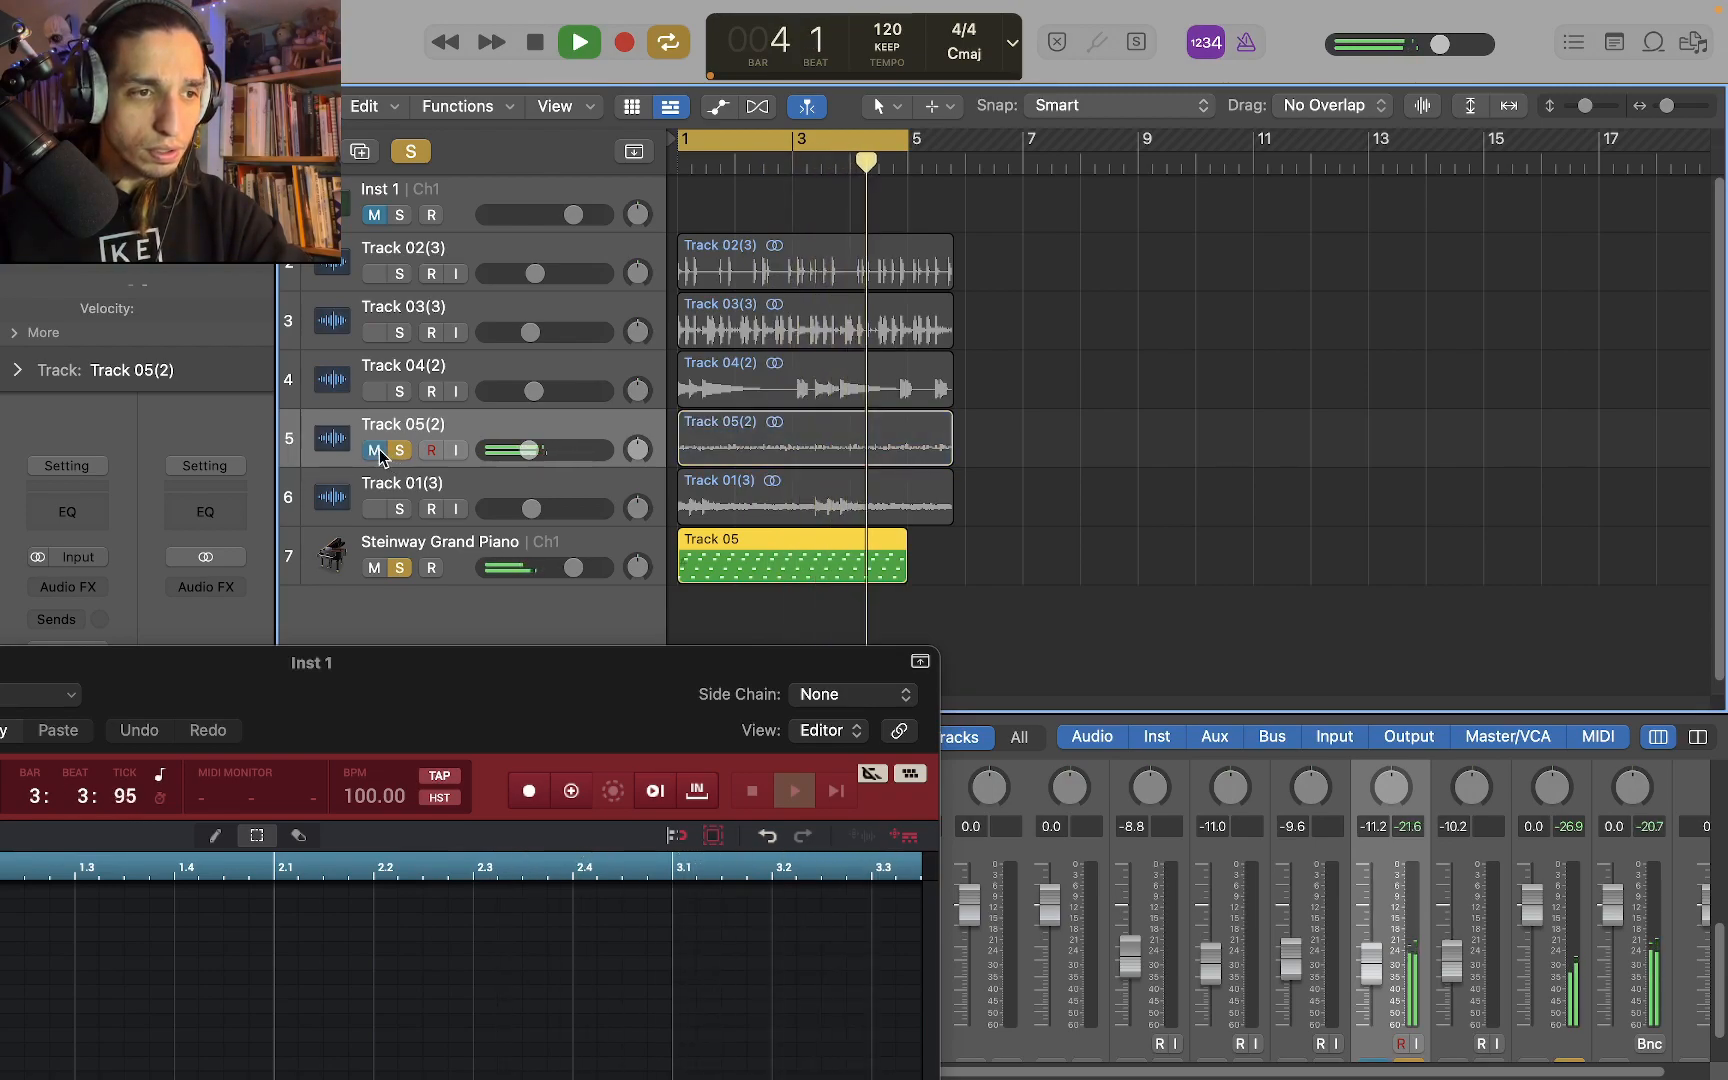
key(space)
Unsolo the piano track and load the Glass Marimba Soft Mallet preset from the Keyboards mallets into its Sampler
click(395, 565)
drag(446, 663, 1656, 207)
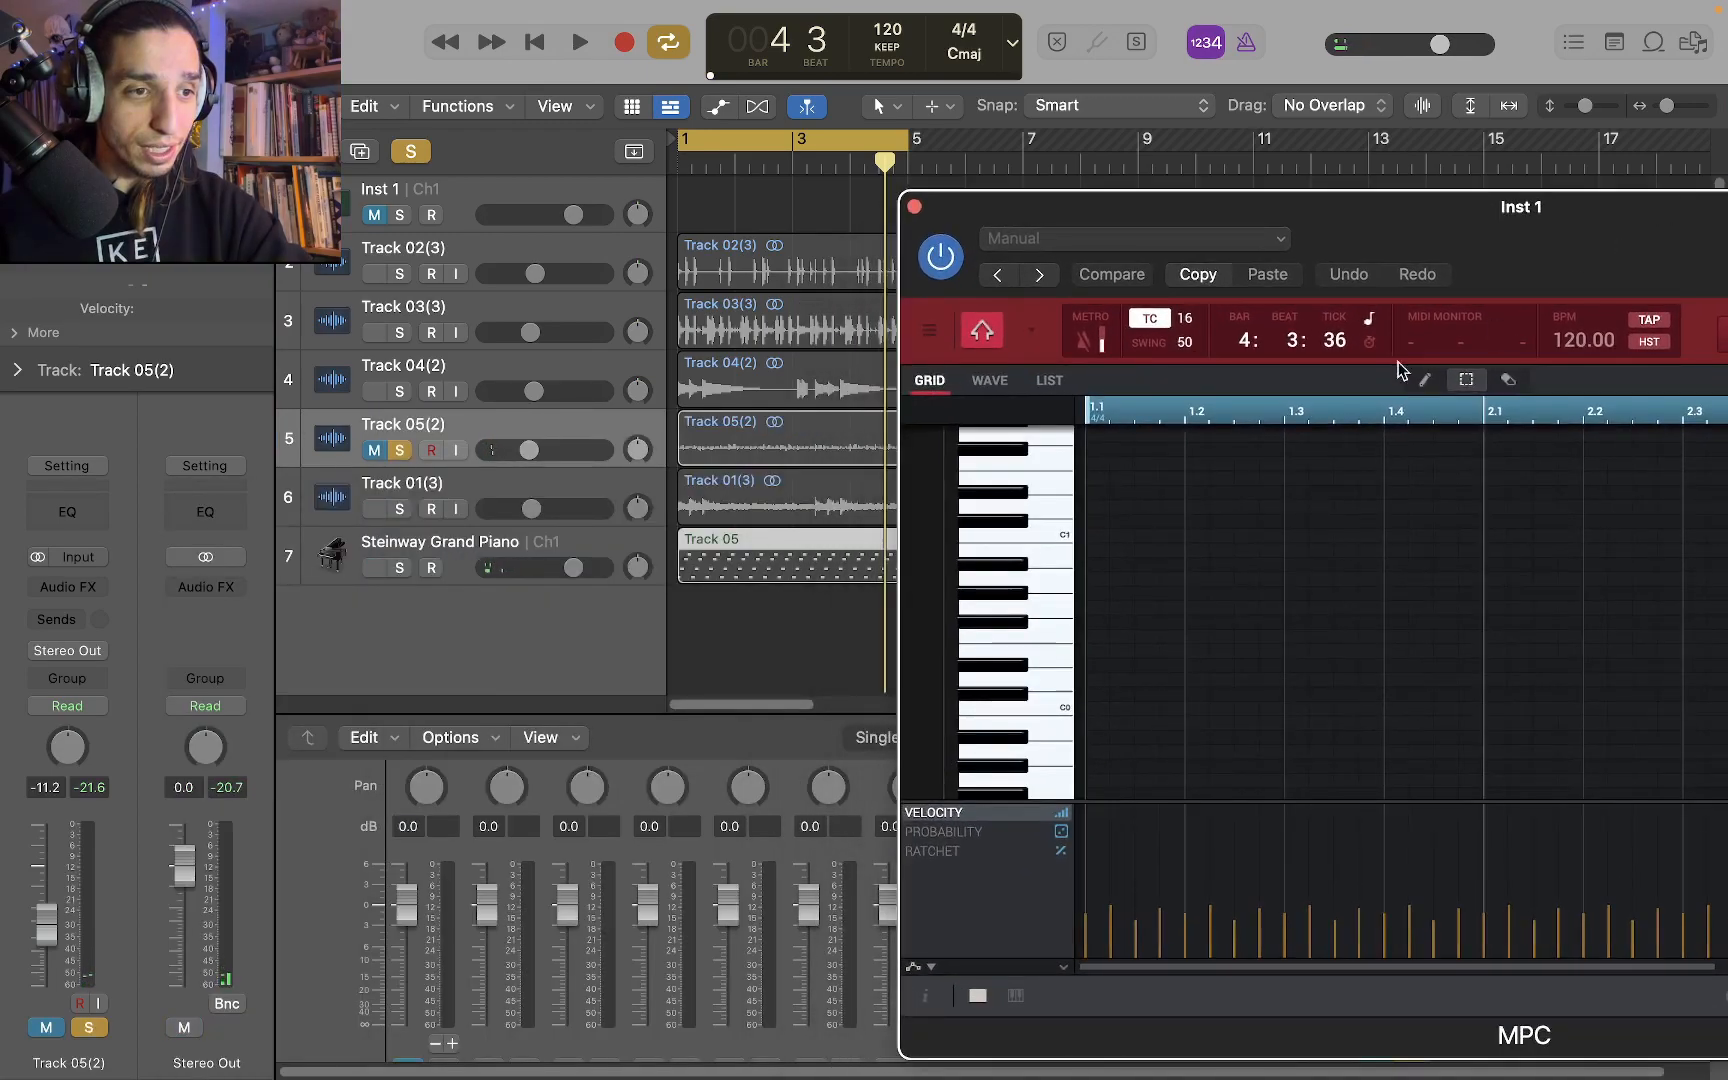
click(398, 545)
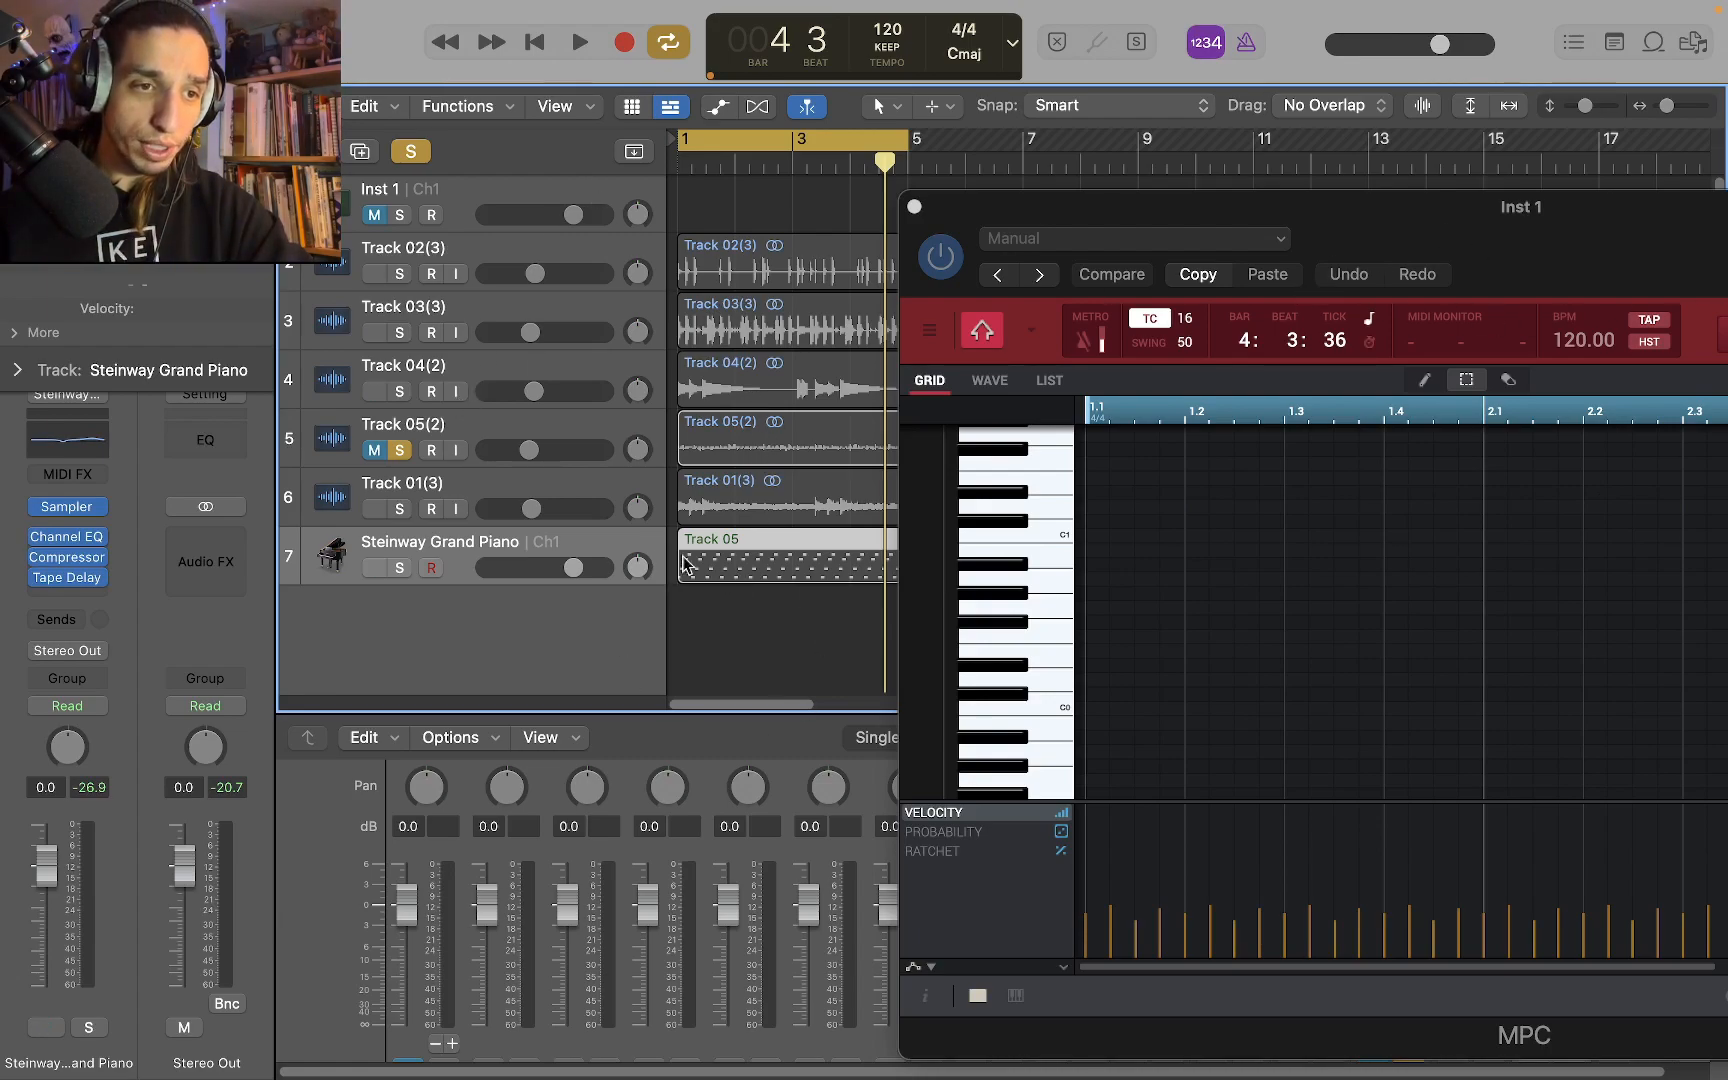
click(84, 511)
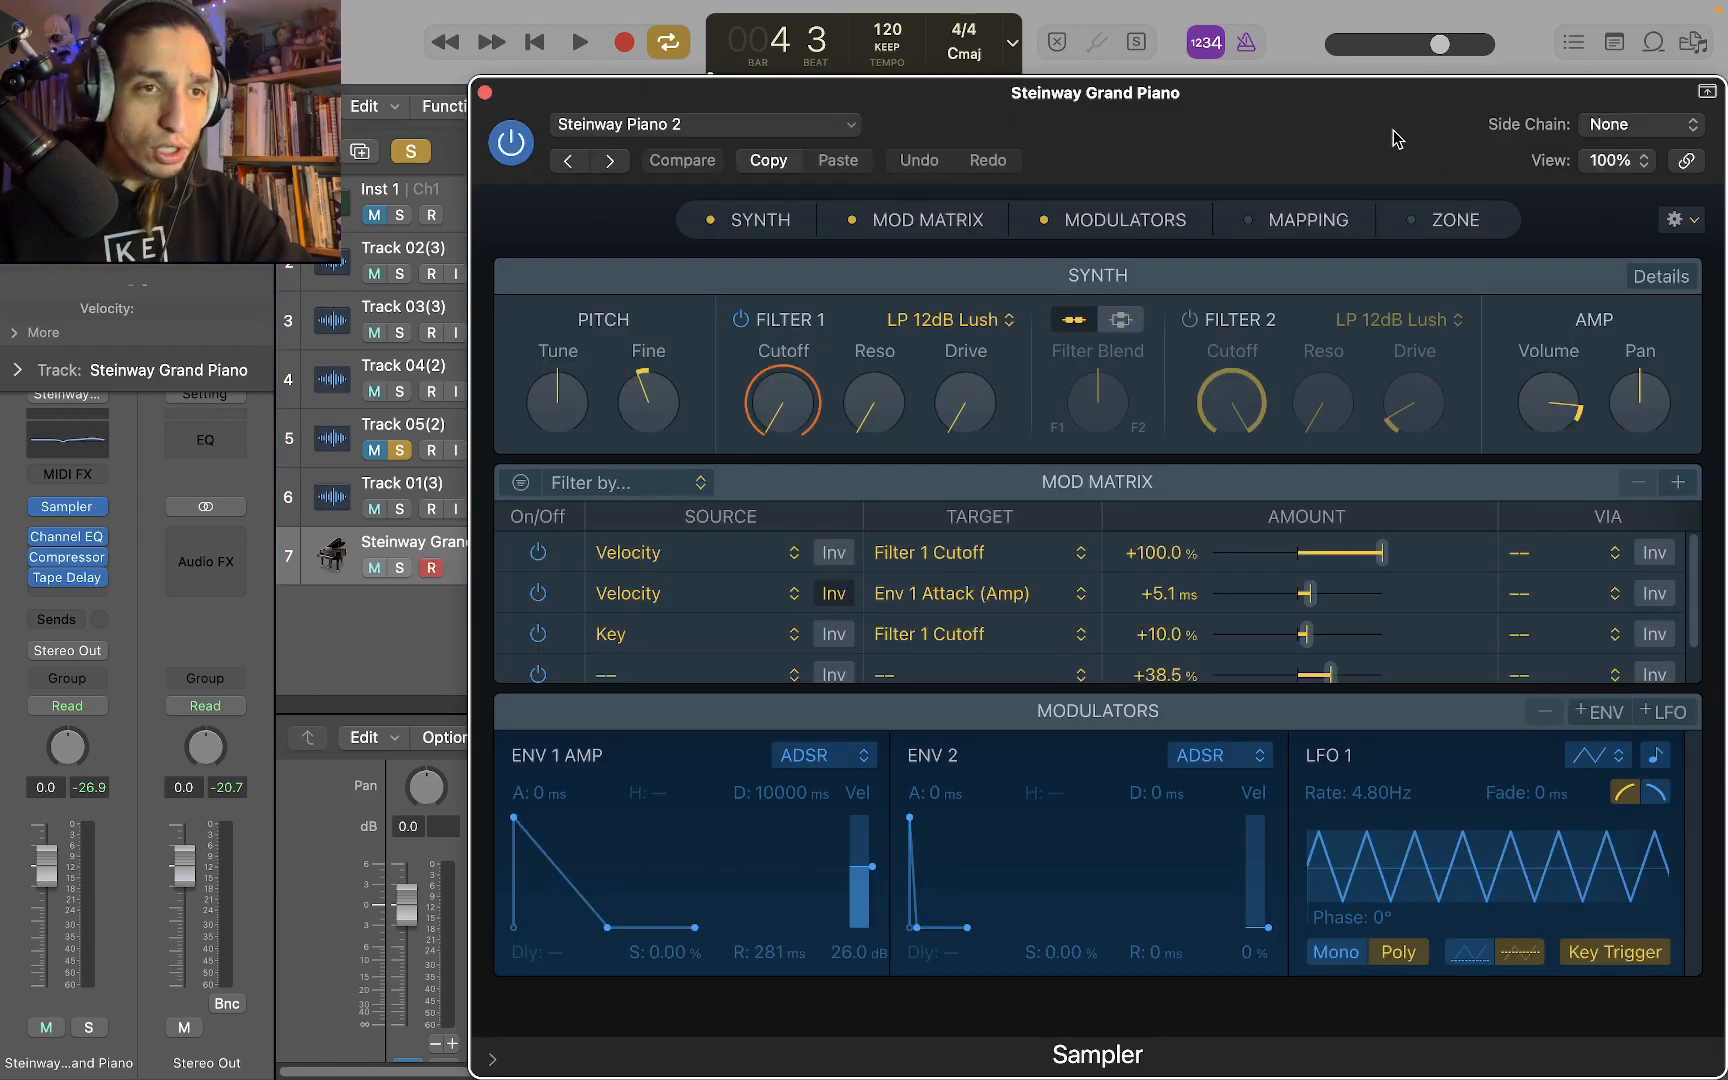
click(628, 127)
mouse_move(737, 835)
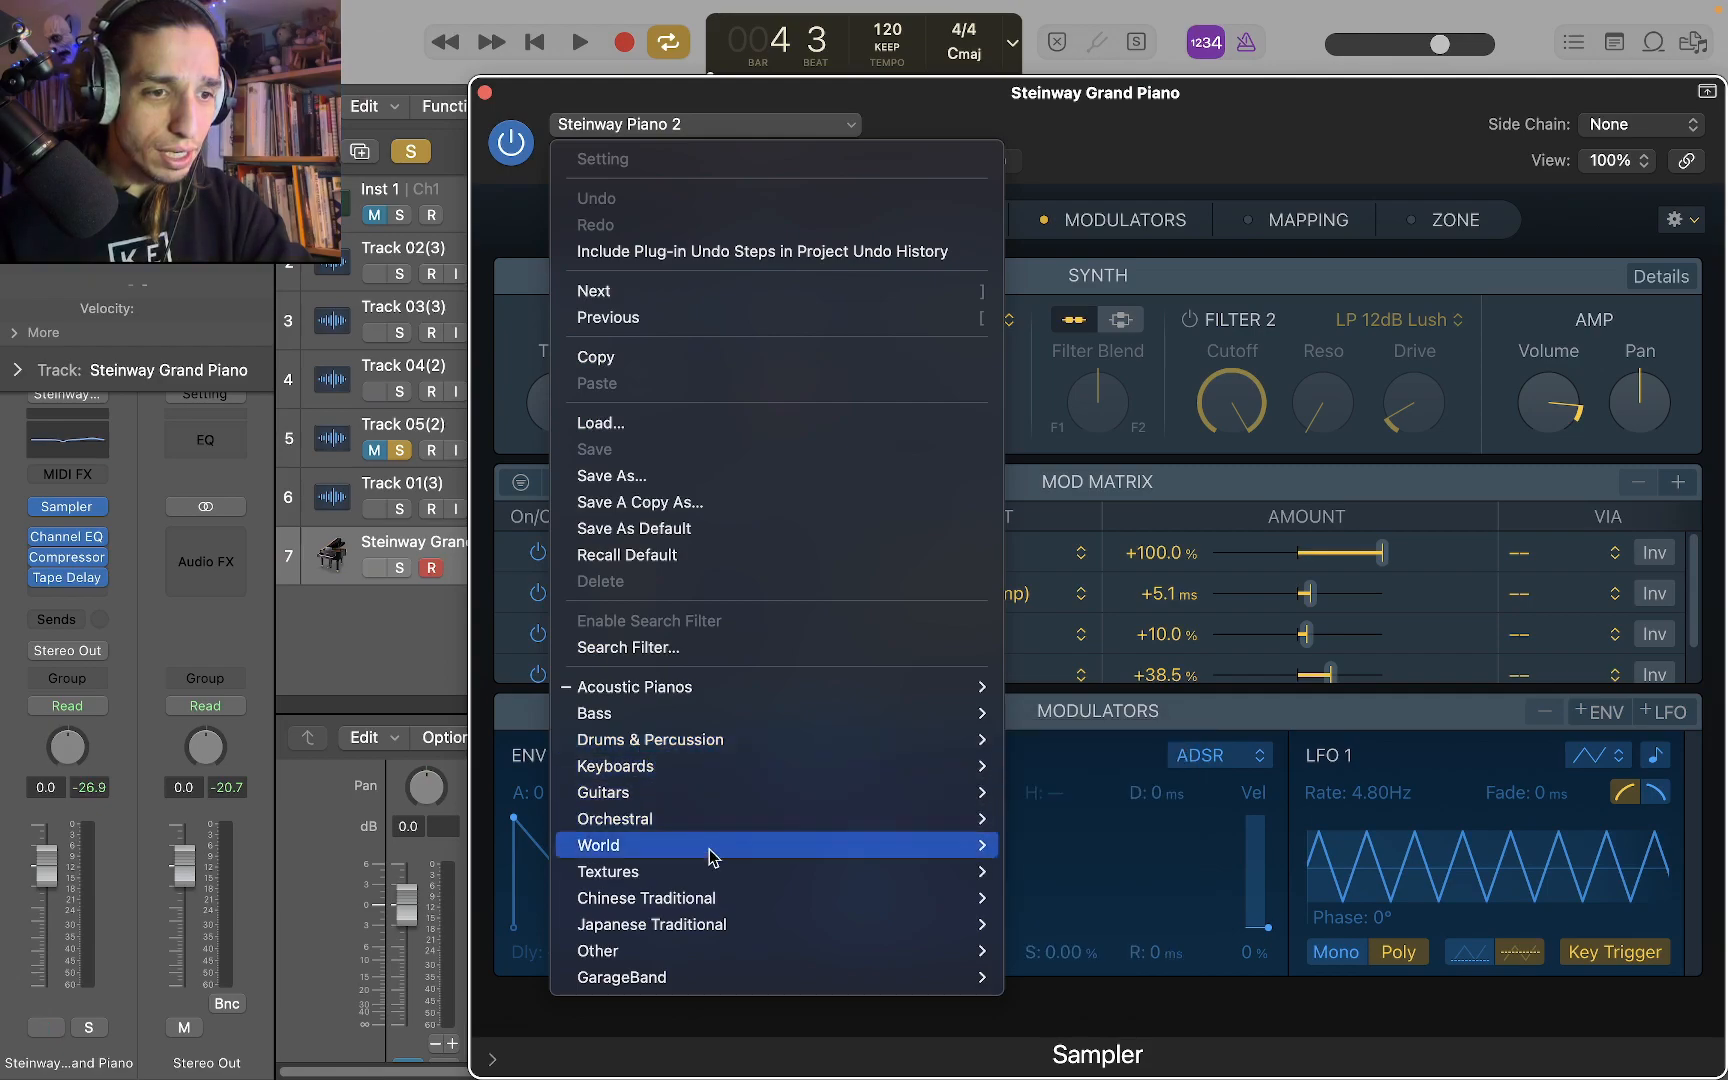
mouse_move(808, 762)
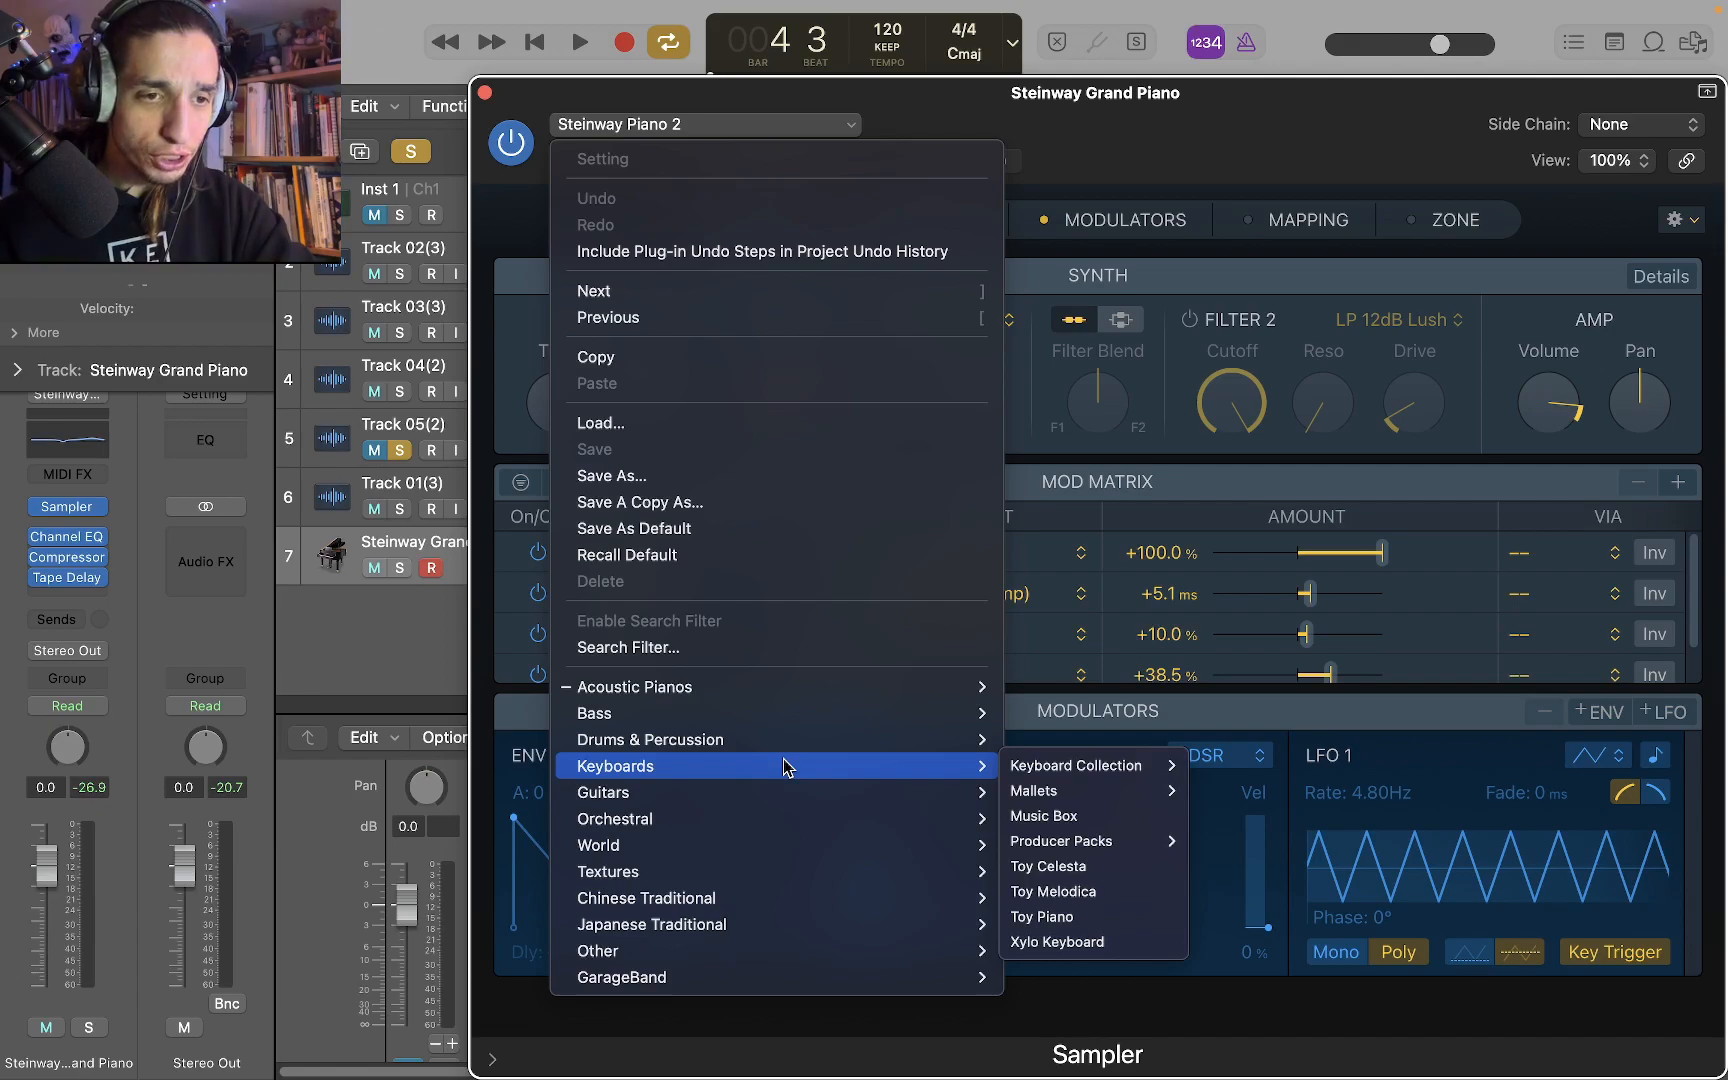
mouse_move(1115, 800)
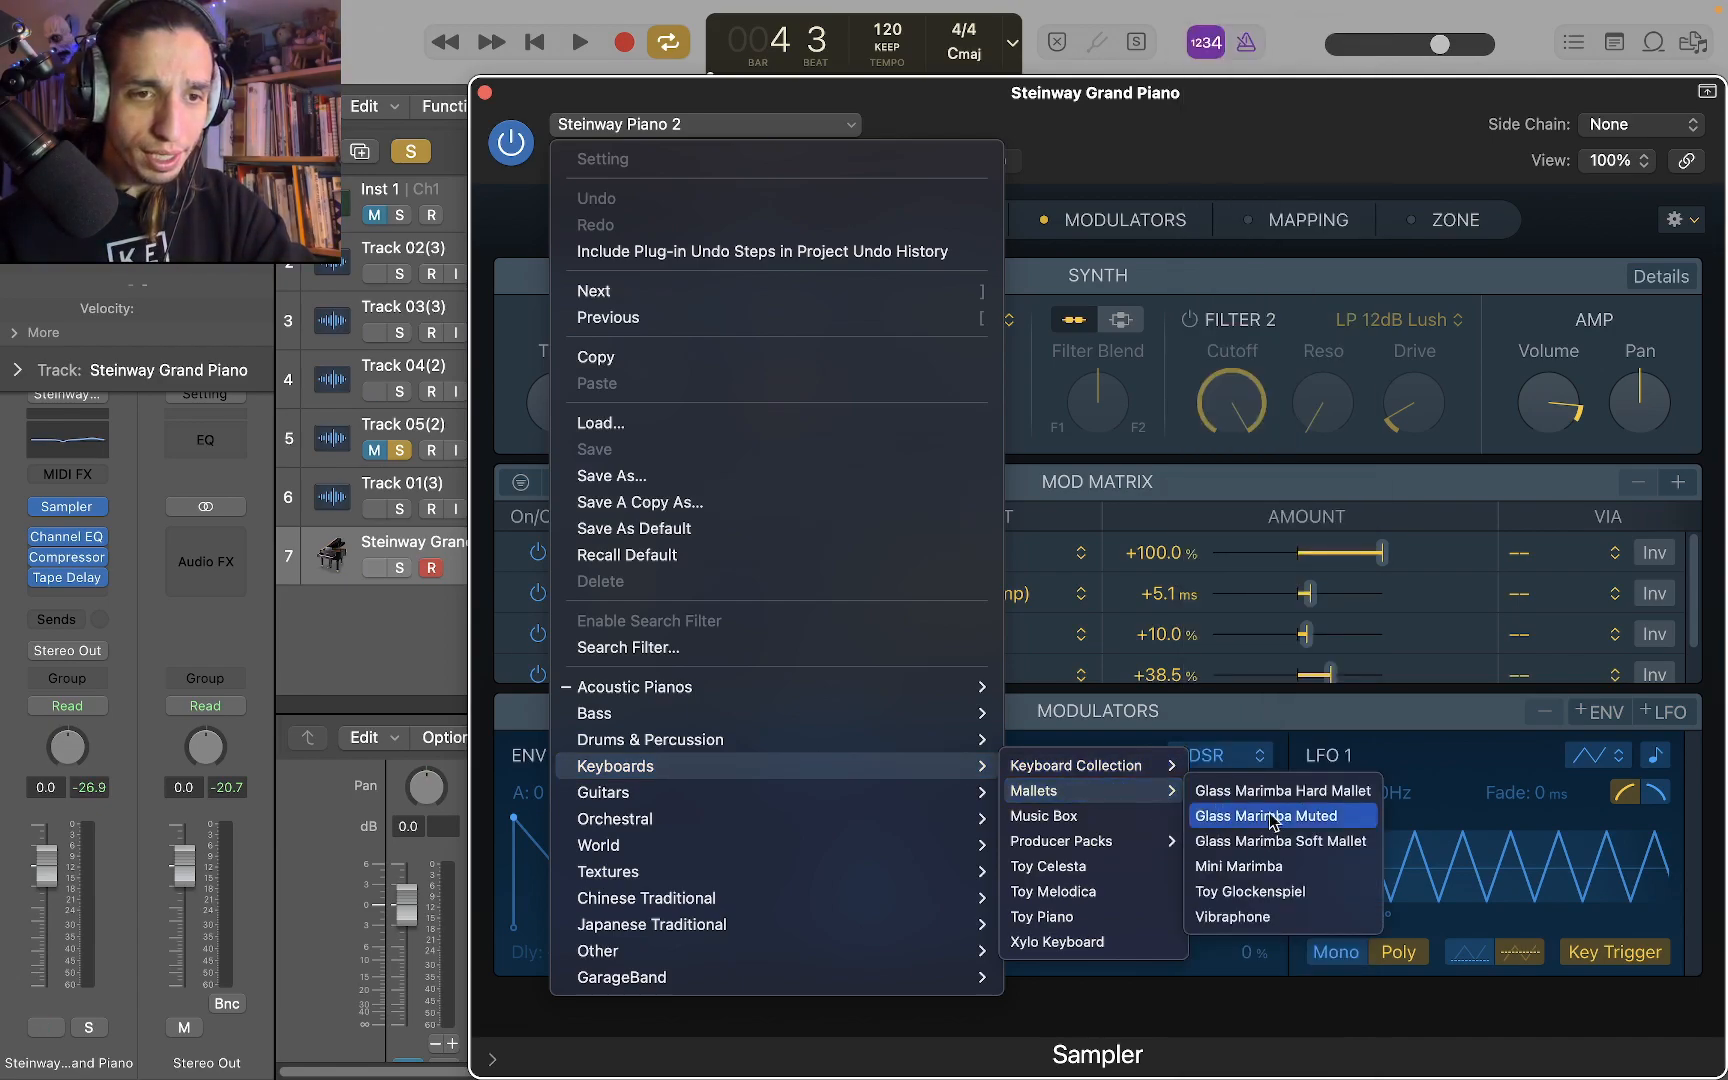
click(1343, 848)
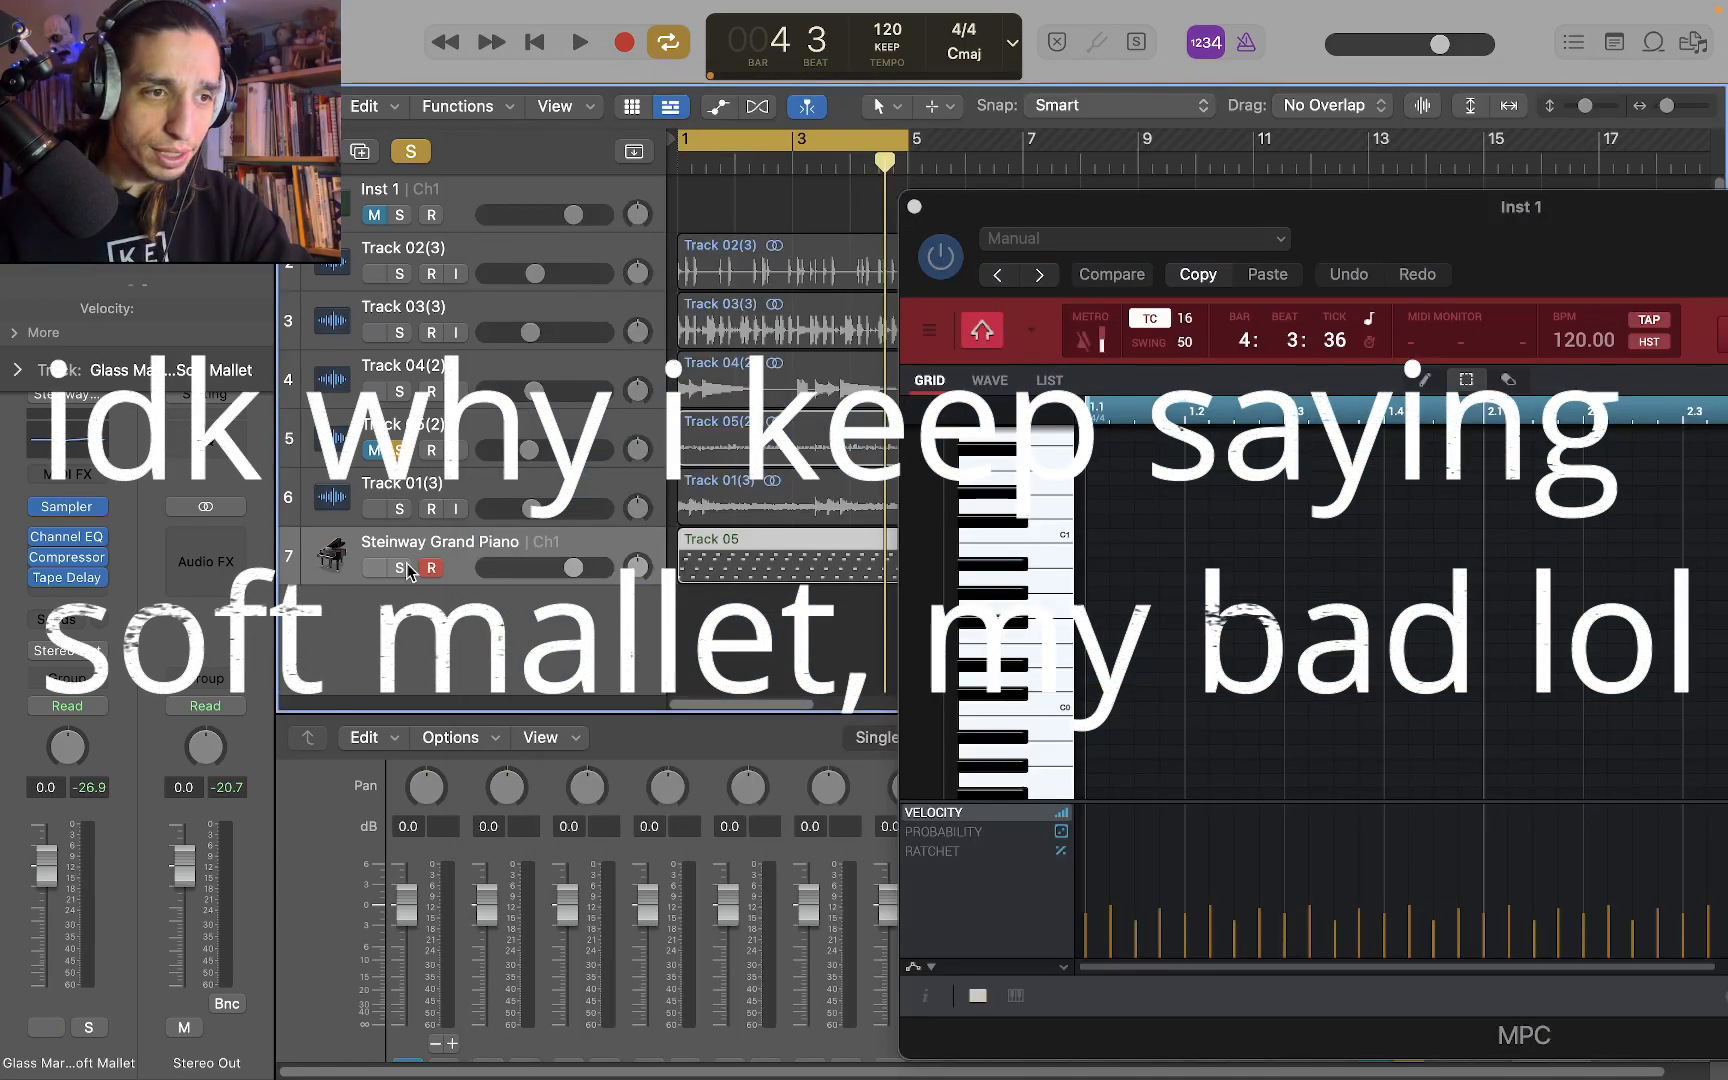
Solo the marimba MIDI track, play it, and add Track 05(2) to the solo during playback
click(400, 568)
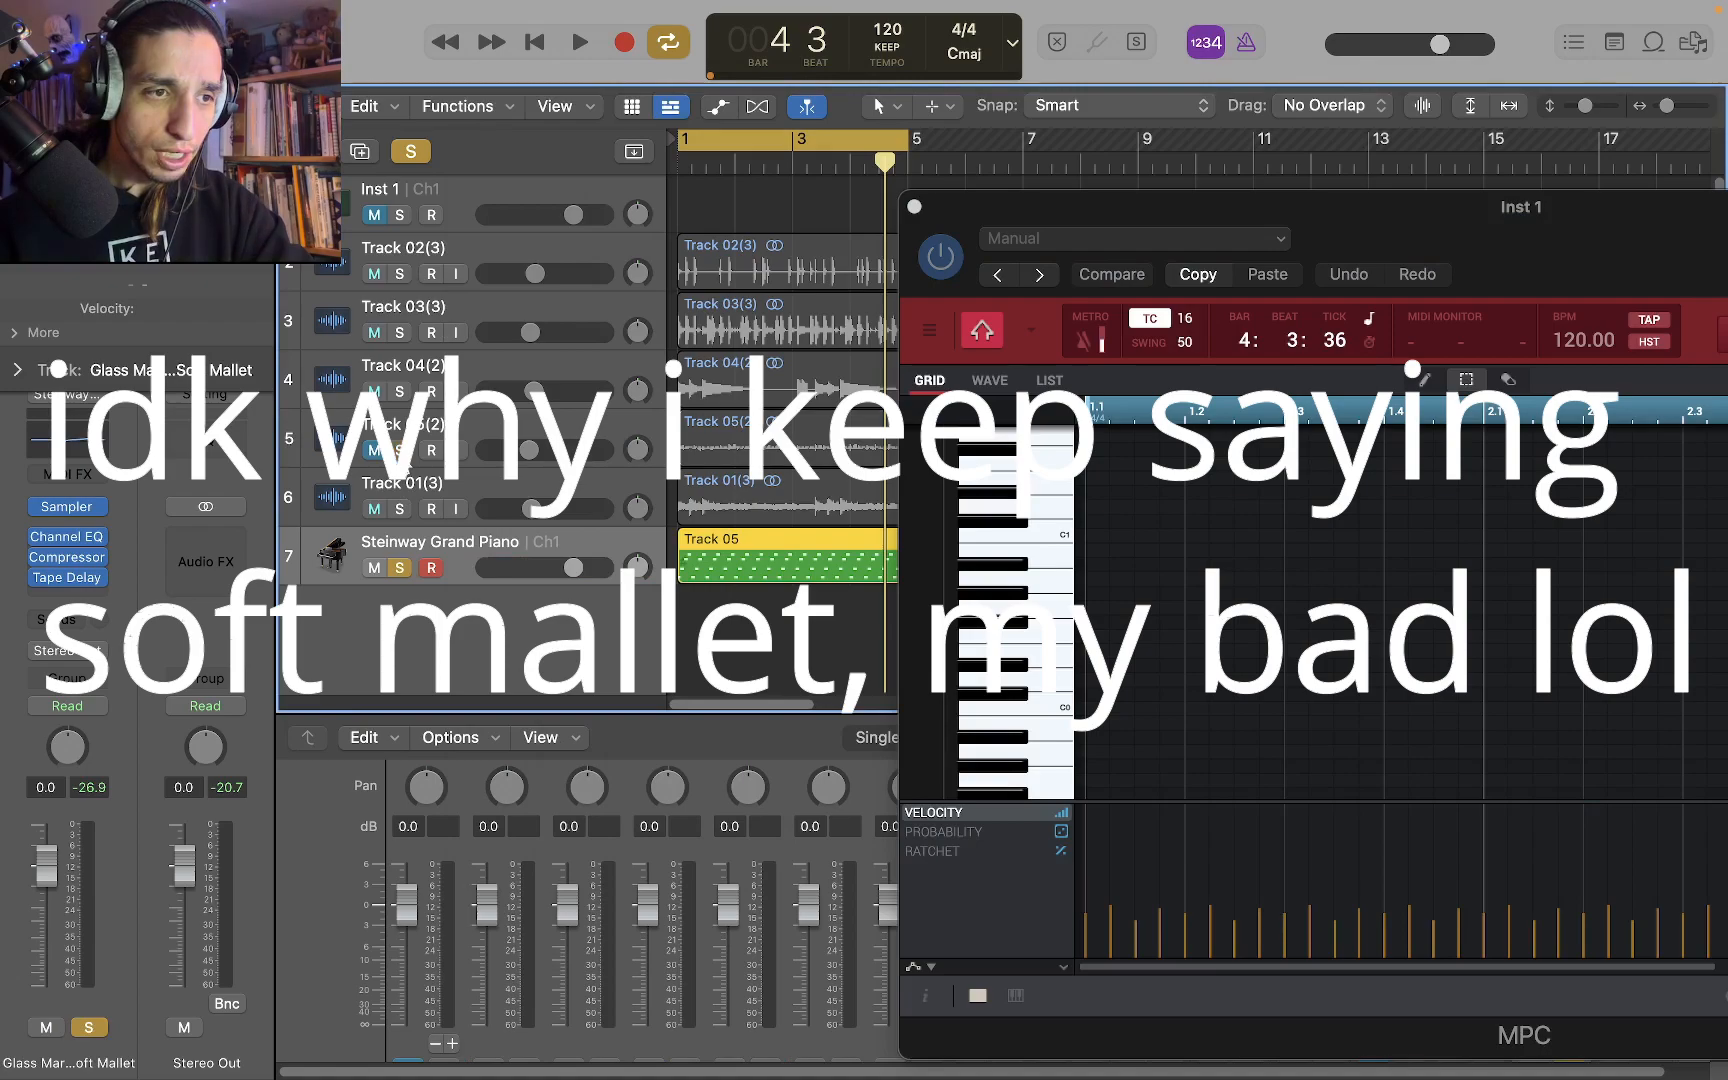
key(space)
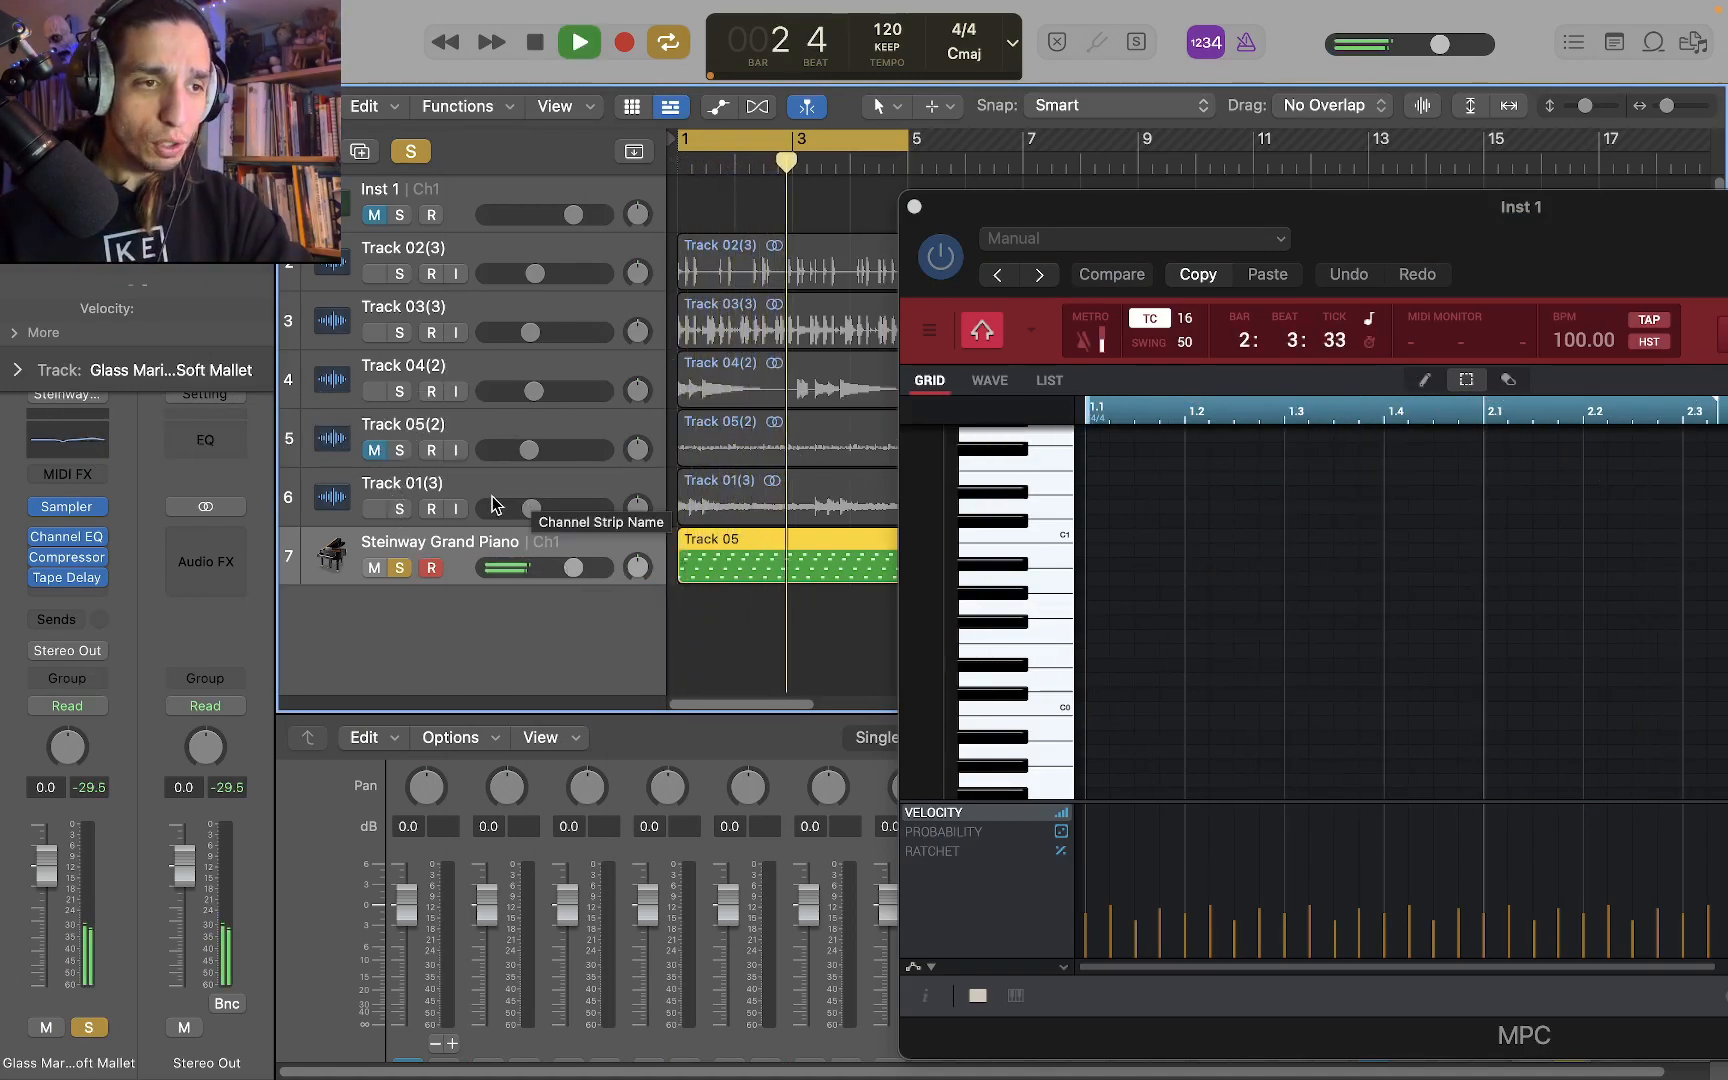
click(399, 450)
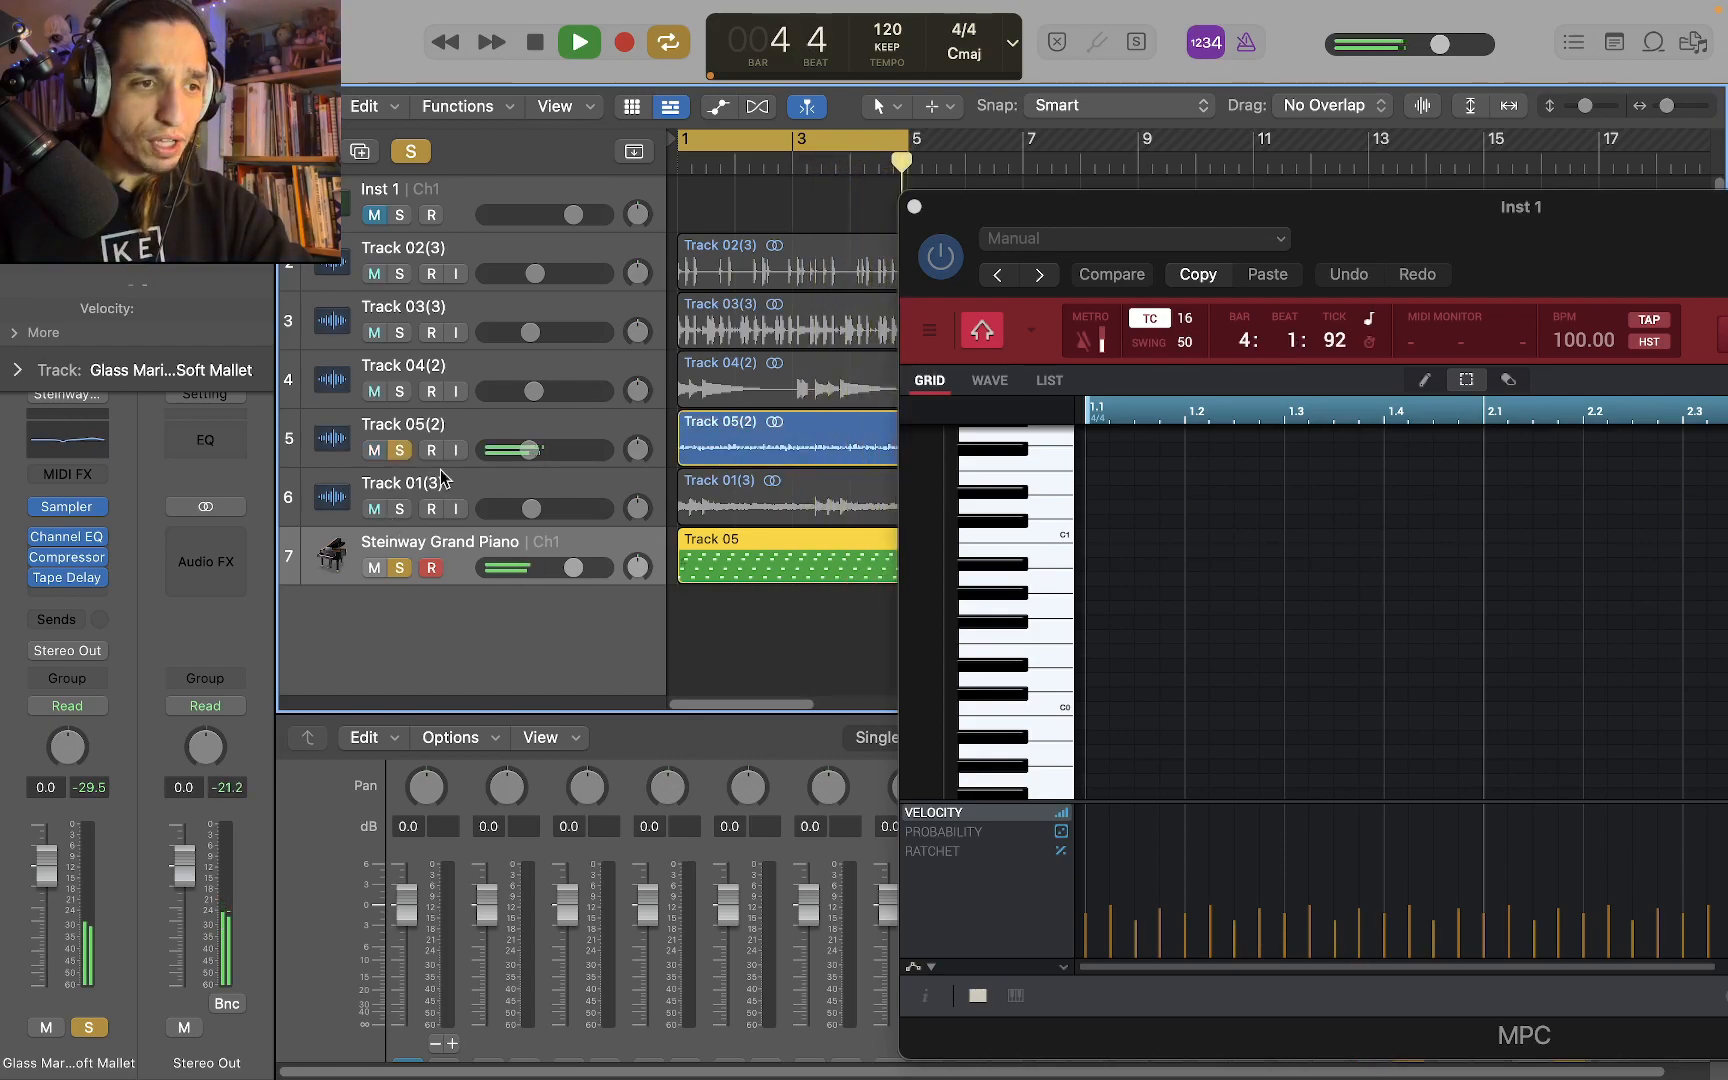
Play the full mix without solos, compare it with Track 05(2) muted and unmuted, and stop playback
click(398, 451)
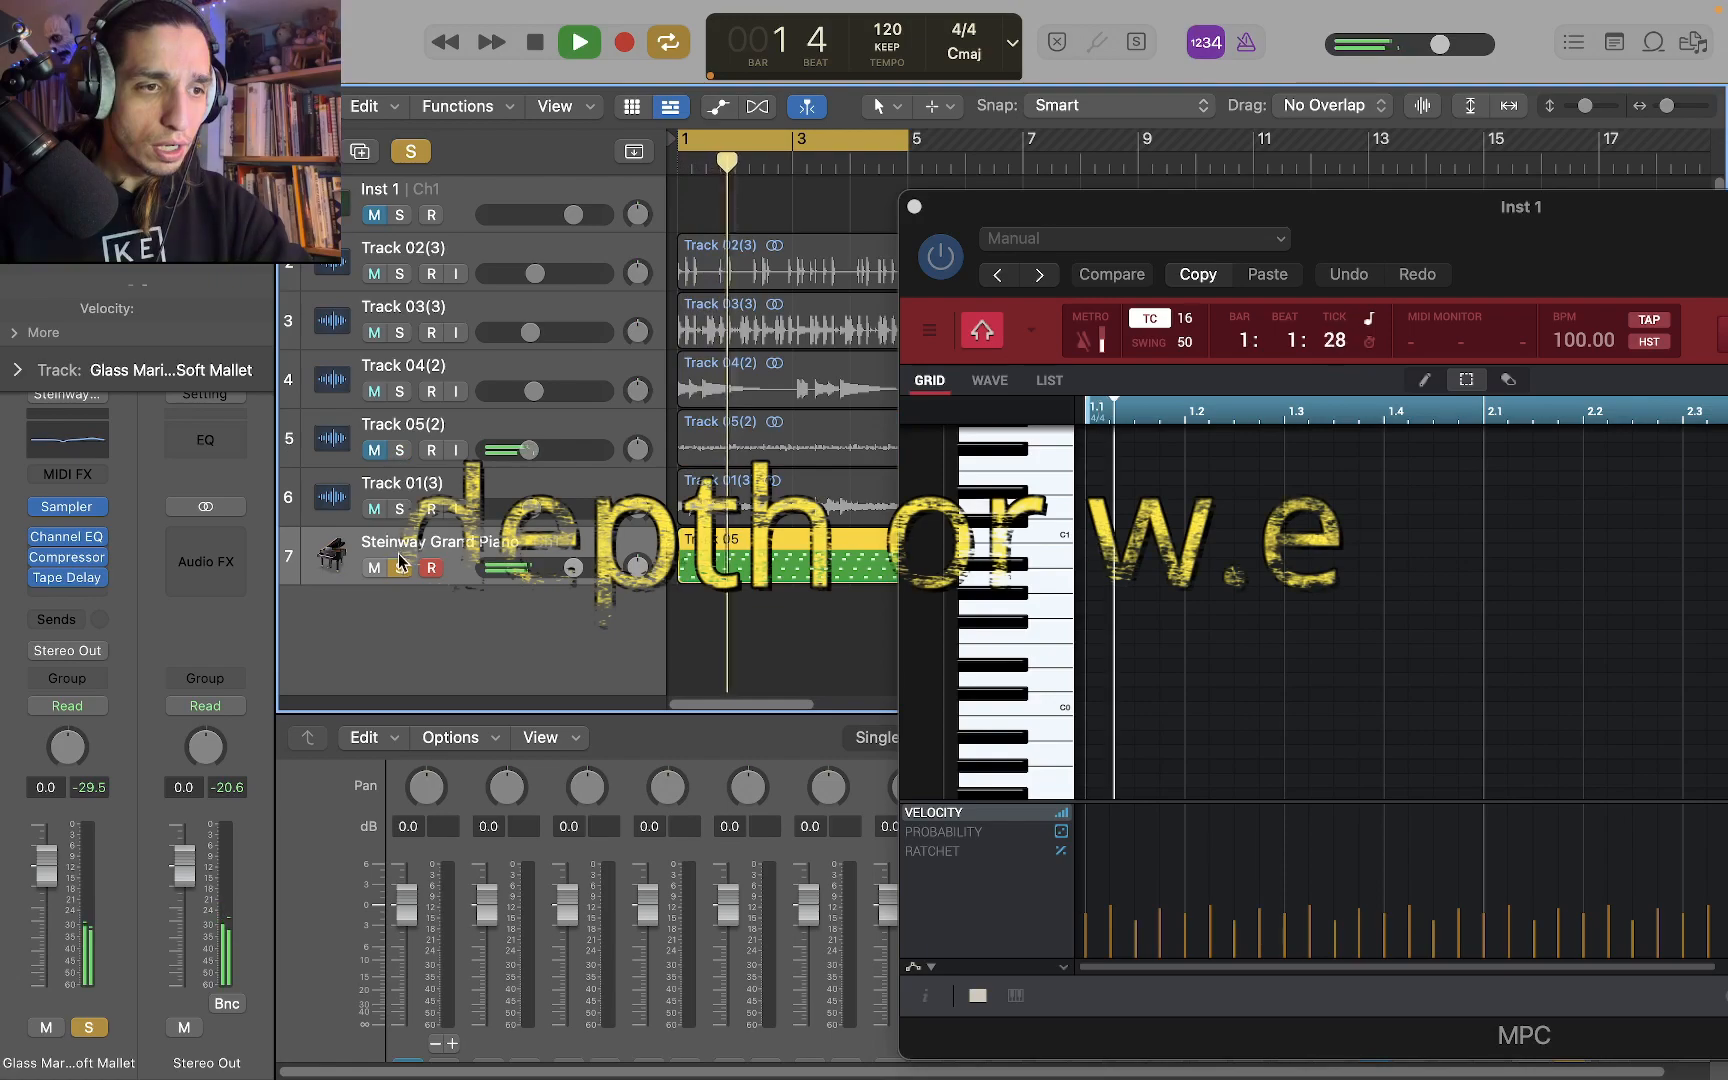
click(376, 450)
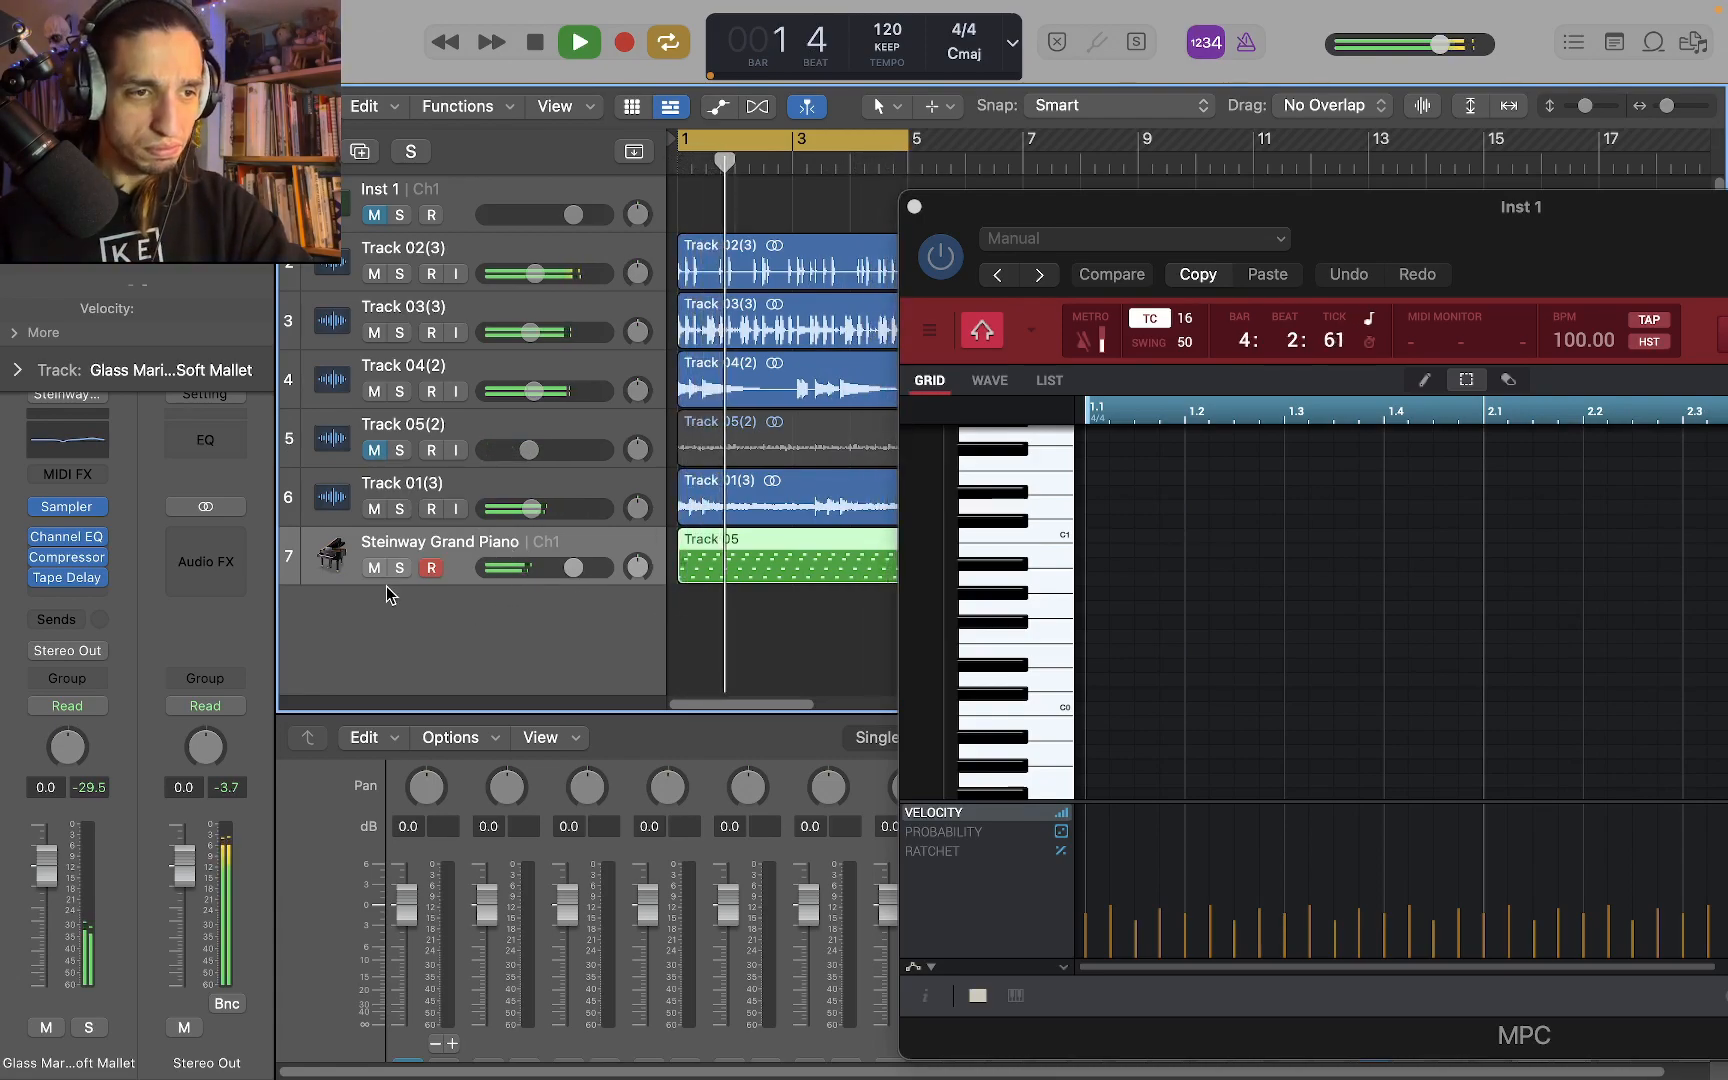
click(374, 450)
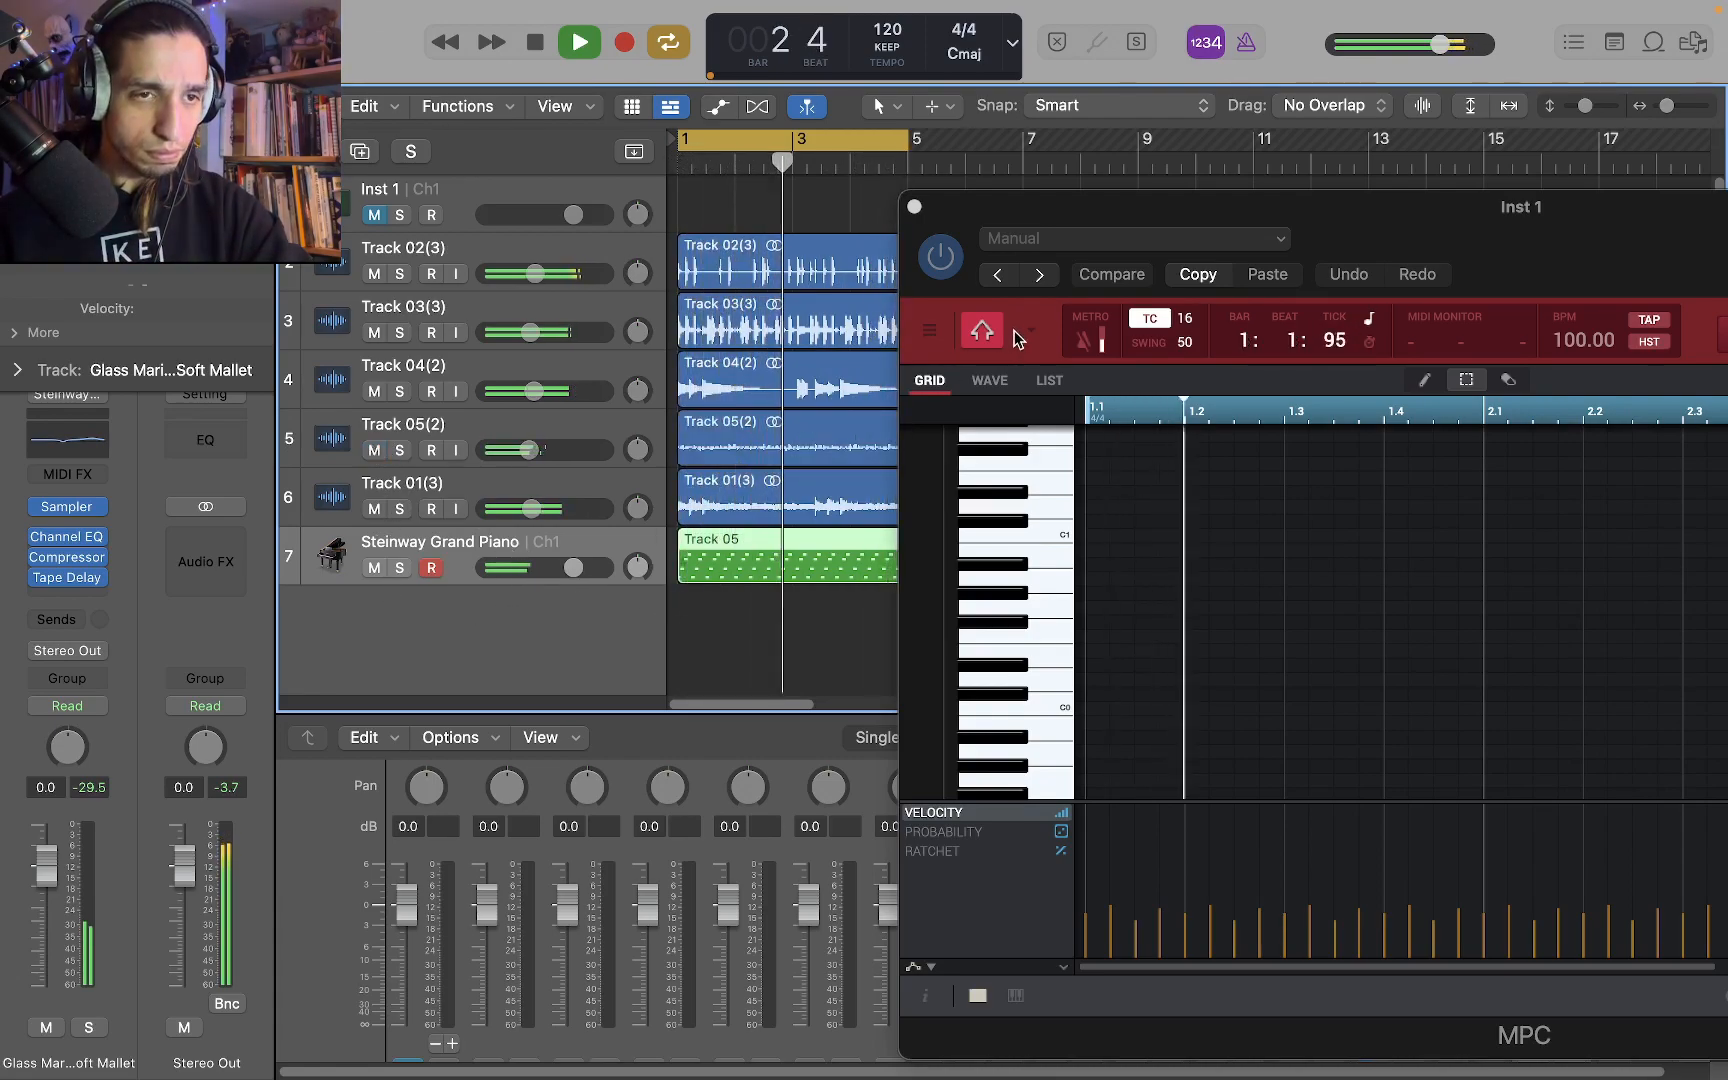
key(space)
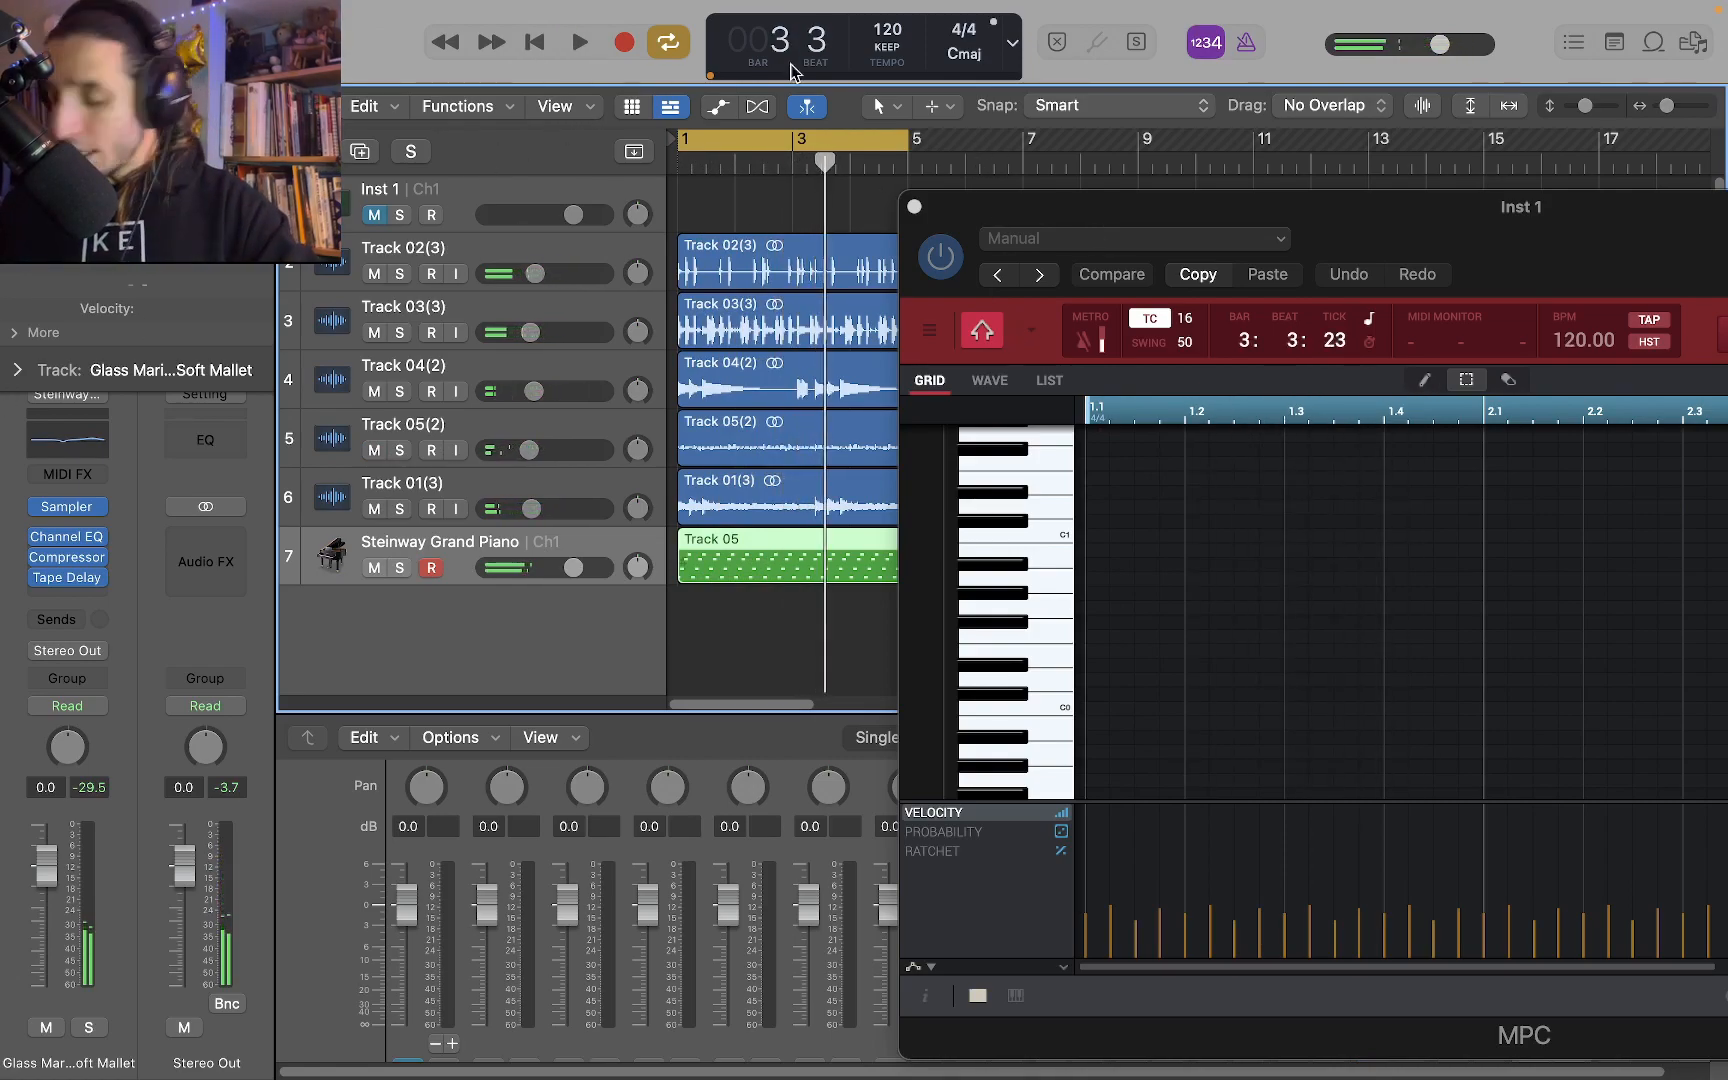
Clear the region selection and close the MPC plug-in window
click(705, 613)
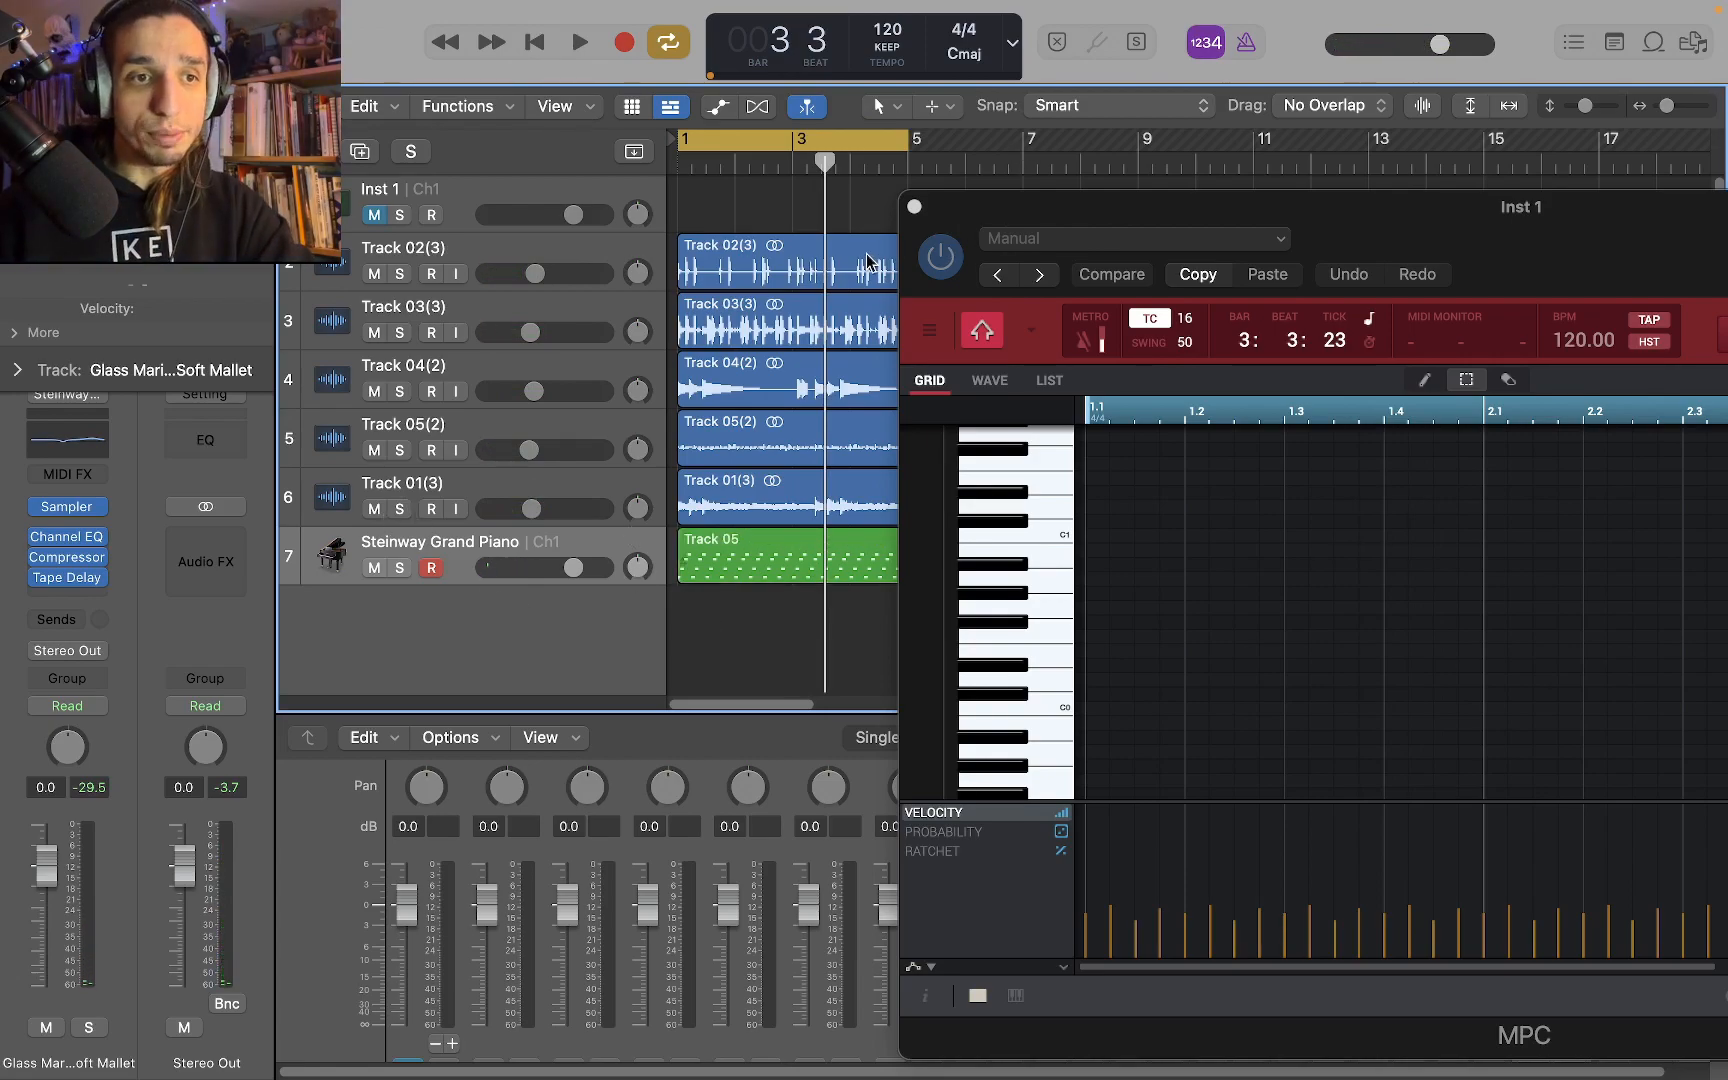
click(912, 208)
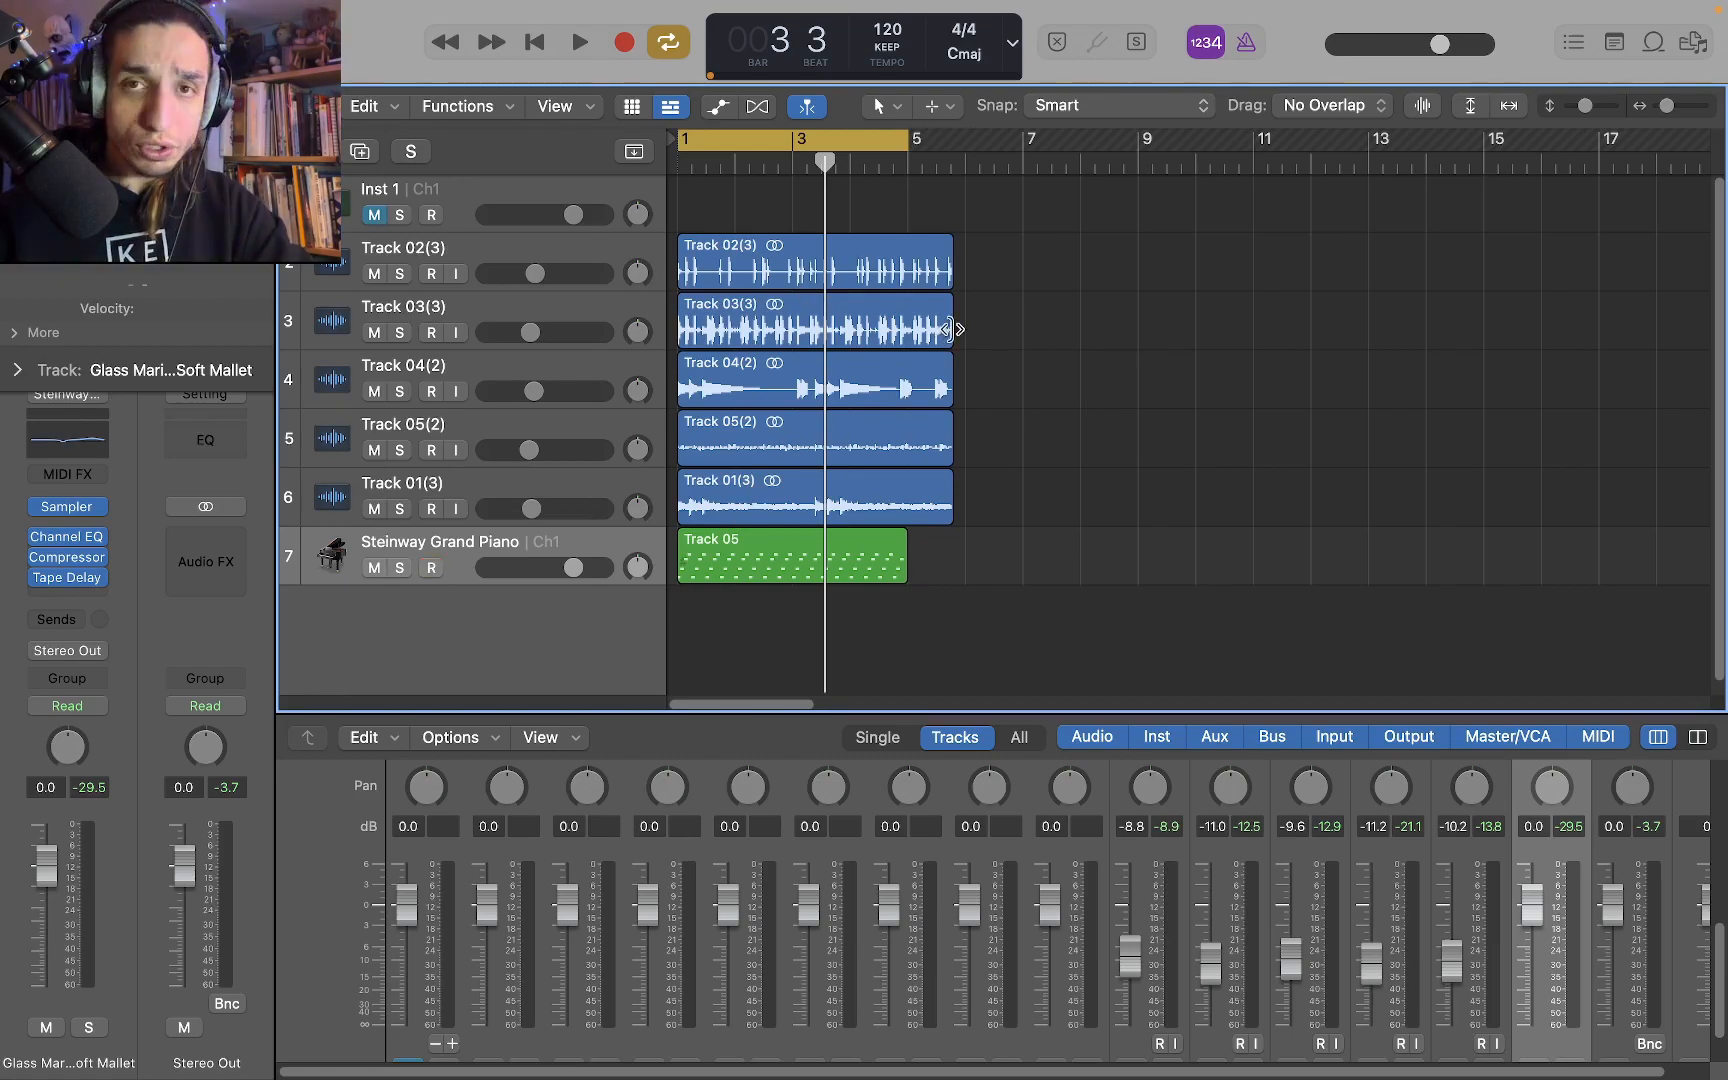
mouse_move(841, 714)
mouse_down()
mouse_move(837, 918)
mouse_move(836, 703)
mouse_up()
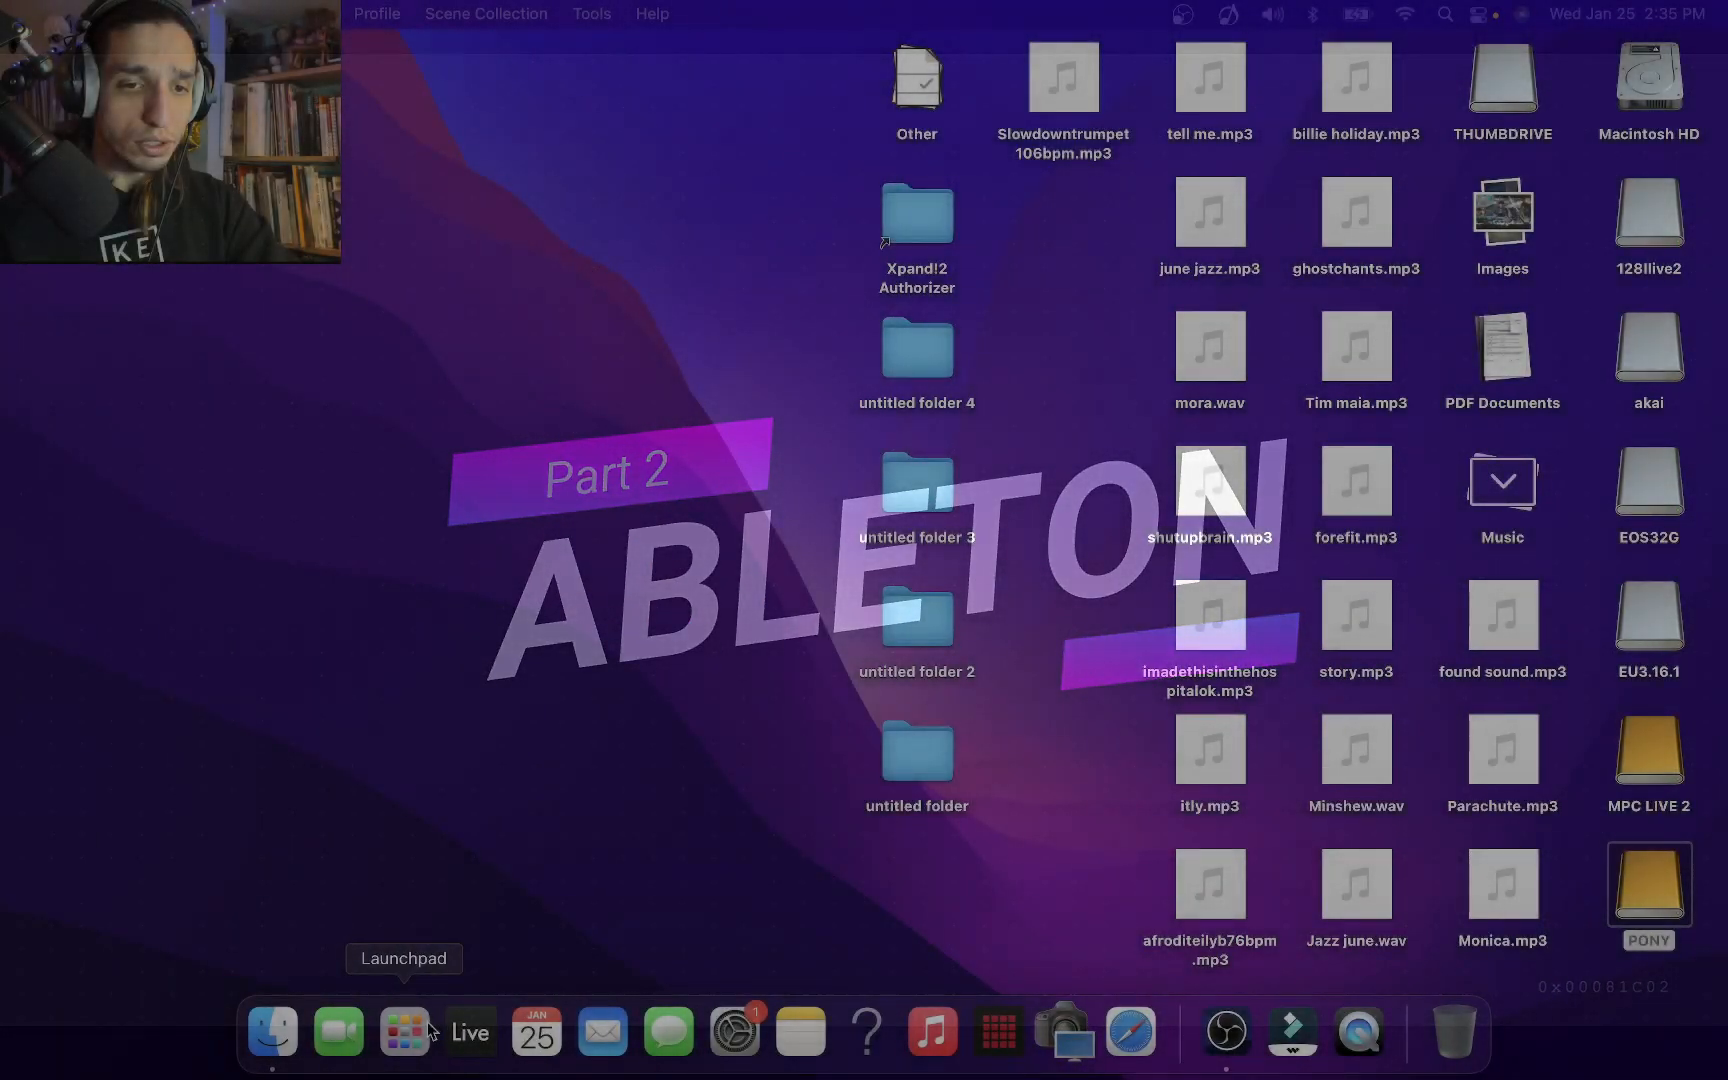
Switch to Ableton Live and move the MPC plug-in window further into view
click(428, 1032)
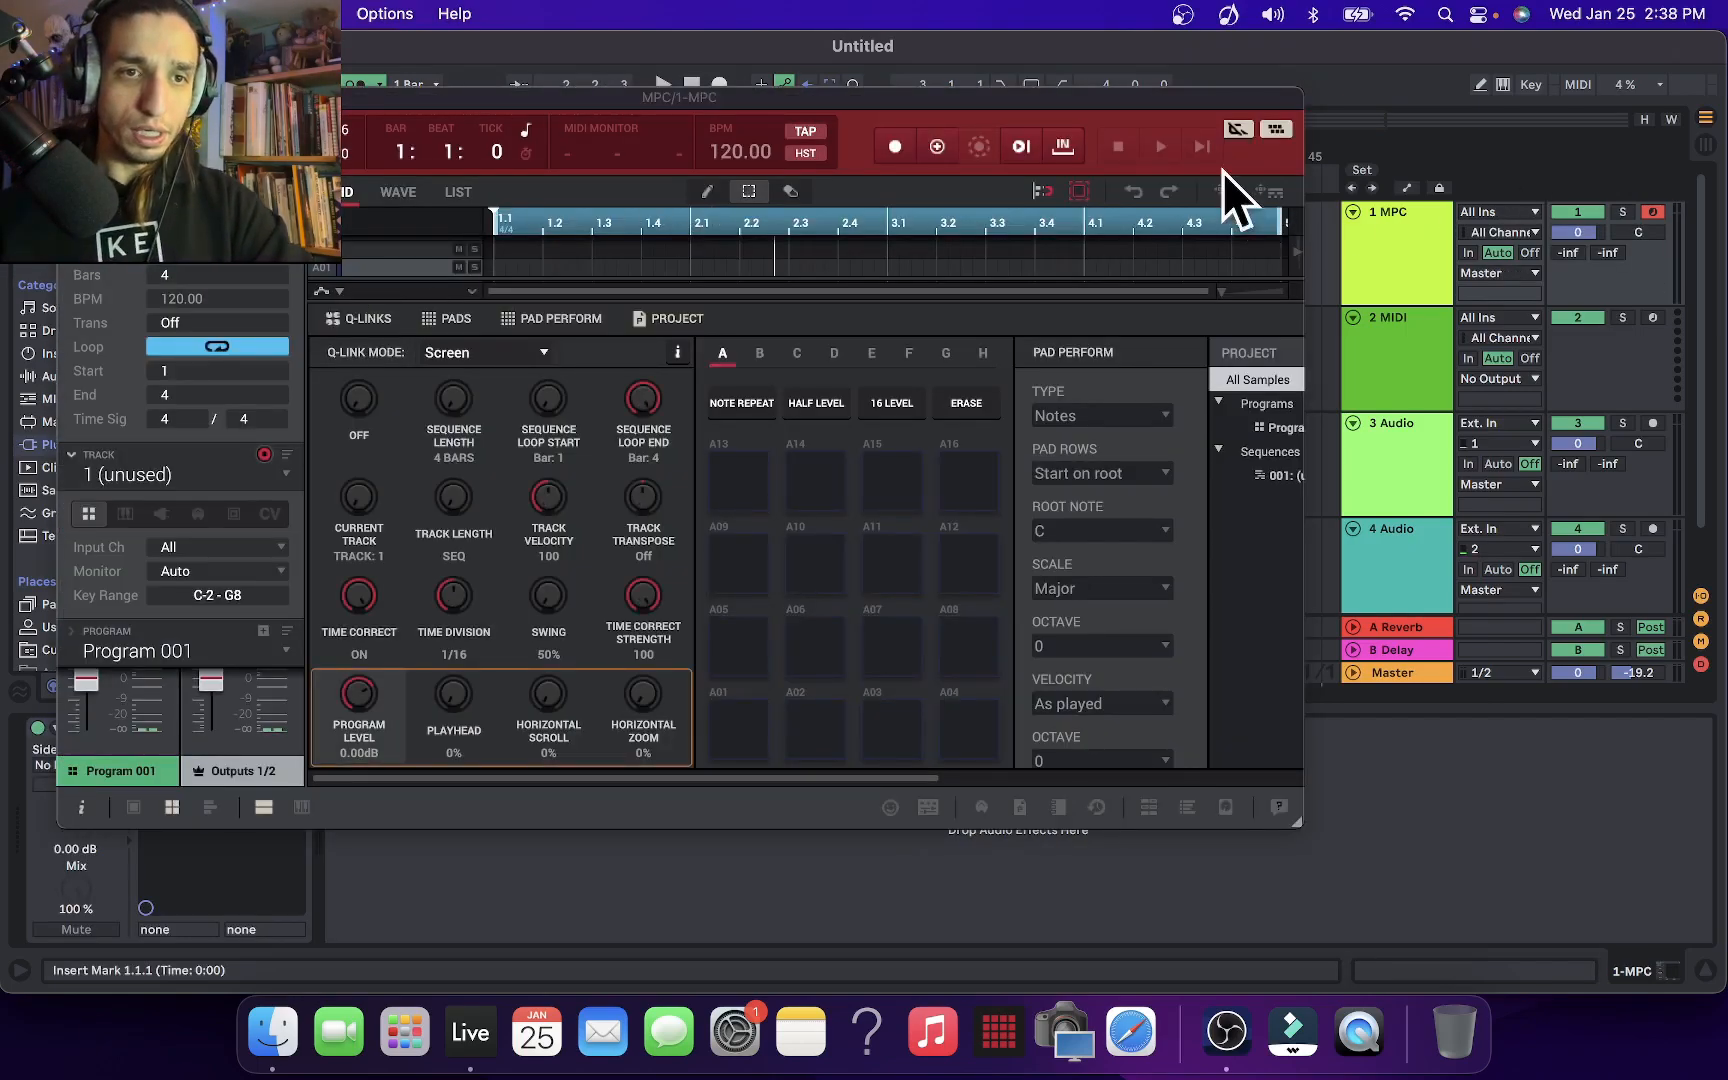
drag(937, 97, 1040, 95)
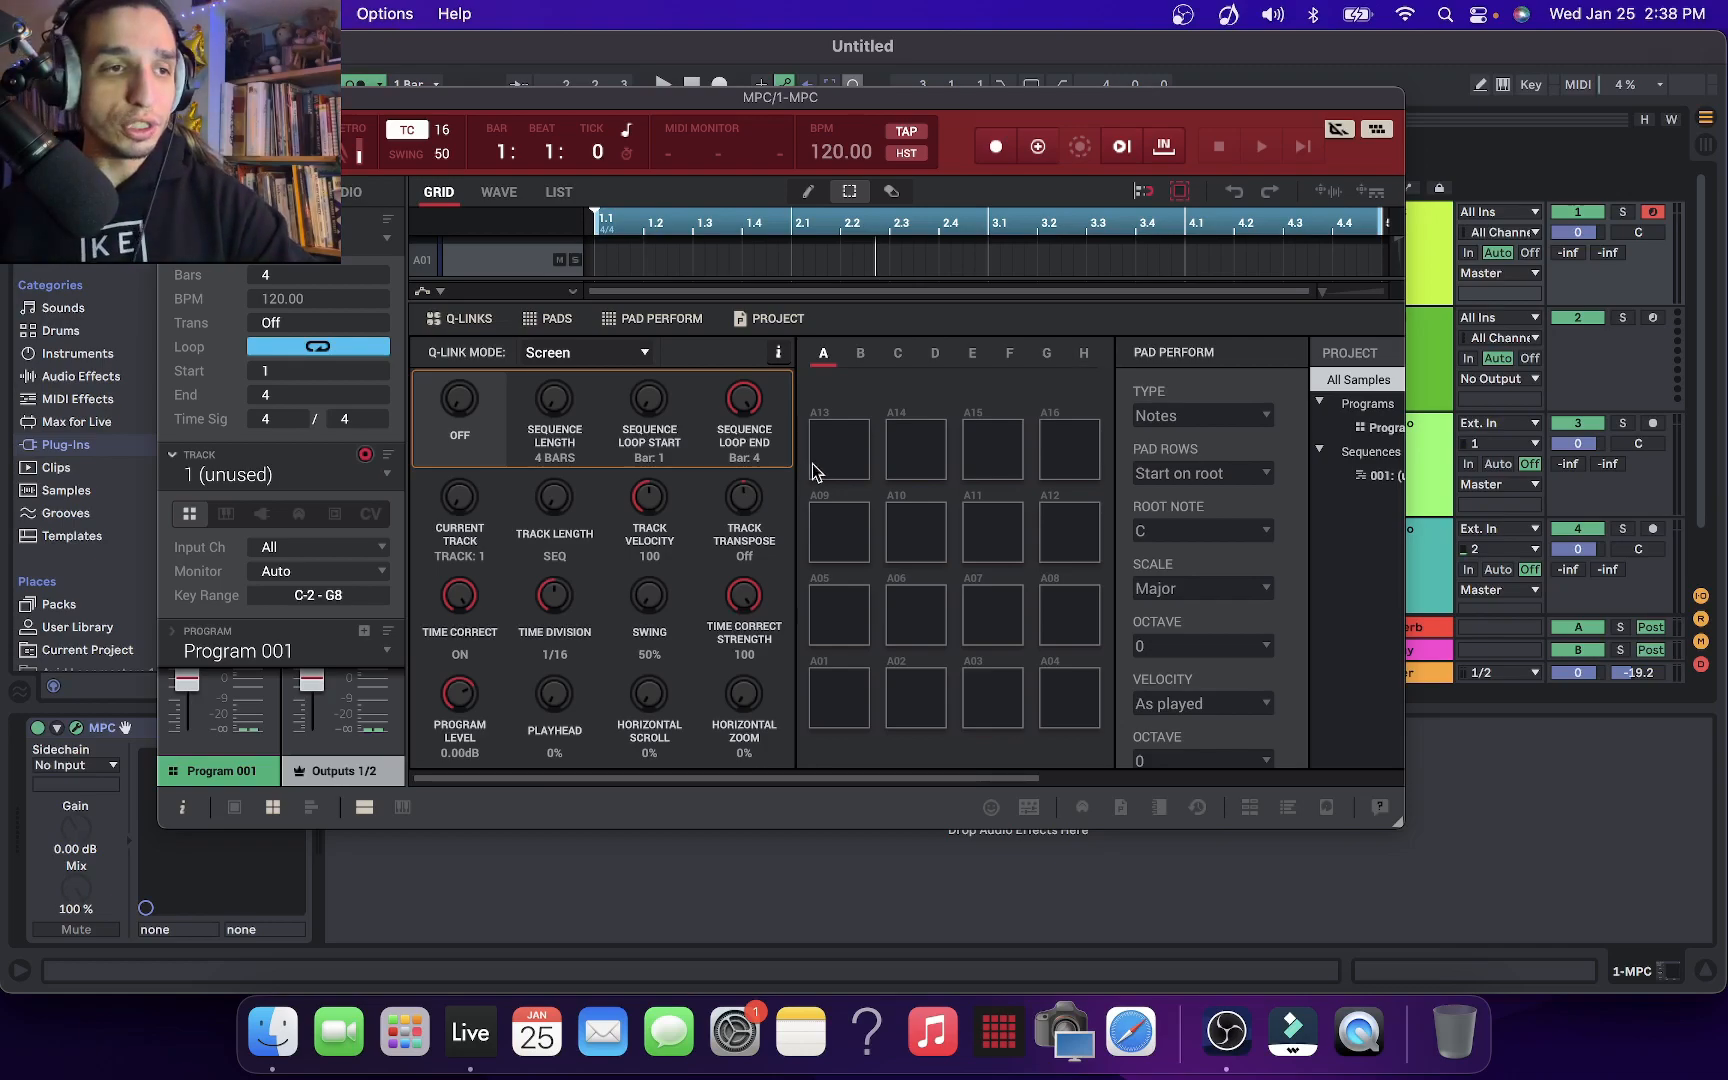
Load the saved beat project into the MPC plug-in and play its Track 01 in Grid view
click(182, 144)
mouse_move(212, 178)
mouse_move(357, 237)
click(513, 262)
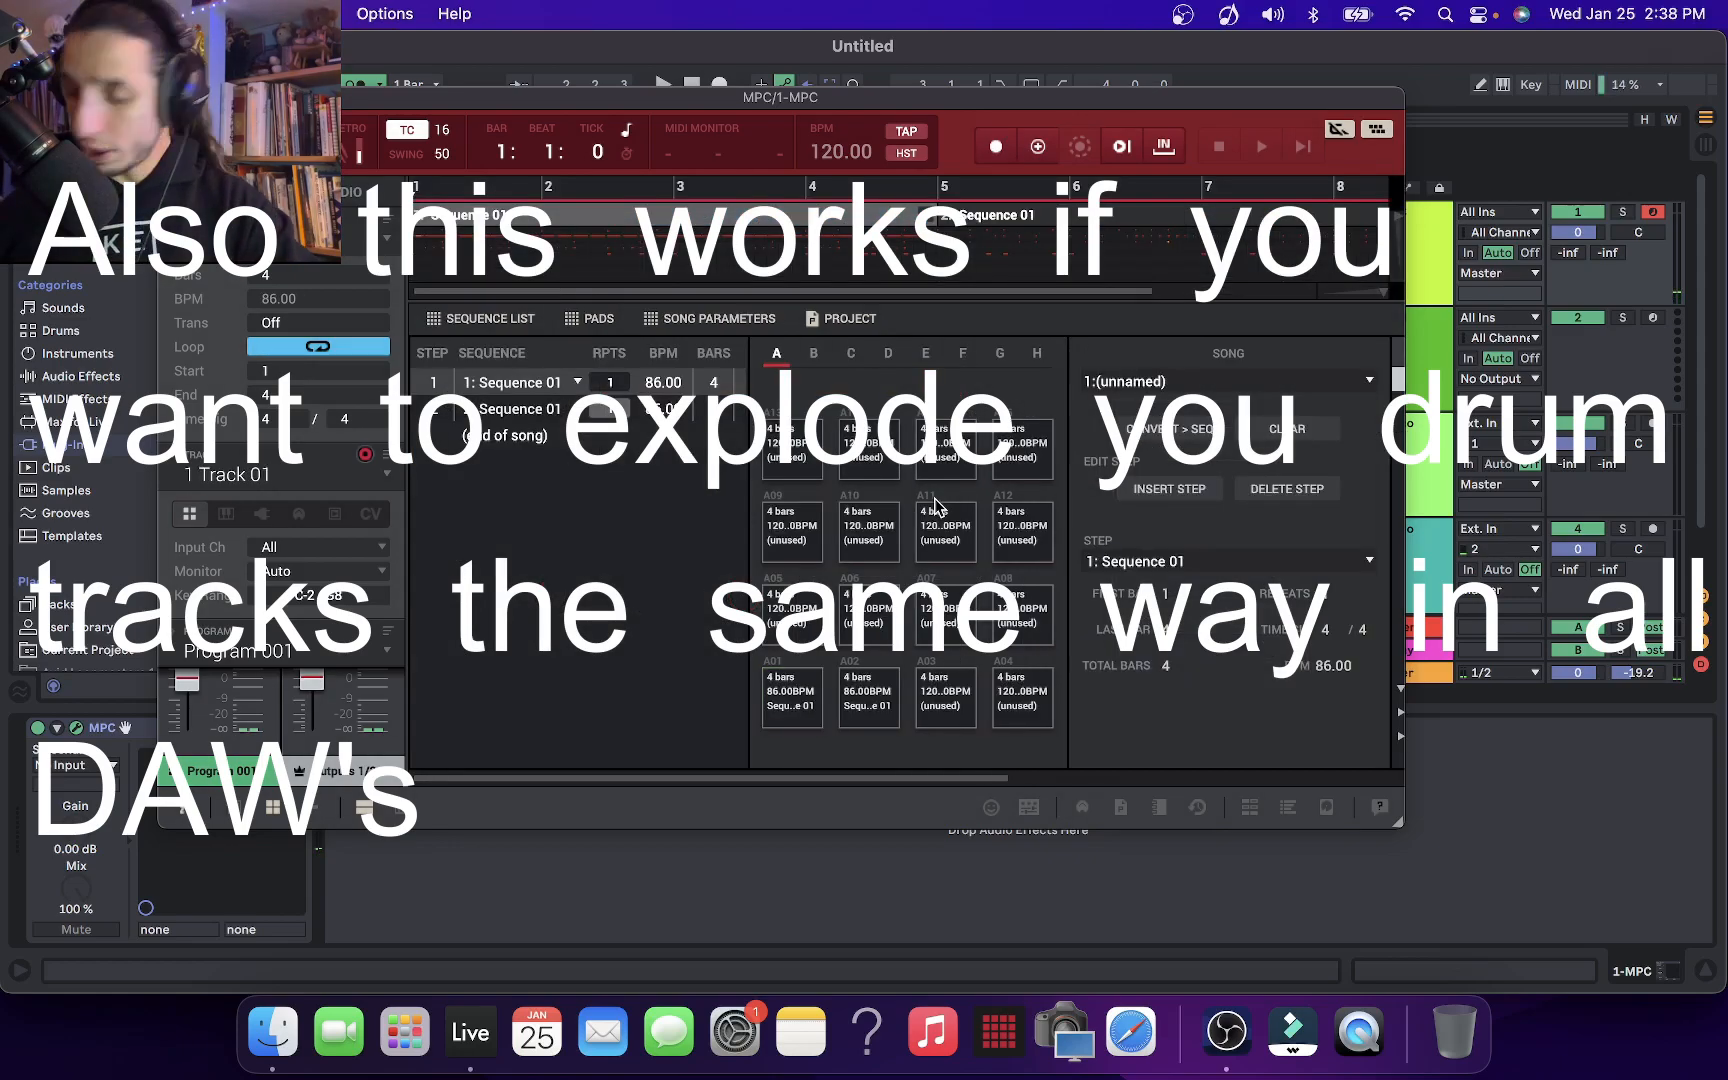
key(g)
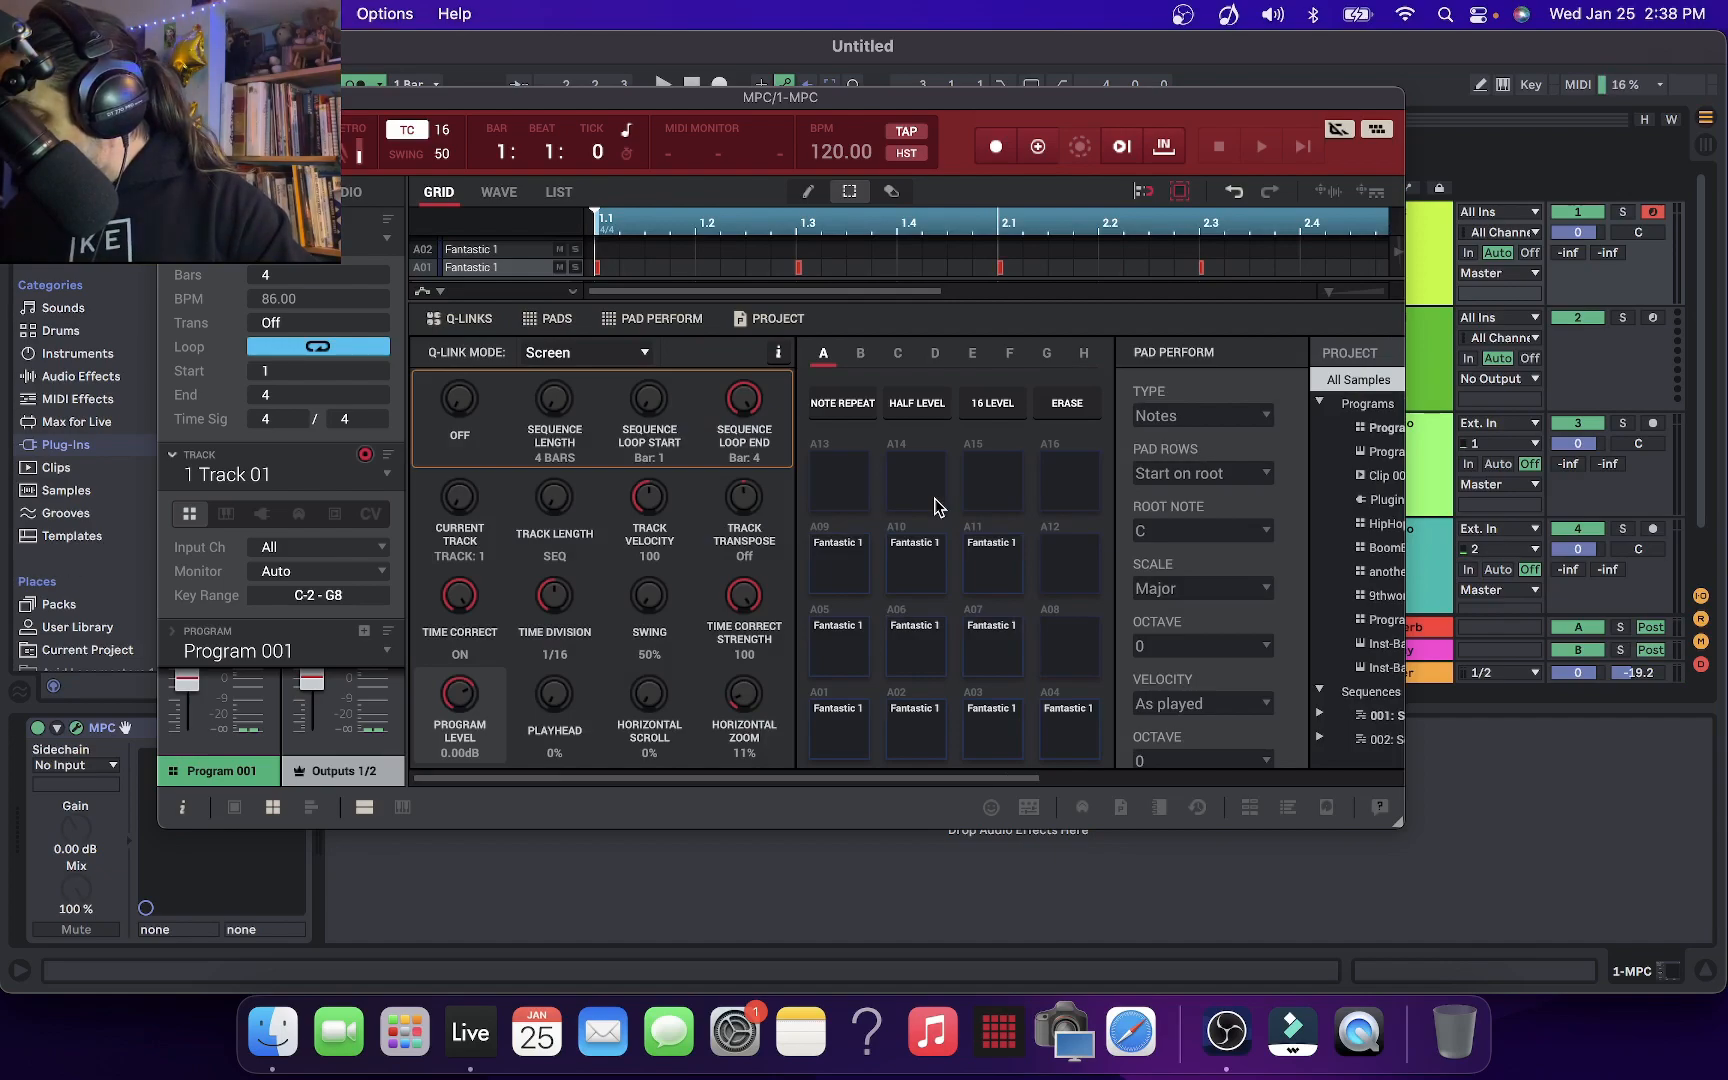
key(space)
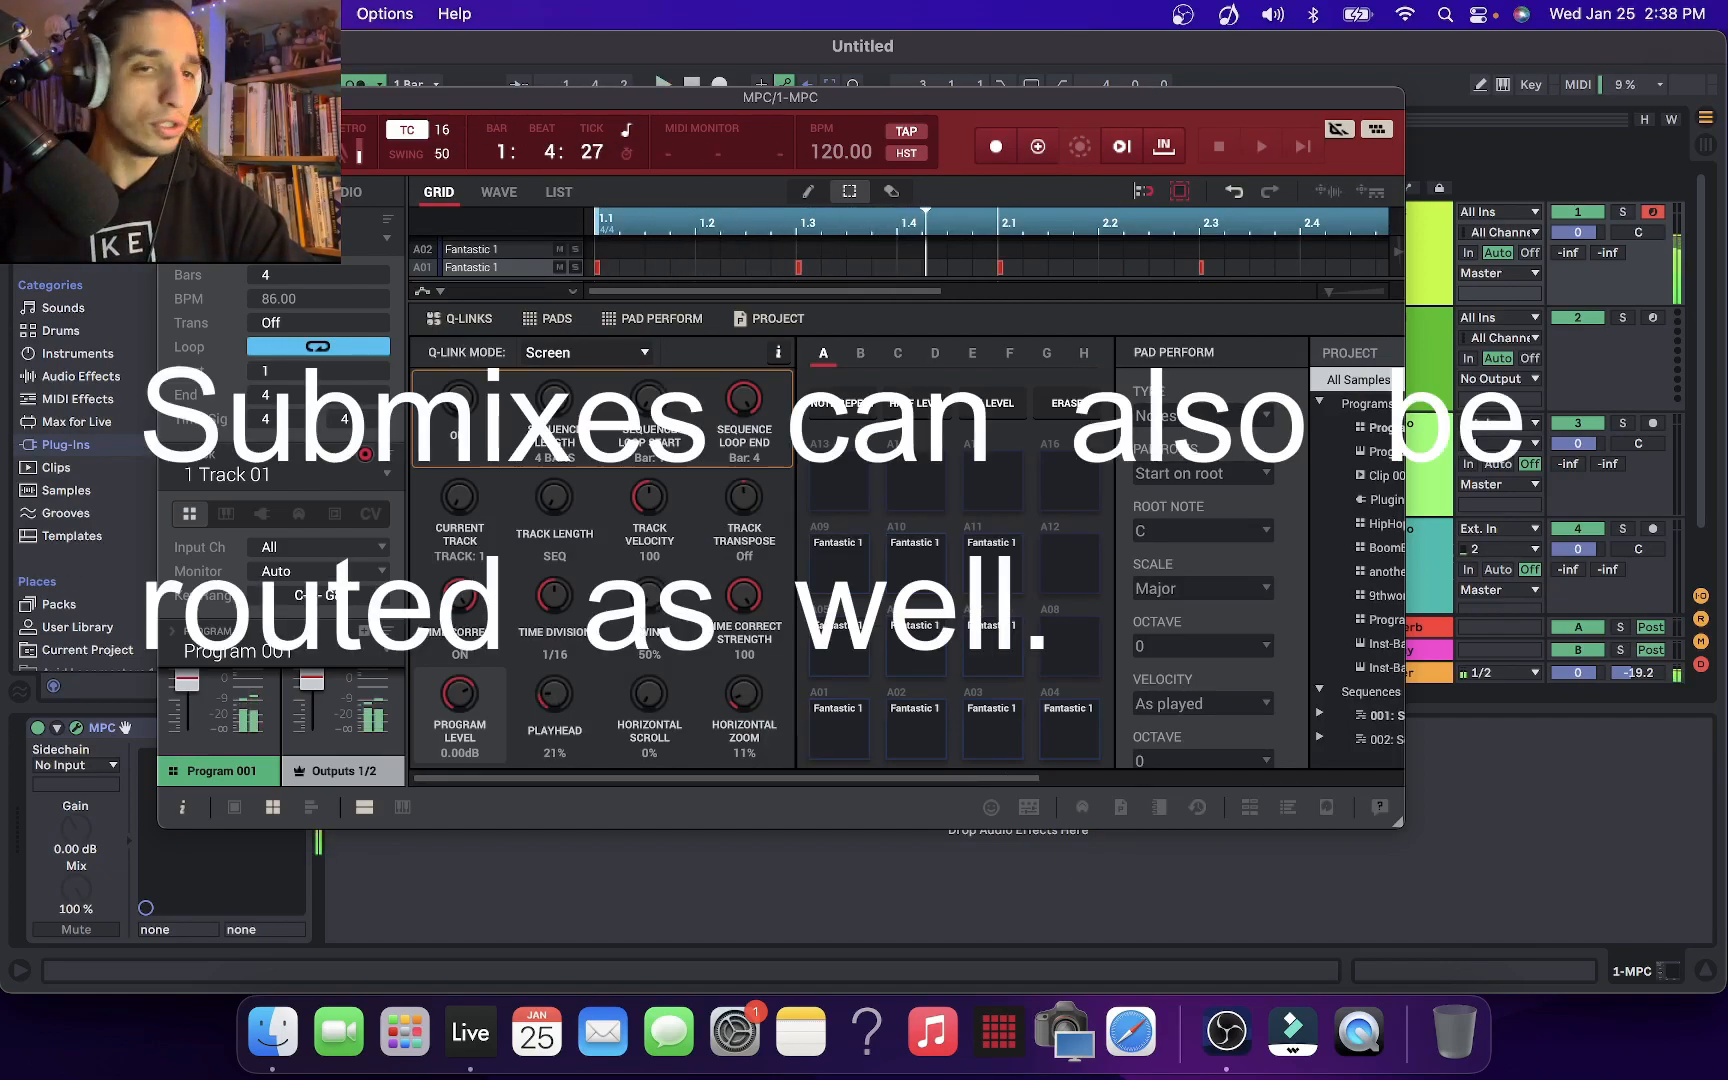
Stop playback, enlarge the MPC plug-in's Grid editor to fill its window, and move the window aside
drag(448, 97, 451, 224)
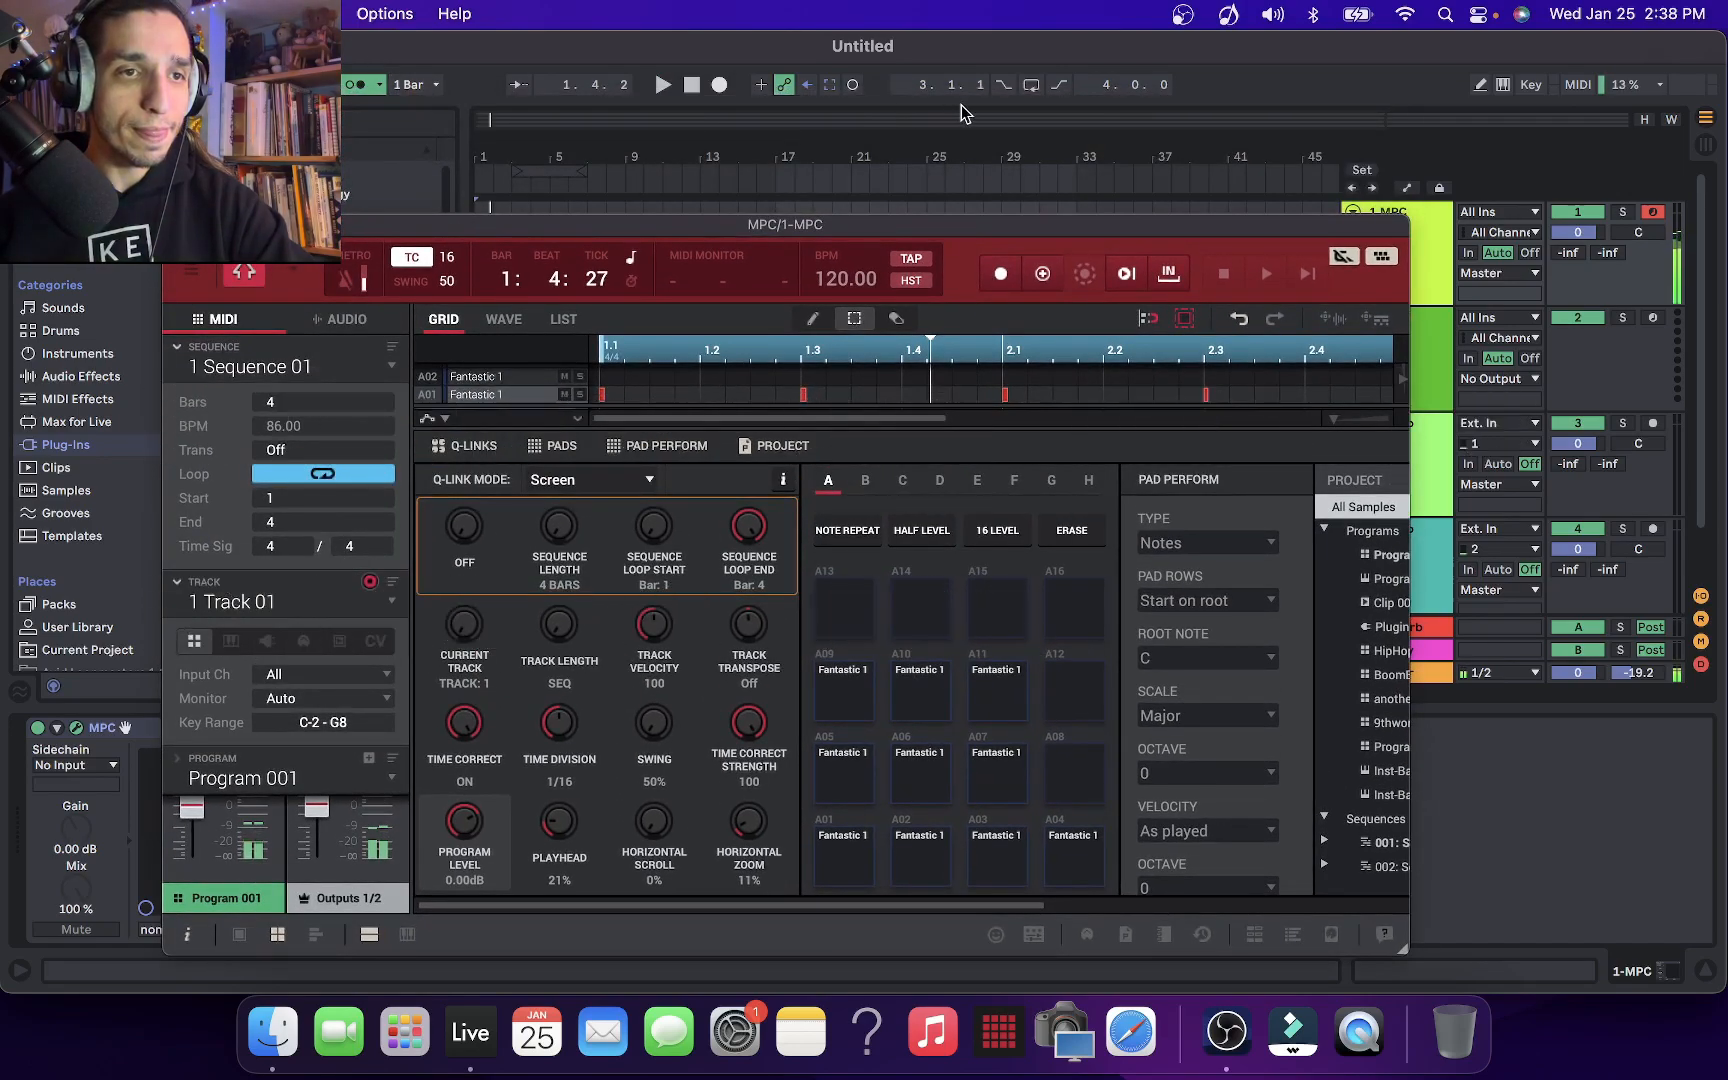
click(692, 85)
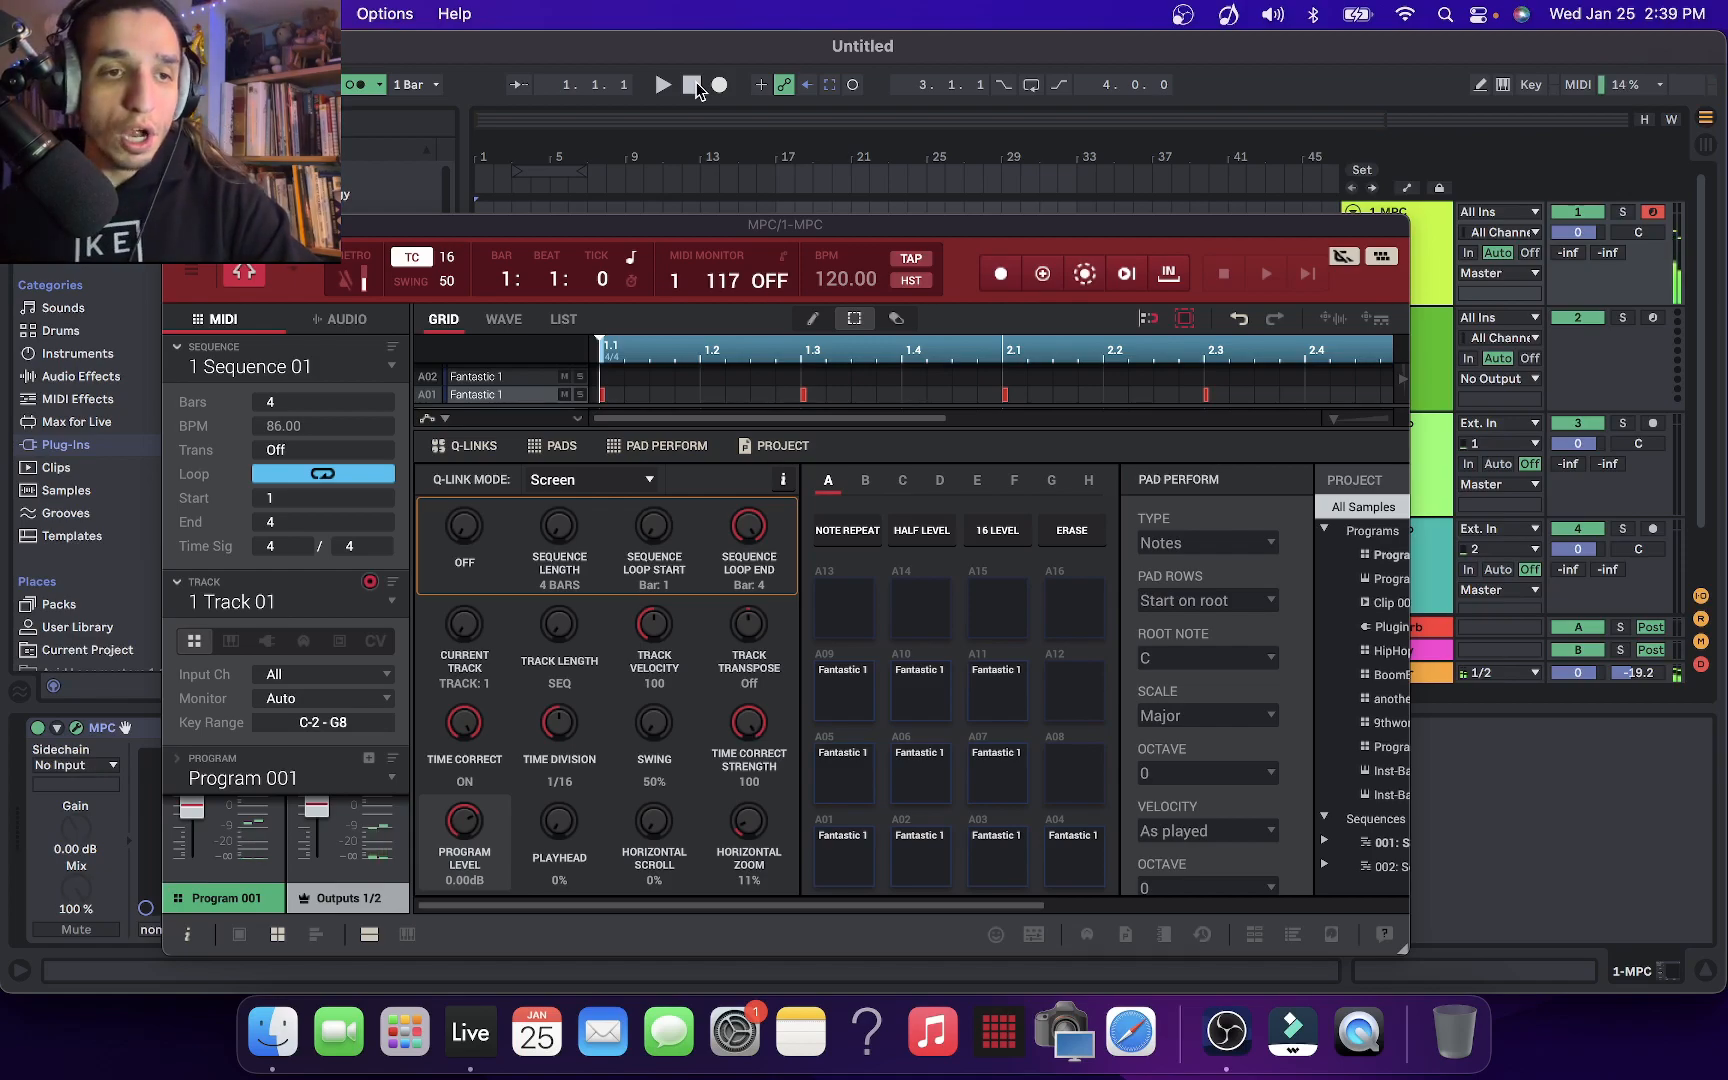
drag(967, 240, 855, 236)
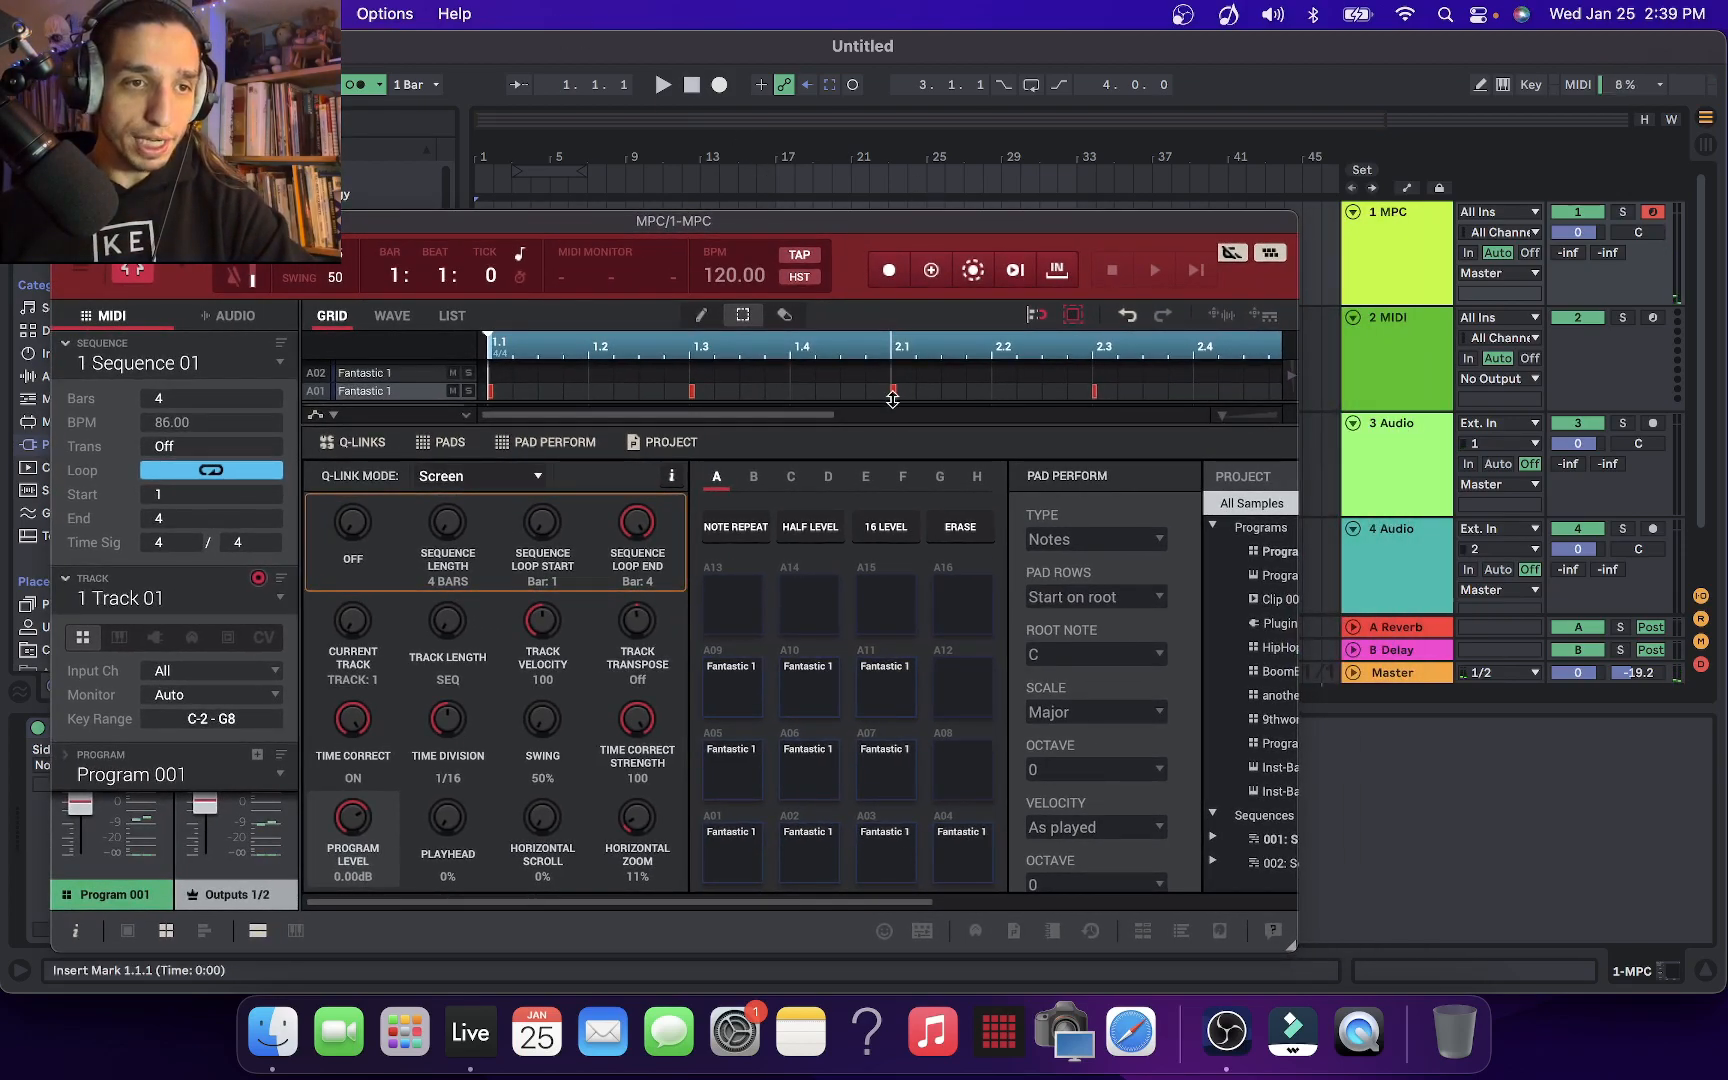
click(257, 932)
drag(1046, 230, 693, 515)
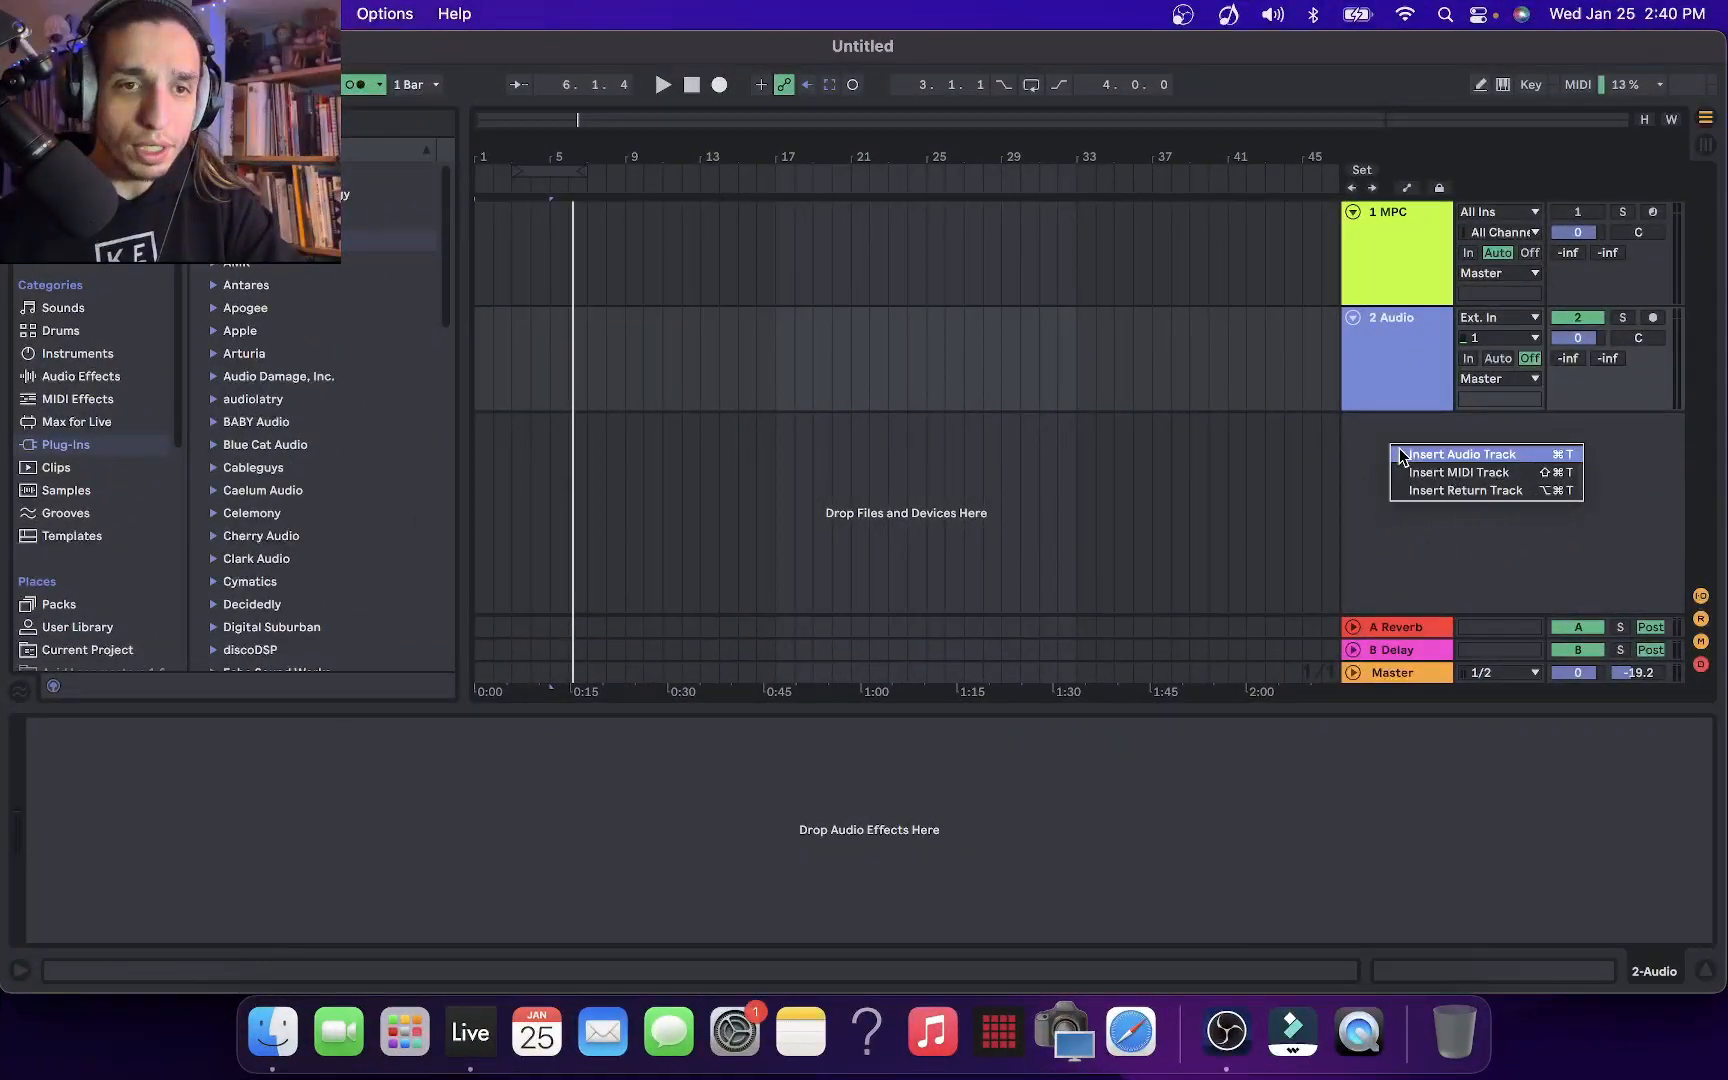
Insert four more audio tracks below 2 Audio and narrow the browser to widen the arrangement
click(1475, 455)
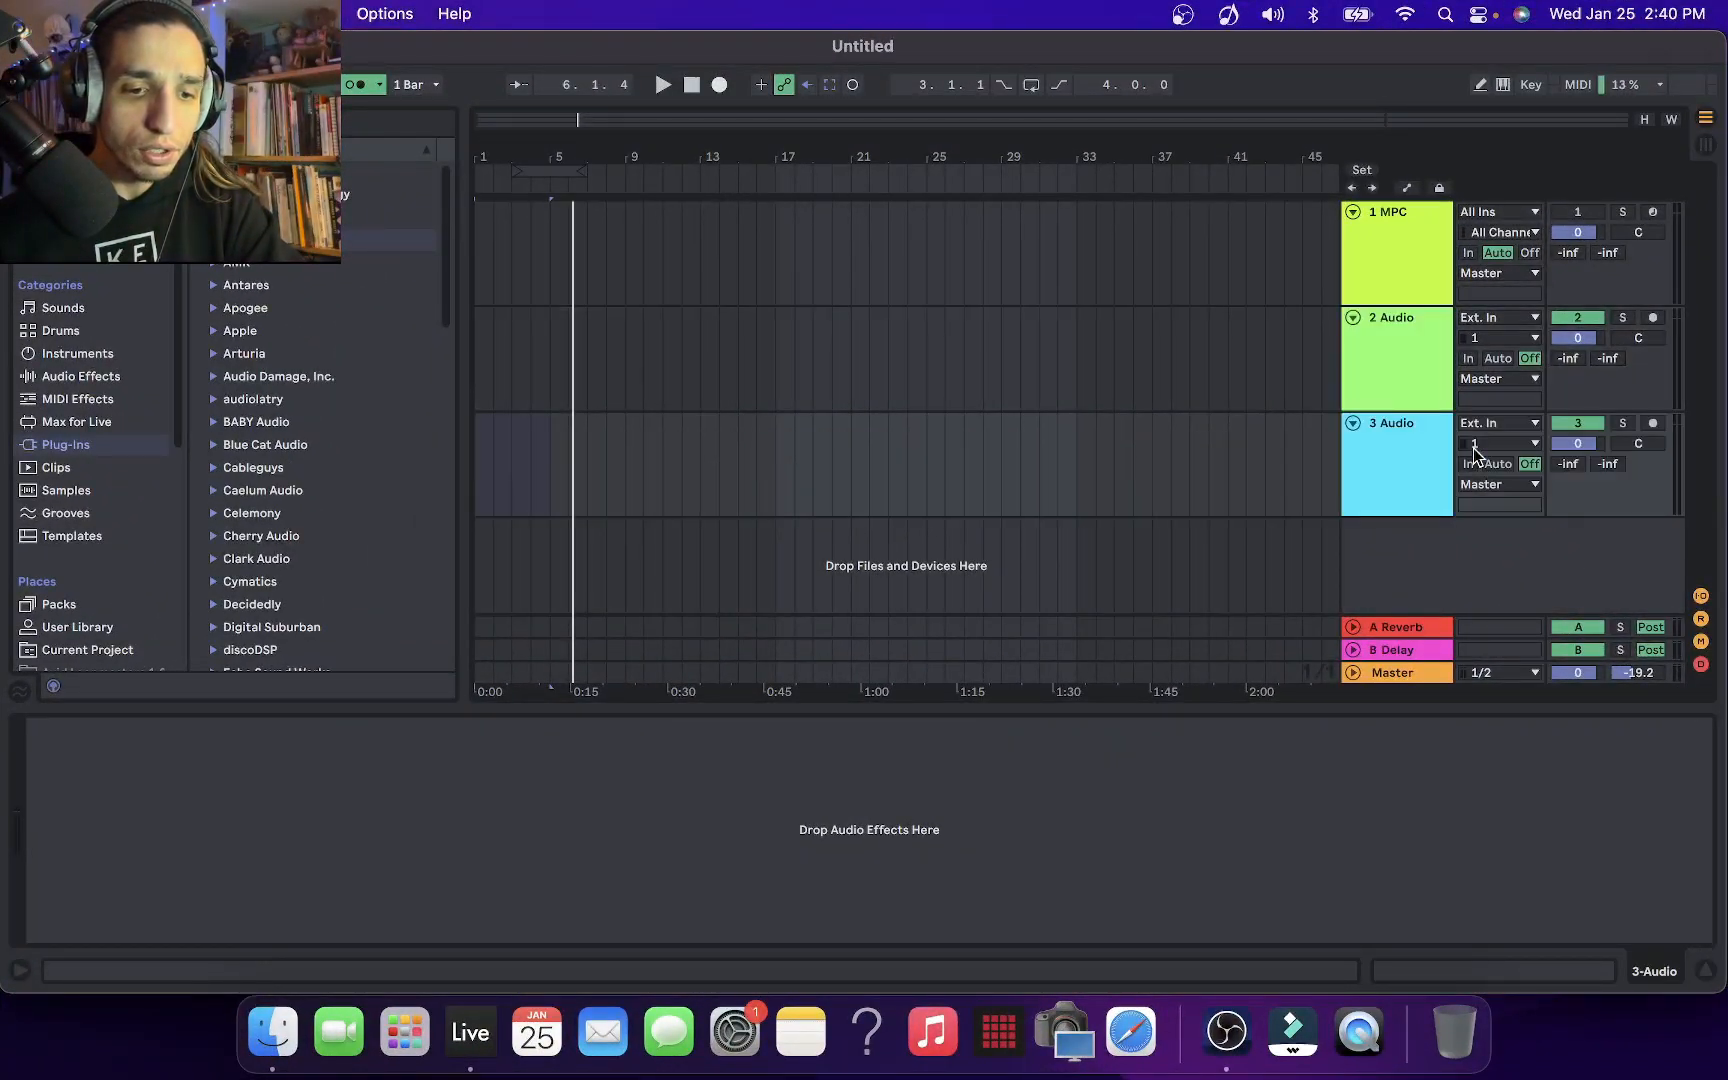
key(super+t)
key(super+t)
key(super+t)
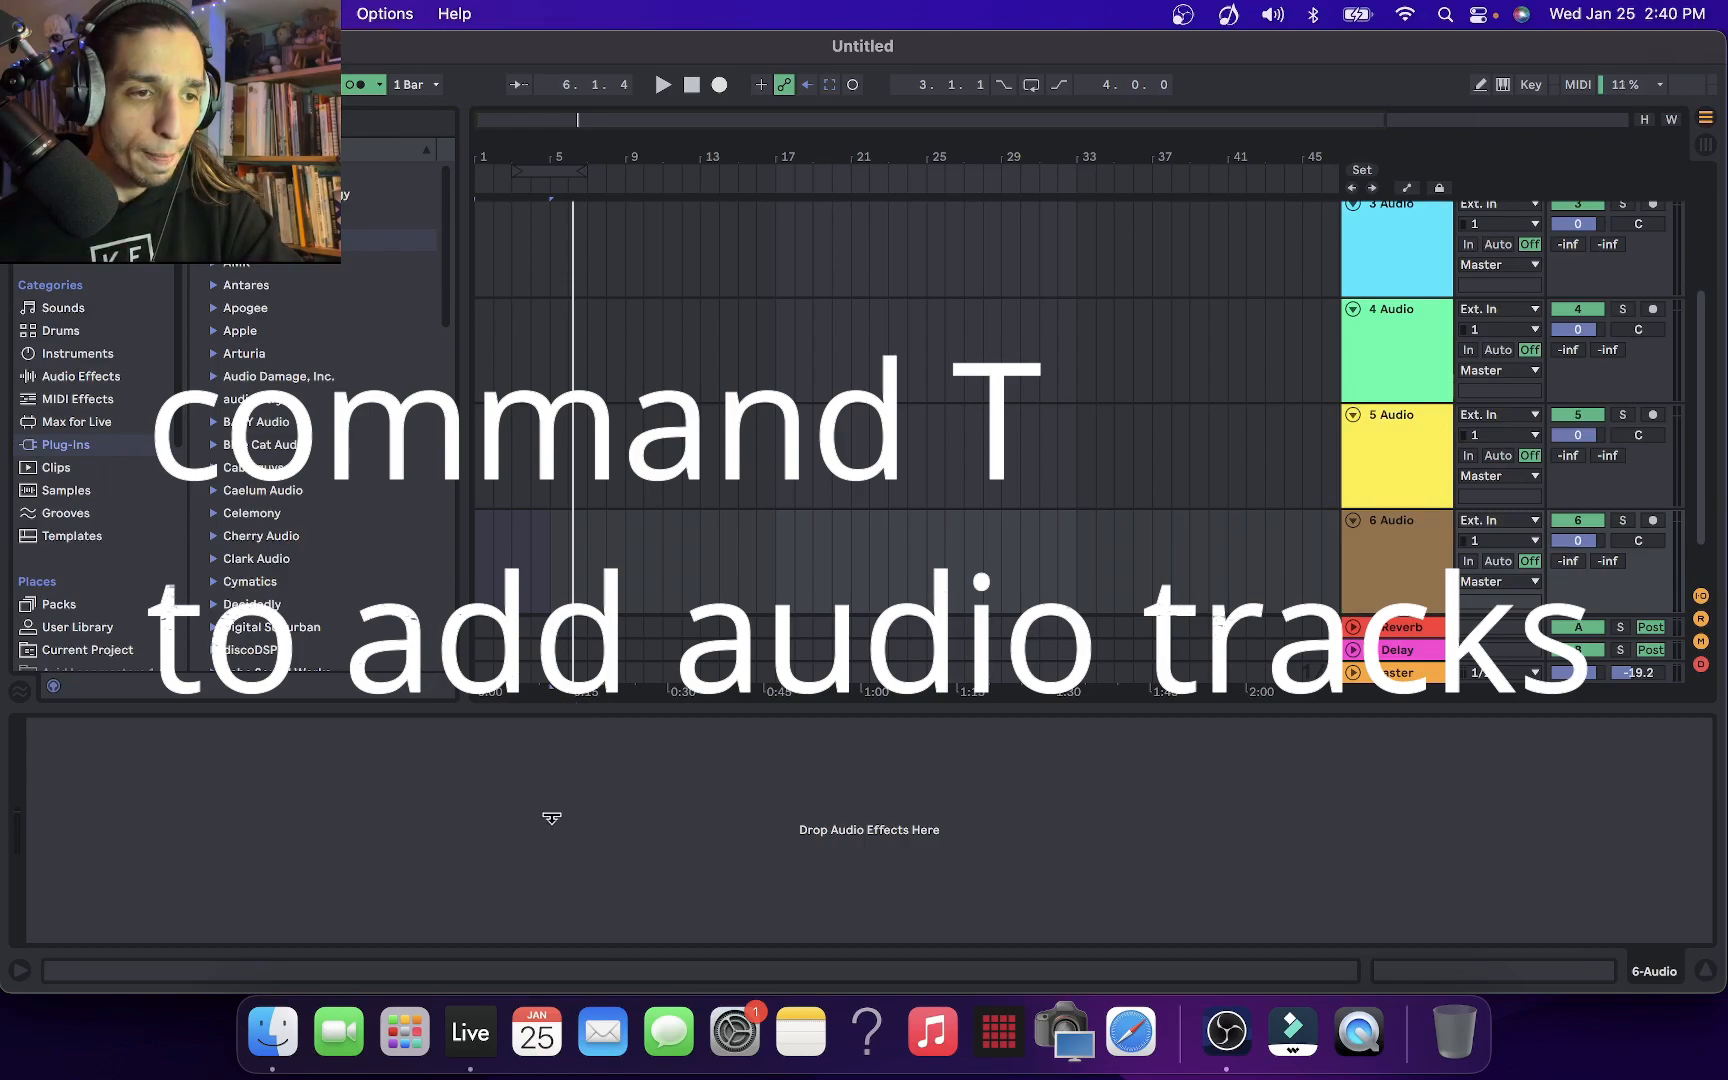
drag(464, 507, 104, 507)
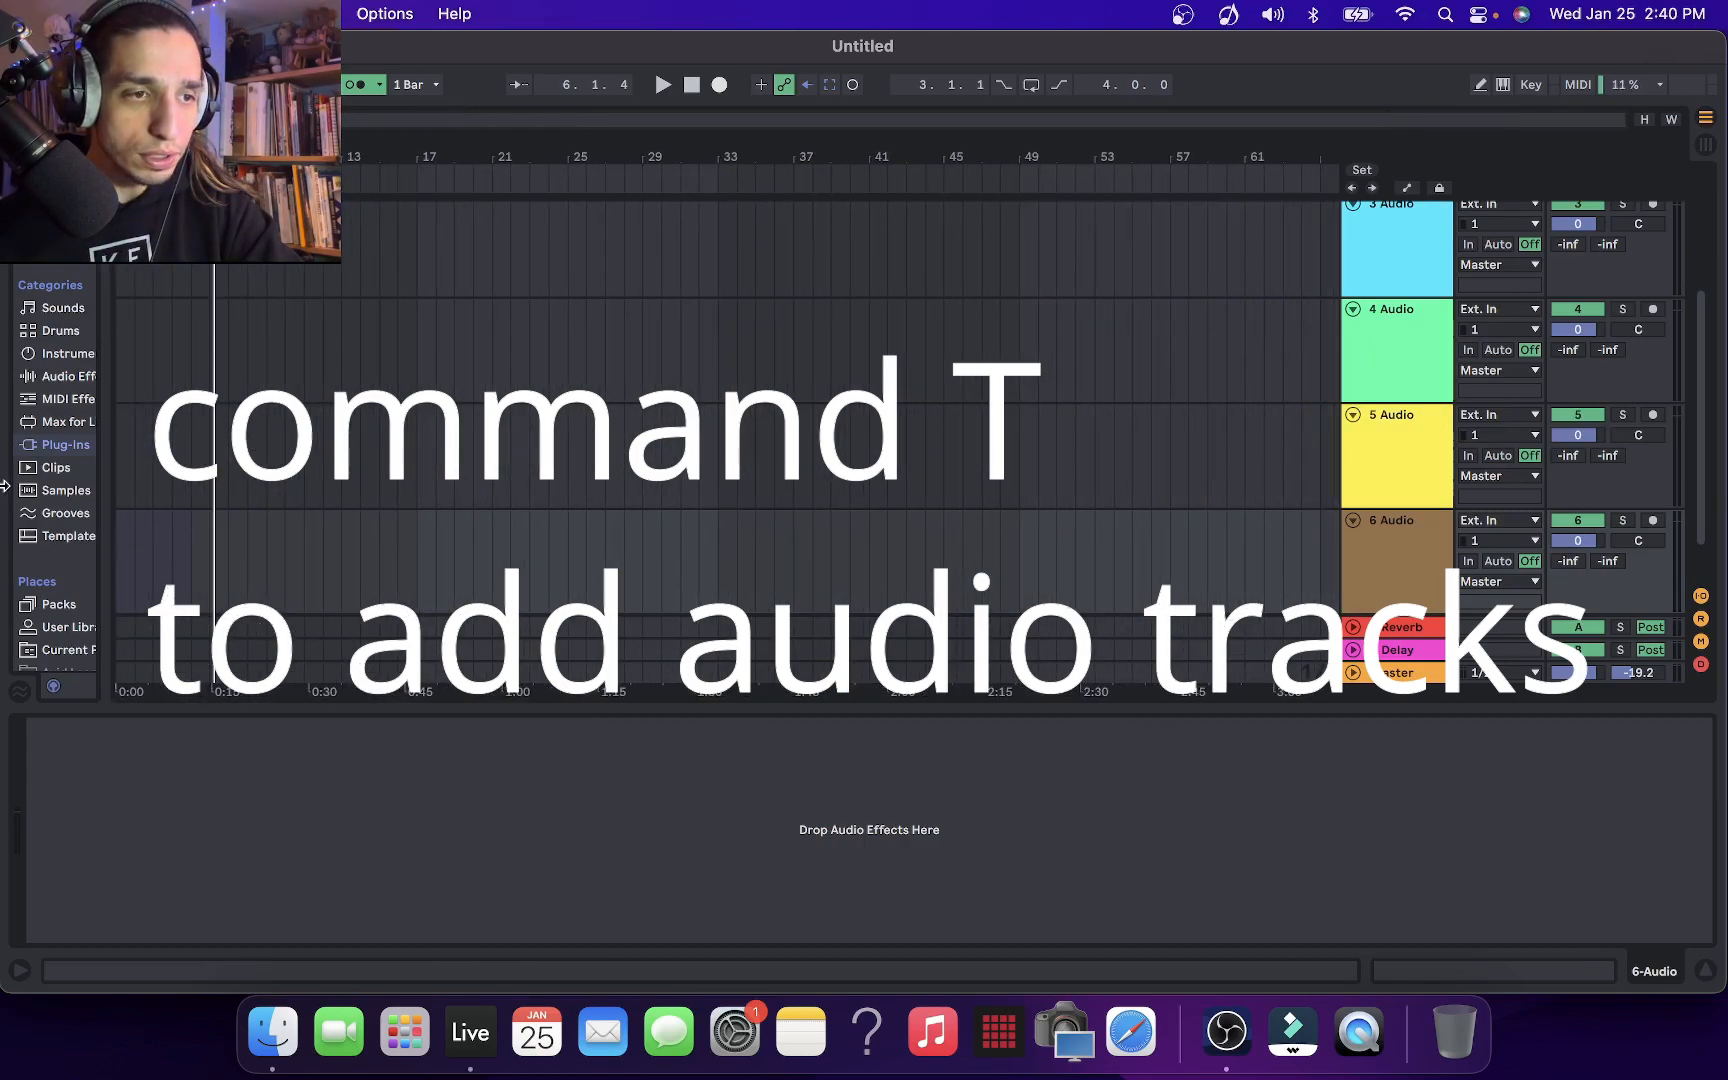
scroll(1322, 427, up, 2)
scroll(1322, 427, up, 1)
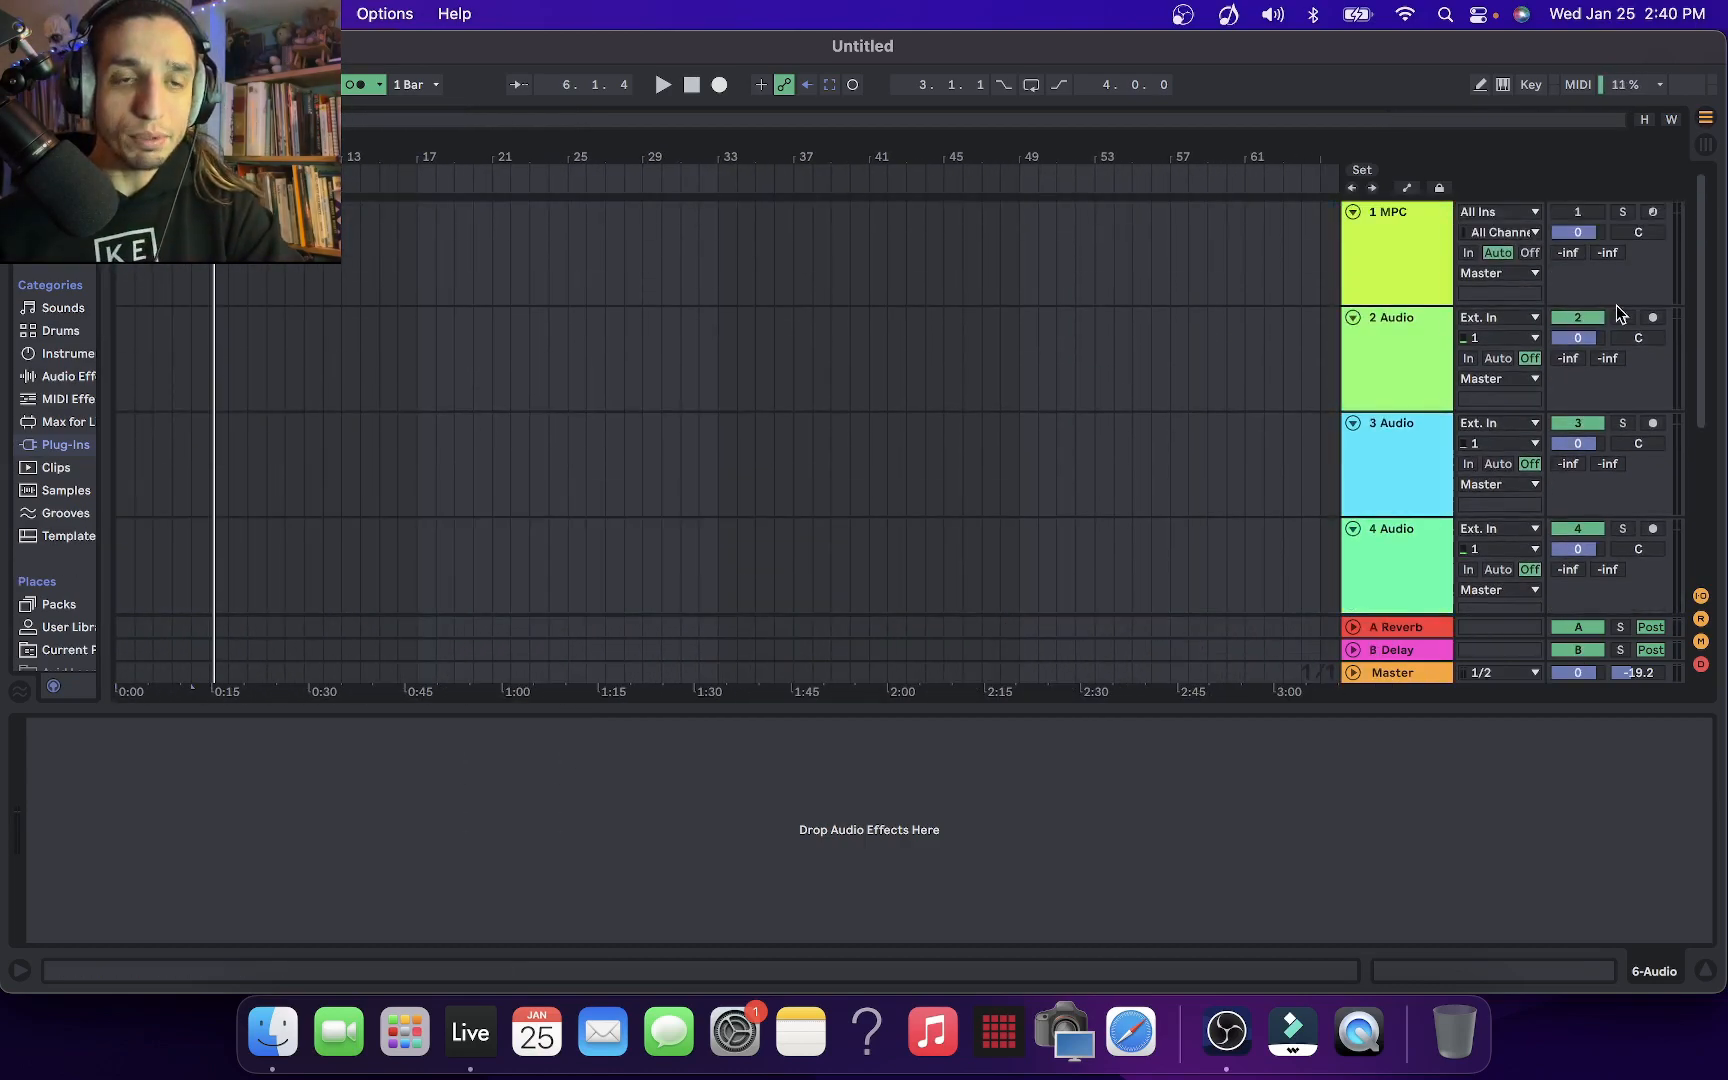
Set track 2 Audio to receive from 1-MPC using the Output 3,4-MPC channel
click(1495, 318)
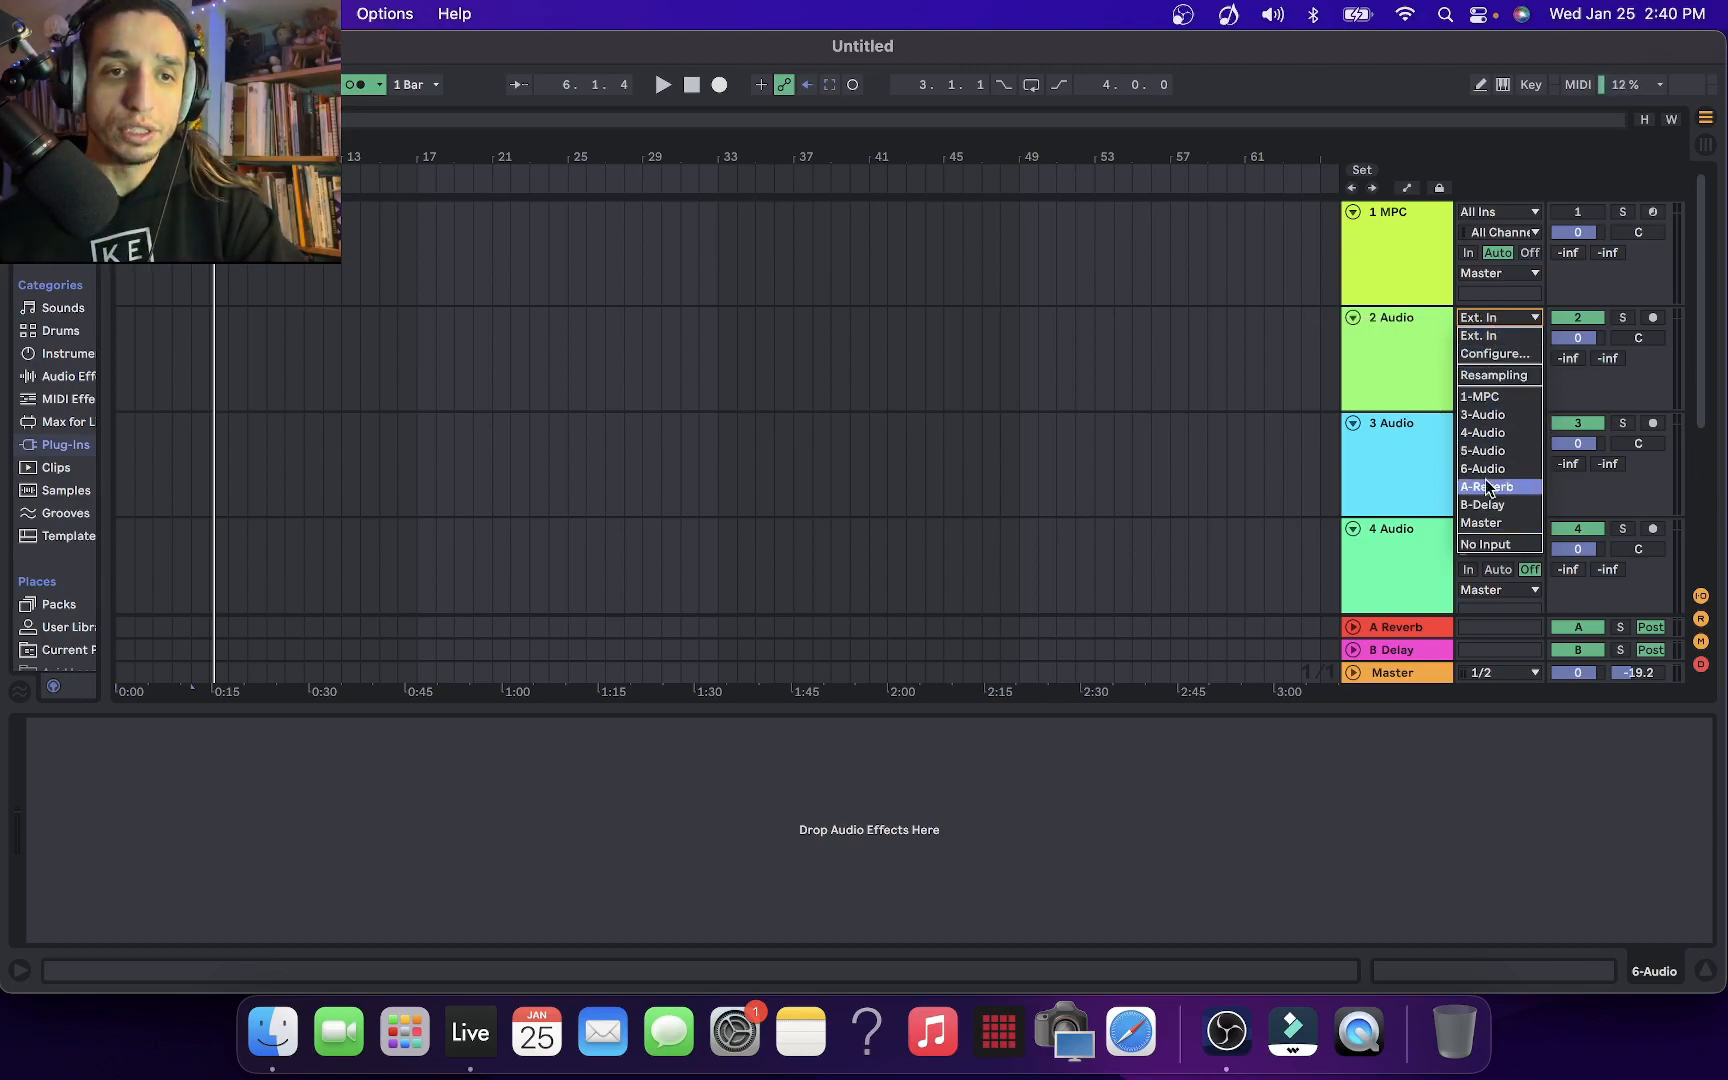
click(1492, 397)
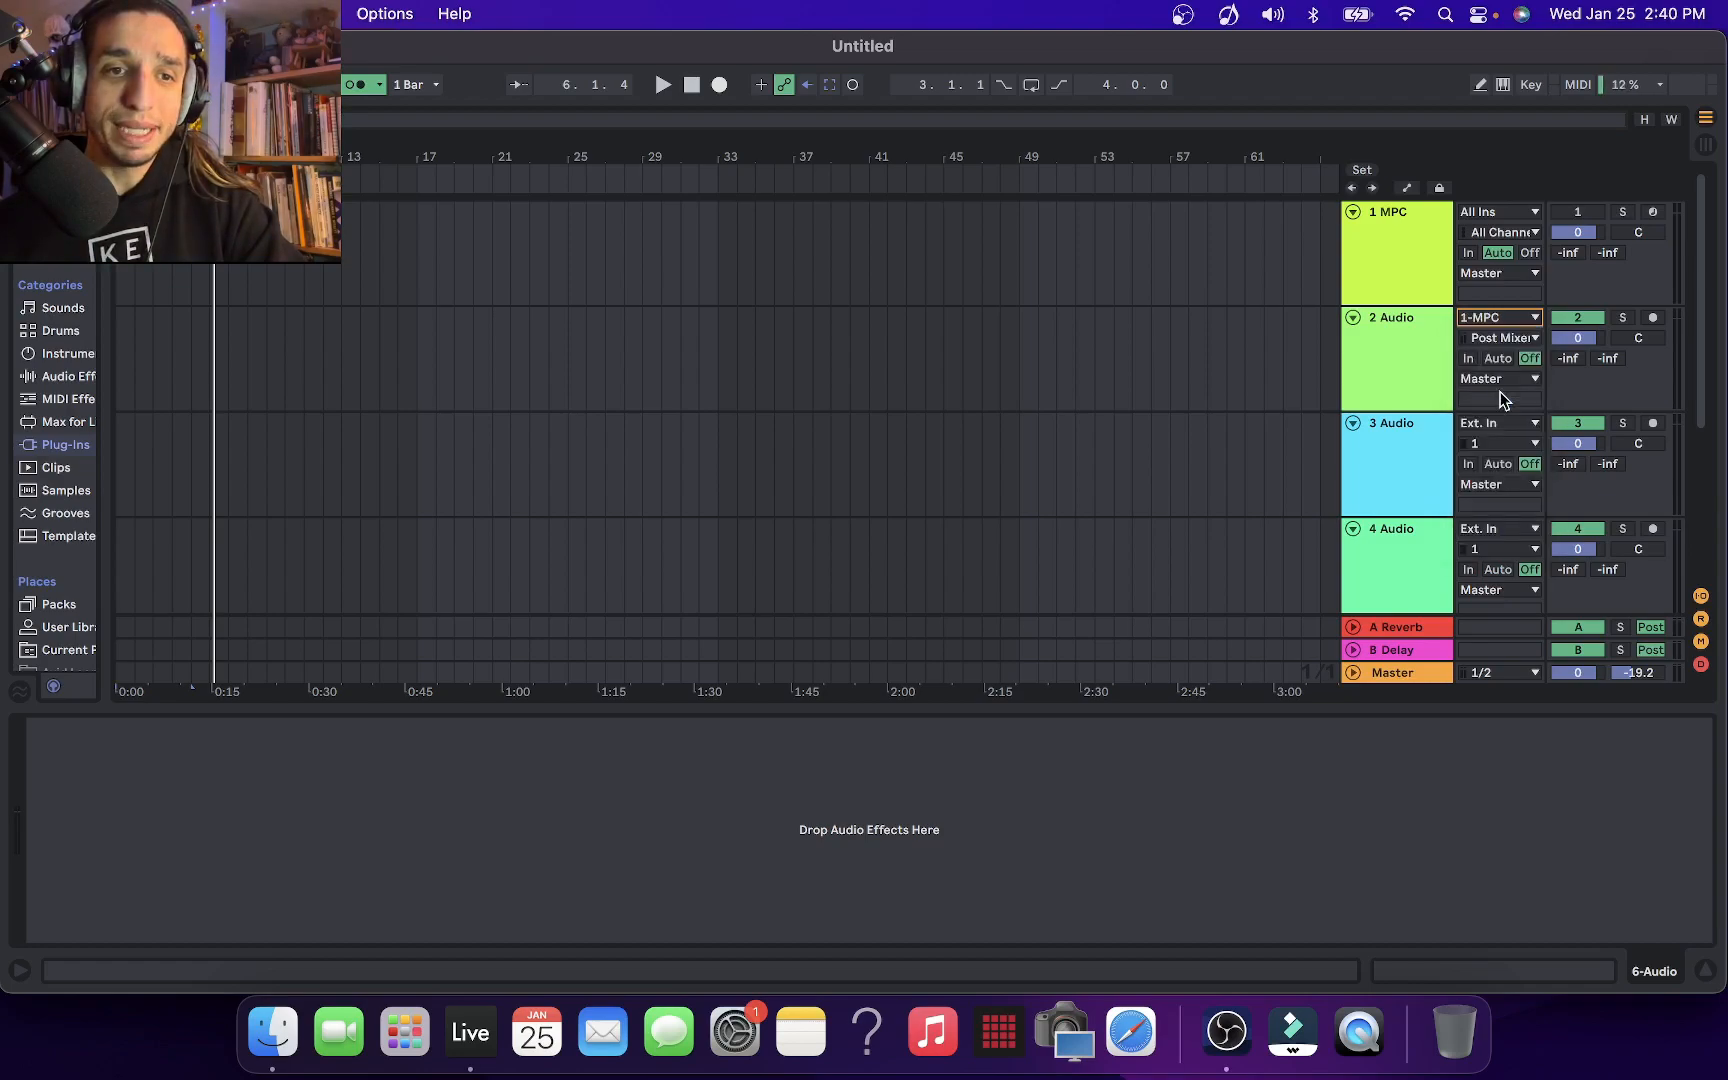
click(1505, 338)
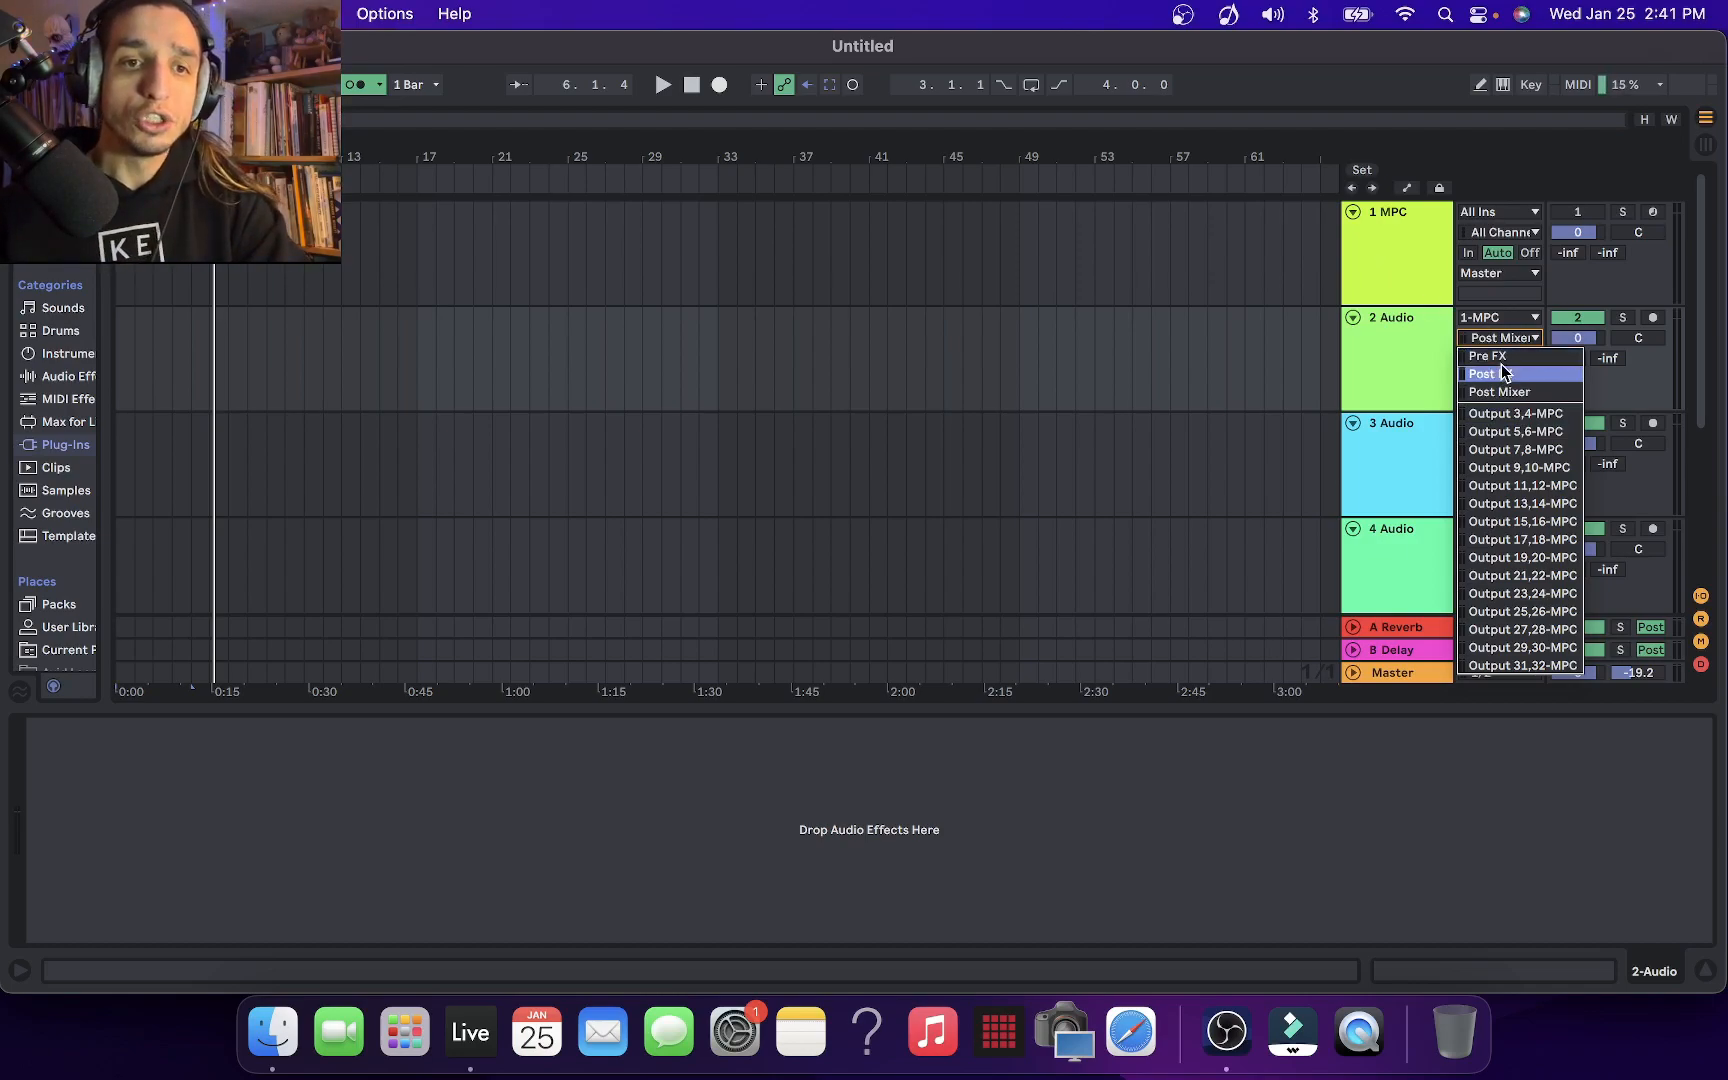
click(1525, 414)
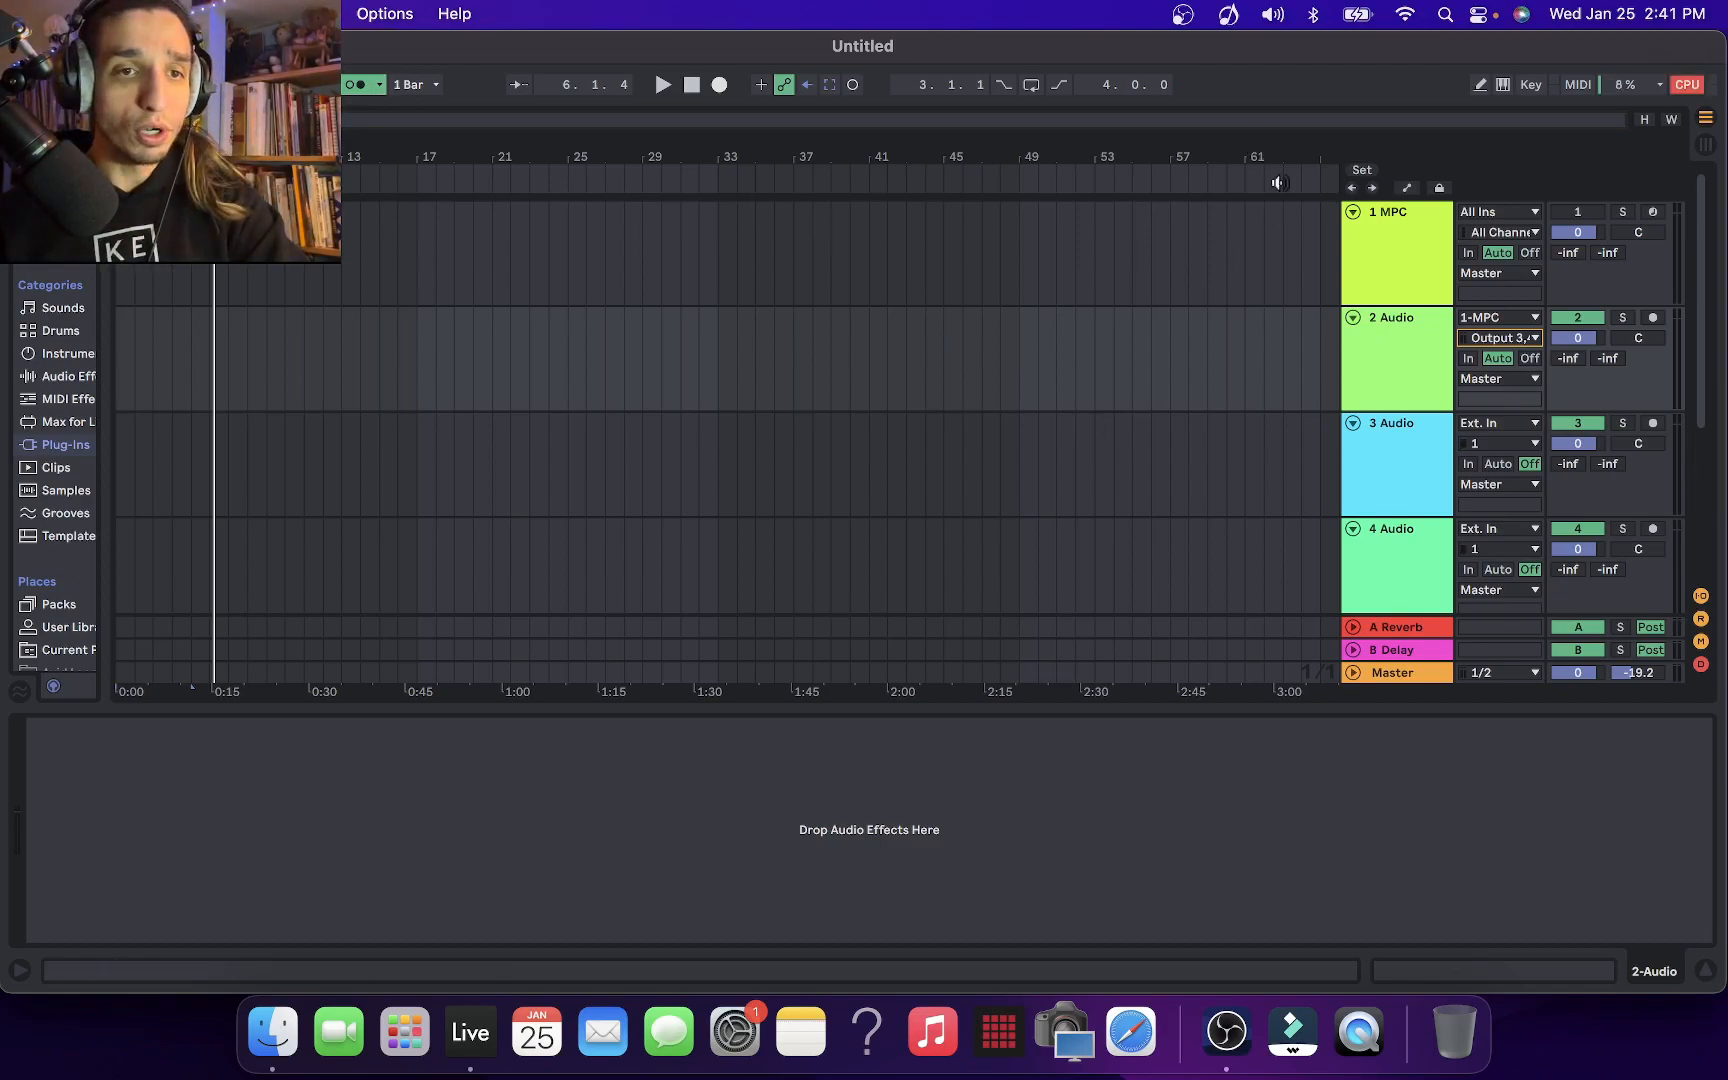
Collapse the MPC's sequence and track settings and route Program 001 to stereo output Out 3,4
click(1350, 238)
drag(600, 262, 884, 129)
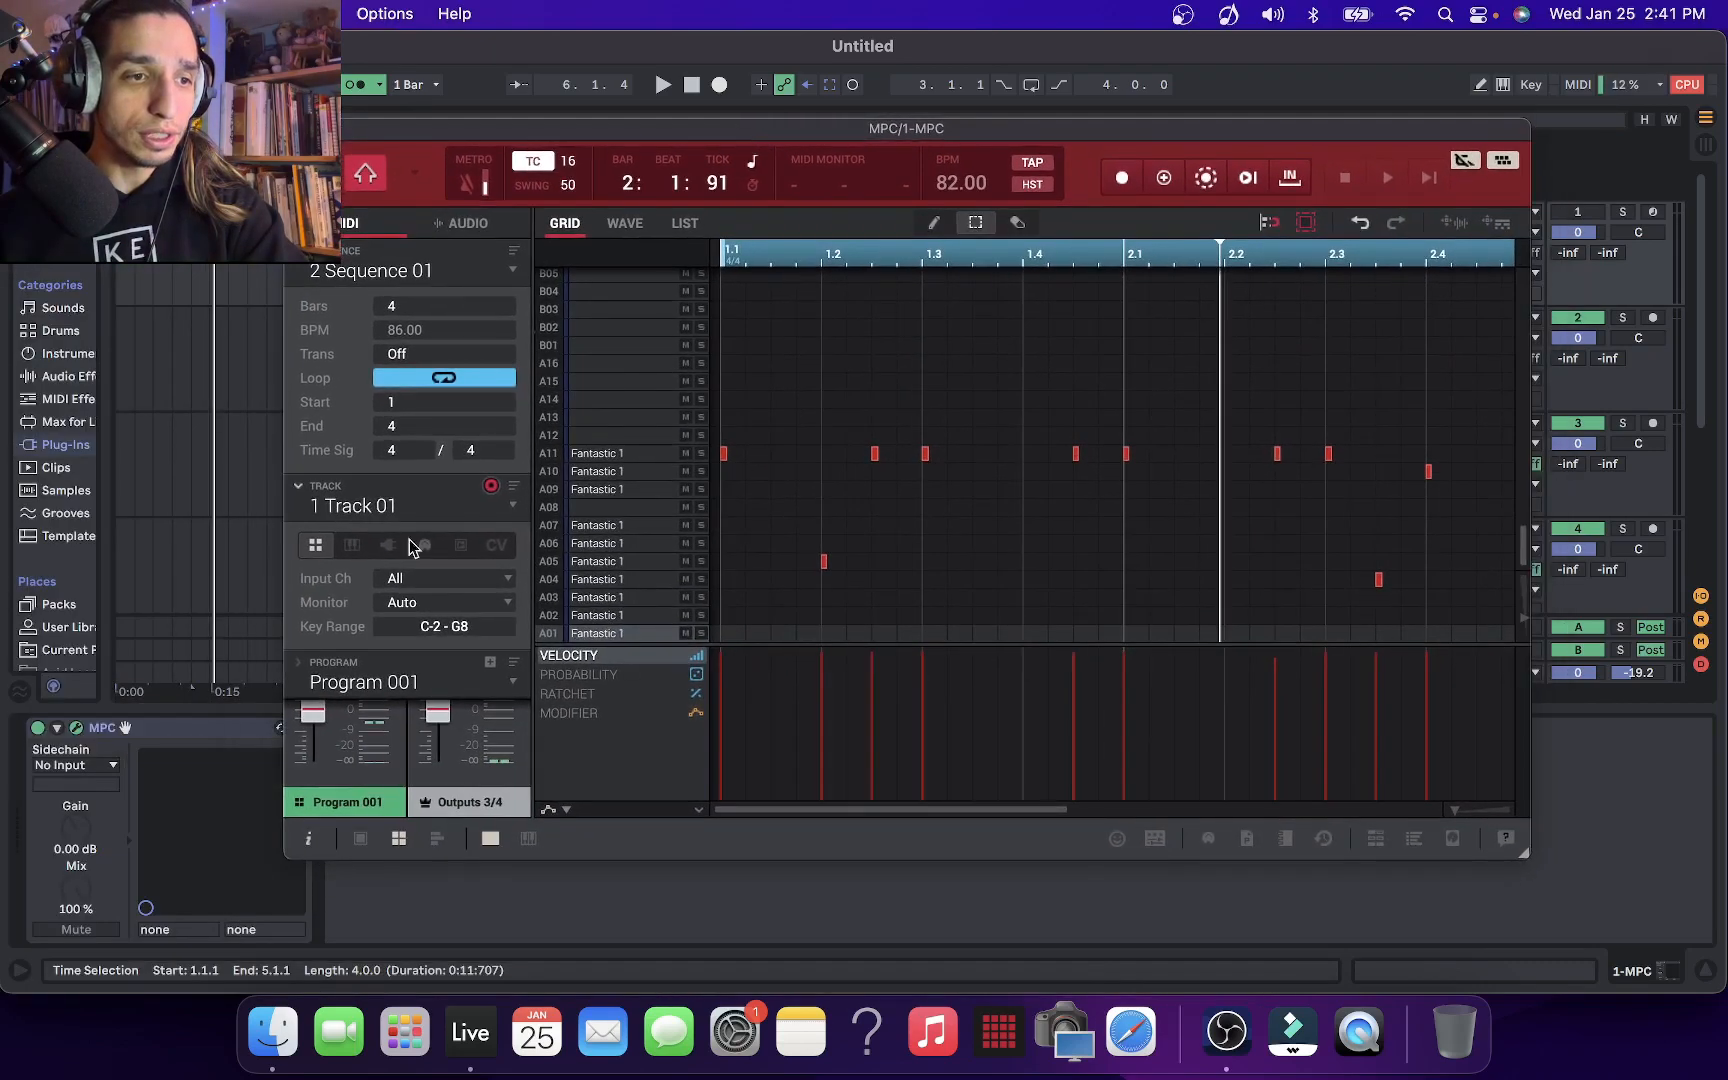
click(298, 486)
click(298, 250)
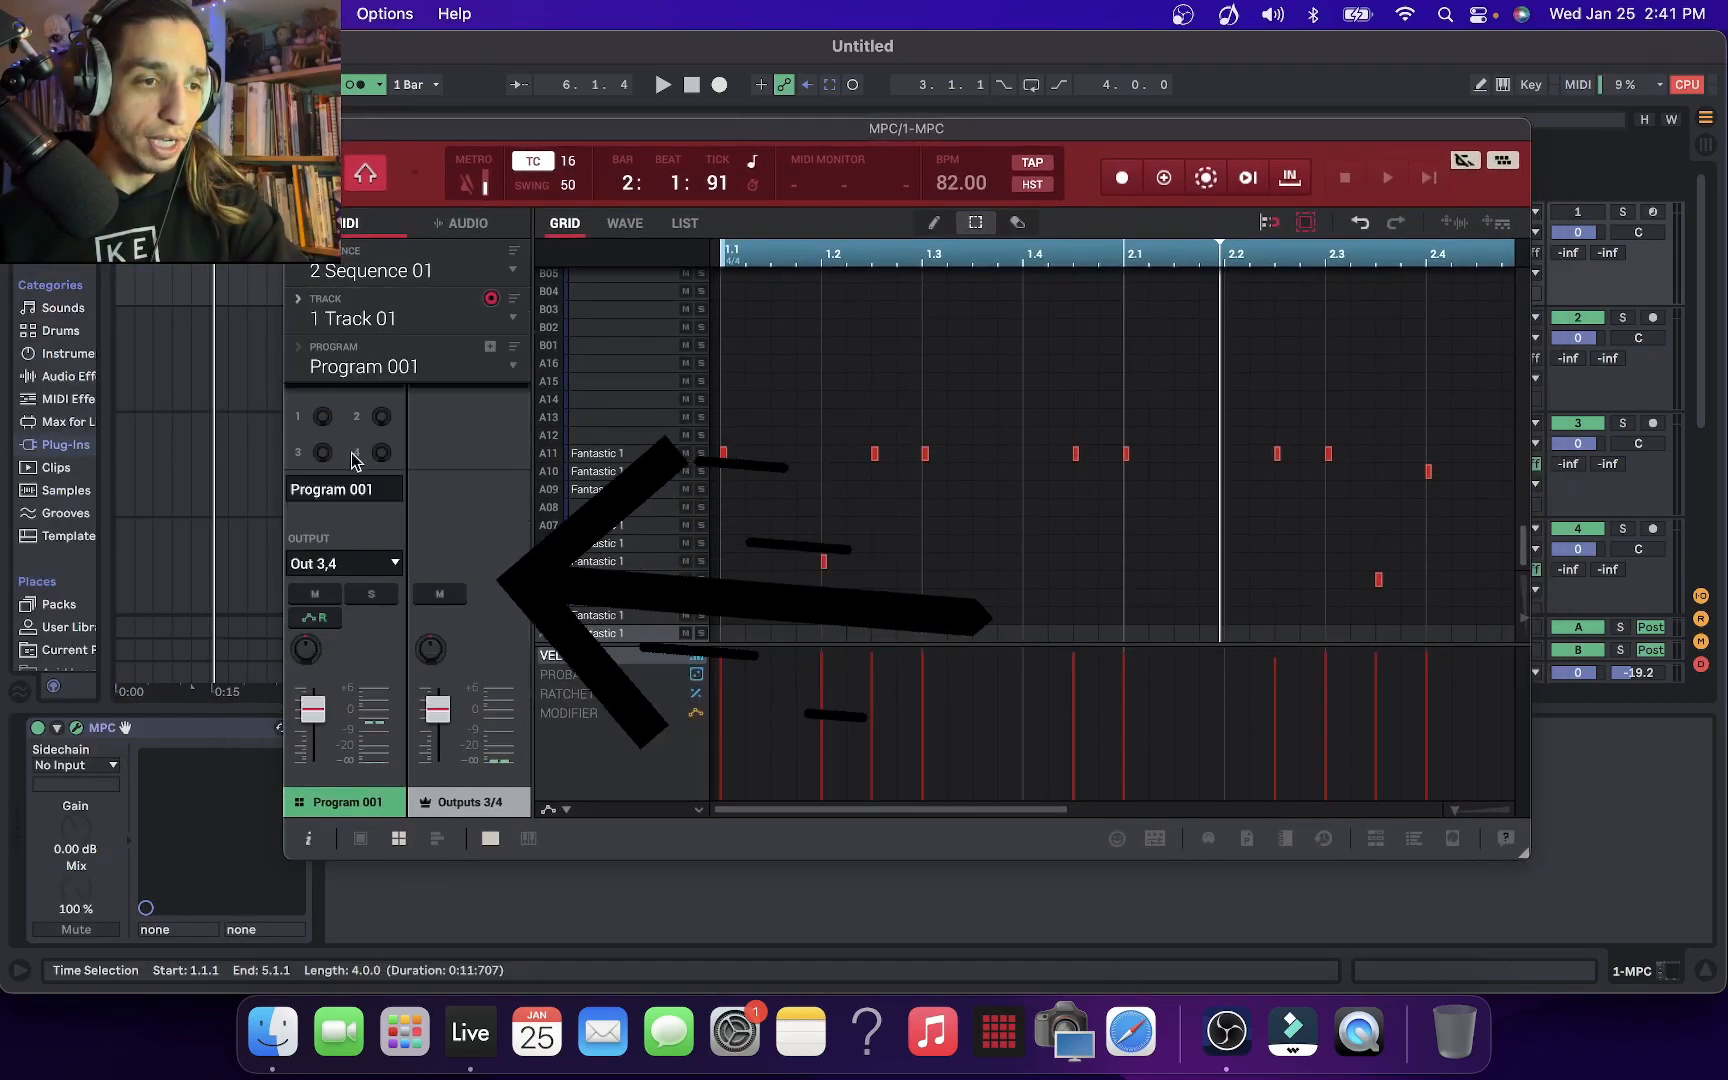
click(390, 563)
mouse_move(386, 622)
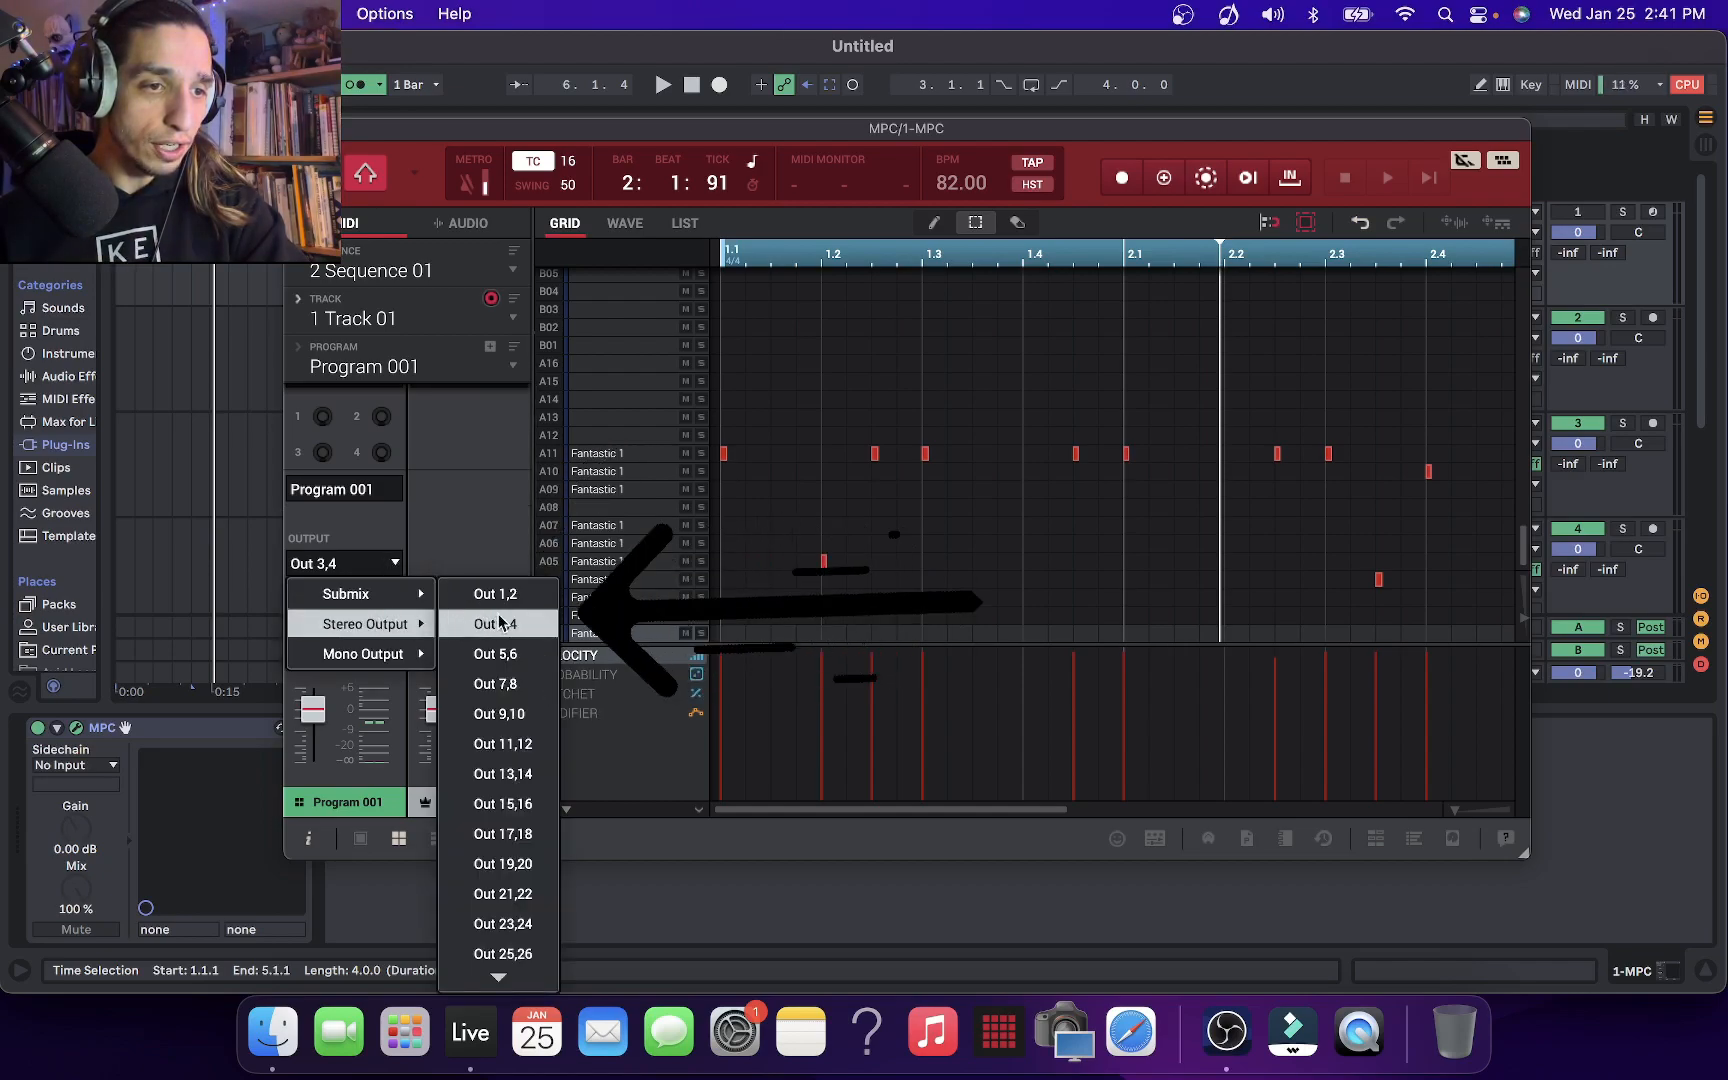
scroll(510, 885, down, 2)
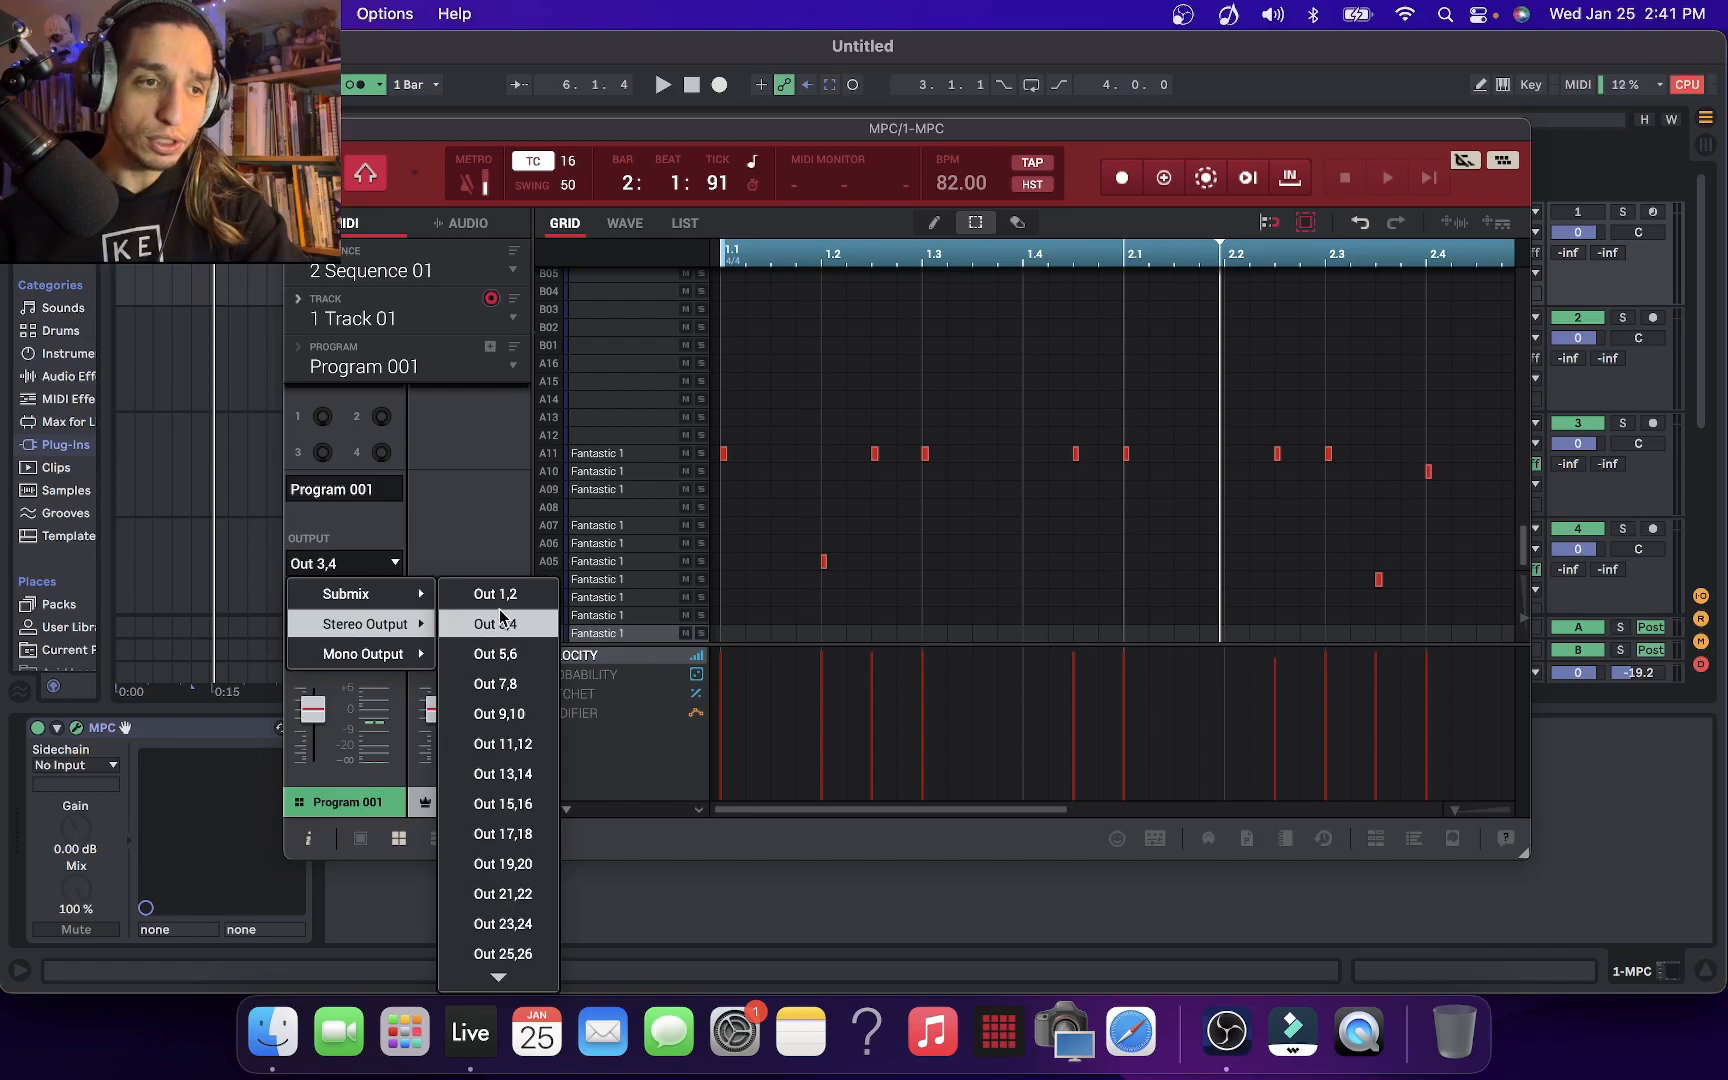
click(508, 623)
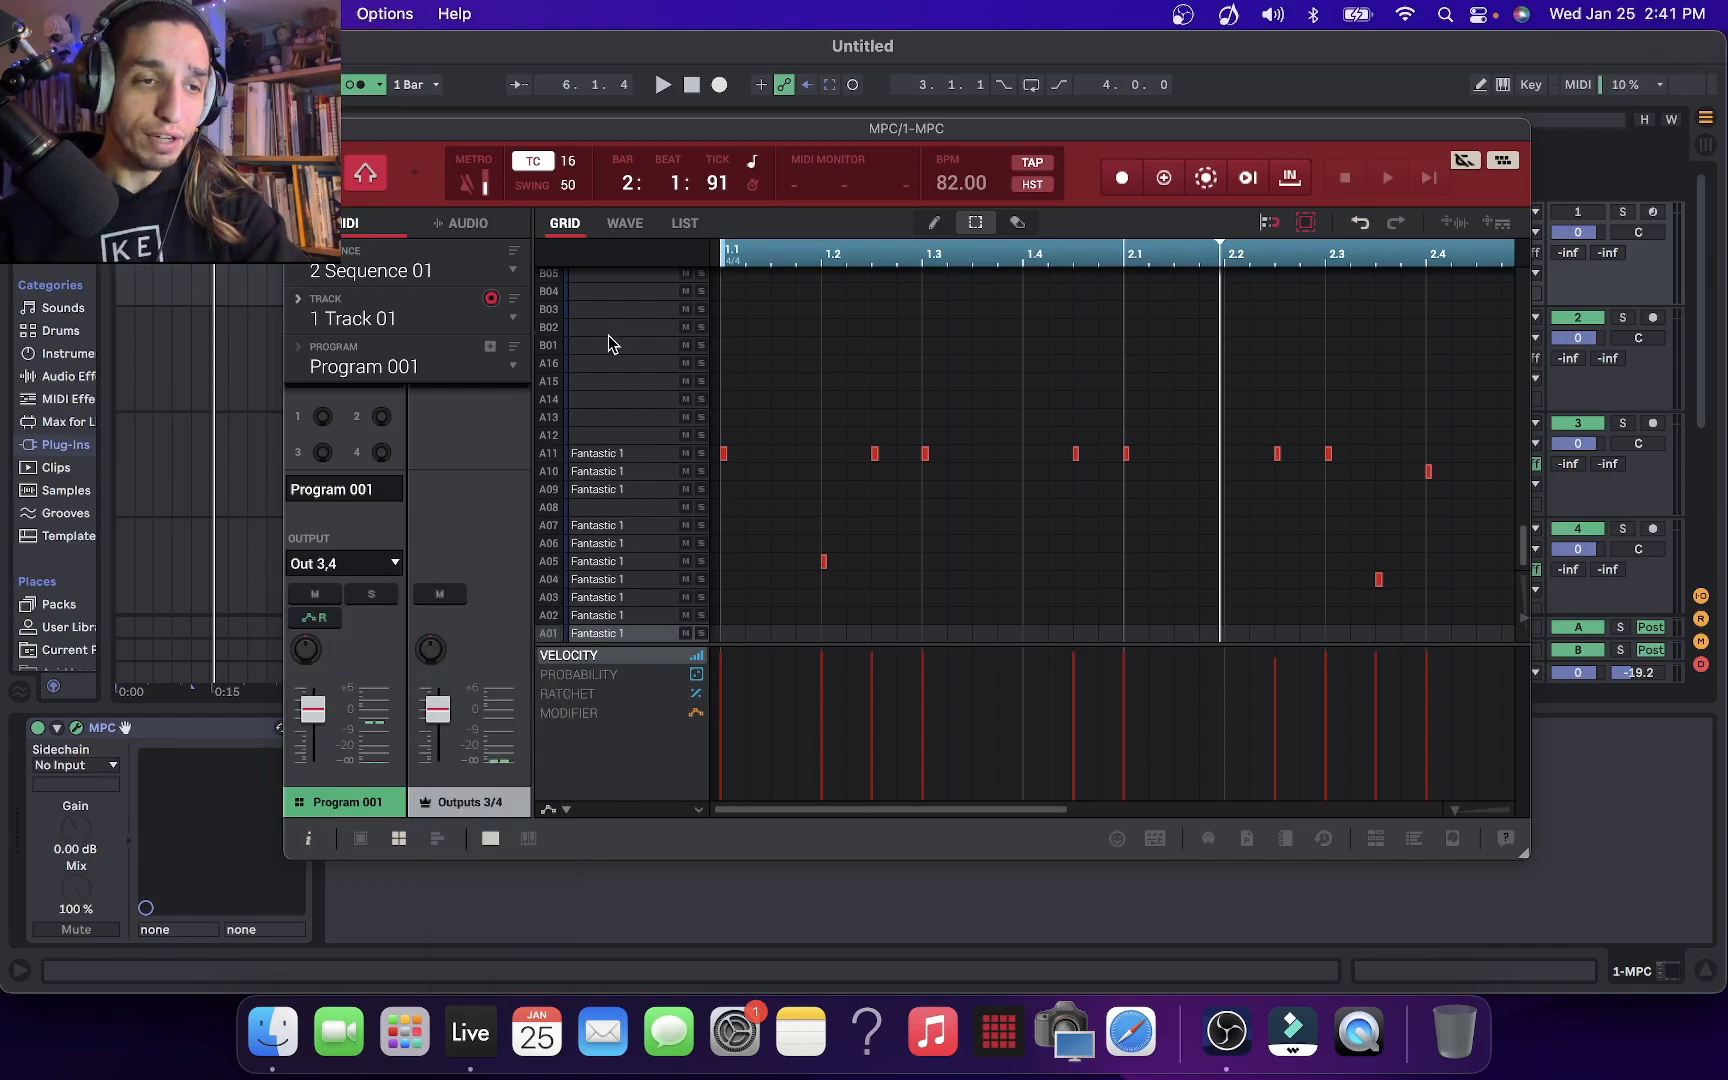
Move the MPC plug-in window out of the way and arm track 2 Audio for recording
drag(453, 135, 1727, 450)
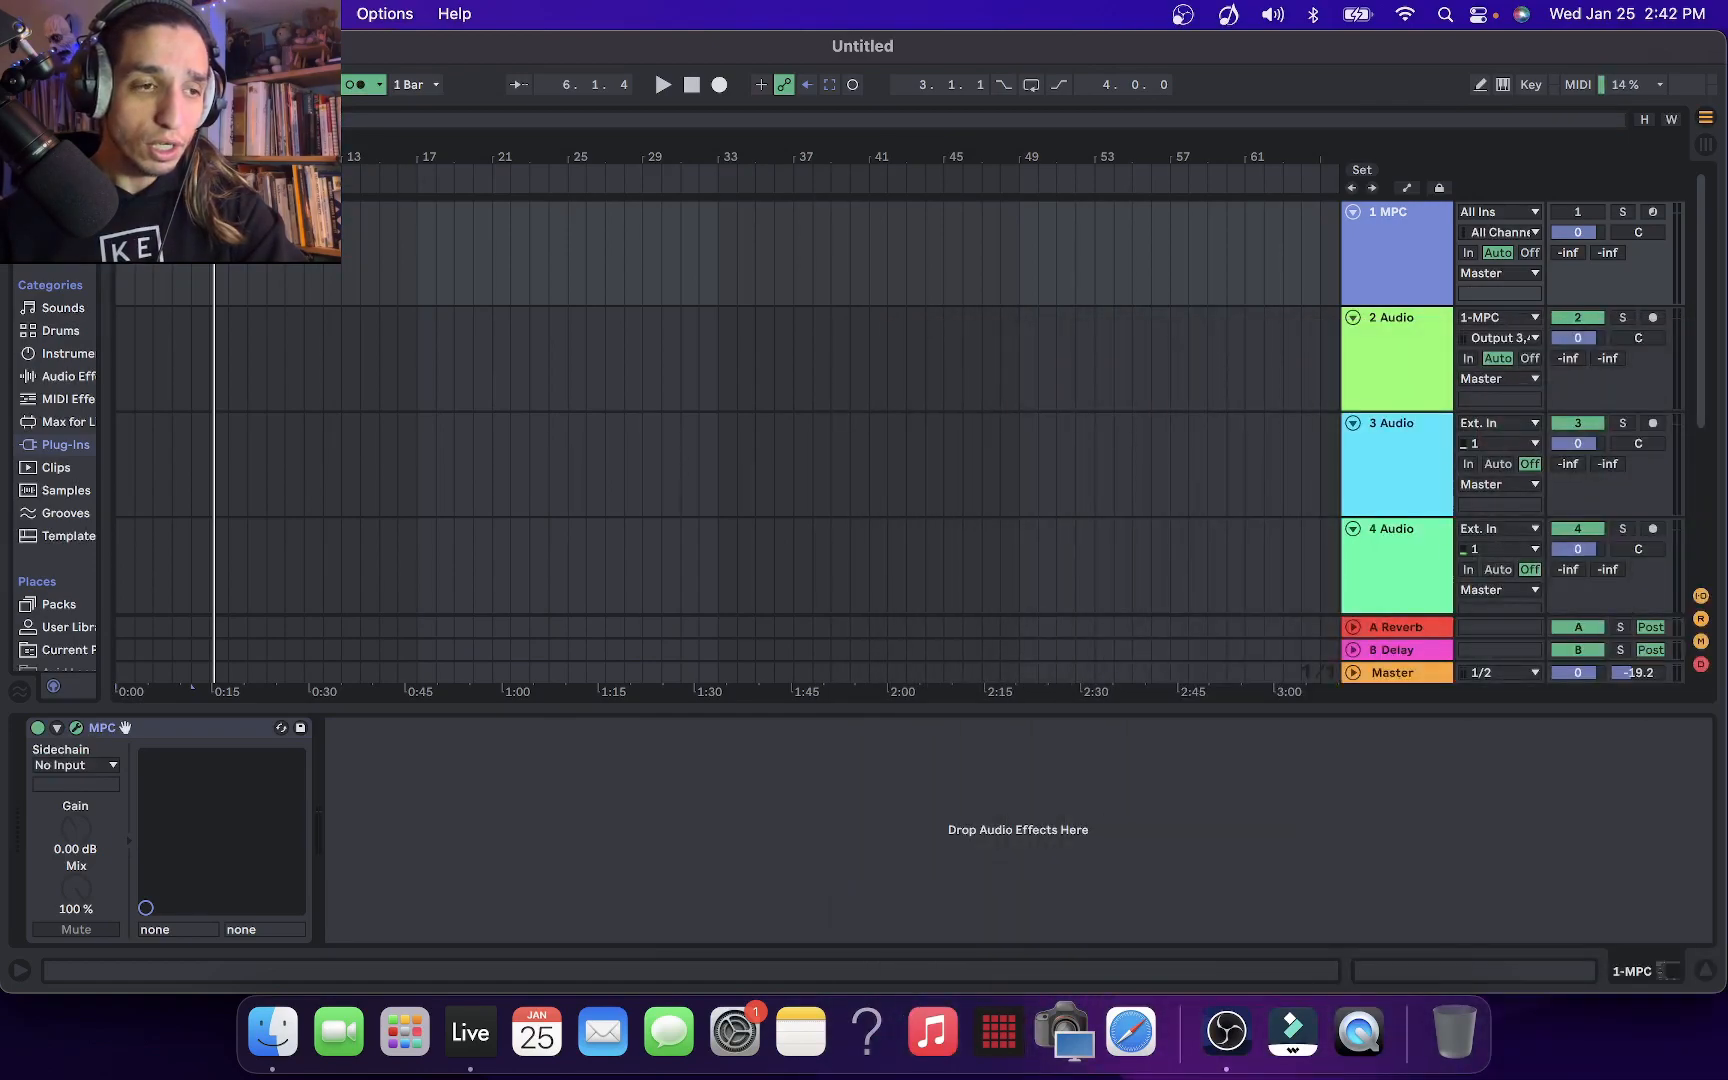
click(77, 728)
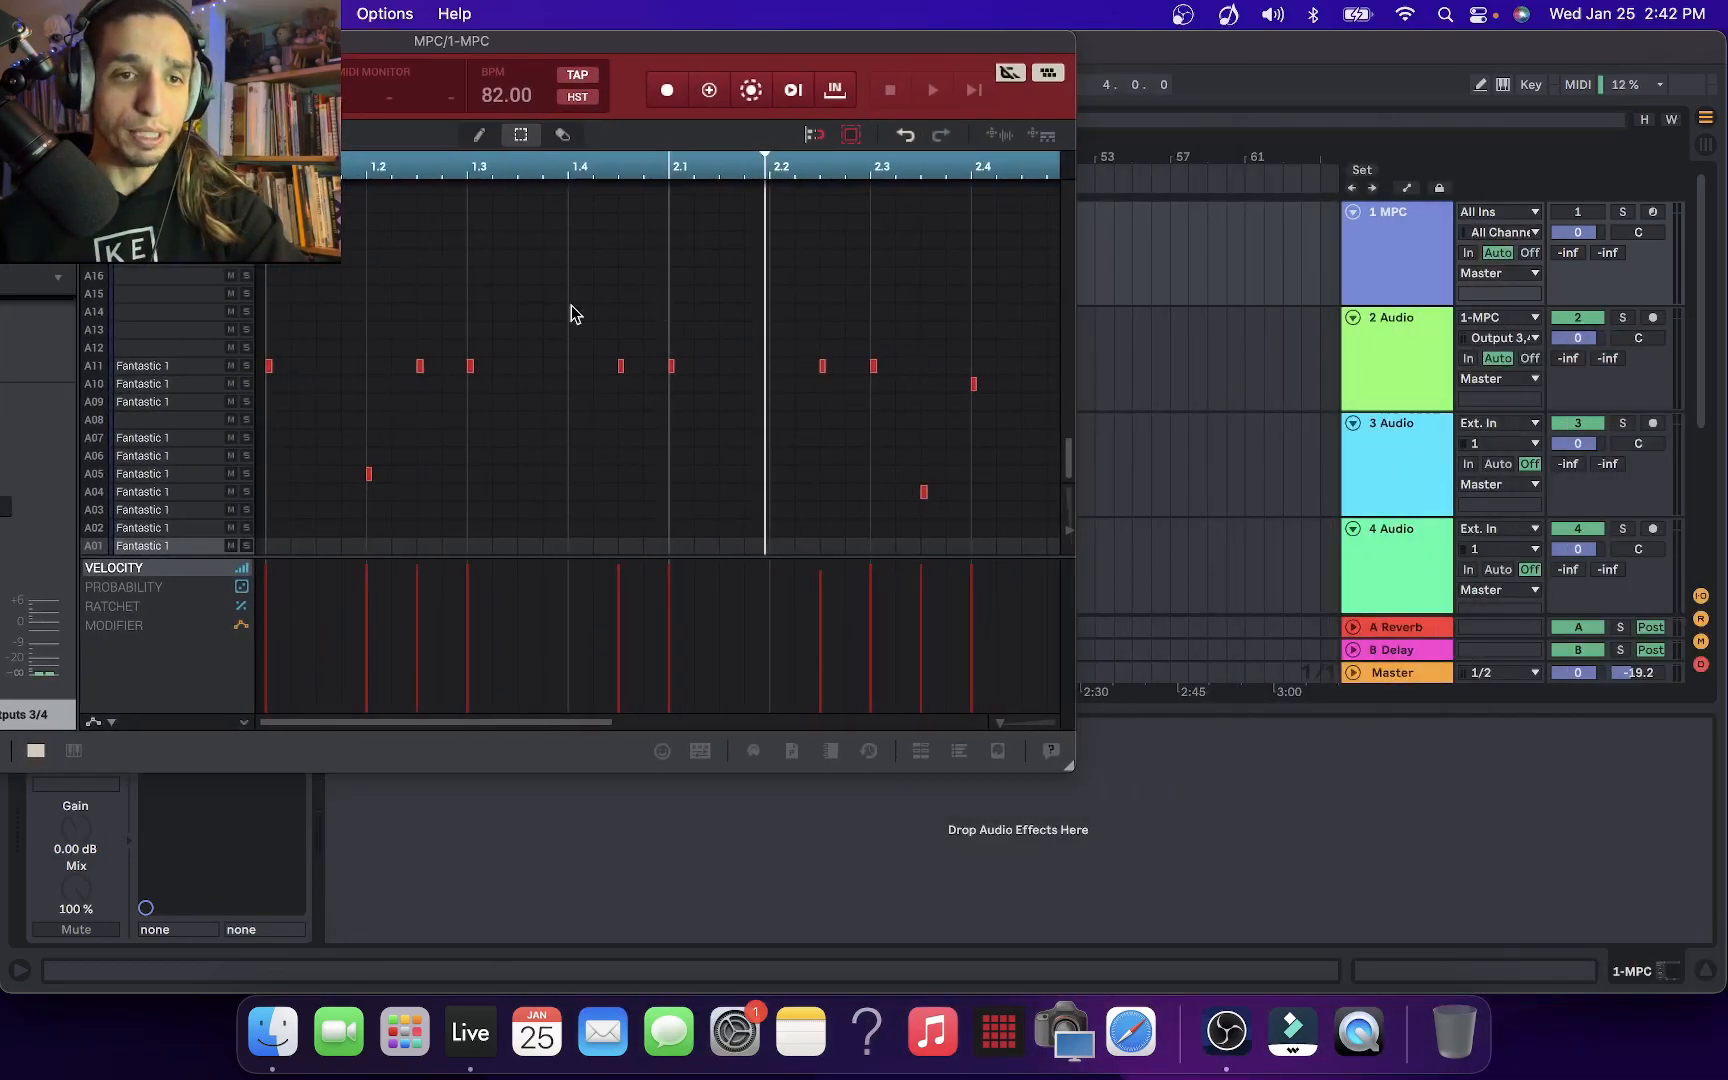
click(1415, 354)
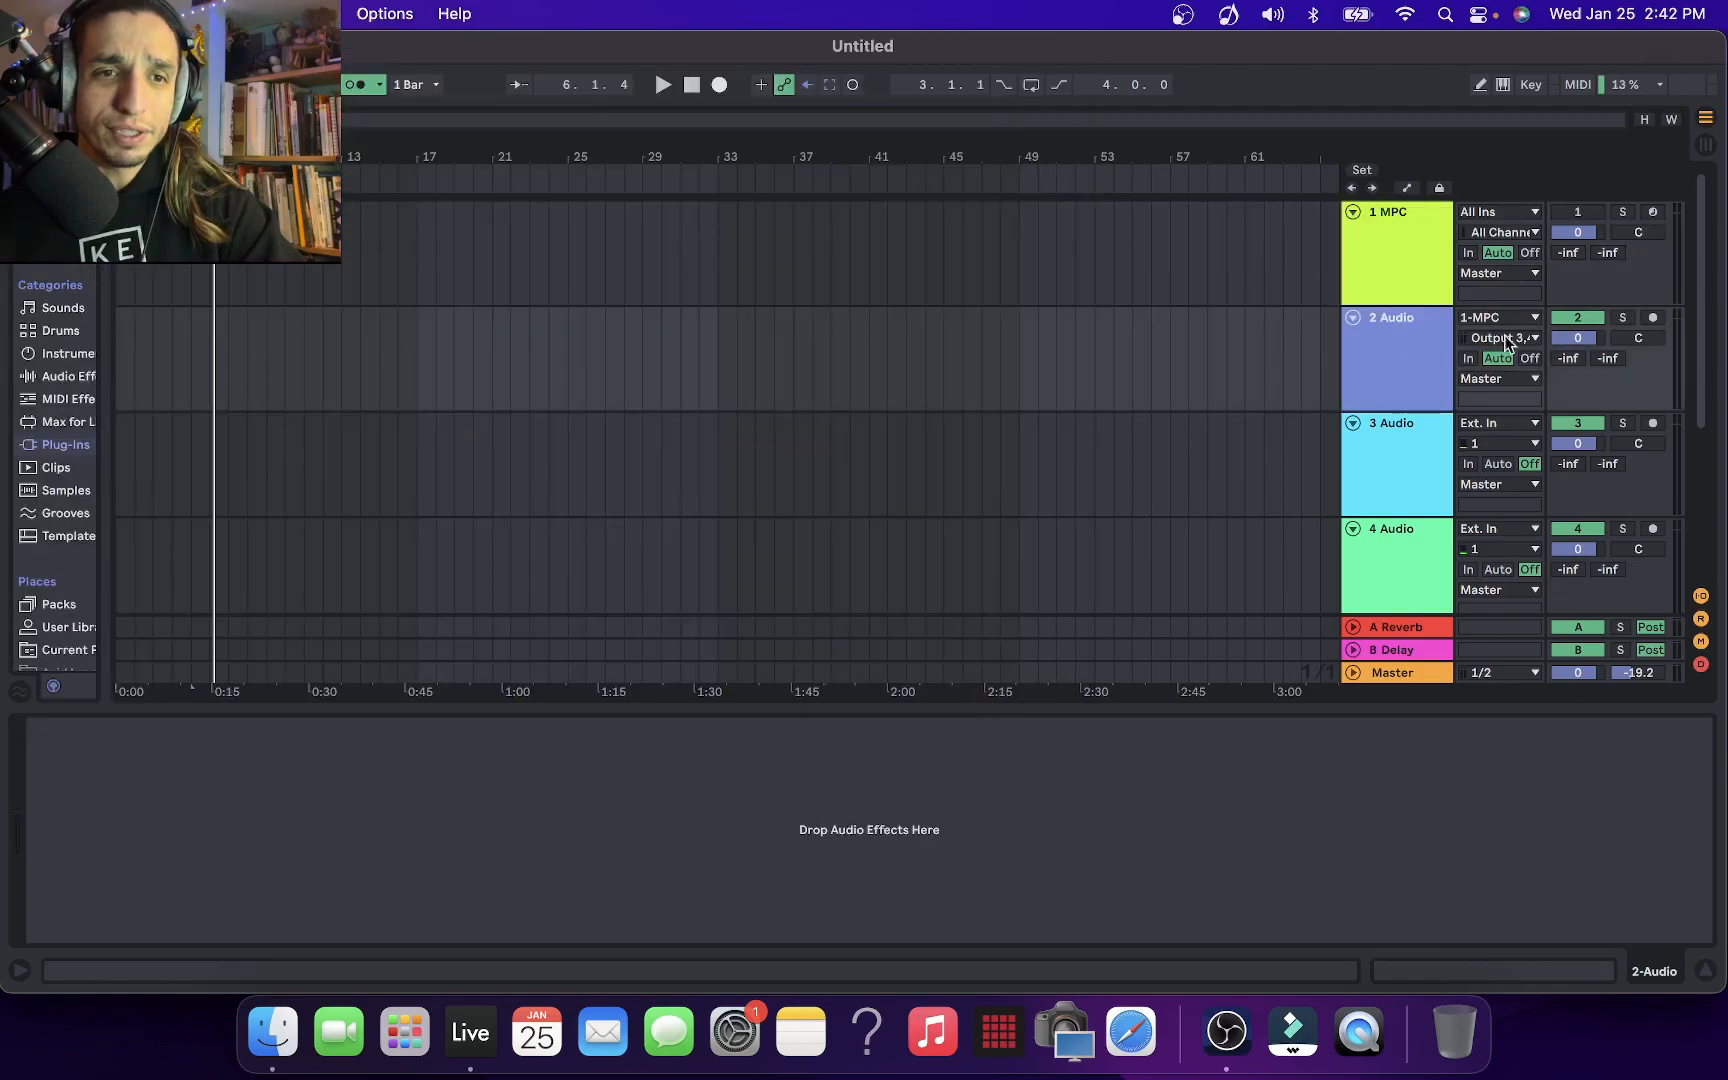
click(1654, 318)
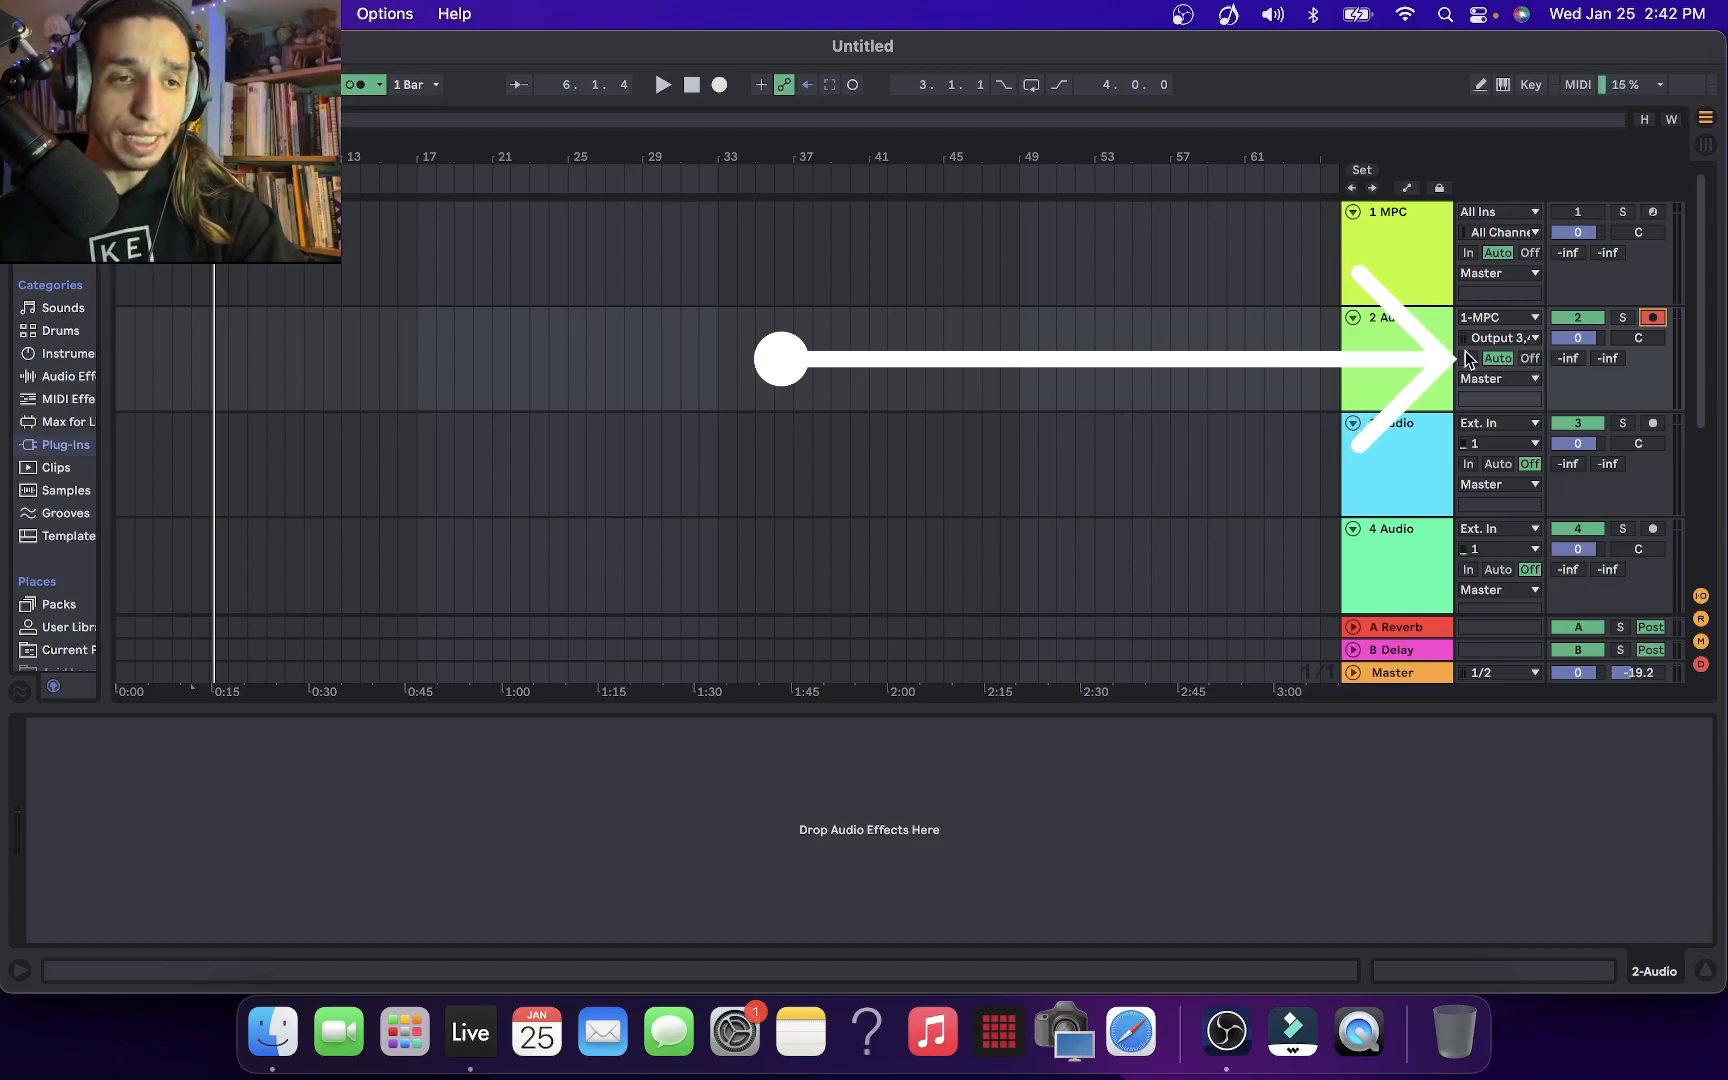
Play the MPC signal through 2 Audio, lower the Master volume to -10.2 dB, and stop playback
key(space)
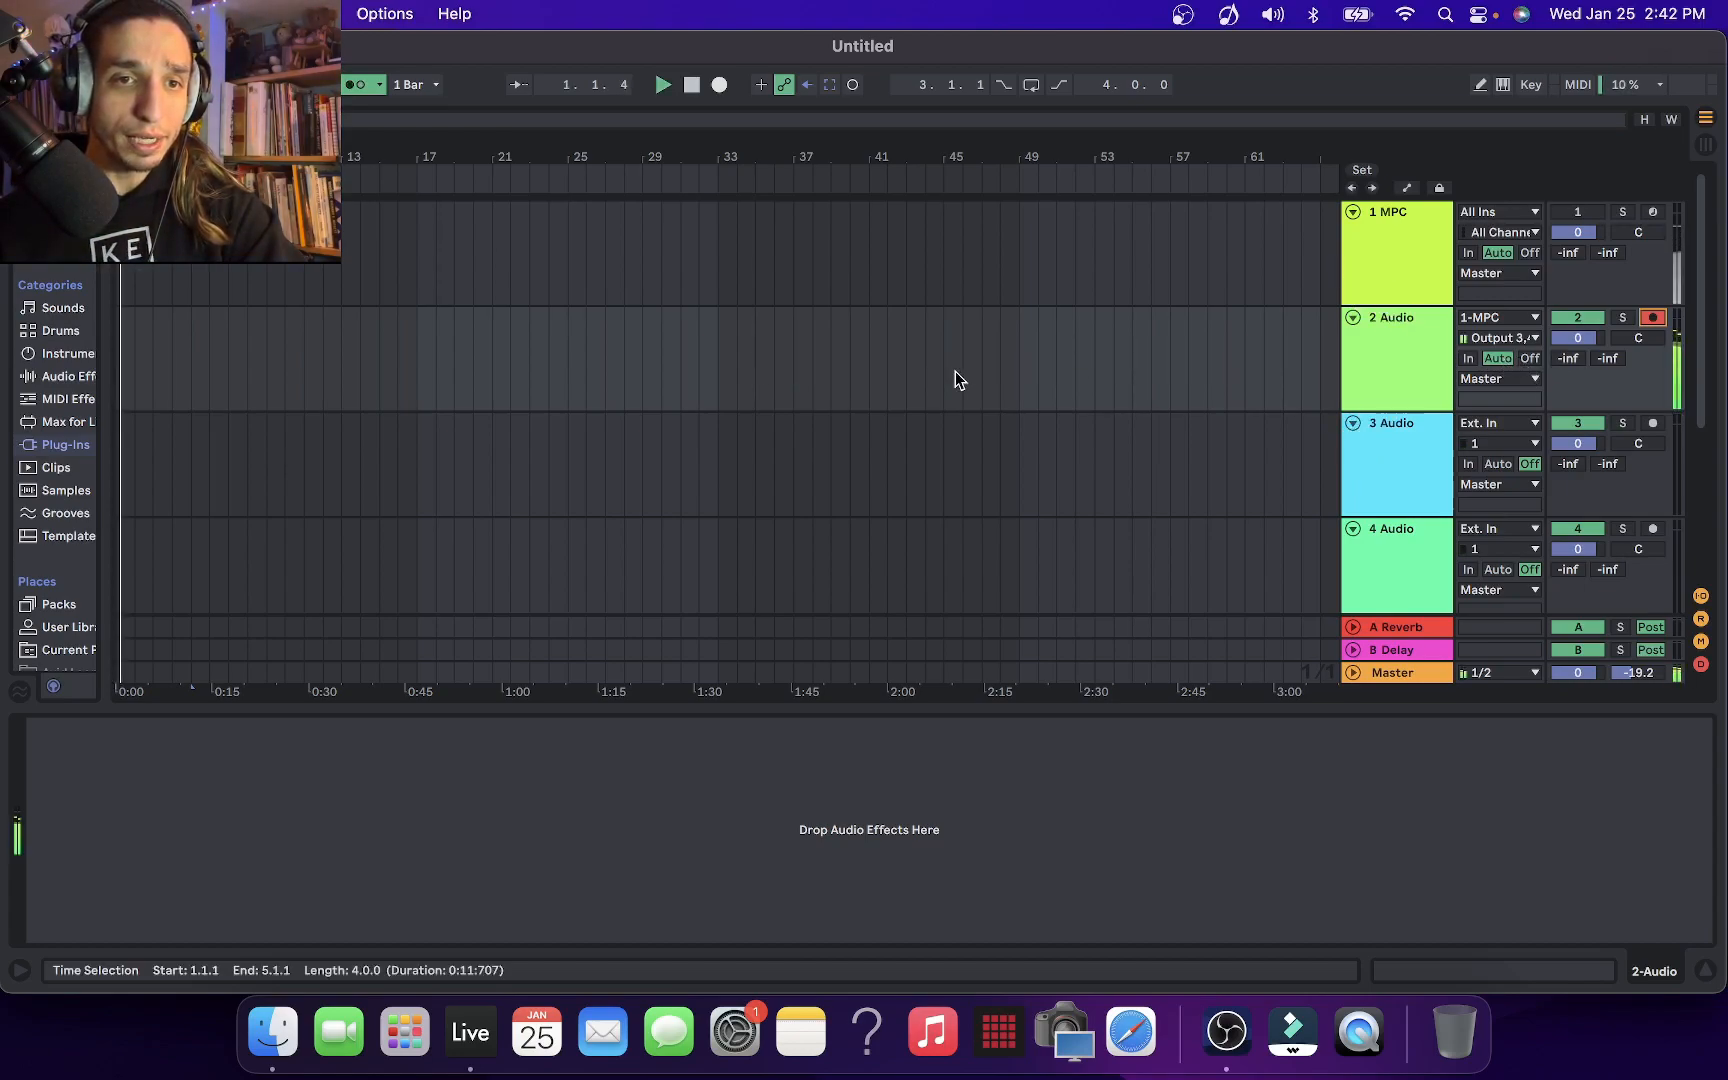
drag(1638, 672, 1578, 676)
key(space)
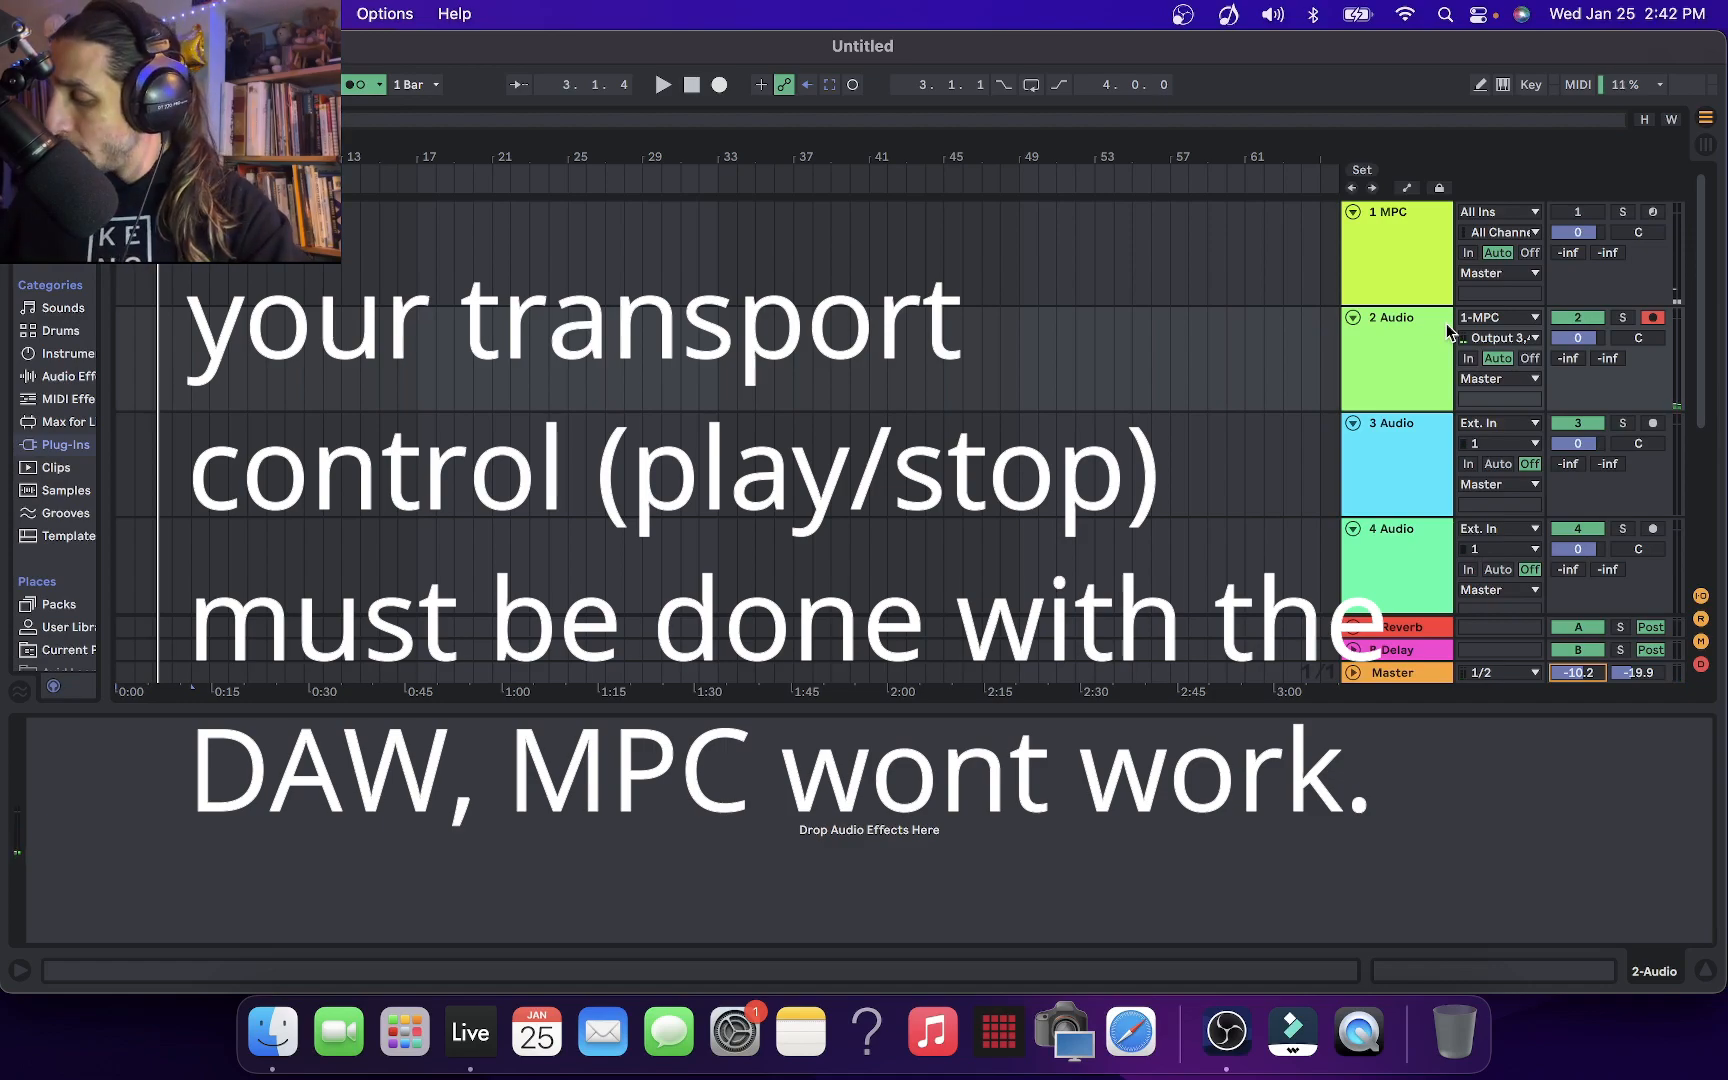
Reopen the MPC plug-in, select Track 02 with the 9thwonder program, and move the window clear of the track inputs
click(1222, 289)
drag(522, 36, 594, 20)
key(Up)
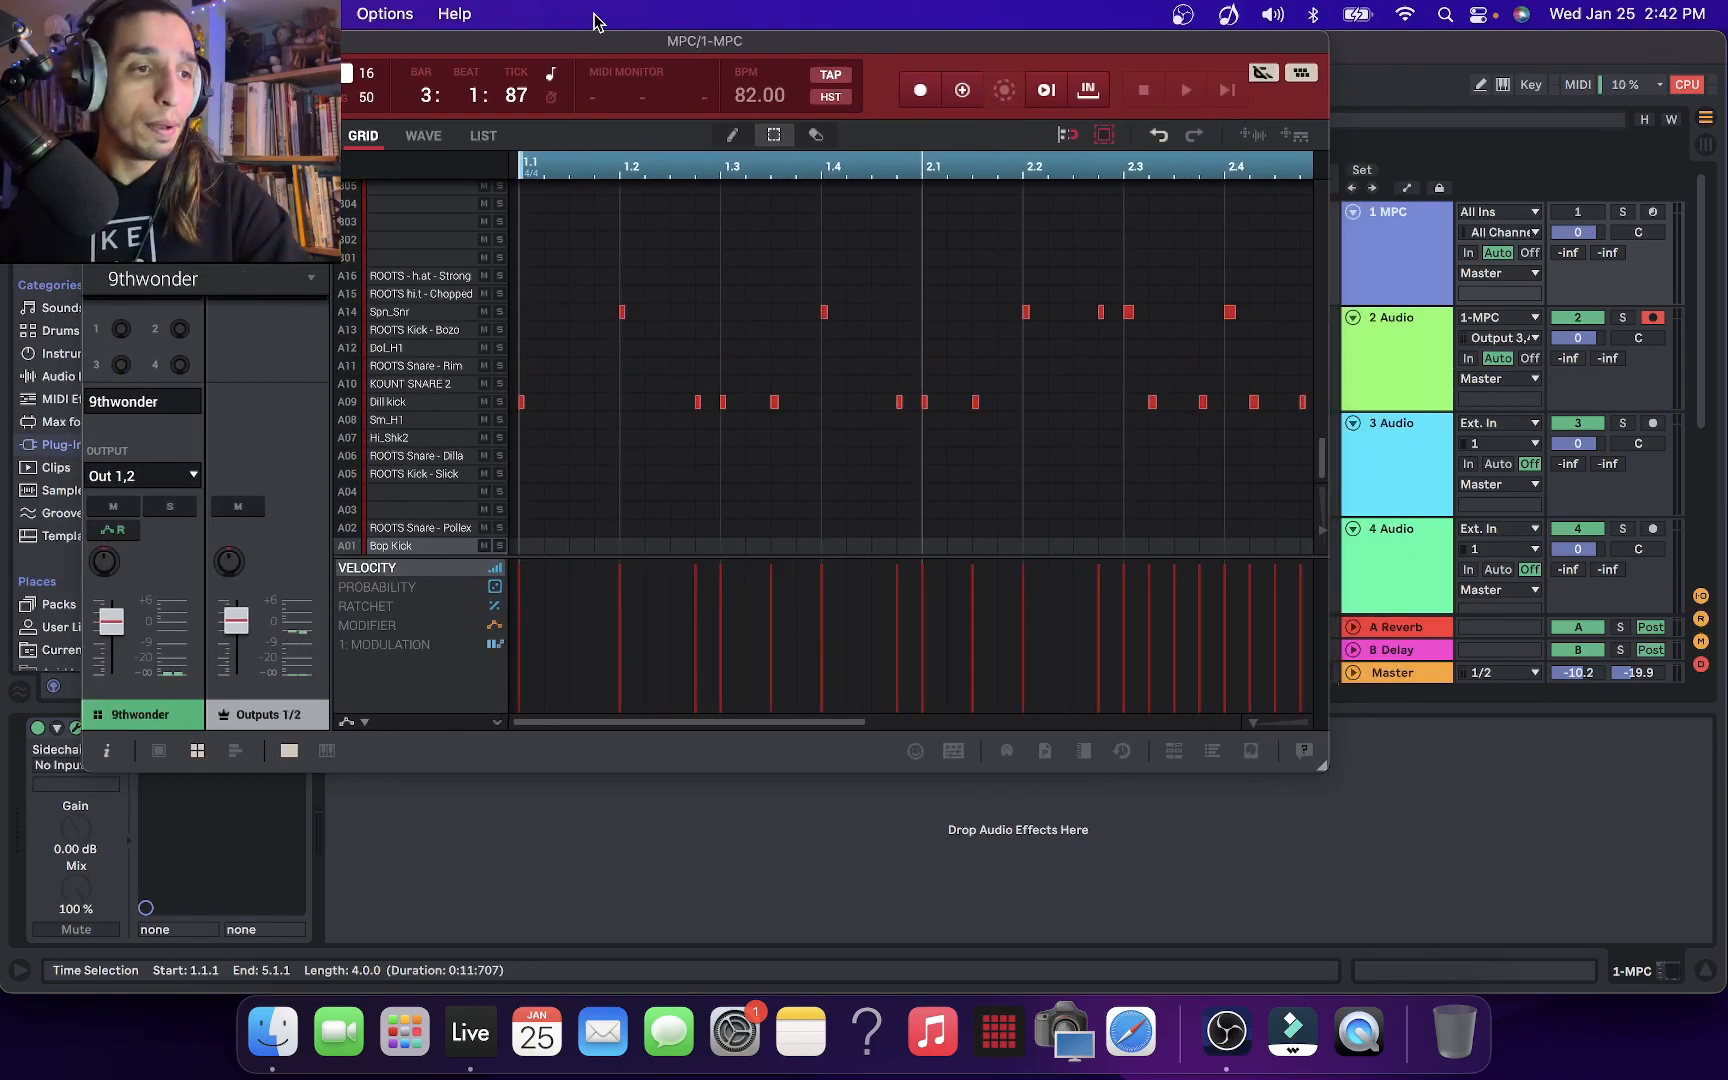
drag(918, 52, 704, 46)
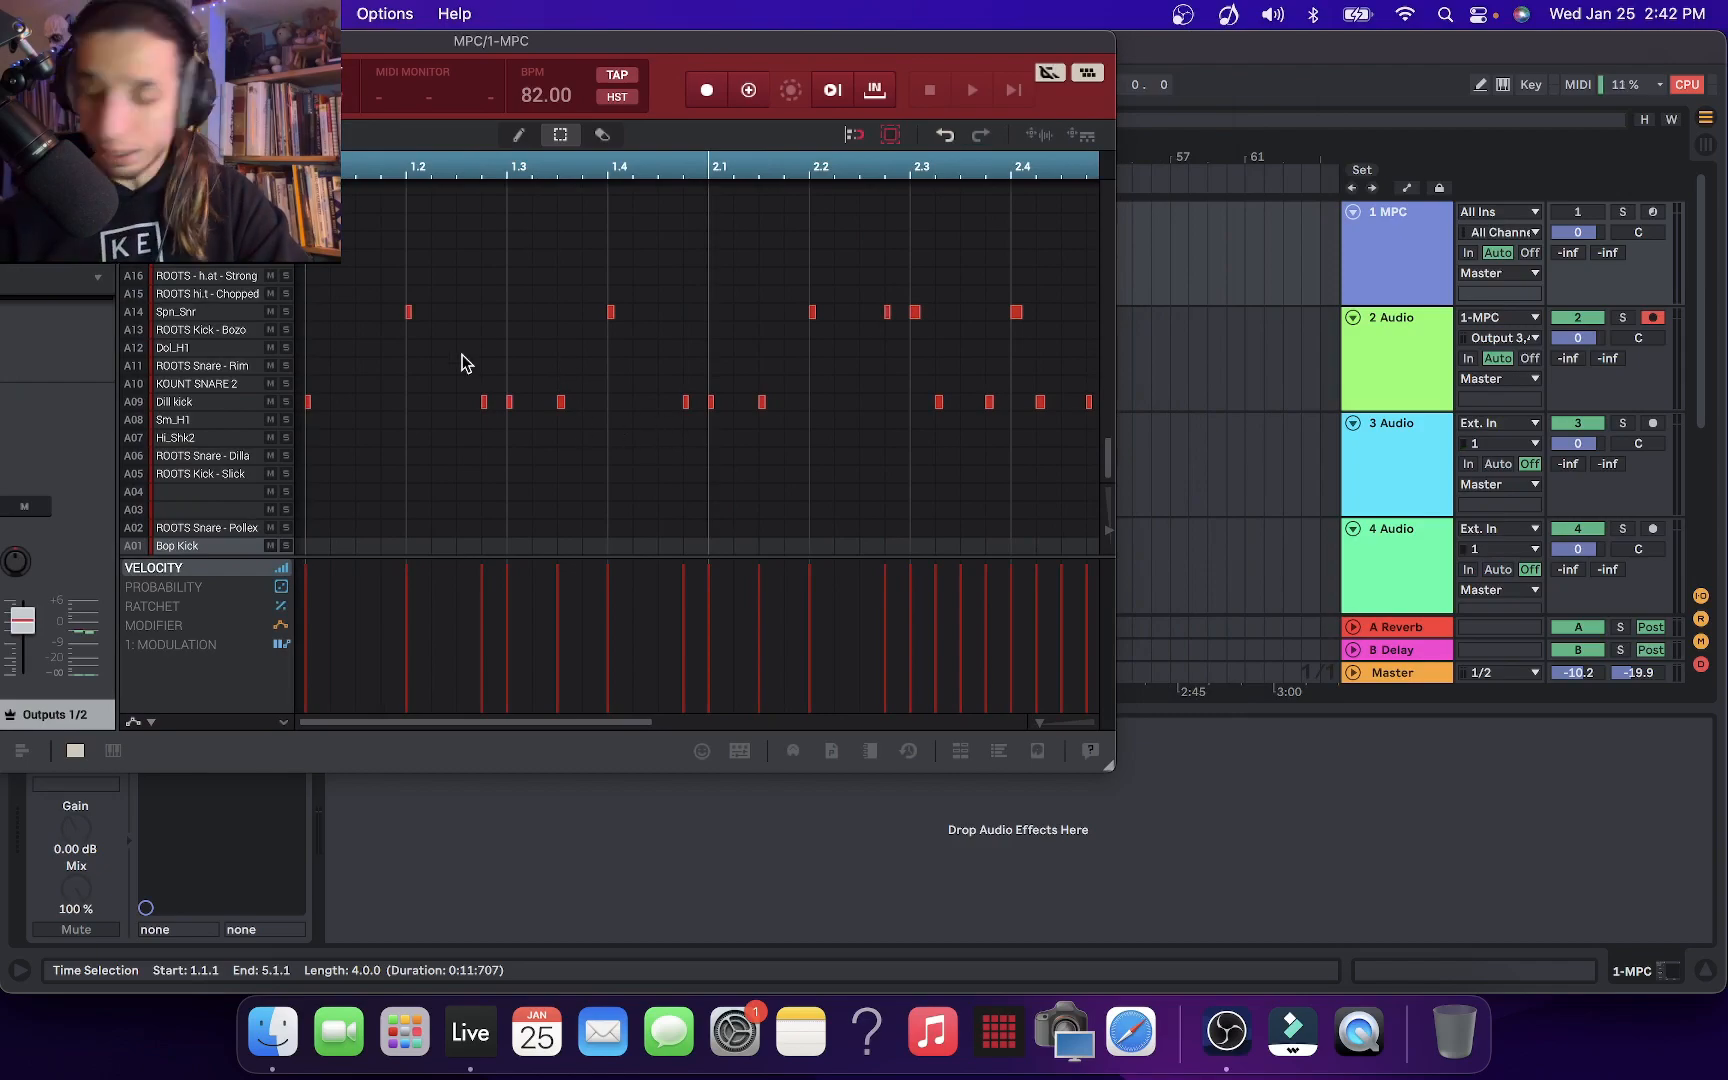
drag(706, 50, 404, 111)
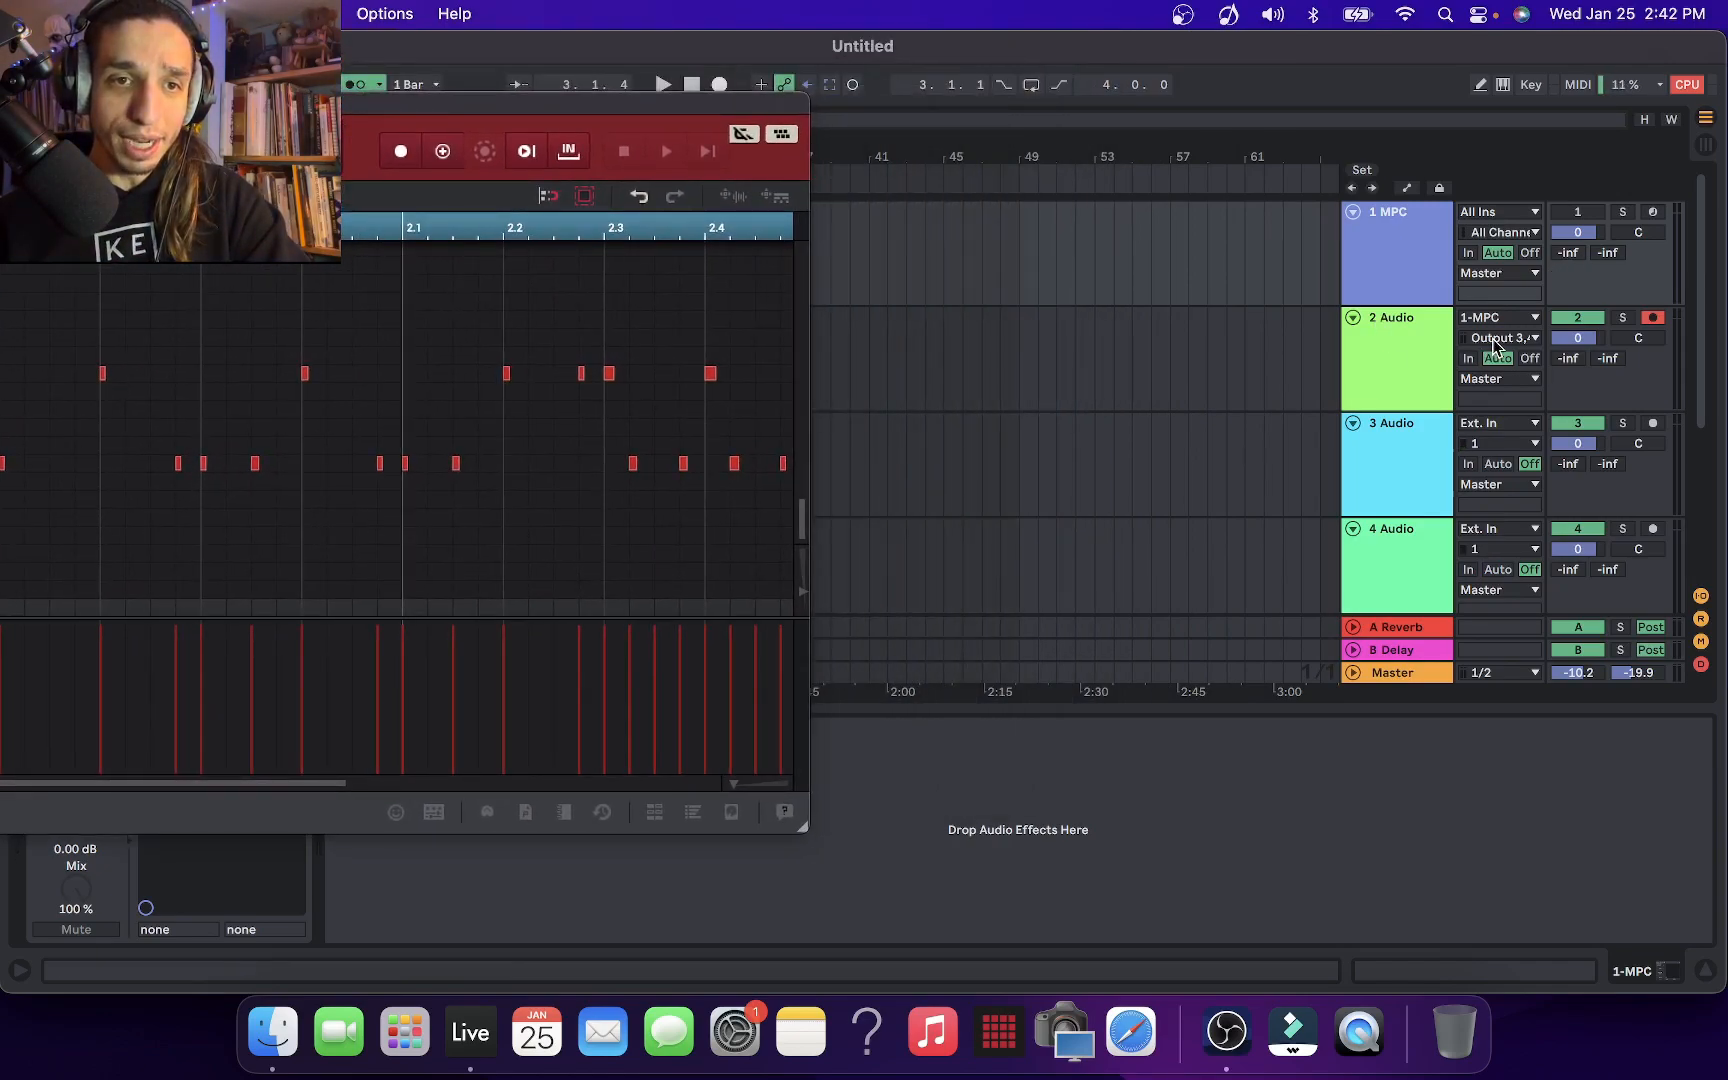
Set track 3 Audio to receive from 1-MPC using the Output 5,6-MPC channel
click(1508, 440)
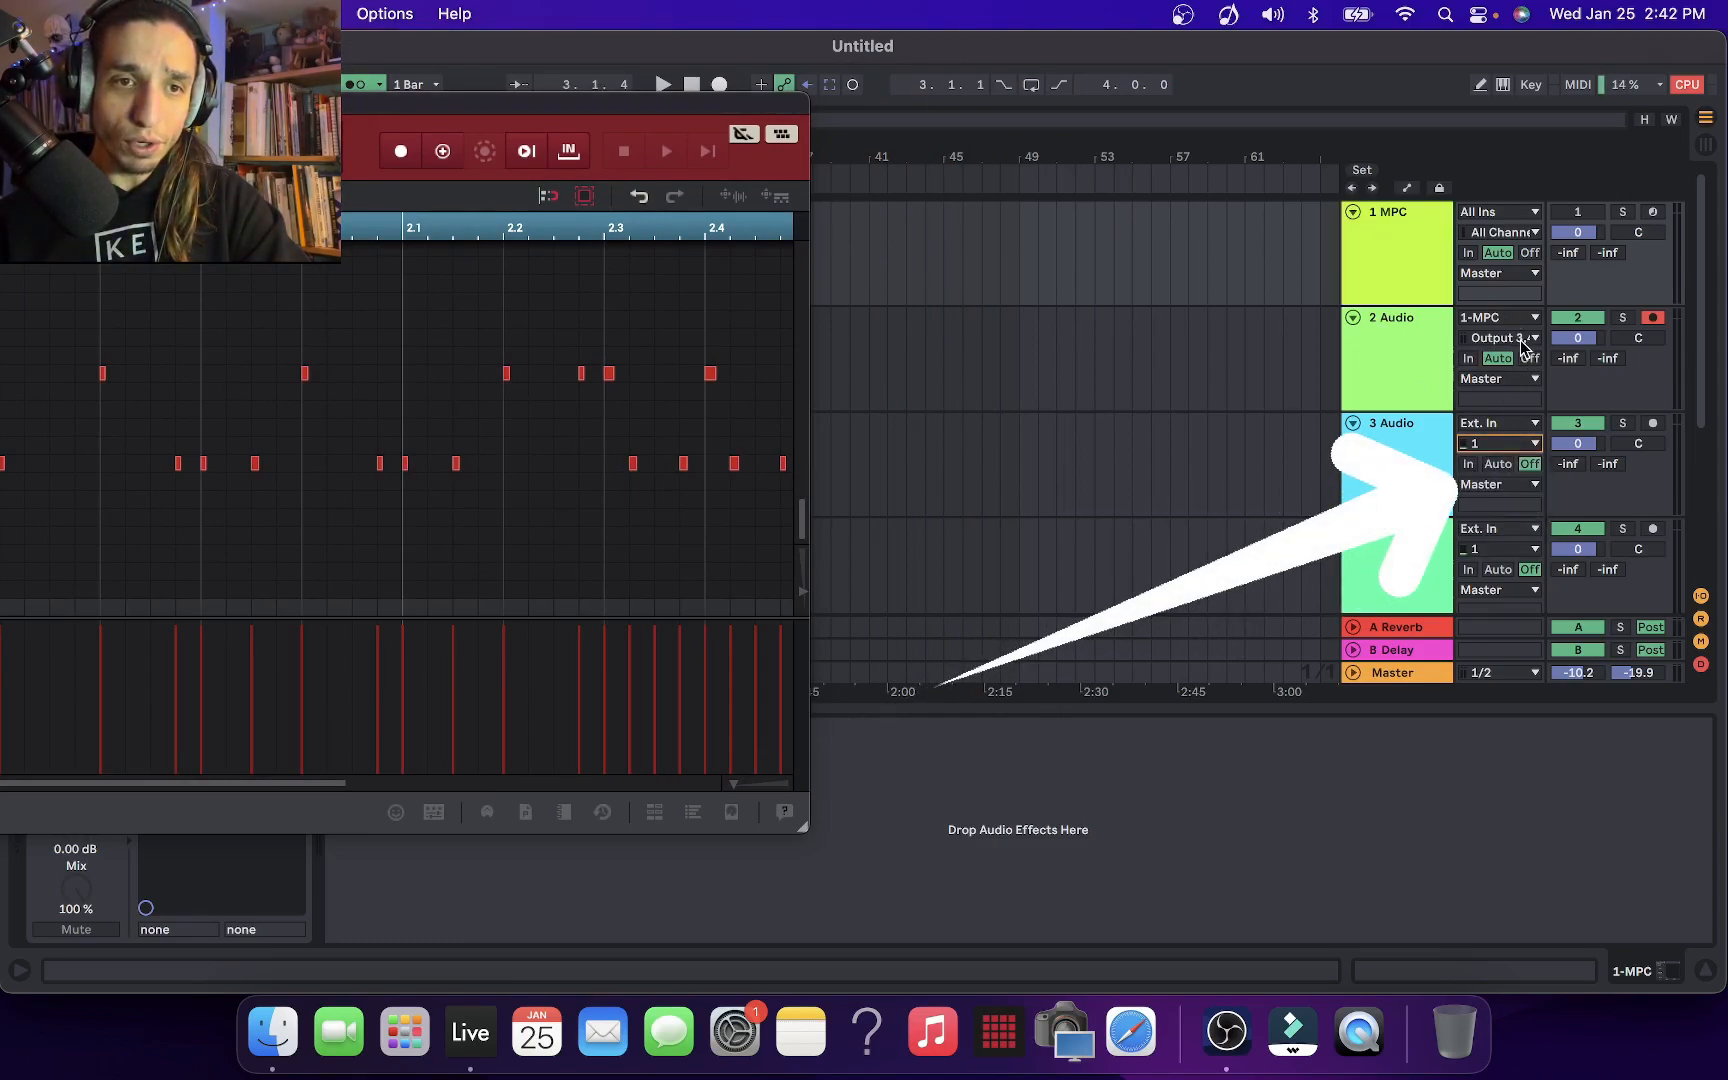
click(1530, 422)
click(1503, 486)
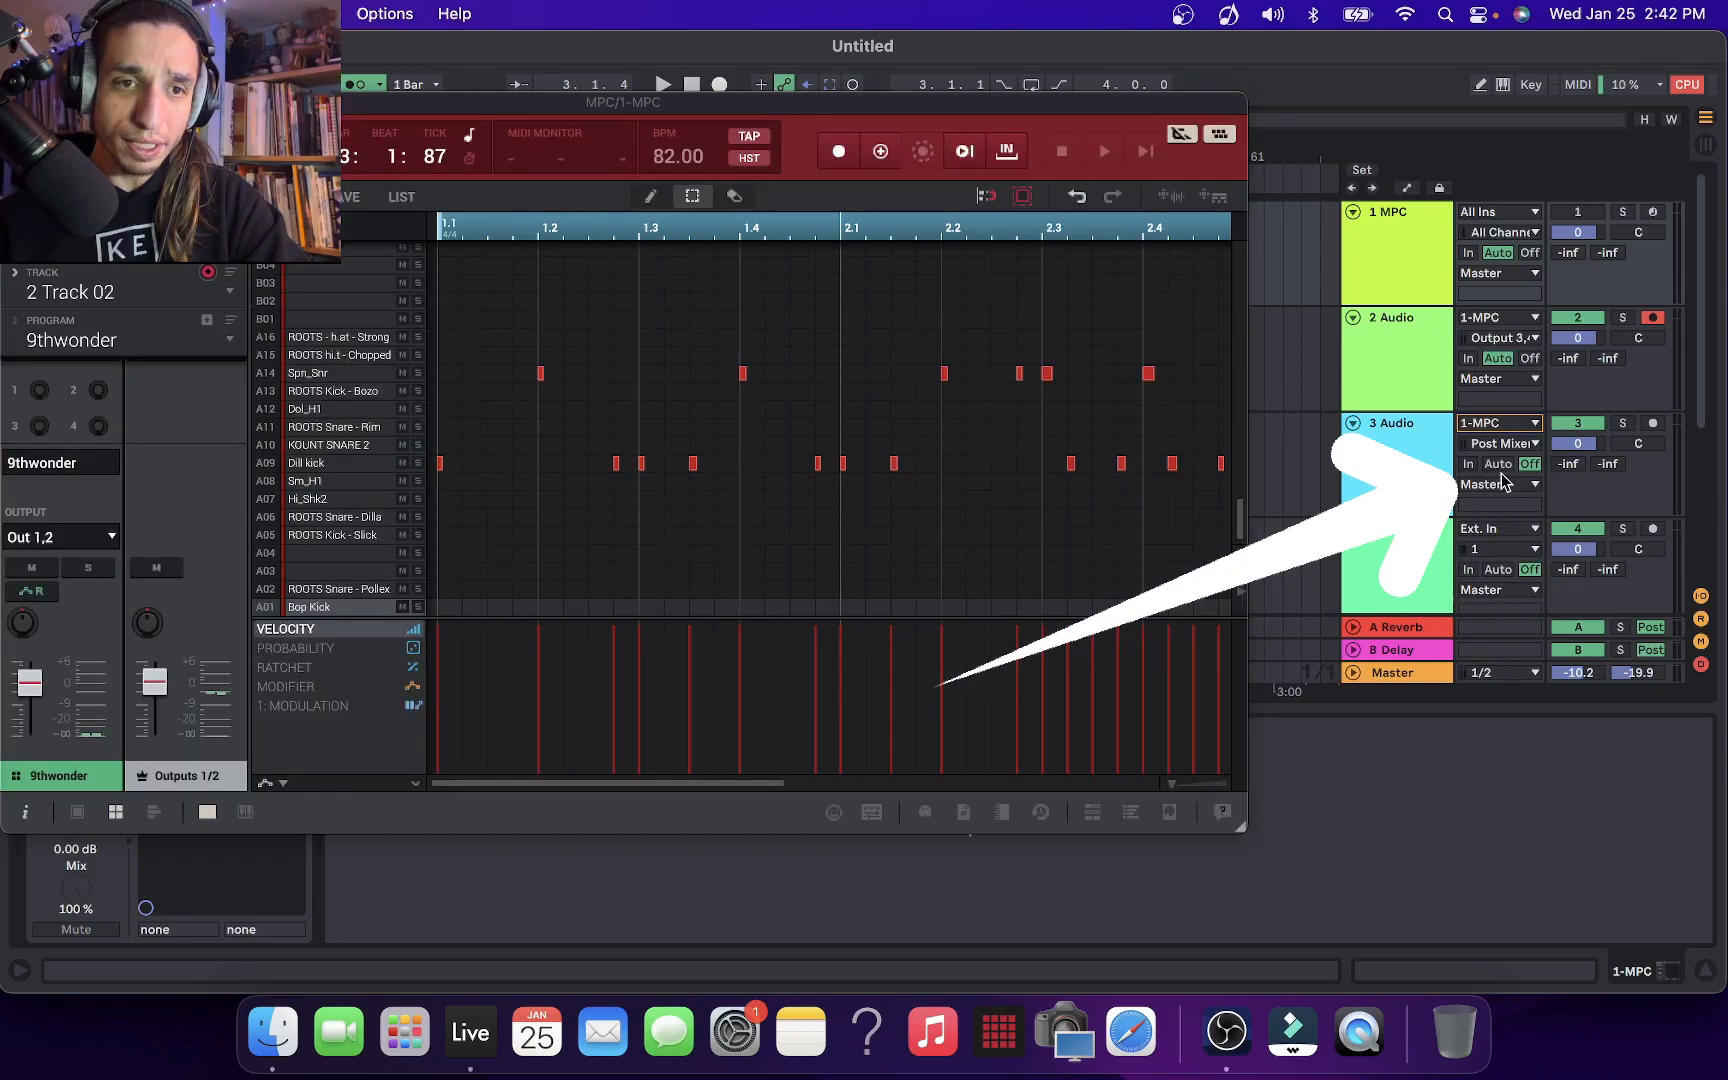
click(1500, 446)
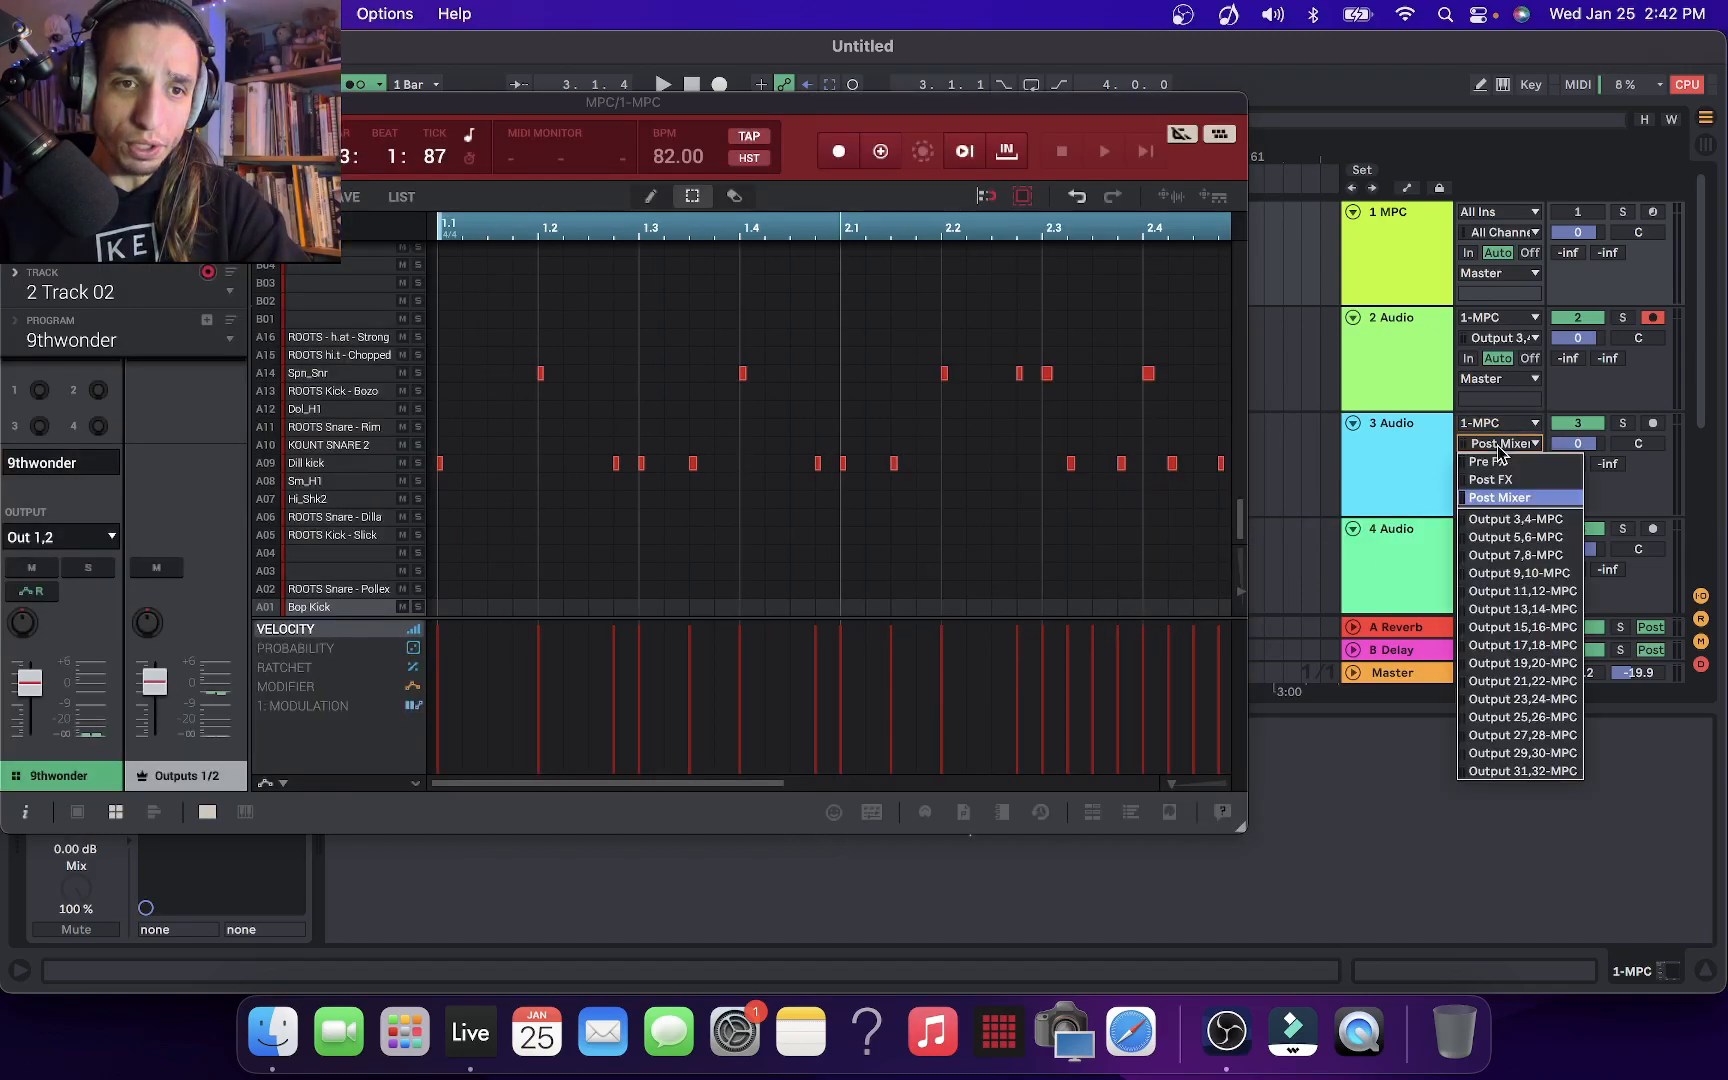
click(1522, 538)
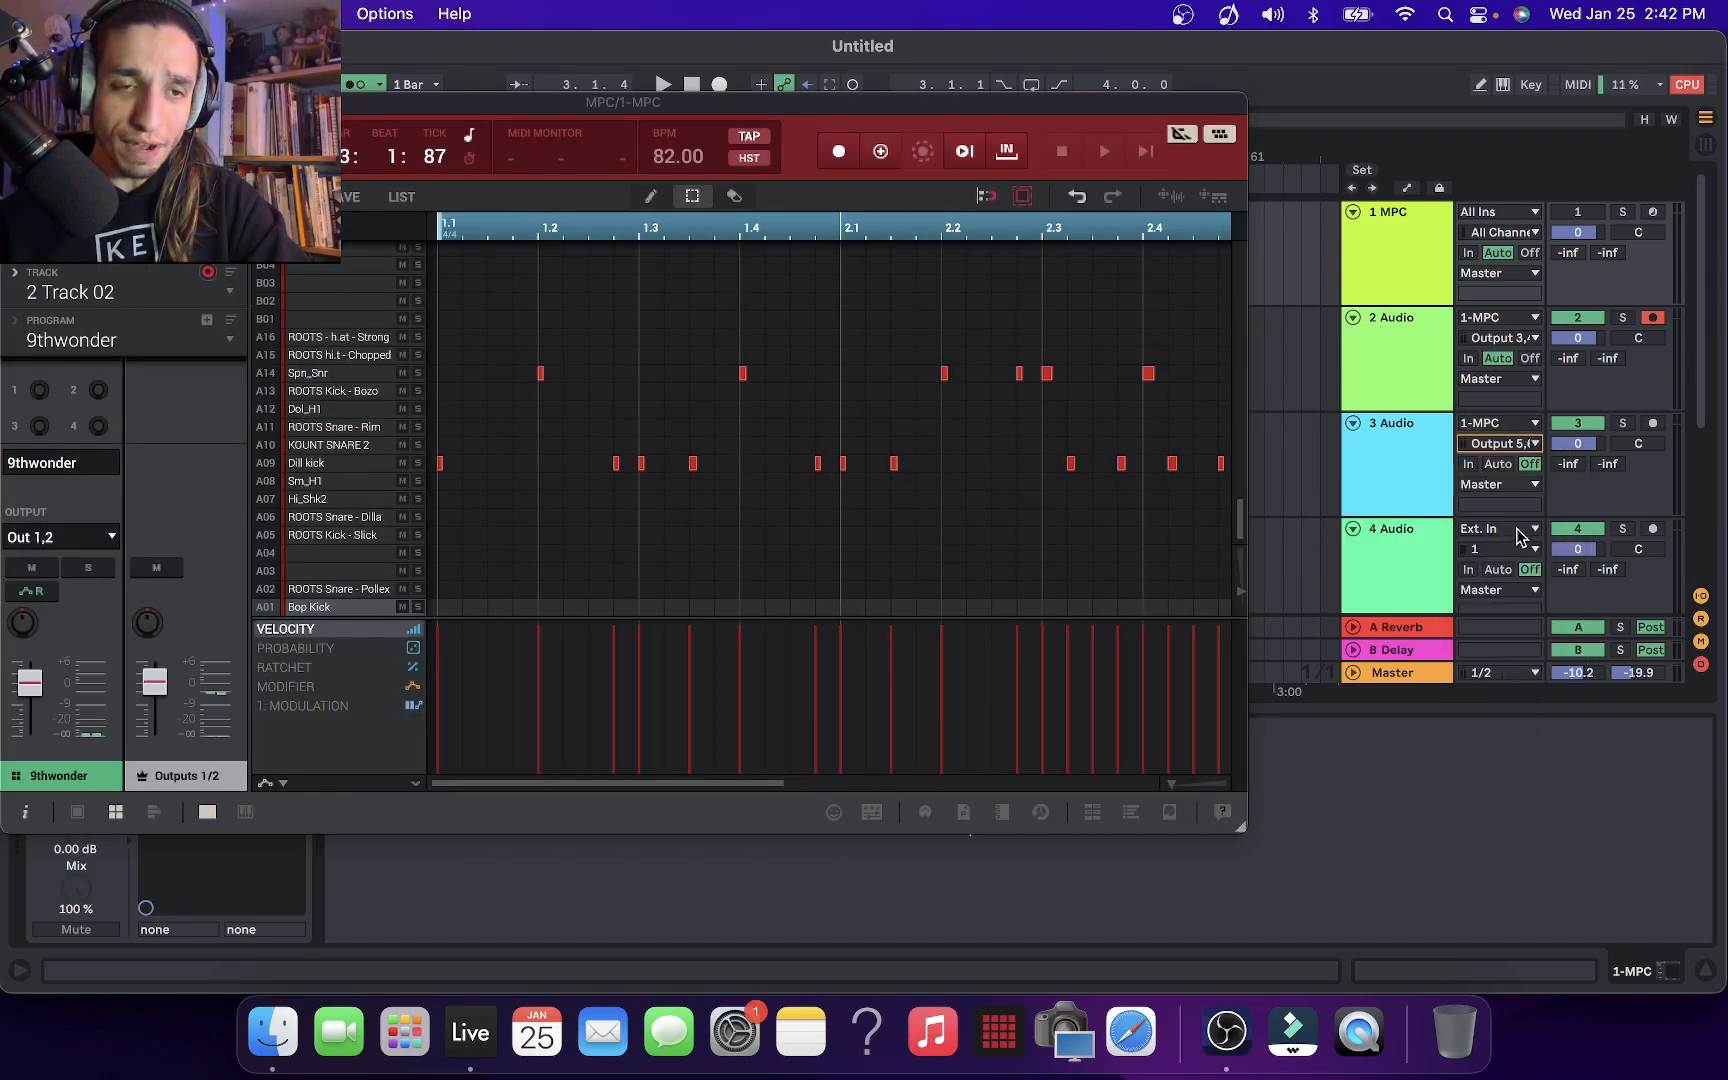
Route the 9thwonder program to stereo output Out 5,6 in the MPC
click(105, 540)
mouse_move(105, 570)
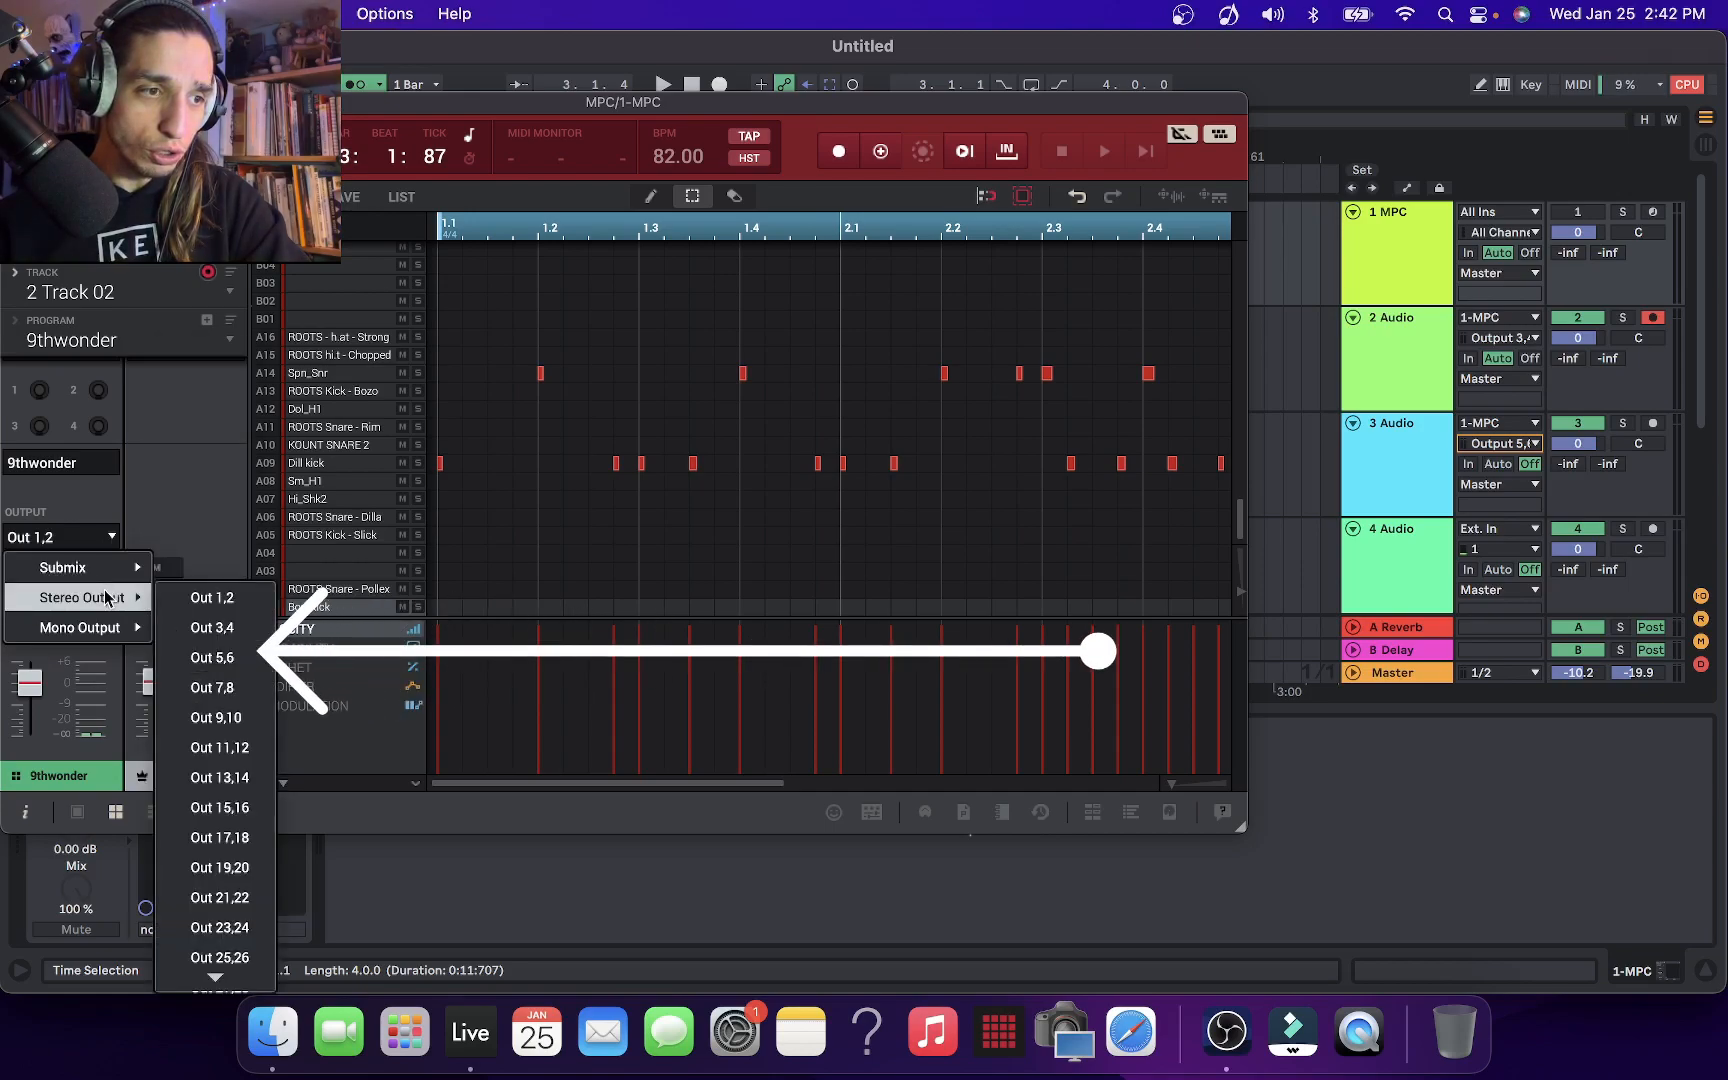
click(256, 655)
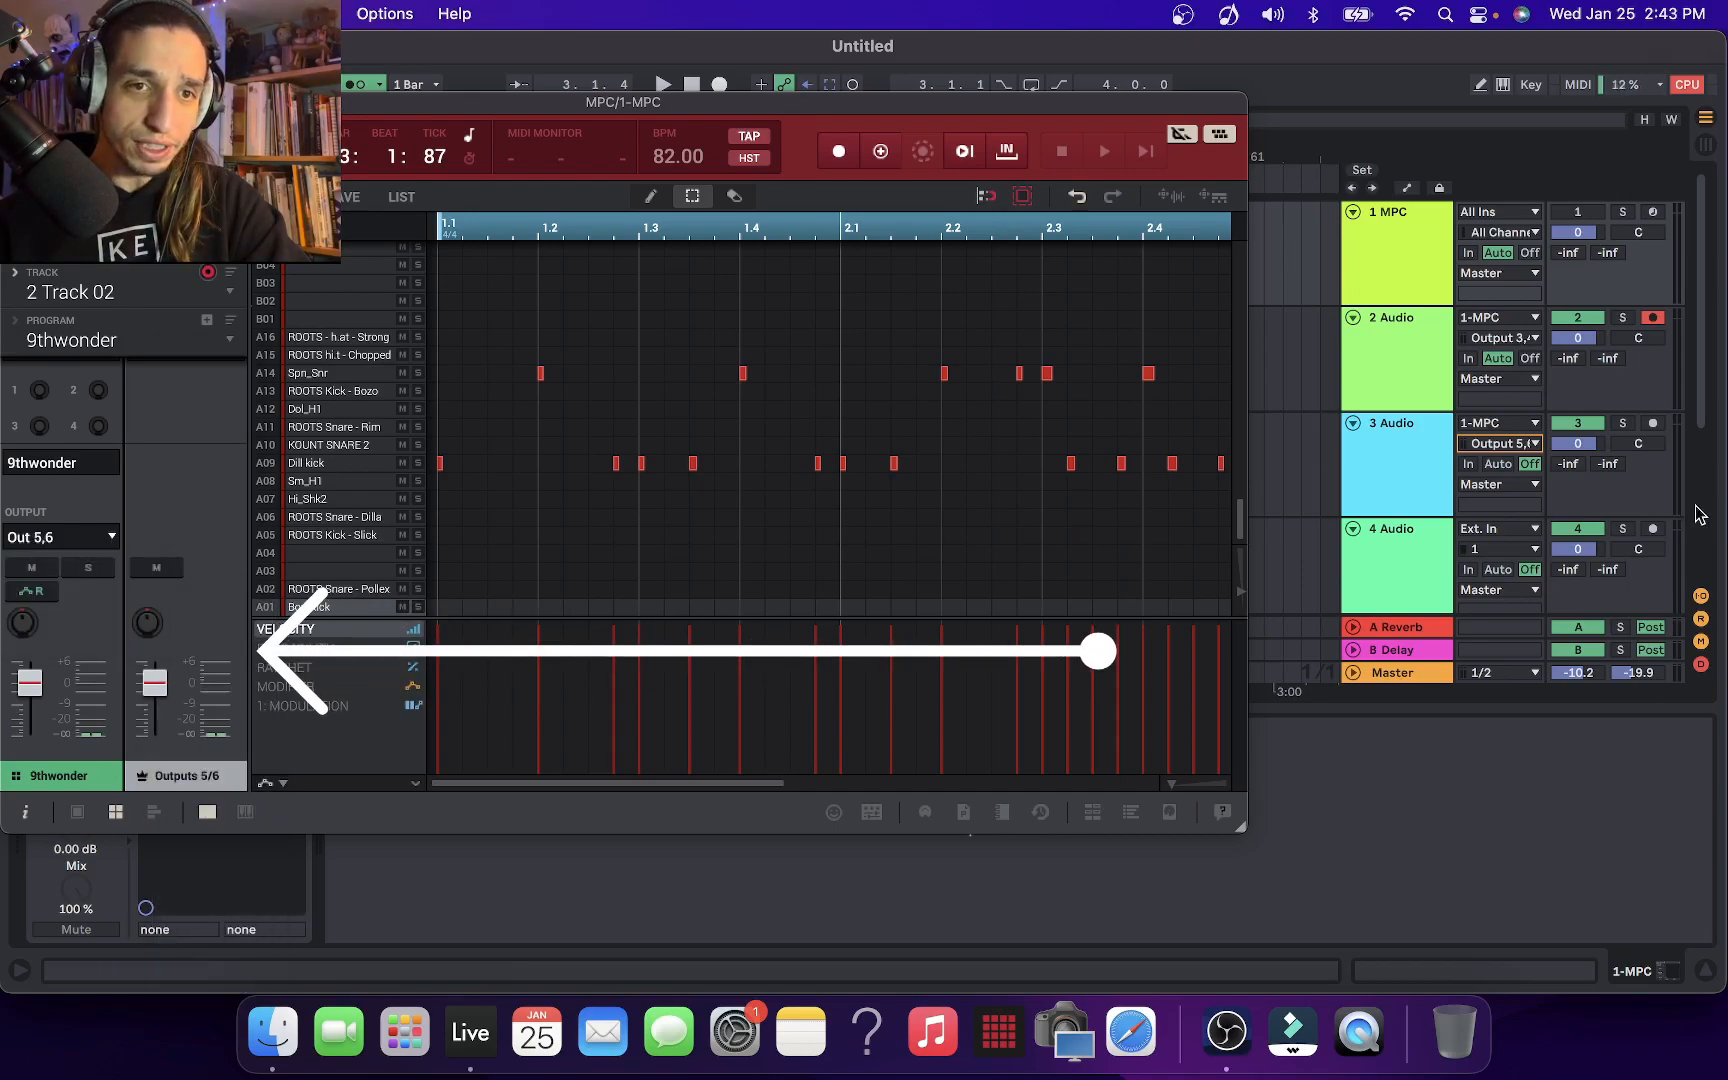
Solo and record-arm 3 Audio, set its monitoring to Auto, and play the MPC signal through it
click(1624, 425)
click(1652, 424)
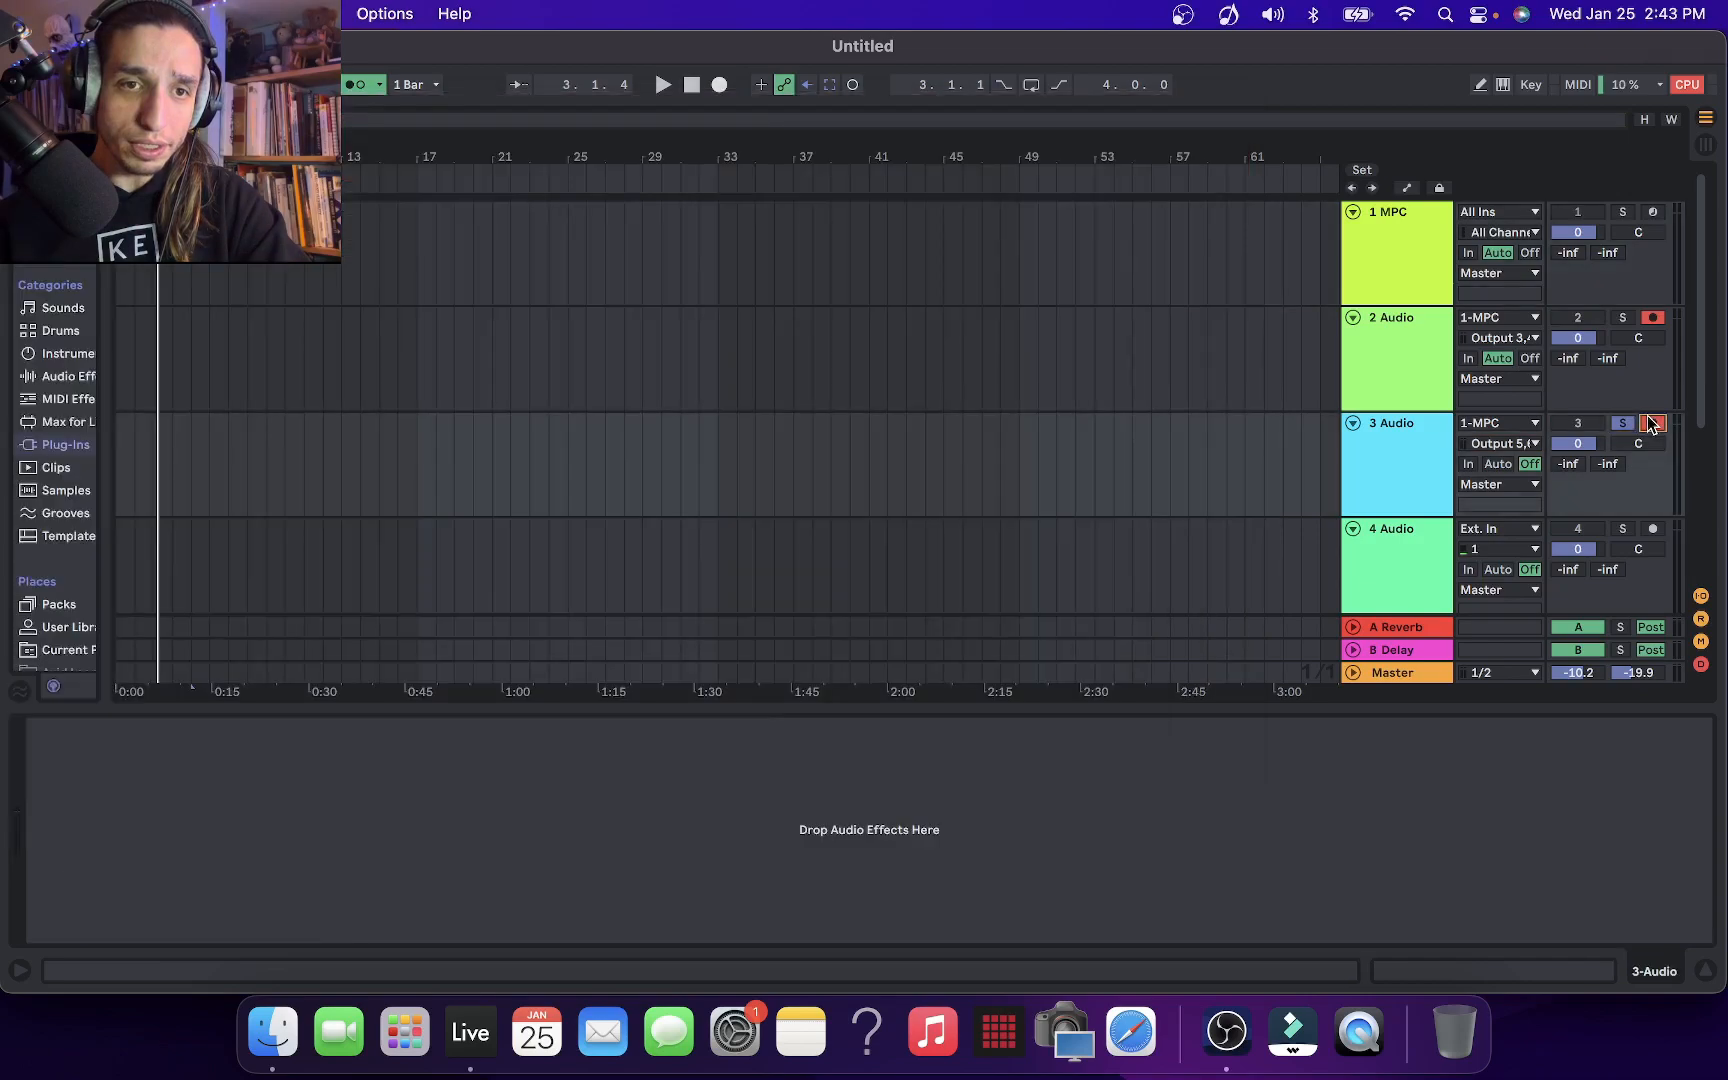
key(space)
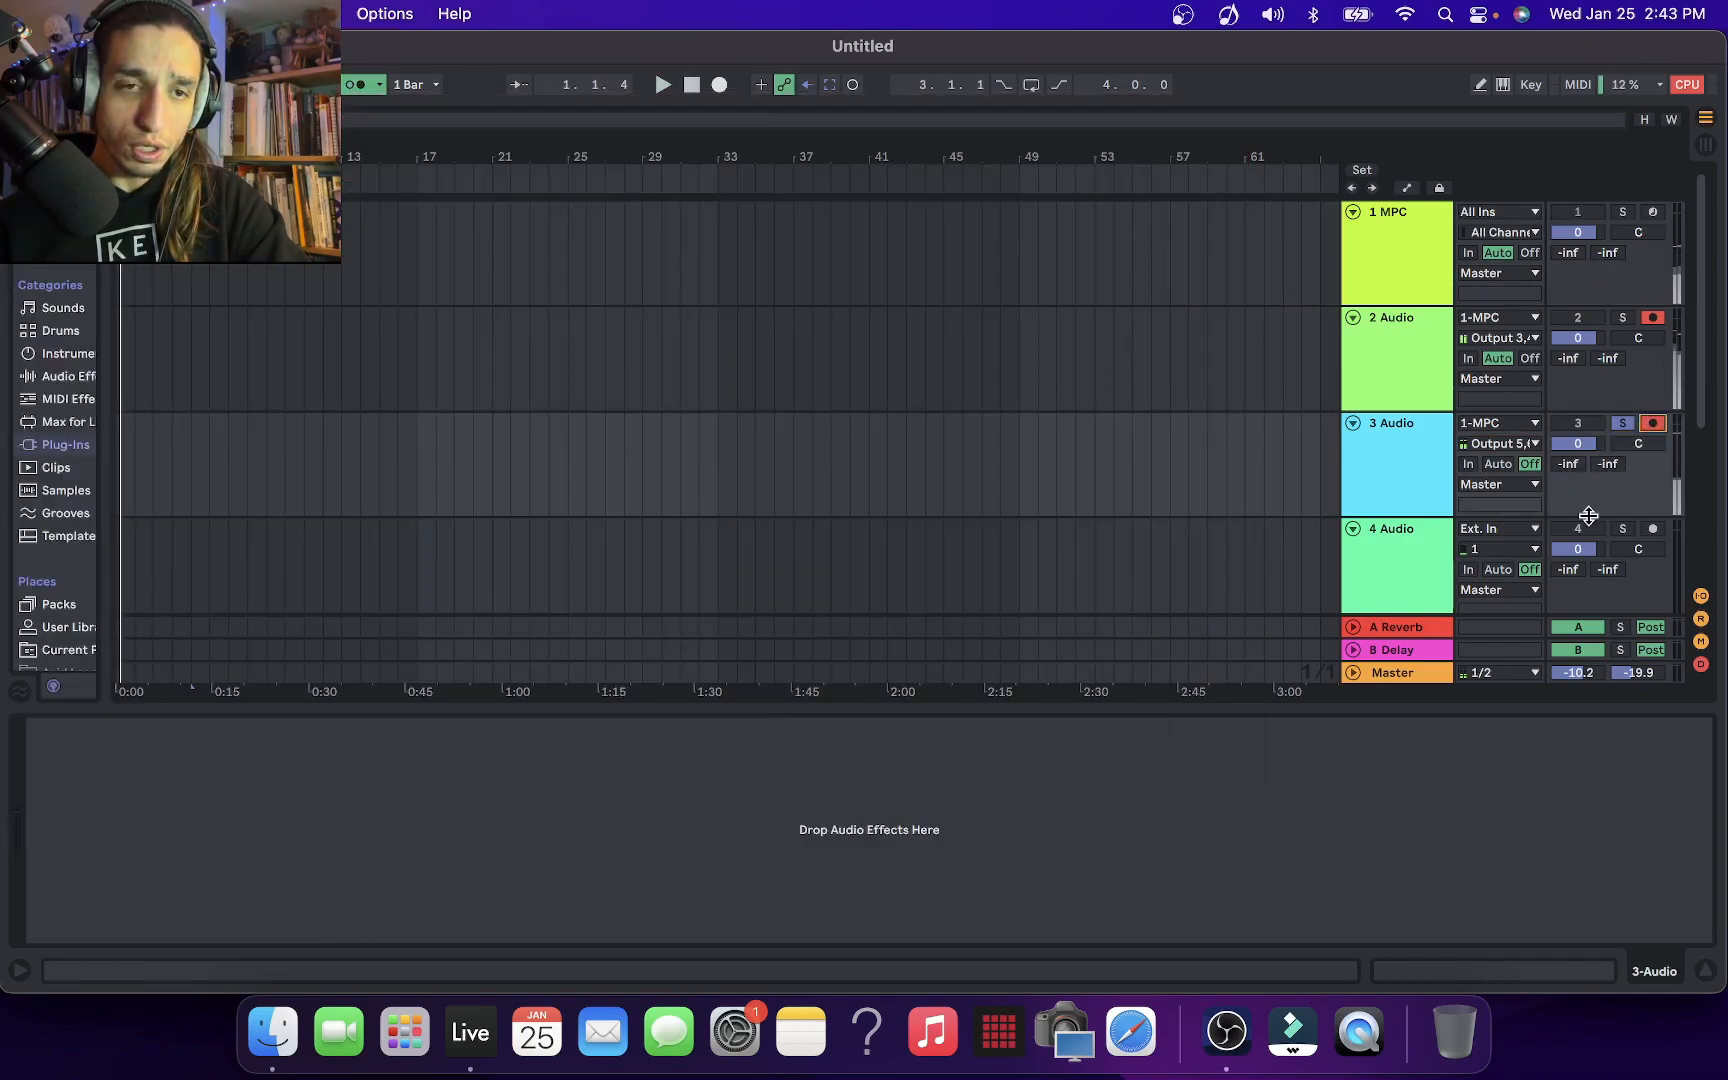
click(1652, 424)
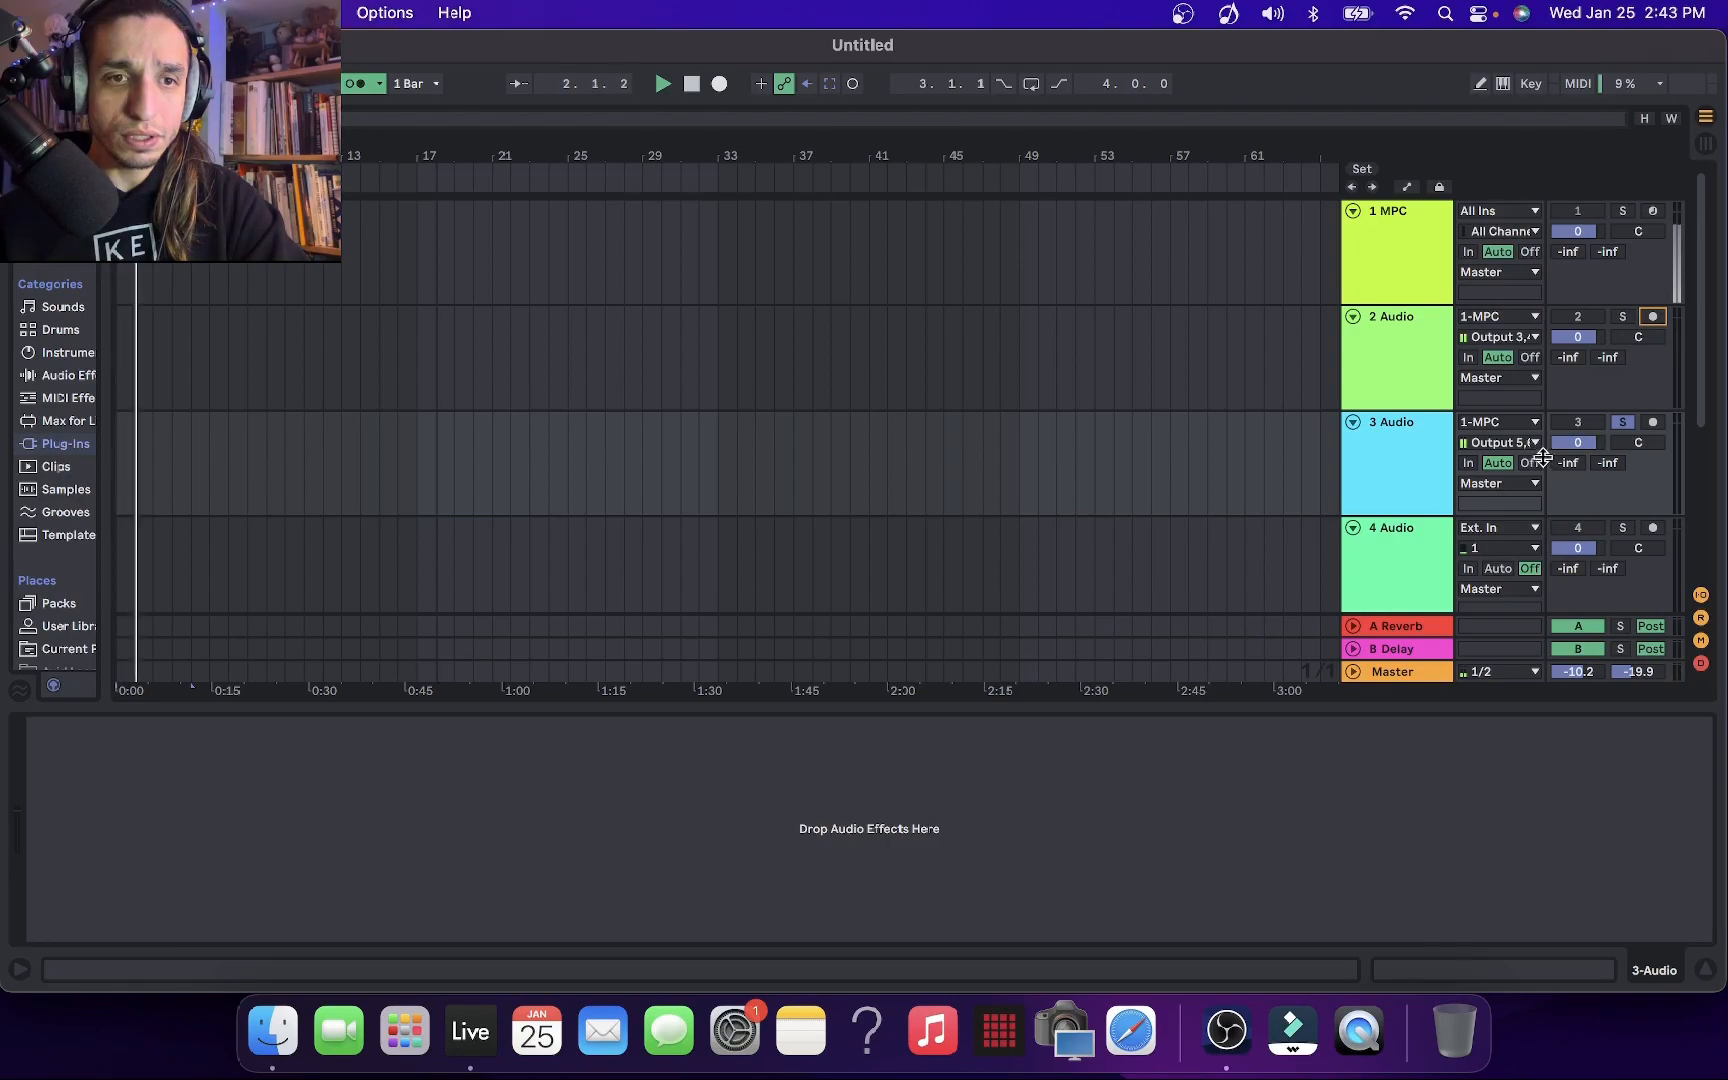
click(1652, 424)
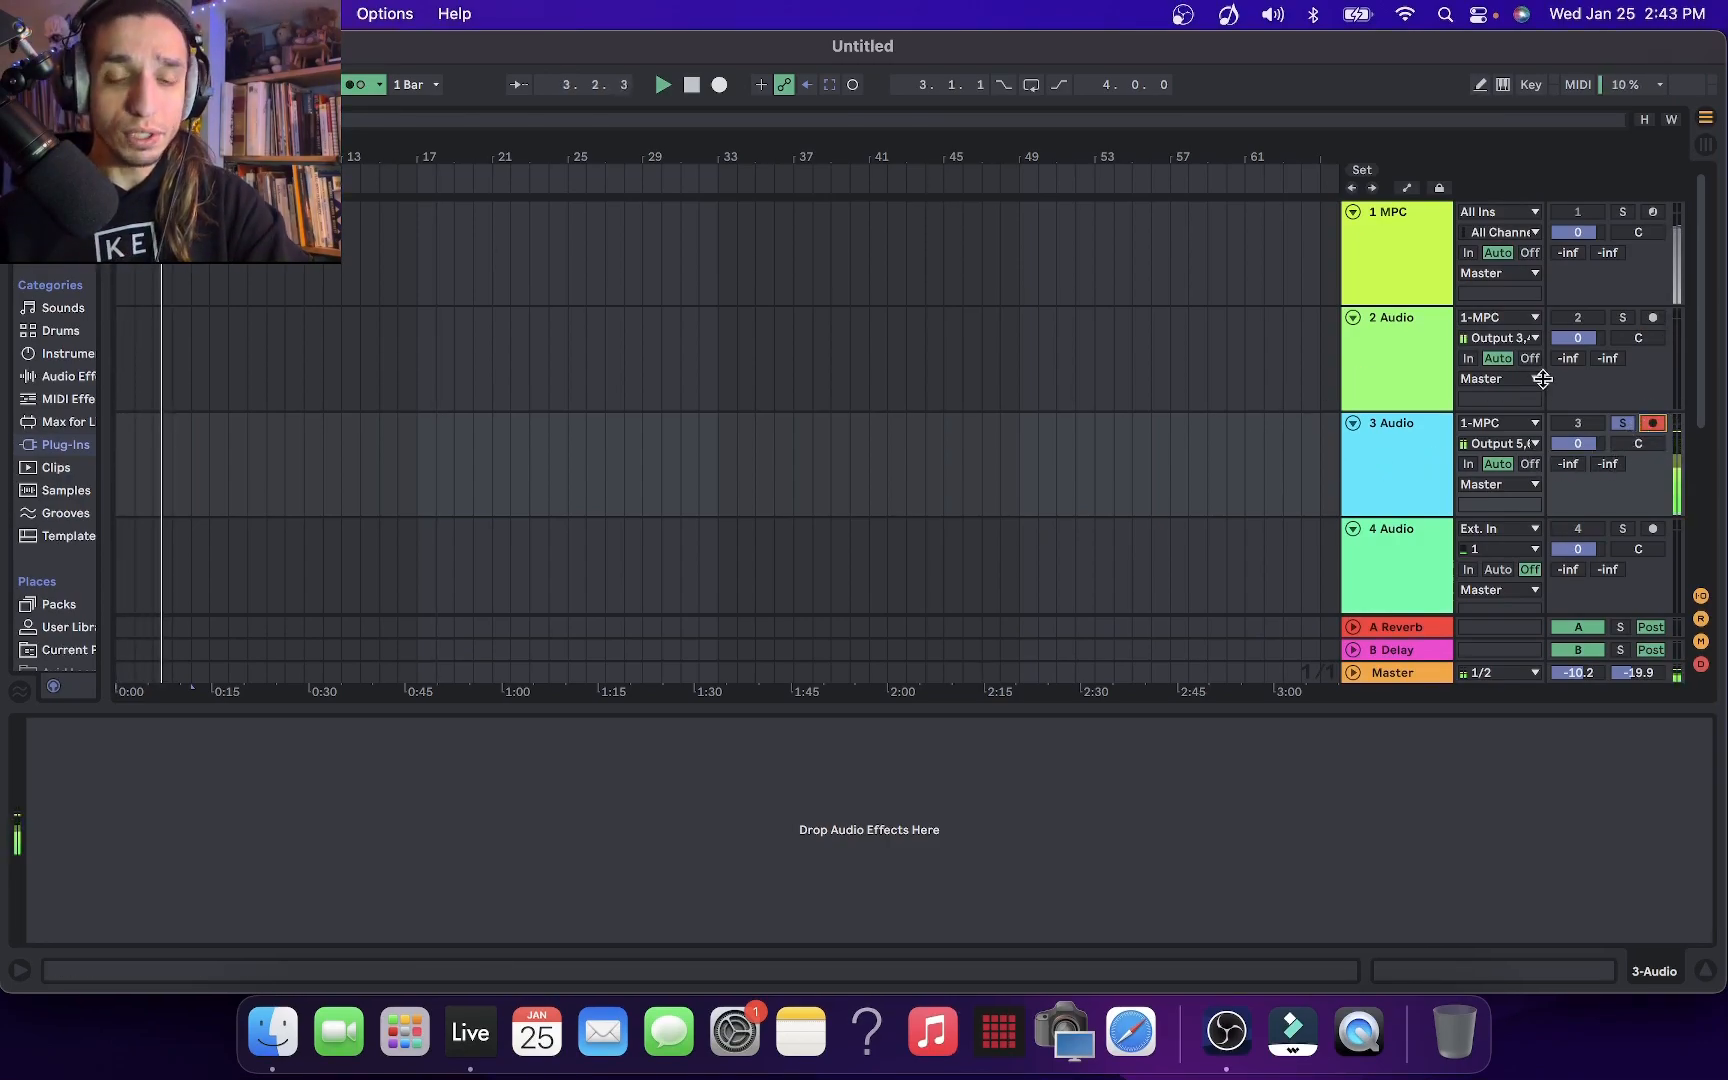
Clear the solo and record-arm 2 Audio alongside 3 Audio so both play together
click(1628, 318)
click(1627, 318)
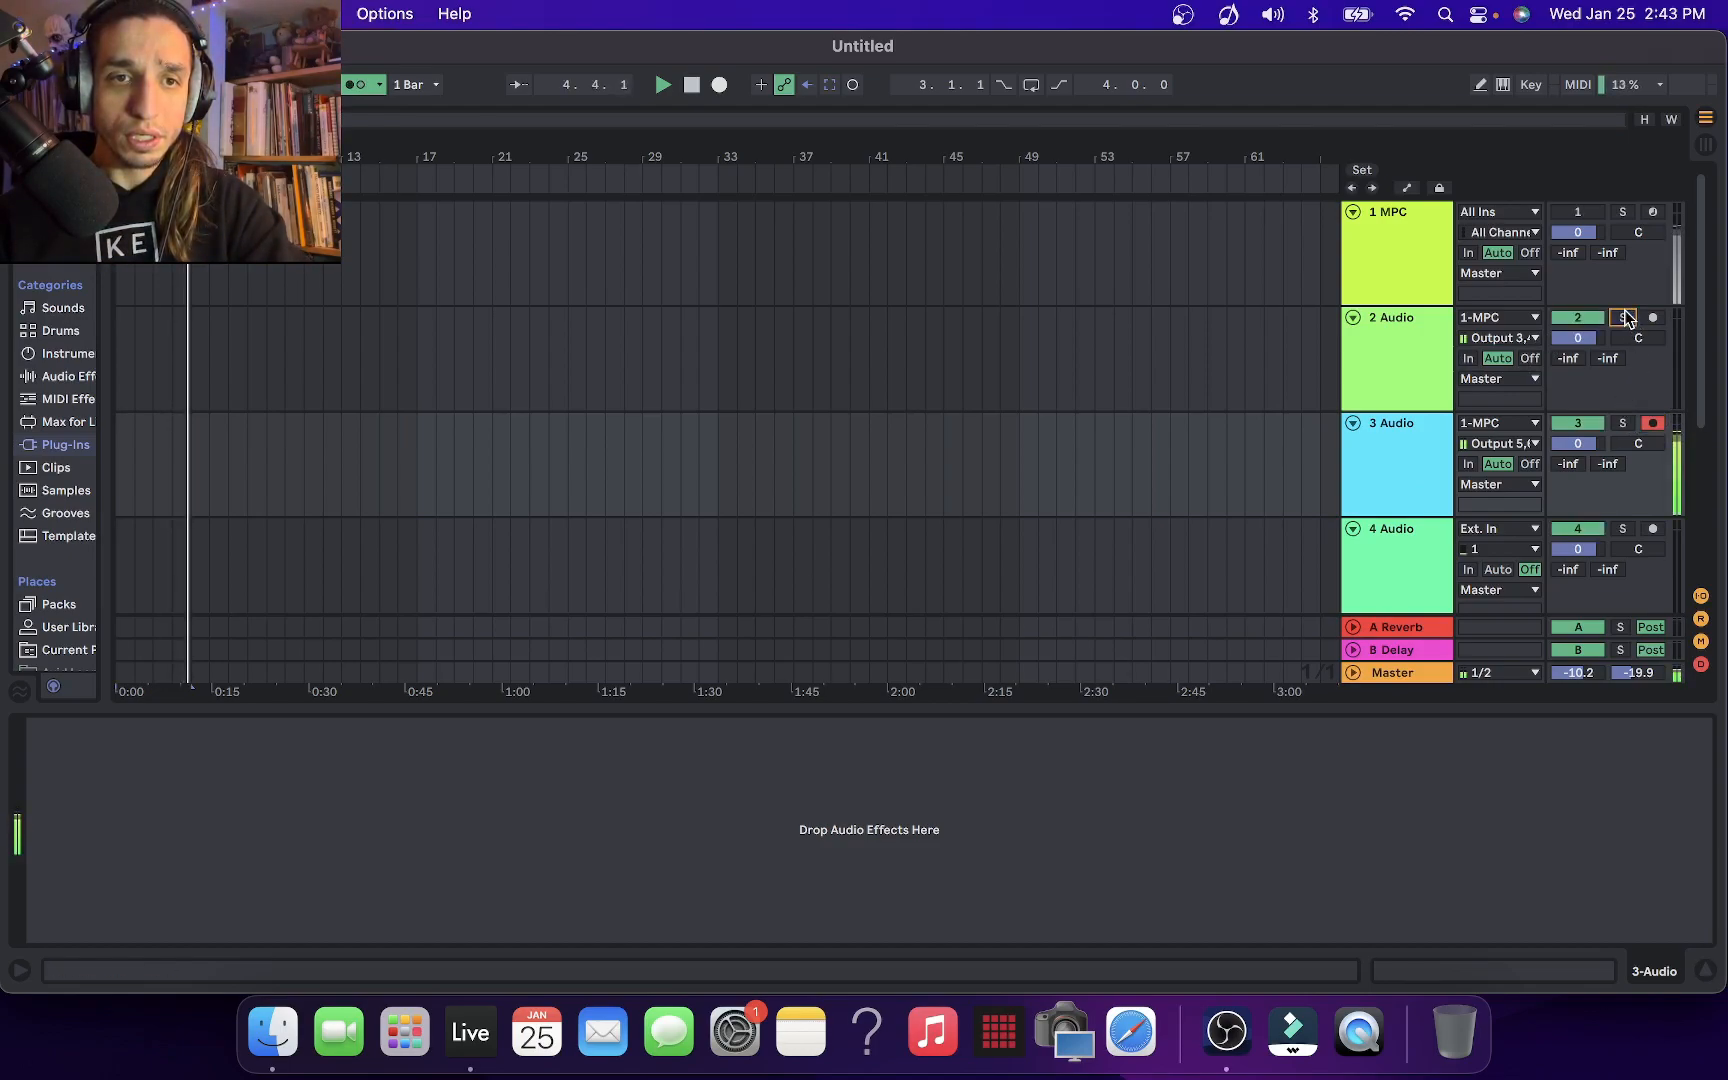
click(1652, 317)
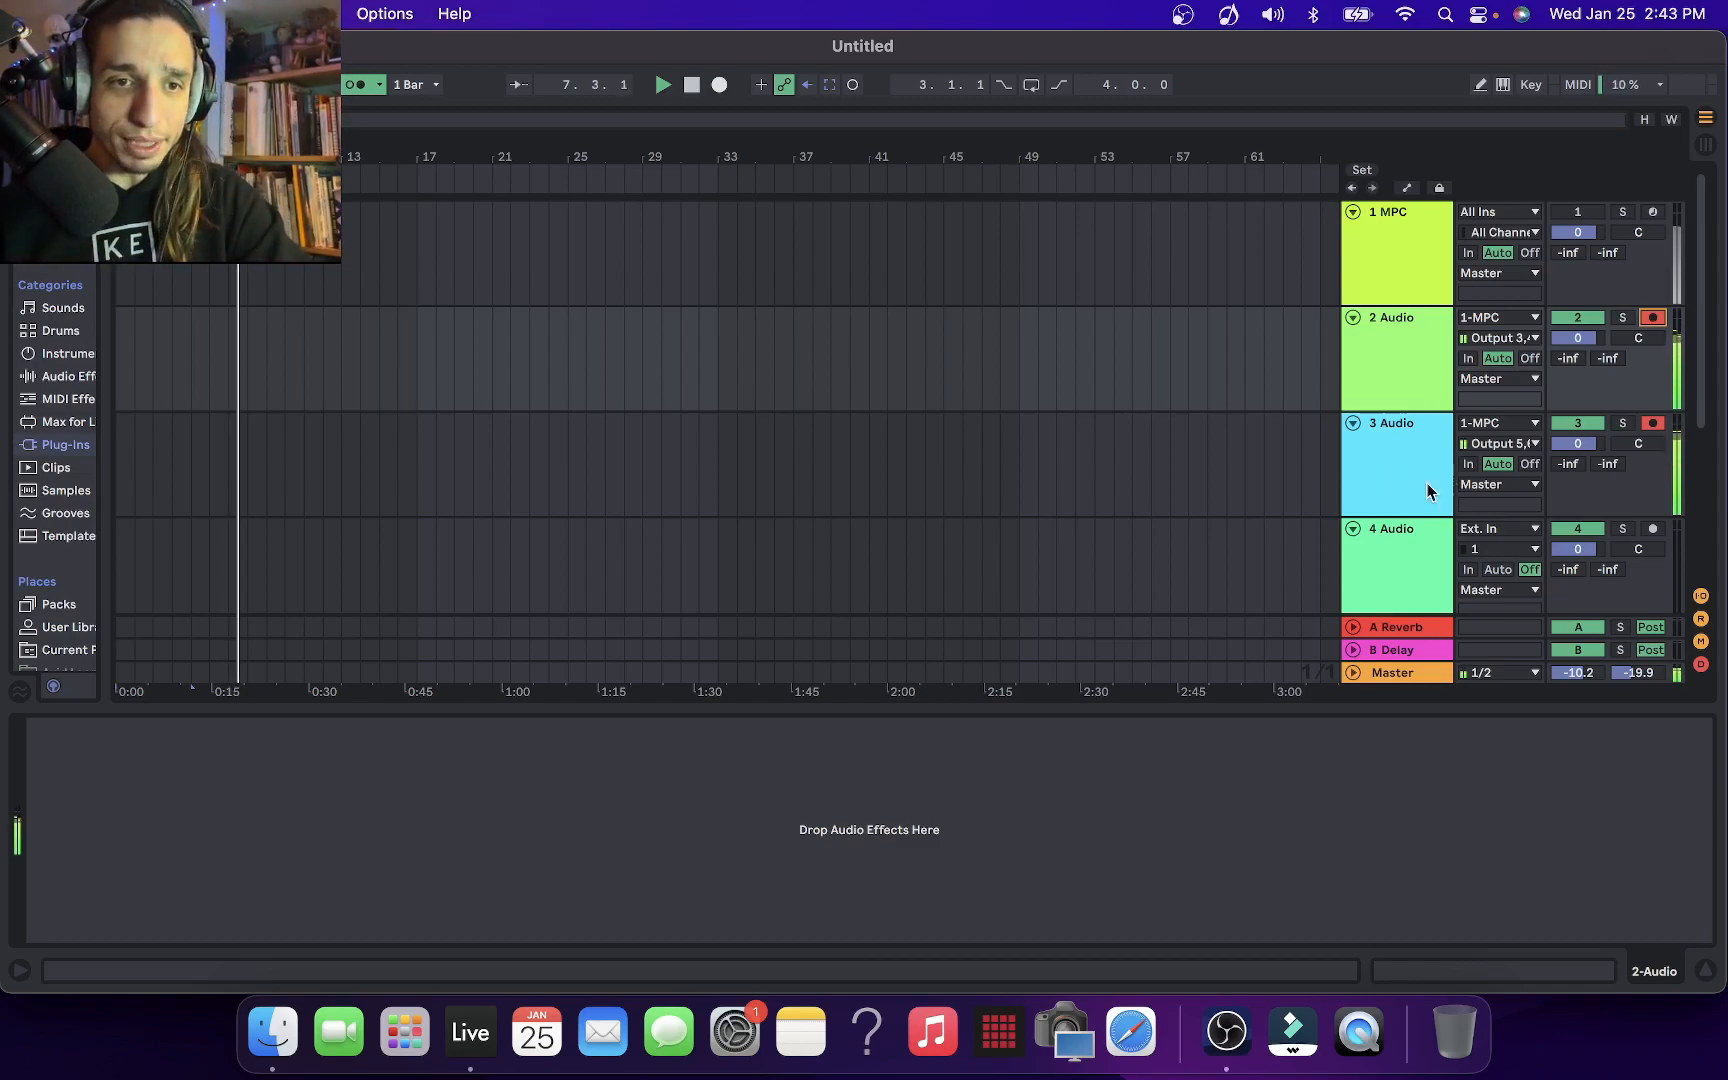
Set track 4 Audio to receive from 1-MPC using the Output 7,8-MPC channel
key(super+t)
click(1495, 475)
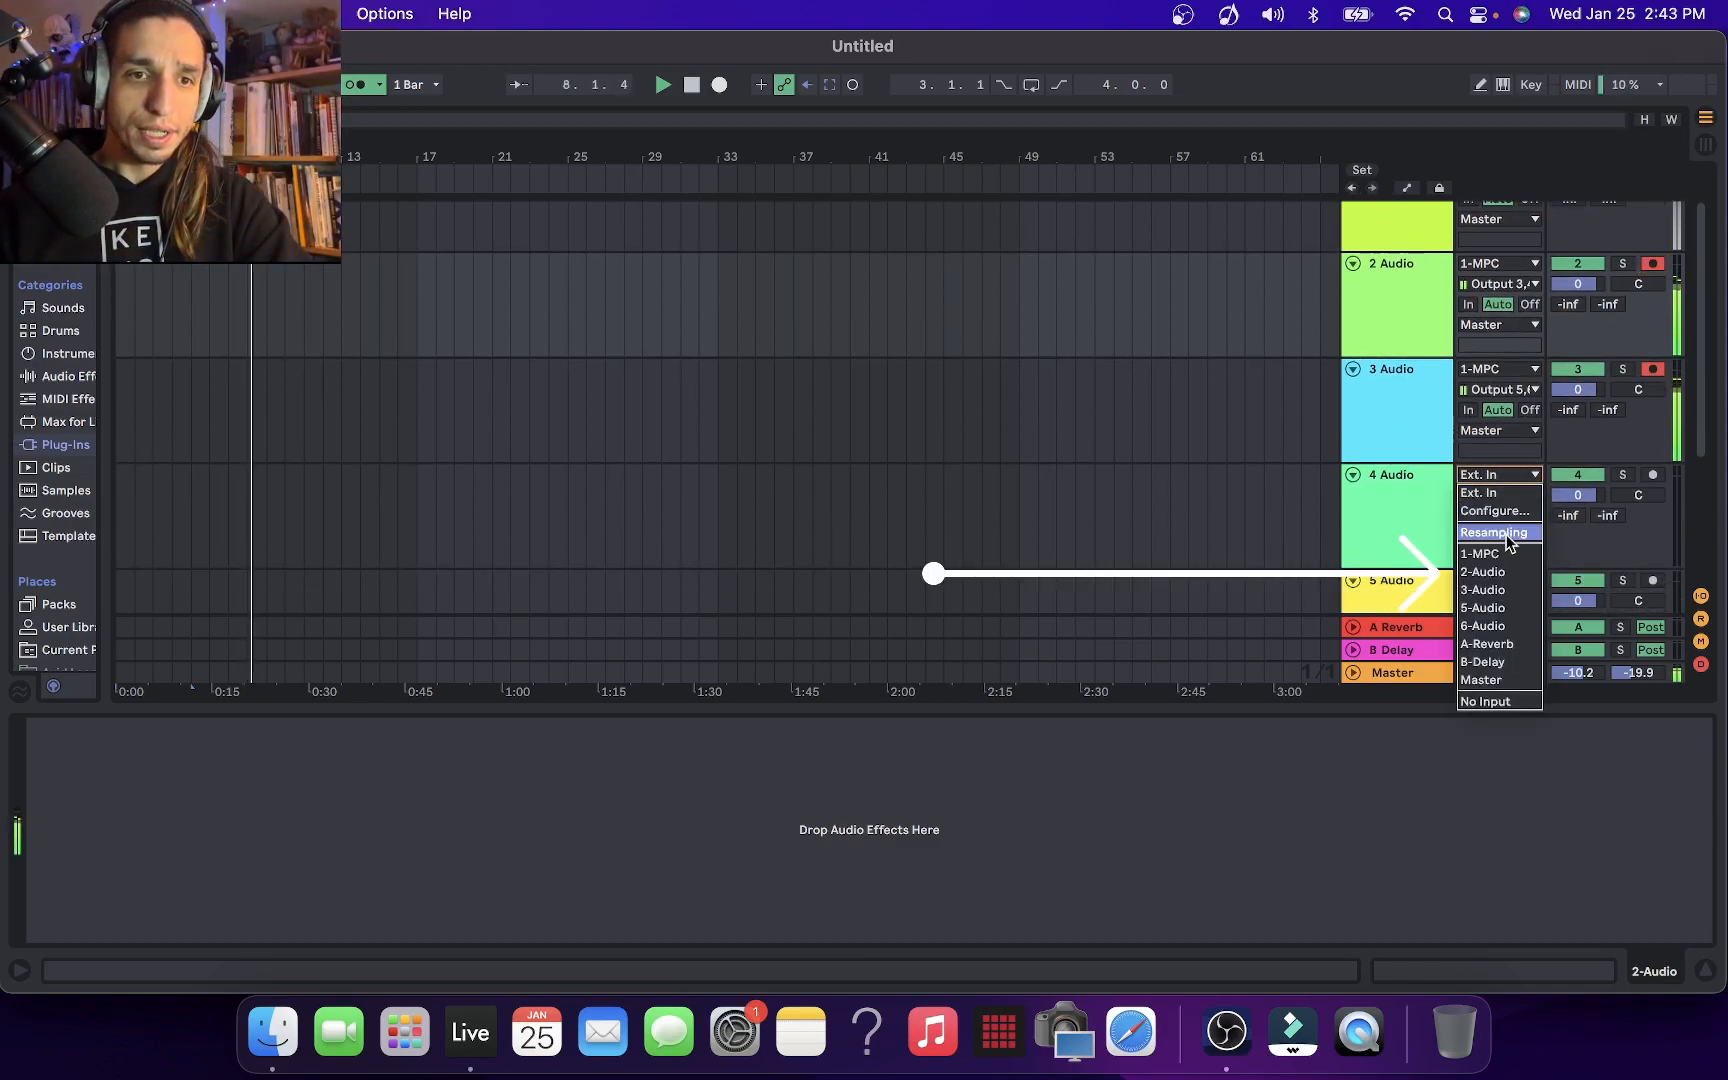
click(1508, 553)
click(1515, 496)
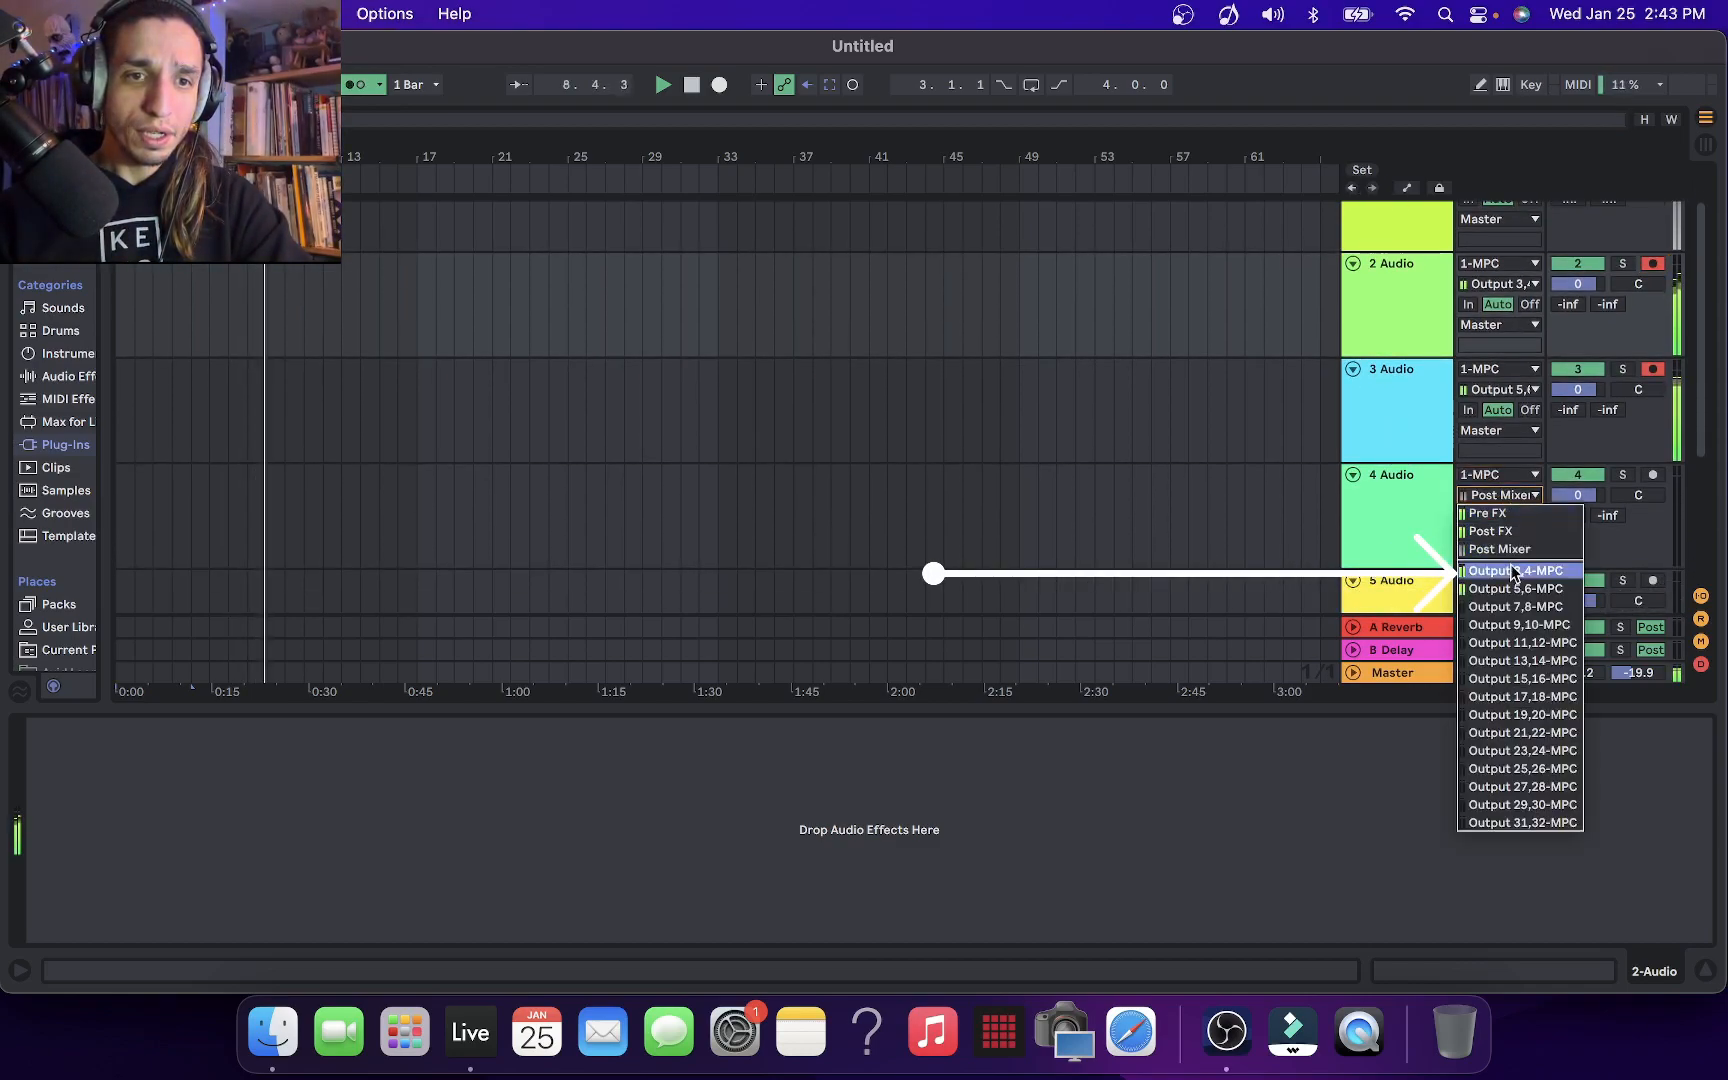
click(1514, 600)
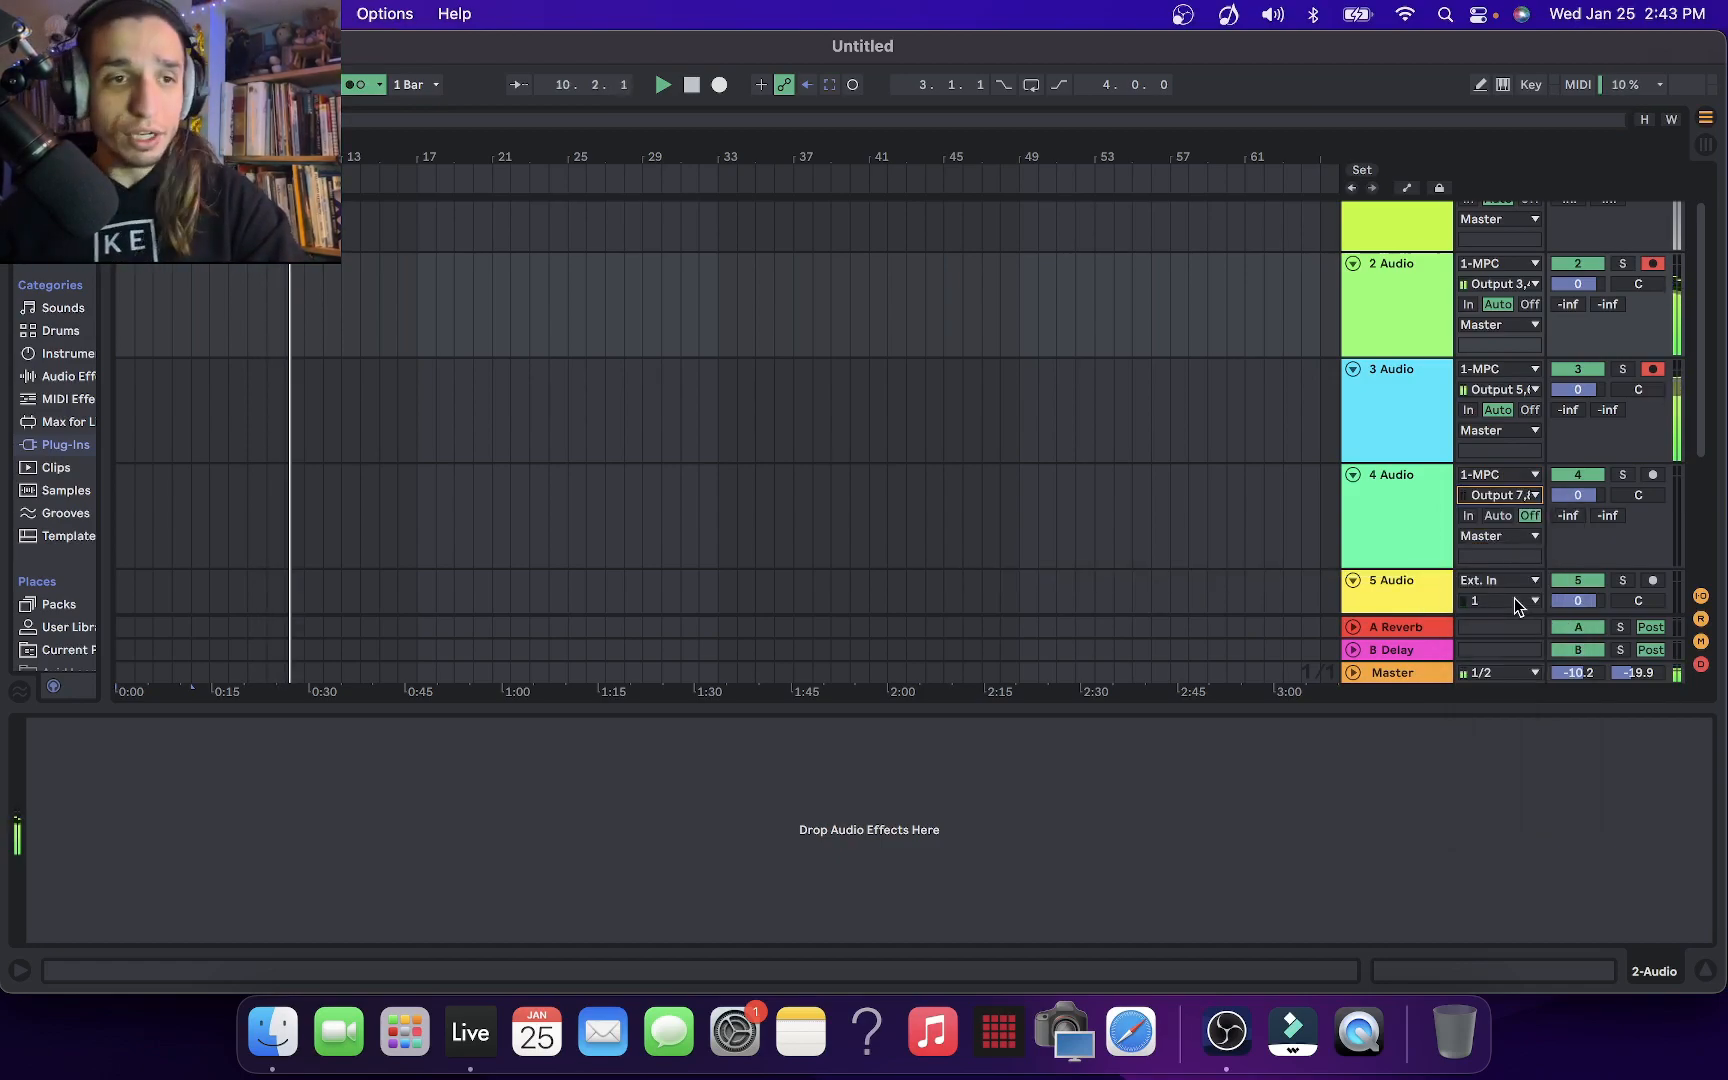
Reopen the MPC plug-in and route Program 003 on Track 03 to stereo output Out 7,8
scroll(1355, 274, up, 2)
click(1355, 274)
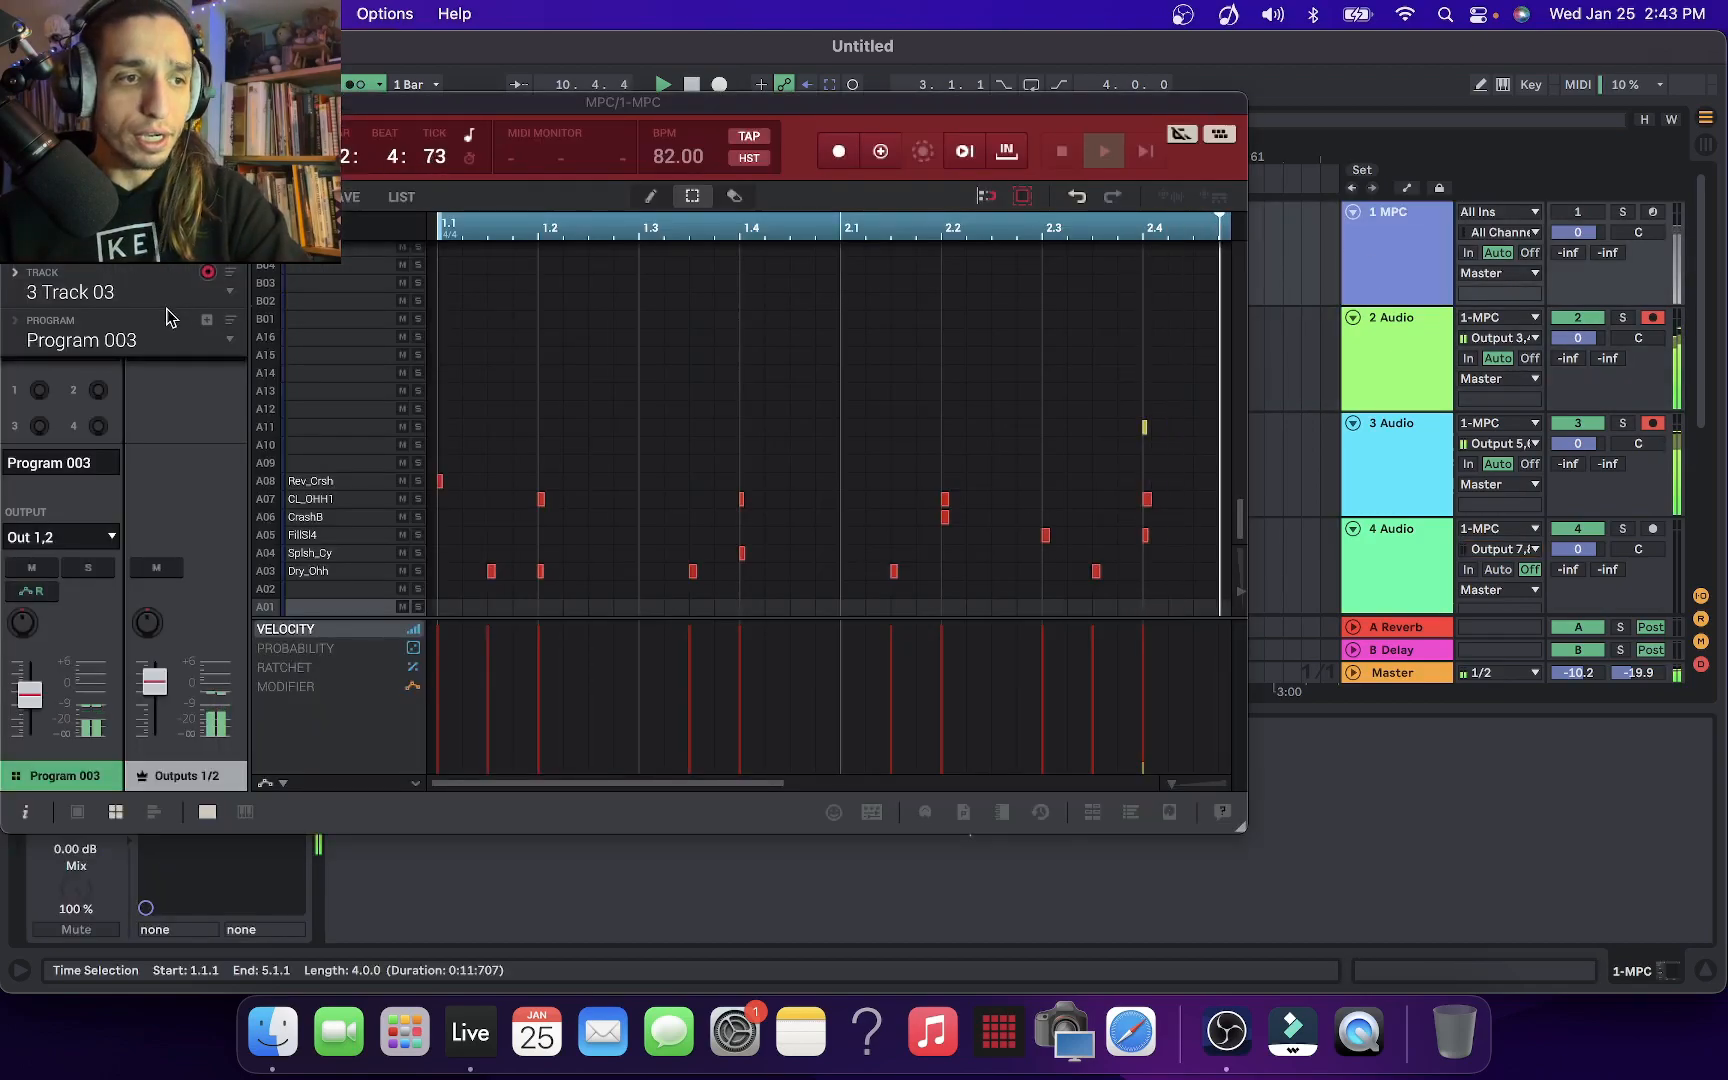
click(100, 537)
mouse_move(100, 597)
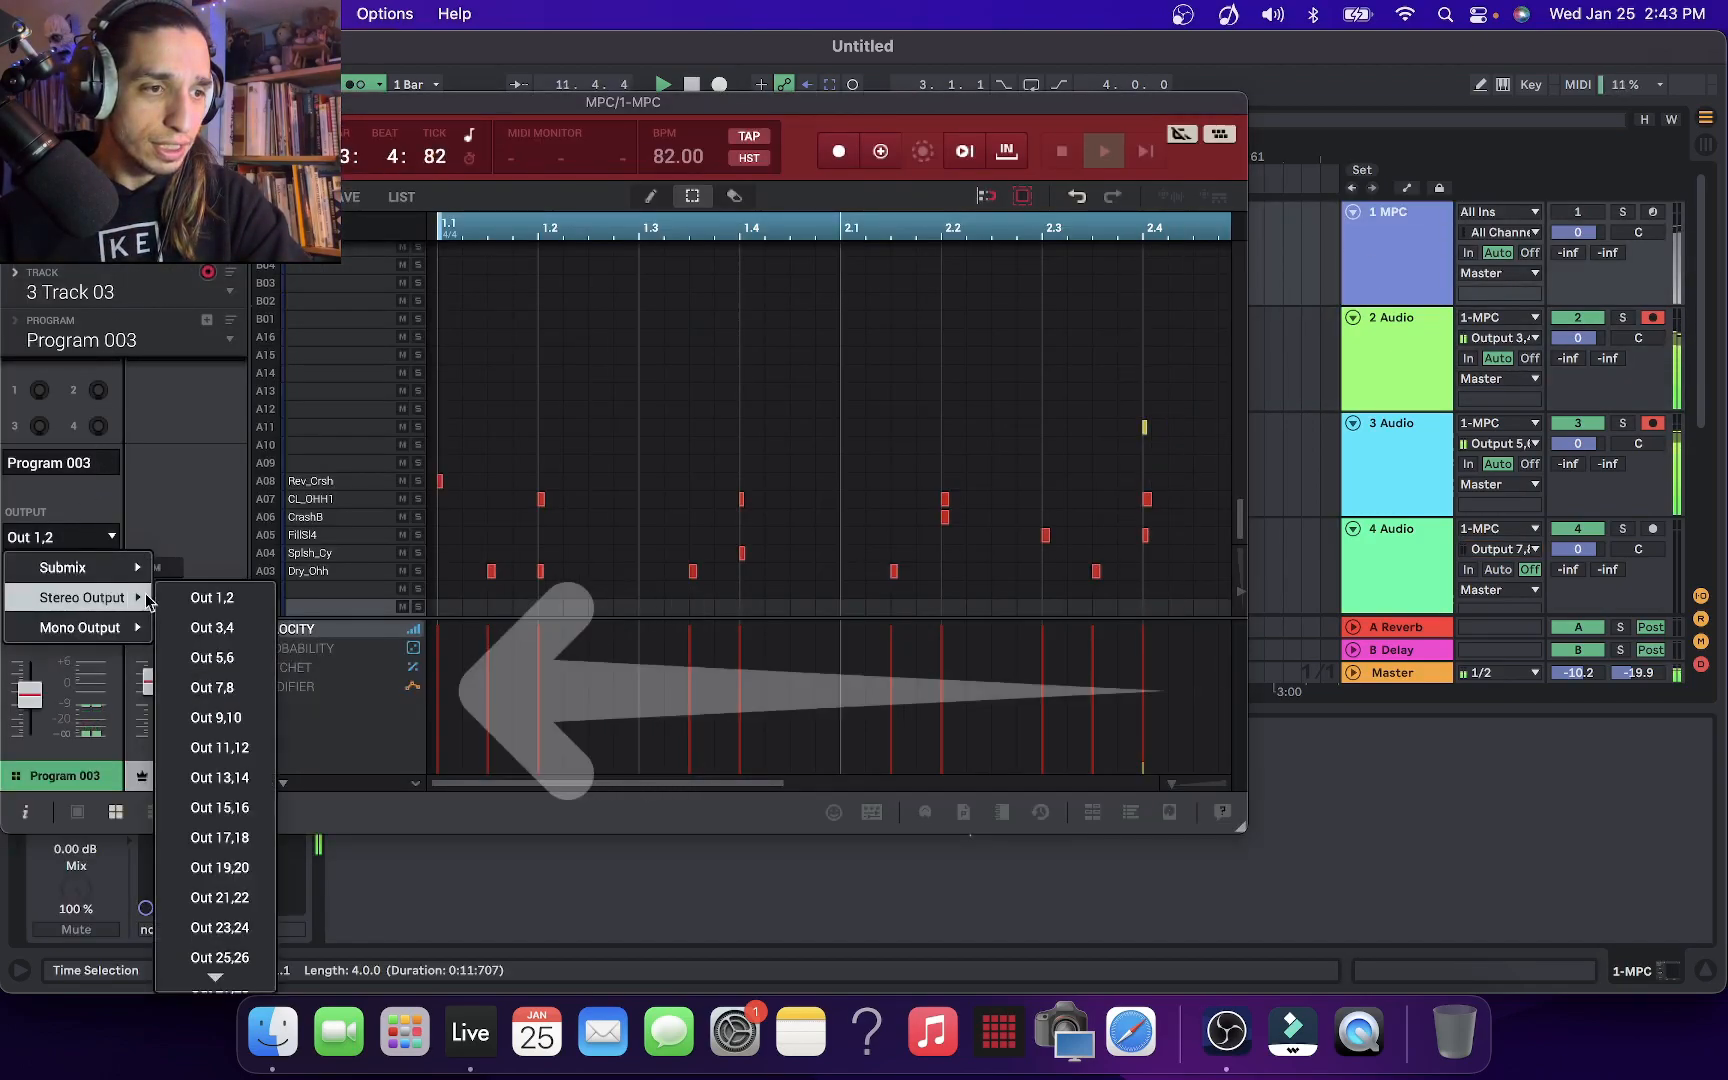
click(220, 689)
Record-arm 4 Audio and set its monitoring to Auto
click(1395, 552)
click(1653, 528)
click(1500, 568)
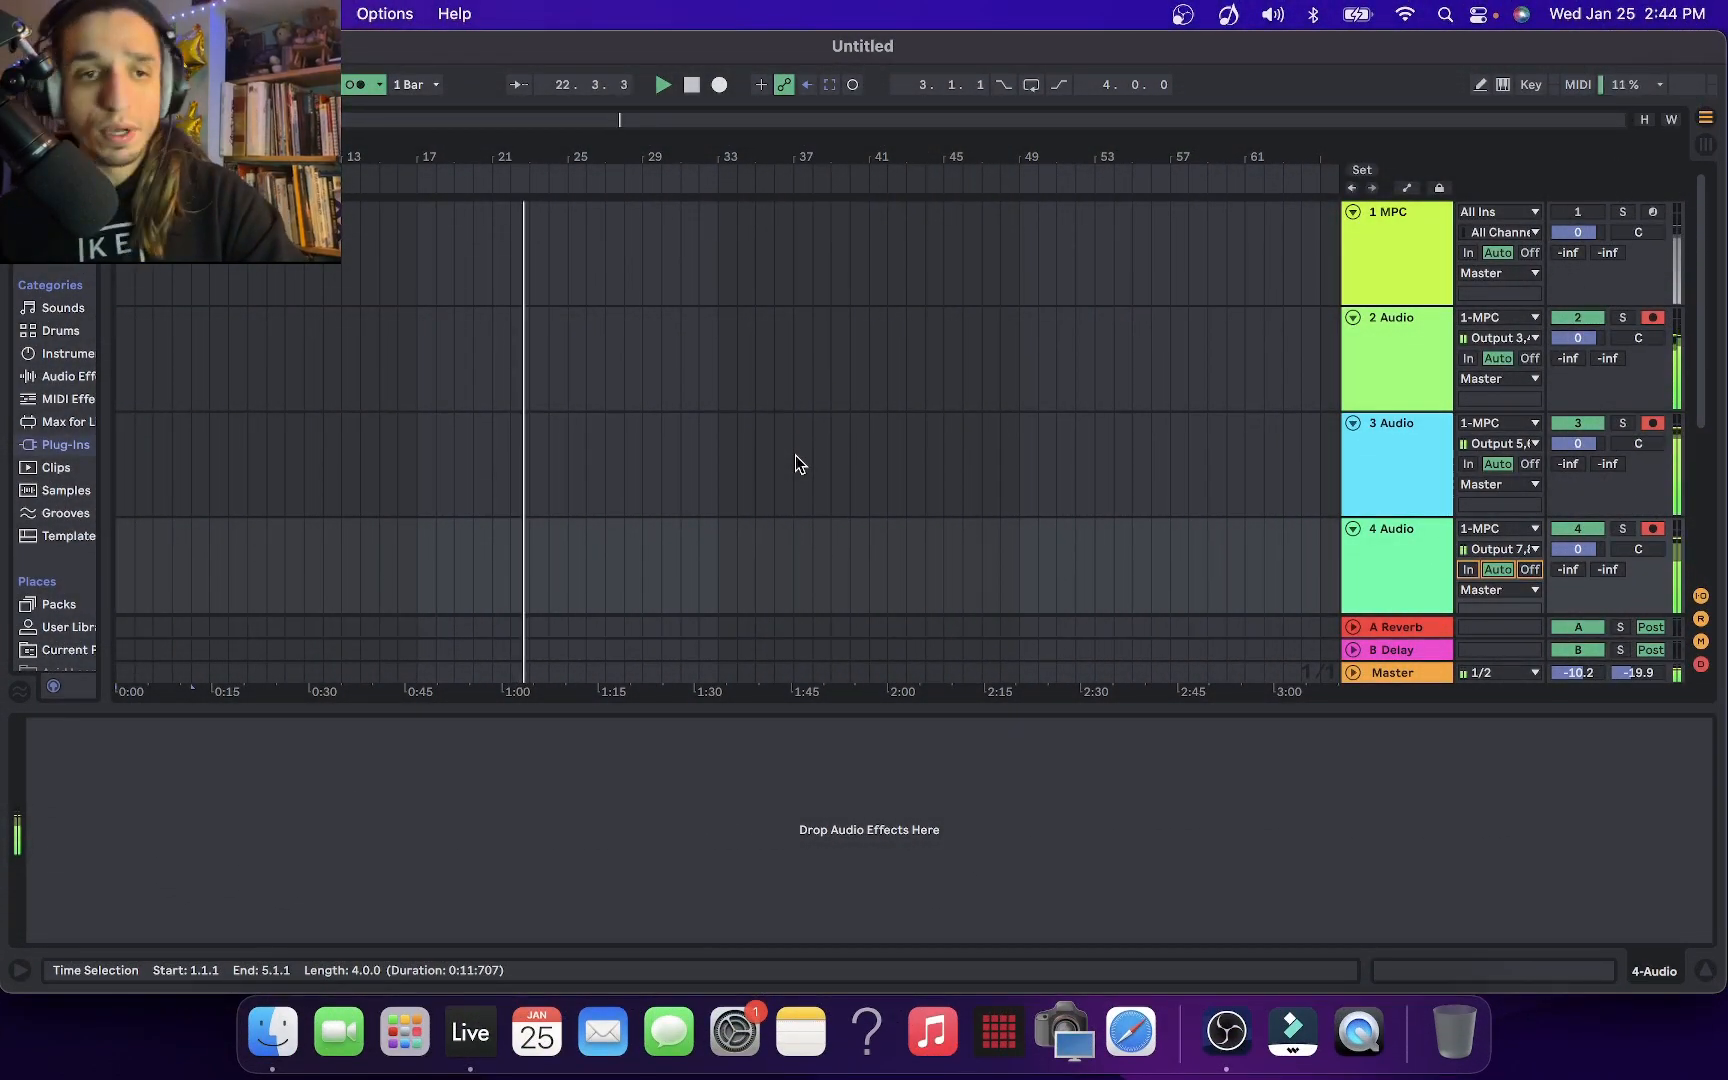
Stop playback and set track 5 Audio to receive from 1-MPC using the Output 9,10-MPC channel
key(super+t)
key(super+t)
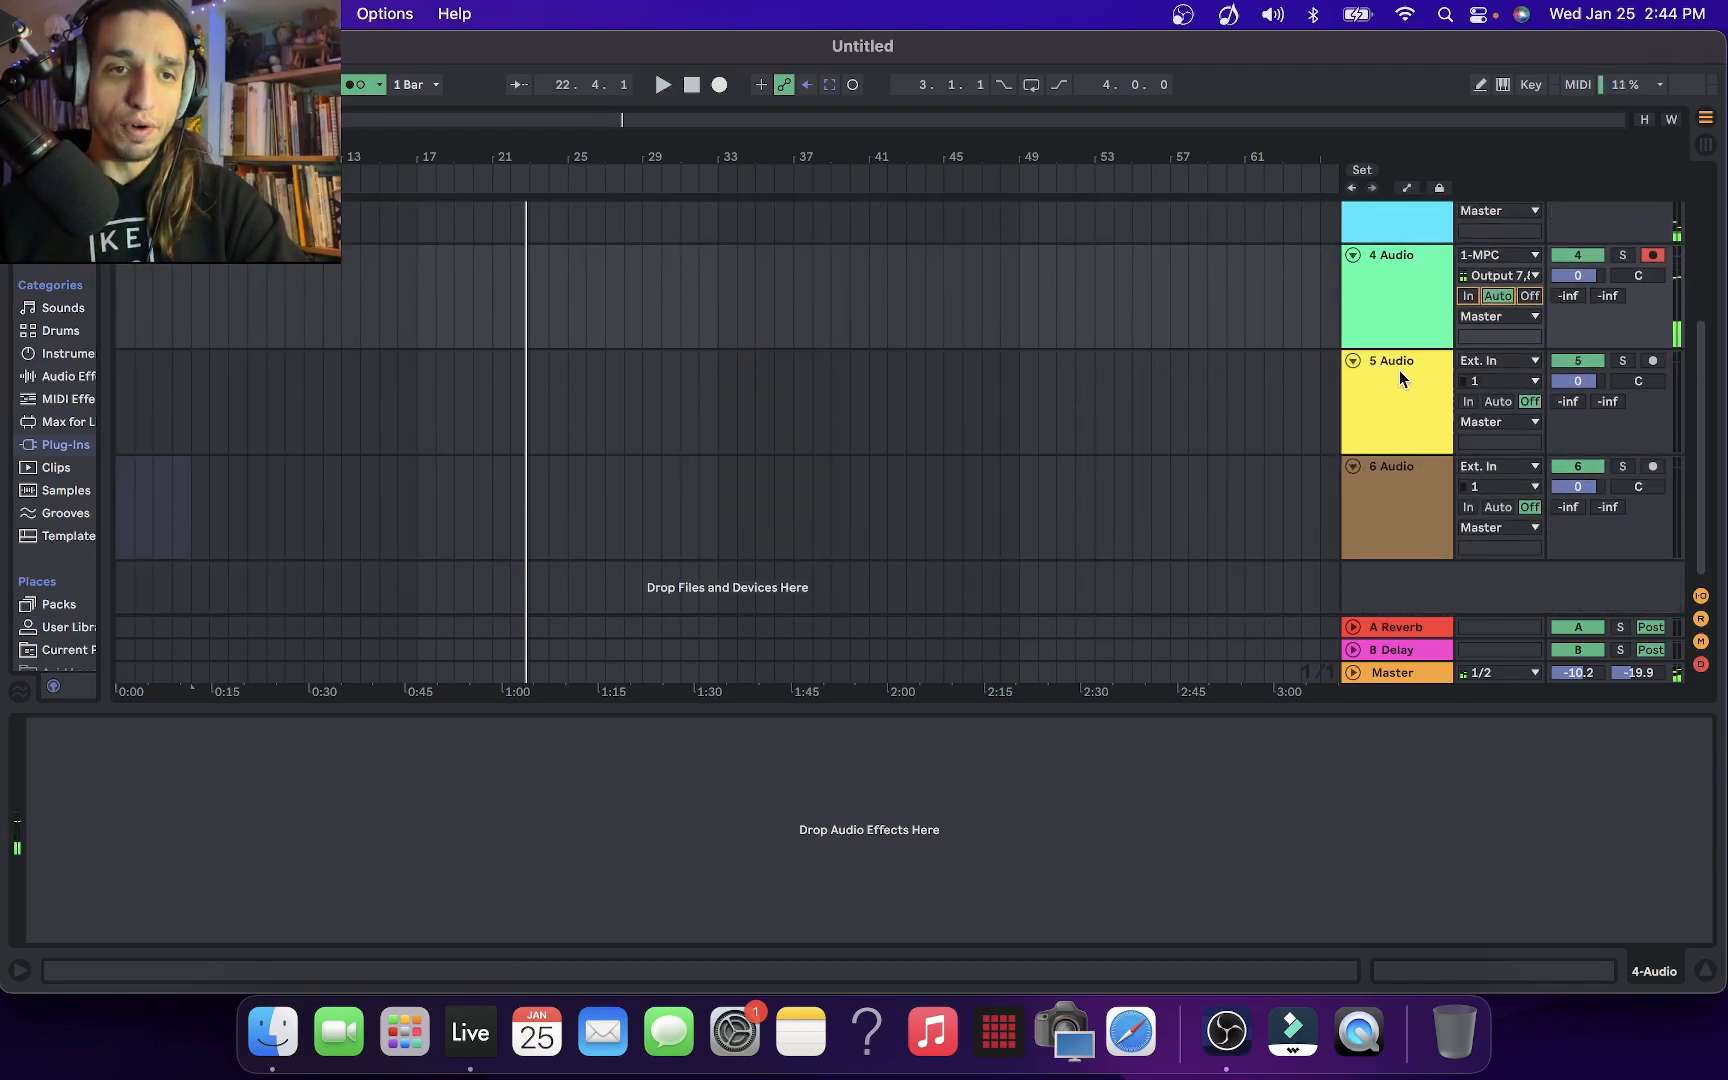
click(1398, 377)
click(1507, 367)
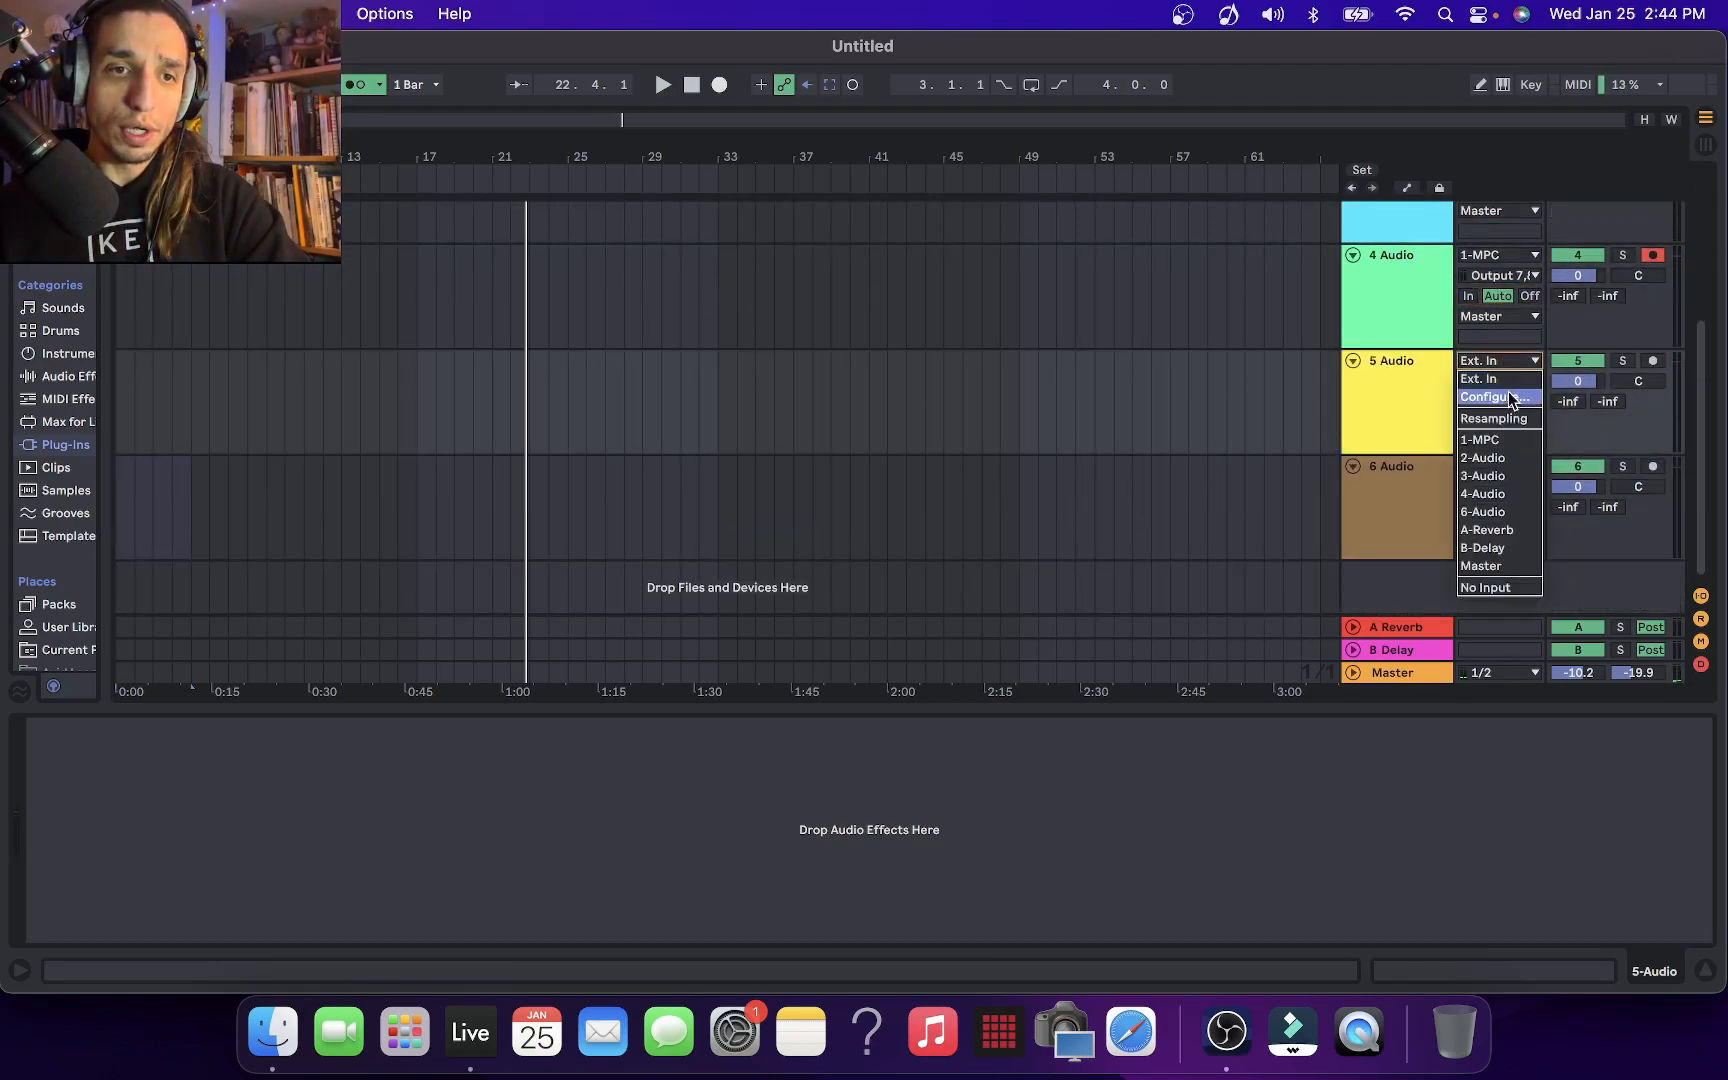
click(1500, 440)
click(1507, 382)
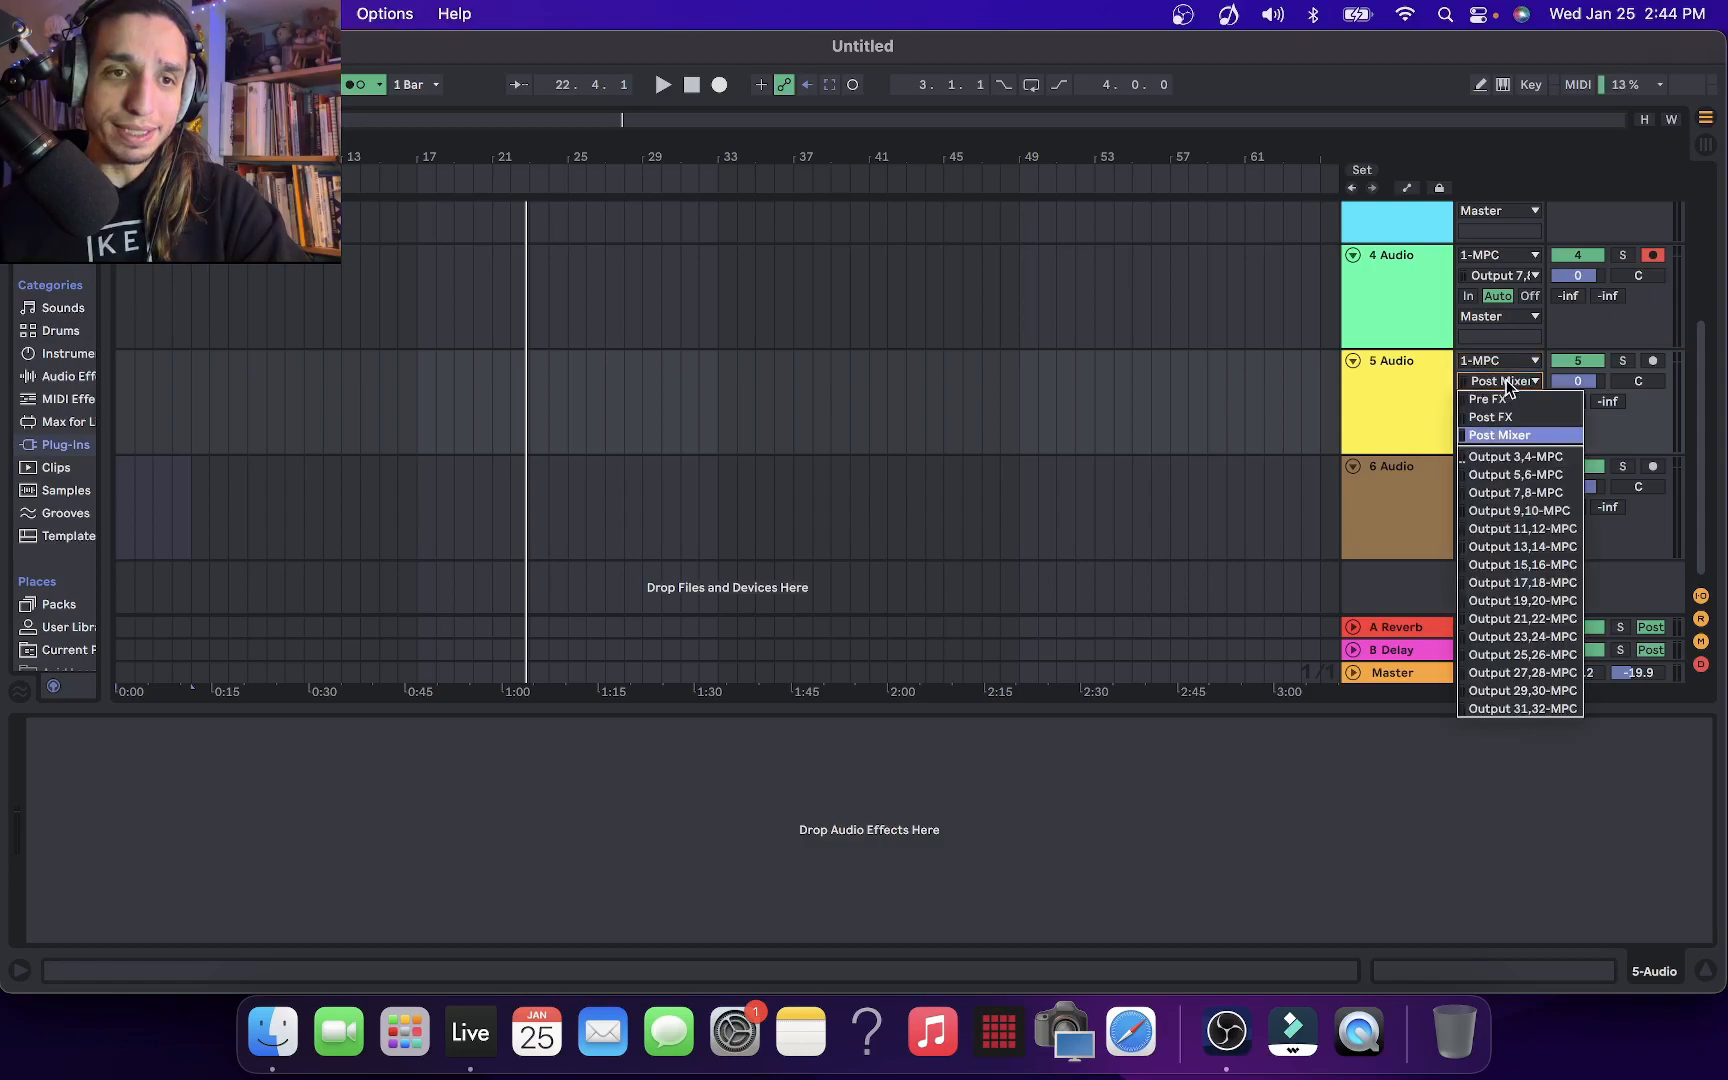
click(1556, 510)
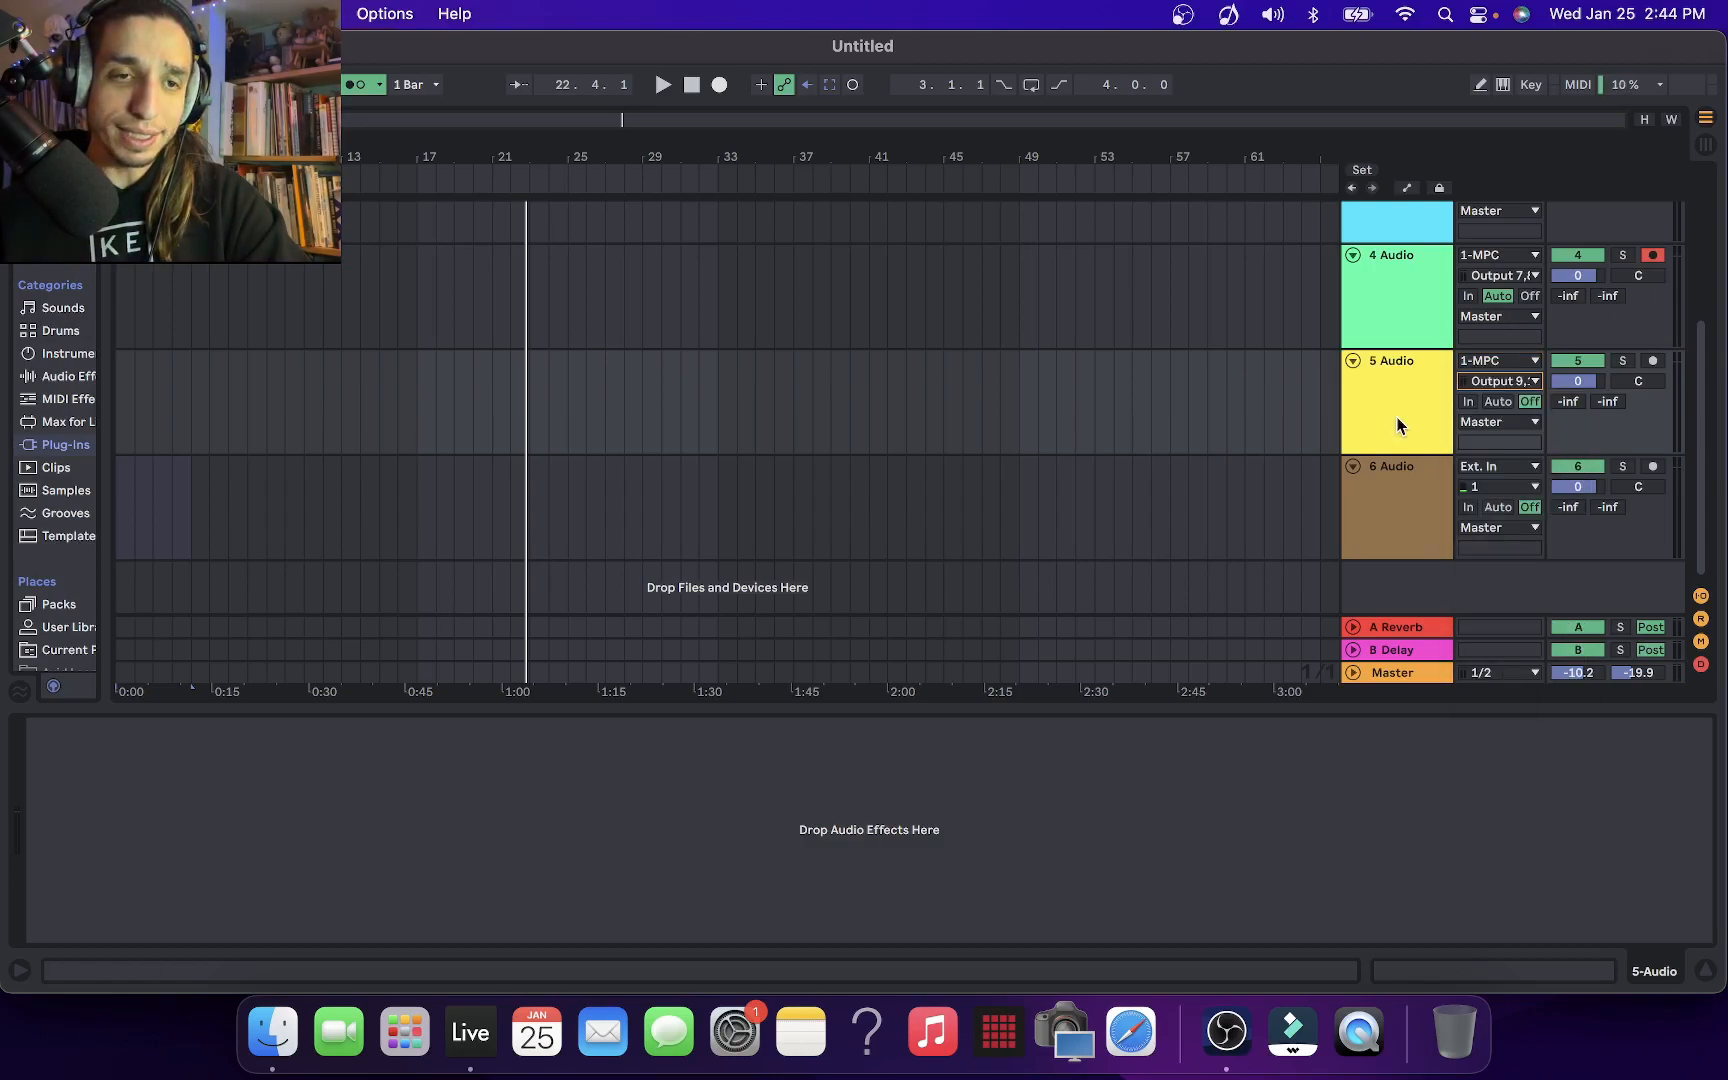
In the MPC plug-in, route the Inst-Bass-F. Vinyl II 808 program on Track 05 to stereo output Out 9,10
scroll(1431, 235, up, 5)
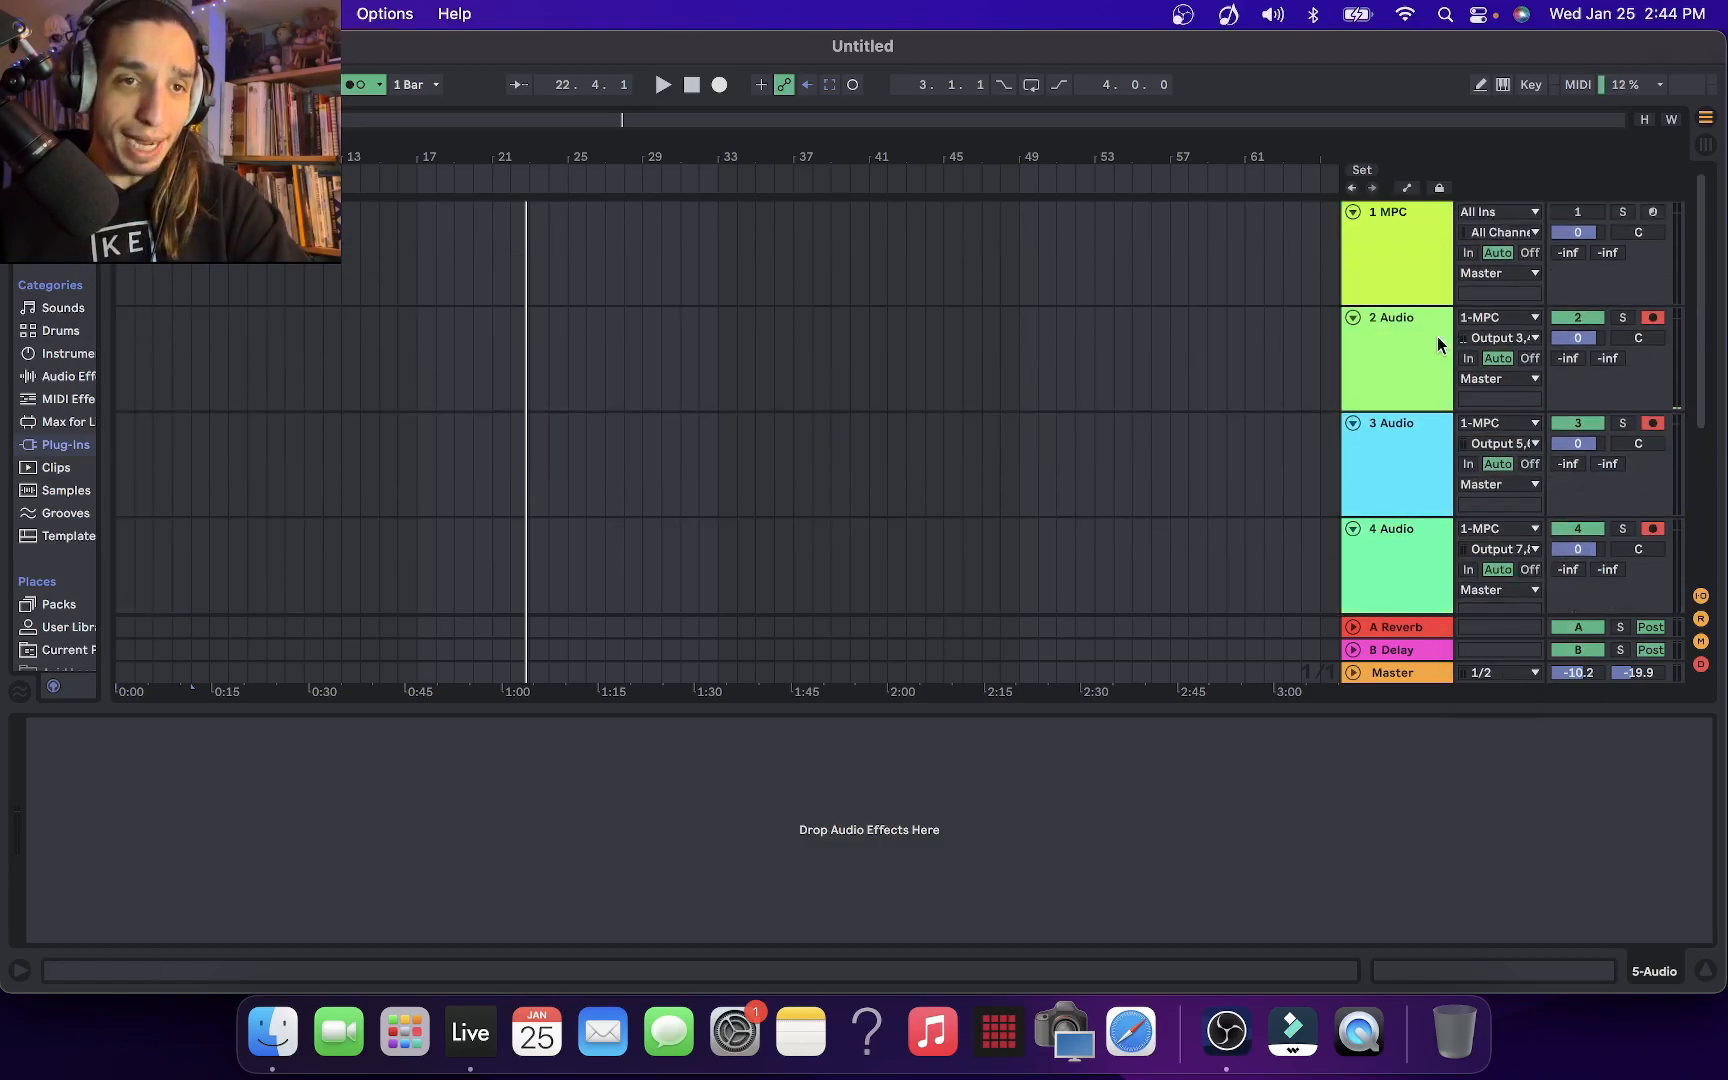
click(1374, 248)
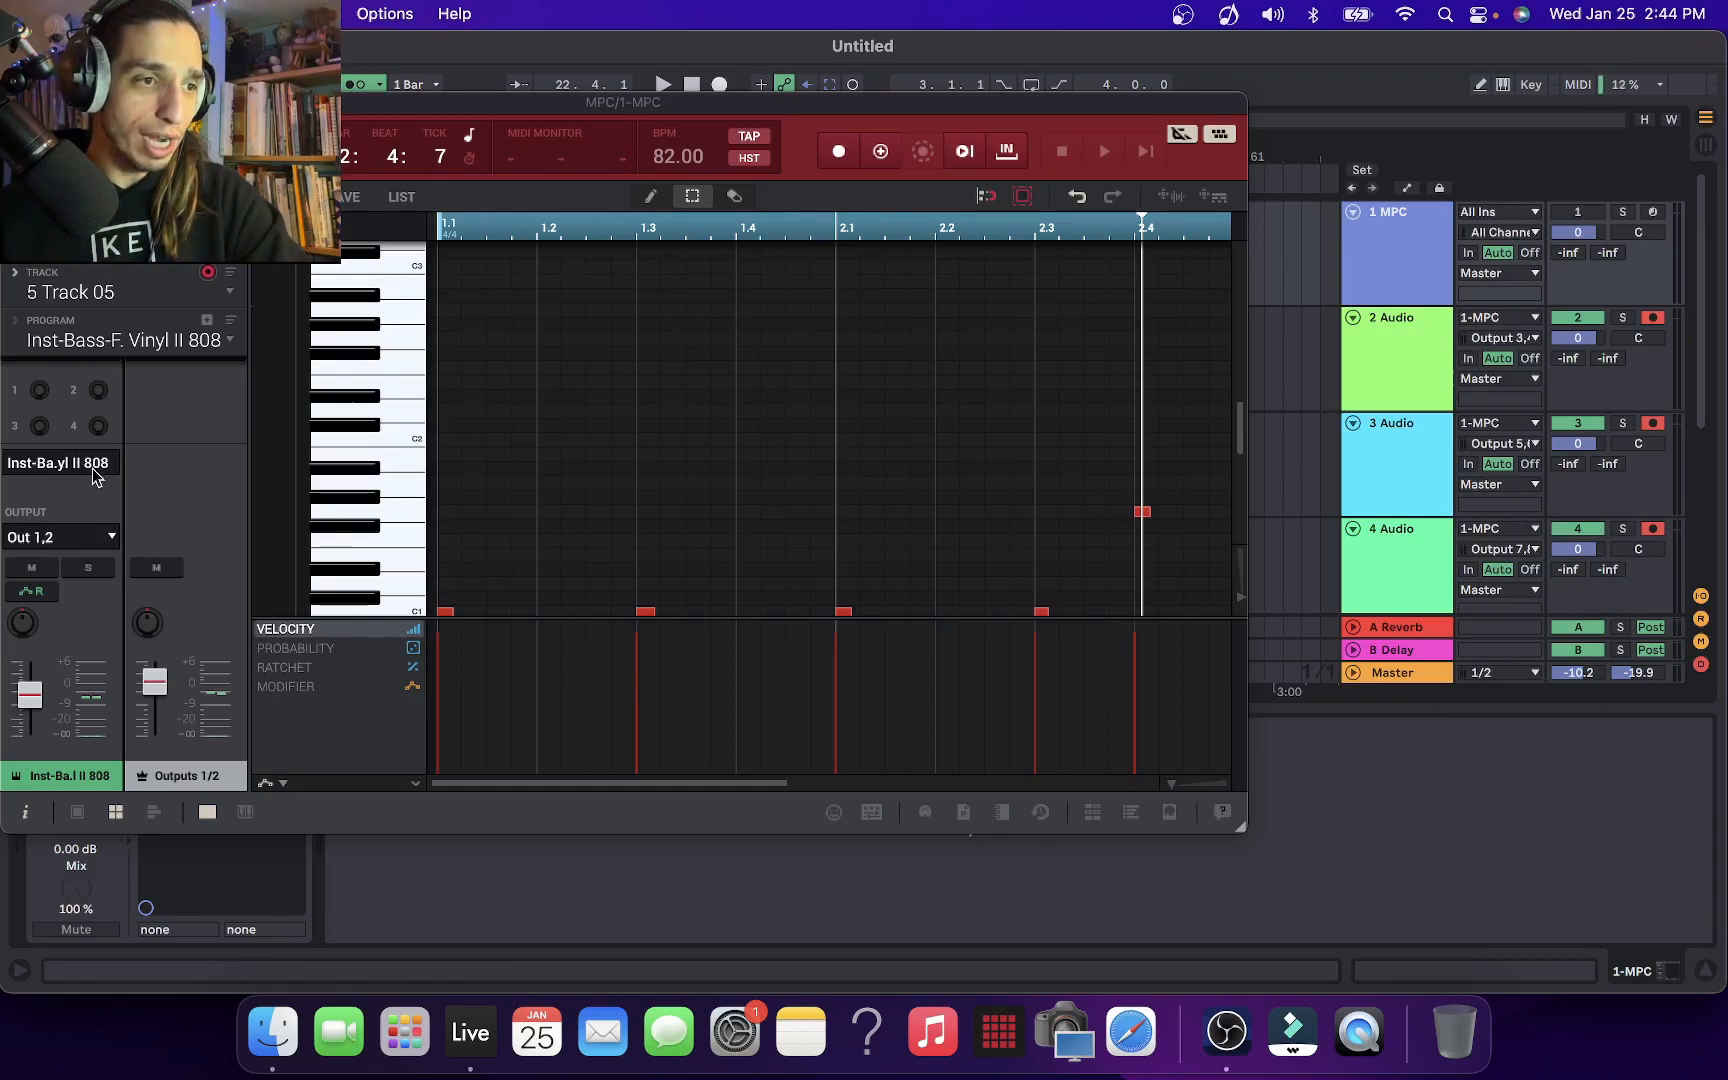
click(104, 537)
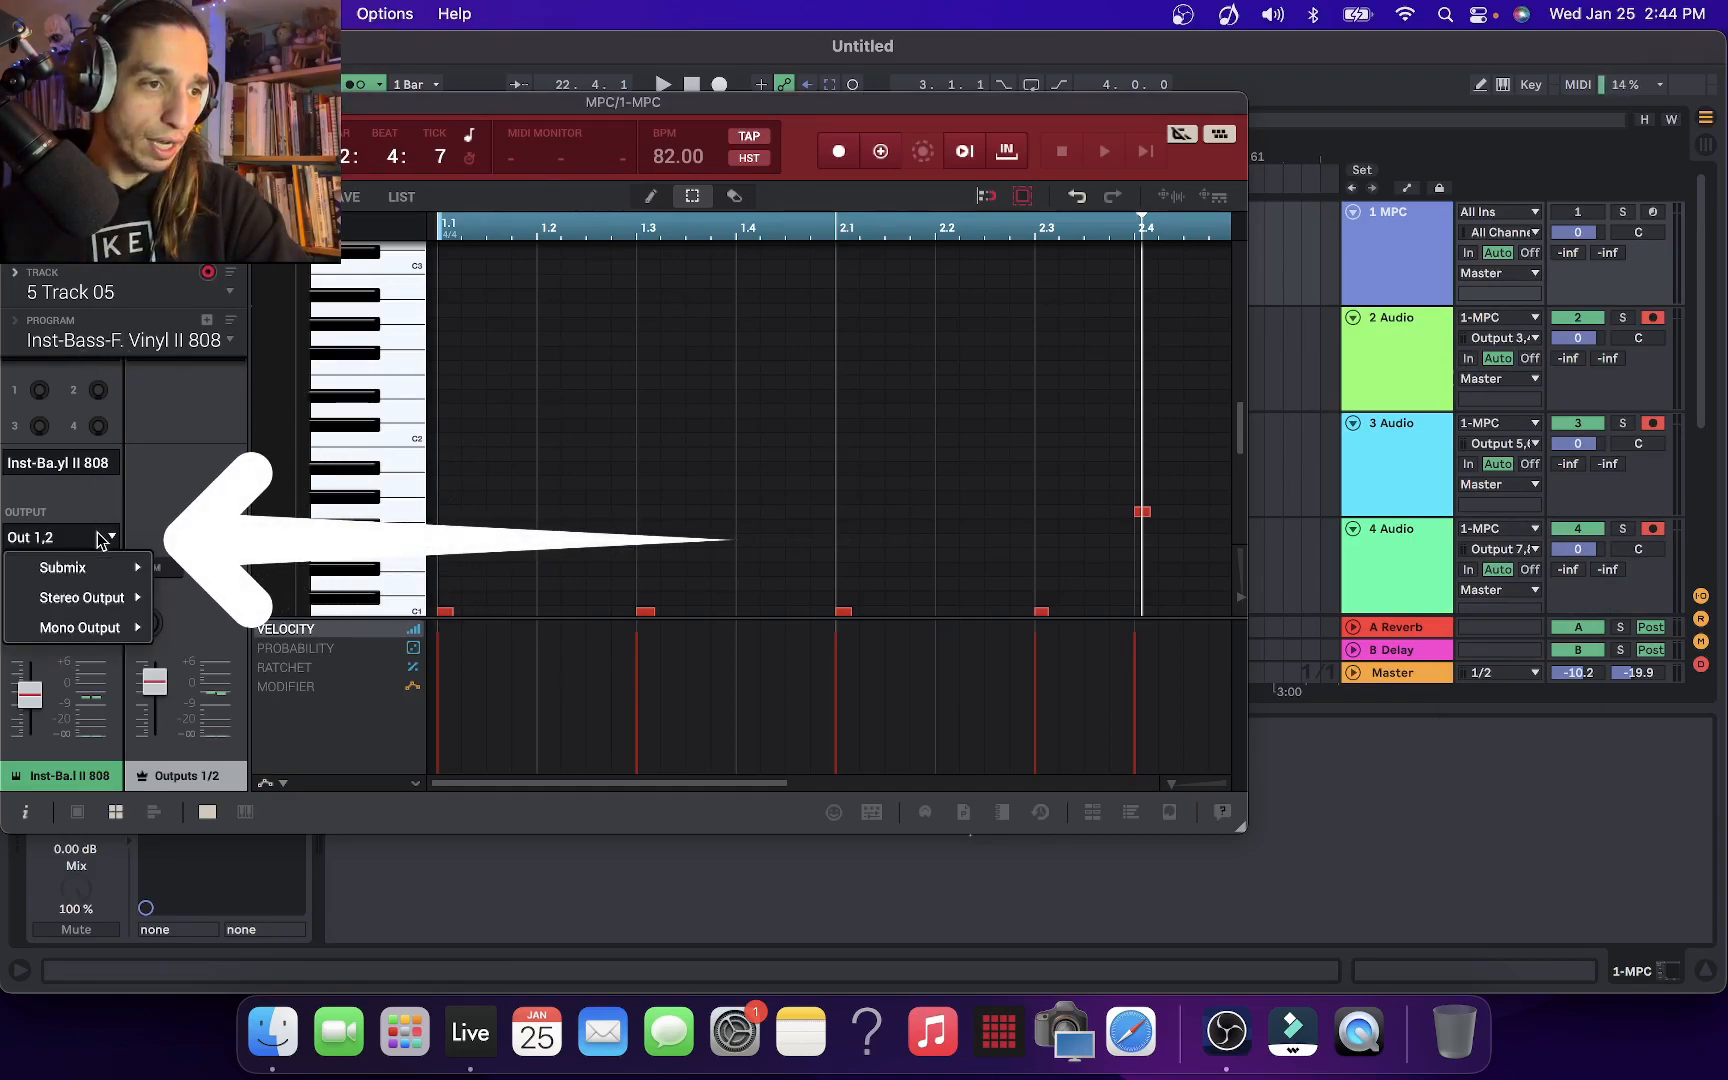
mouse_move(84, 596)
click(250, 728)
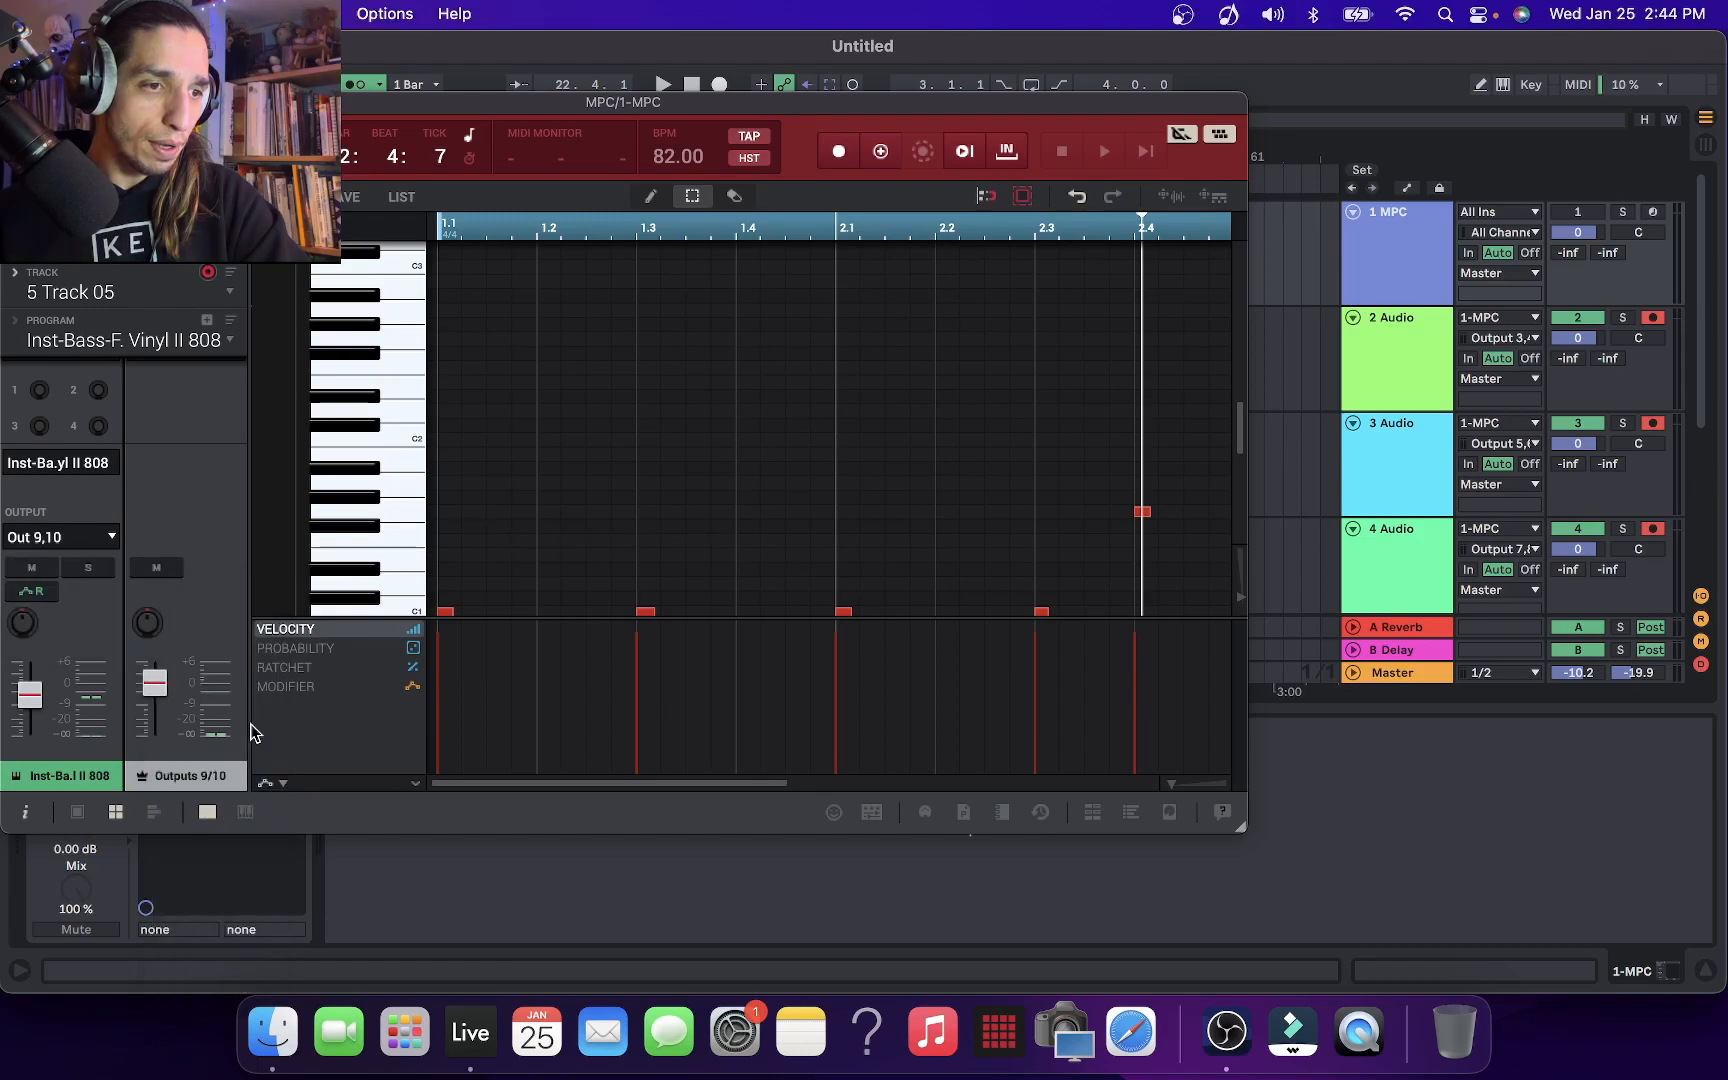
Play the beat with 4 Audio soloed to check its signal, stop playback, and clear the solo
key(space)
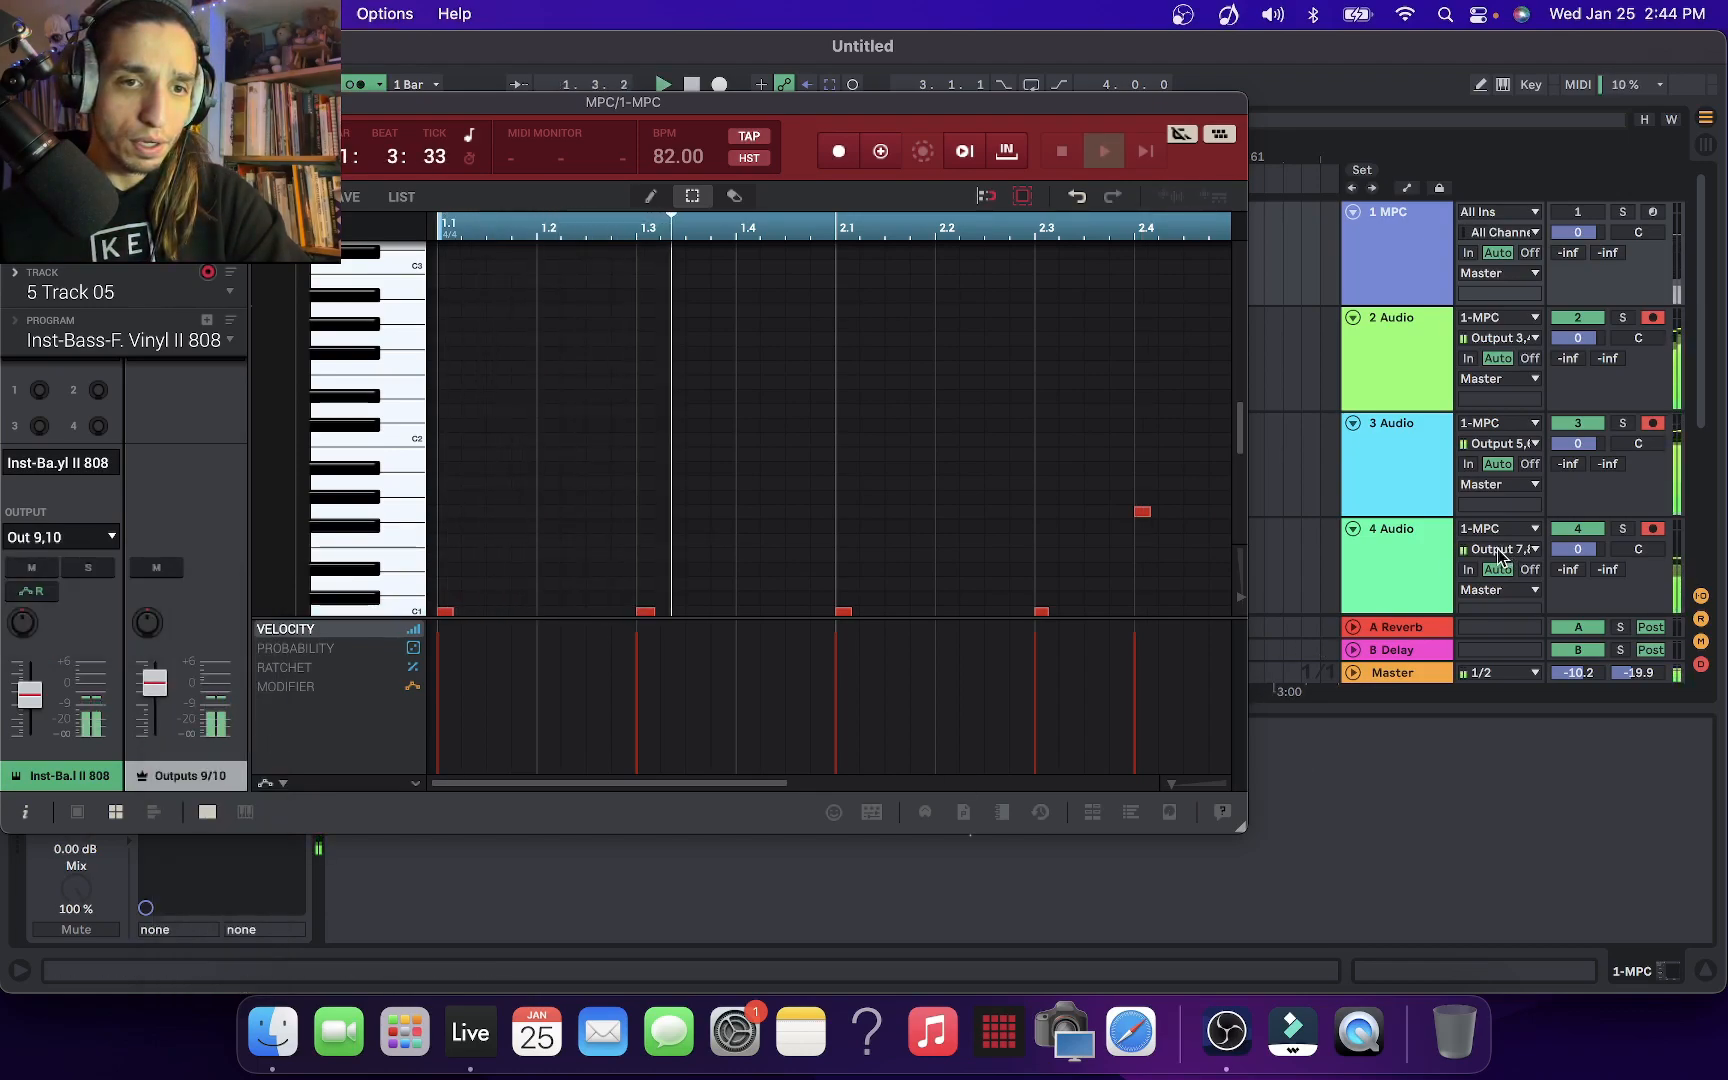
click(1627, 533)
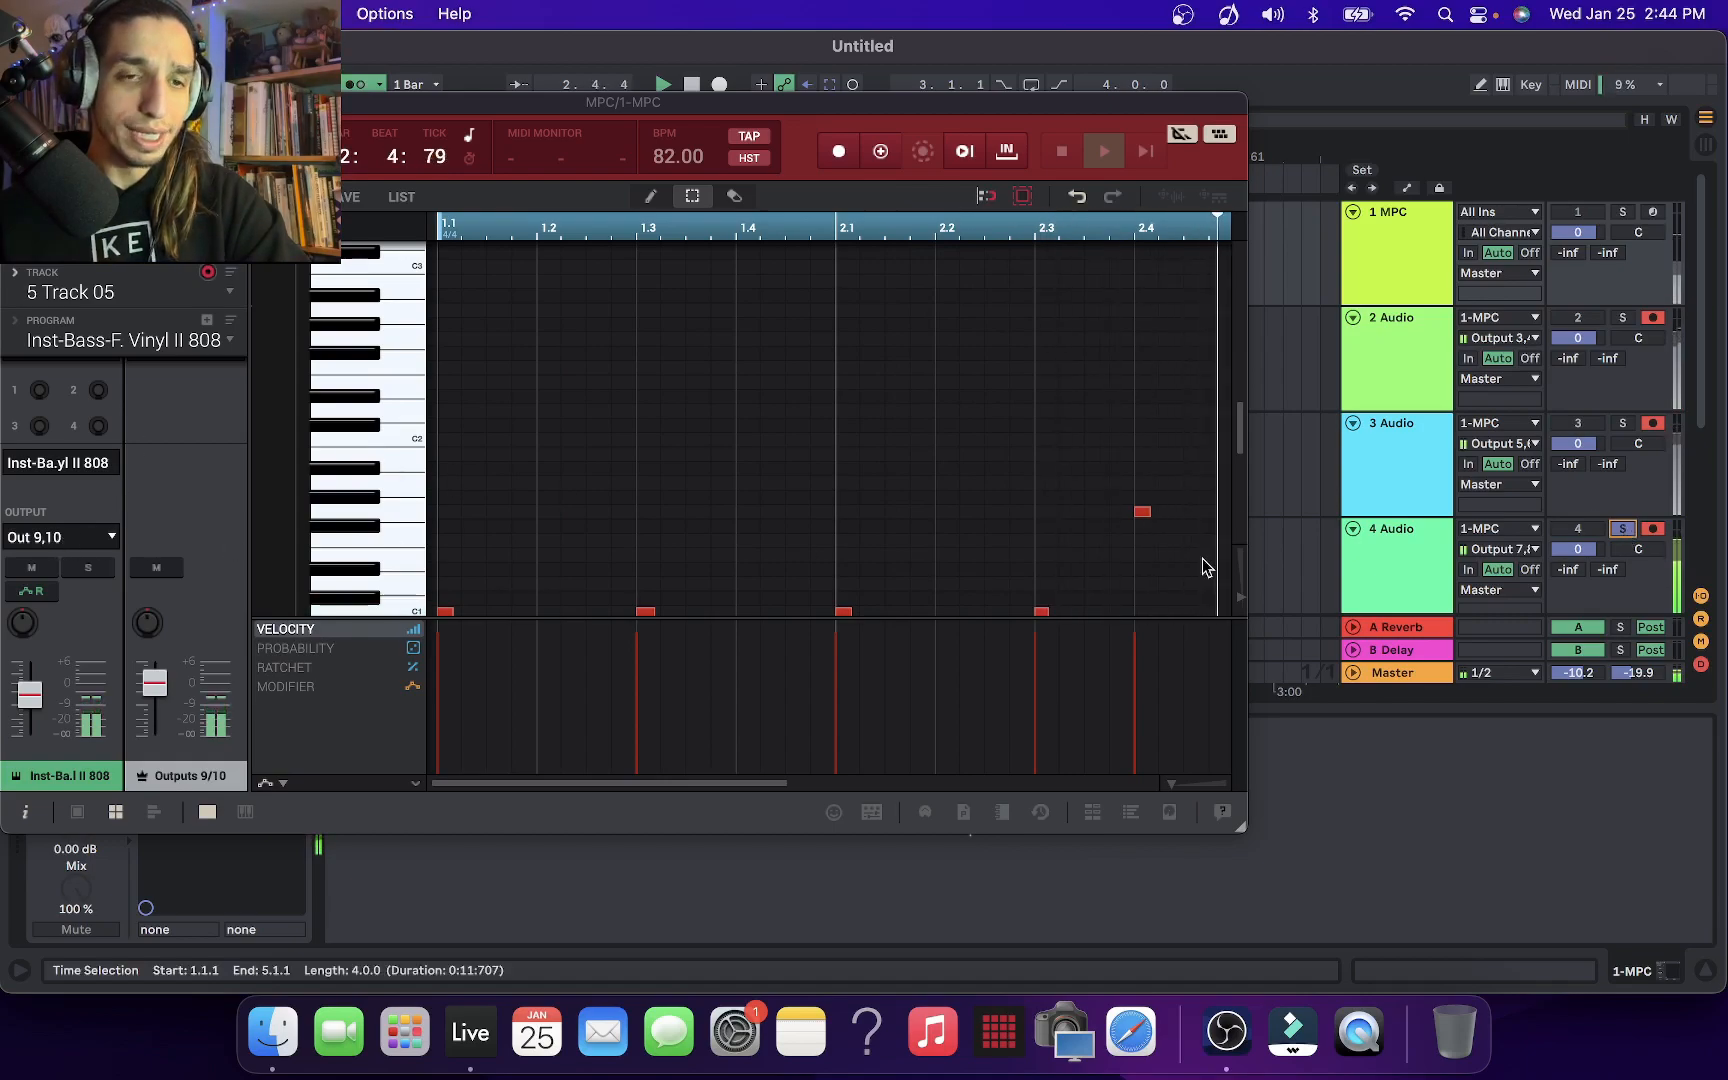
click(1385, 528)
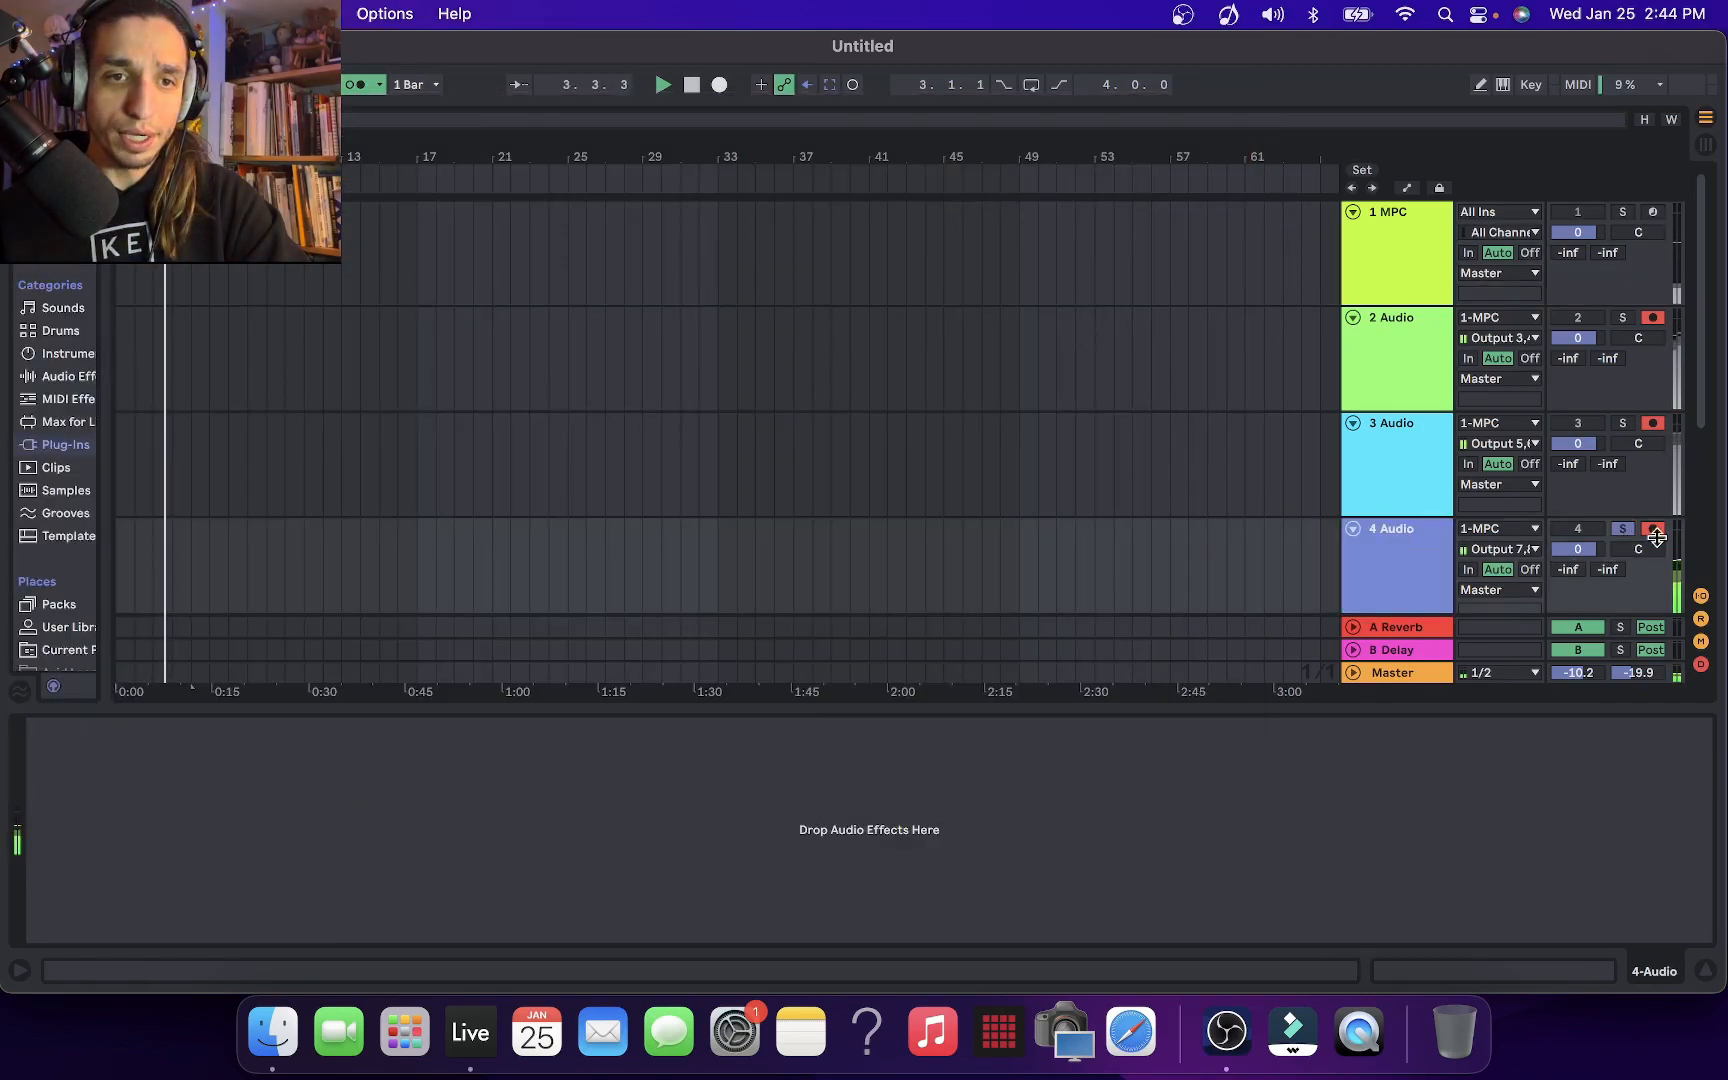
key(super+t)
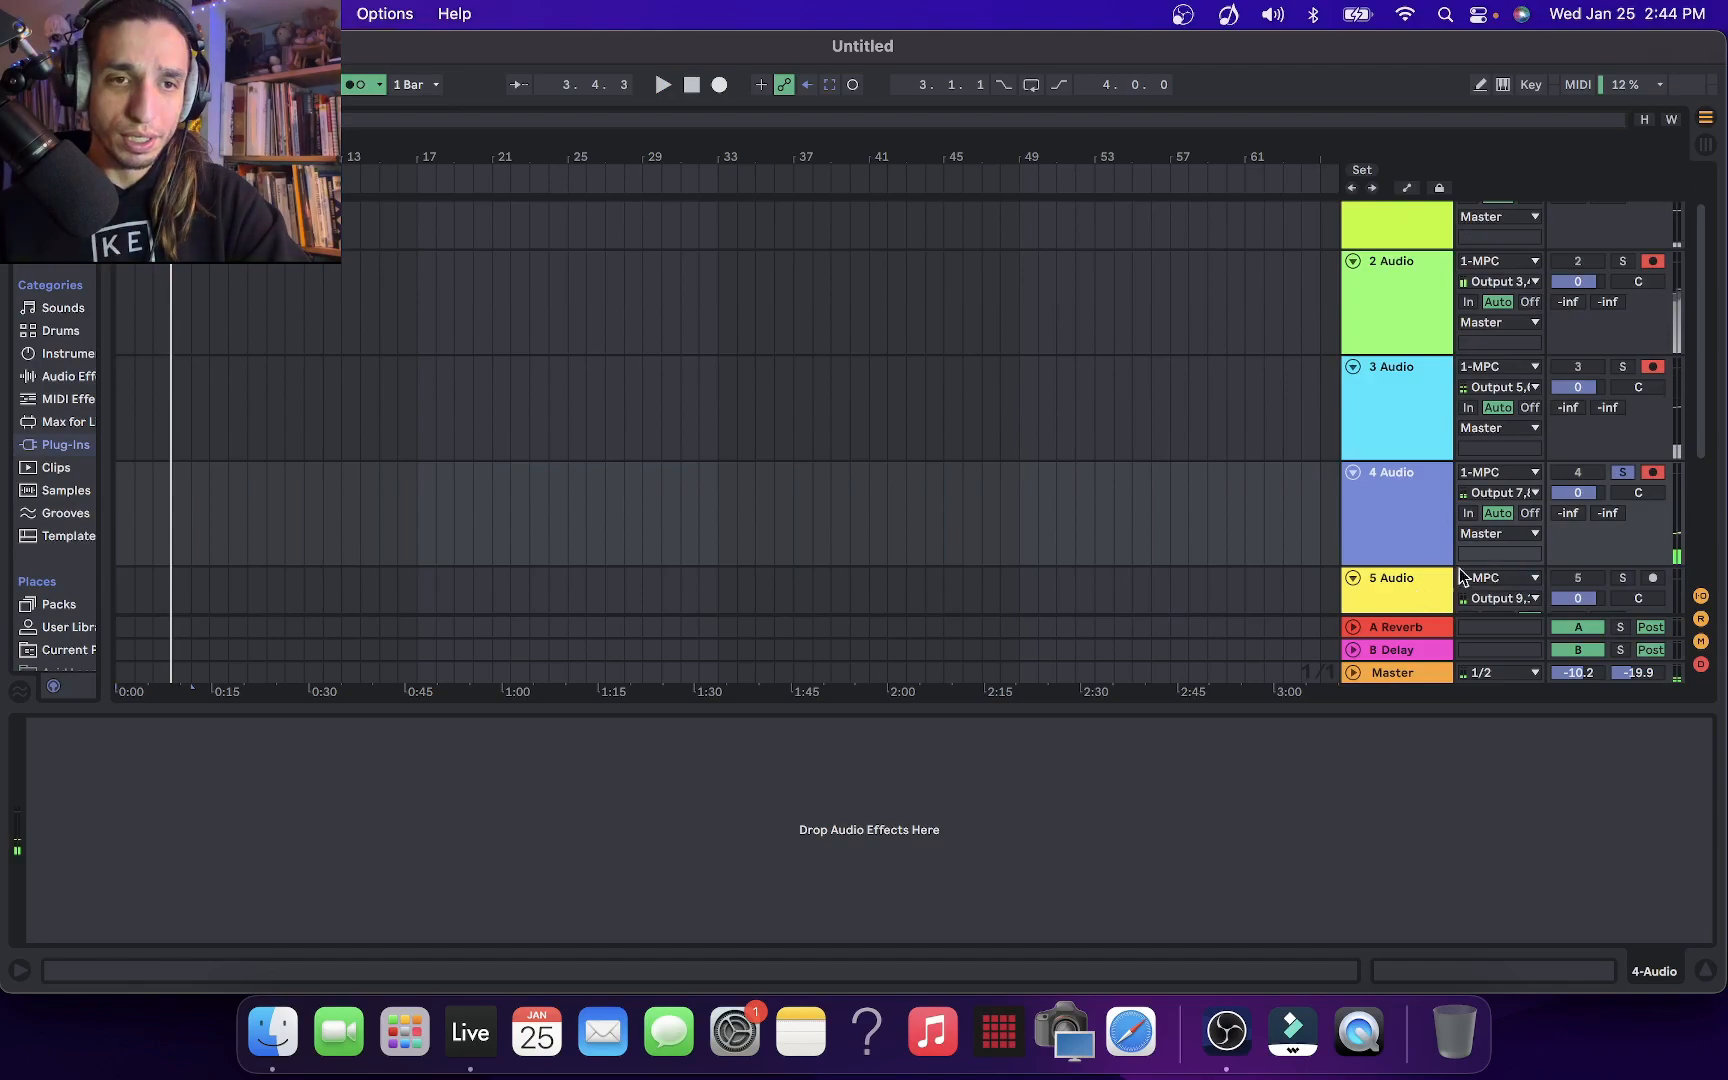
click(1527, 481)
click(1527, 491)
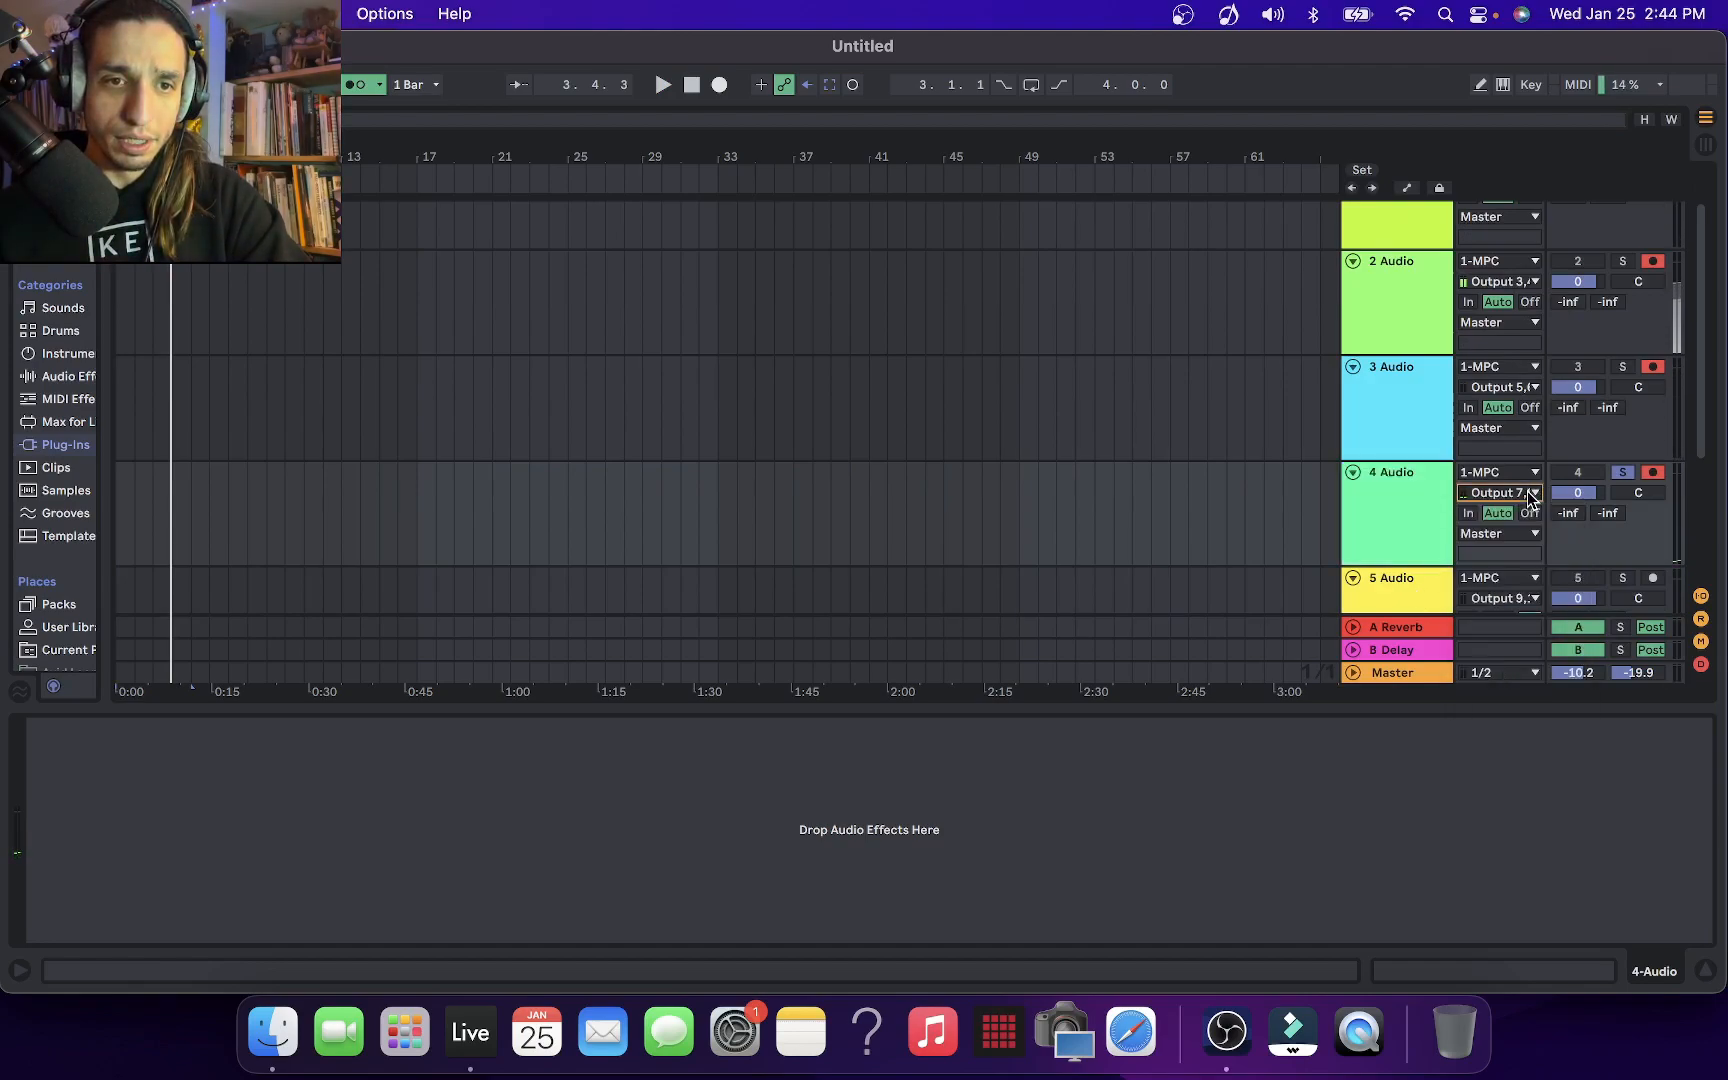
key(super+t)
click(1620, 357)
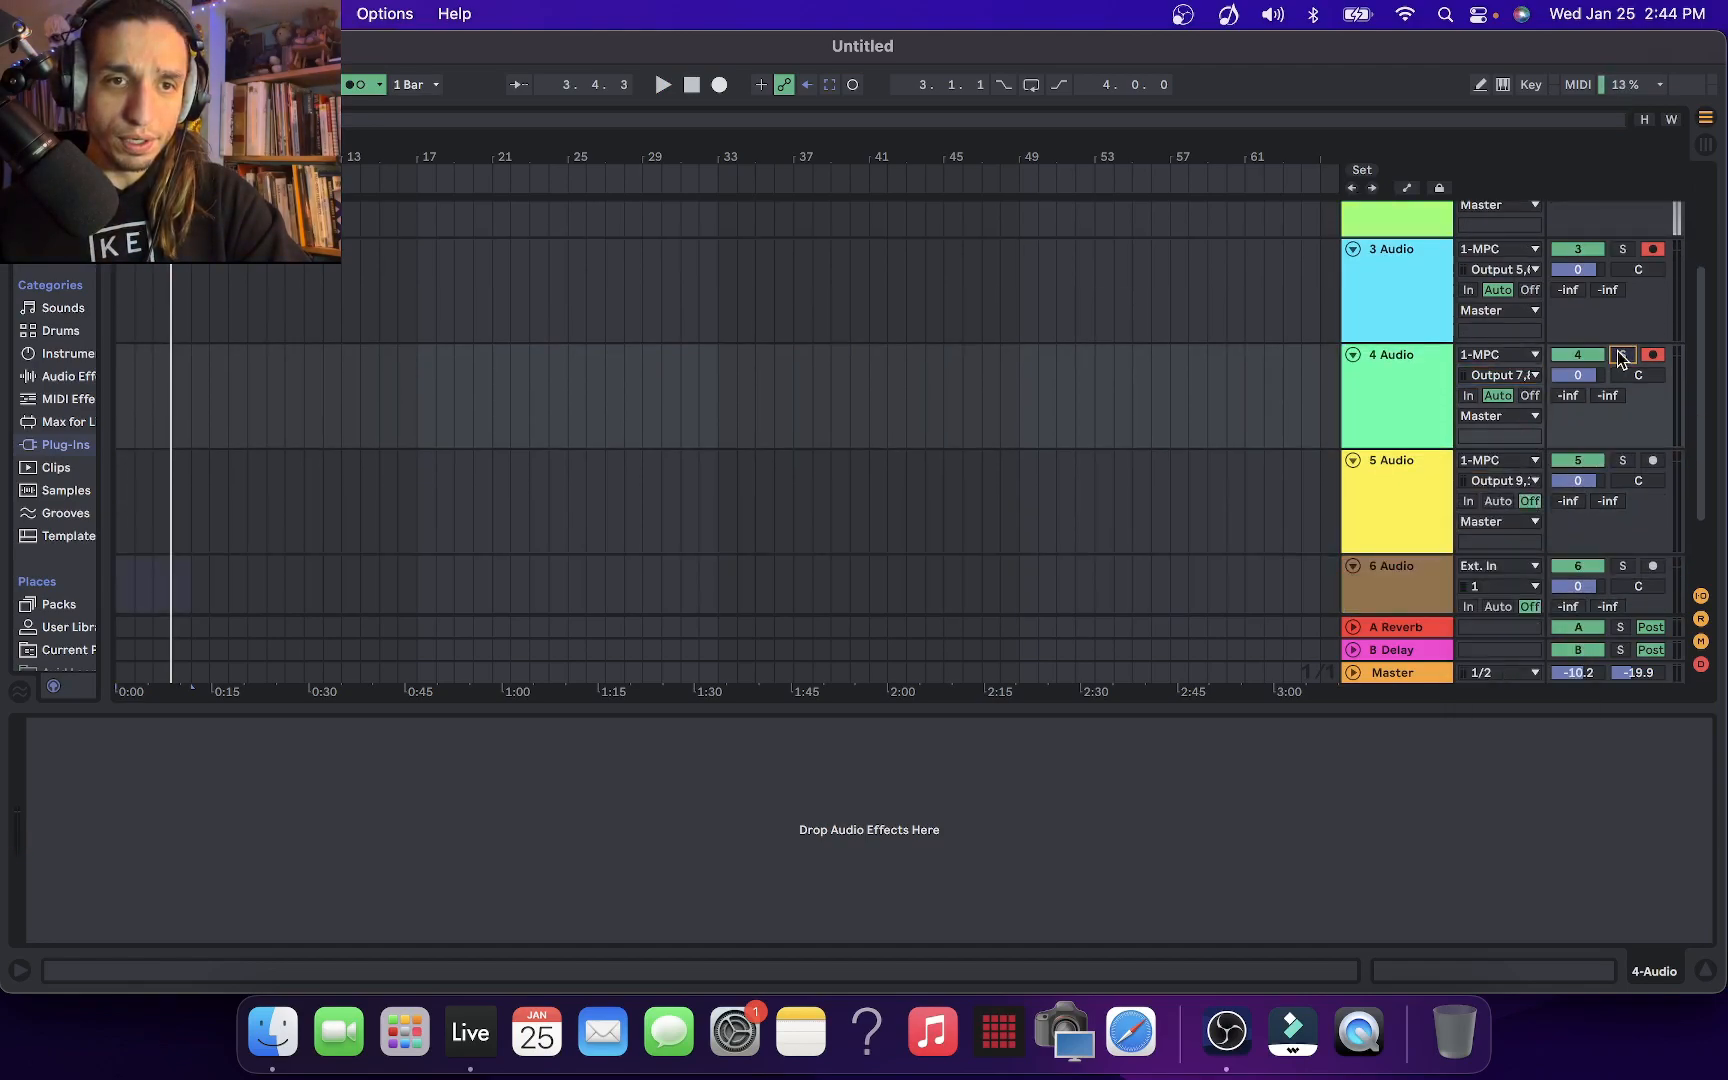
Record-arm 5 Audio with Auto monitoring, listen to it soloed during playback, and clear the solo
click(1655, 460)
click(1623, 460)
click(1500, 500)
key(space)
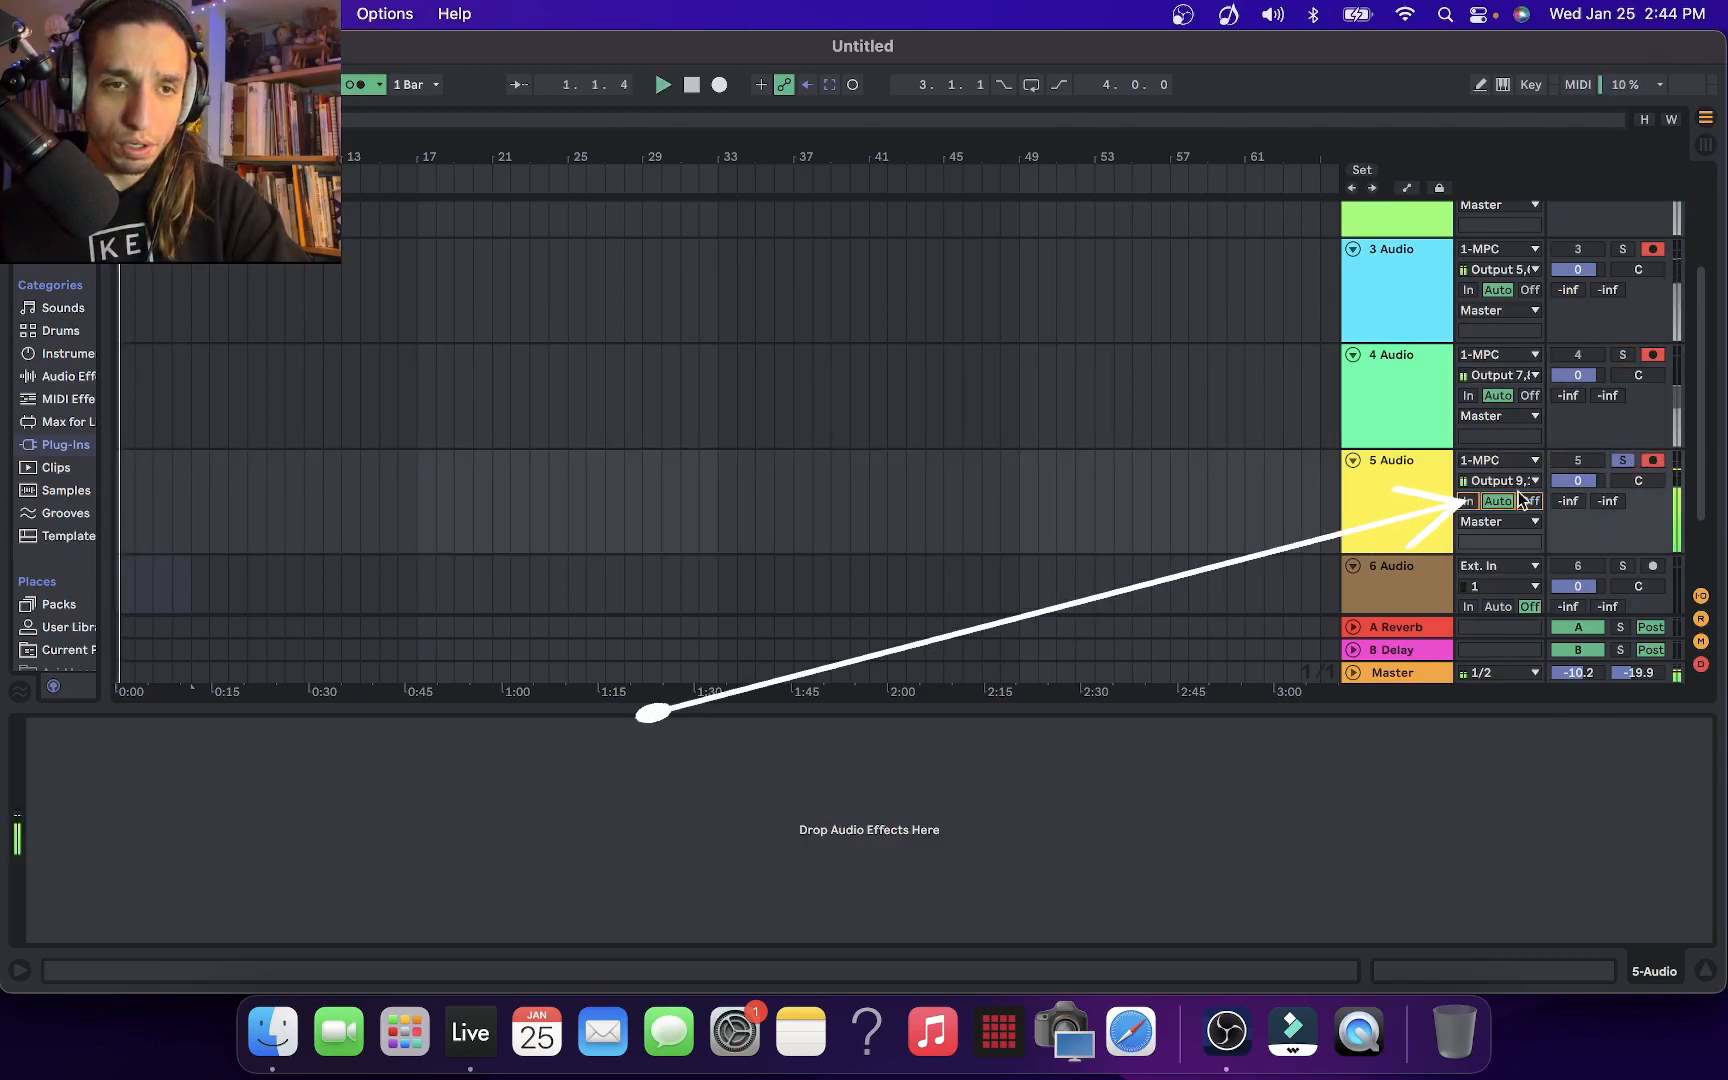
click(1623, 460)
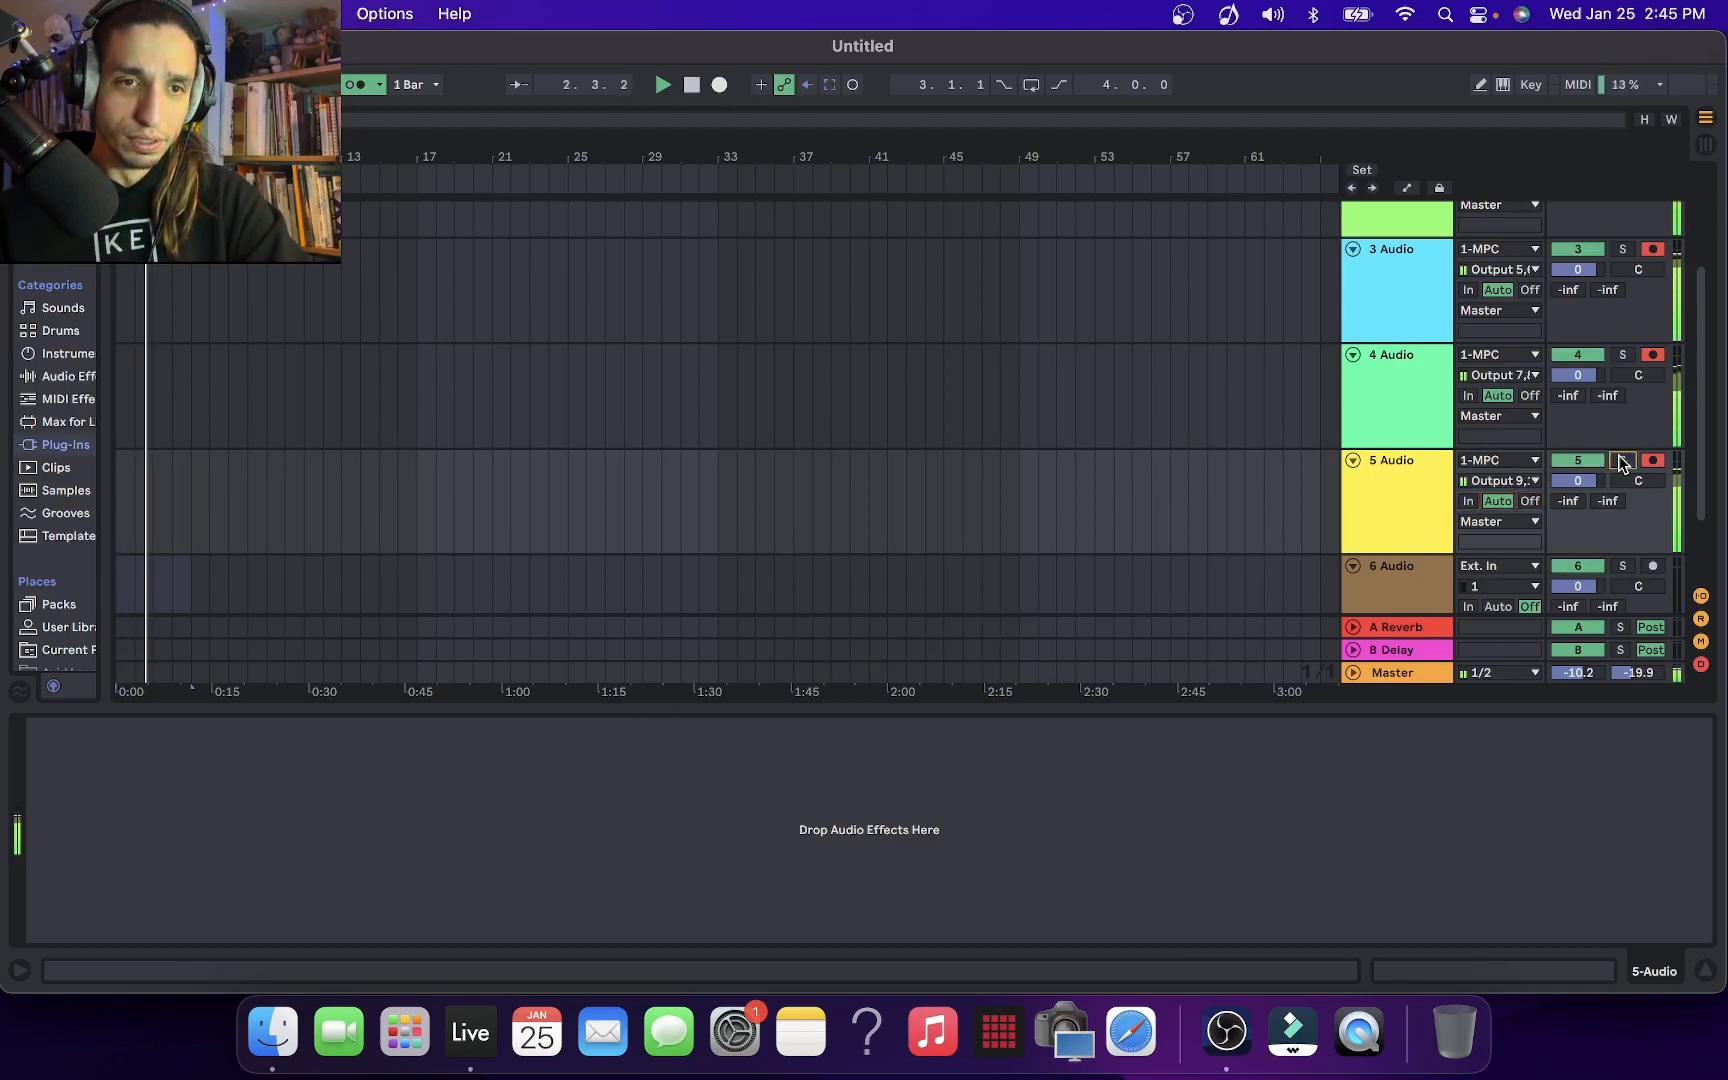
Raise the Master volume to -6.9 dB while all routed tracks play, and stop playback
scroll(1600, 452, up, 3)
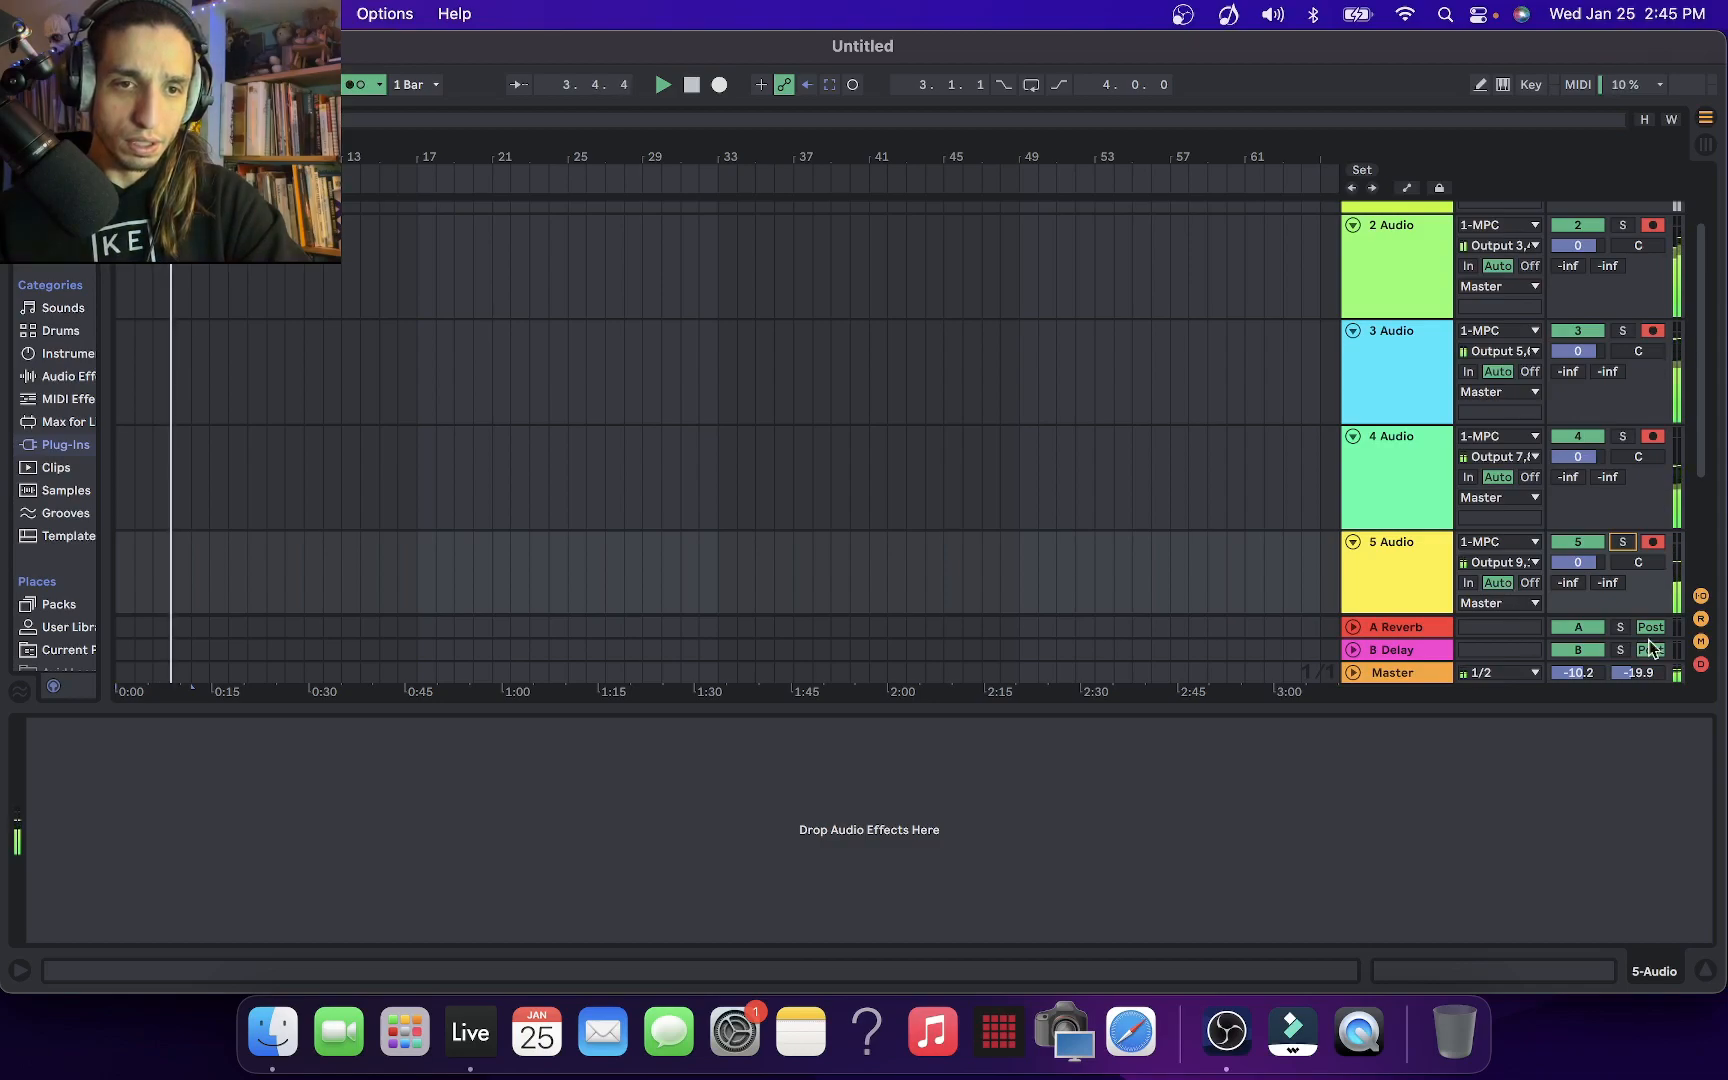
drag(1580, 672, 1580, 657)
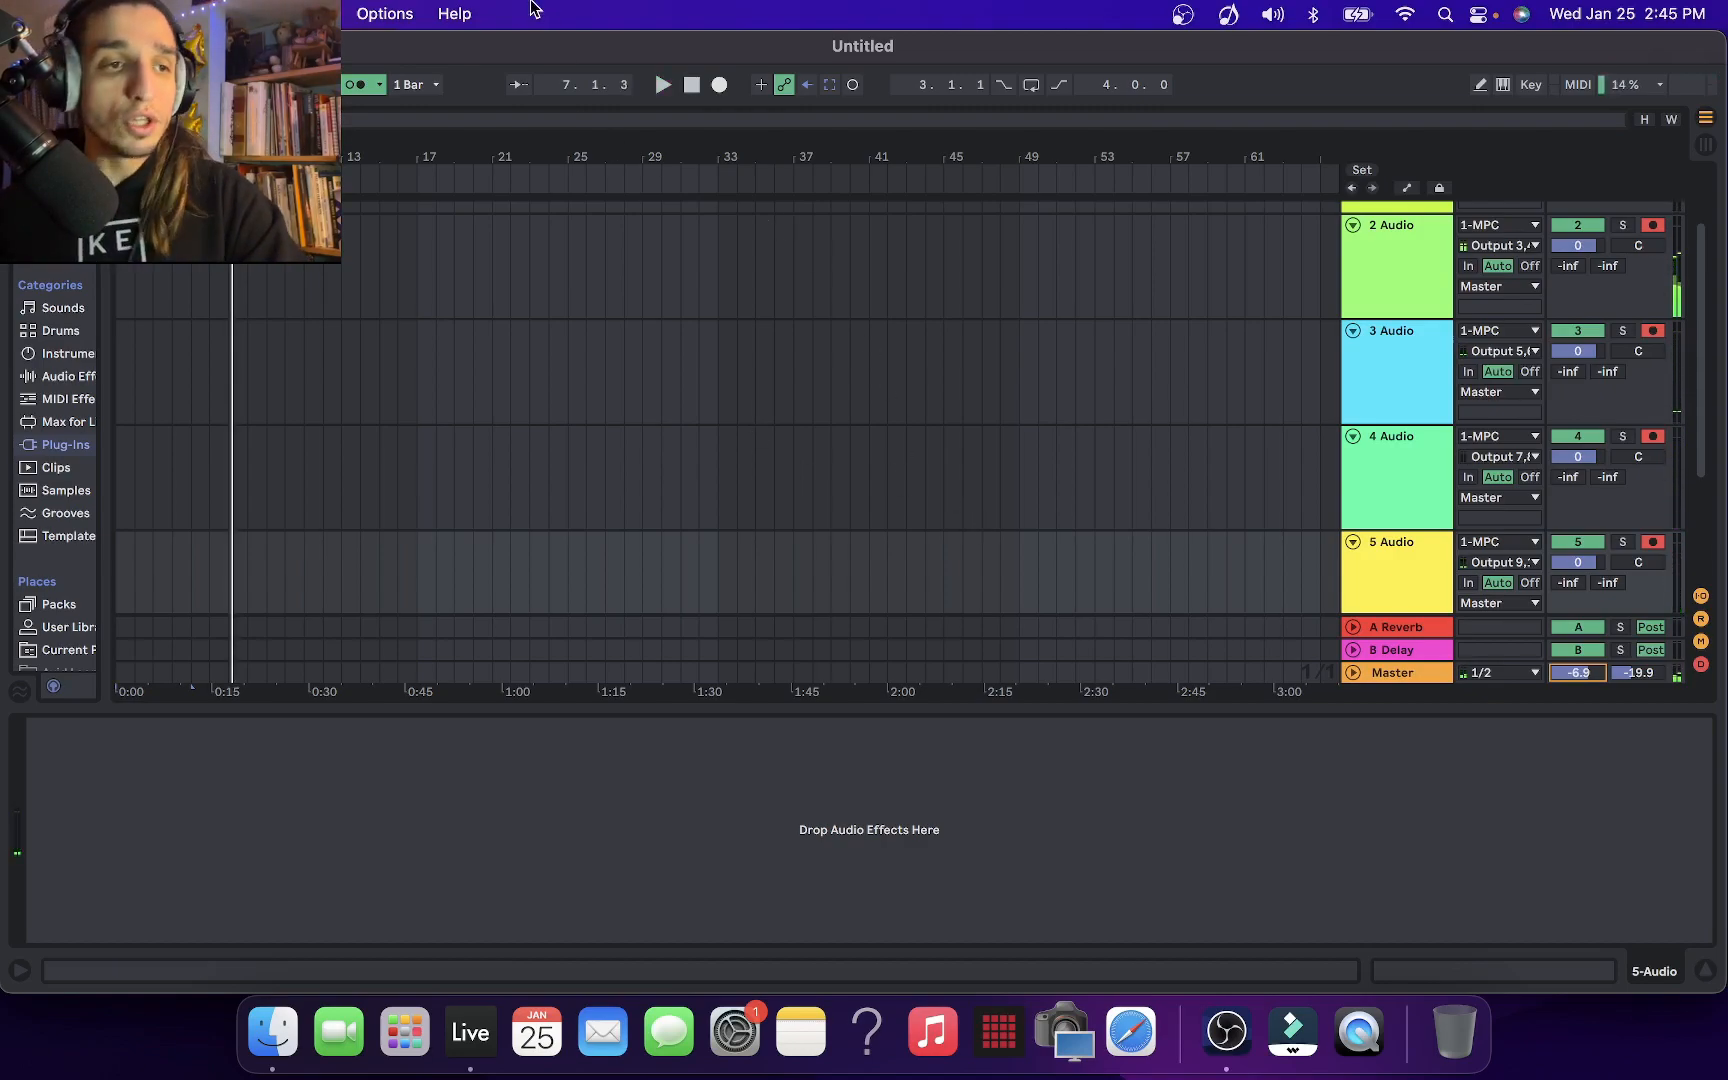
key(space)
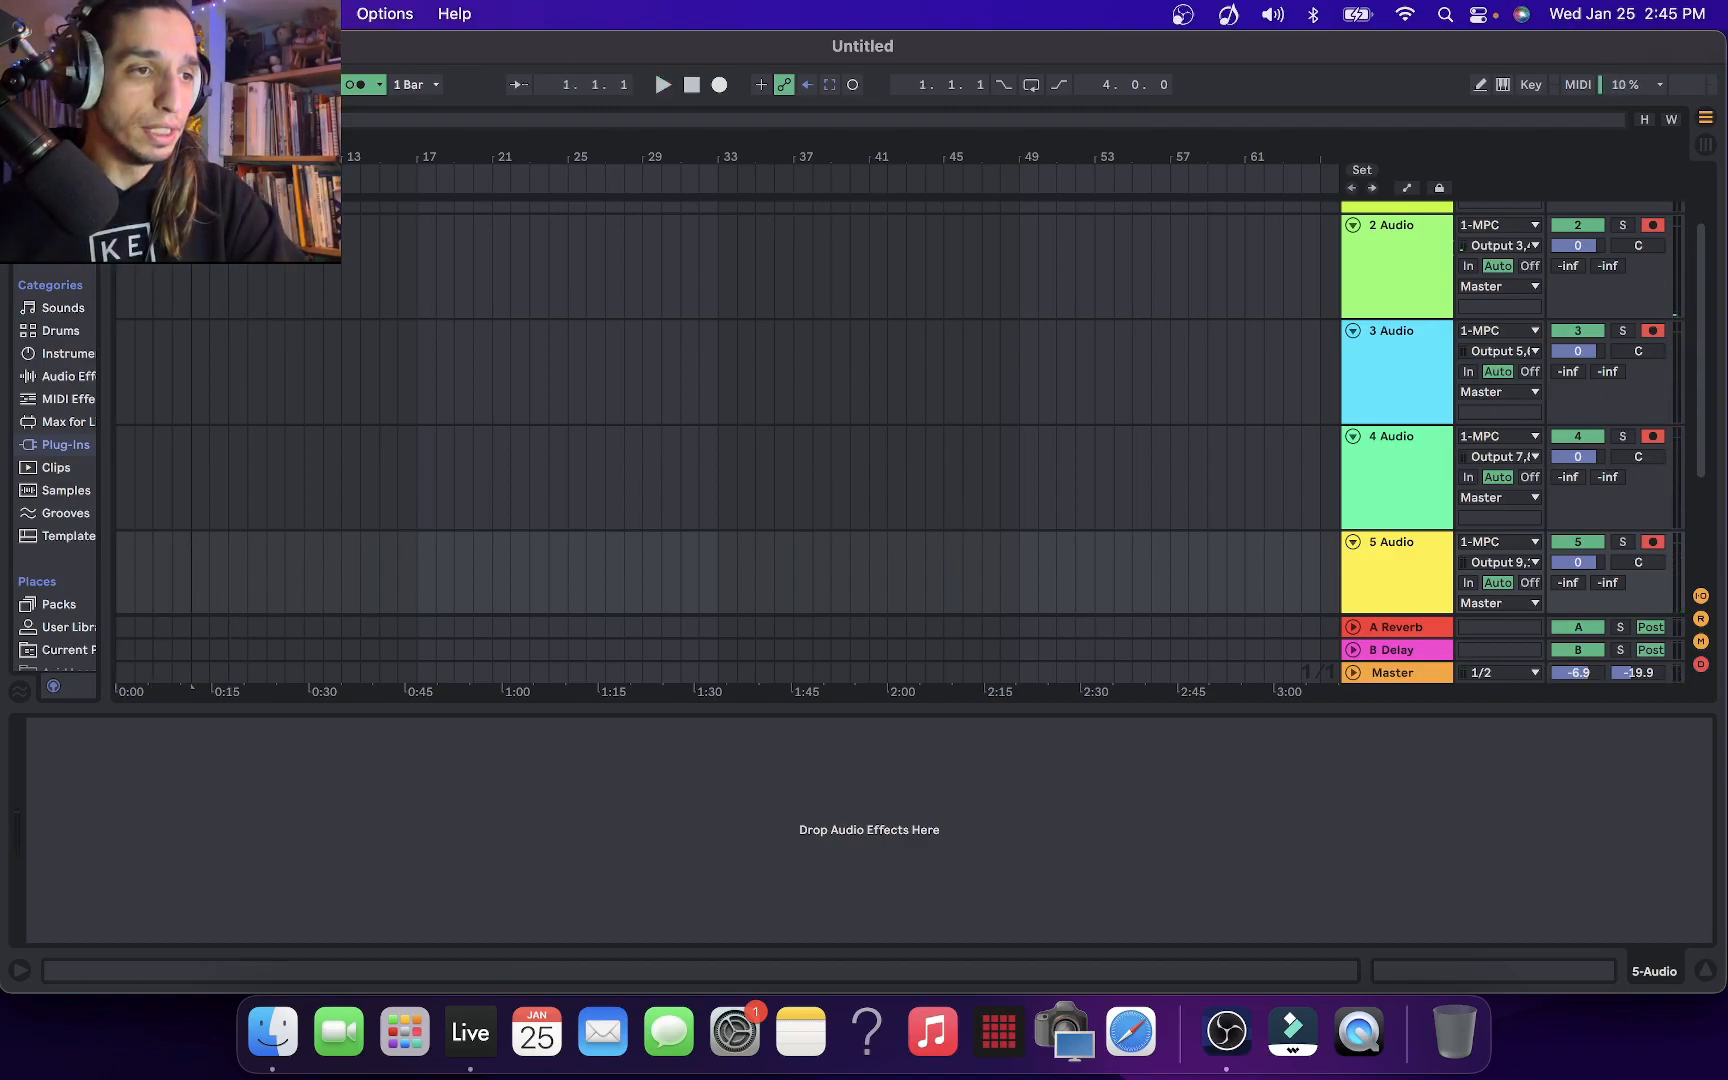
Start recording the armed tracks 2 Audio to 5 Audio into the arrangement from bar 1
key(super+t)
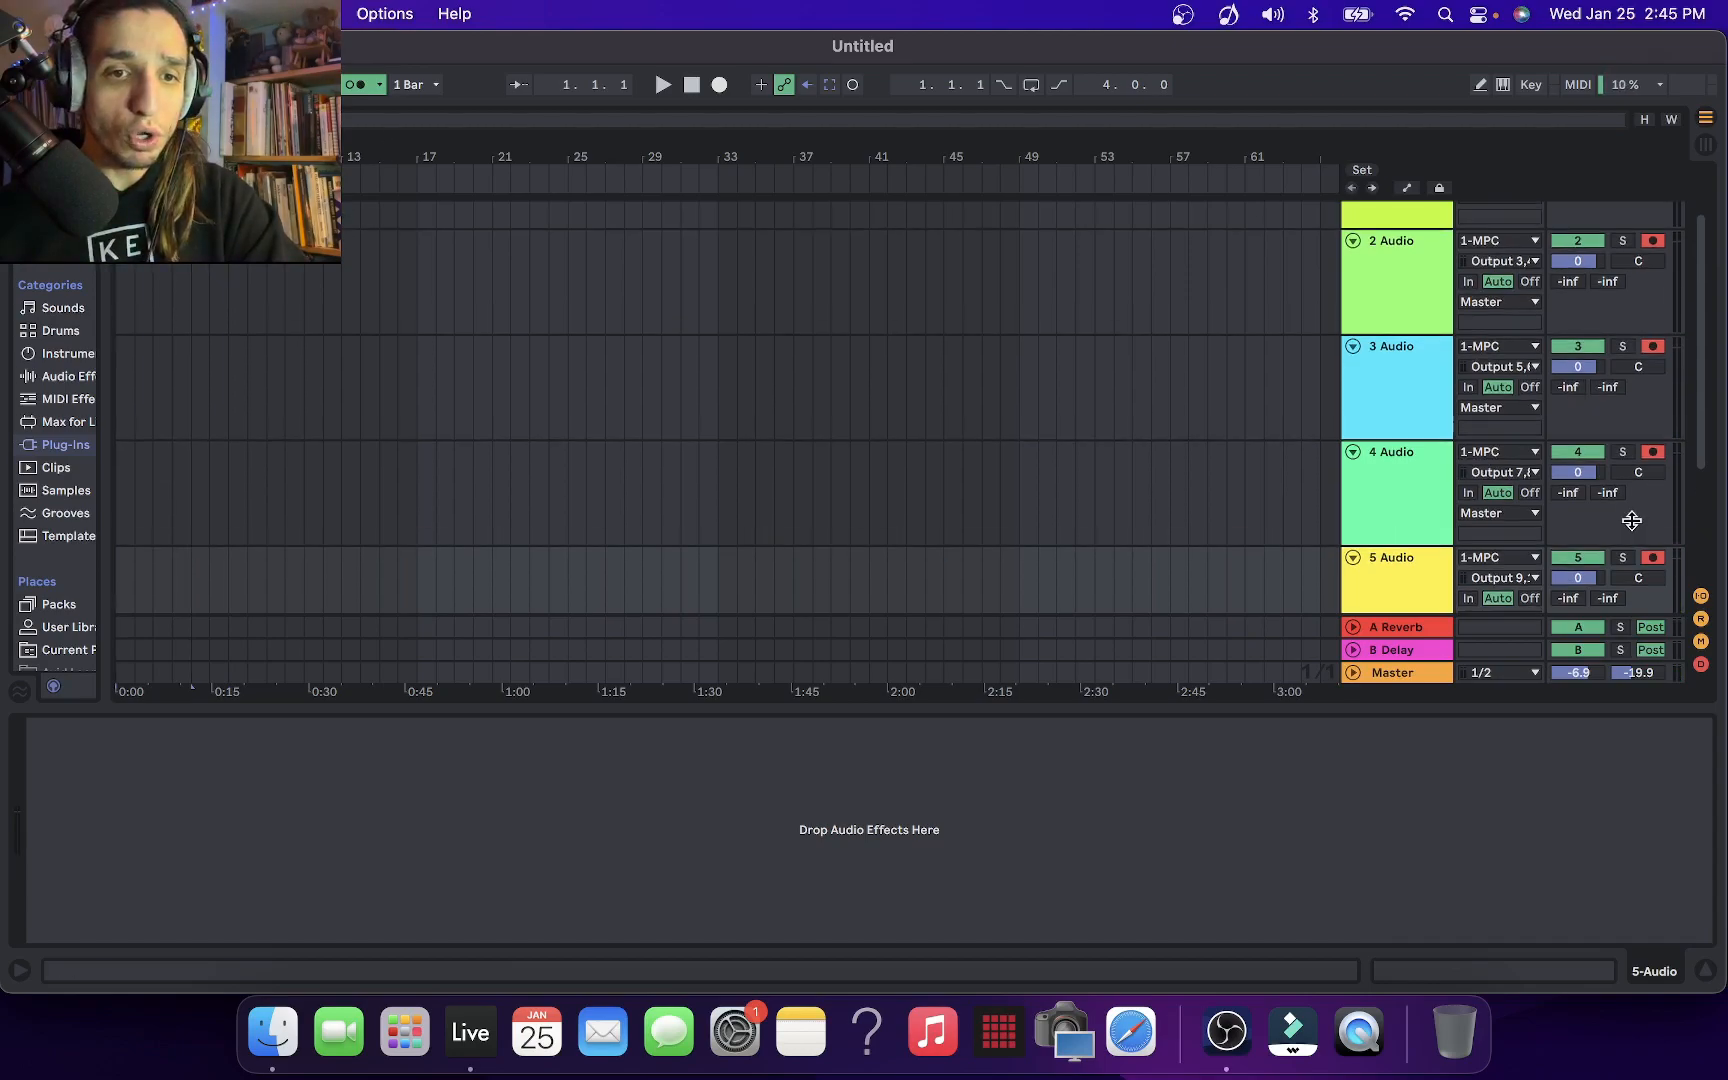
key(super+z)
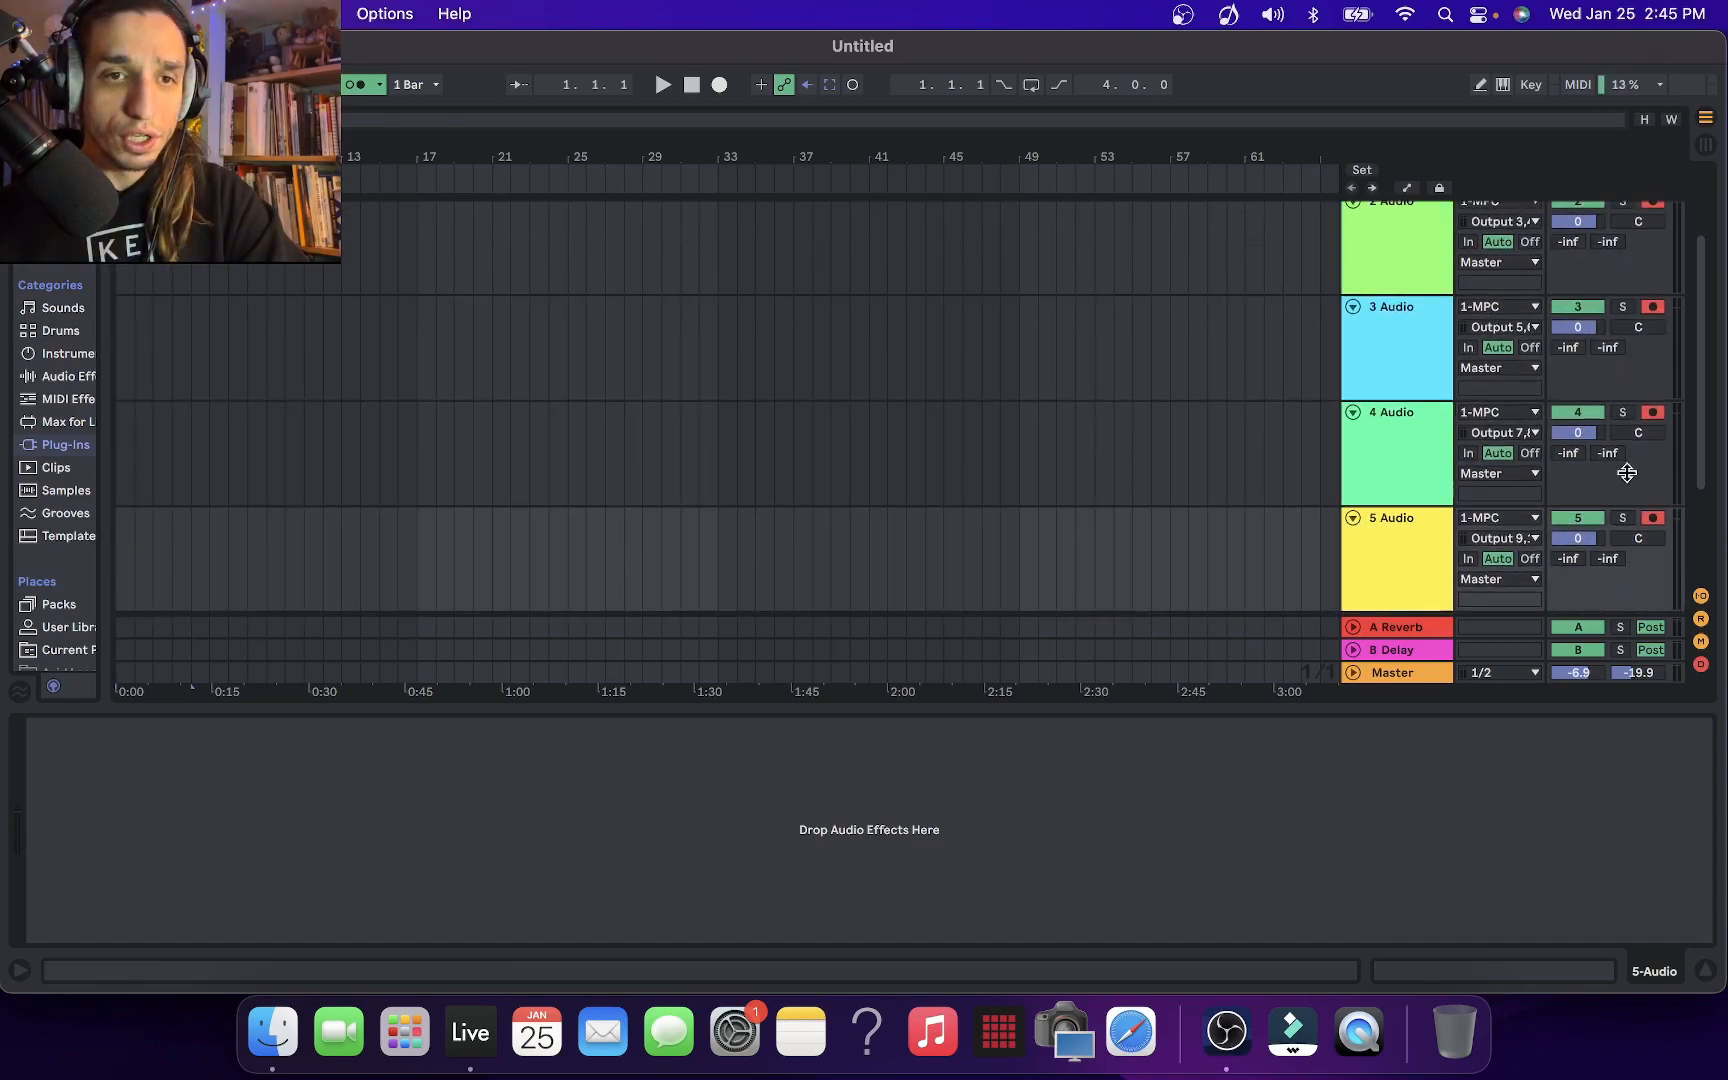
scroll(1643, 274, up, 2)
scroll(1646, 300, up, 3)
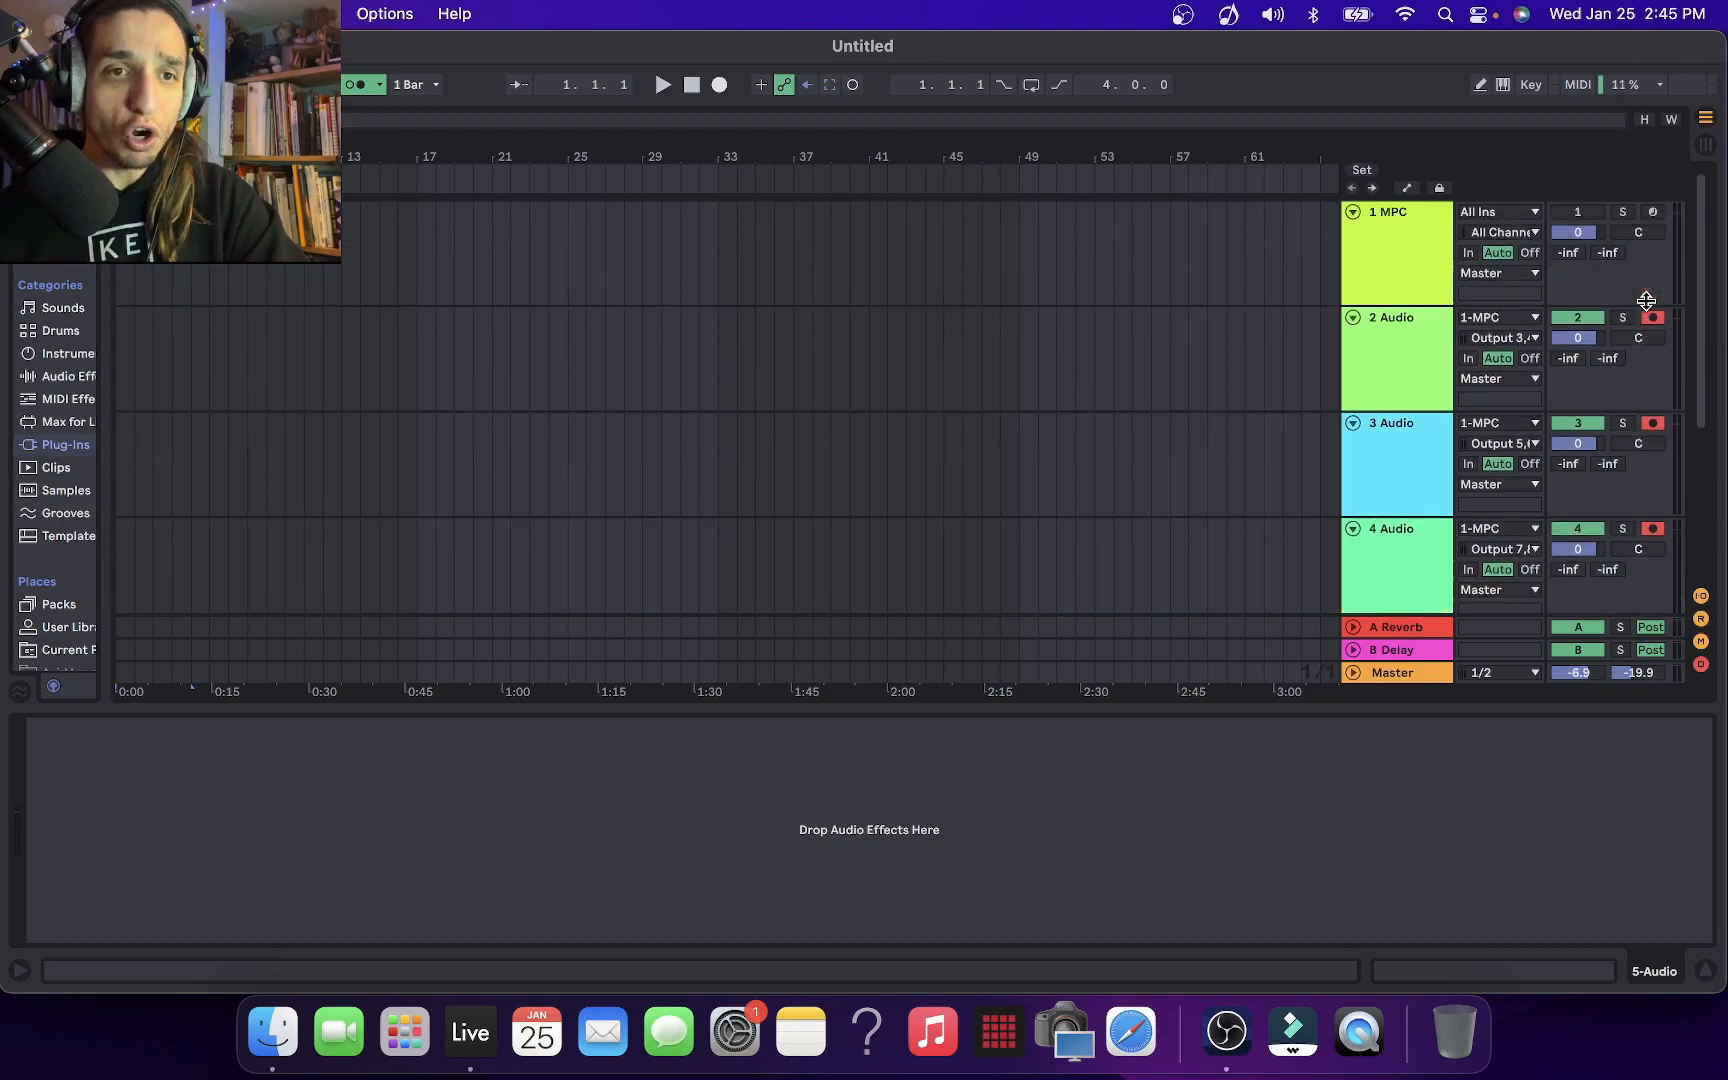
click(719, 87)
scroll(1388, 543, down, 10)
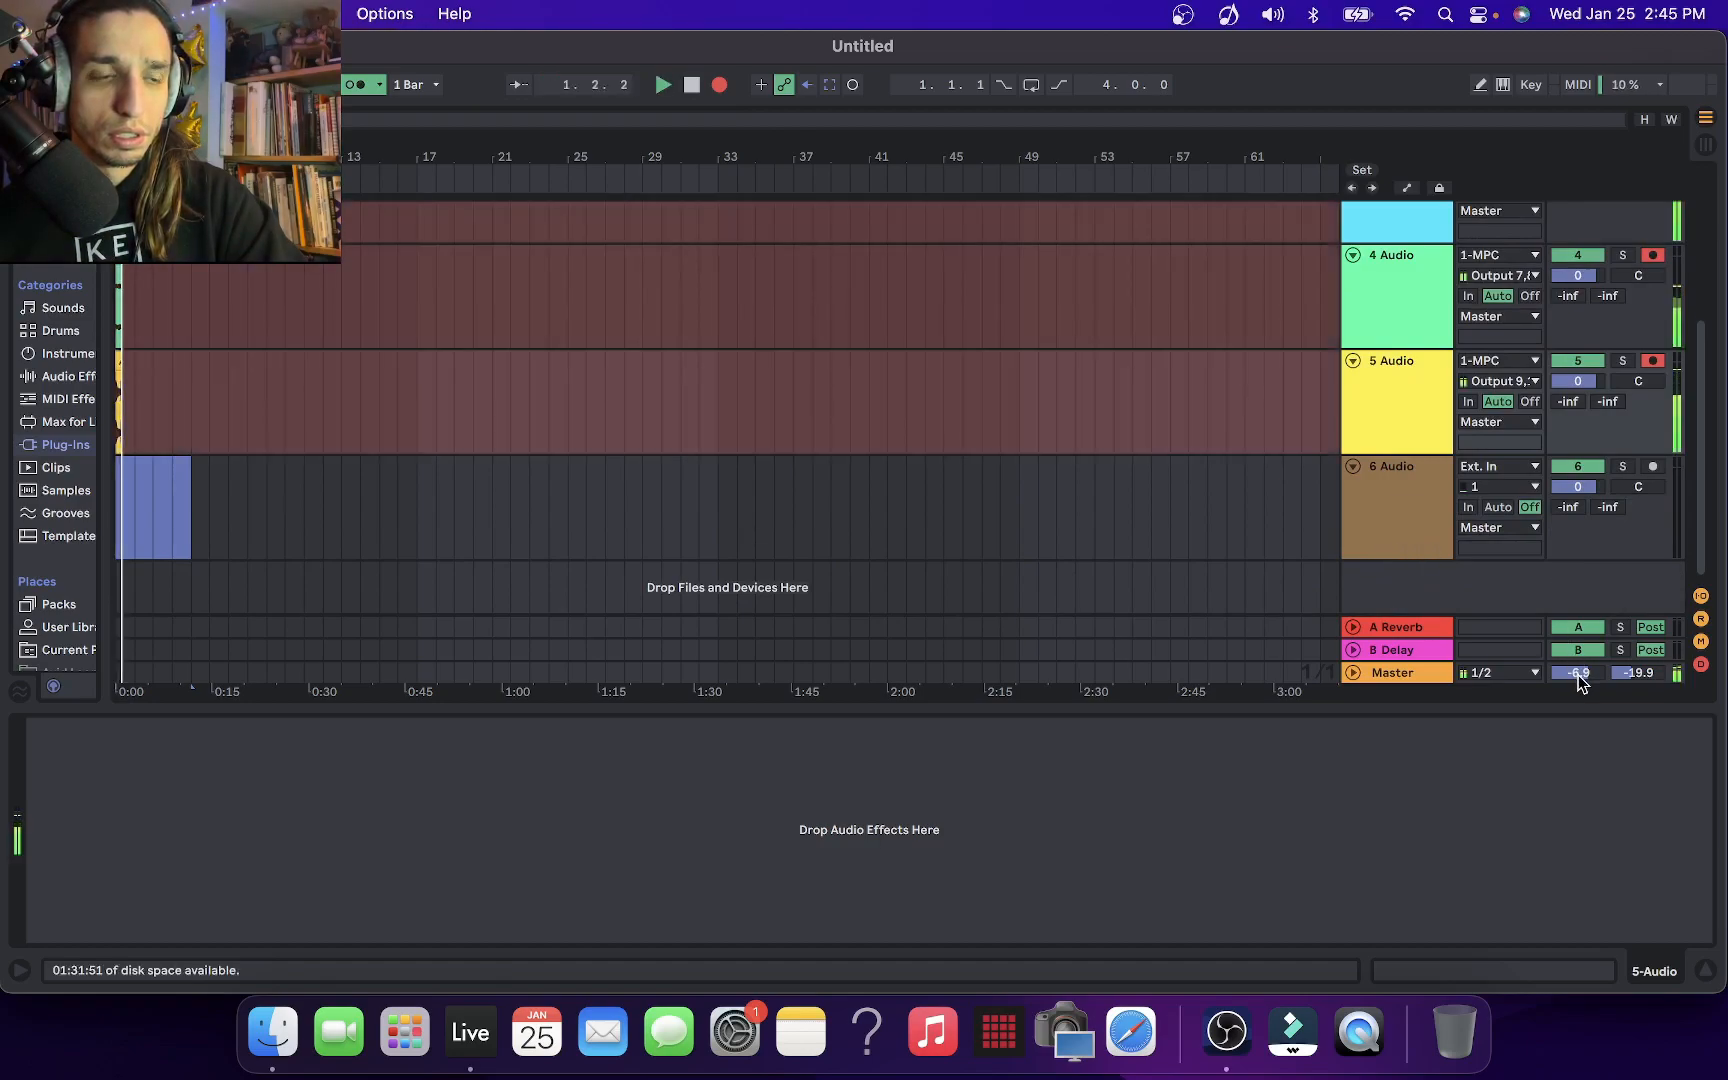
Lower the Master volume to -9.3 dB while the armed tracks record, and stop the recording after four bars
drag(1576, 680, 1576, 695)
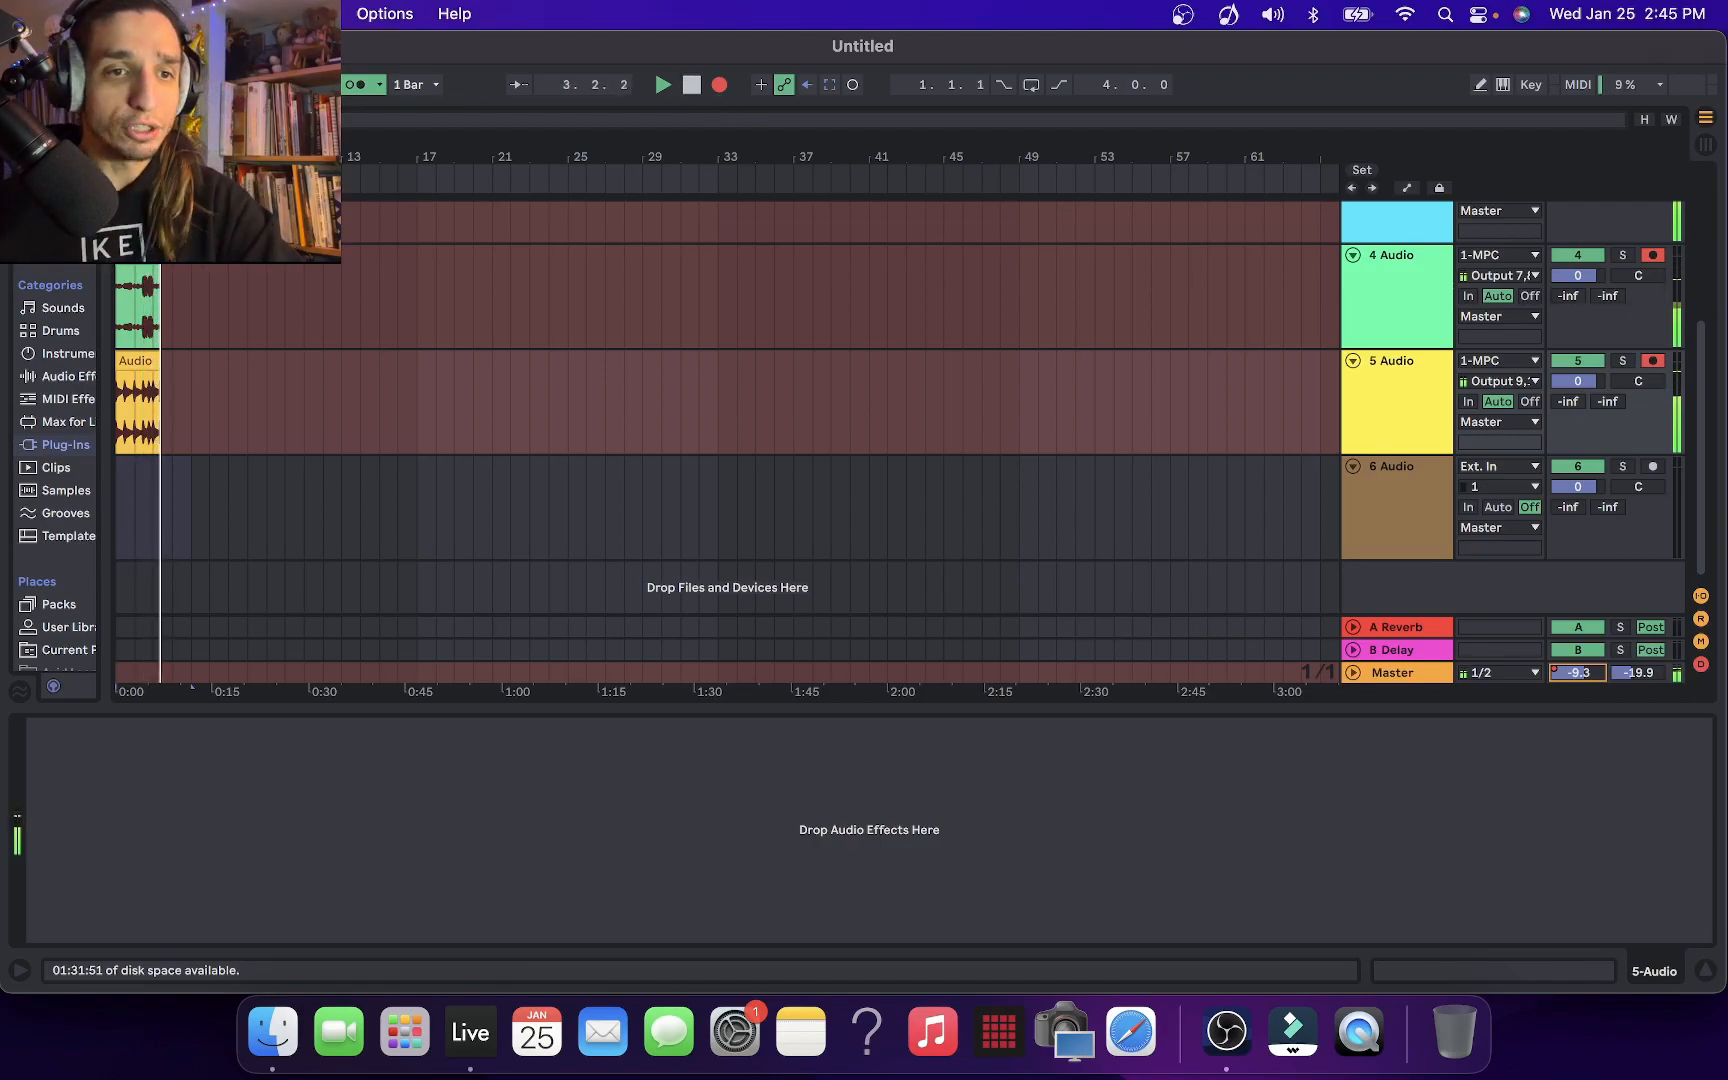
scroll(455, 455, up, 3)
scroll(456, 459, up, 1)
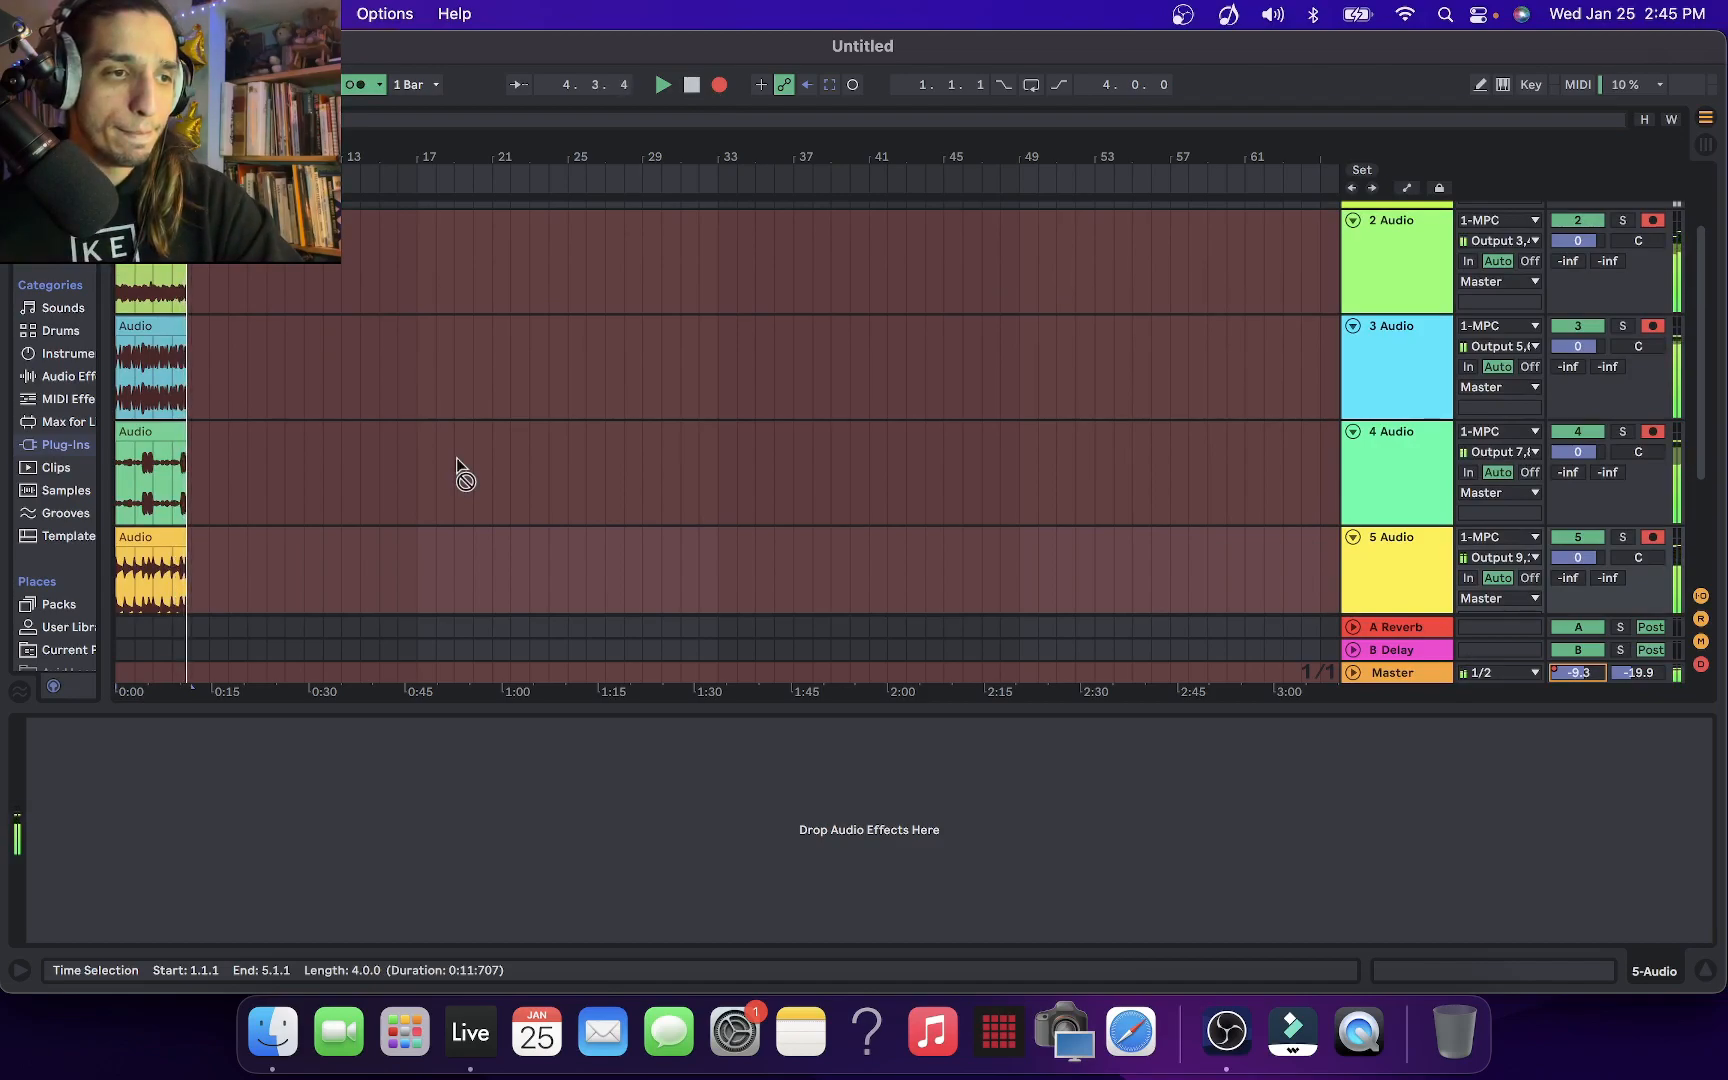
key(space)
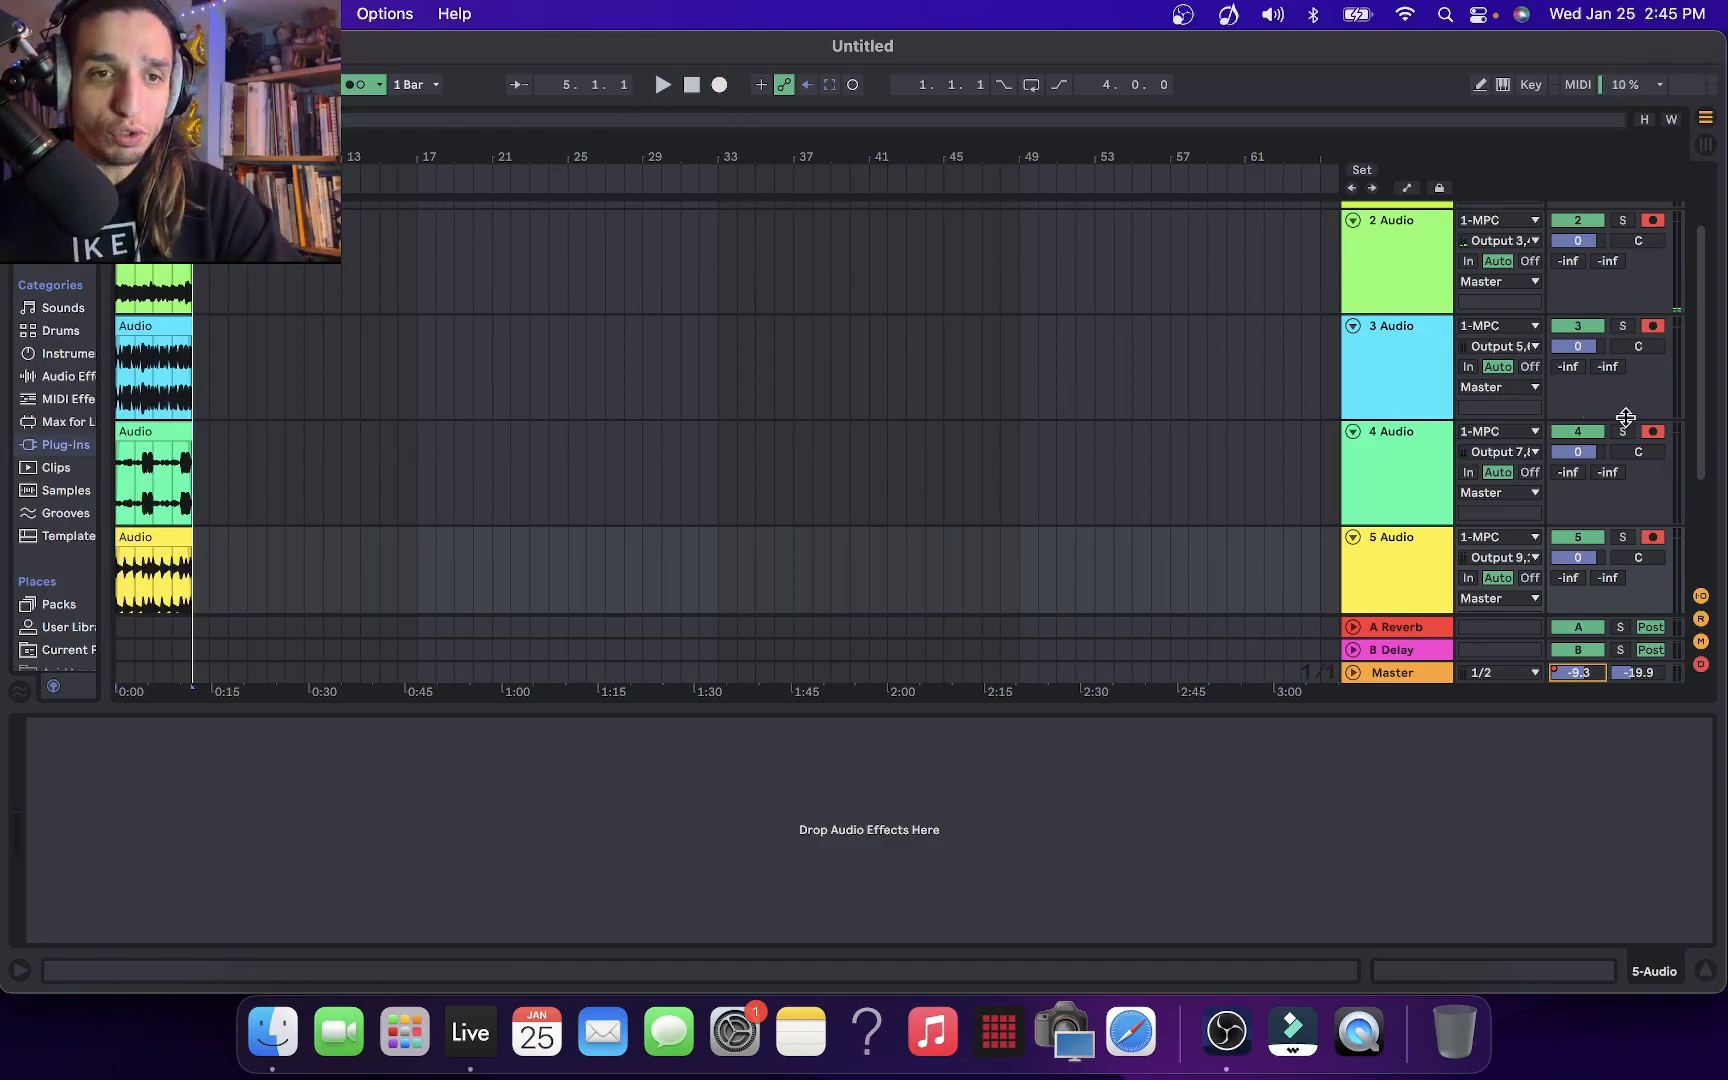
Open the MPC plug-in, bring its Track 05 audio onto 2 Audio at bar 33, and set the insert marker there
scroll(1272, 265, up, 2)
click(1418, 262)
drag(855, 110, 18, 358)
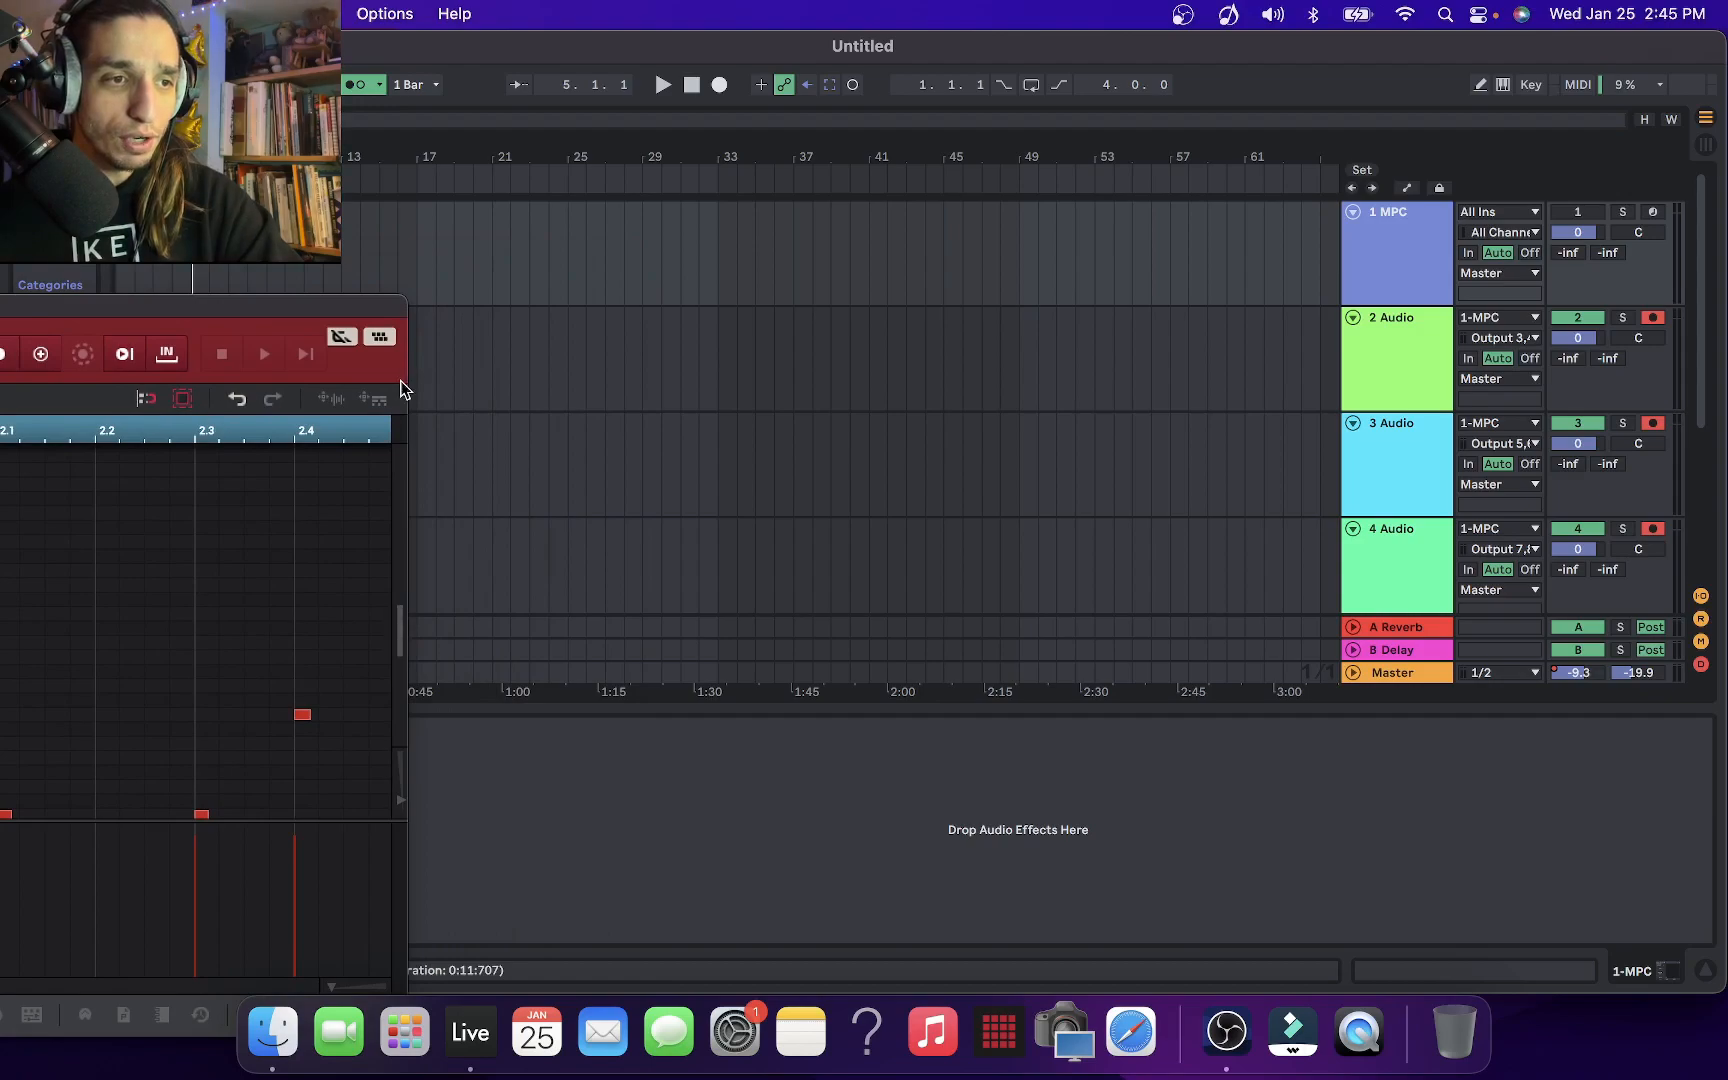
drag(327, 404, 733, 345)
click(716, 337)
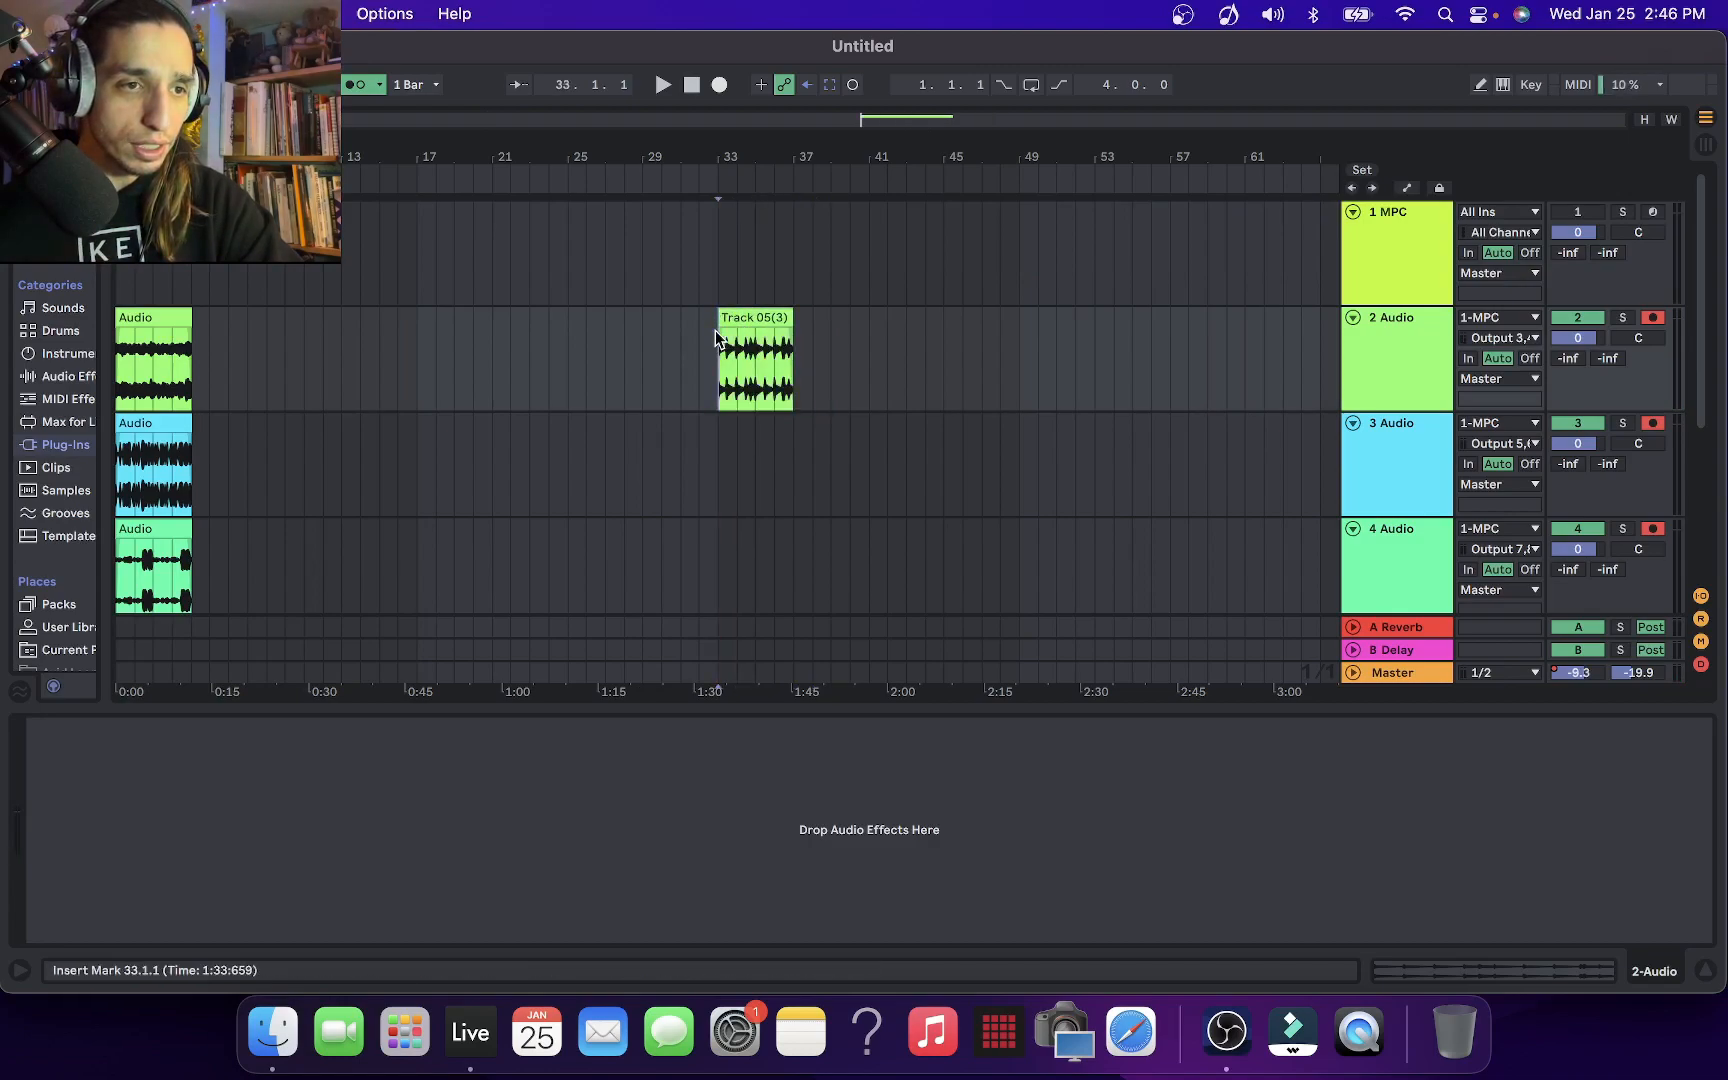
Solo 2 Audio, play its clip from bar 33, and look over the recorded clips on all tracks
click(1621, 317)
key(space)
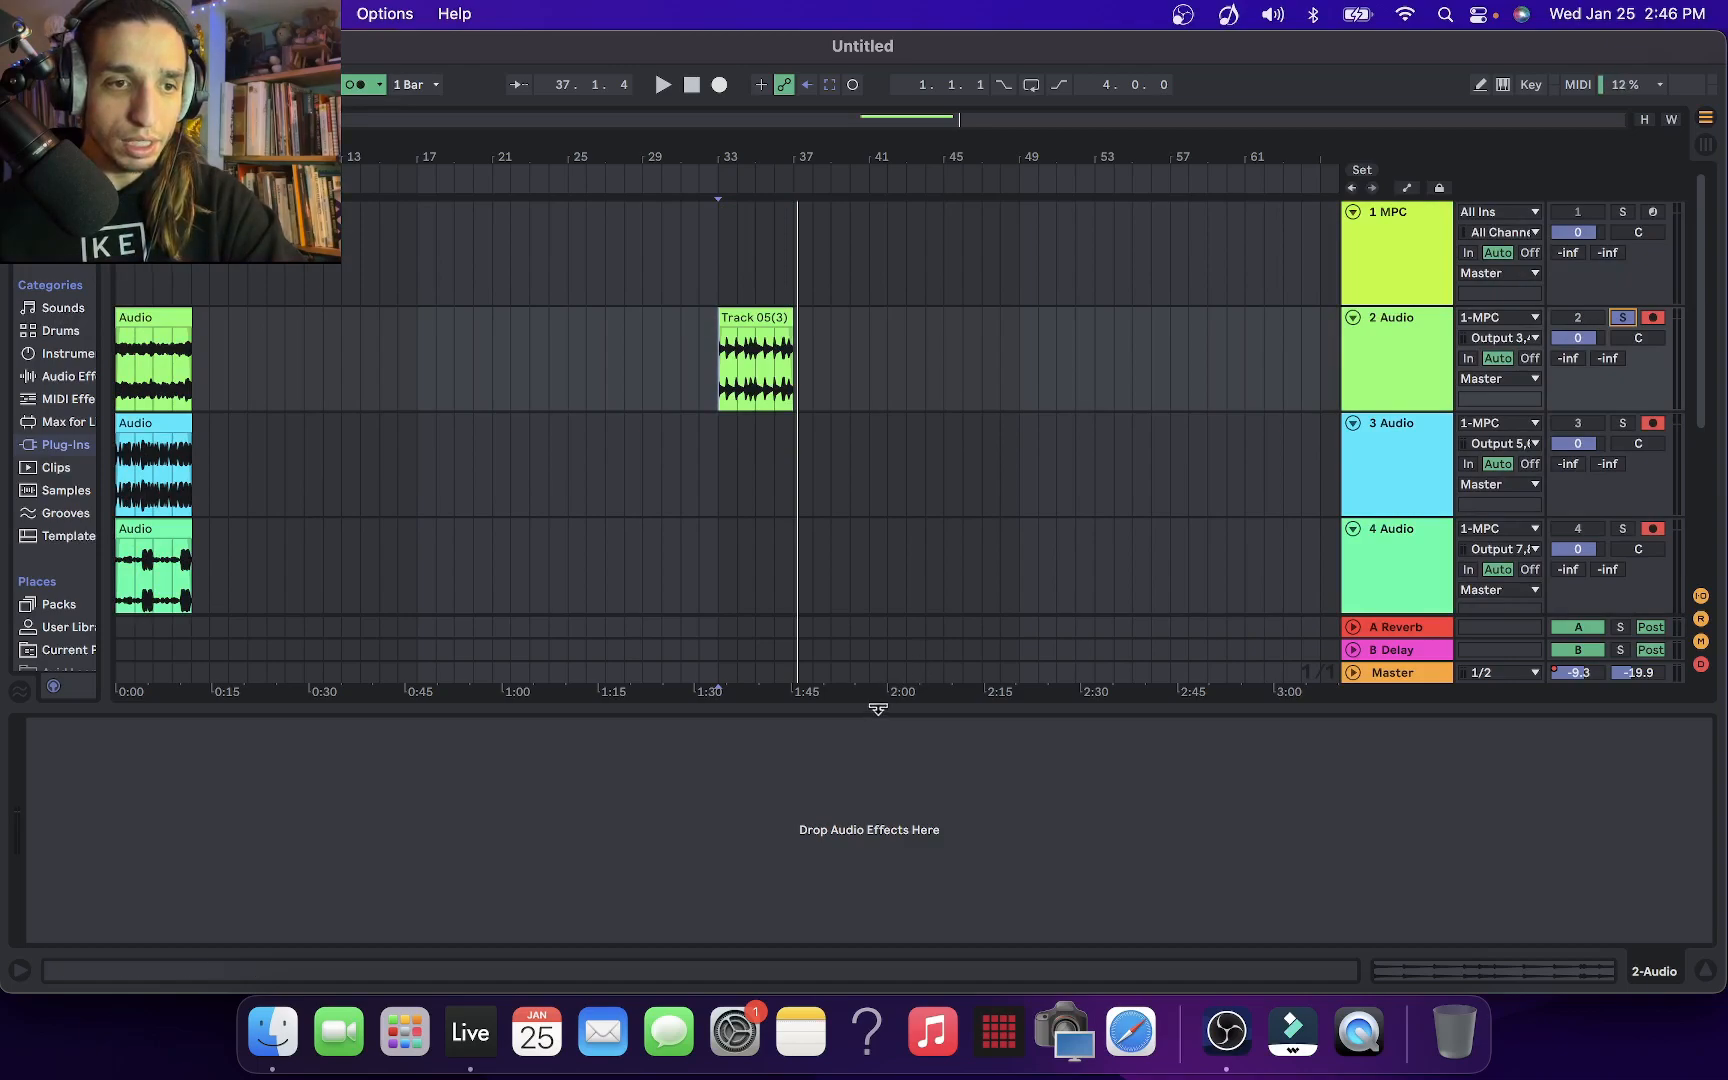
drag(878, 708, 913, 887)
scroll(1172, 700, down, 1)
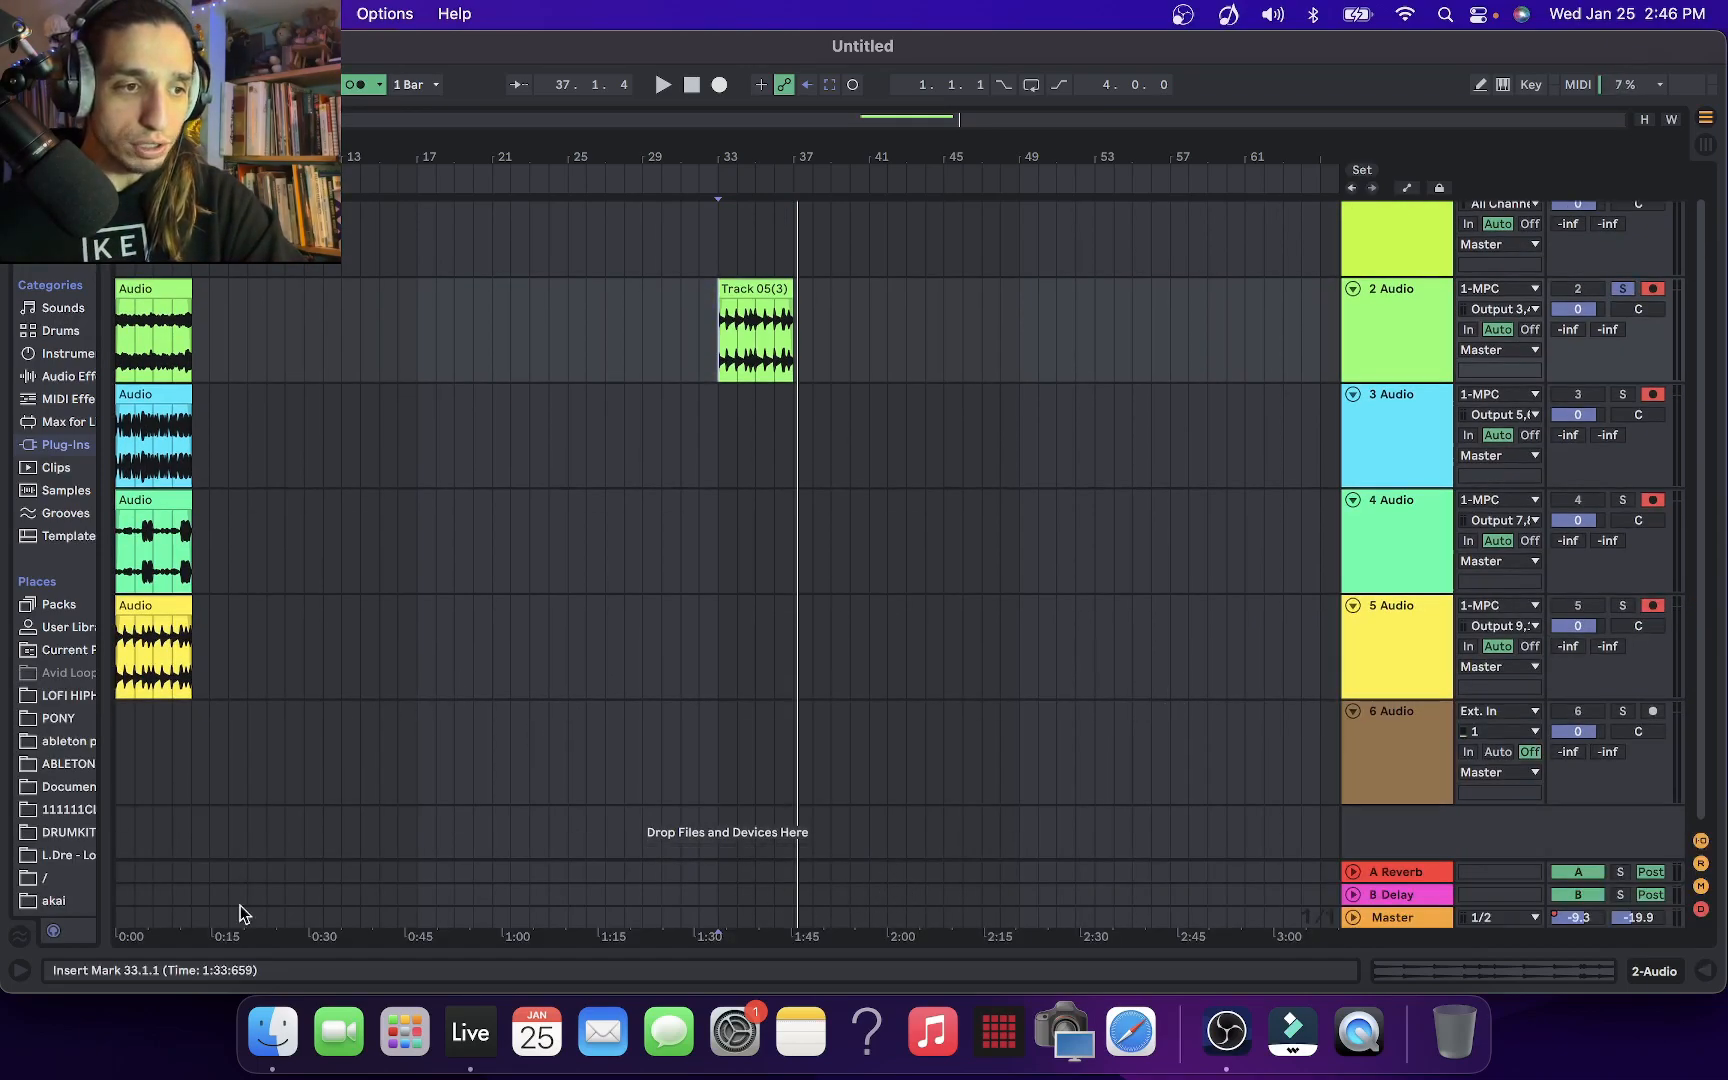
scroll(468, 551, up, 1)
scroll(469, 545, up, 1)
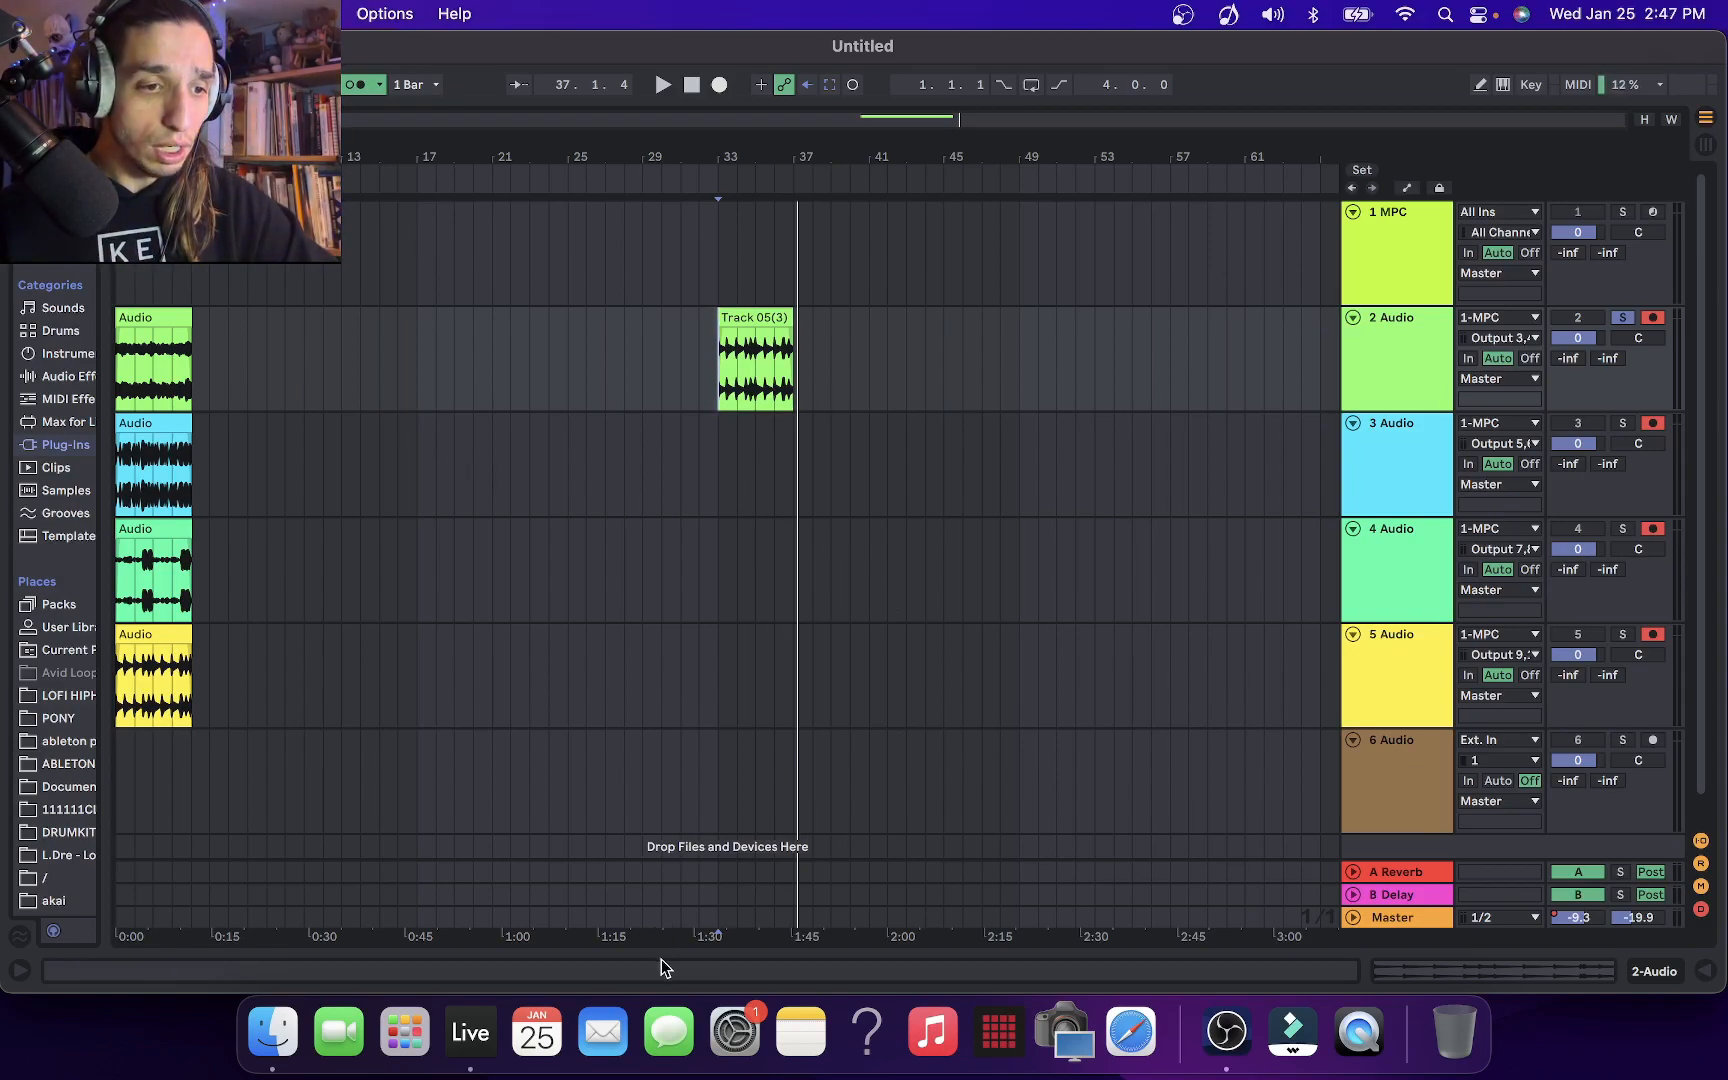
Load the Vinyl.adv preset of Vinyl Distortion from the audio effects onto the Master track
drag(652, 903, 644, 730)
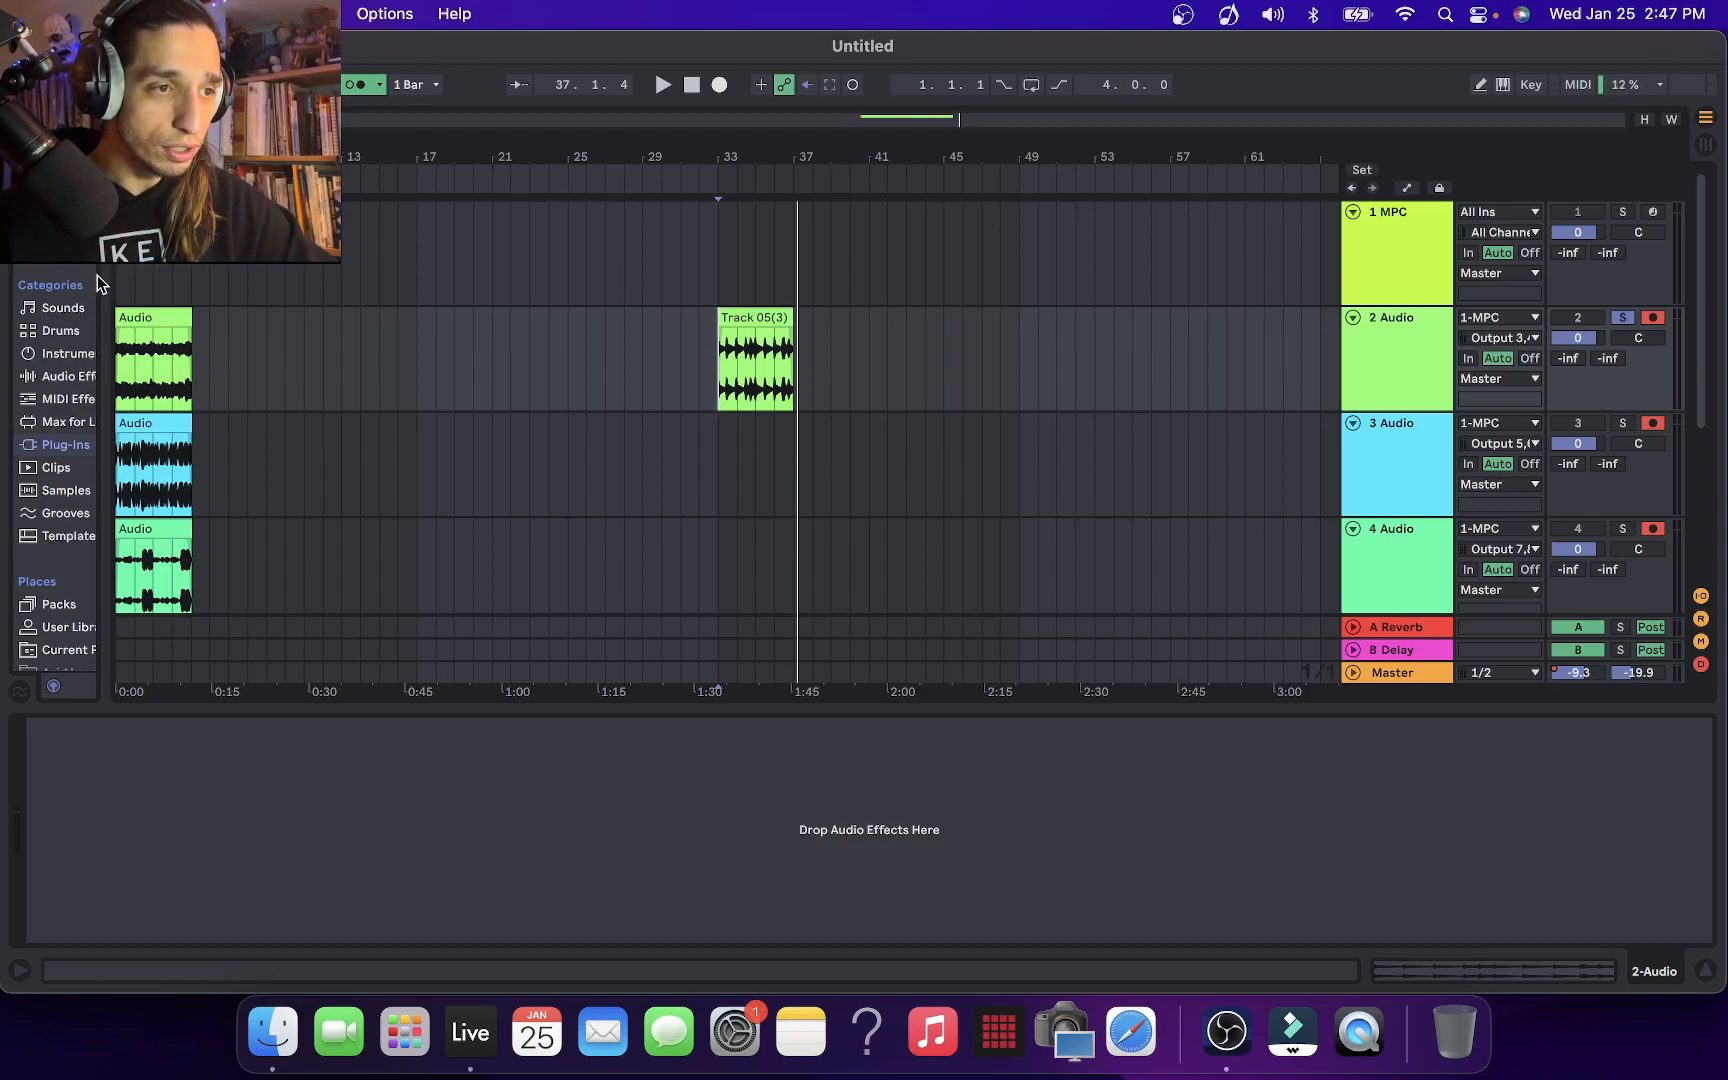
drag(101, 285, 580, 350)
click(93, 375)
scroll(210, 466, down, 5)
scroll(1408, 609, down, 4)
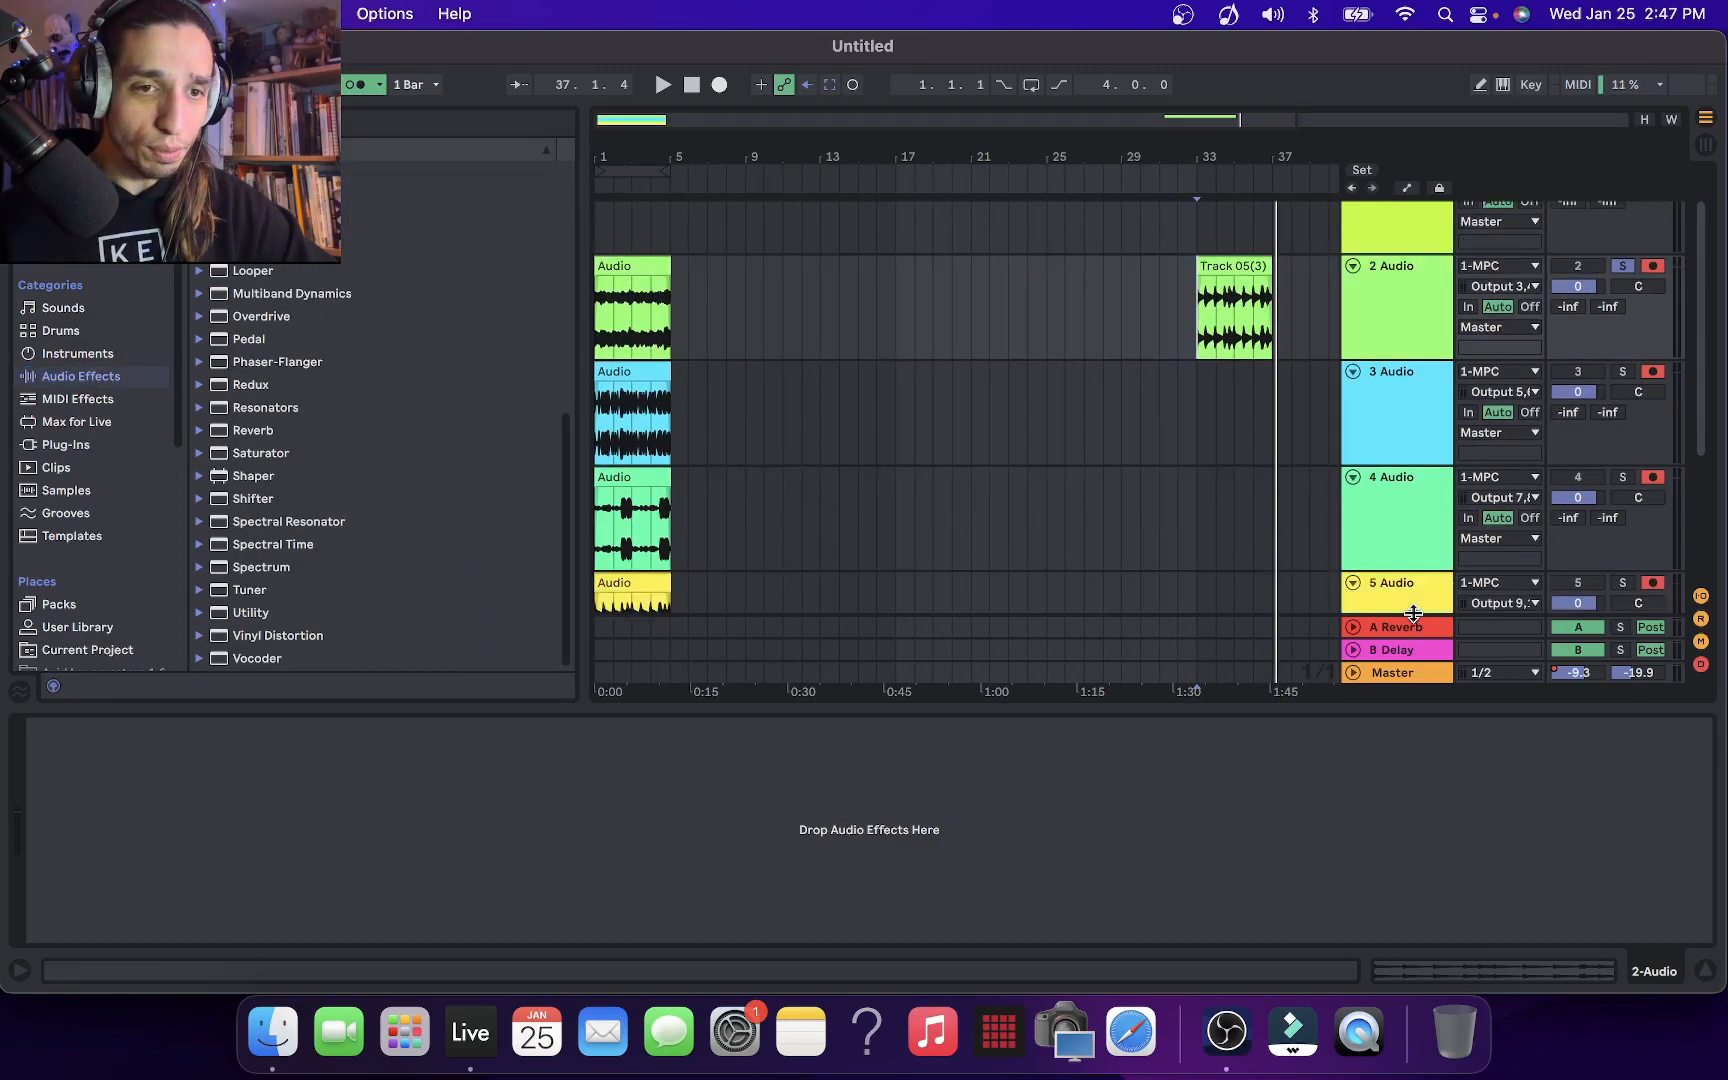
drag(1404, 660, 1390, 558)
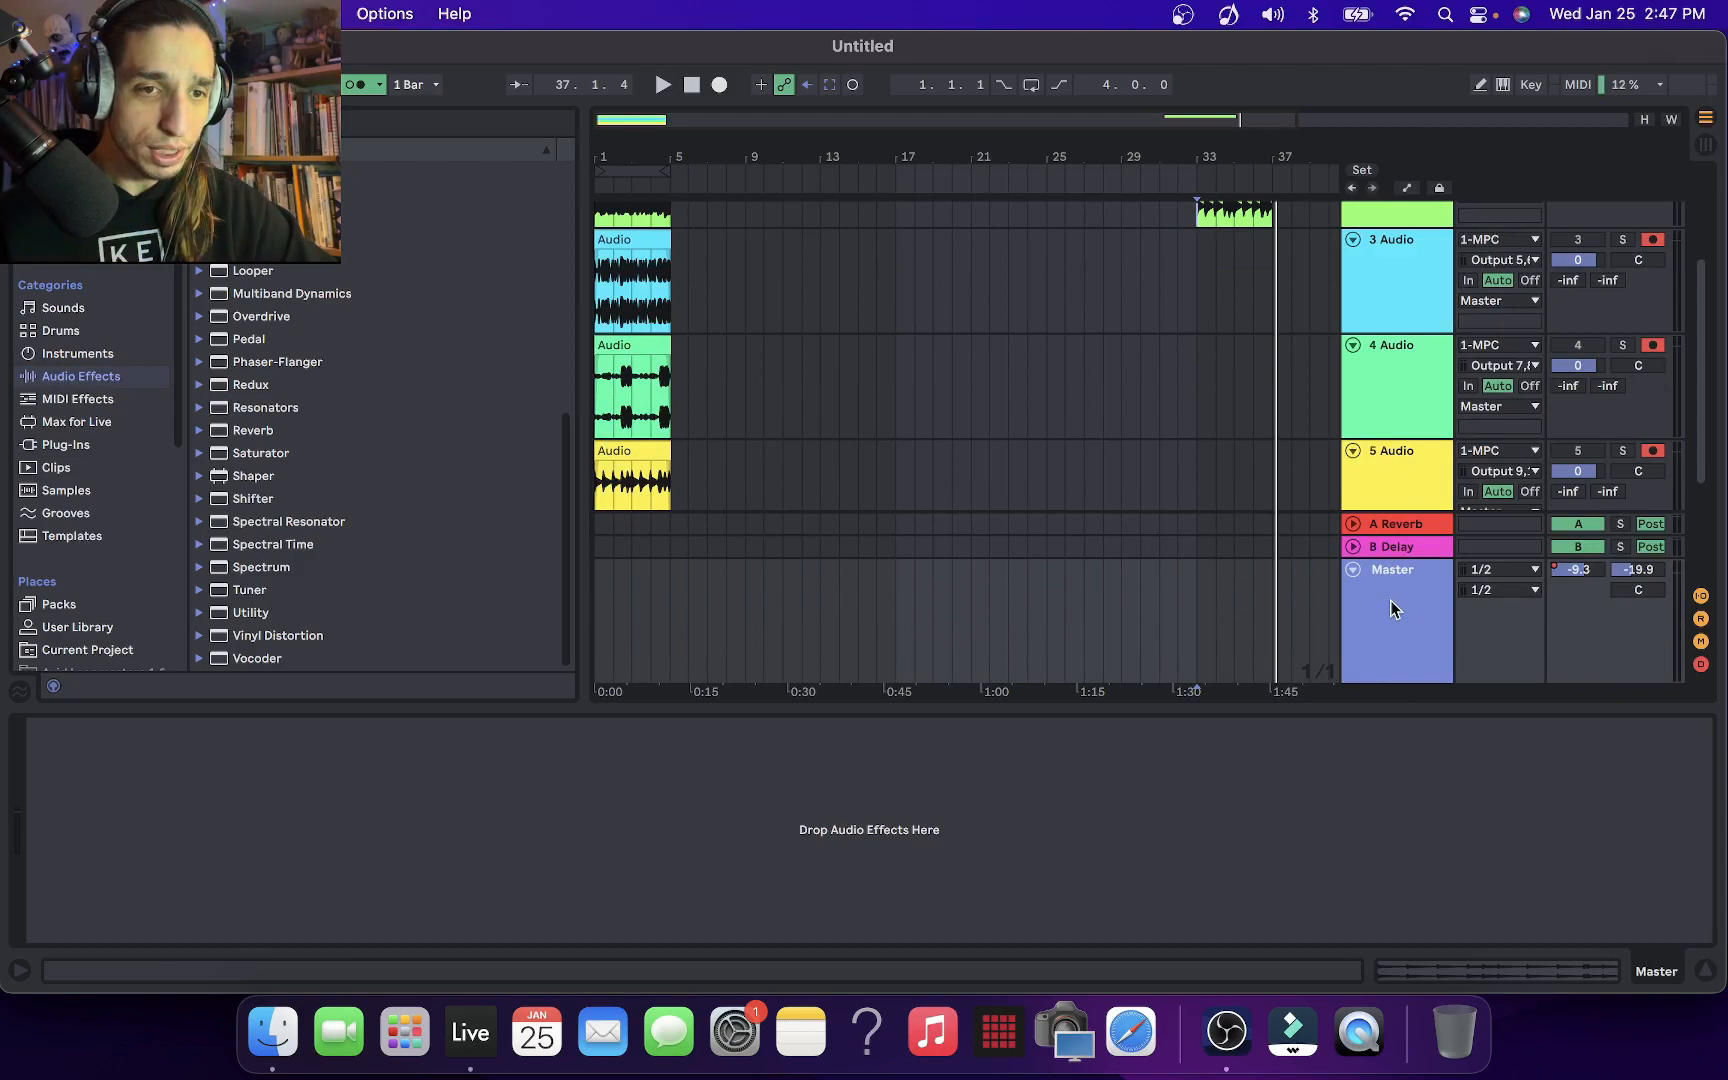
click(205, 634)
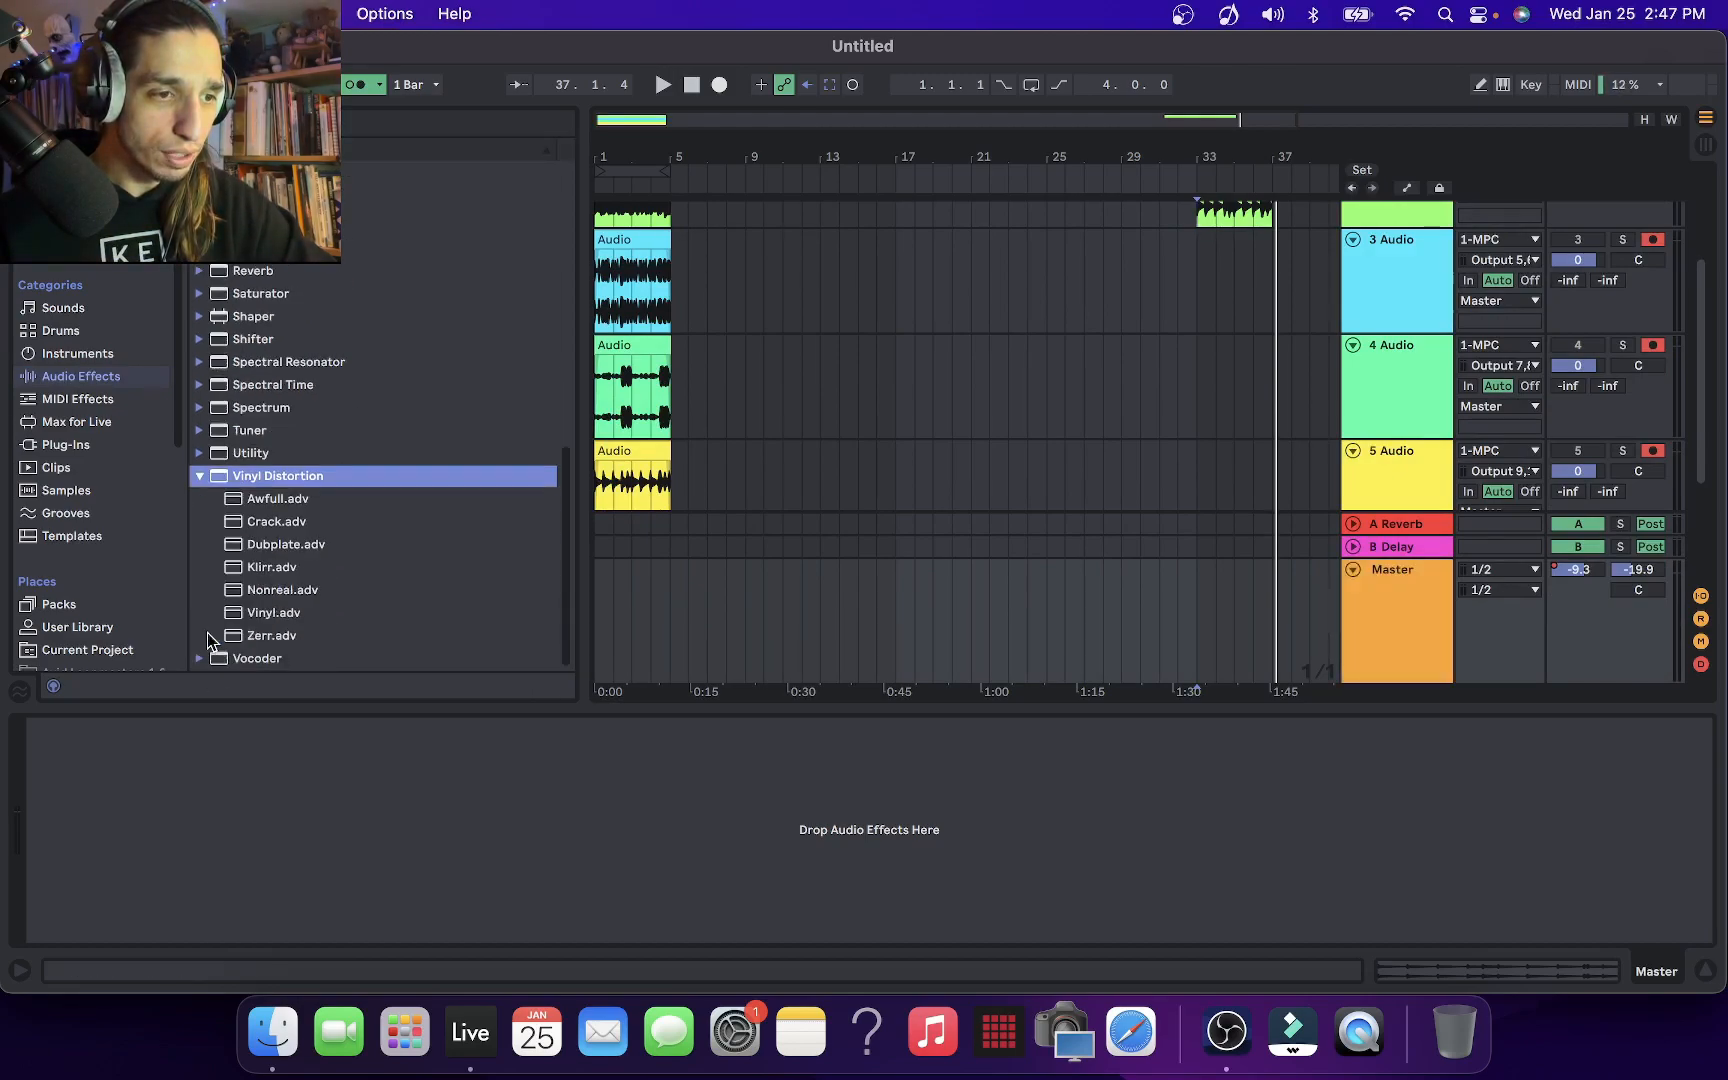
drag(289, 625, 691, 625)
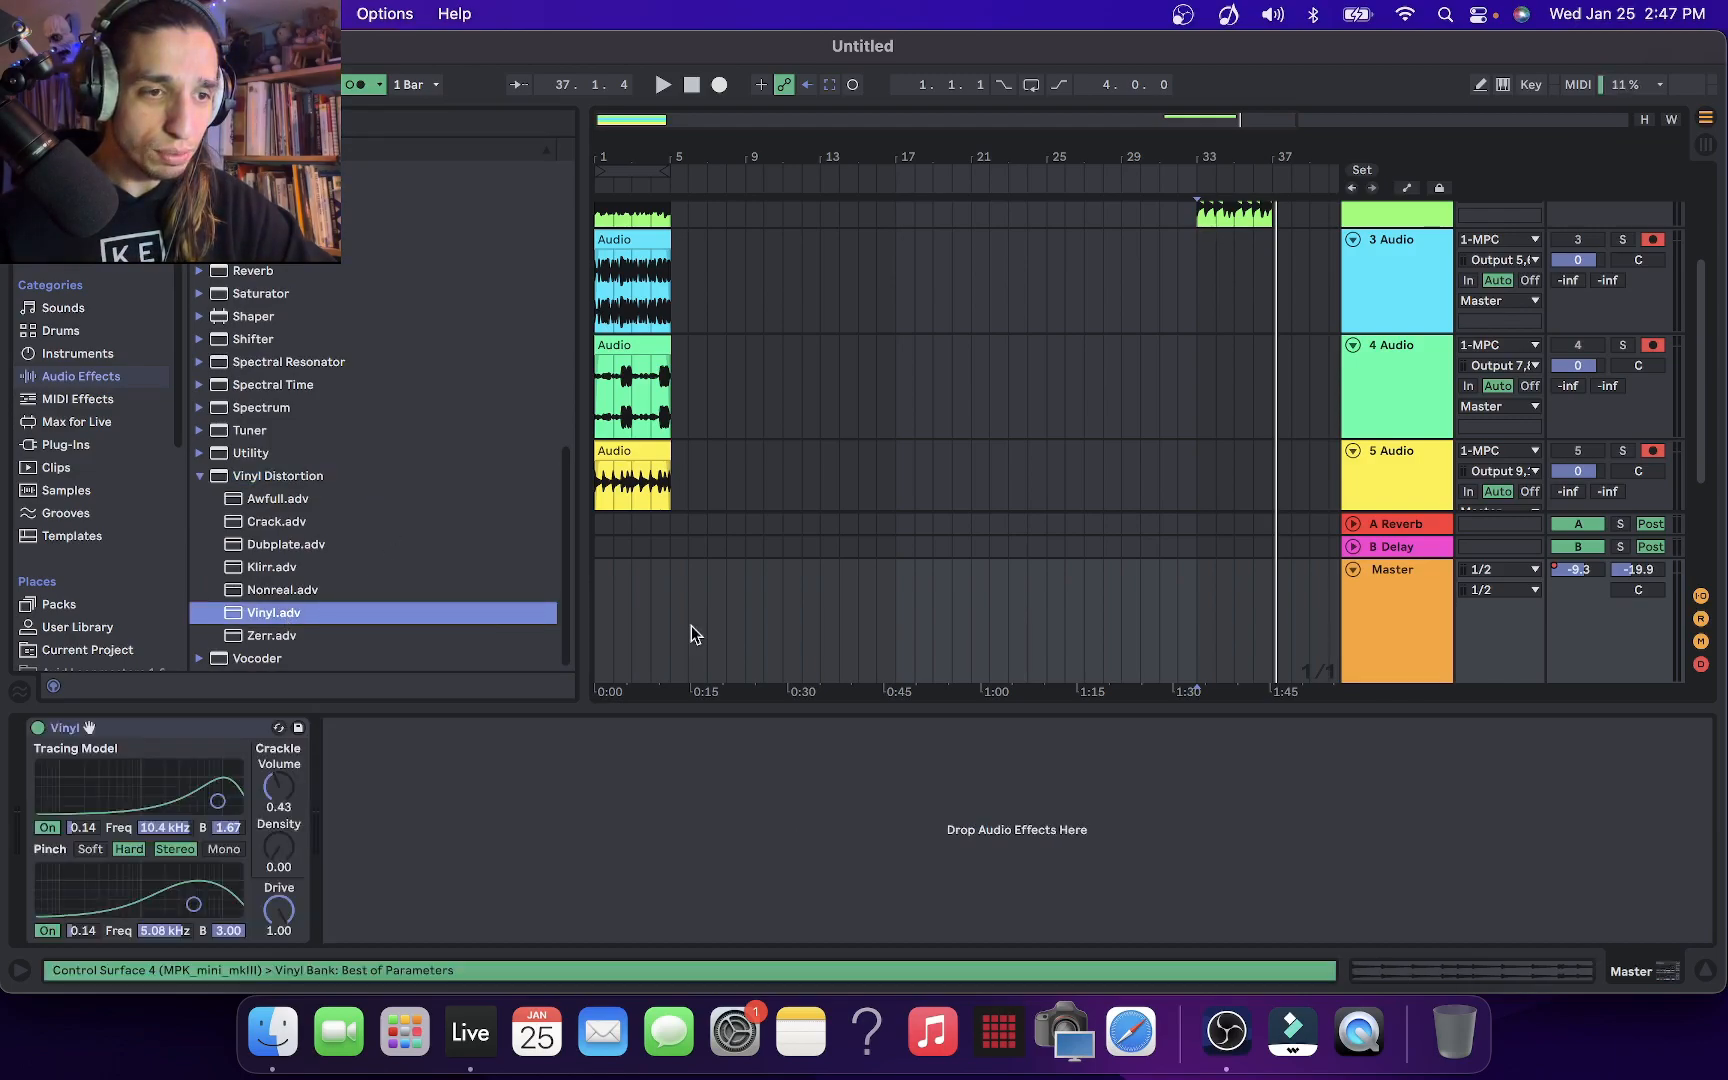
Play from bar 33 and clear the solo on 2 Audio so all routed tracks run through the Master effect
key(space)
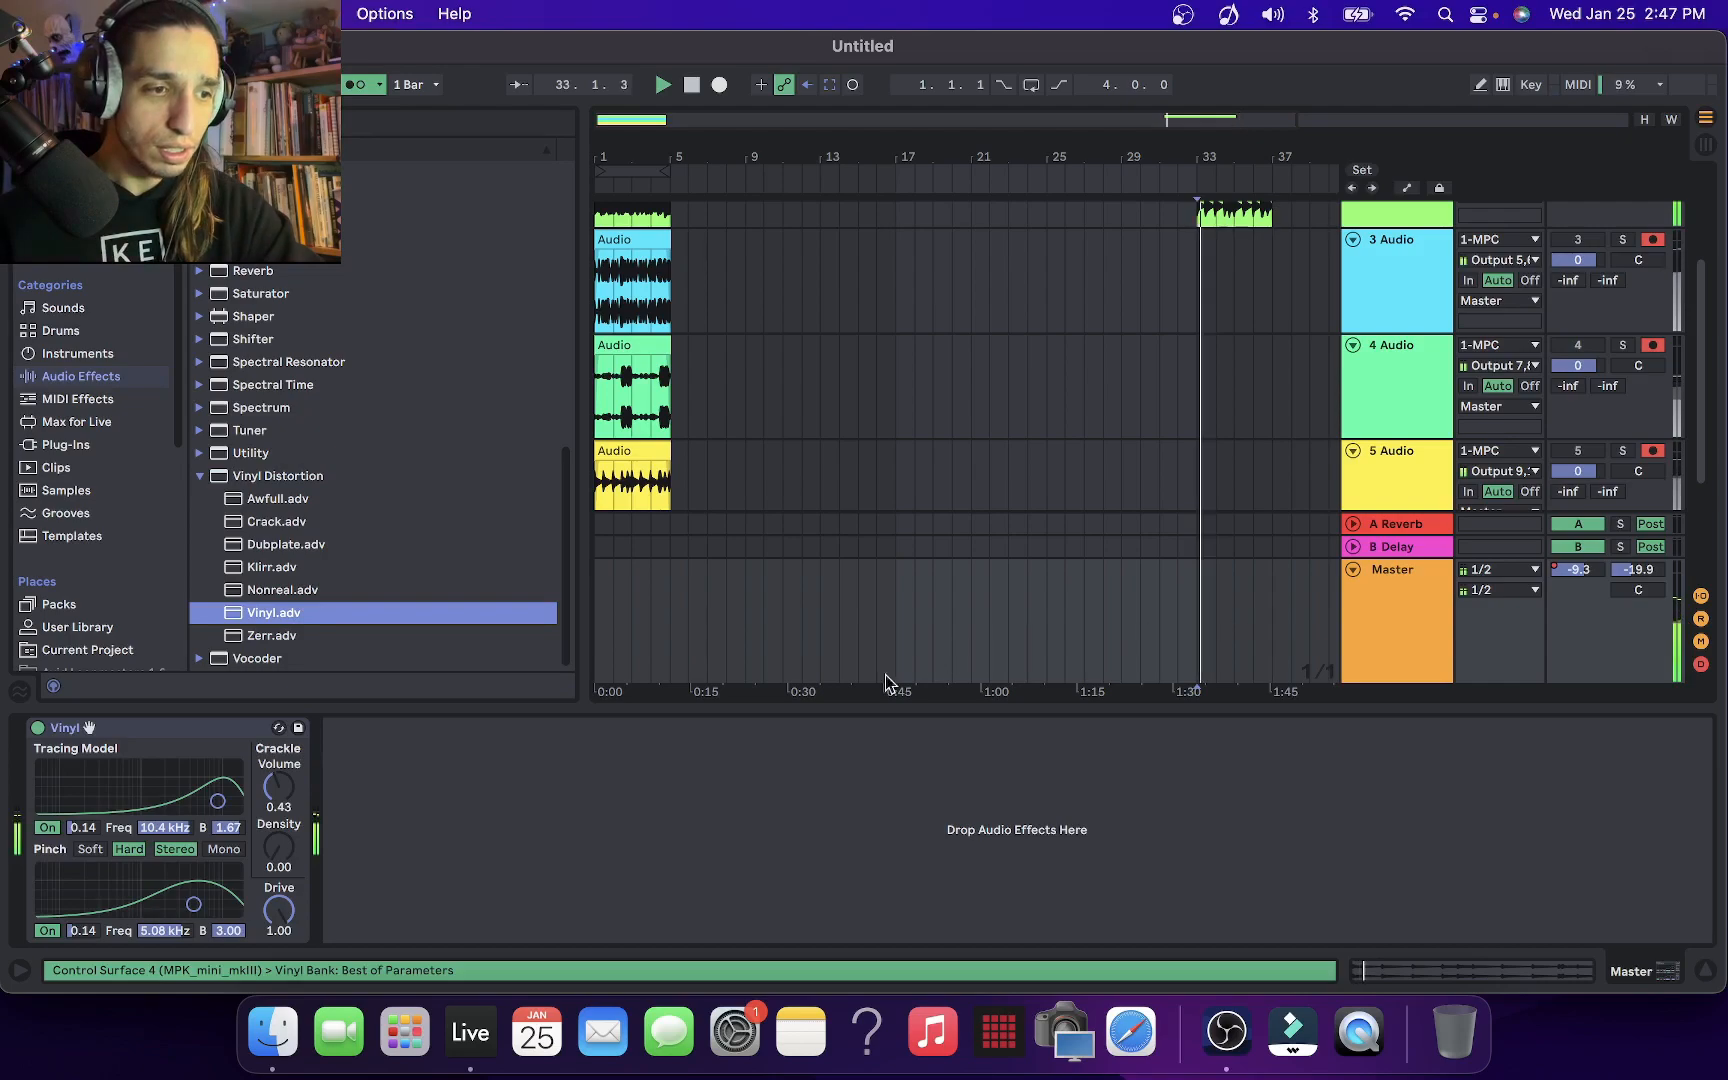
key(space)
click(1604, 536)
scroll(1604, 536, up, 5)
click(1623, 318)
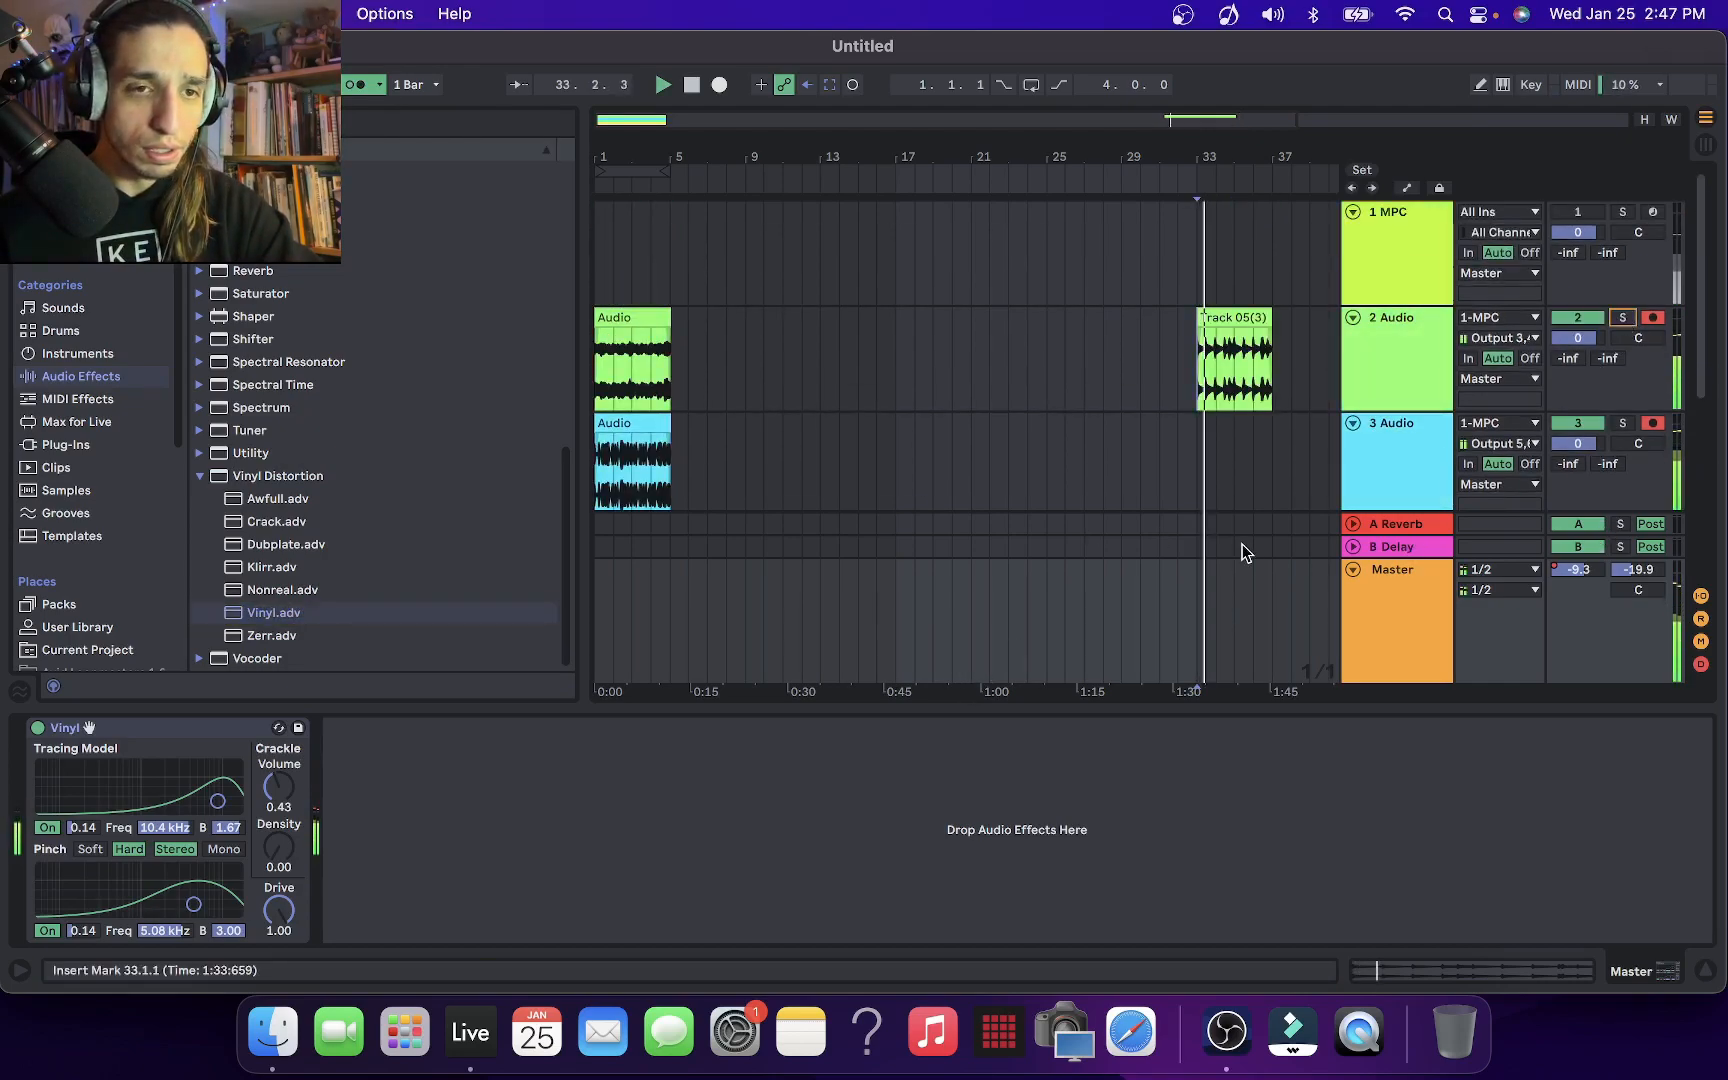
scroll(1249, 537, down, 5)
scroll(1249, 537, down, 3)
scroll(1249, 537, up, 2)
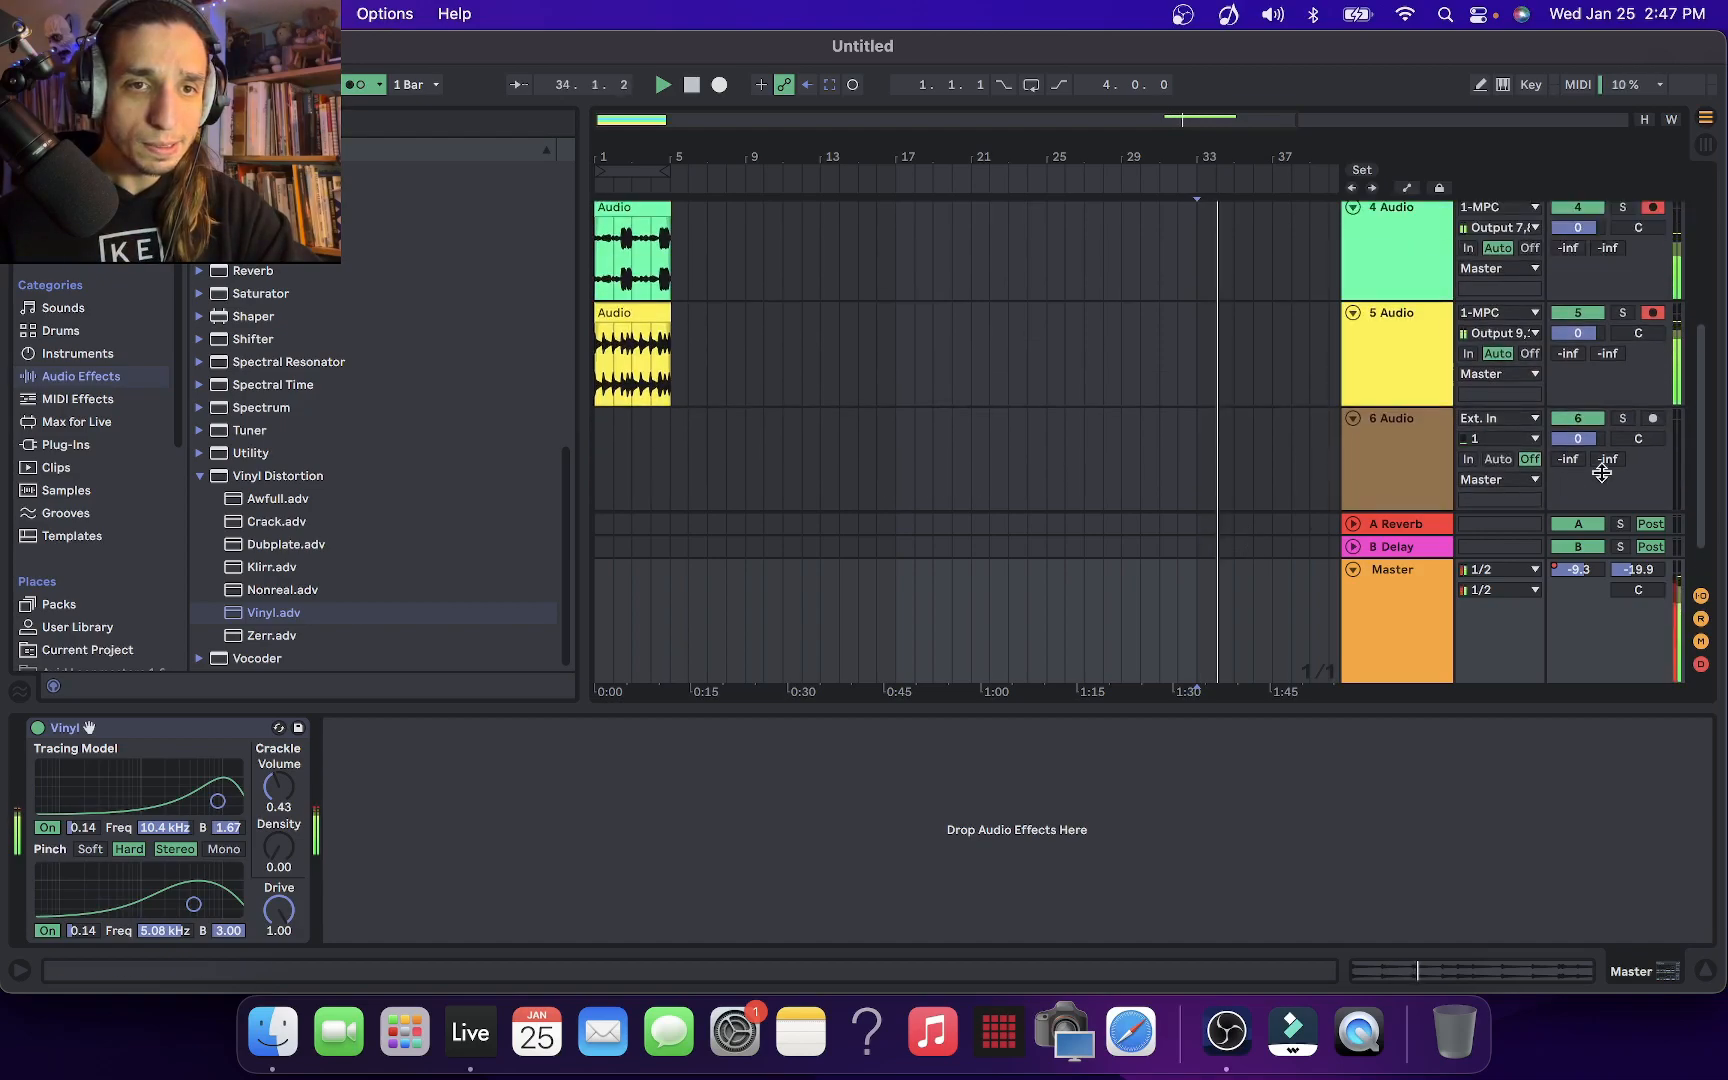
scroll(1633, 404, up, 5)
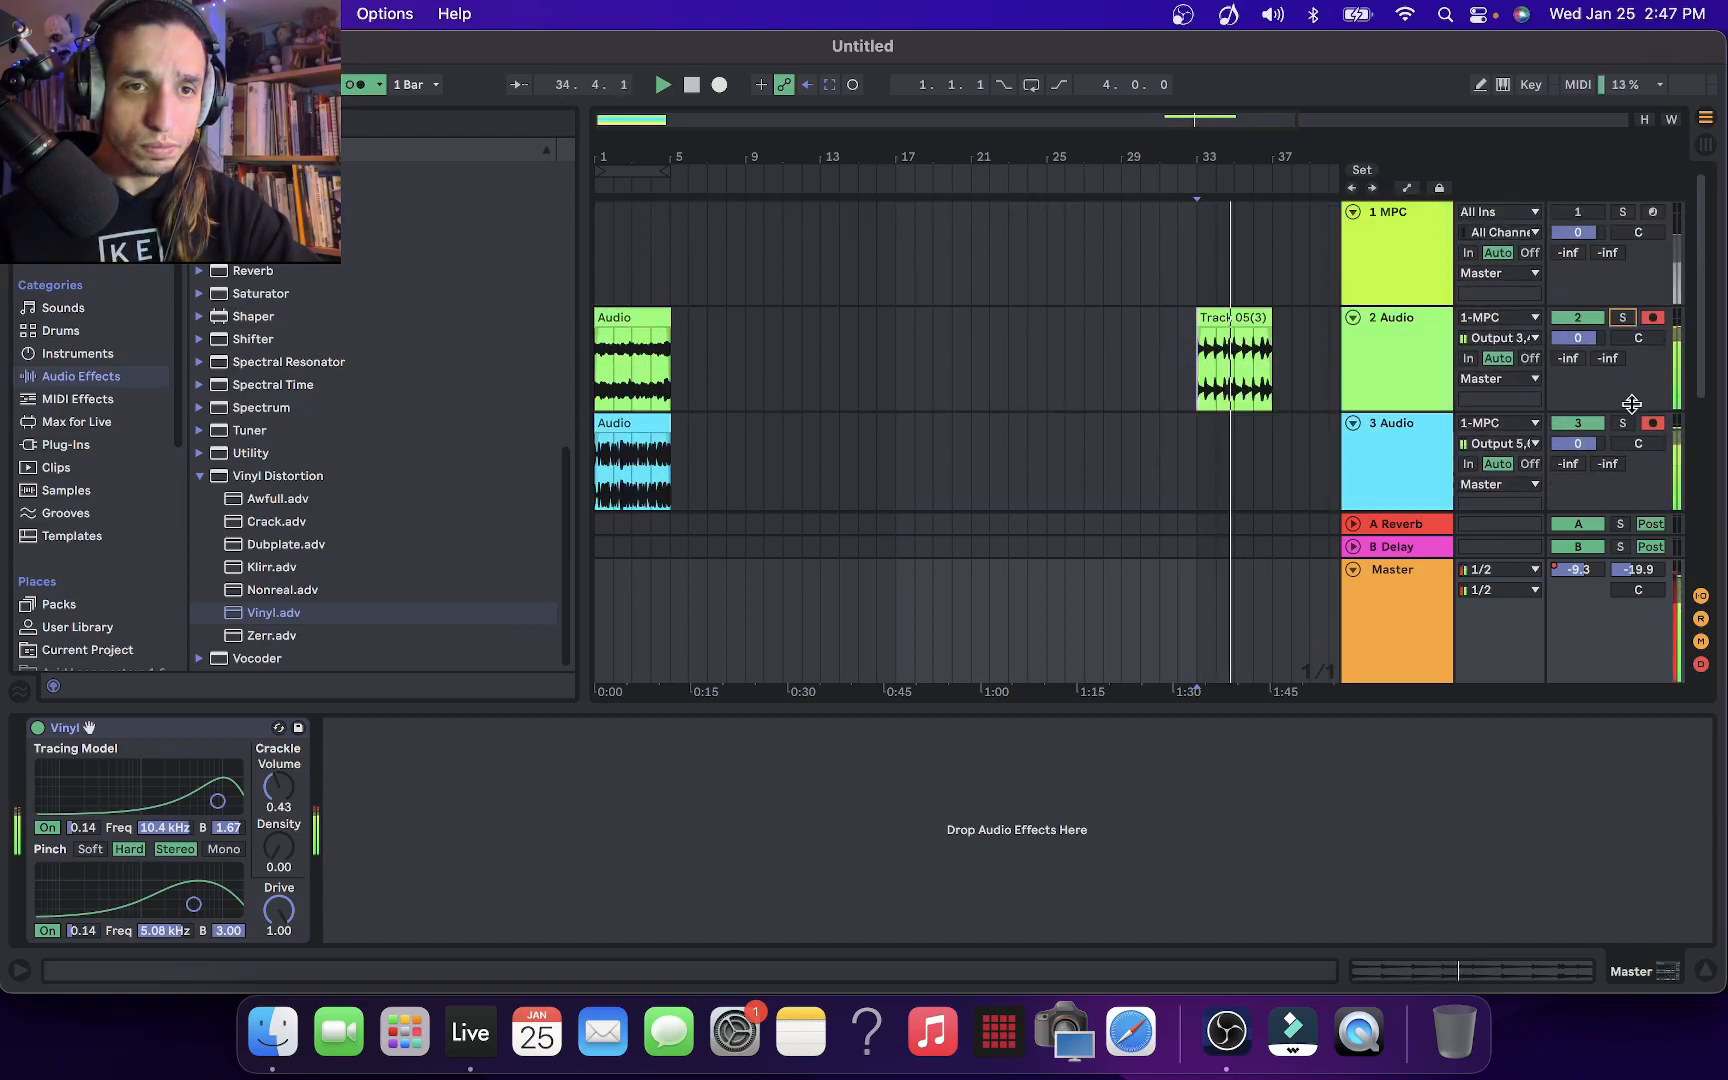
Bypass and re-enable the Vinyl effect on the Master during playback to compare the sound
scroll(1632, 404, down, 5)
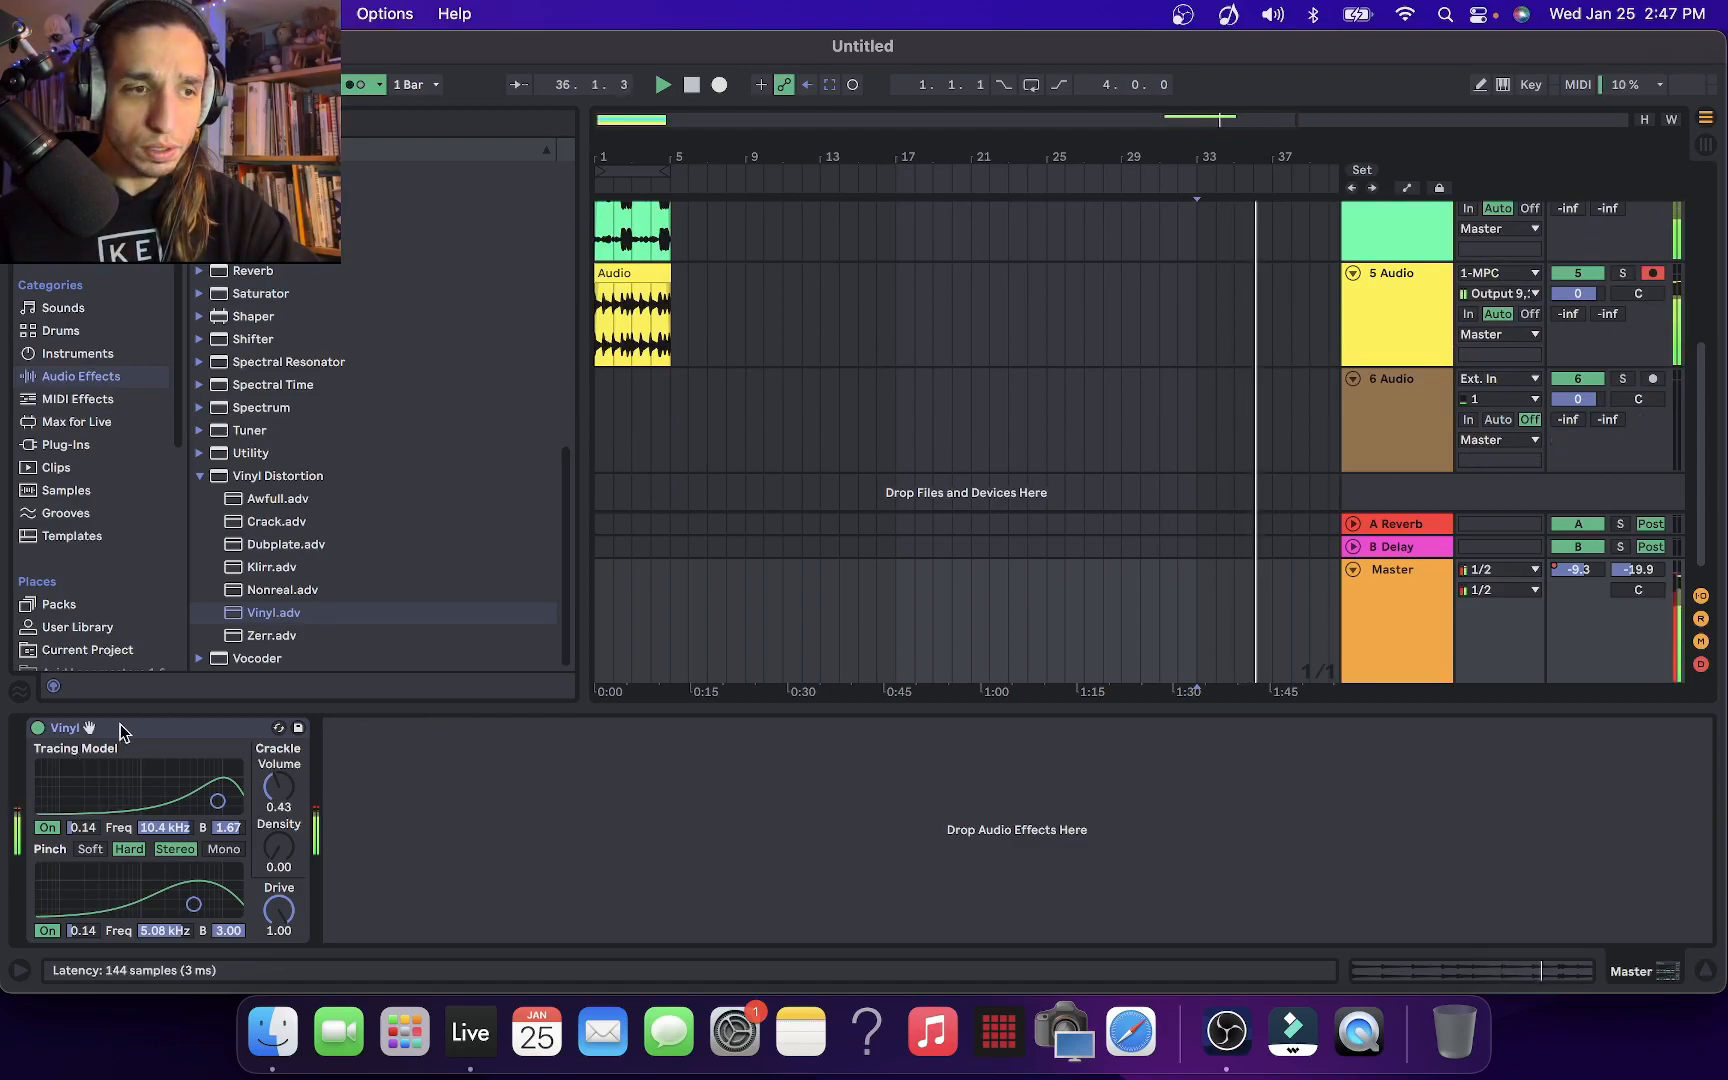
click(37, 728)
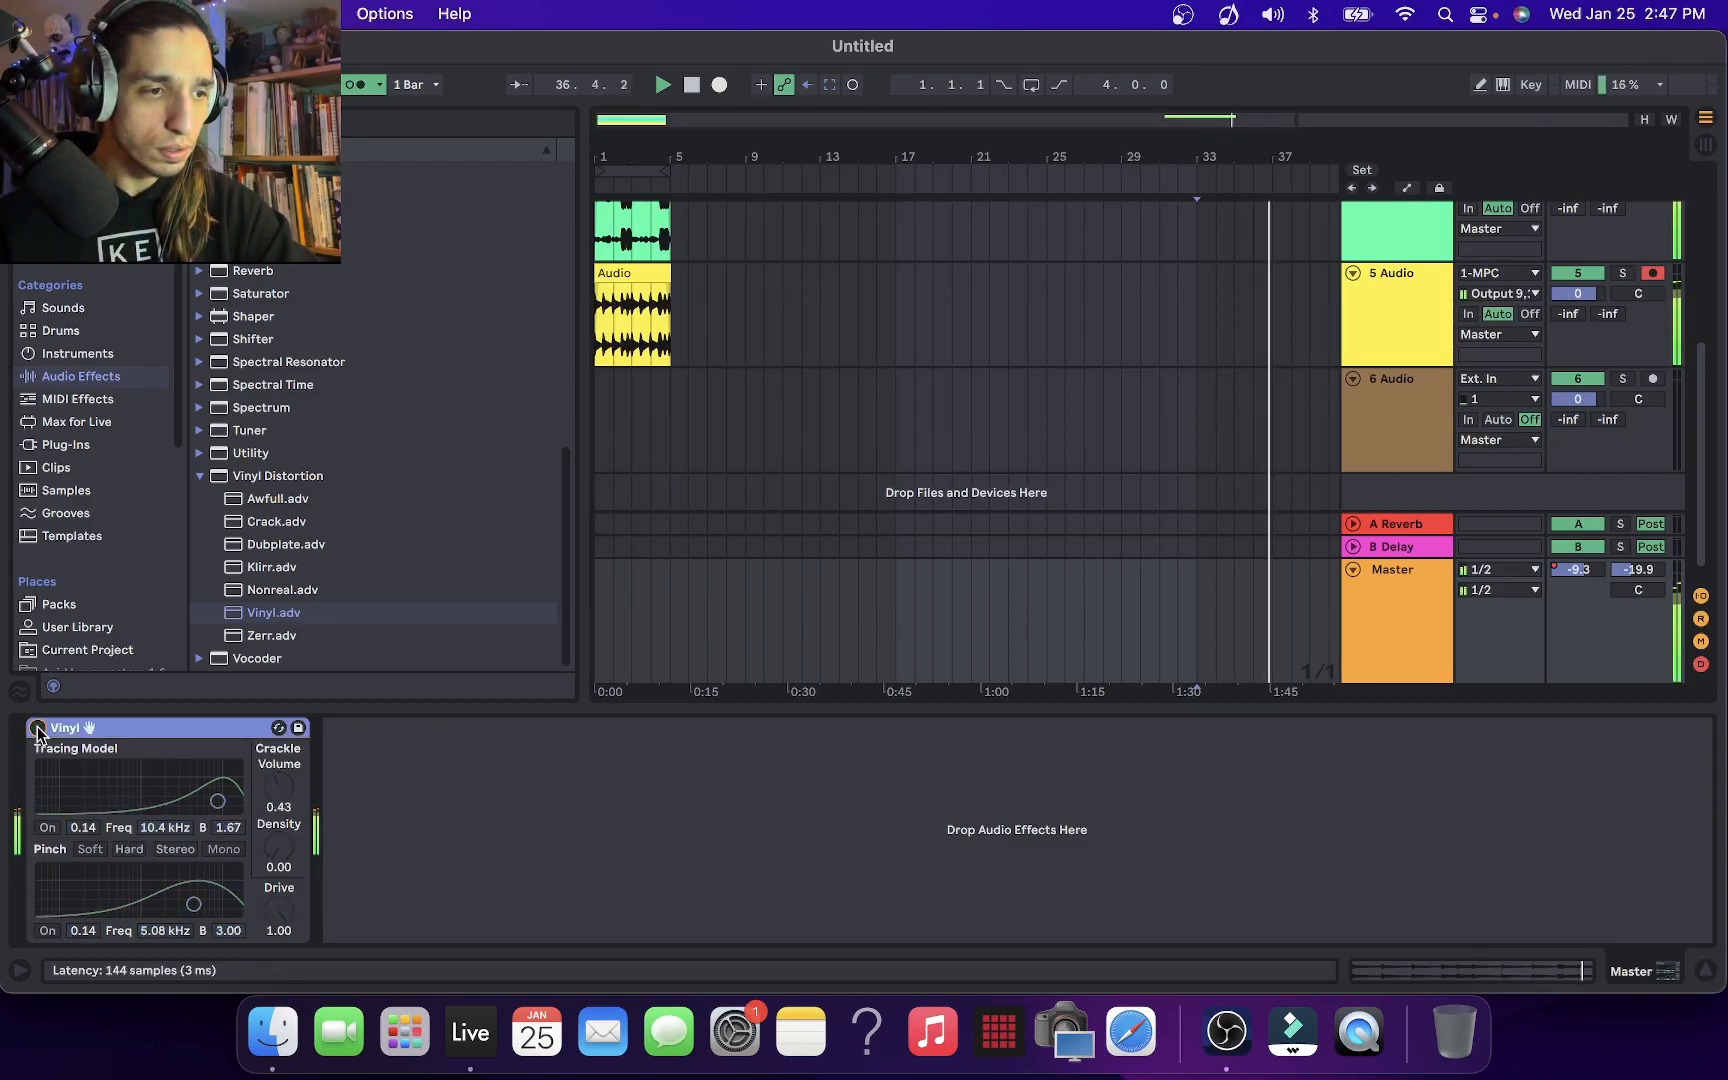
click(37, 728)
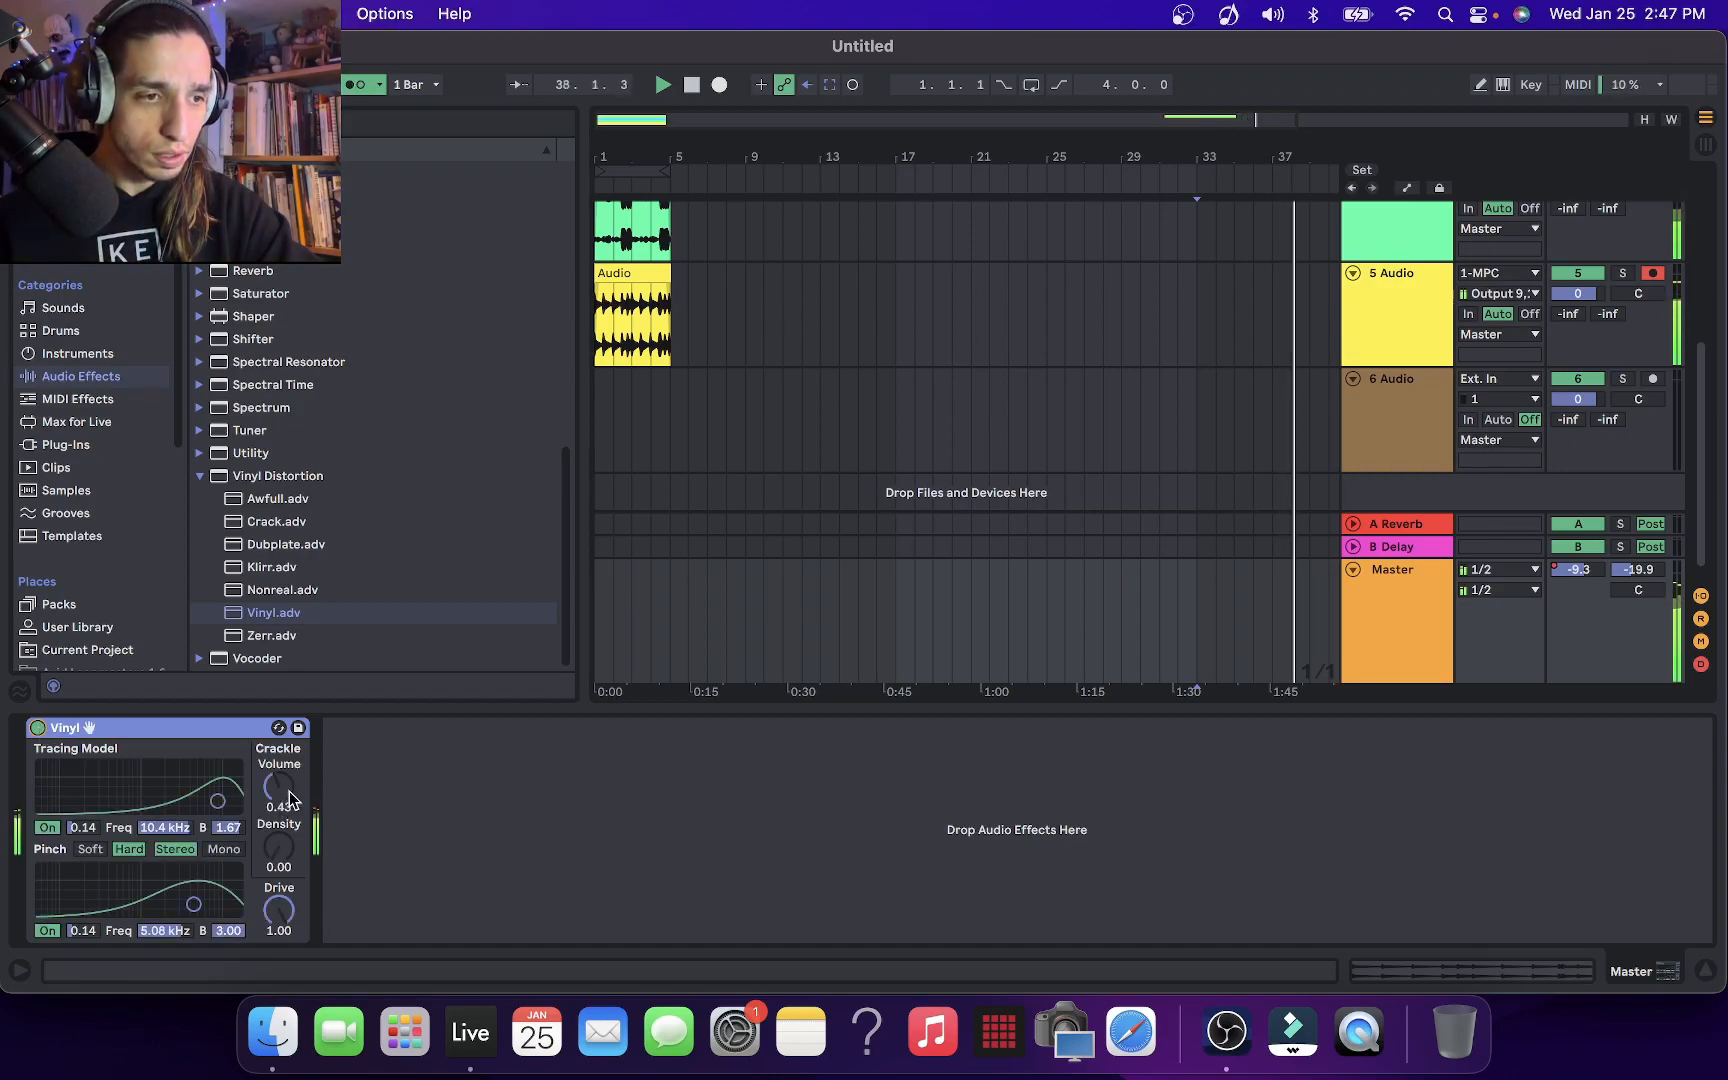
Set the Vinyl effect's Crackle Volume to 1.00 and Drive to 0.65, and stop playback
drag(290, 793, 290, 728)
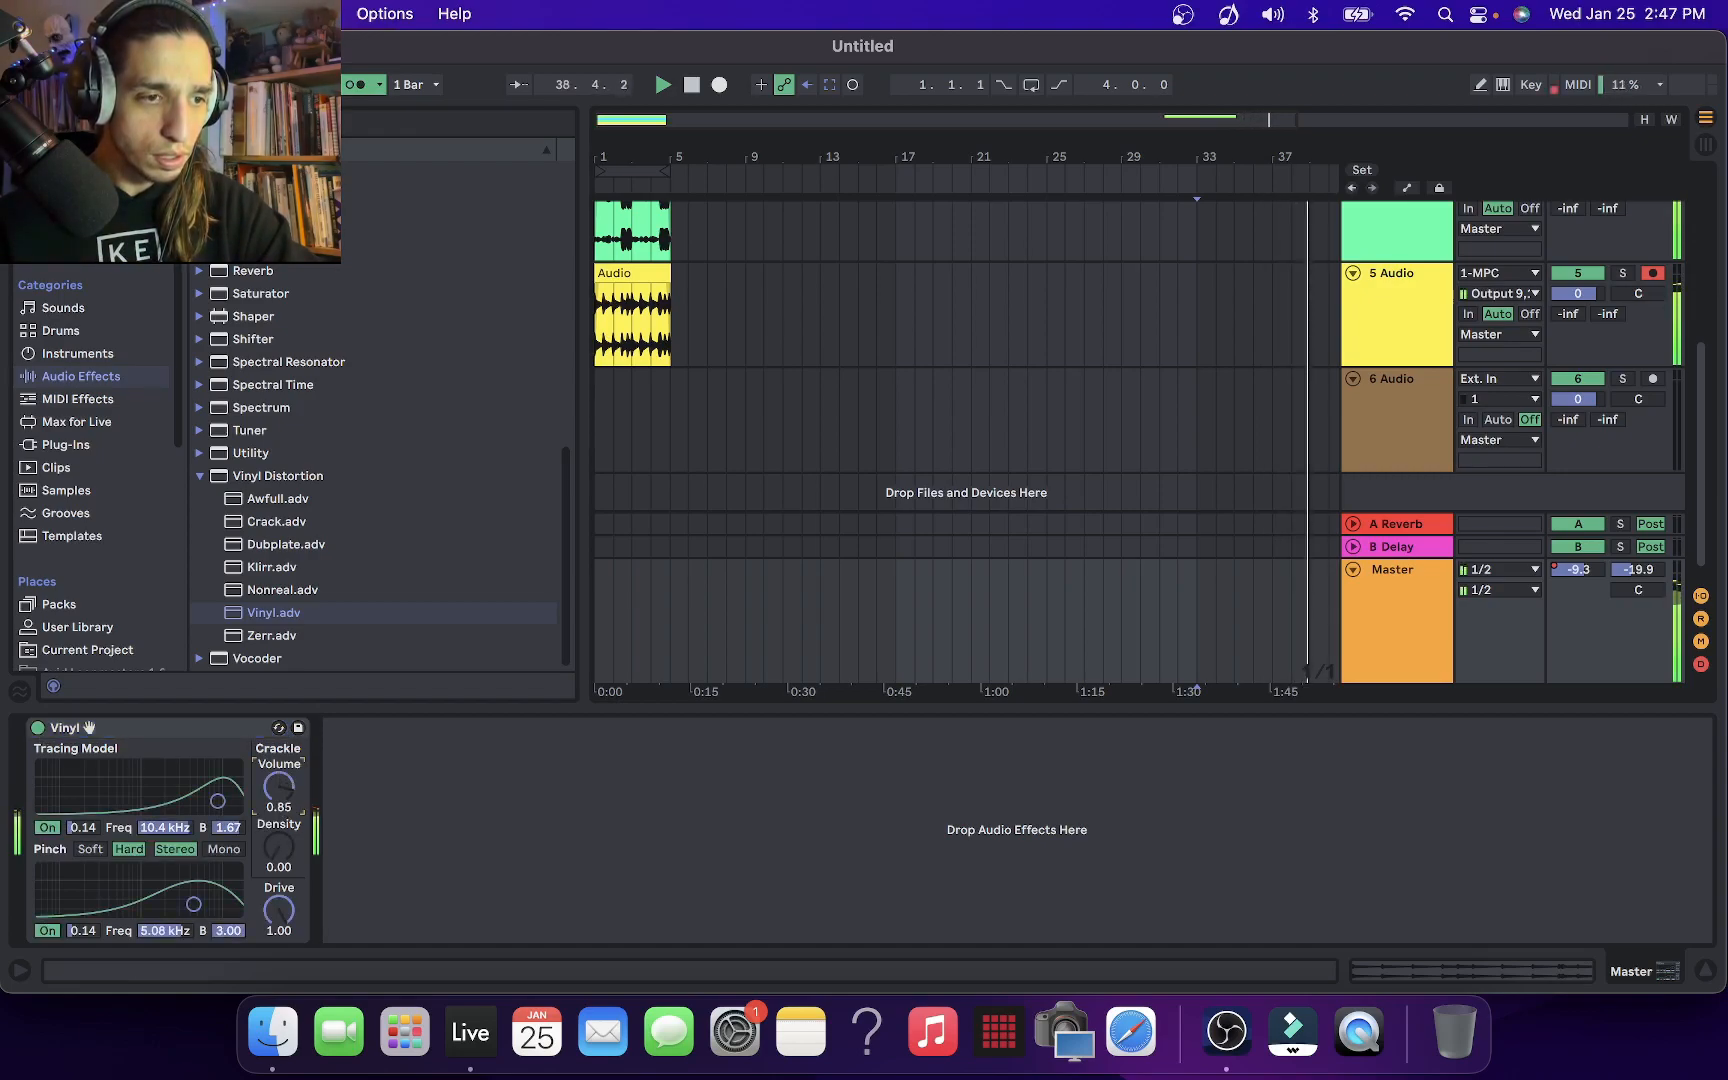
drag(283, 902, 283, 961)
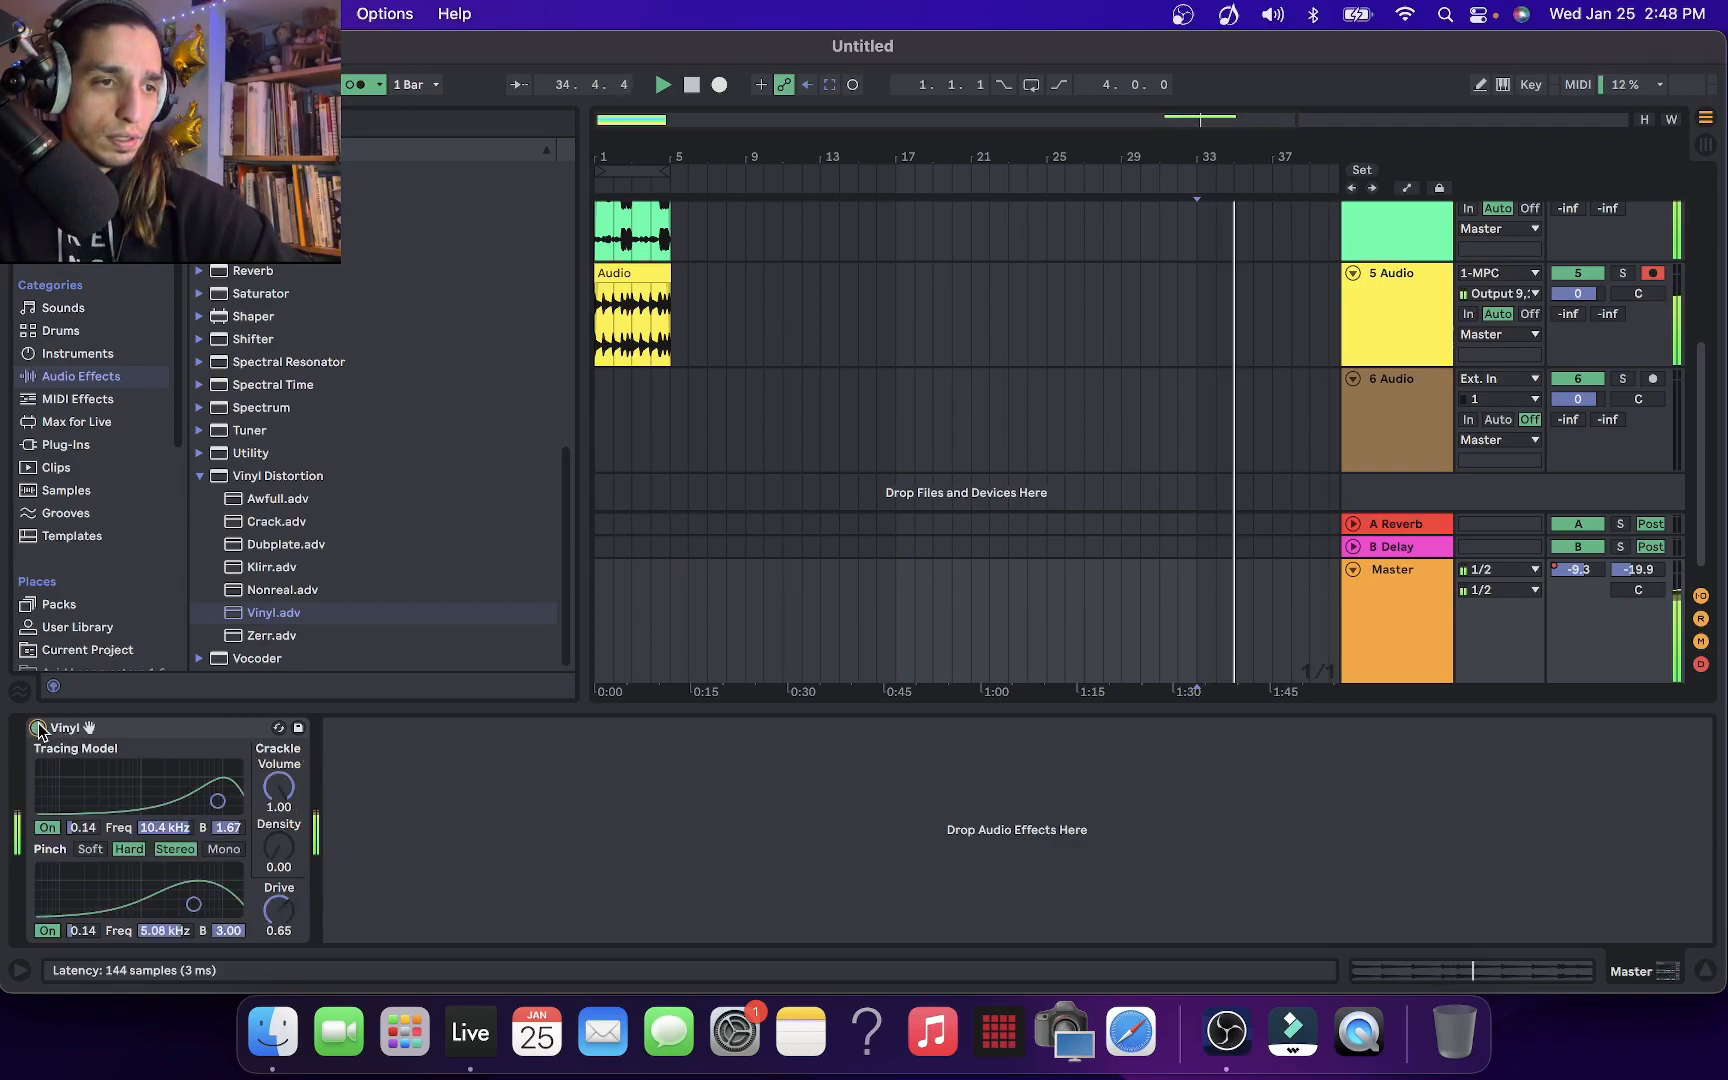
click(690, 86)
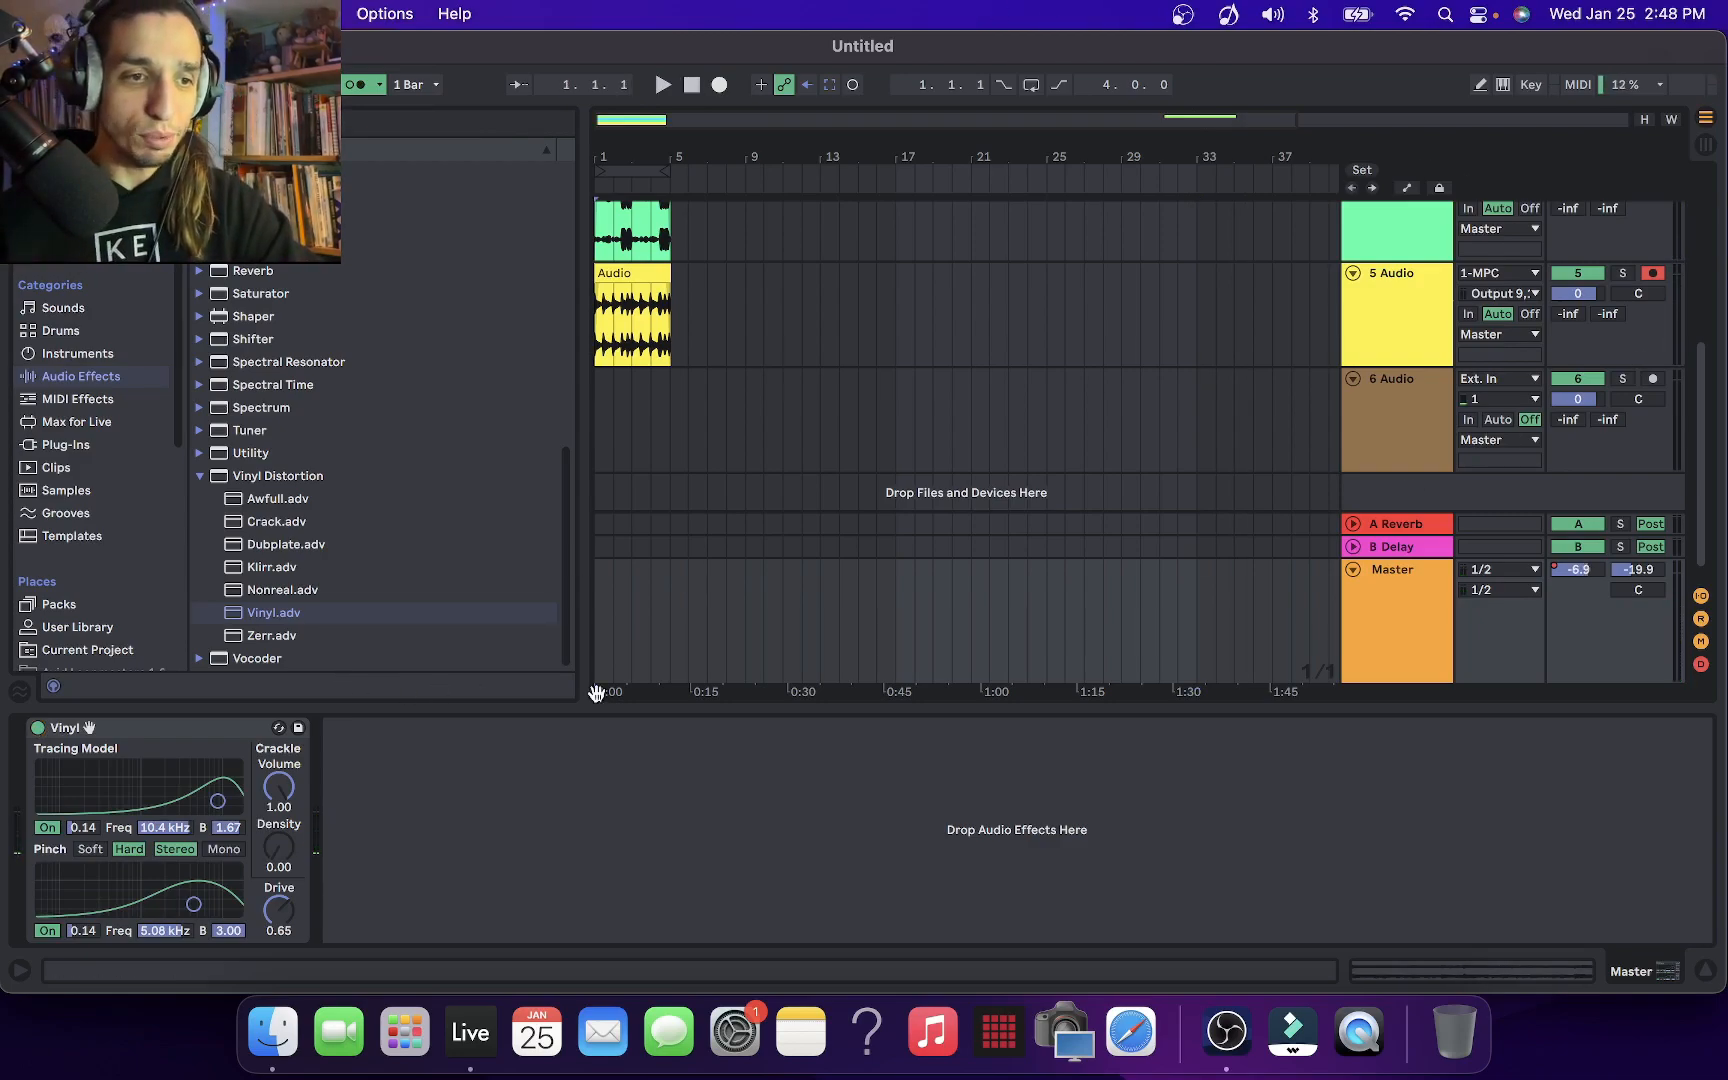
Hide the device view and resize the browser to show more of the arrangement
drag(783, 713, 783, 760)
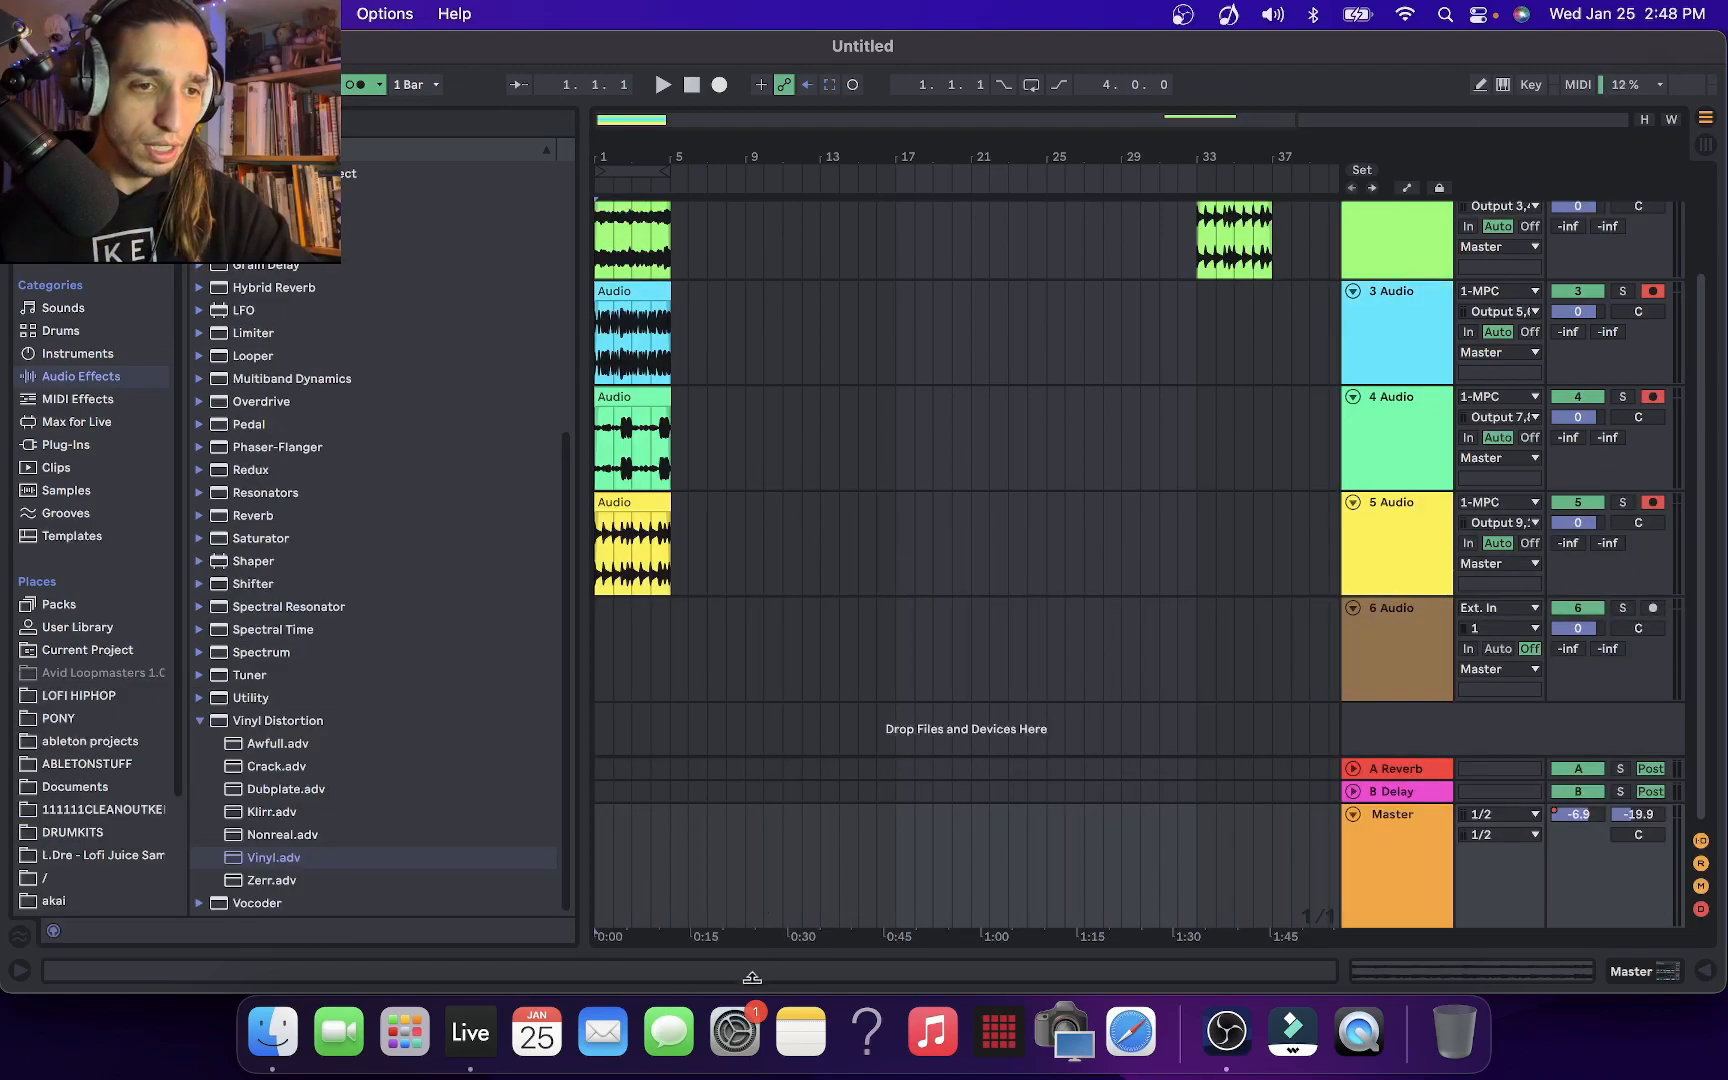
drag(586, 726, 215, 680)
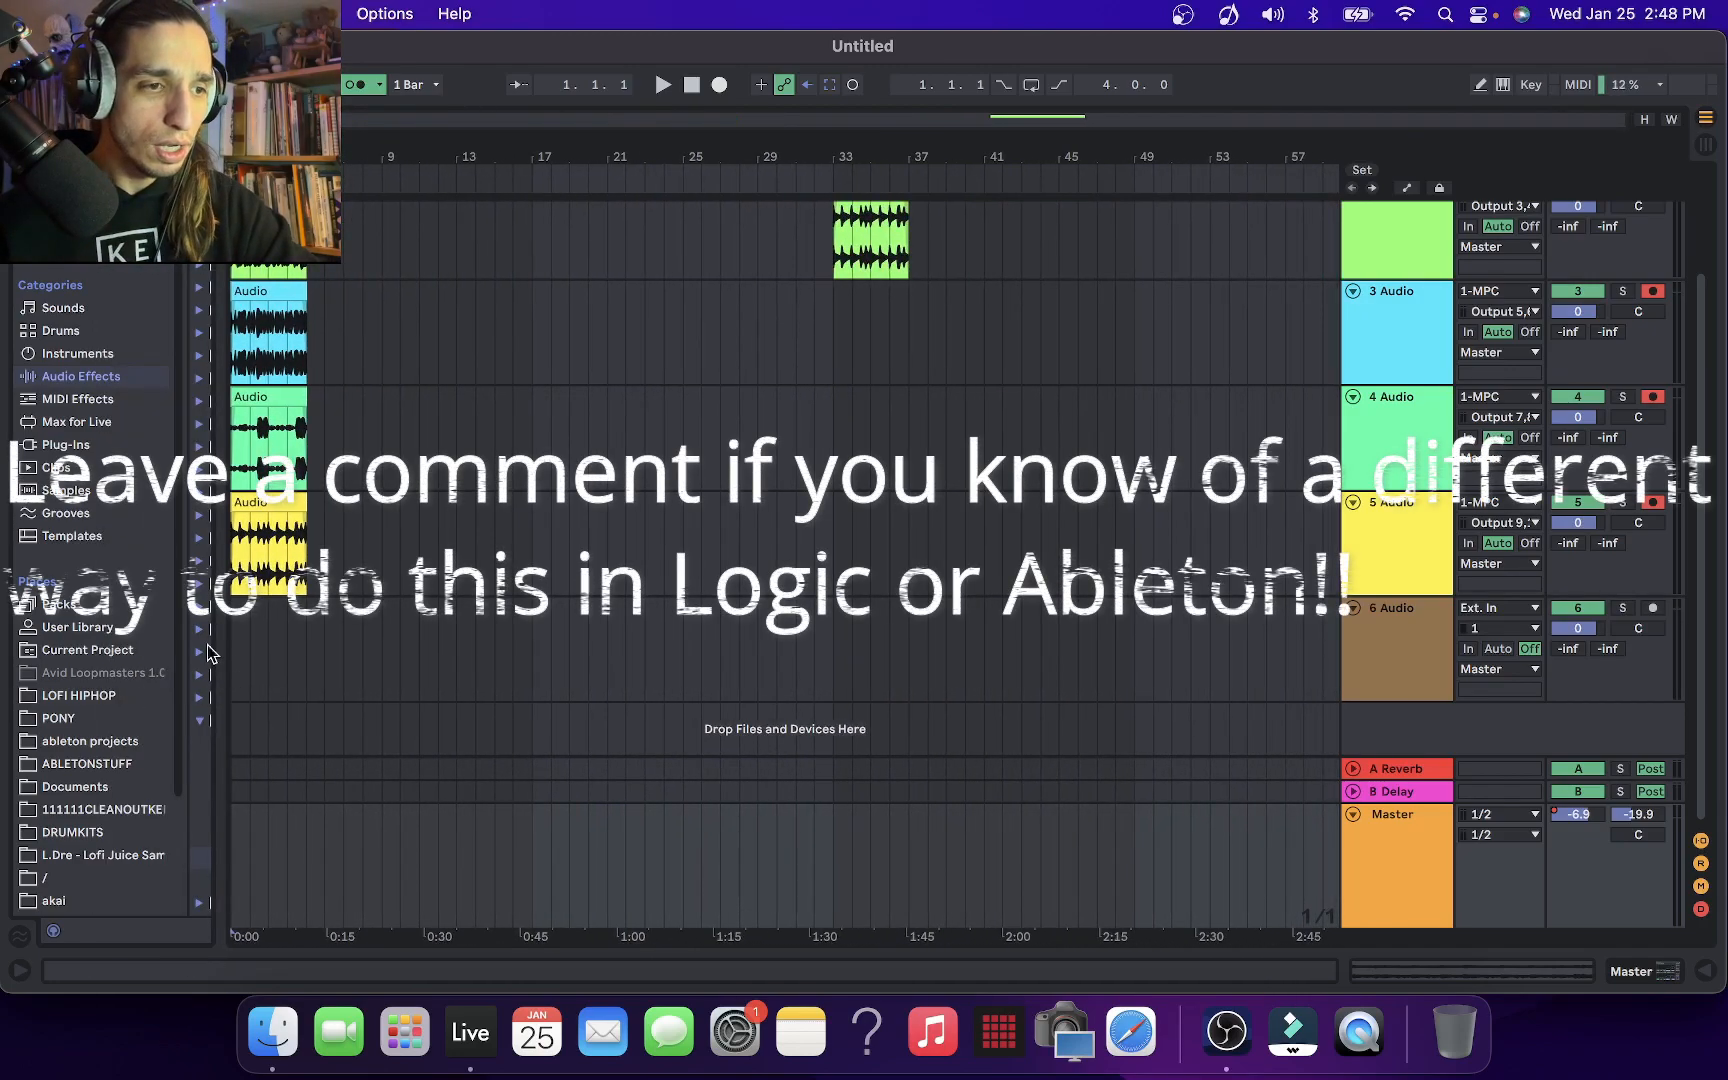
drag(235, 587, 608, 582)
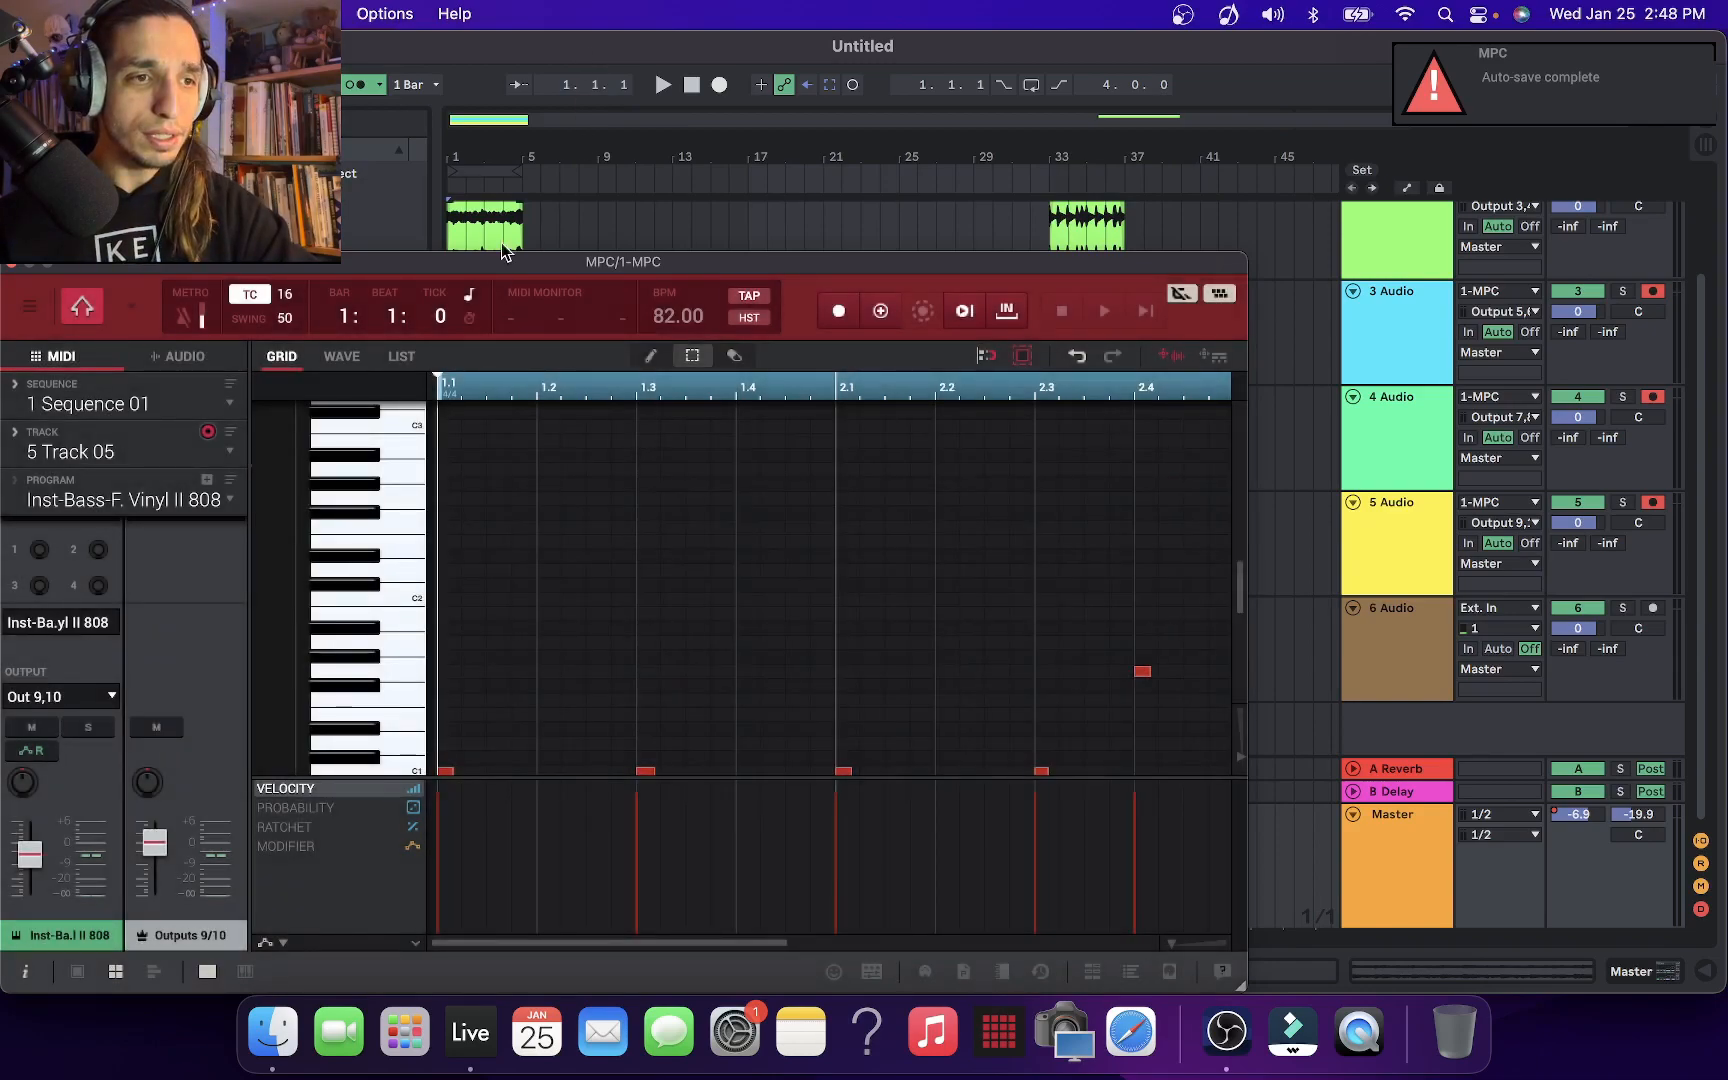
Examine the MPC plug-in window alongside the list of built-in audio effects, and close the plug-in window
drag(505, 260, 830, 248)
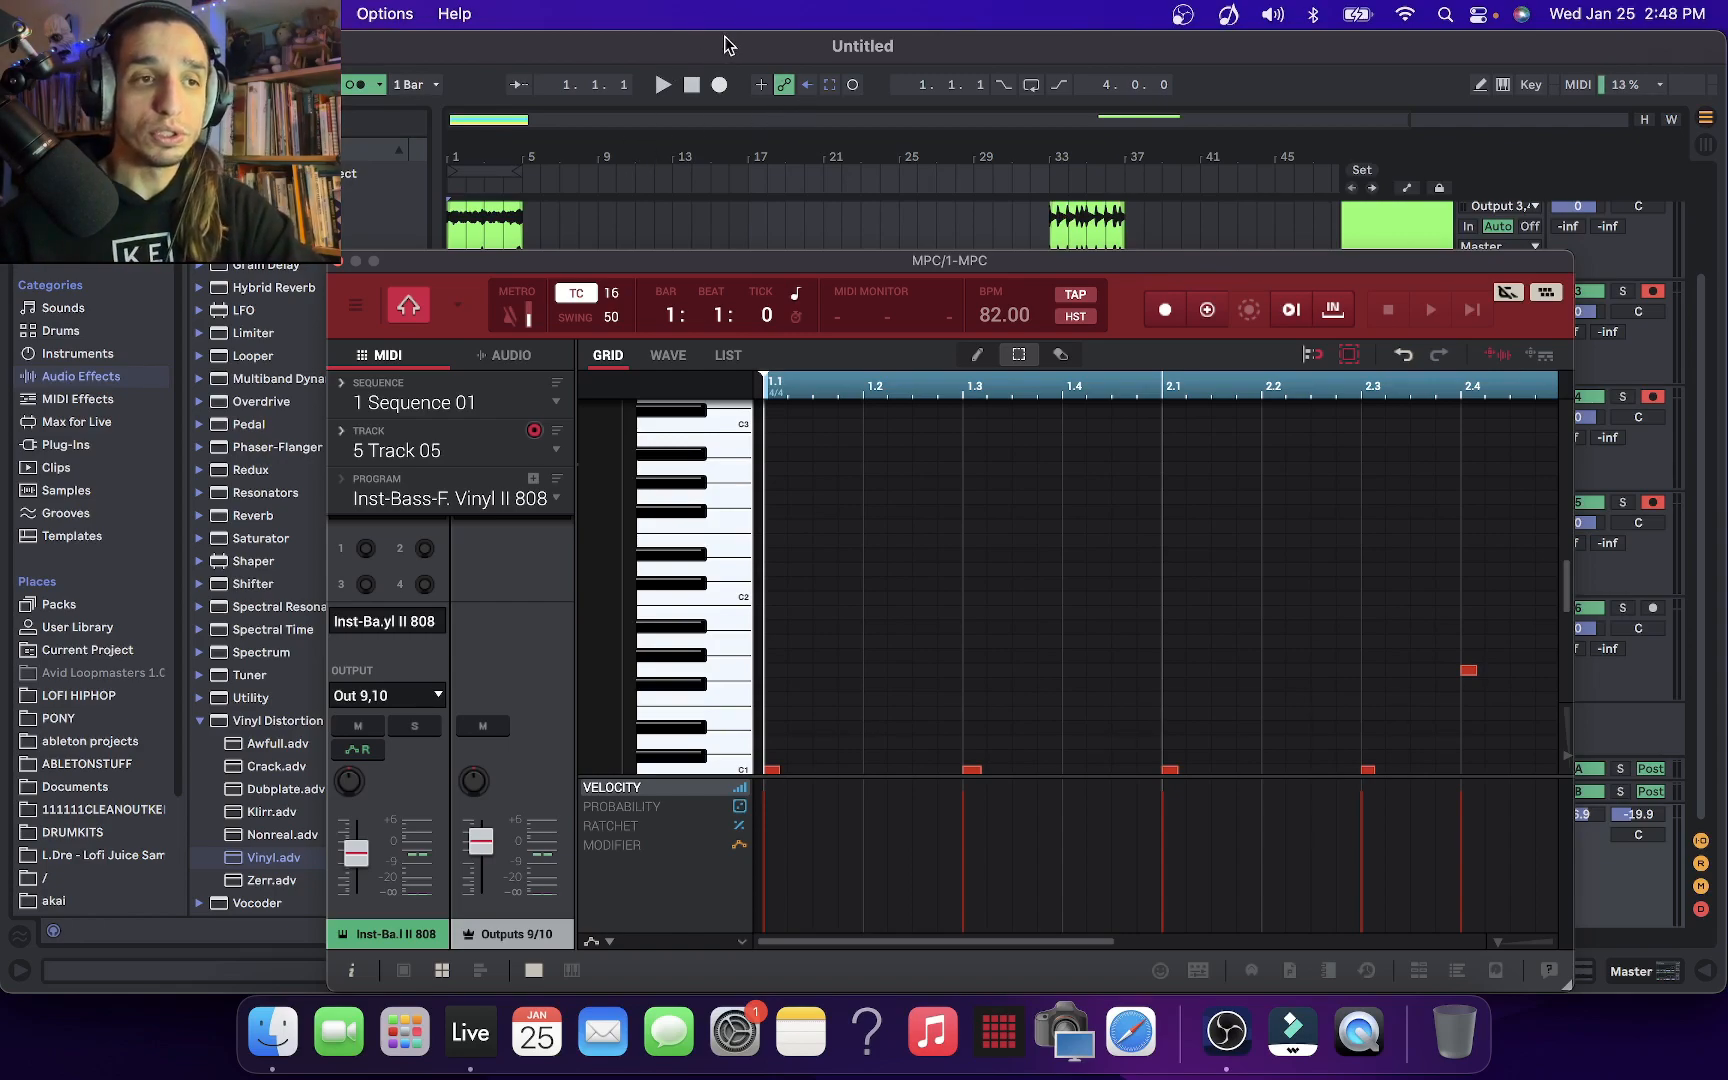
drag(855, 264, 997, 102)
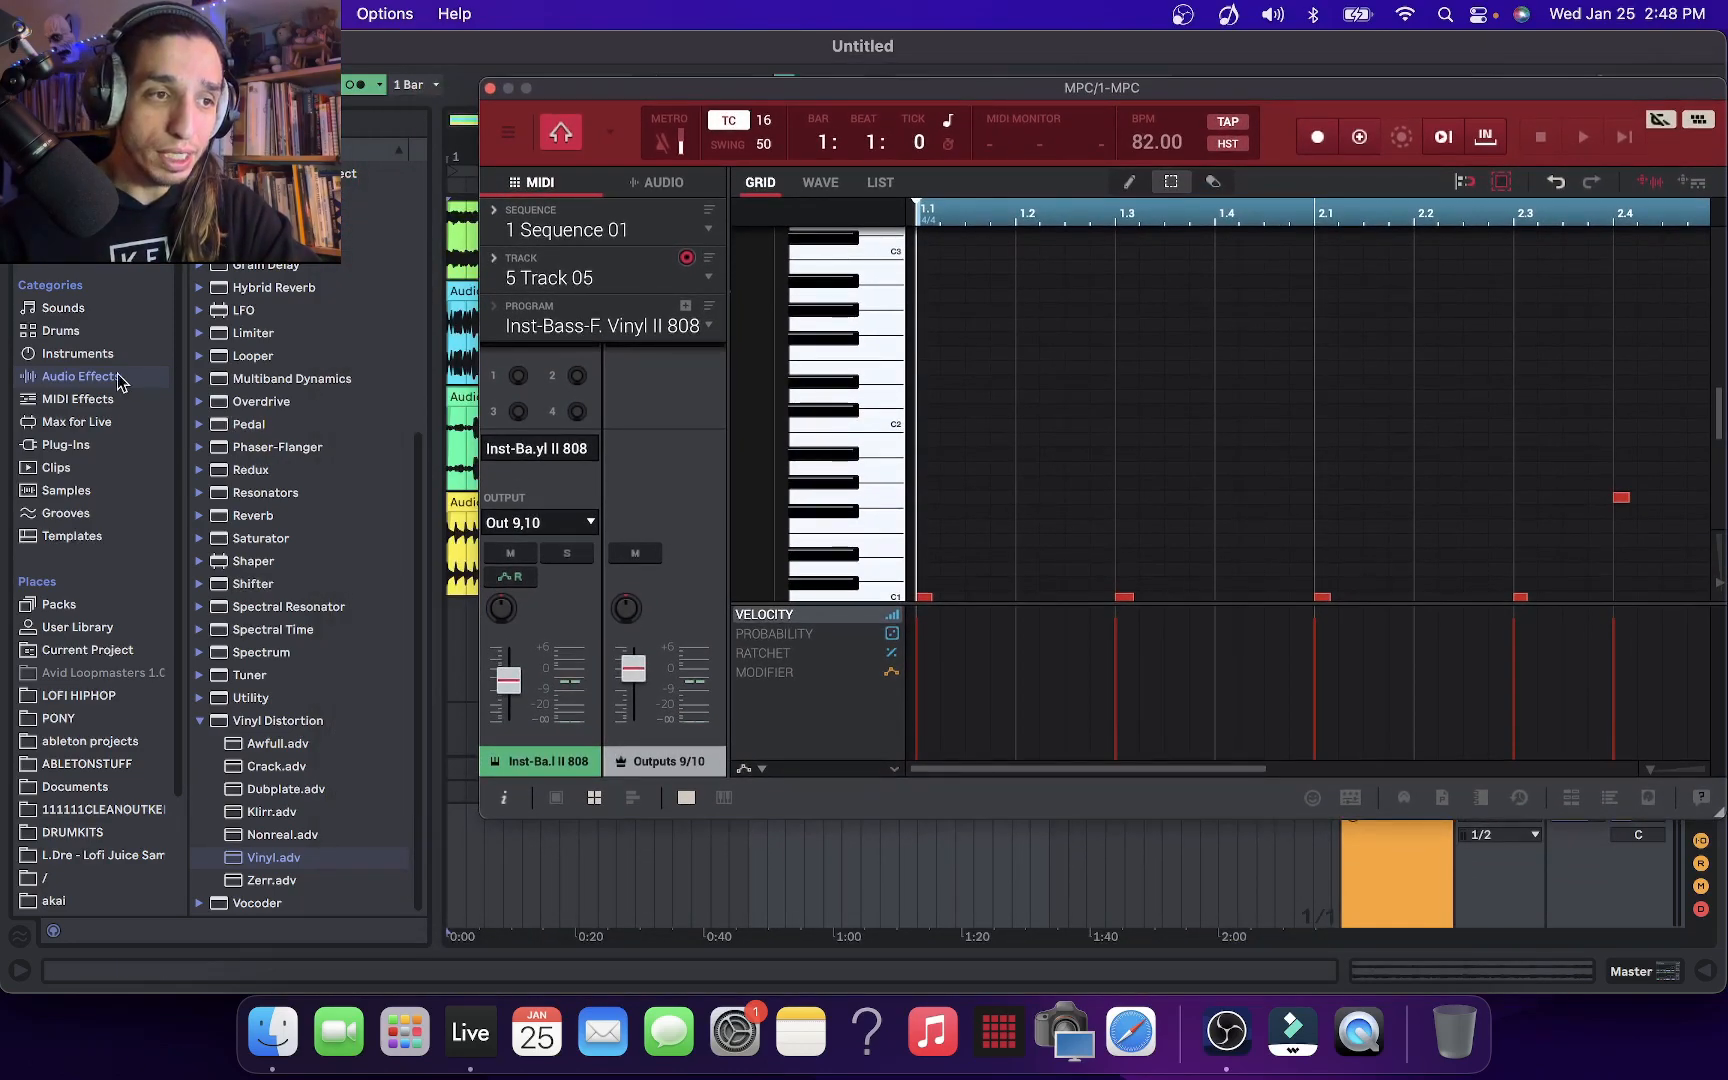
scroll(295, 398, up, 10)
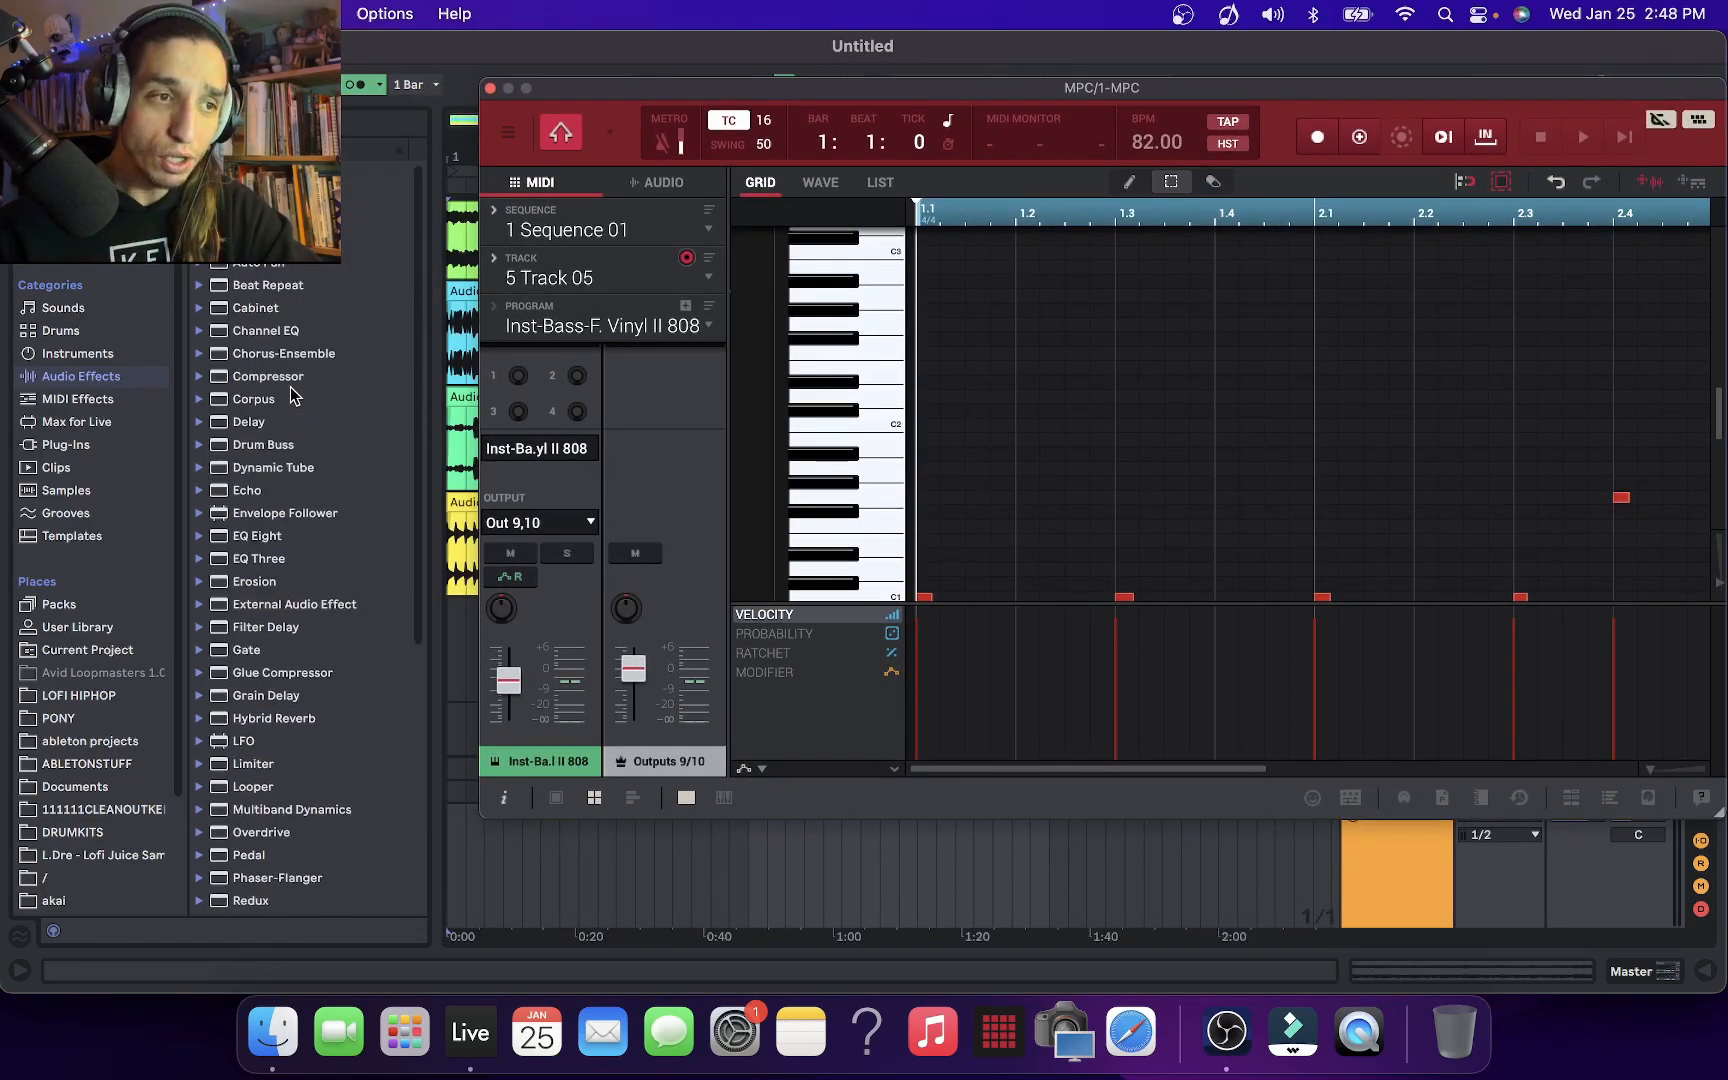
drag(820, 88, 623, 408)
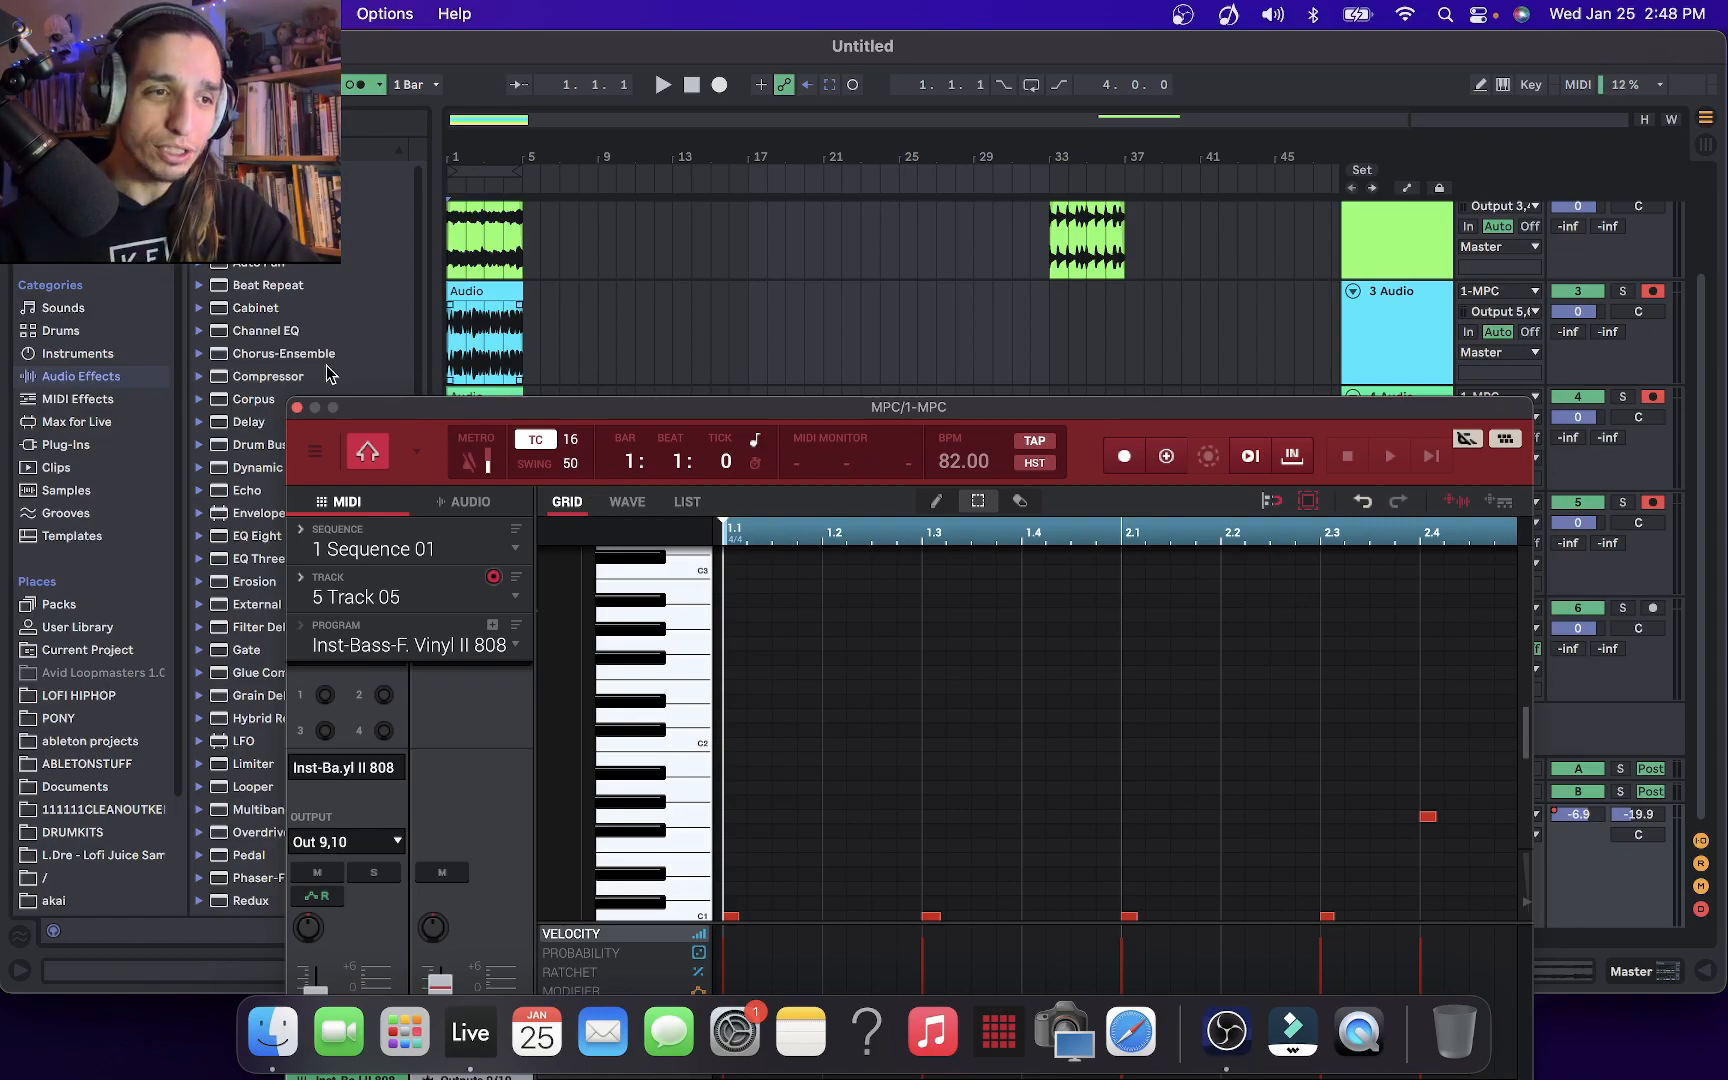
click(297, 407)
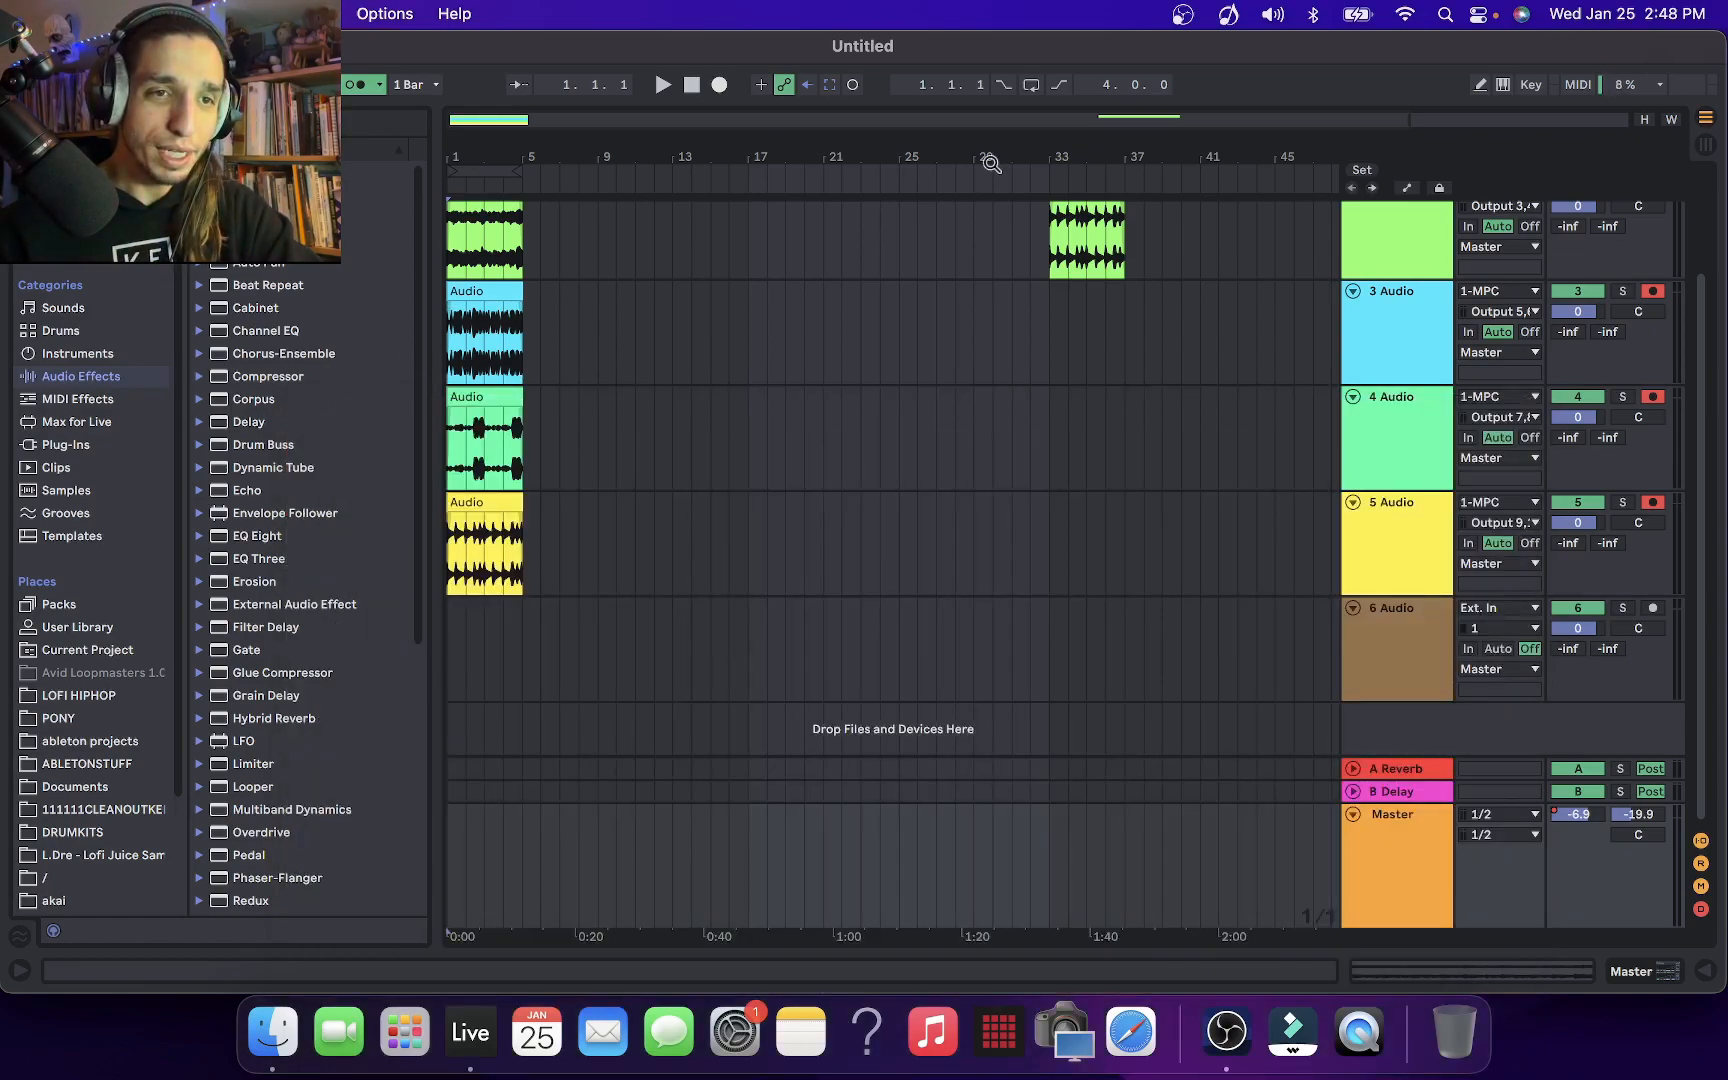
Select bars 1 to 5 across all tracks, and return the insert marker to bar 1 on 1 MPC
click(491, 165)
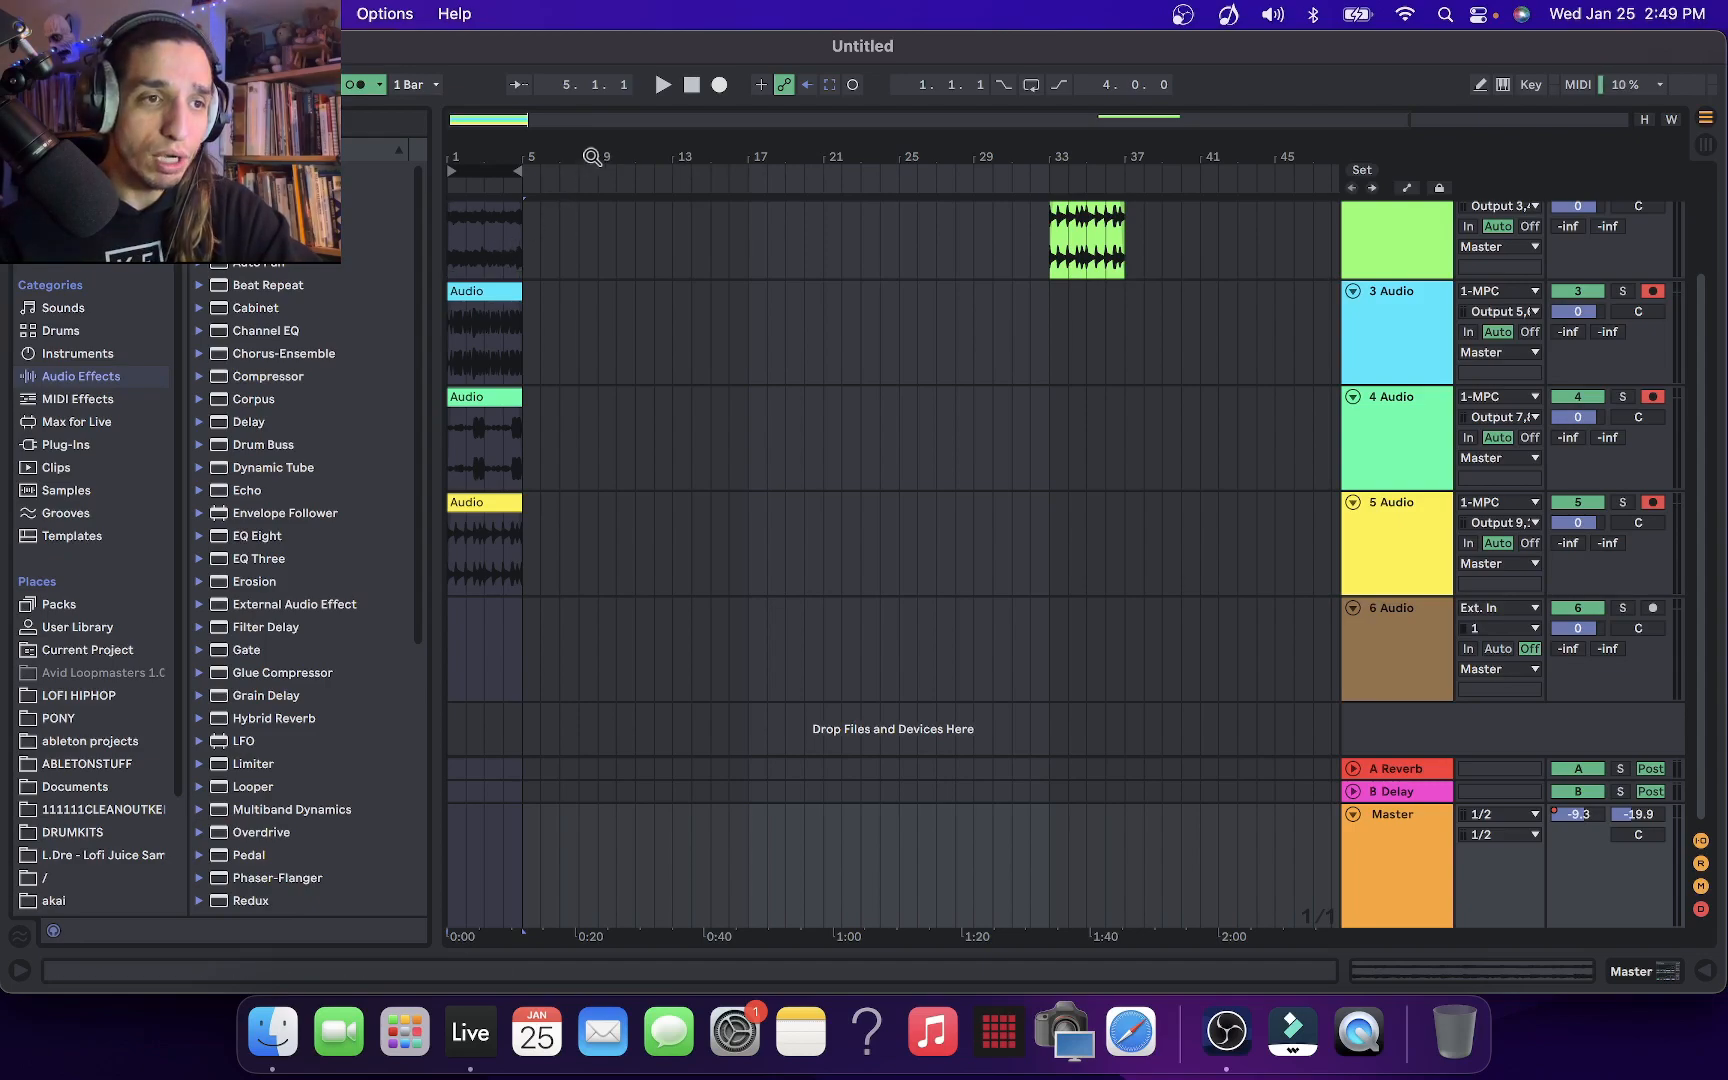
mouse_move(517, 173)
mouse_down()
mouse_move(572, 182)
mouse_move(518, 185)
mouse_up()
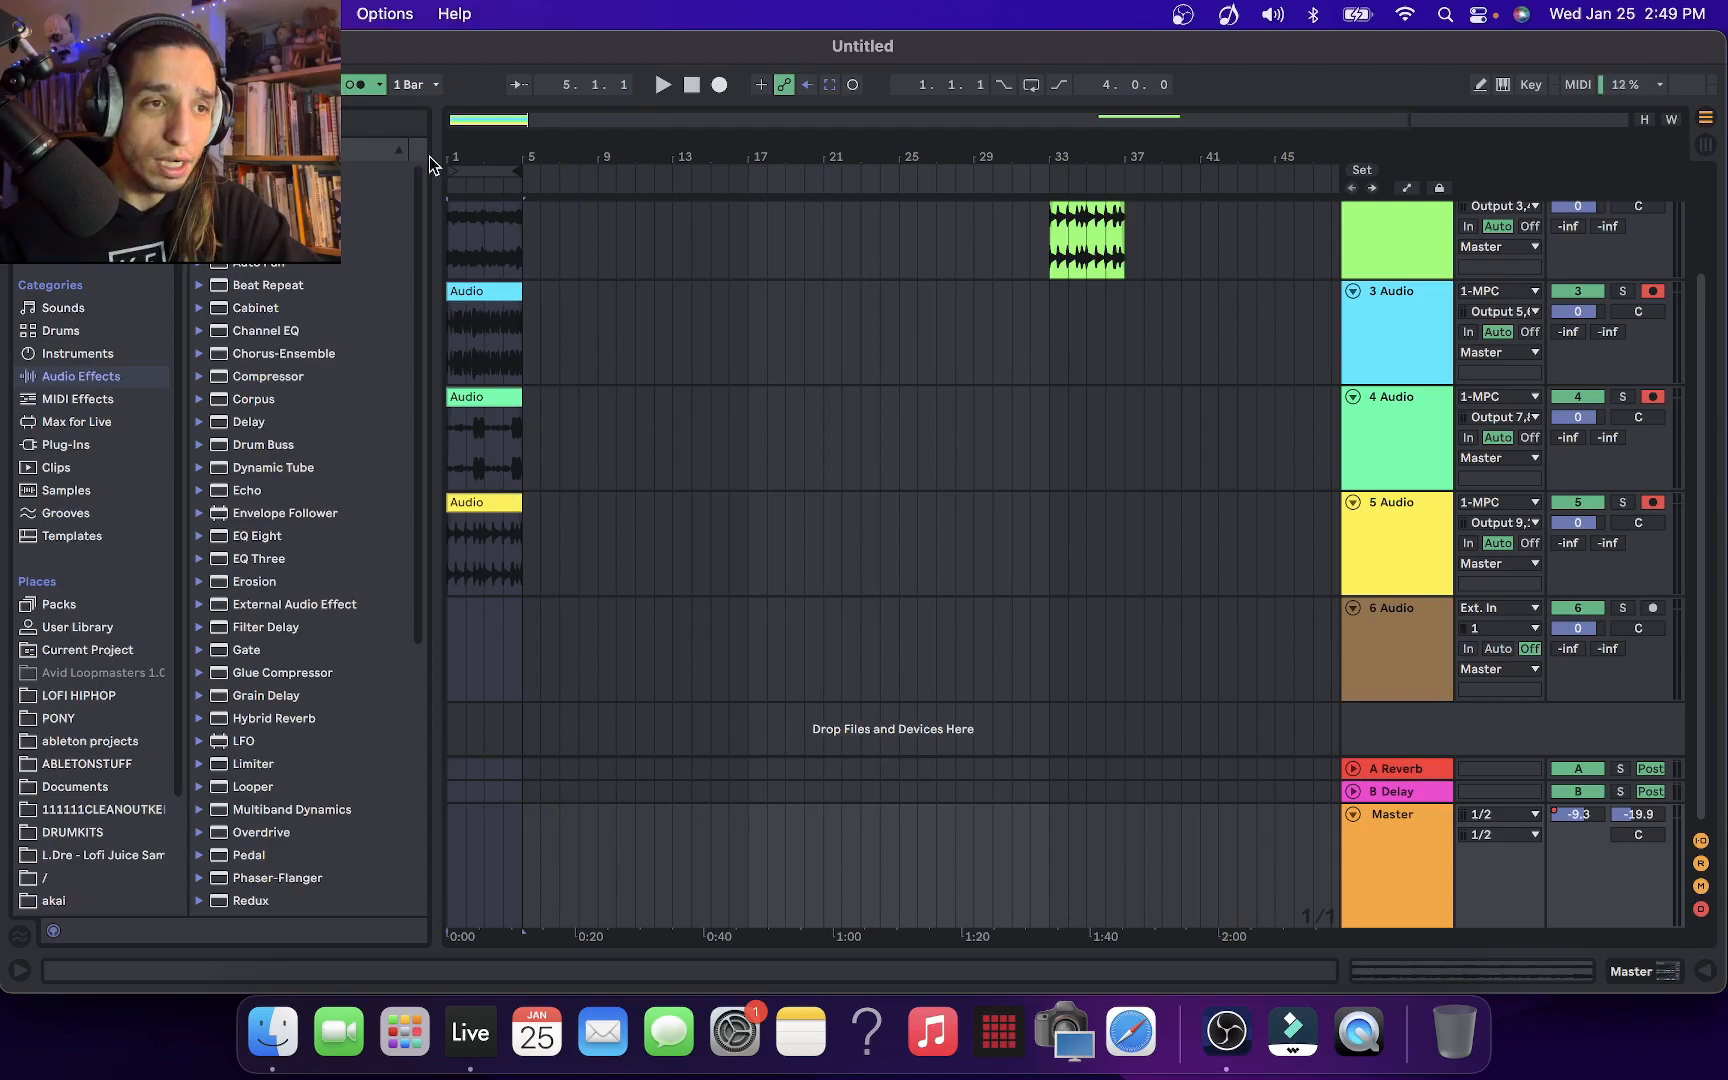
scroll(1135, 415, up, 3)
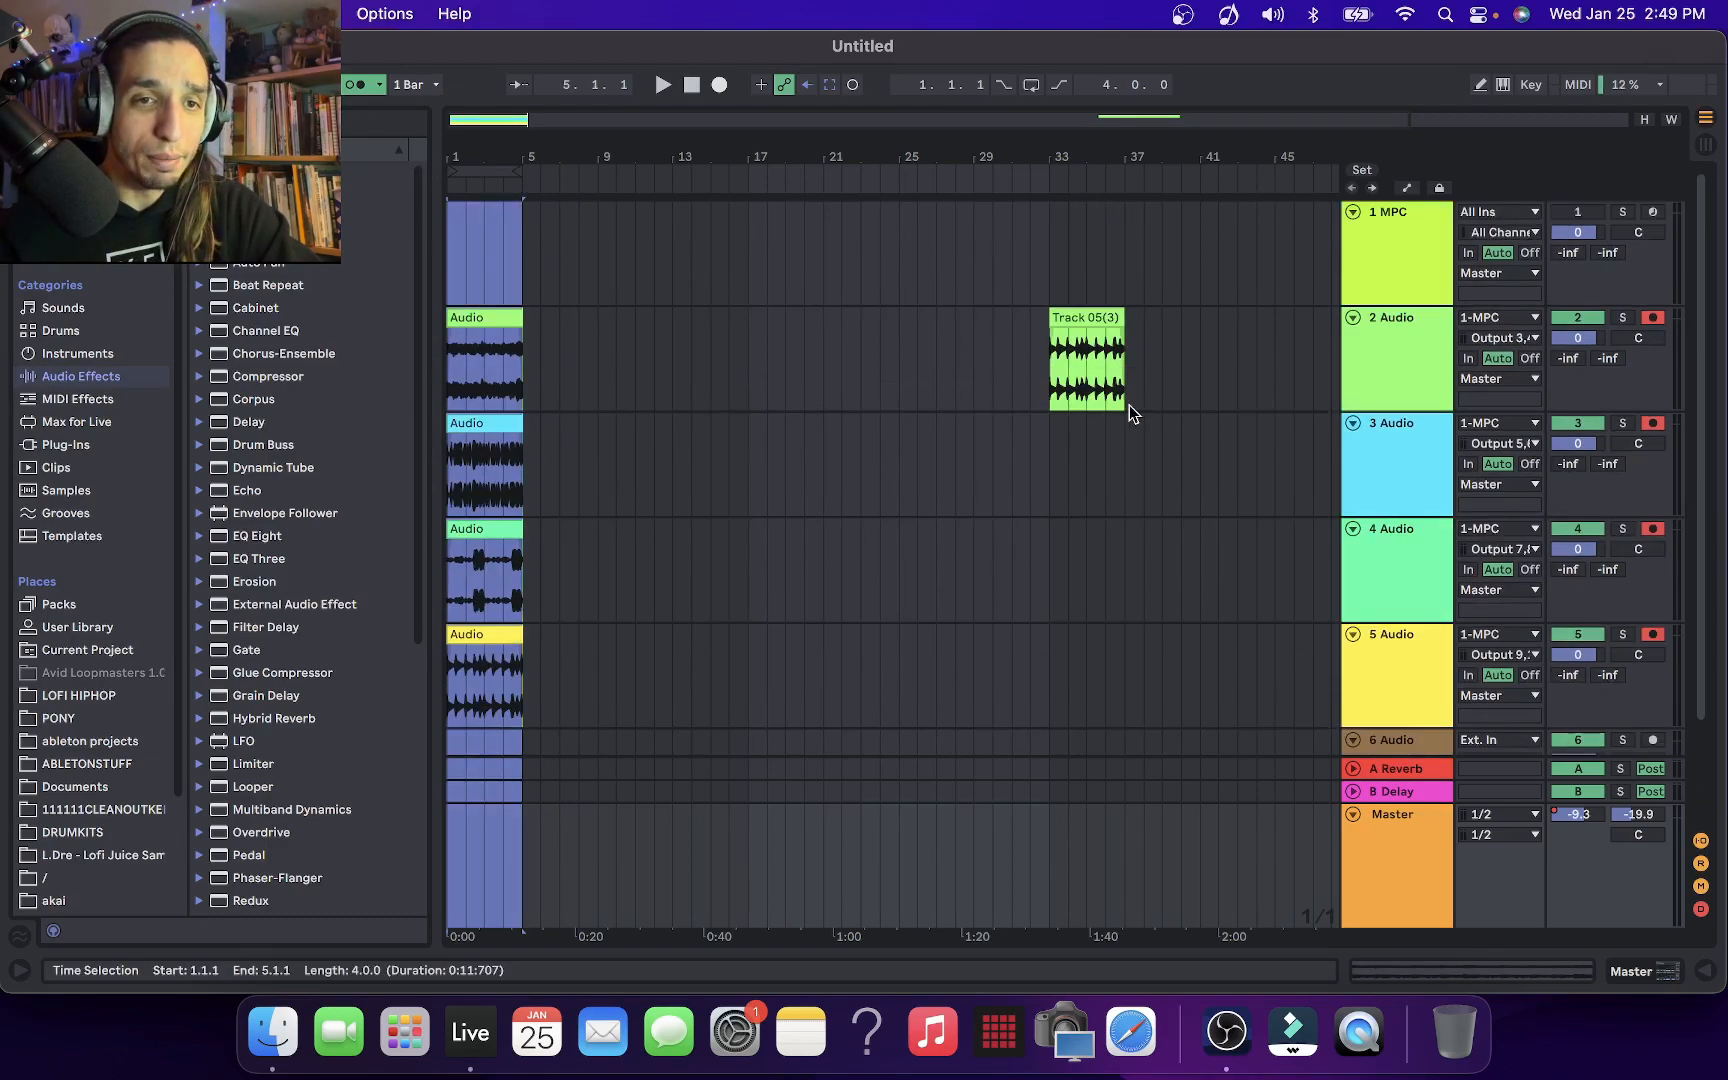
click(481, 280)
click(459, 262)
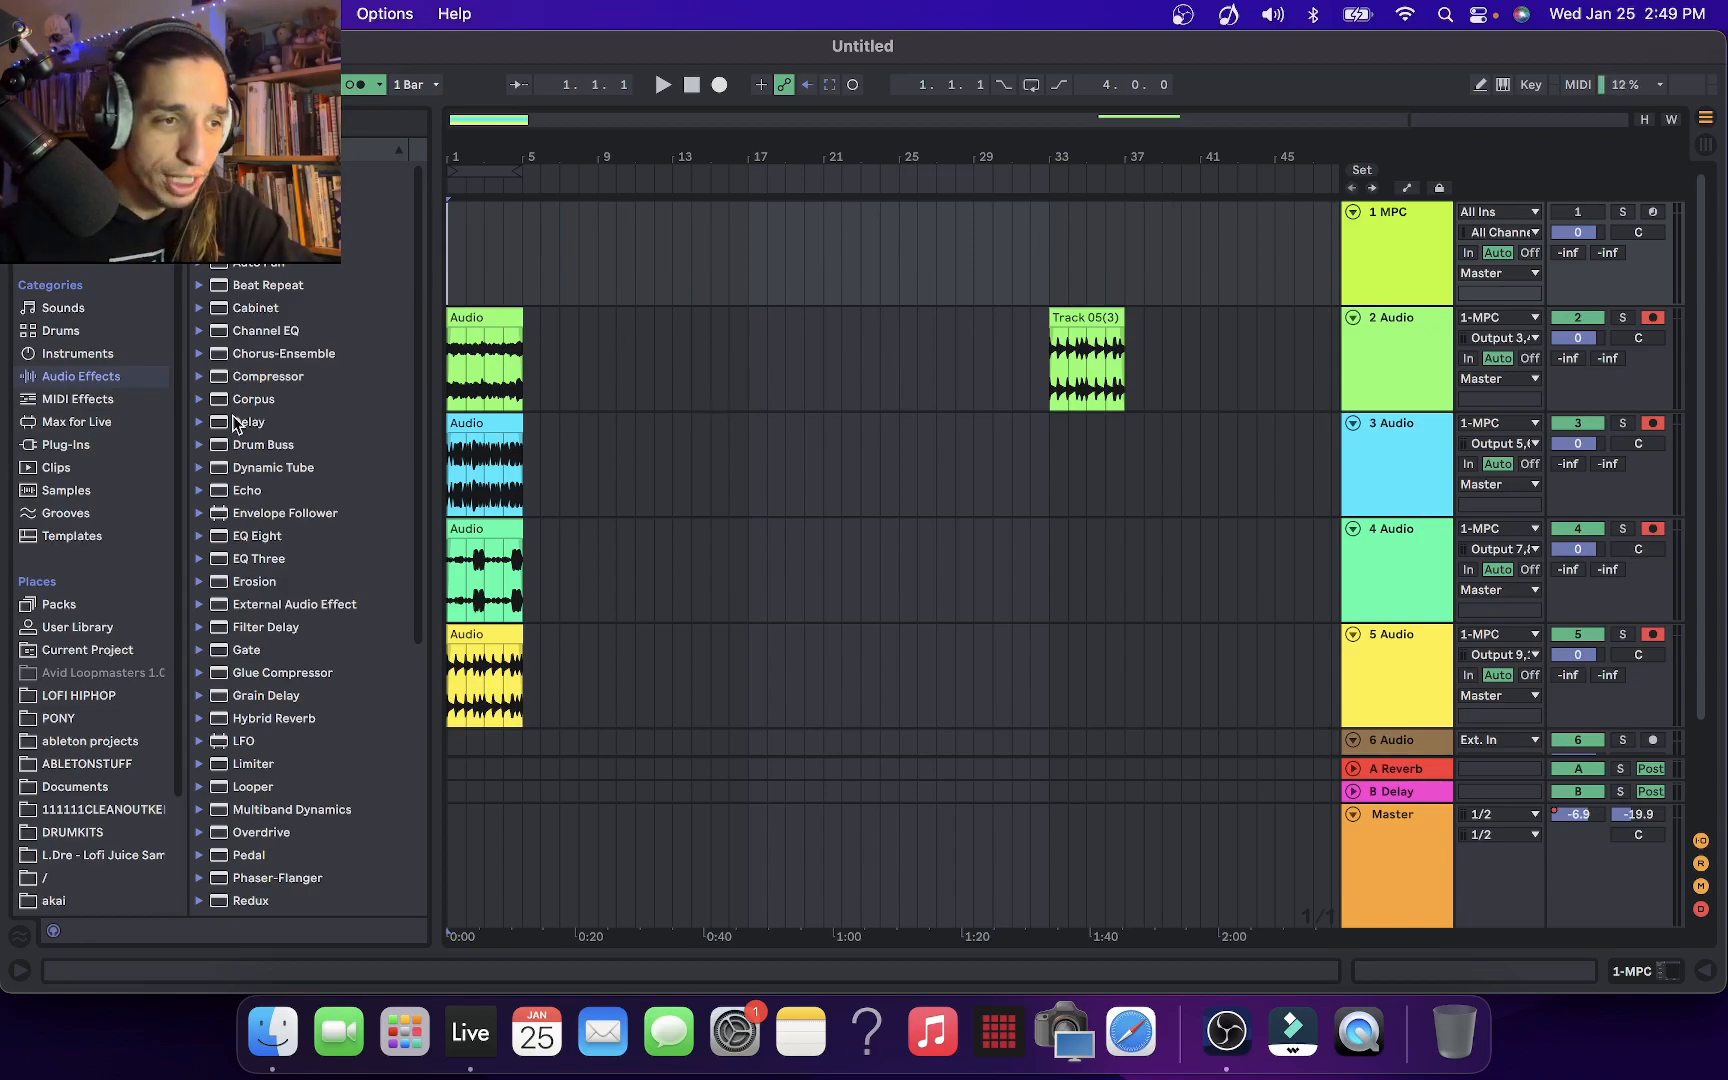
Try to load iZotope's Ozone 9 plug-in after Vinyl on the Master track, and dismiss the plug-in error message
click(66, 444)
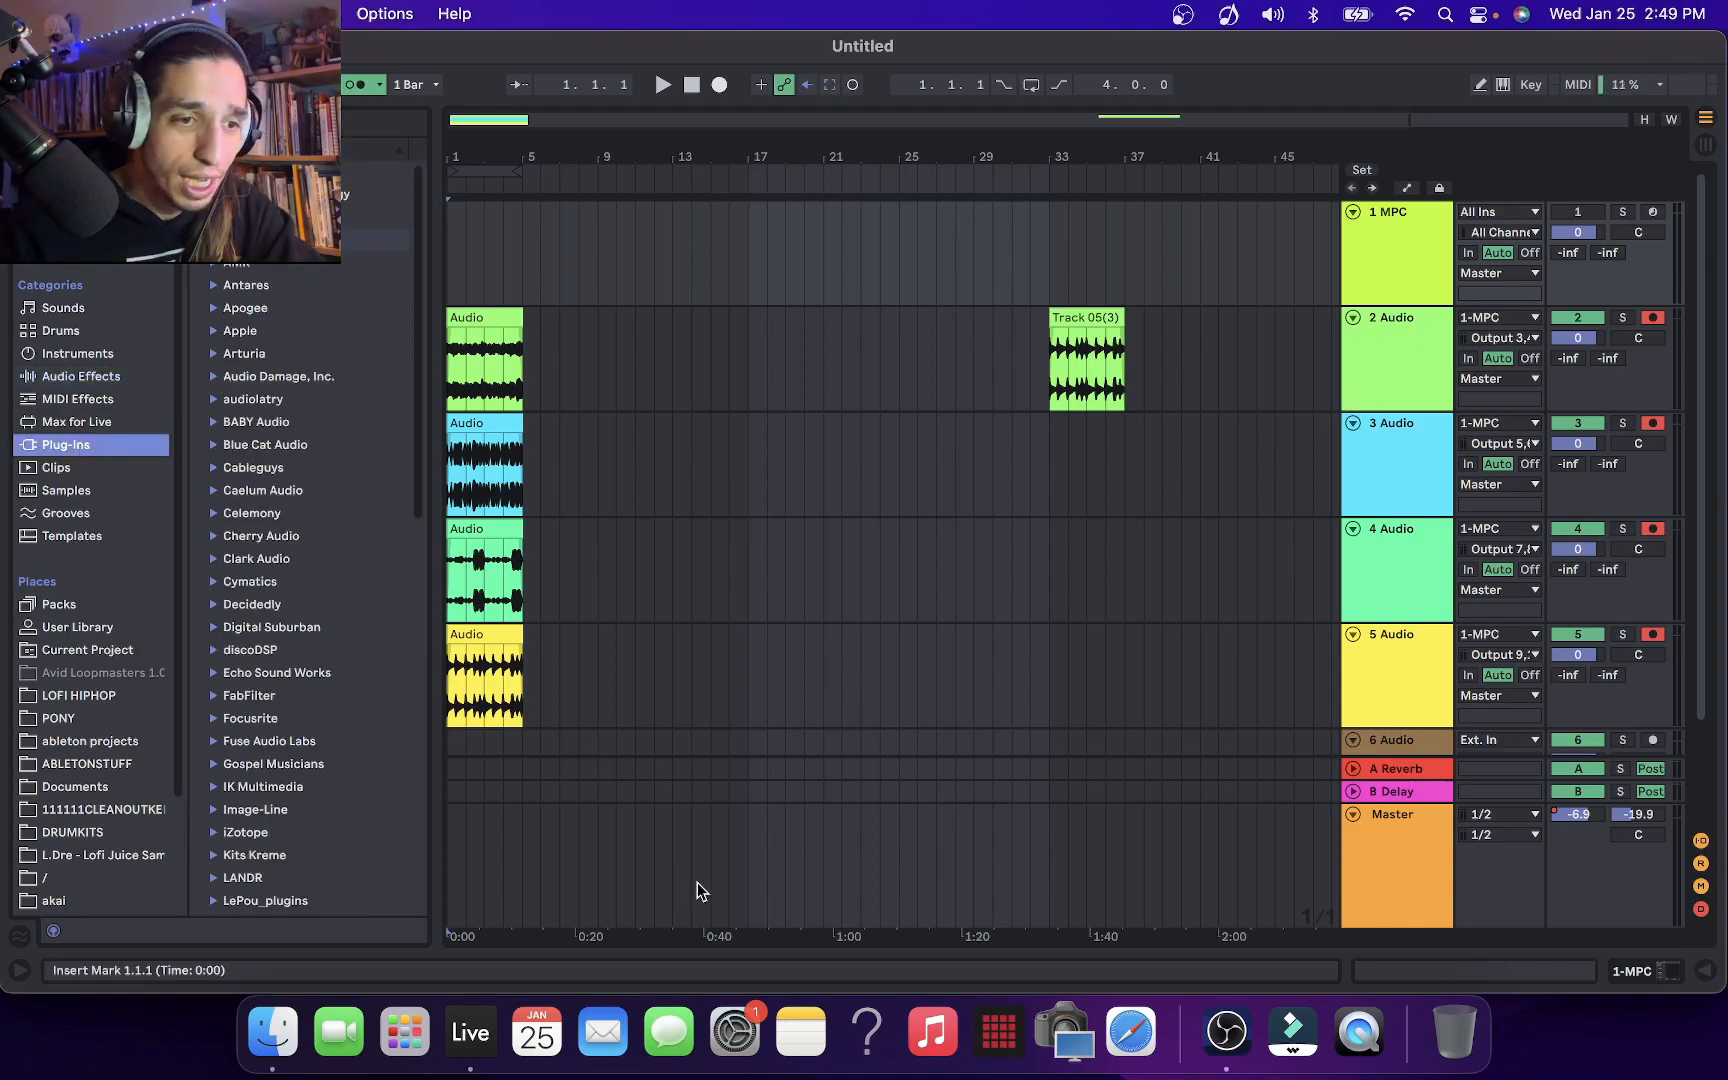
scroll(368, 564, down, 5)
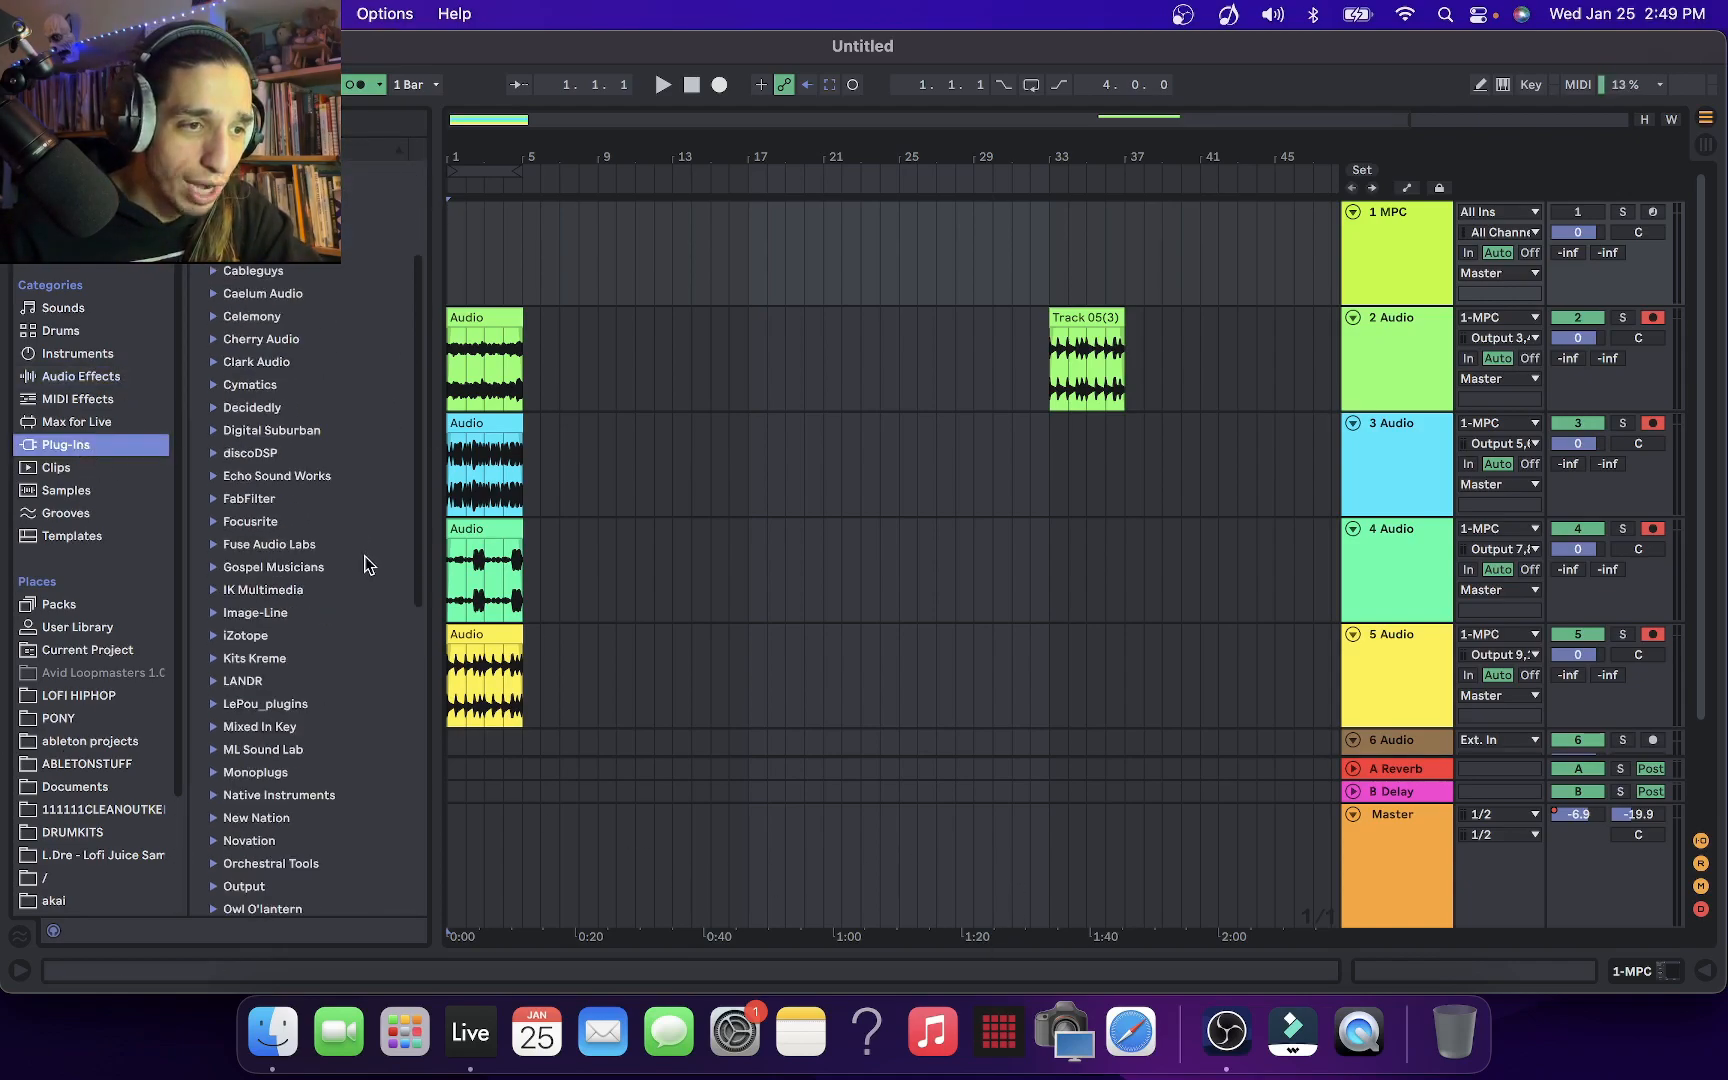
click(212, 623)
scroll(271, 630, down, 5)
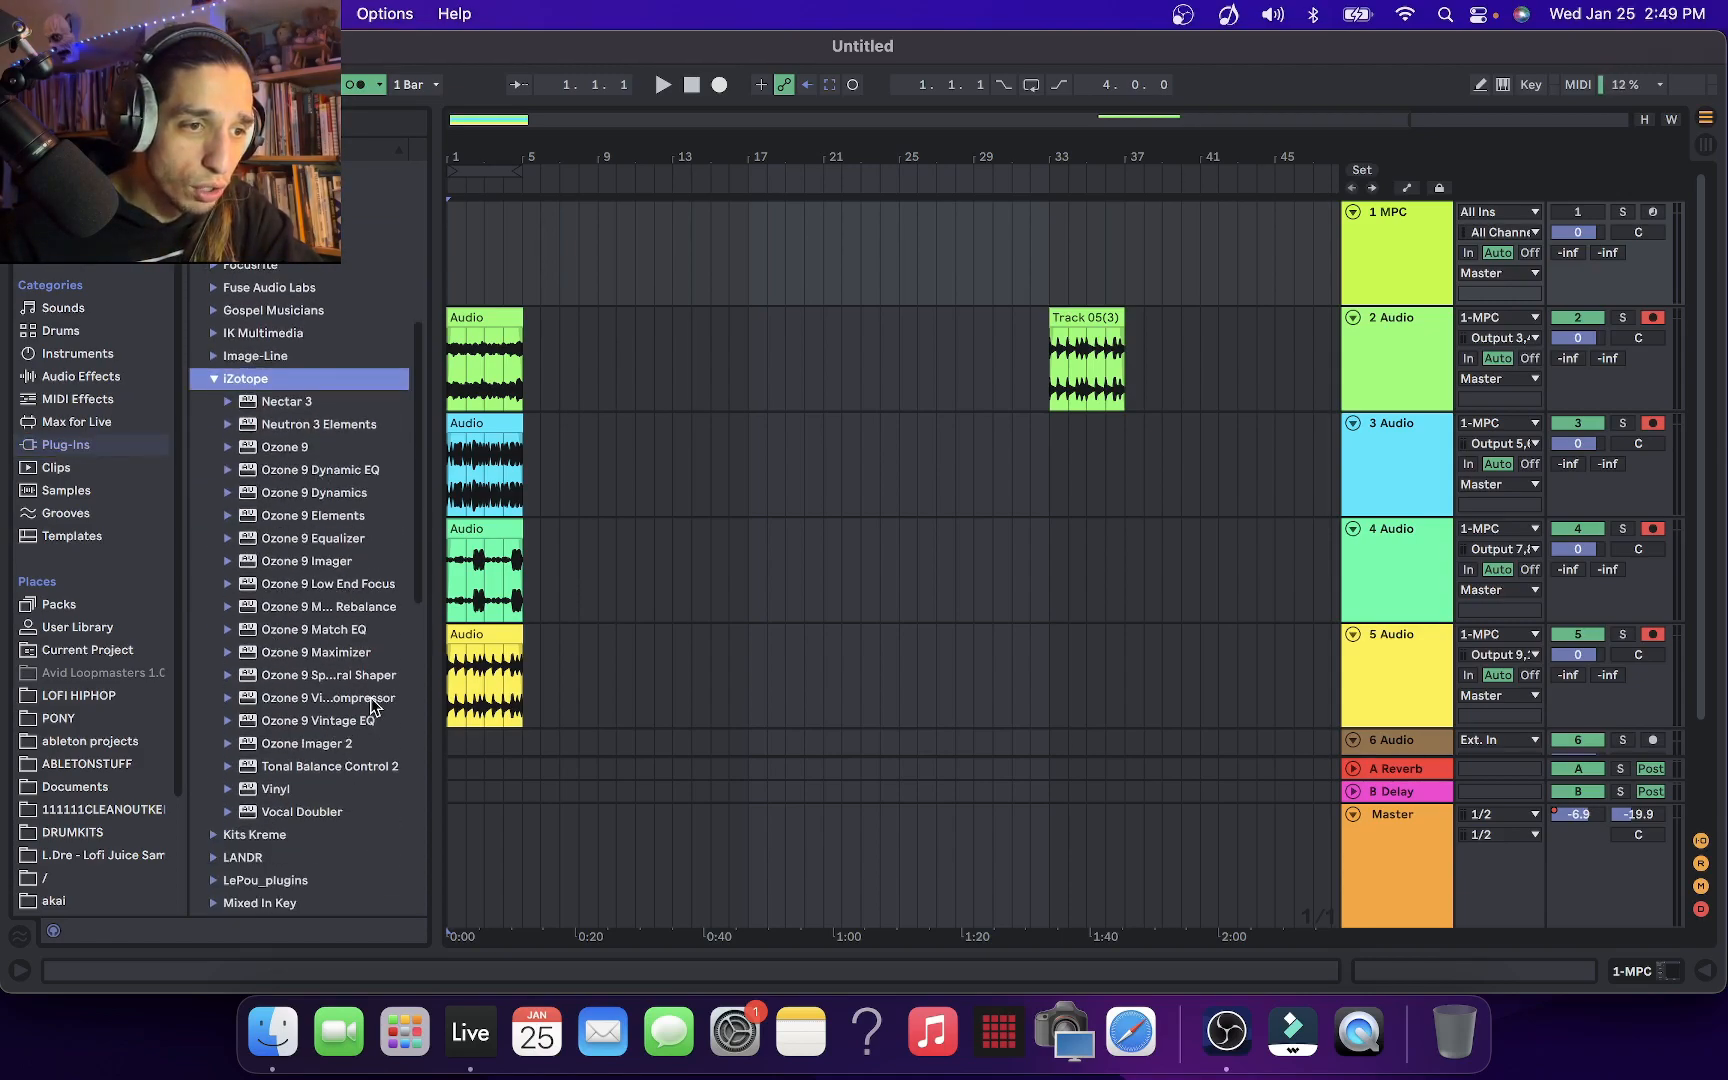
click(296, 447)
drag(296, 447, 705, 846)
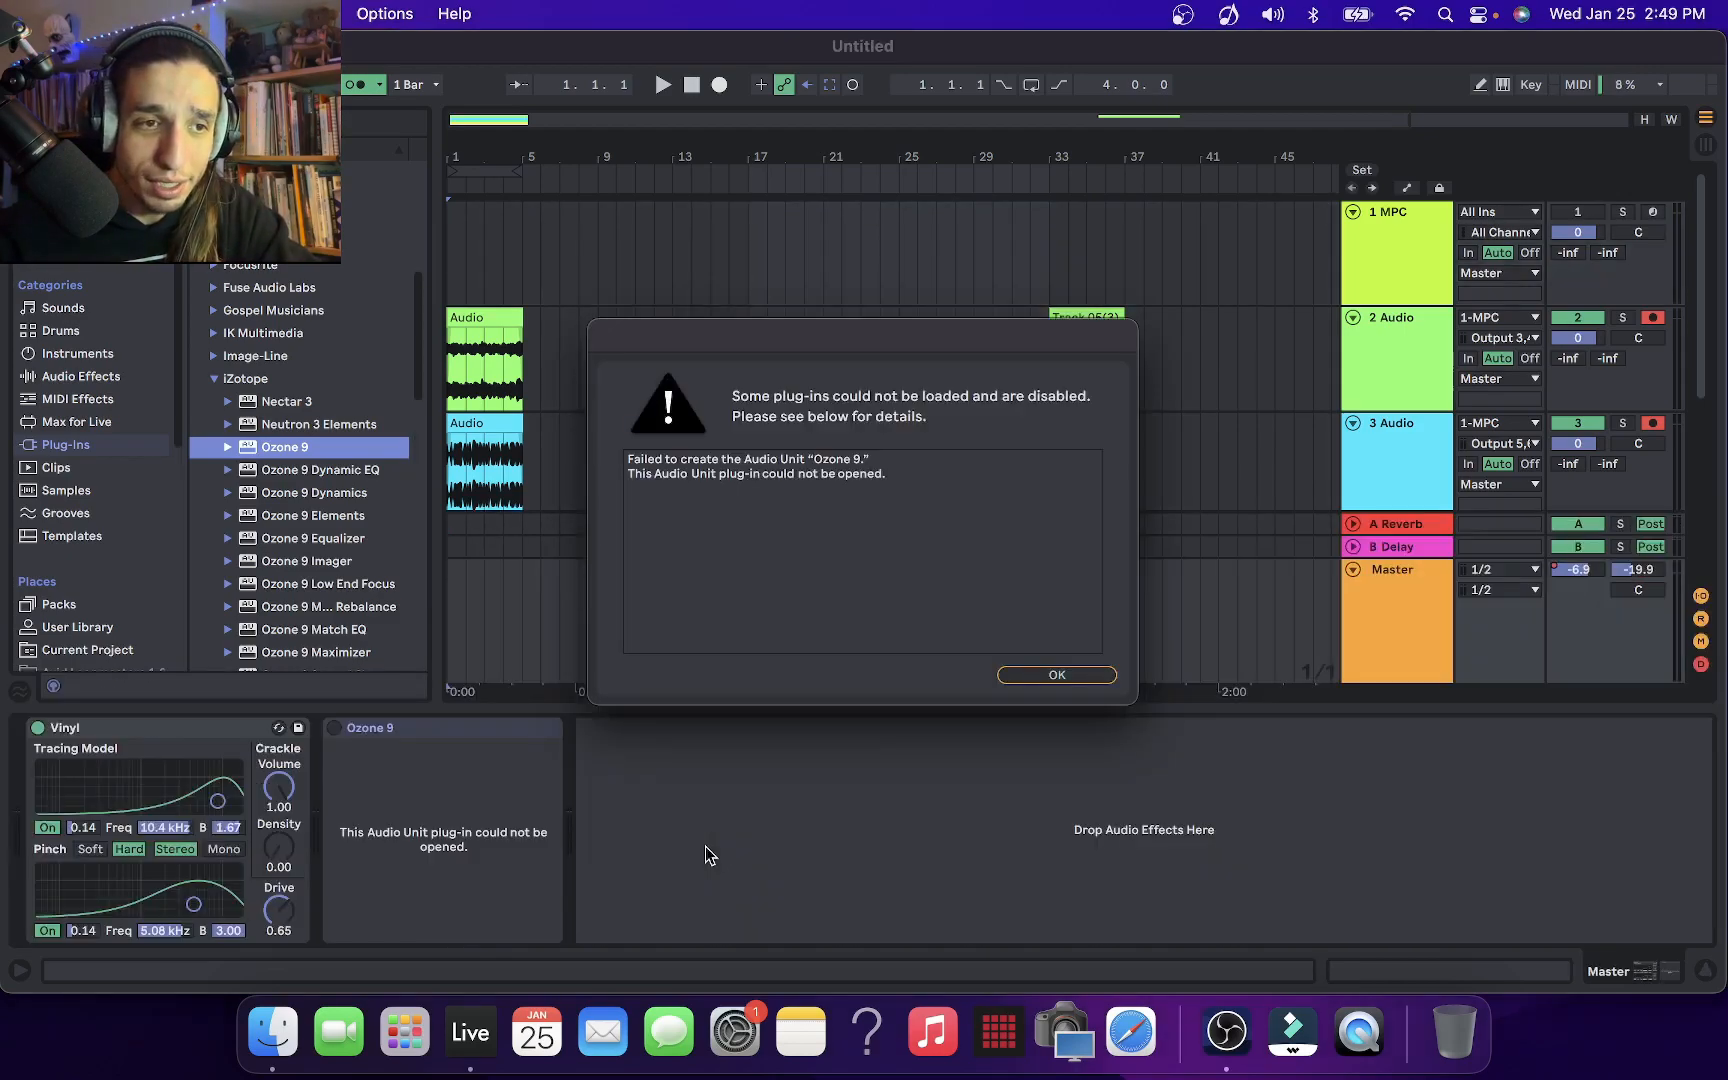
click(1097, 675)
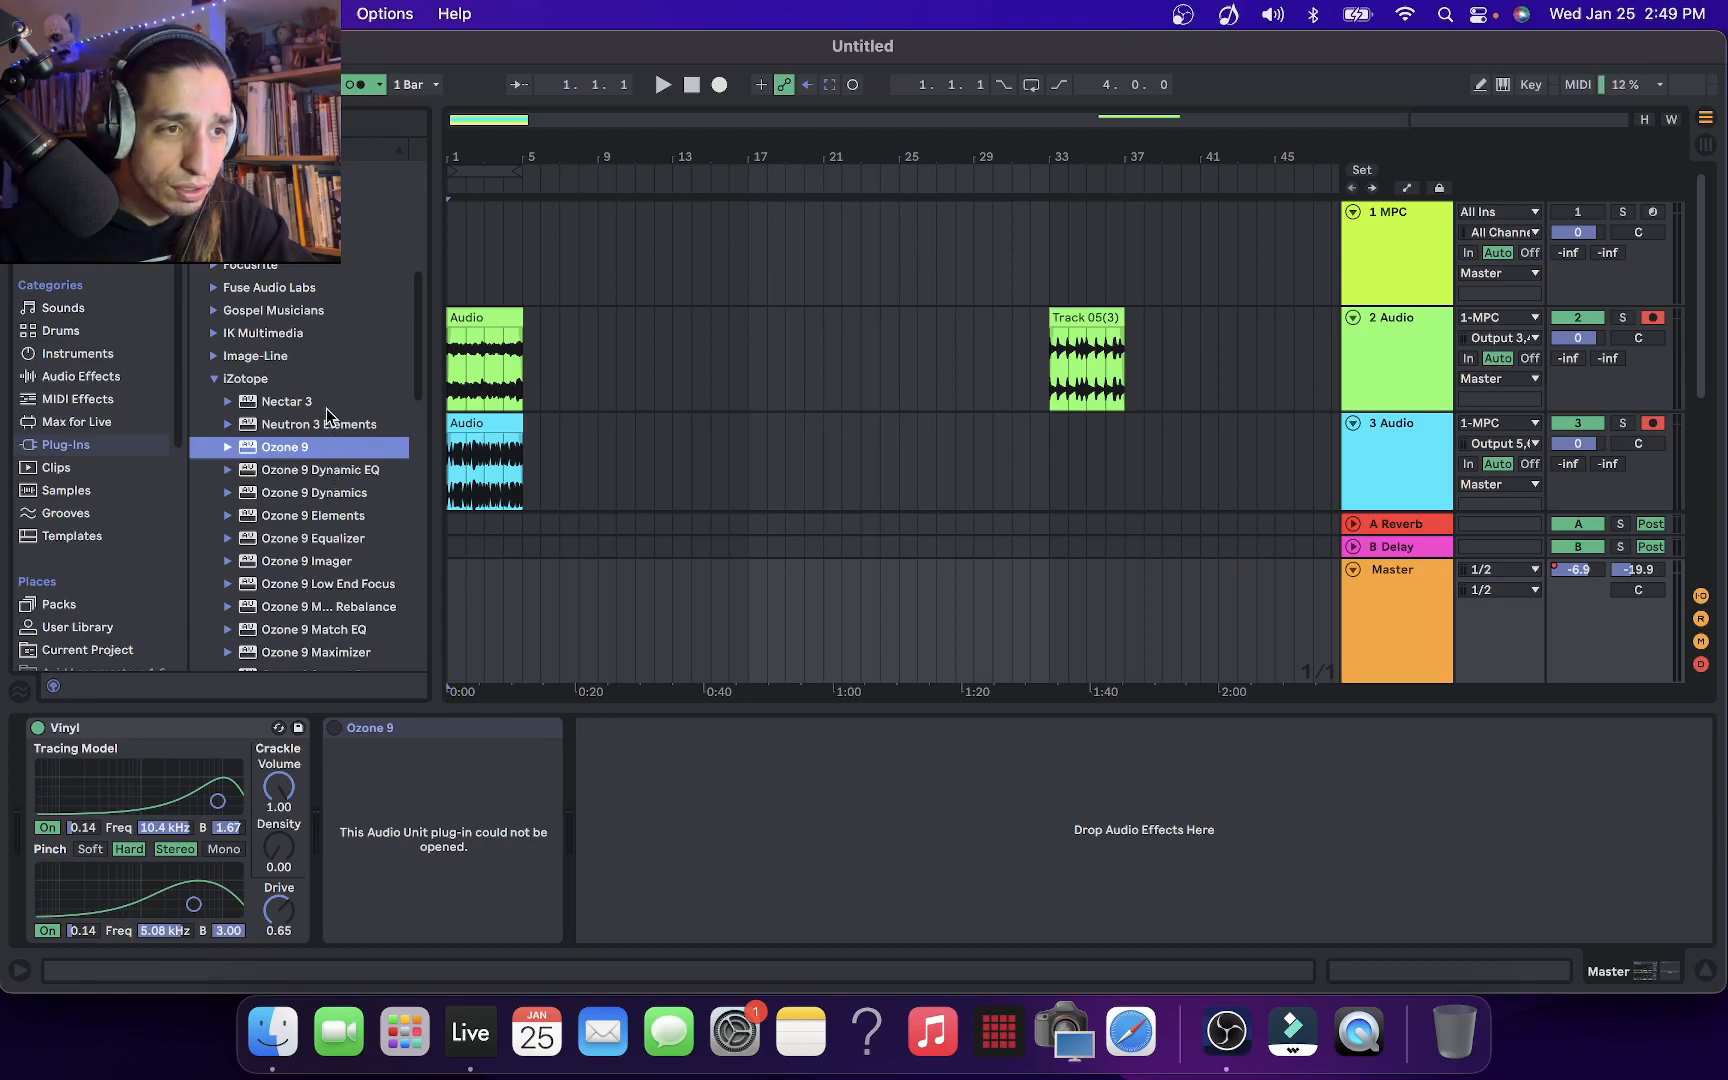
Add iZotope's Ozone 9 Elements to the end of the Master track's effect chain and move its window clear of the plug-in list
scroll(355, 457, down, 2)
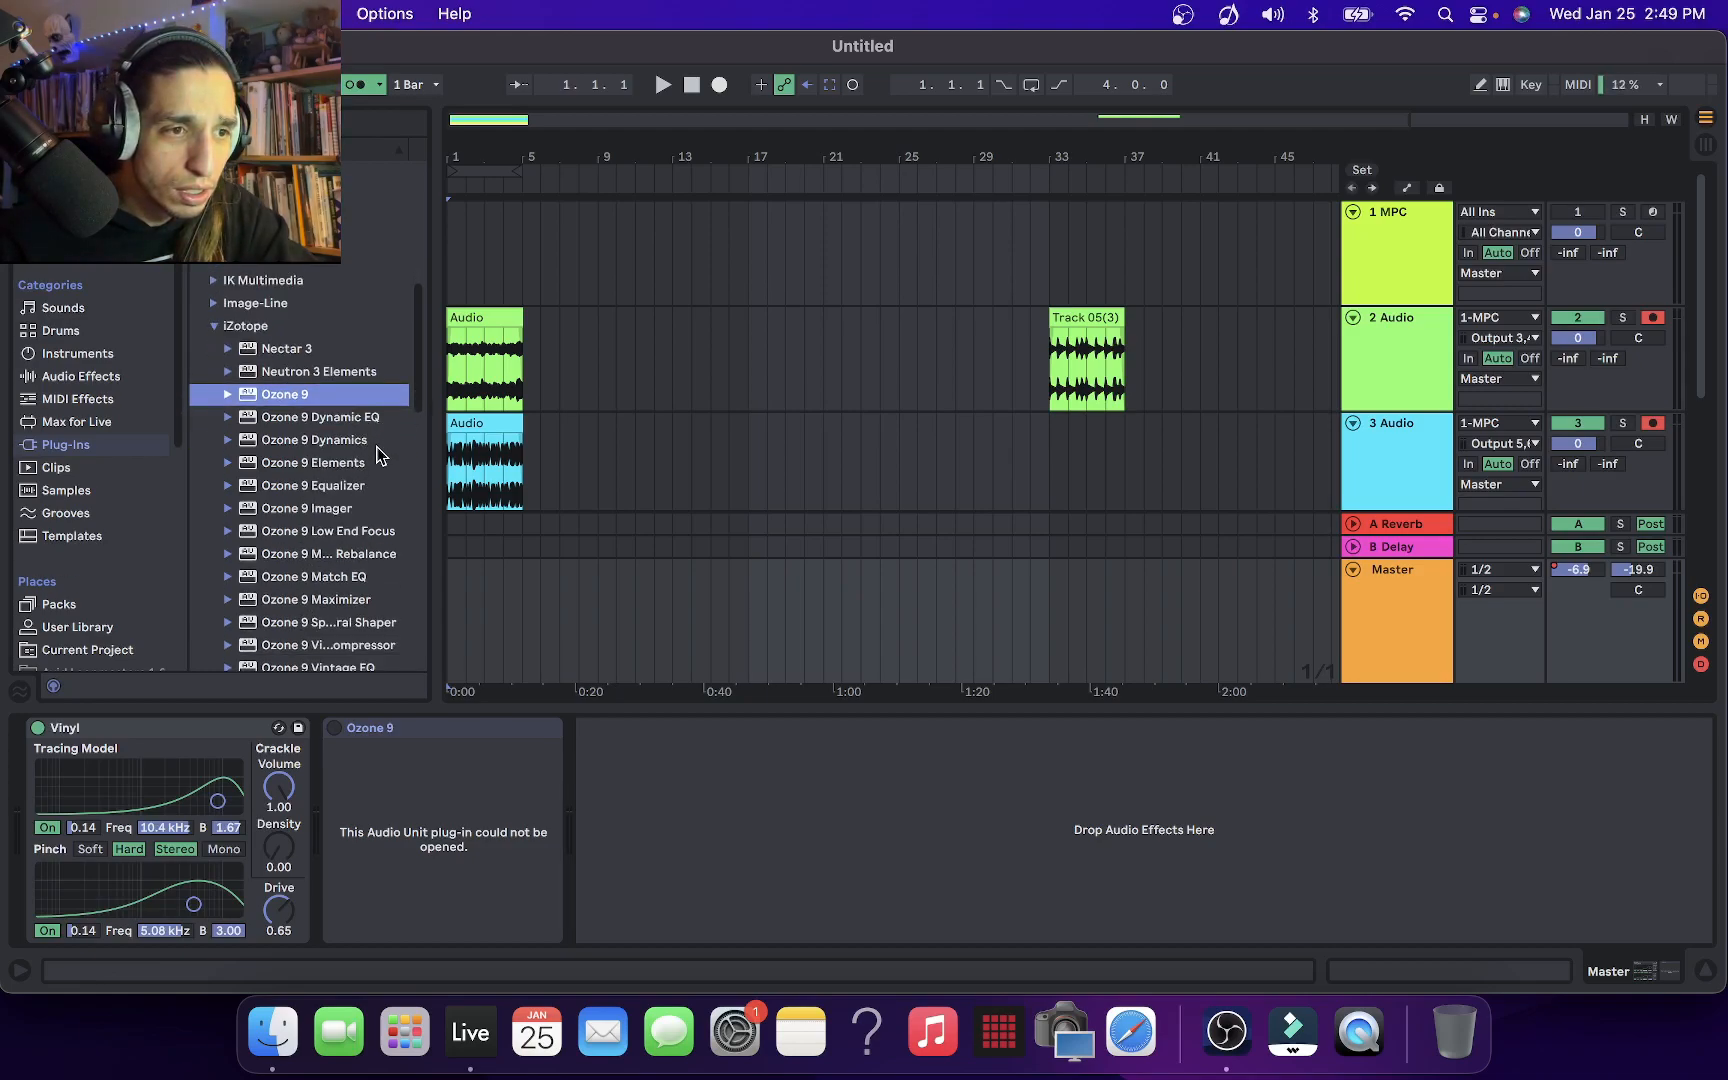
drag(365, 468, 404, 736)
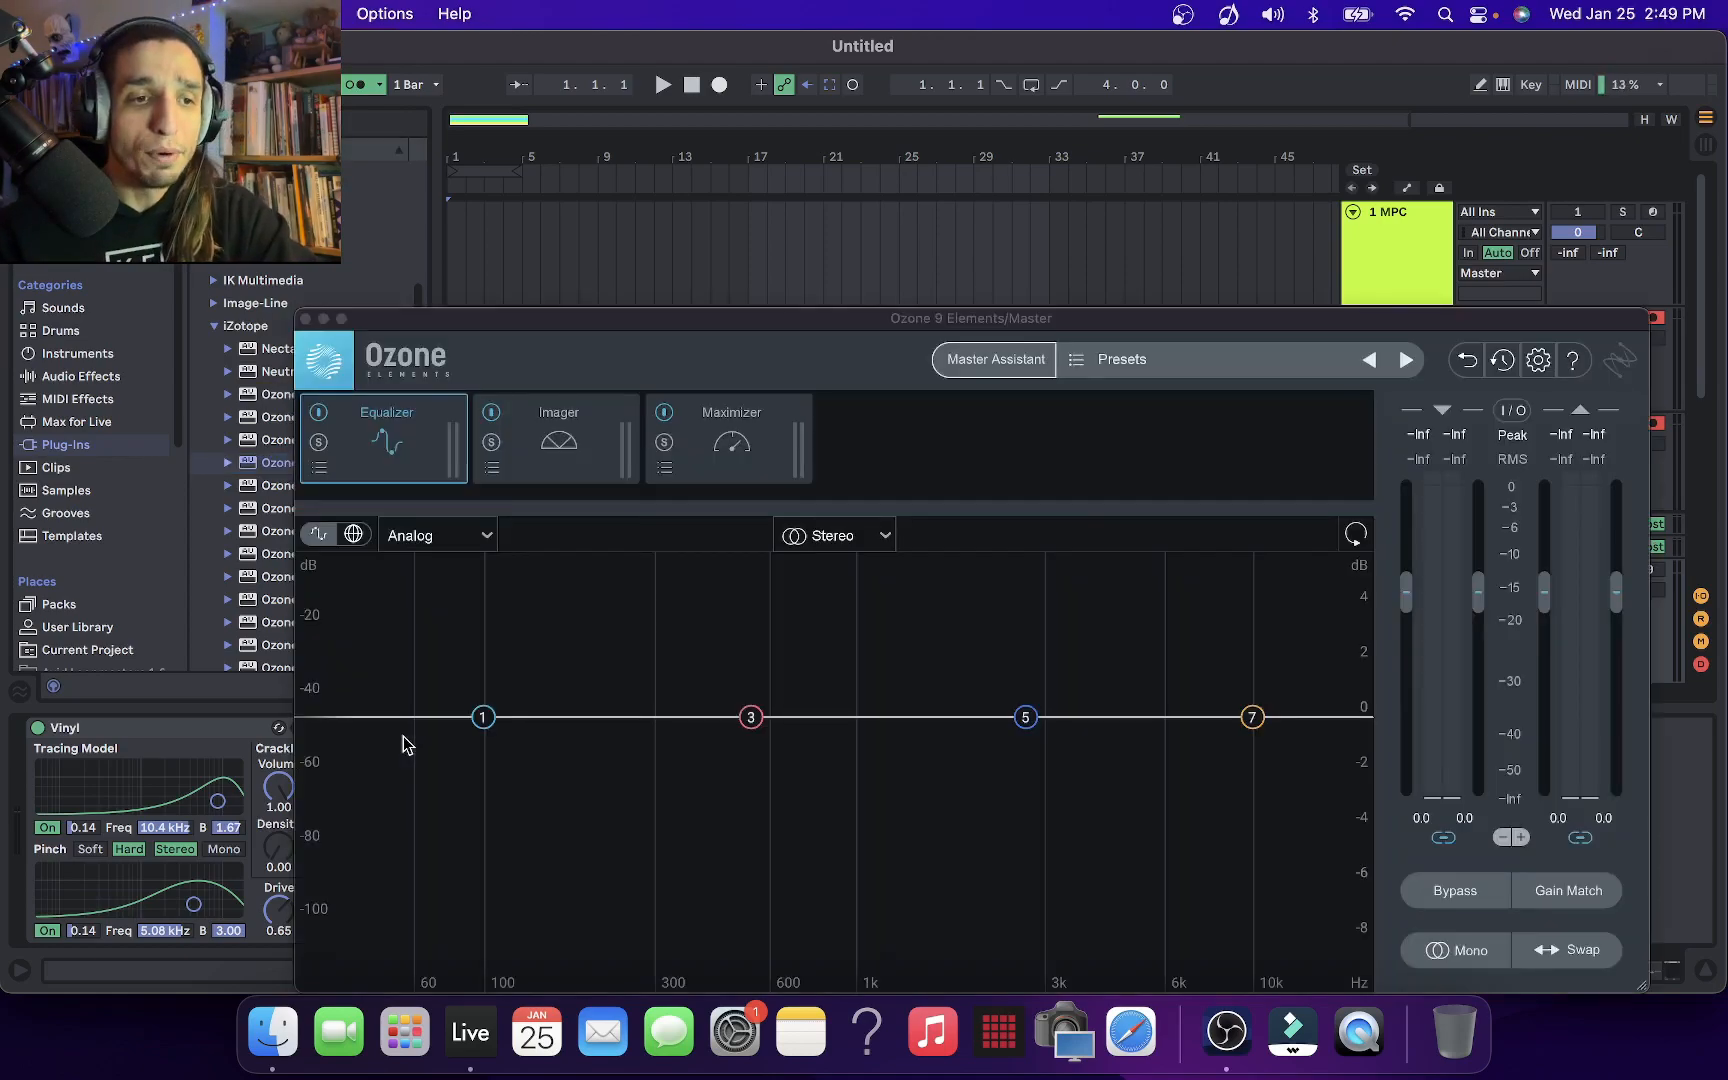
drag(705, 314, 648, 118)
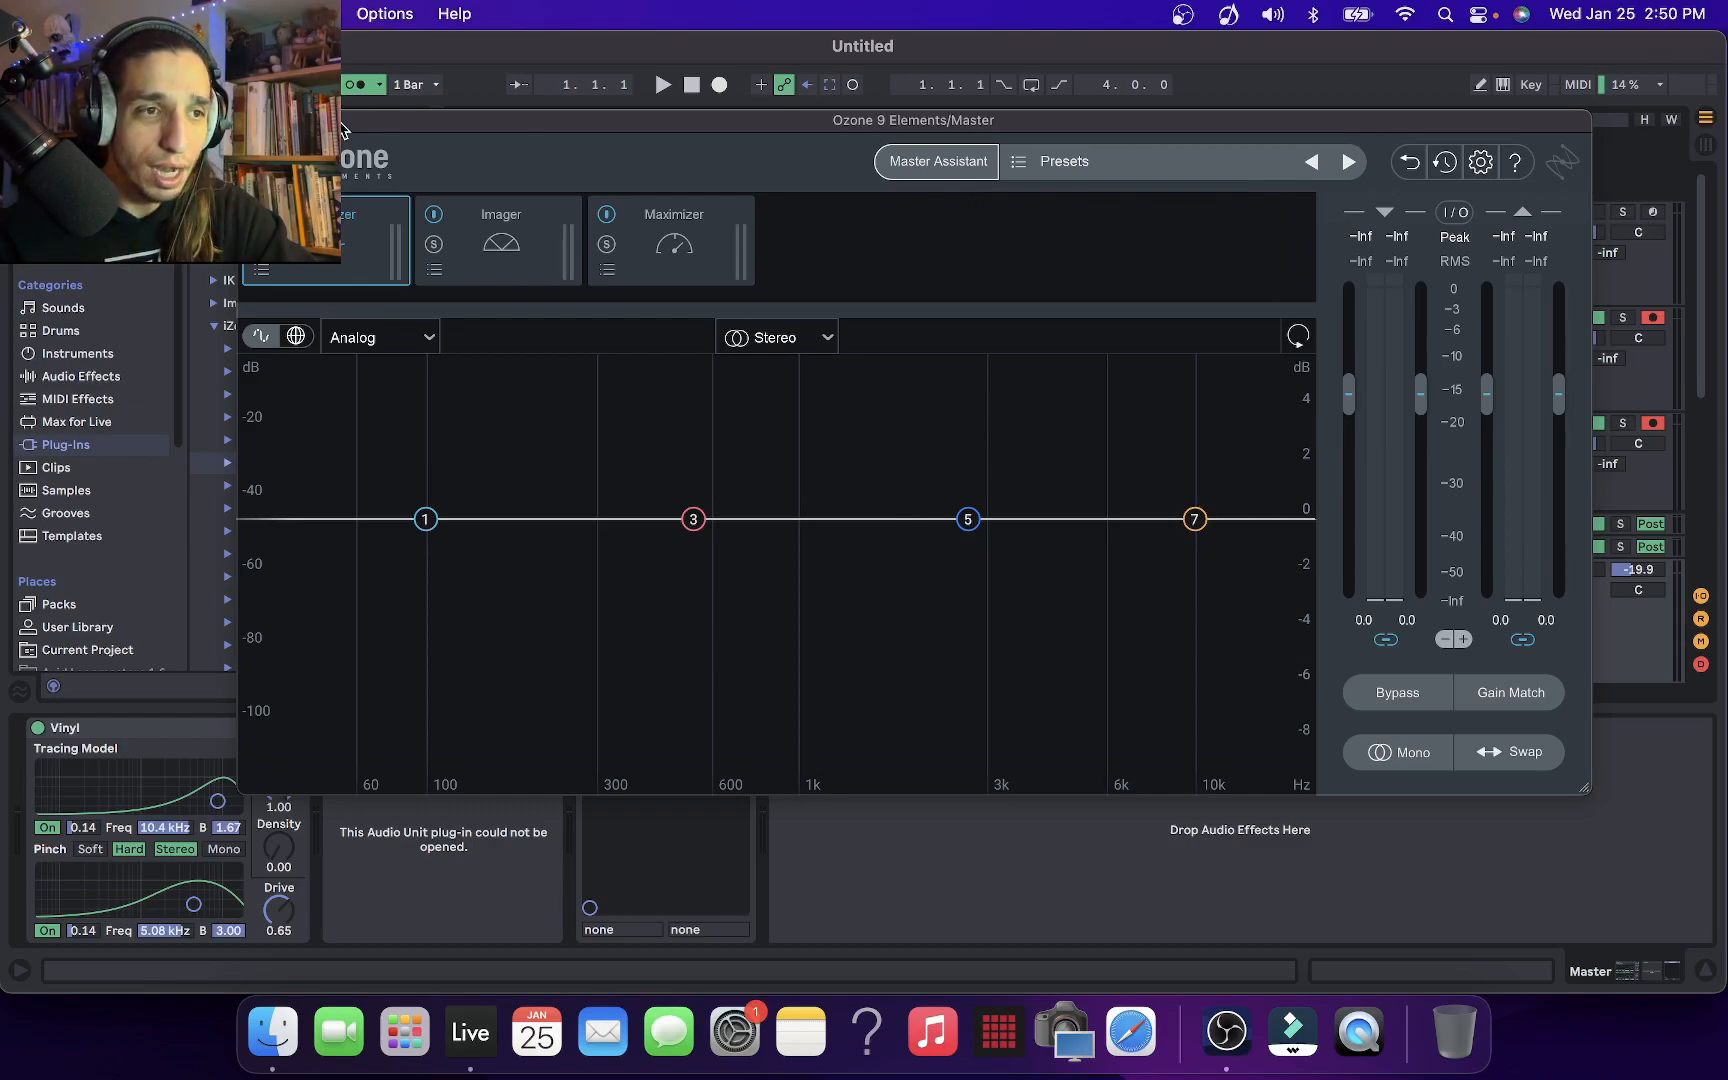
drag(343, 127, 559, 122)
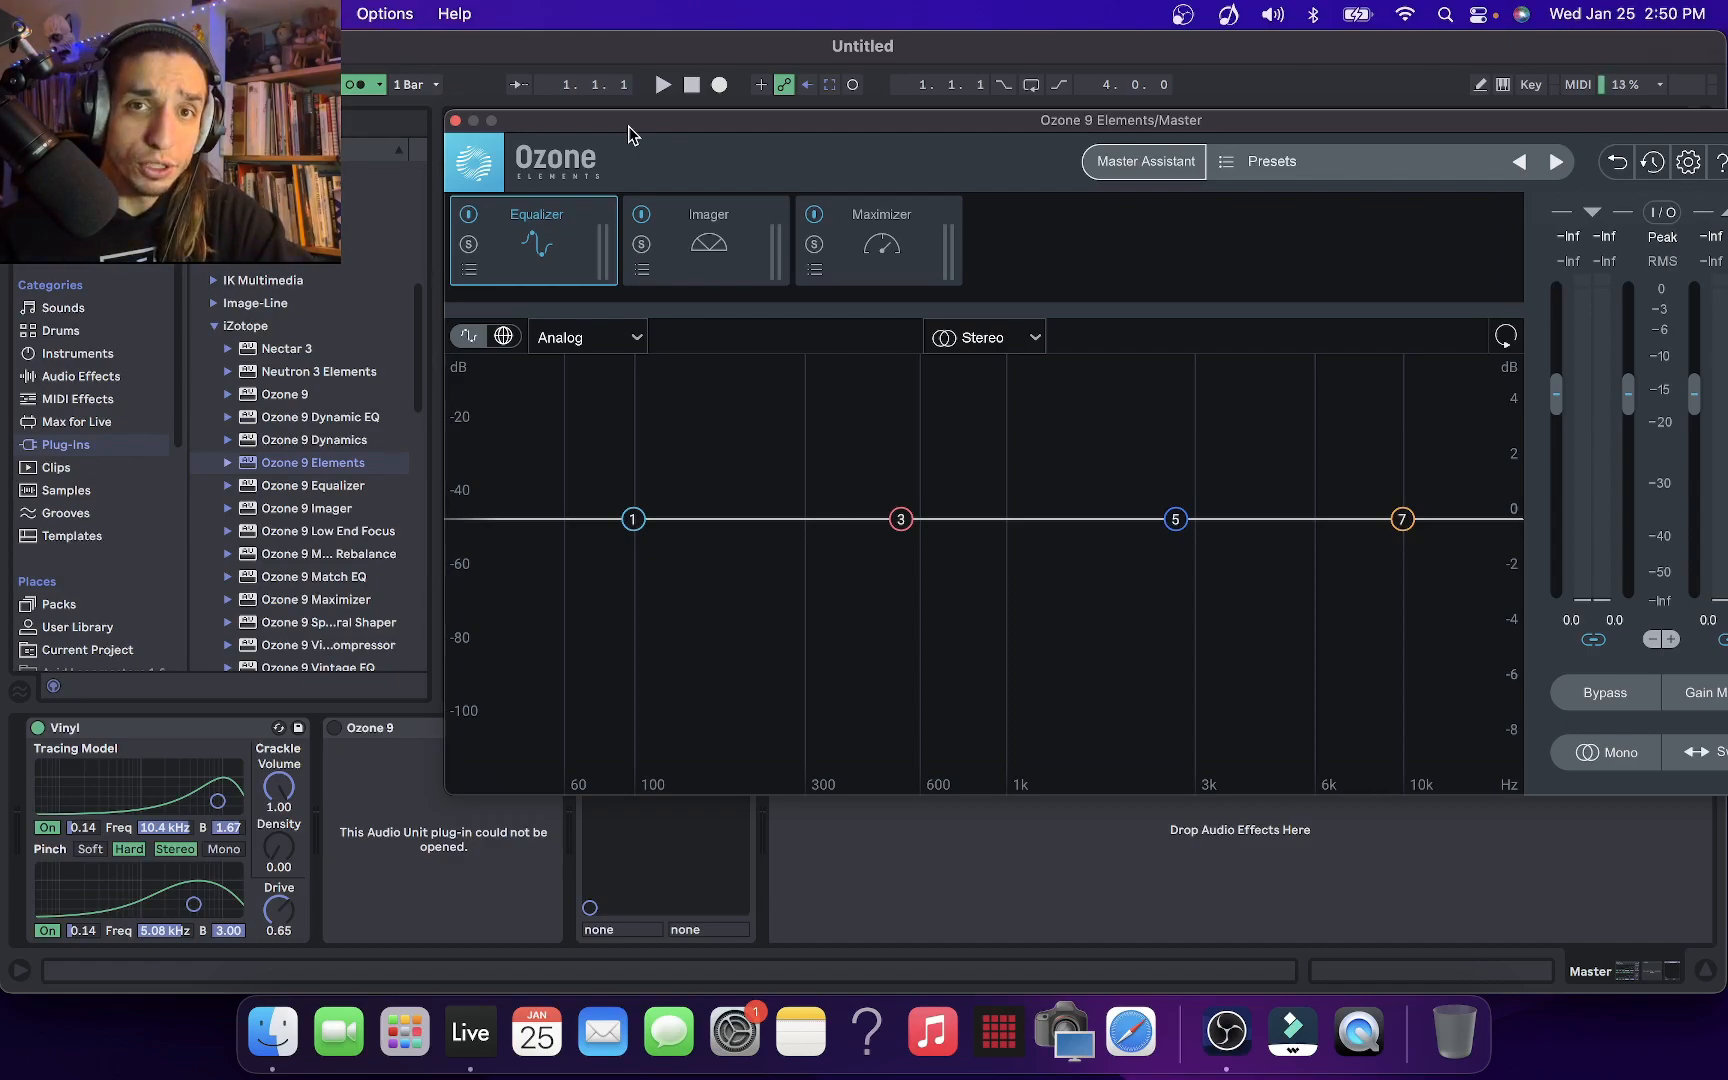
Close the Ozone 9 Elements window and bring the 5 Audio and 6 Audio tracks into view in the arrangement
drag(629, 126, 626, 188)
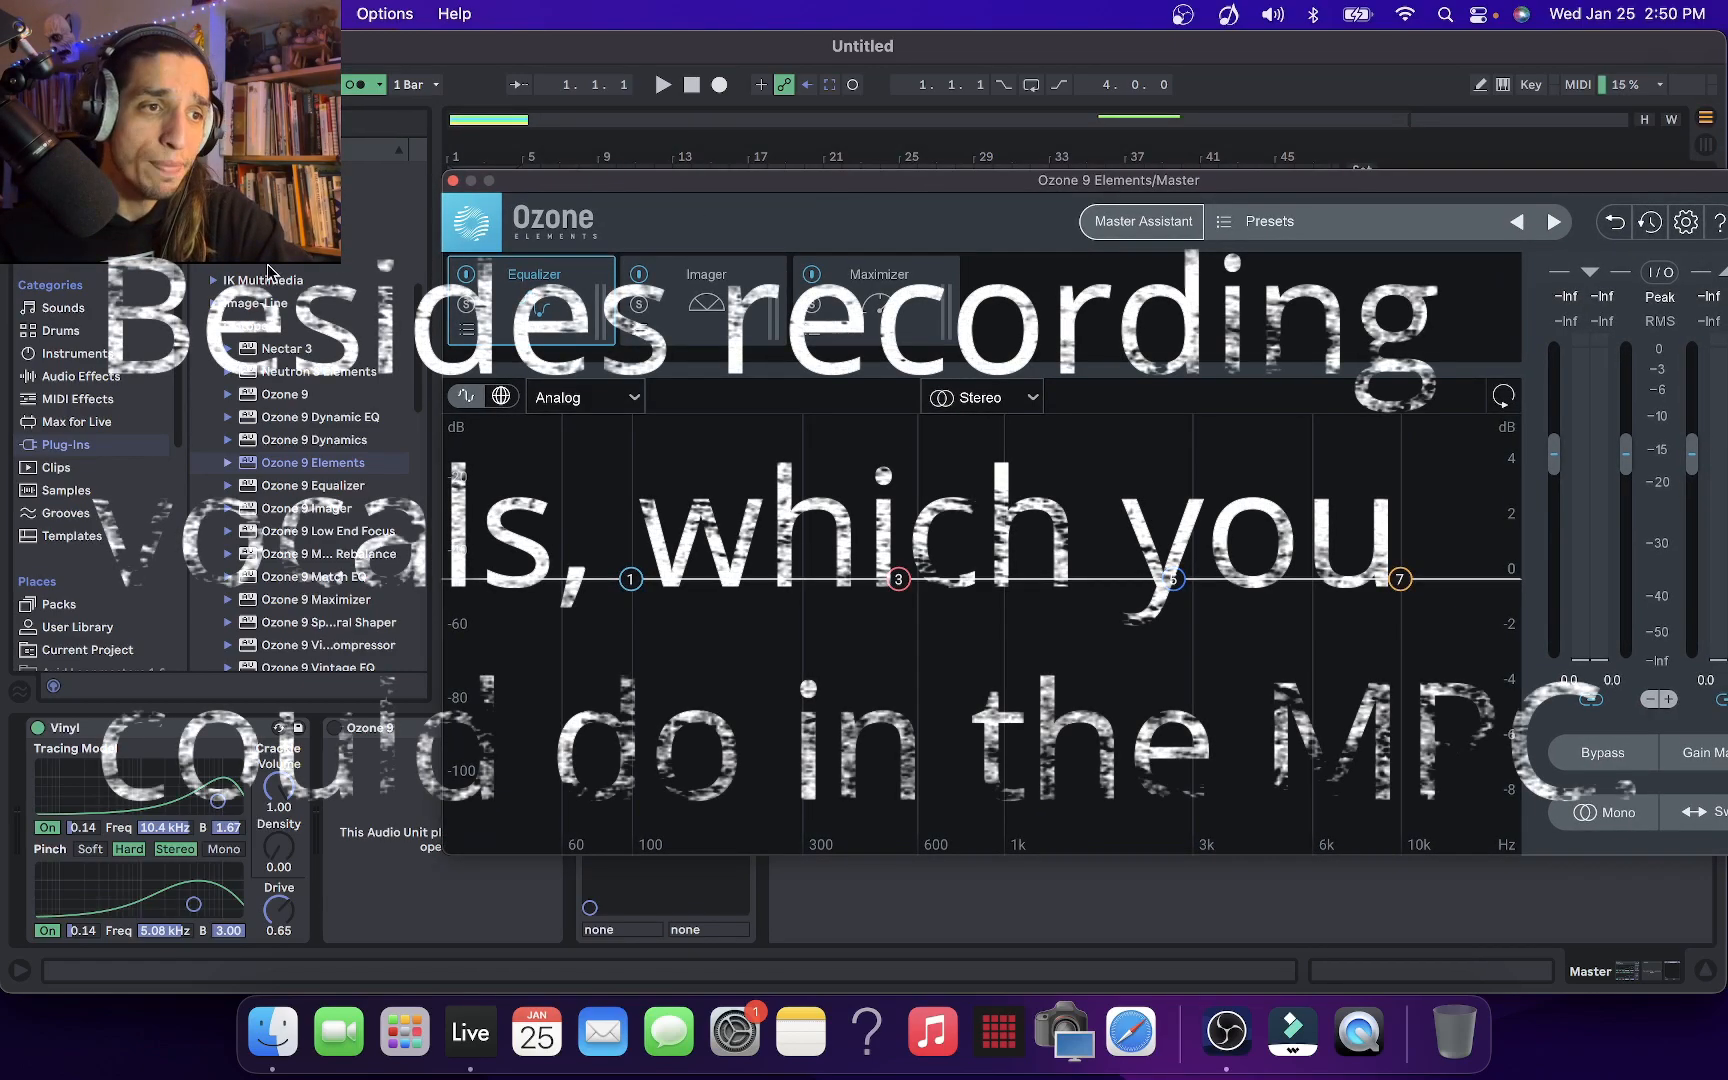
drag(611, 188, 552, 190)
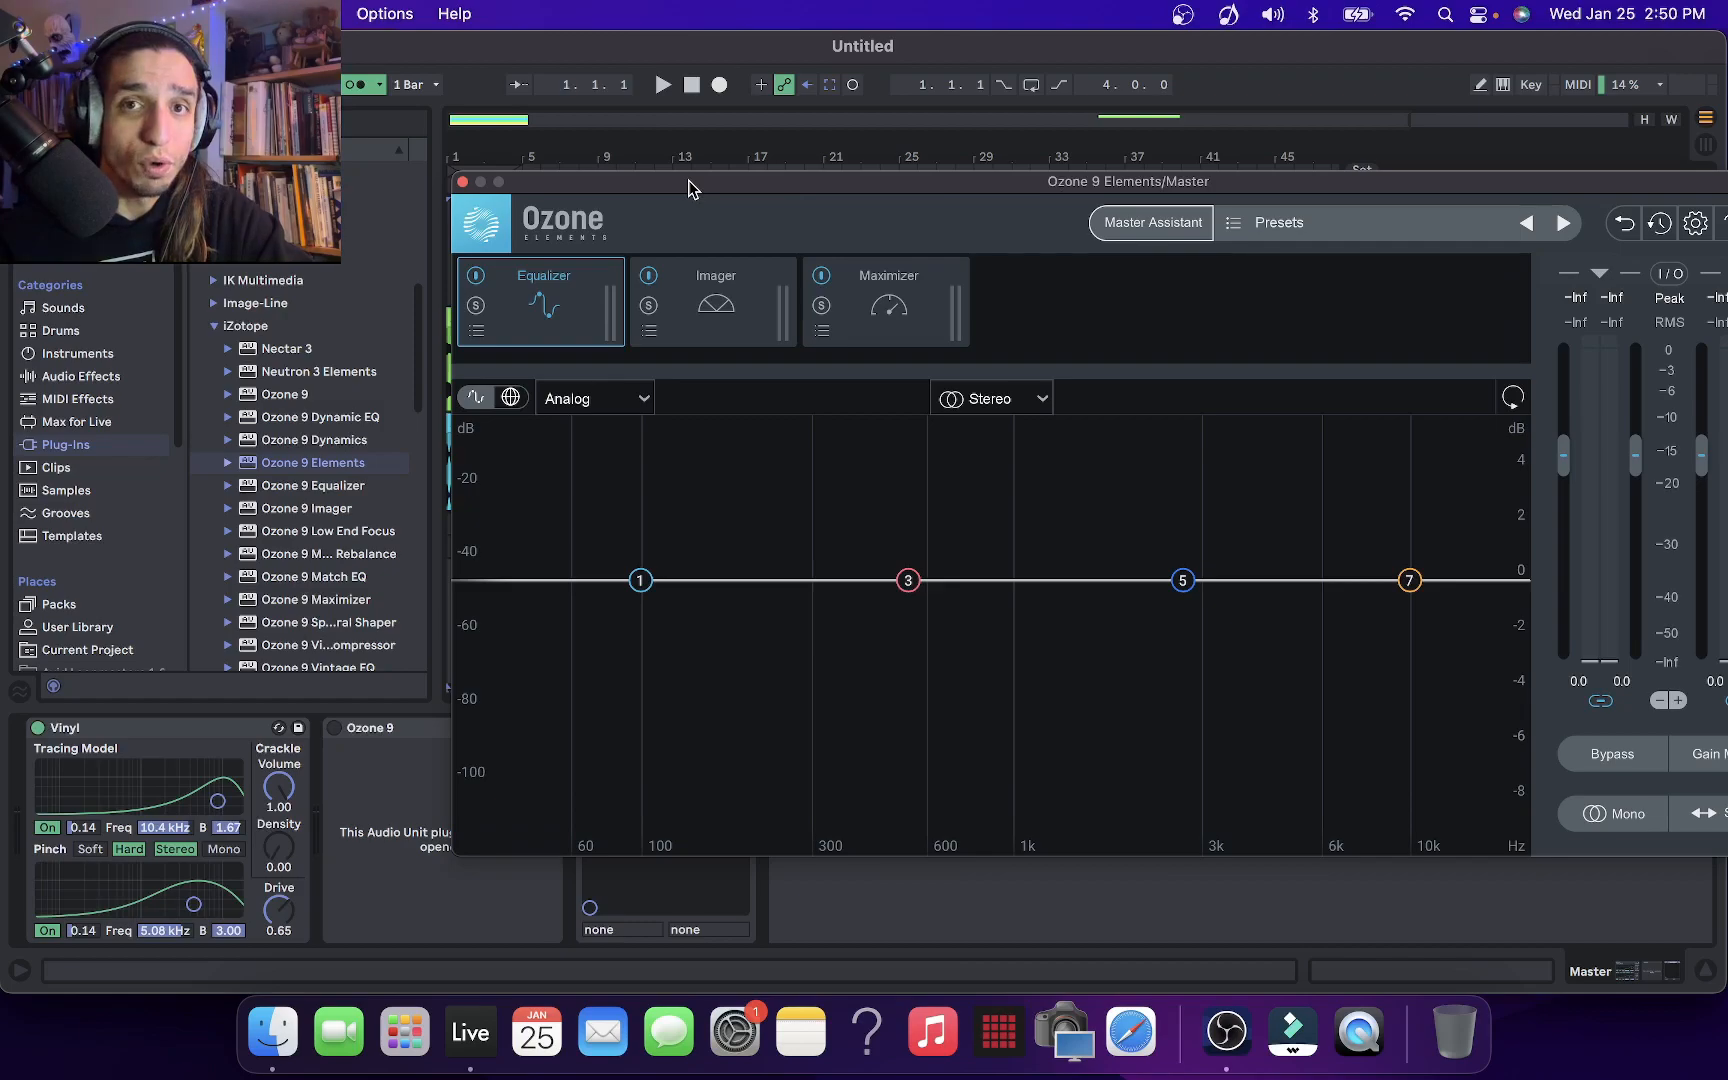
drag(688, 181, 703, 224)
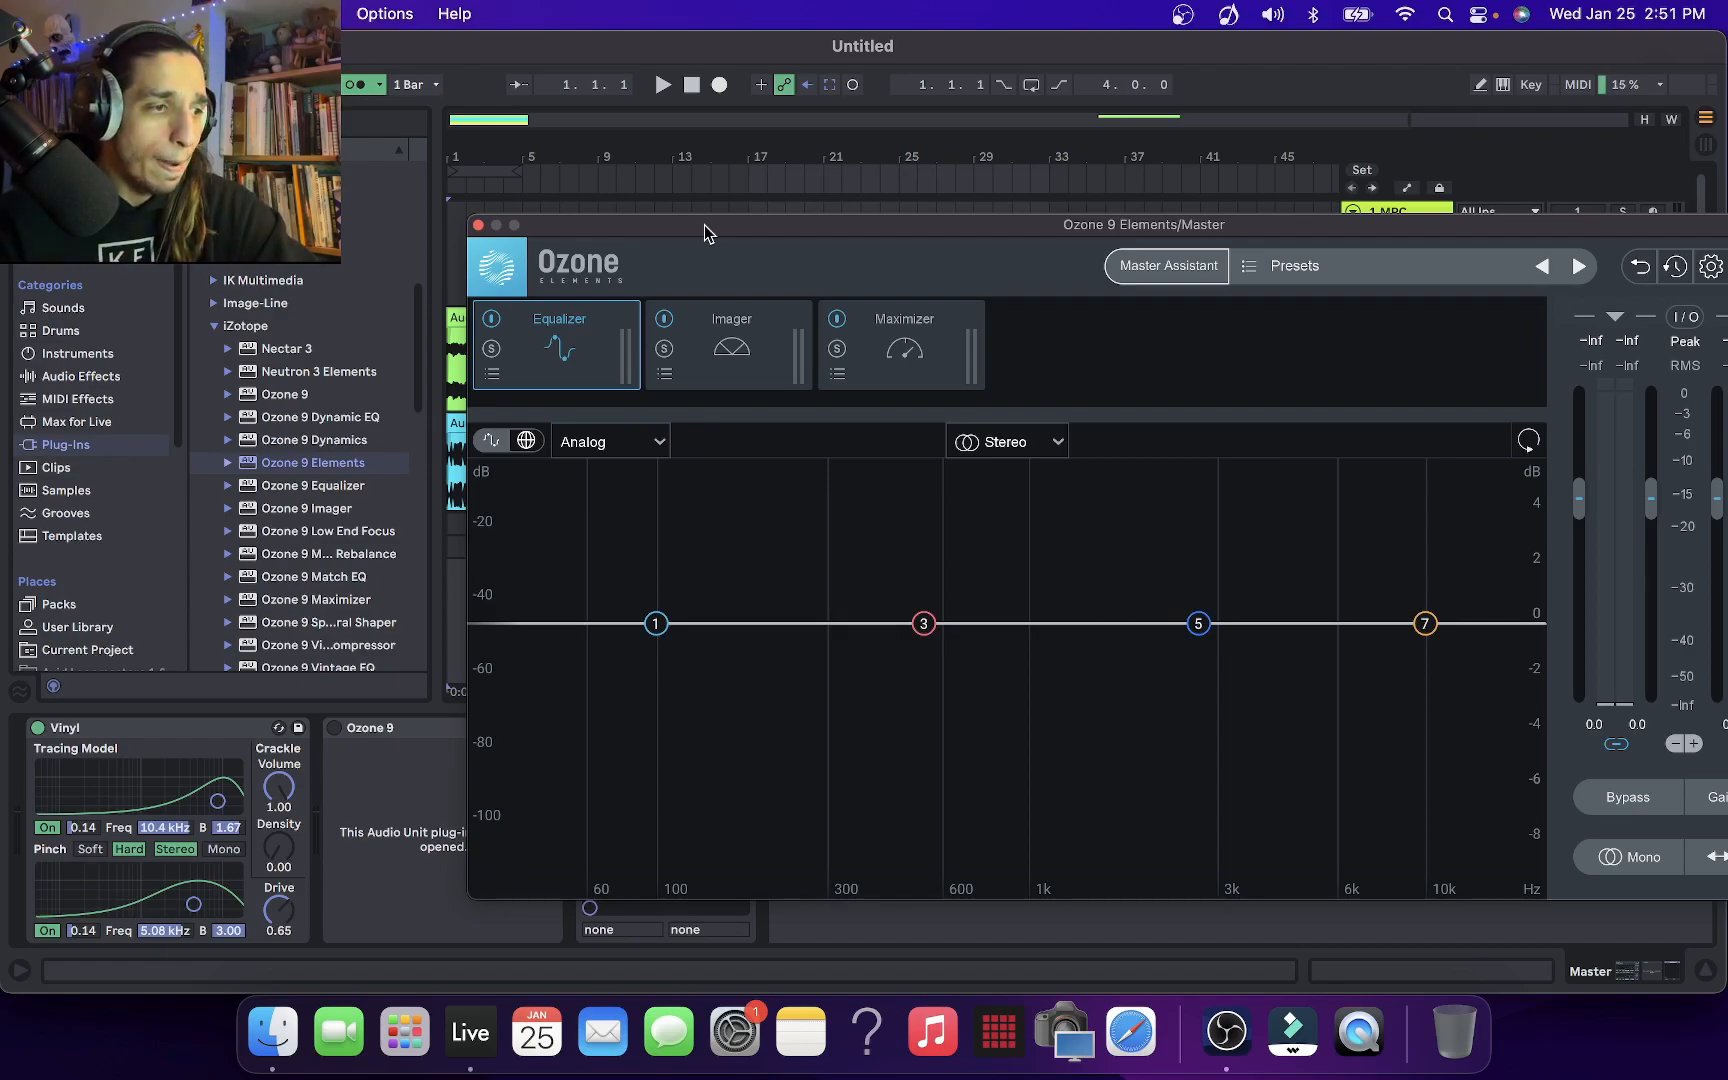
drag(703, 224, 0, 156)
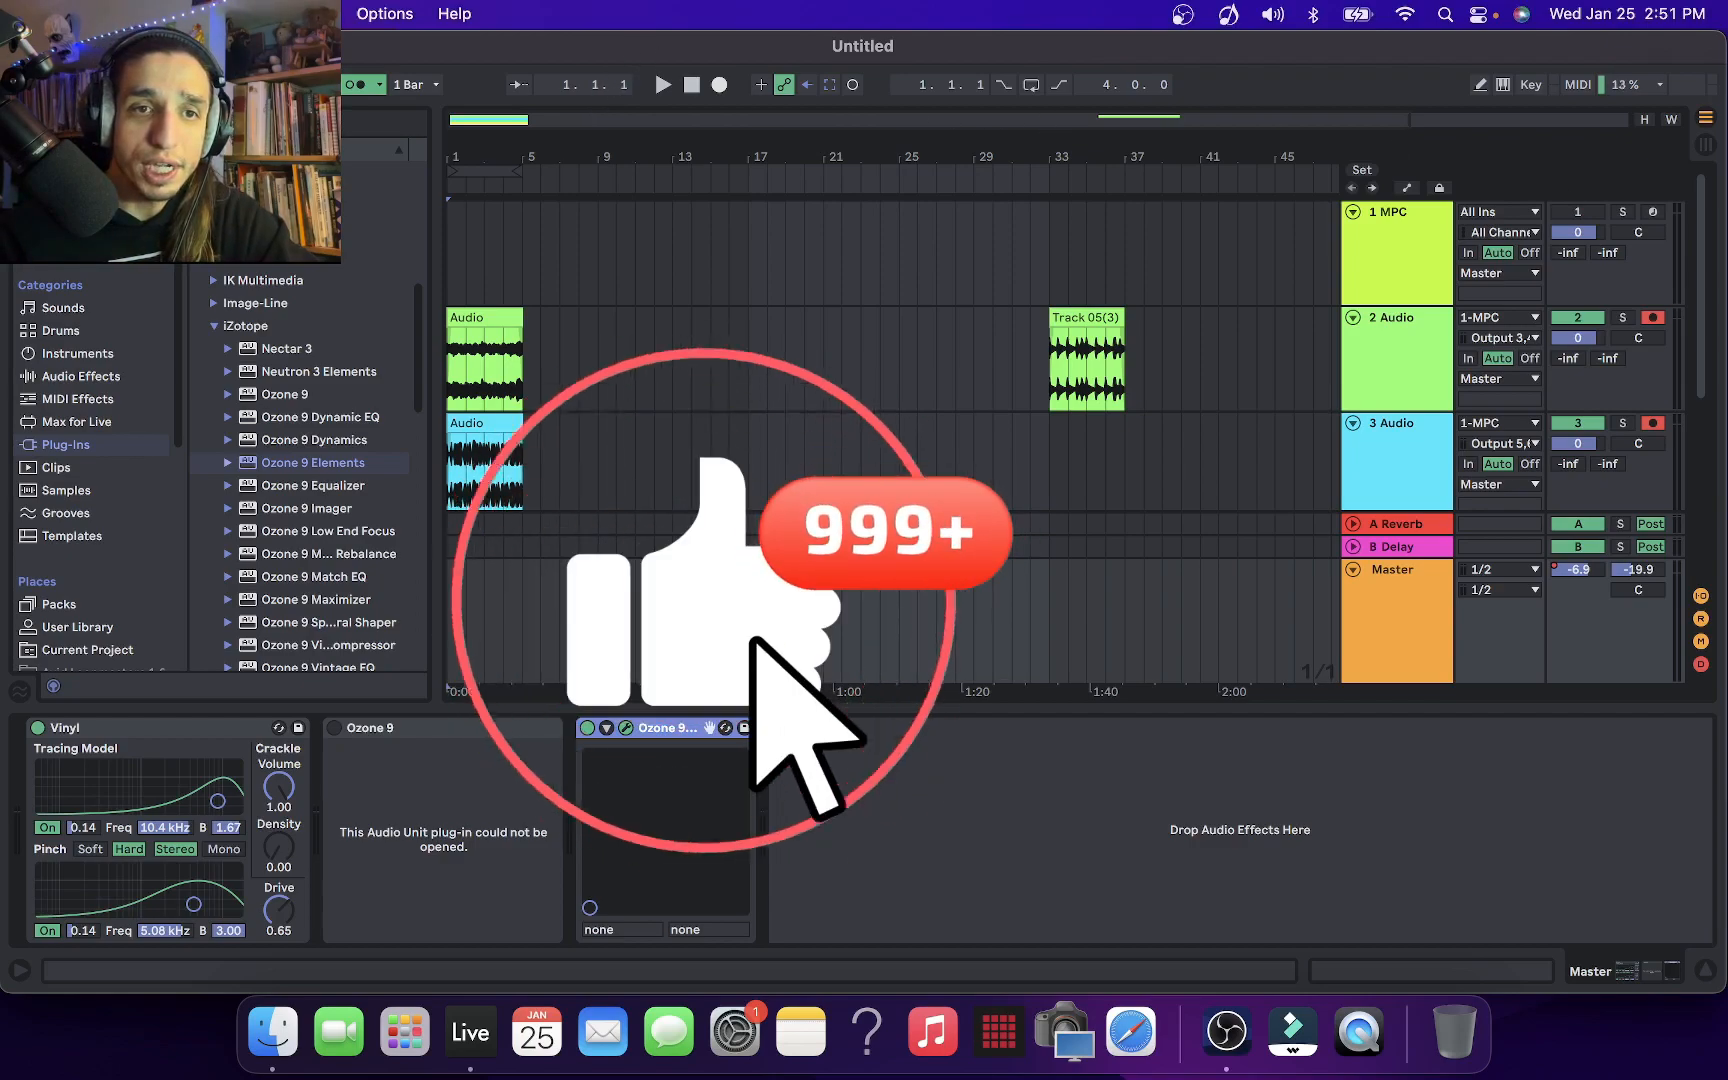
scroll(1700, 290, down, 6)
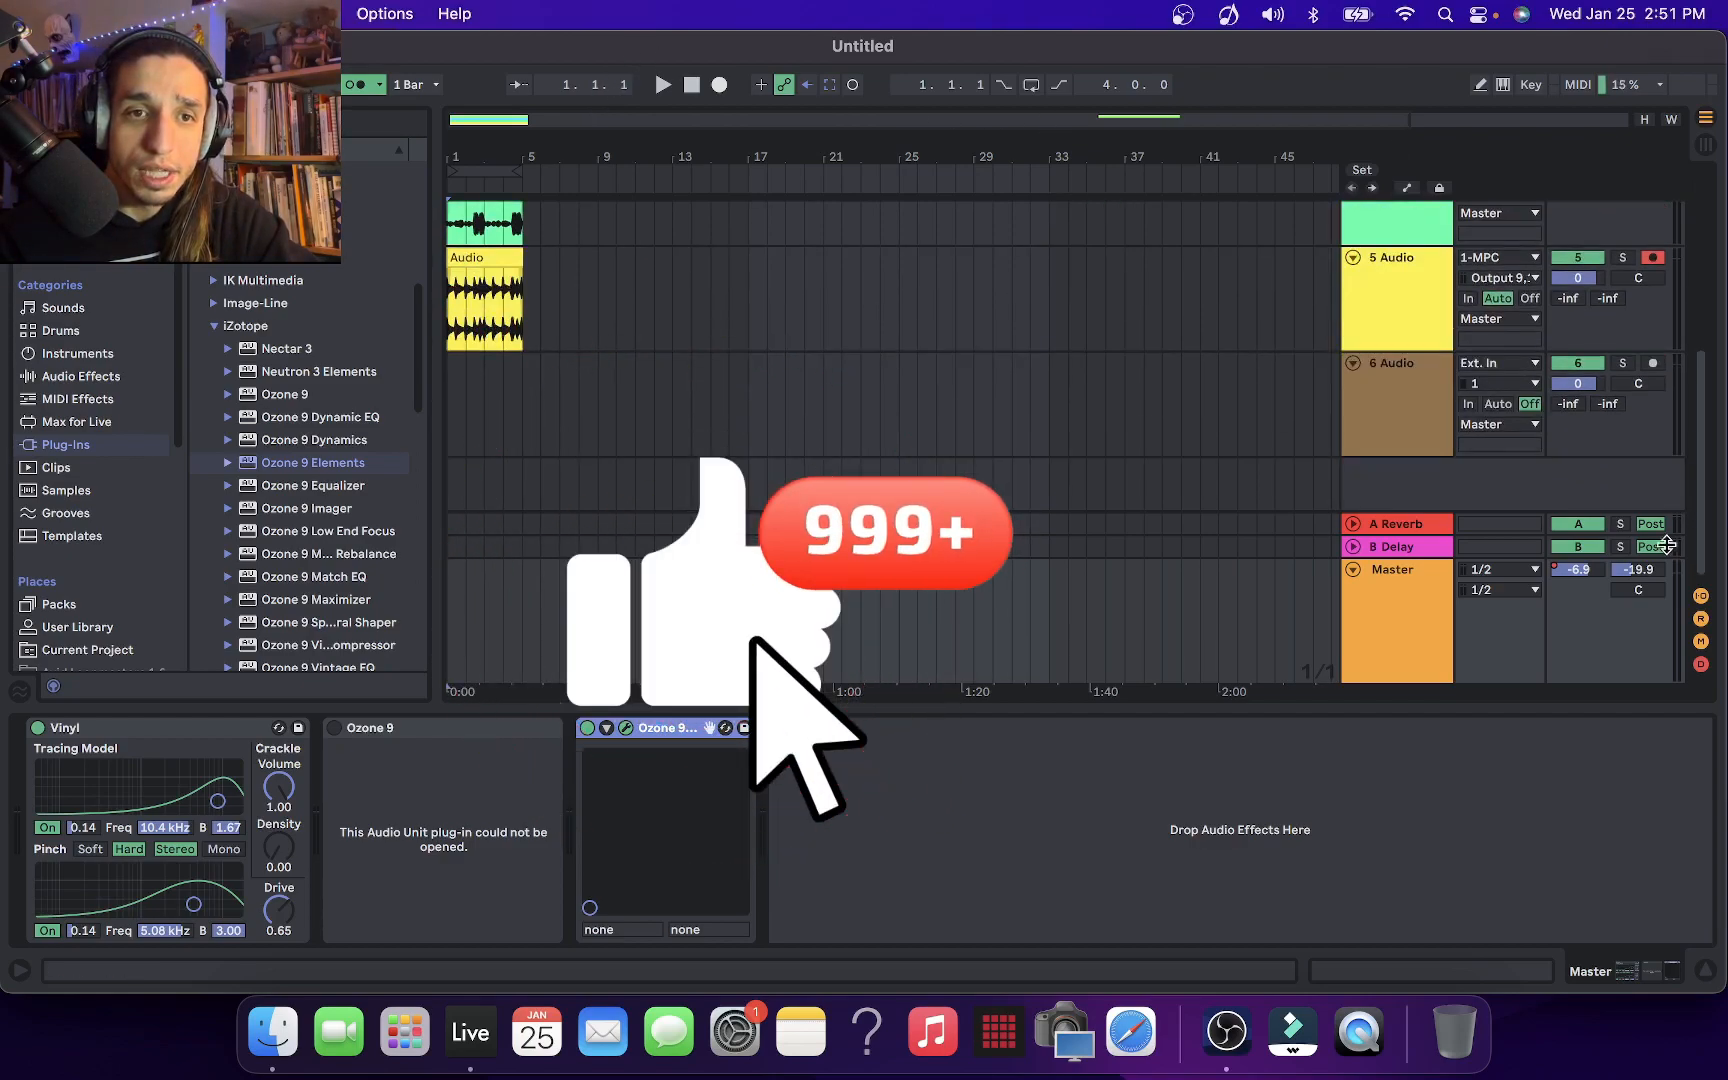